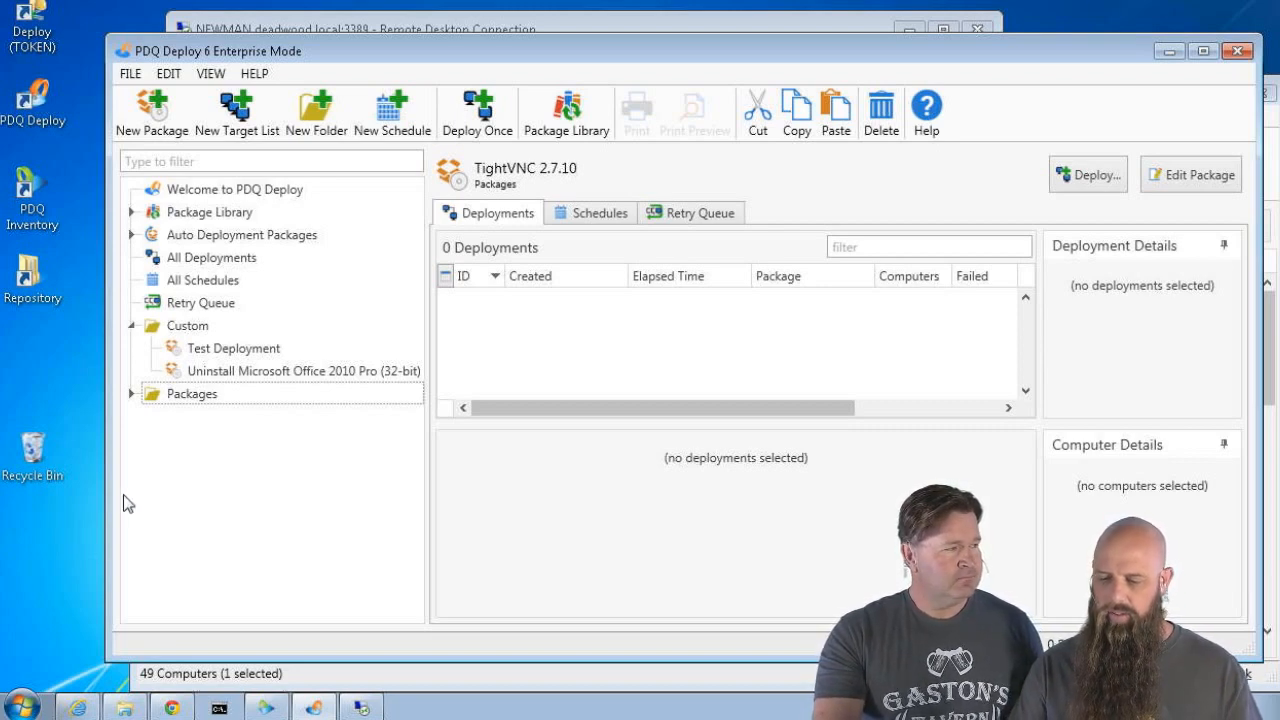
# Bring up the UltraVNC downloads page in Chrome and open the 'download ultravnc 1.2.0.5' article
pyautogui.click(173, 708)
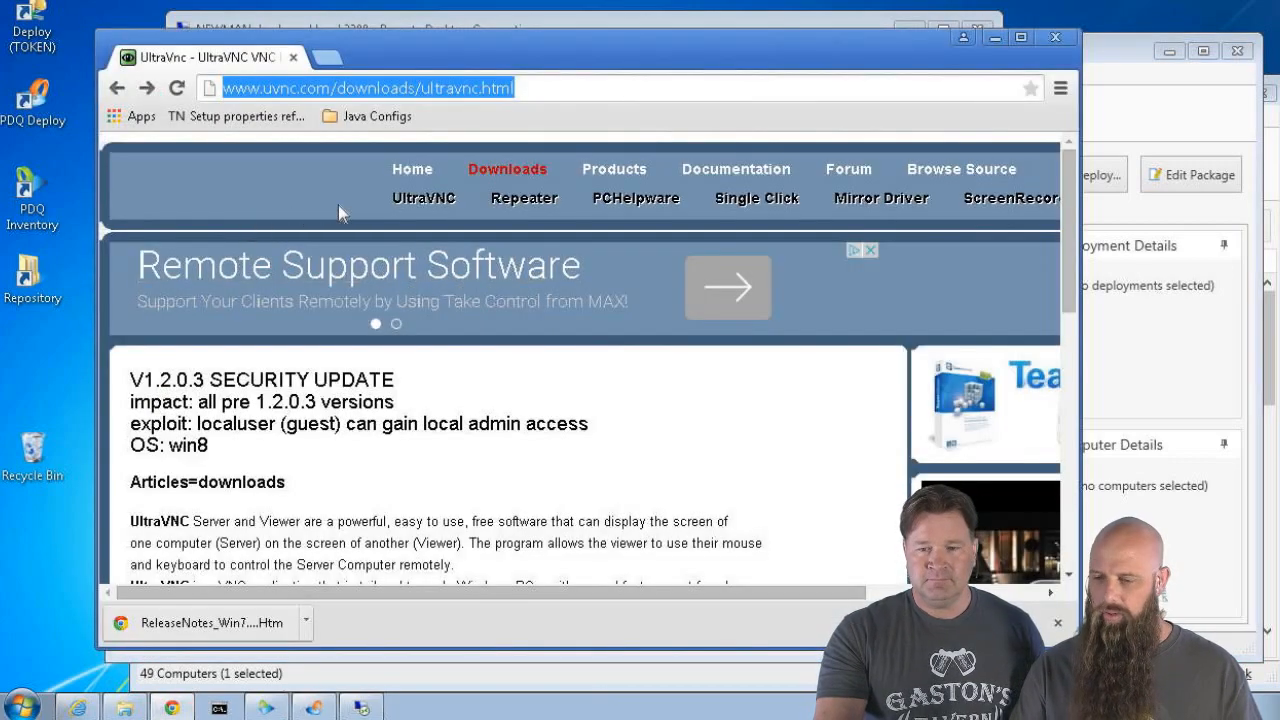
pyautogui.scroll(-5, 437, 374)
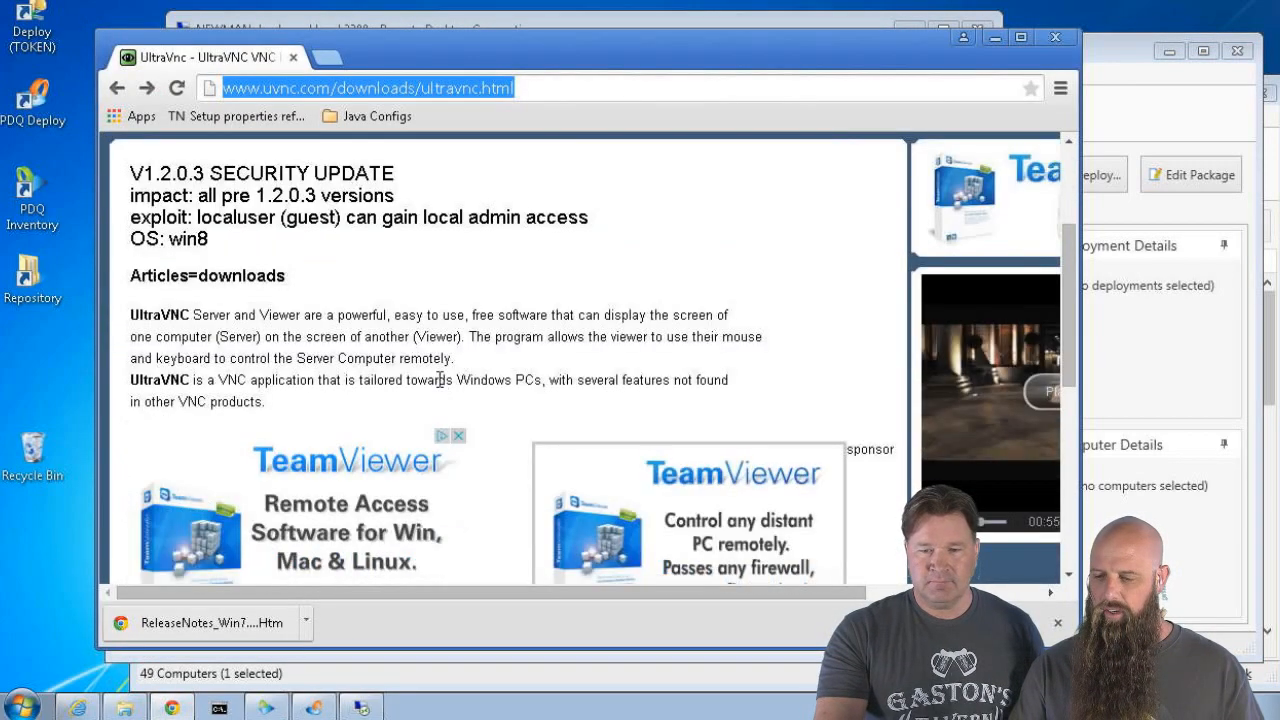
pyautogui.scroll(-2, 438, 390)
pyautogui.scroll(7, 445, 375)
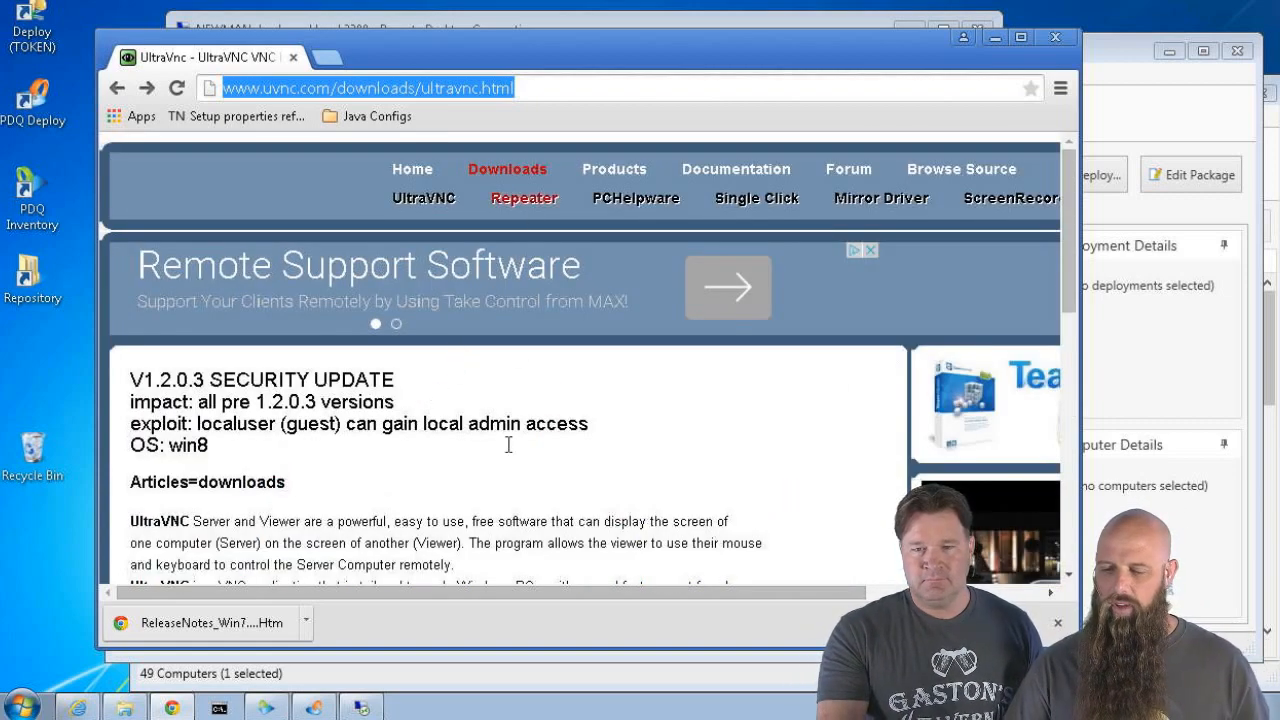
pyautogui.scroll(-2, 505, 450)
pyautogui.scroll(-3, 503, 463)
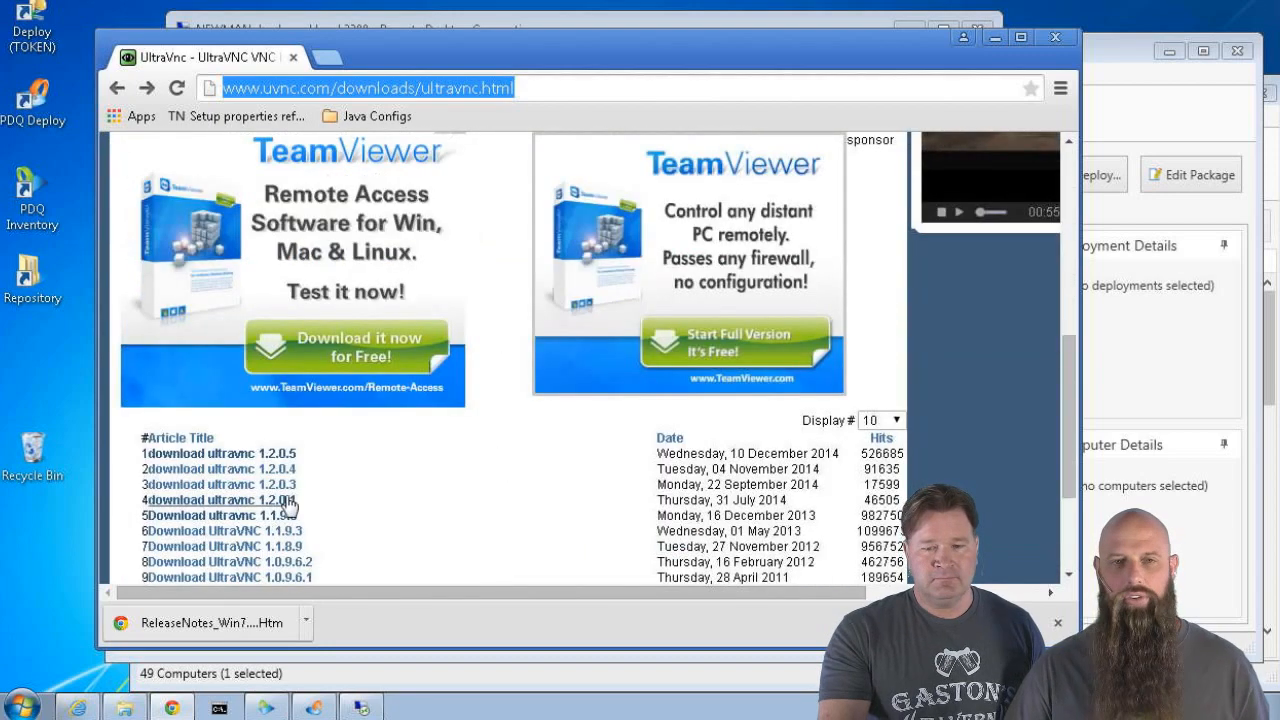
pyautogui.click(283, 454)
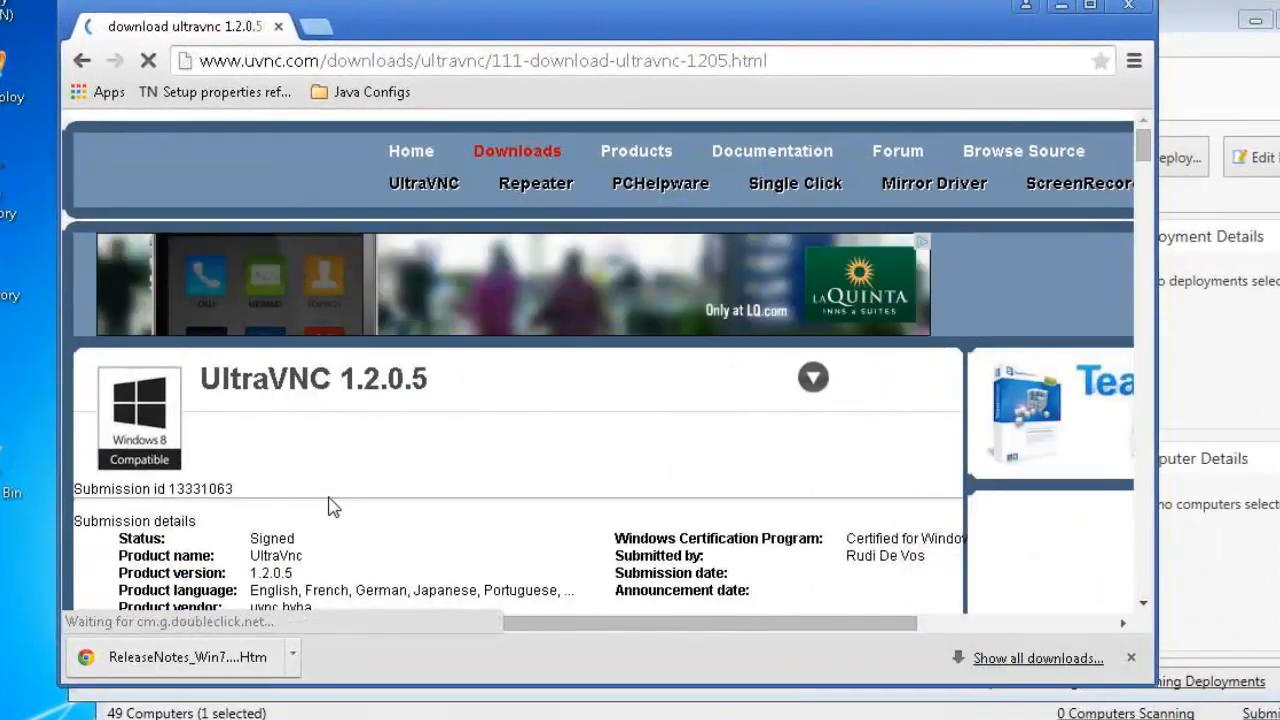
# Scroll the 1.2.0.5 downloads to the Addons section and follow the link to the 1.1.9.6 download page
pyautogui.scroll(-3, 340, 492)
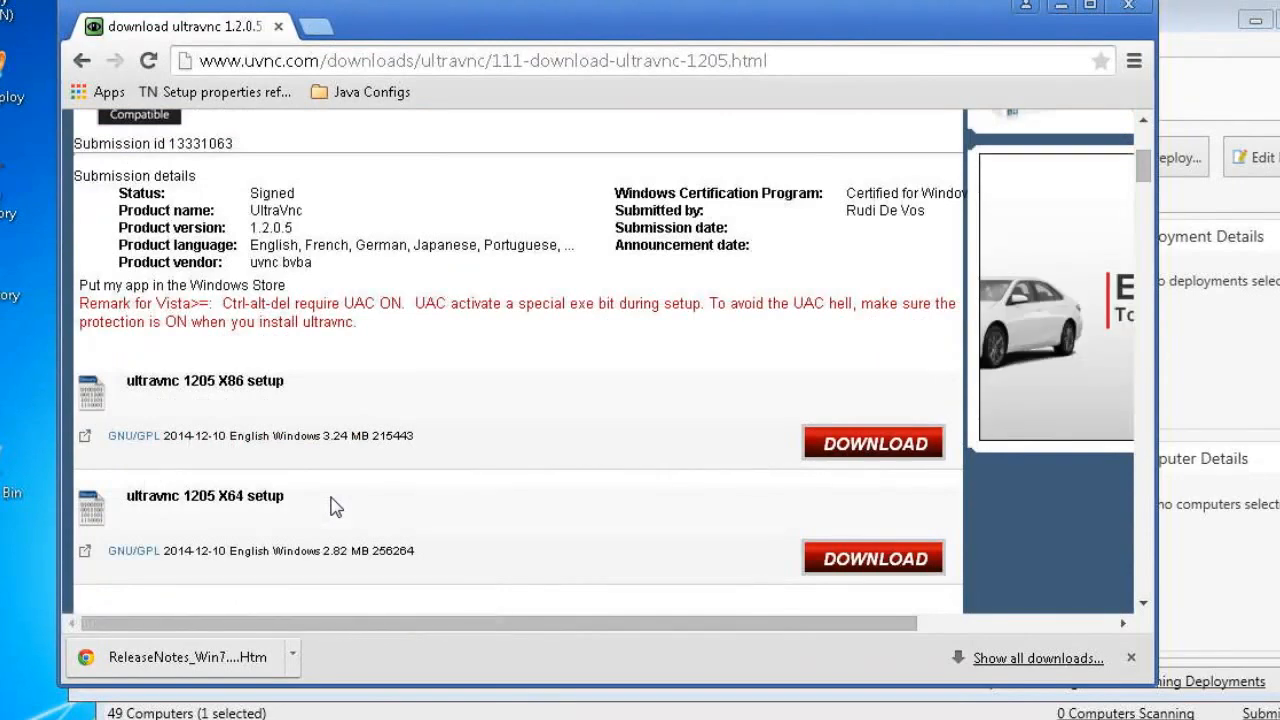
pyautogui.scroll(-1, 335, 507)
pyautogui.scroll(-1, 337, 507)
pyautogui.scroll(-2, 333, 497)
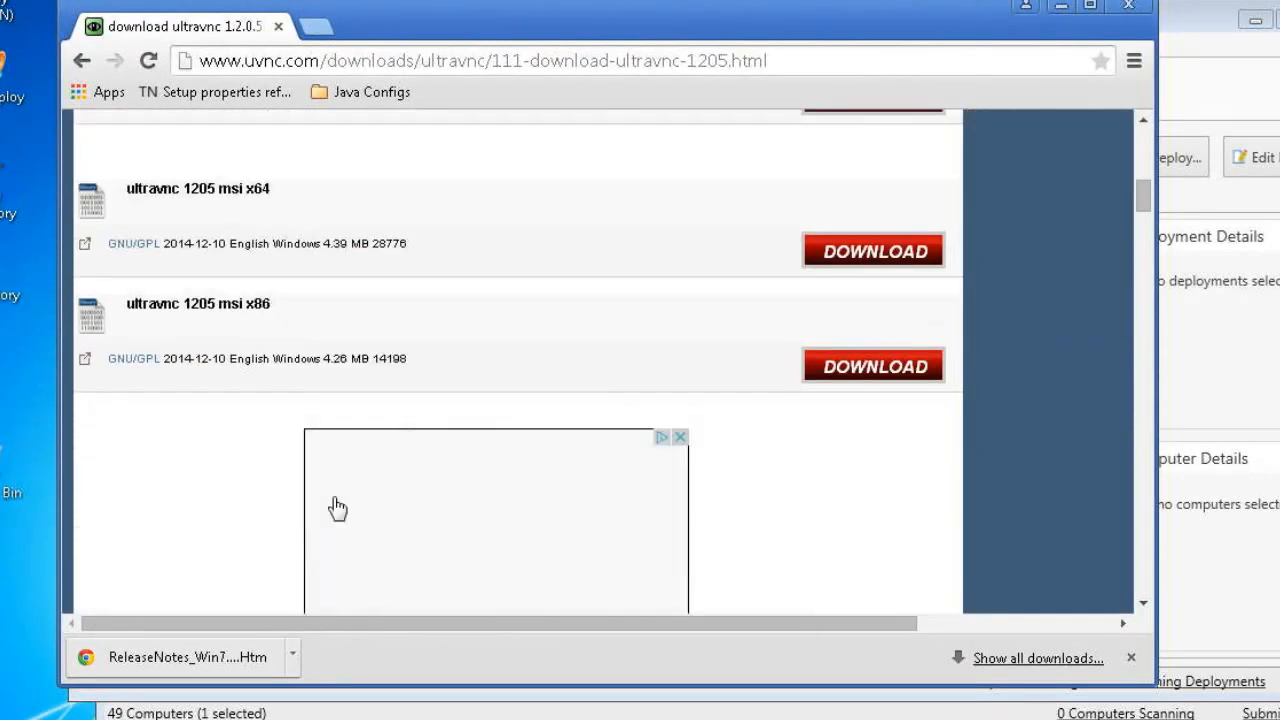
pyautogui.scroll(1, 337, 490)
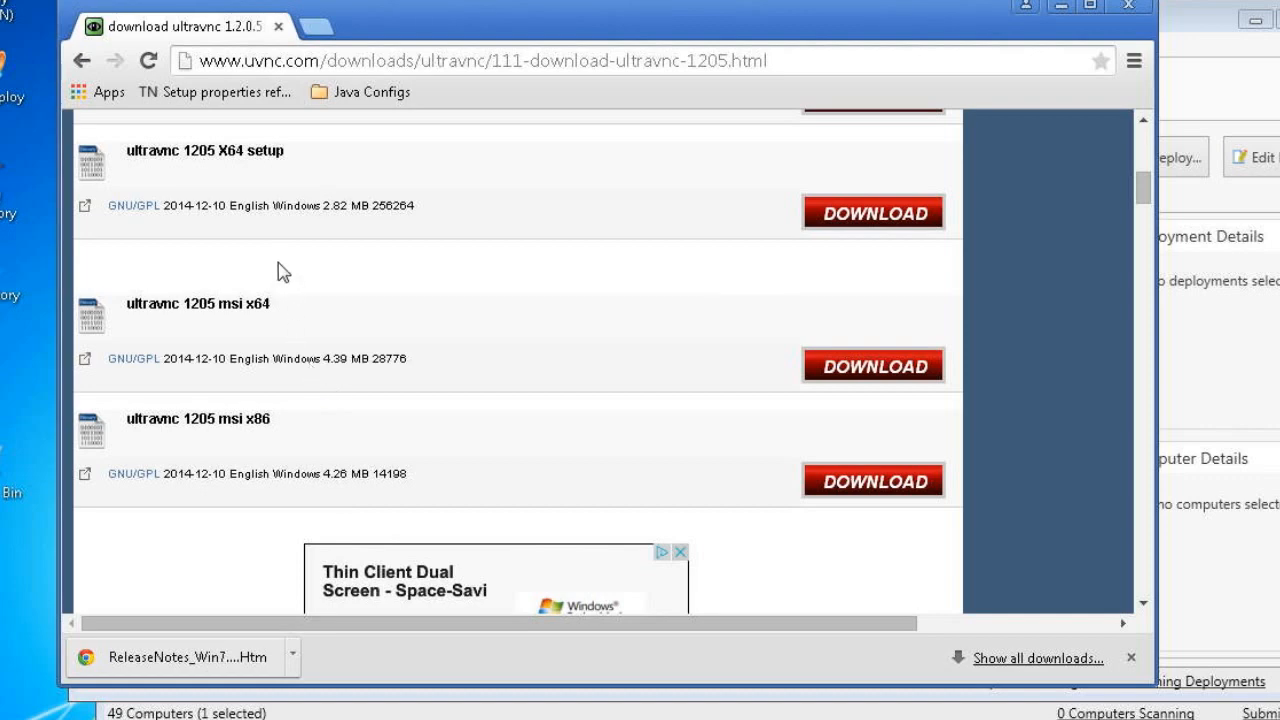
pyautogui.scroll(1, 367, 320)
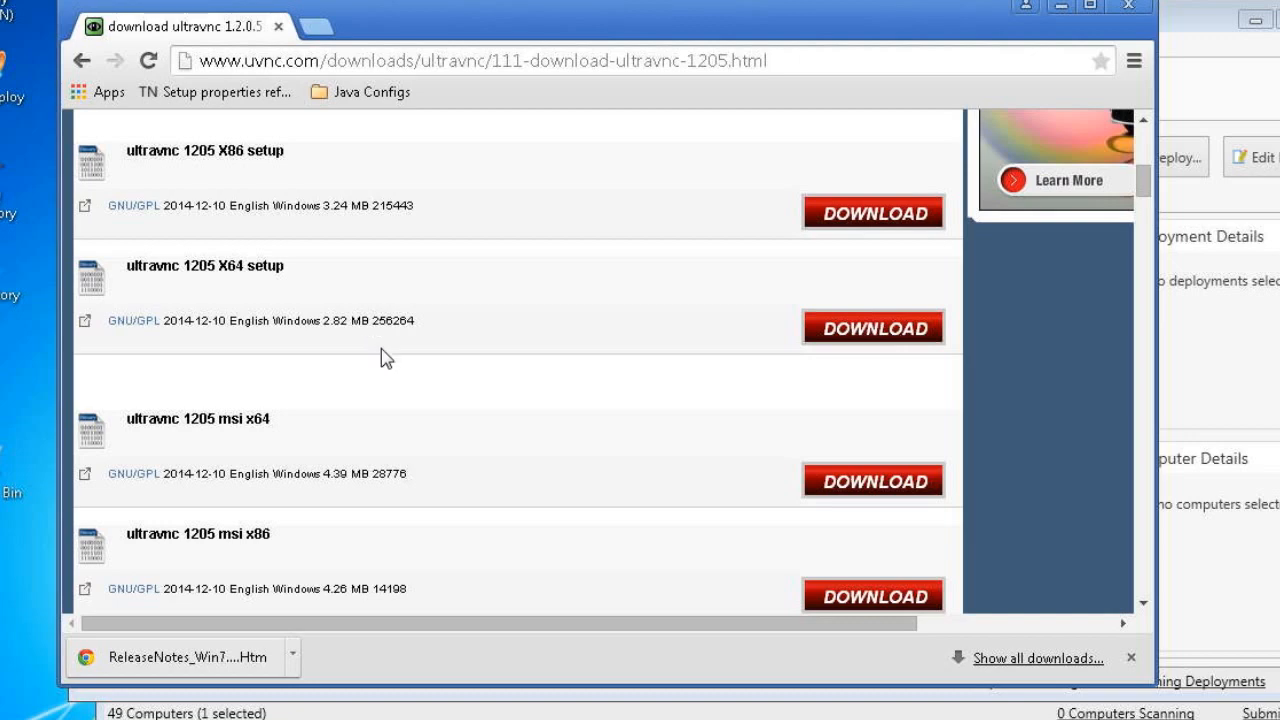
pyautogui.scroll(-7, 381, 350)
pyautogui.scroll(-1, 386, 375)
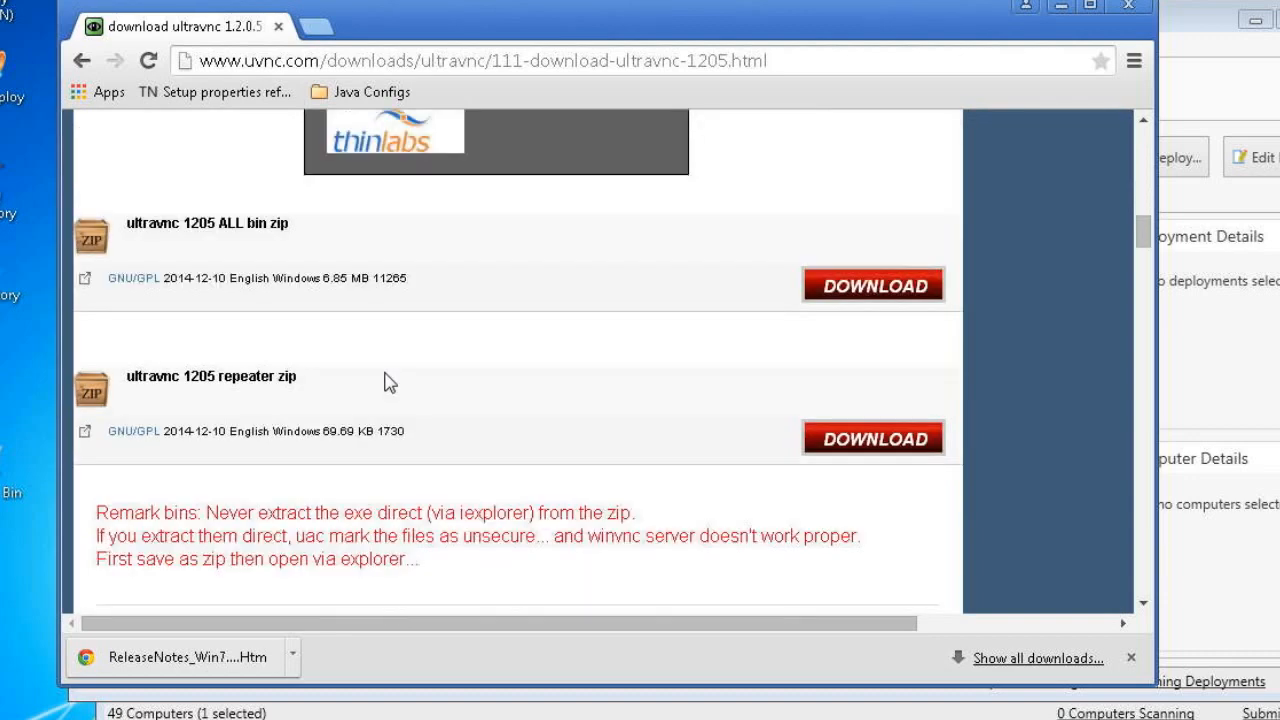
pyautogui.scroll(-1, 388, 383)
pyautogui.scroll(-3, 386, 385)
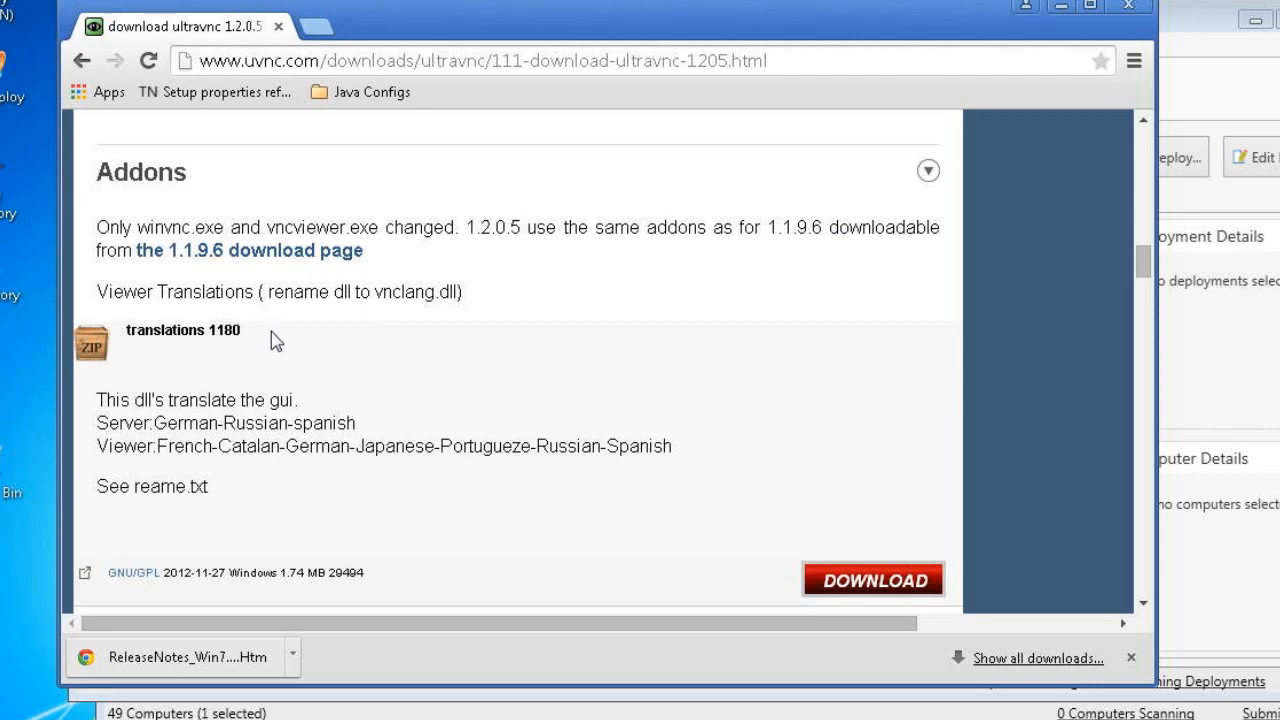
pyautogui.click(243, 254)
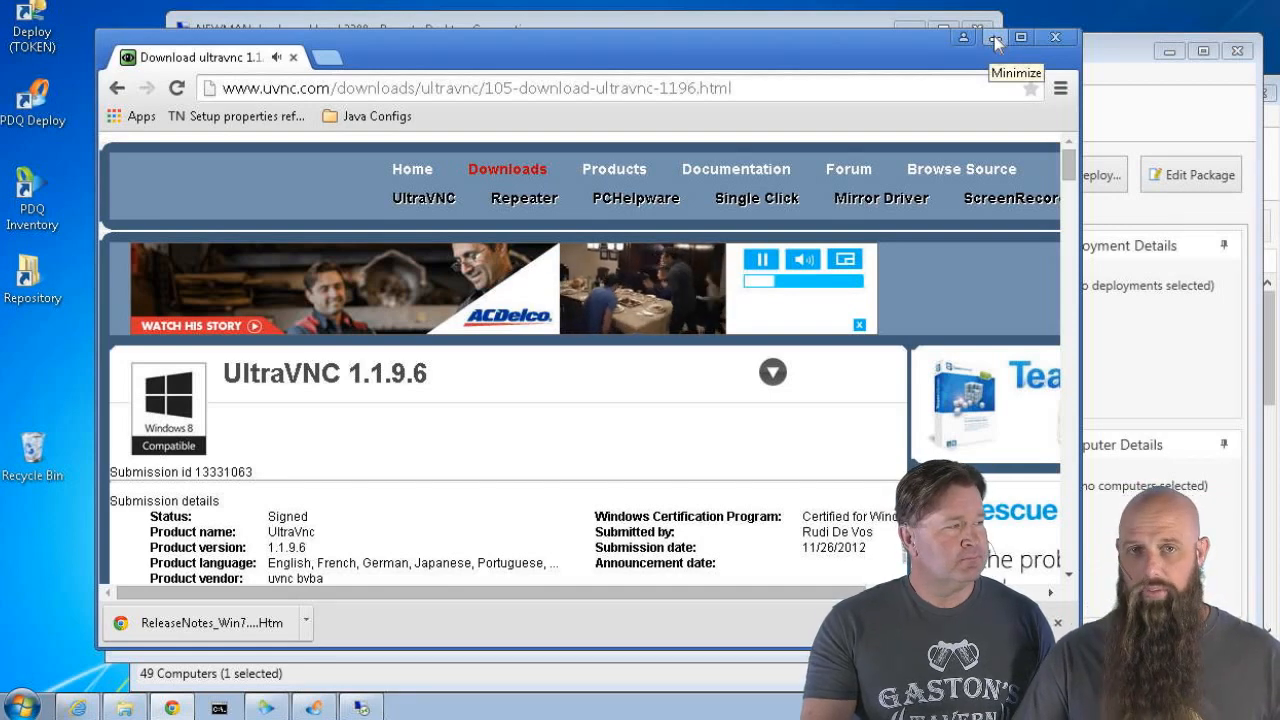
# Minimize Chrome, browse to Deploy\UltraVNC\1.2.0.5 and launch UltraVNC_1_2_05_X64_Setup.exe
pyautogui.click(996, 40)
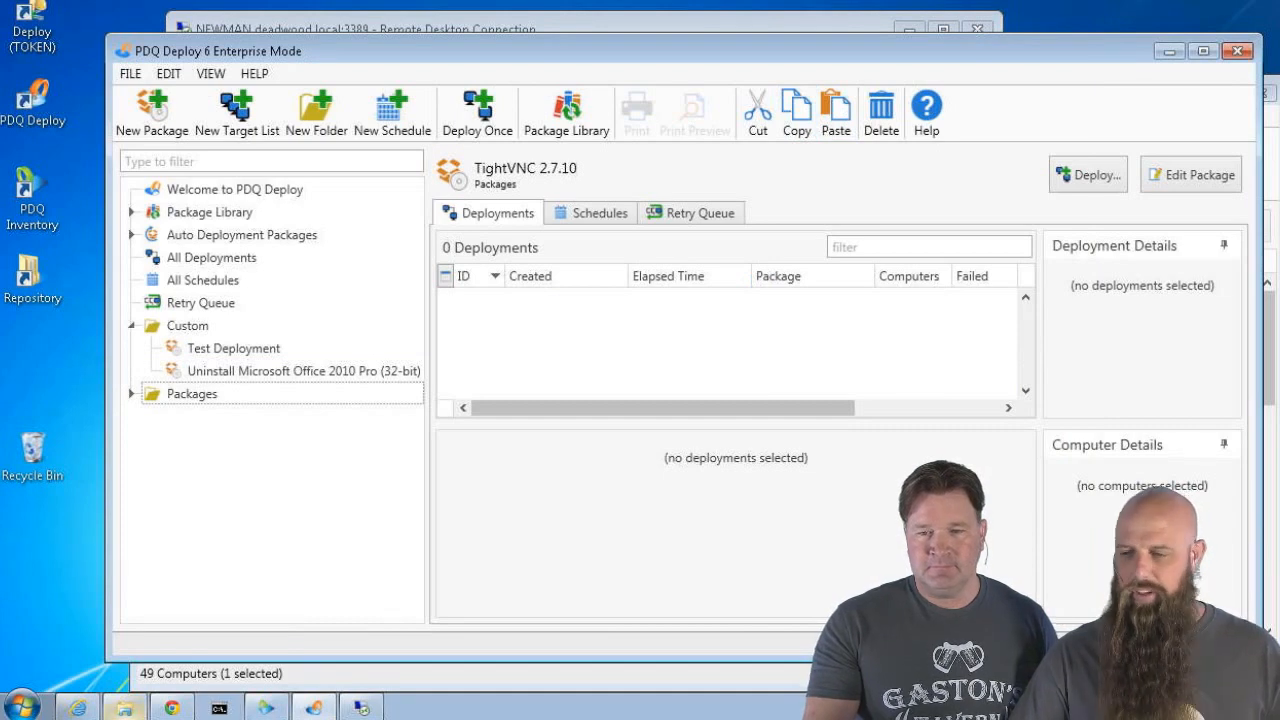
pyautogui.click(124, 708)
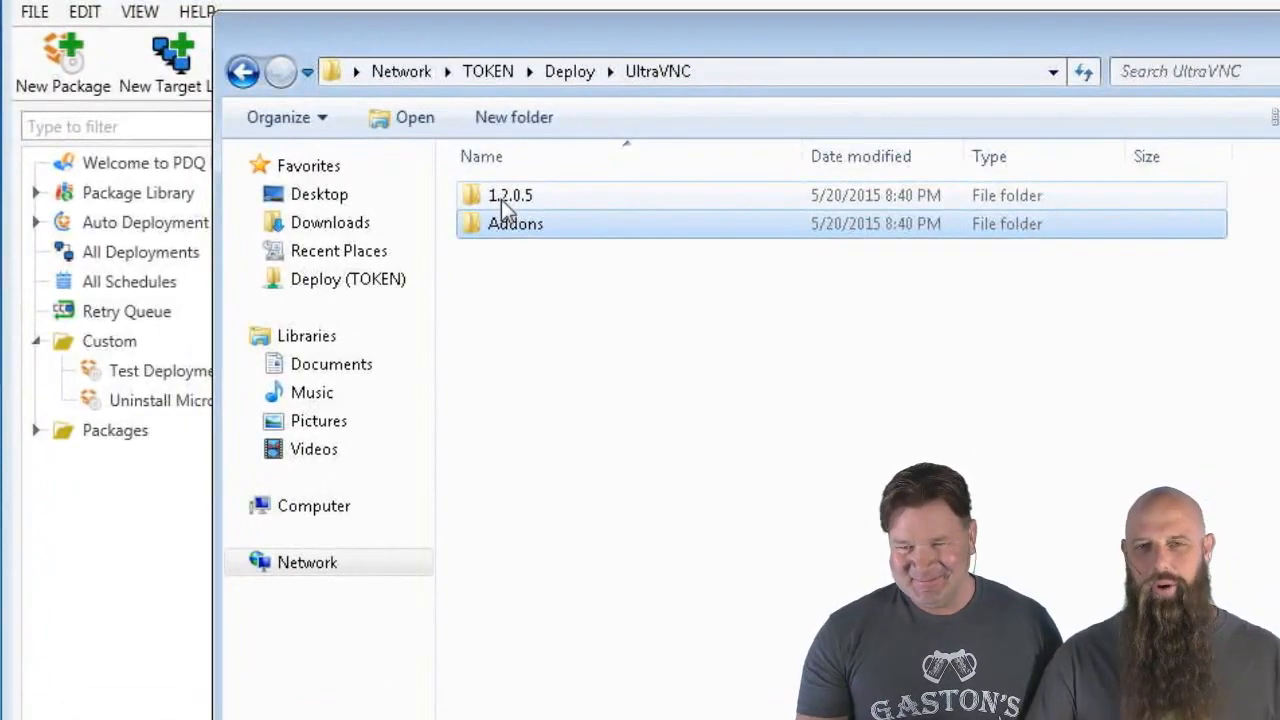
pyautogui.doubleClick(501, 199)
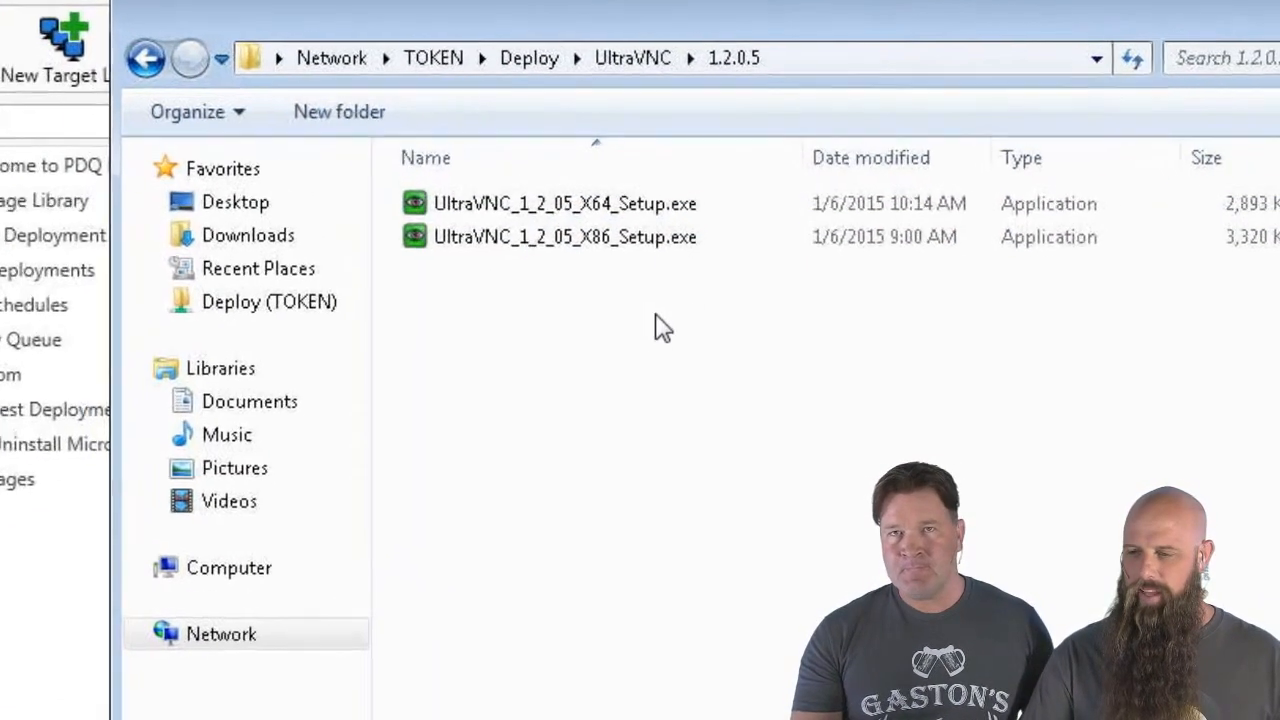
pyautogui.click(558, 20)
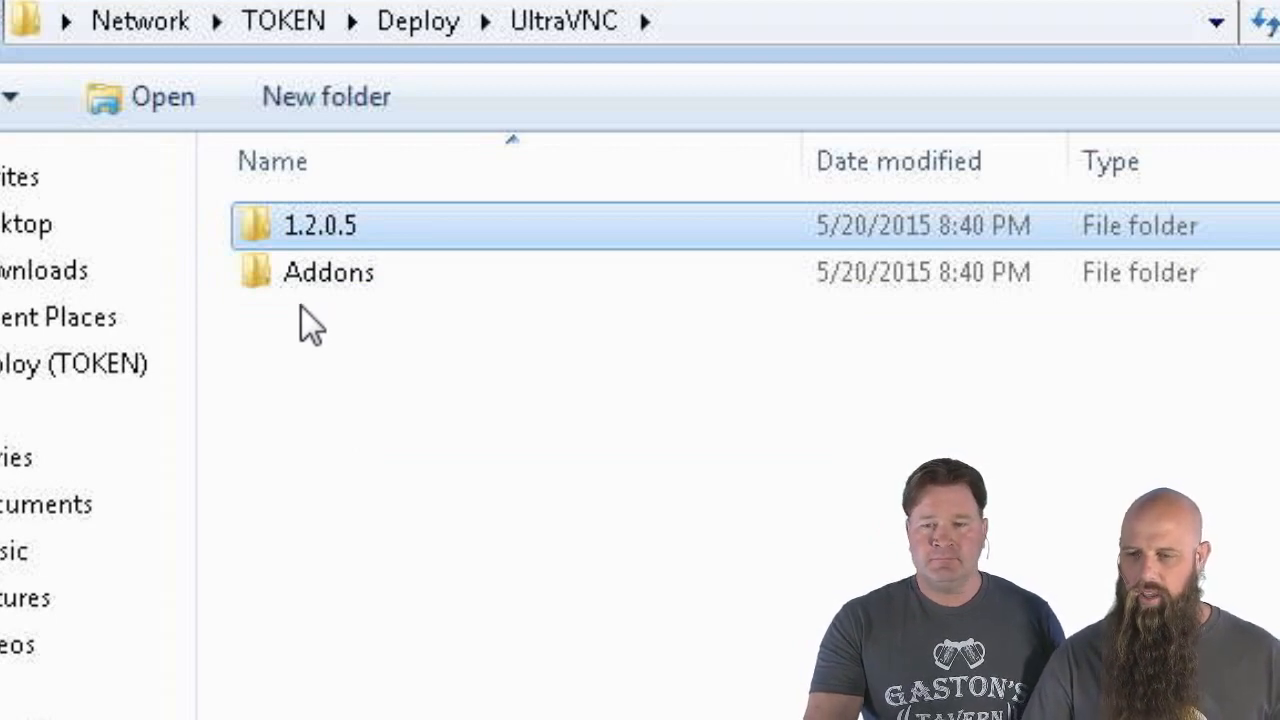
pyautogui.doubleClick(274, 234)
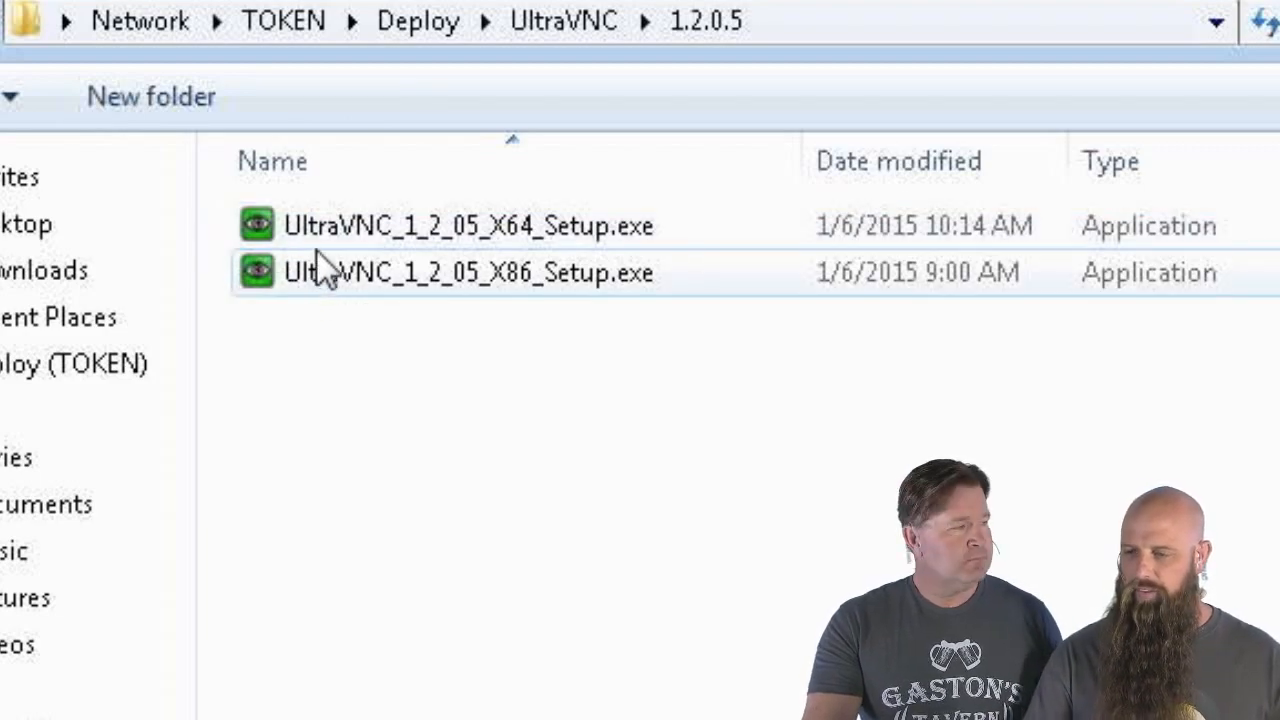
pyautogui.doubleClick(310, 226)
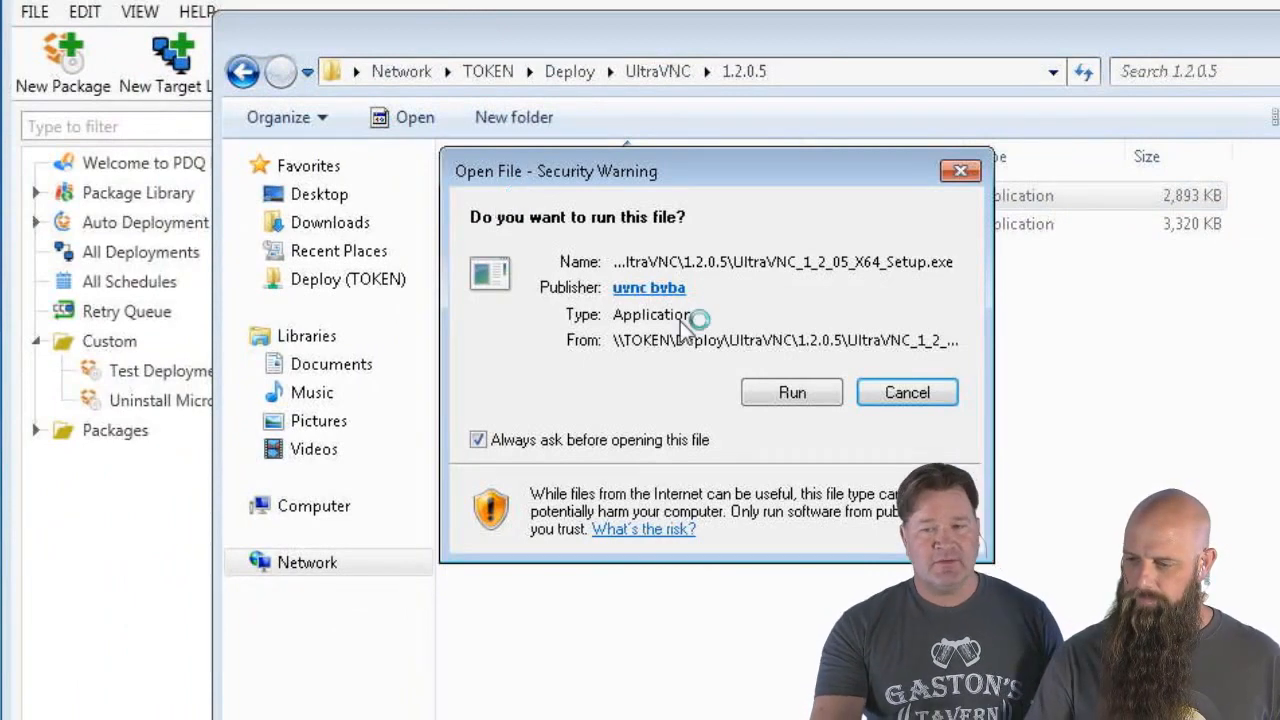
# Run the setup in English, accept the license and keep the default install folder
pyautogui.click(798, 402)
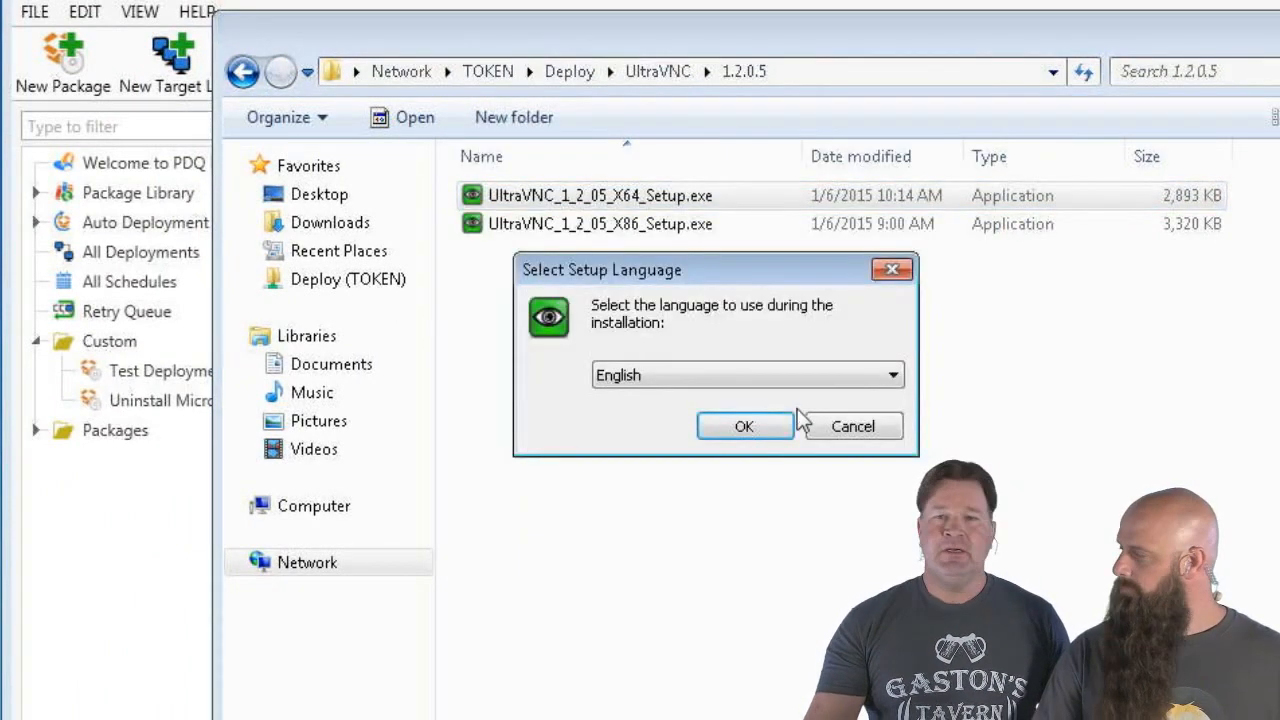
pyautogui.click(766, 425)
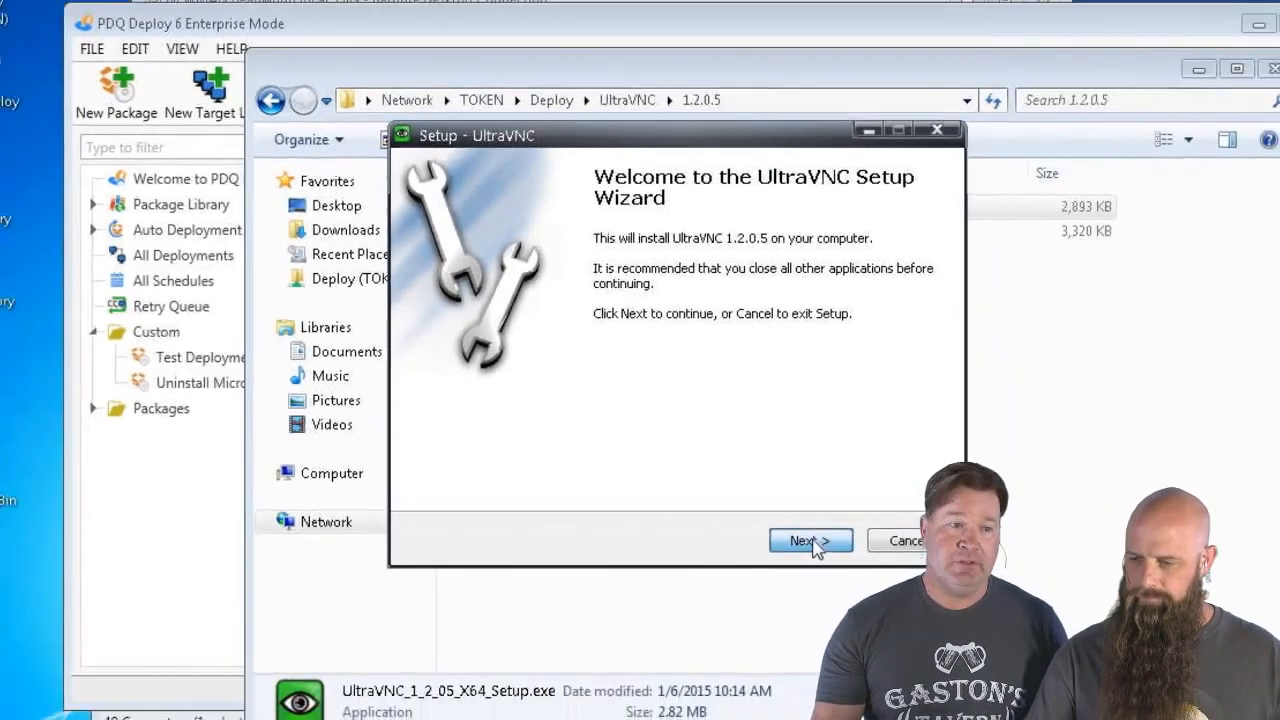
pyautogui.click(812, 541)
pyautogui.click(490, 448)
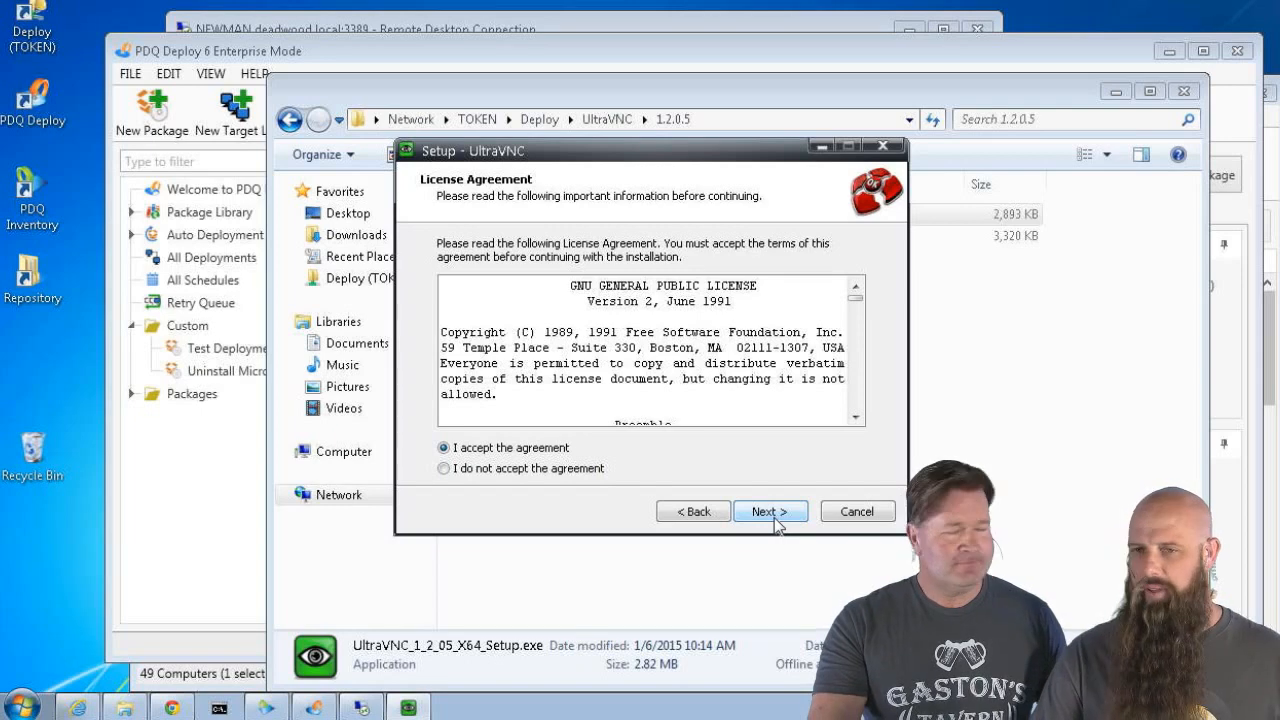
pyautogui.click(772, 515)
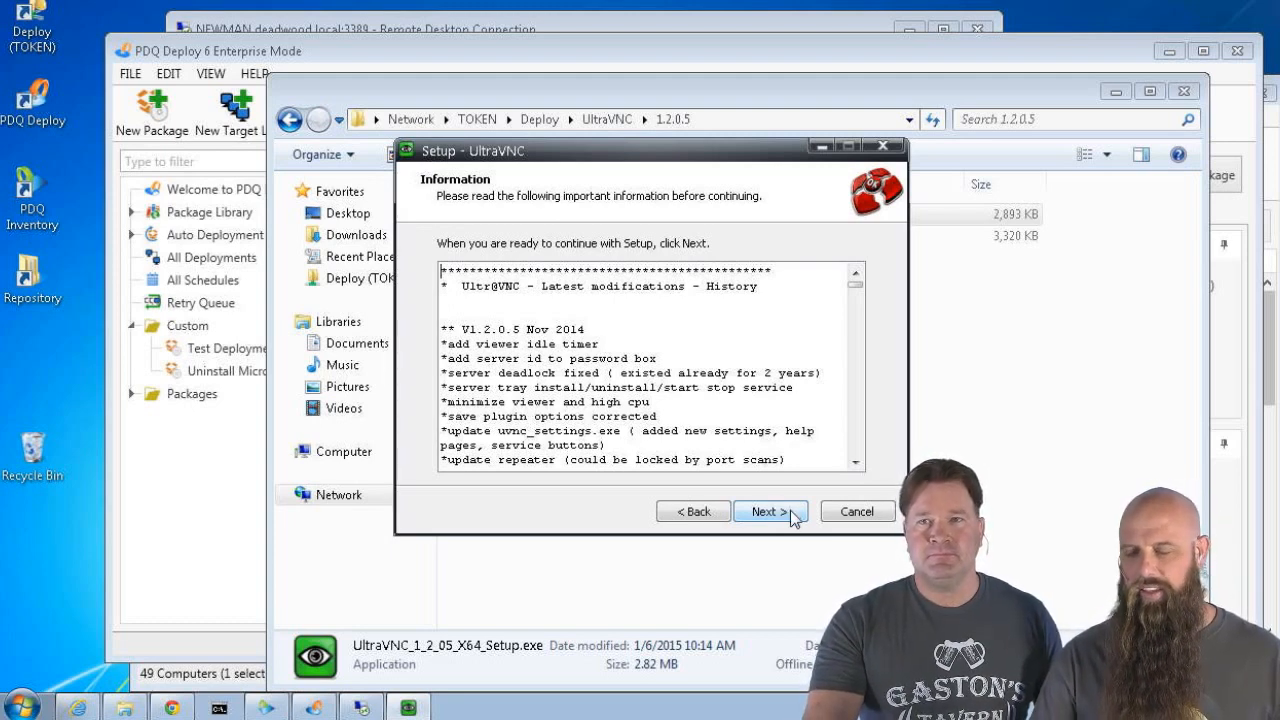
pyautogui.click(790, 518)
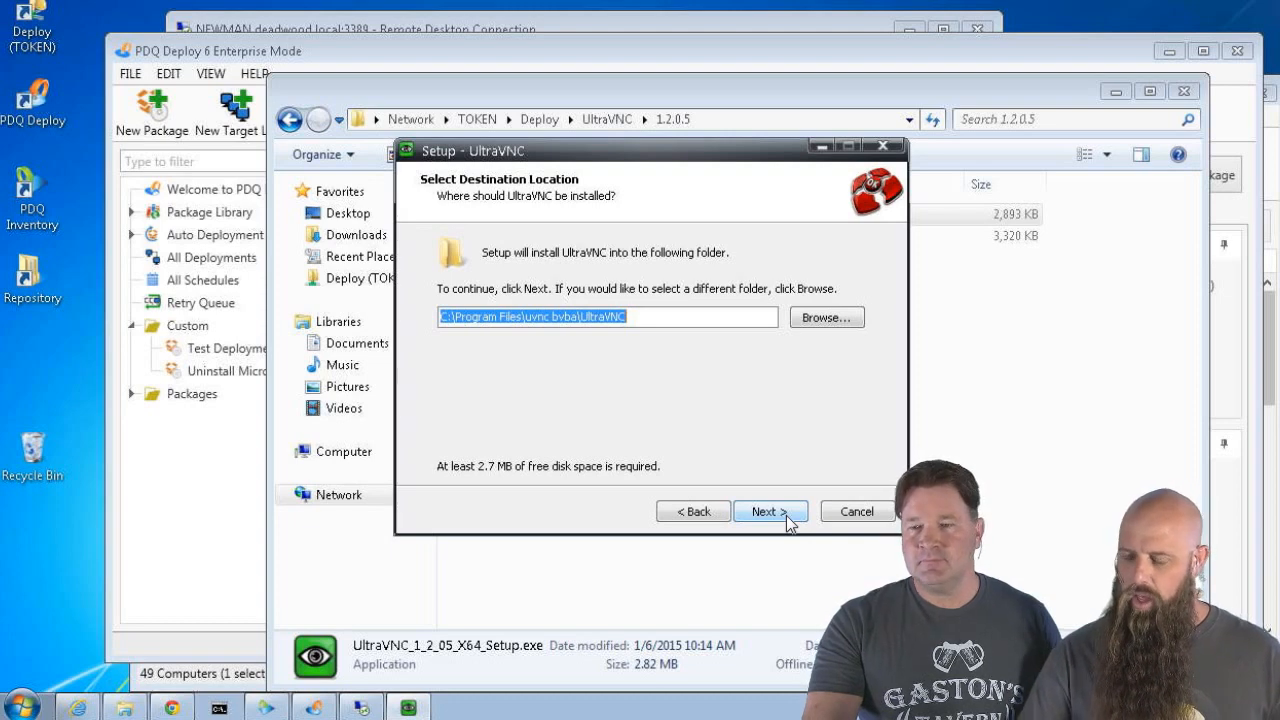
pyautogui.click(788, 520)
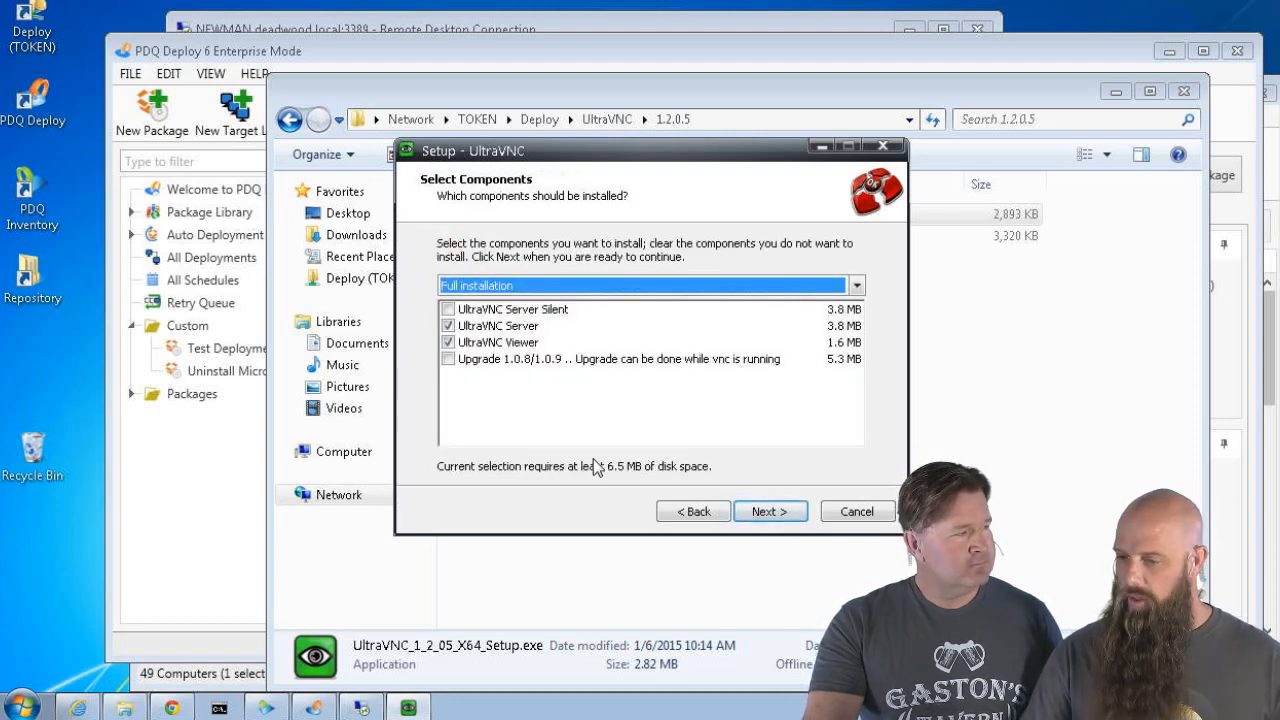
# Install only the Viewer component, with default Start Menu folder, no desktop icons and .vnc association
pyautogui.click(448, 327)
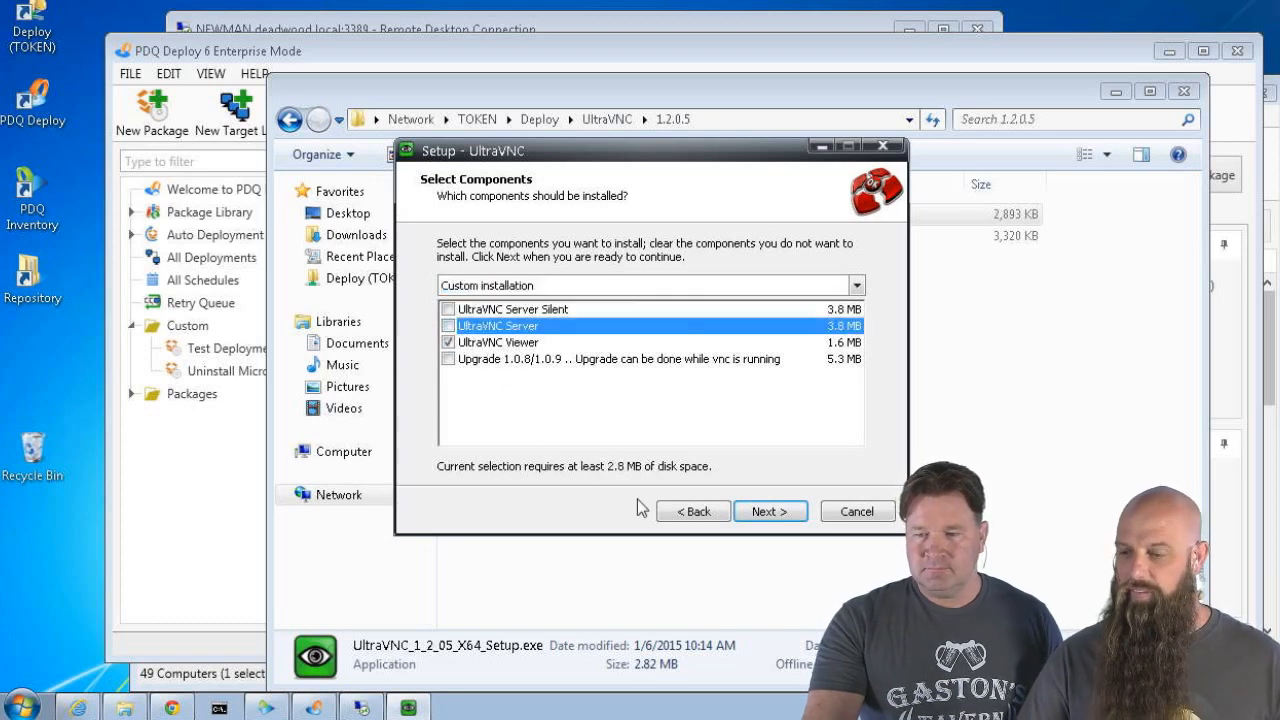
pyautogui.click(770, 511)
pyautogui.click(768, 511)
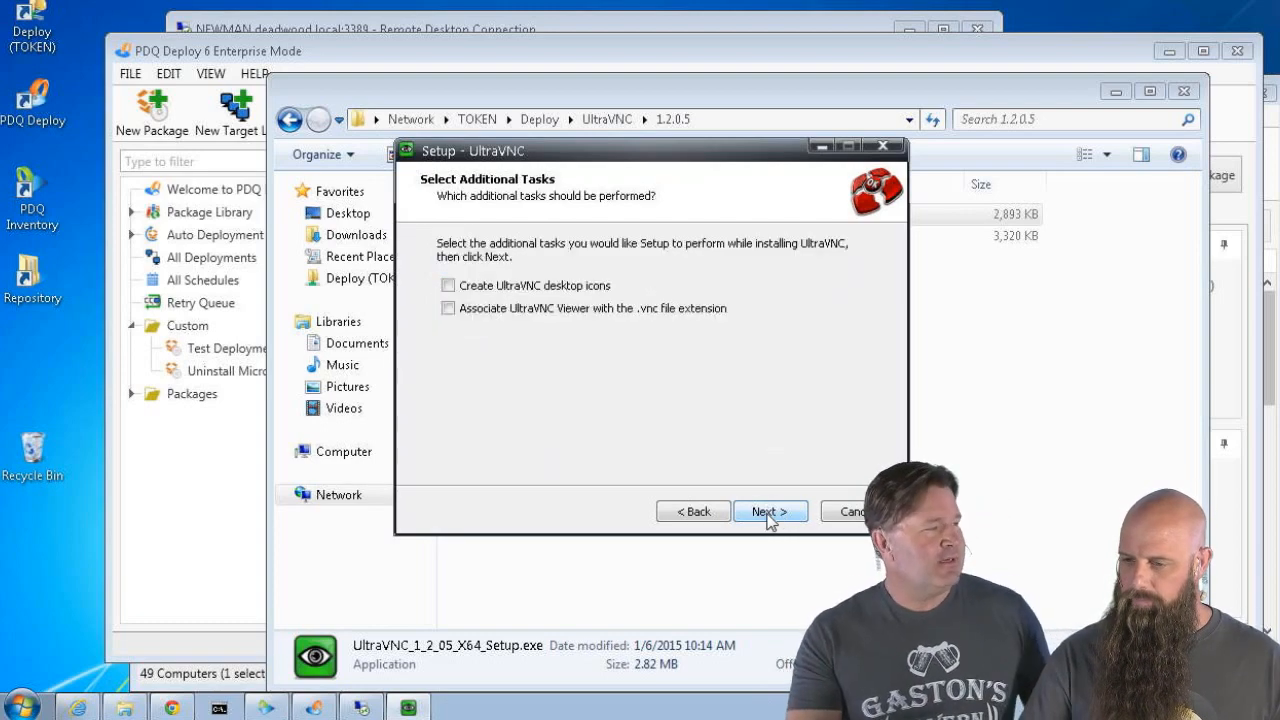
pyautogui.click(447, 285)
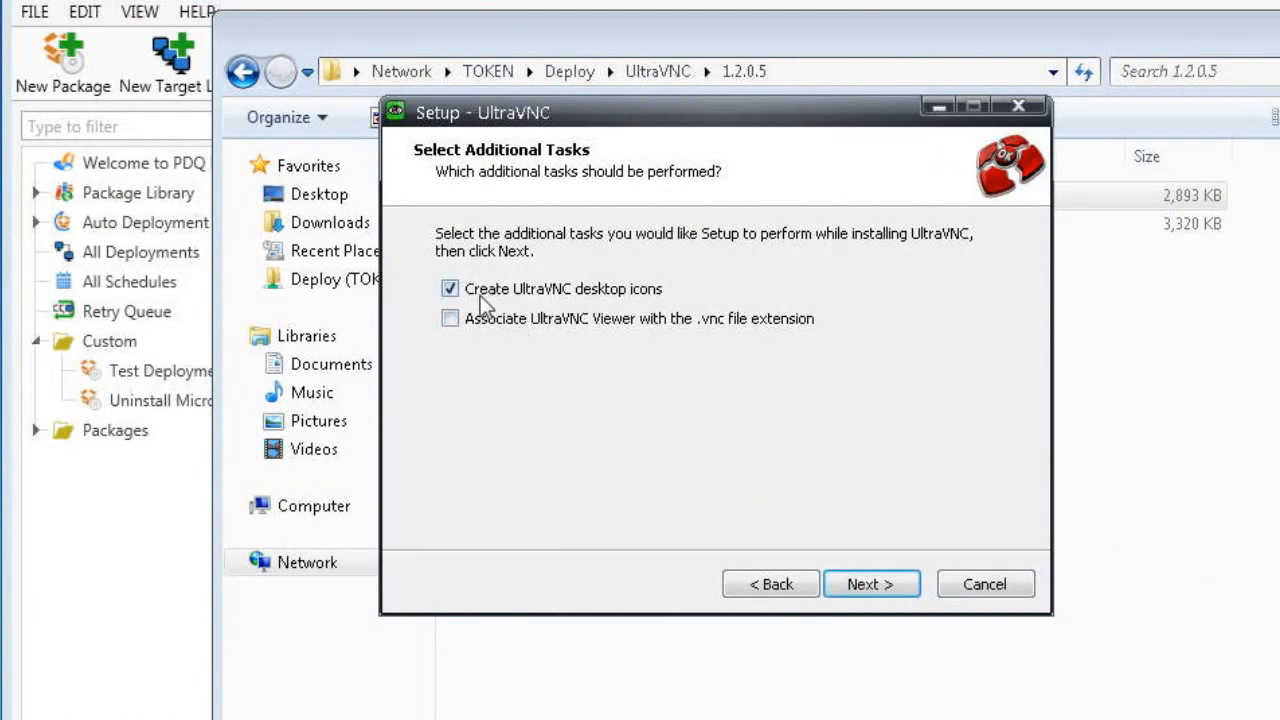
pyautogui.click(478, 291)
pyautogui.click(476, 320)
# Install the UltraVNC Viewer and finish the wizard with Show latest versions unchecked
pyautogui.click(876, 588)
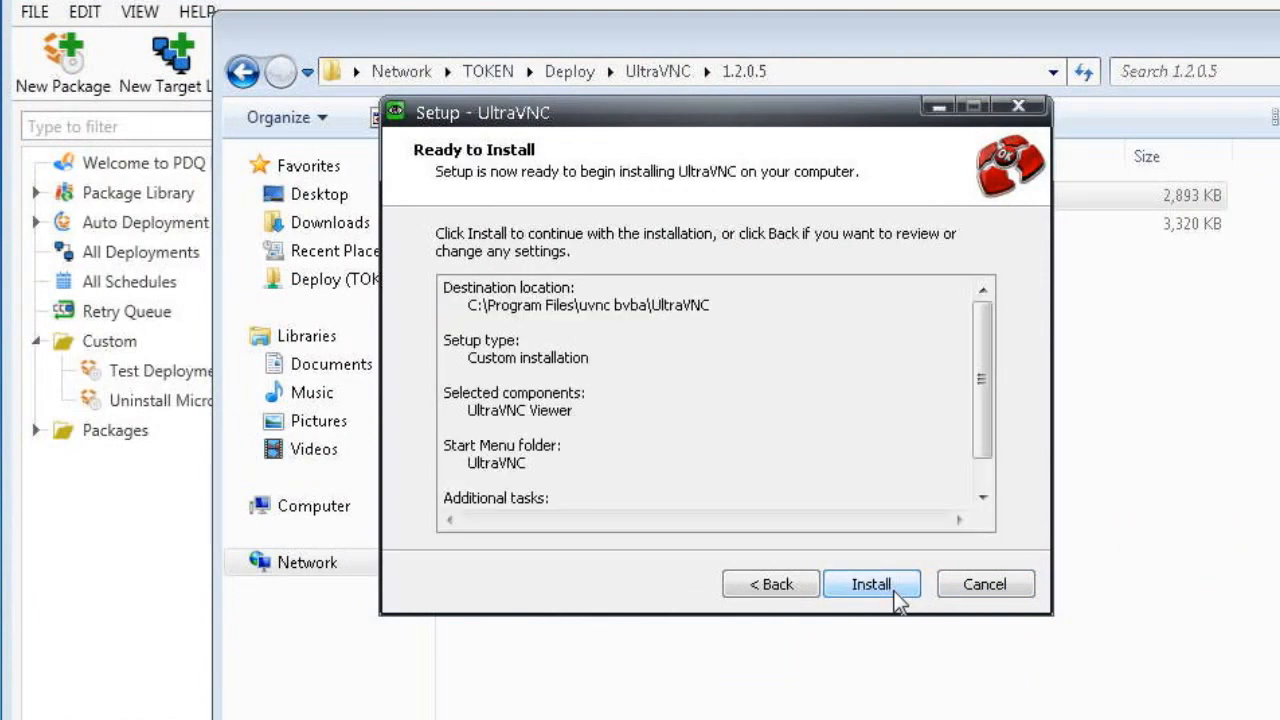
pyautogui.click(896, 592)
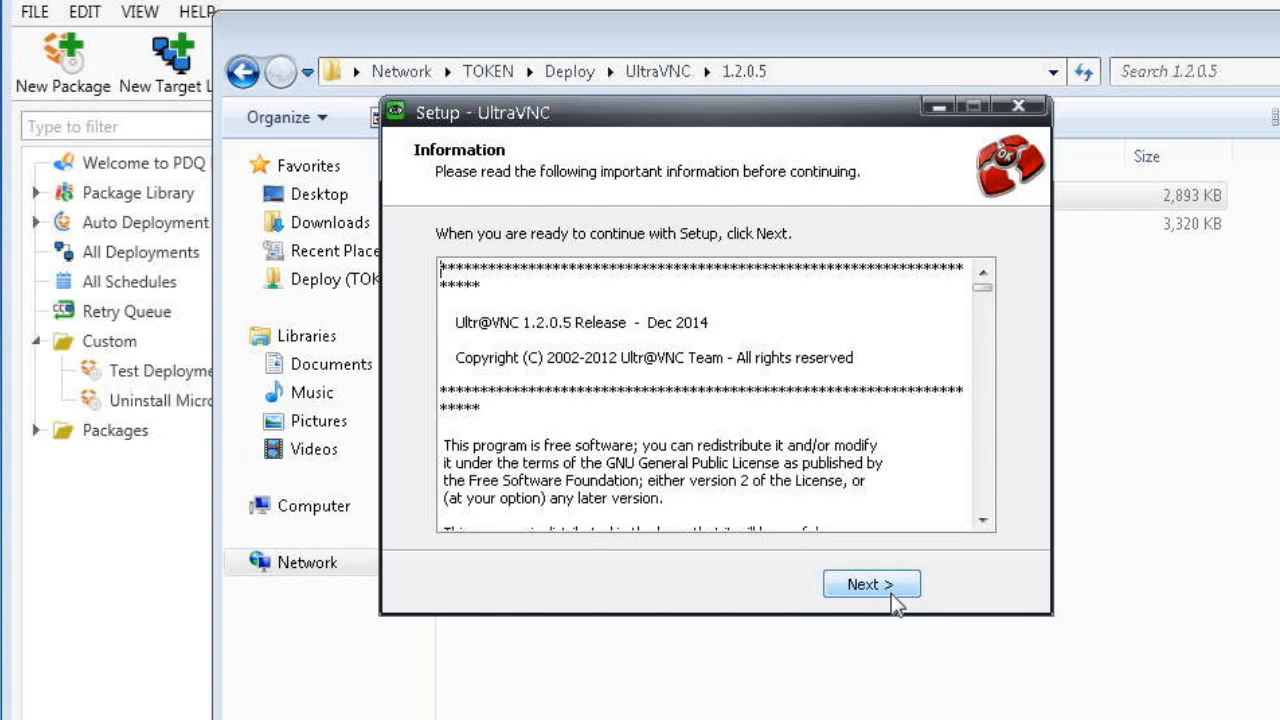
pyautogui.click(894, 596)
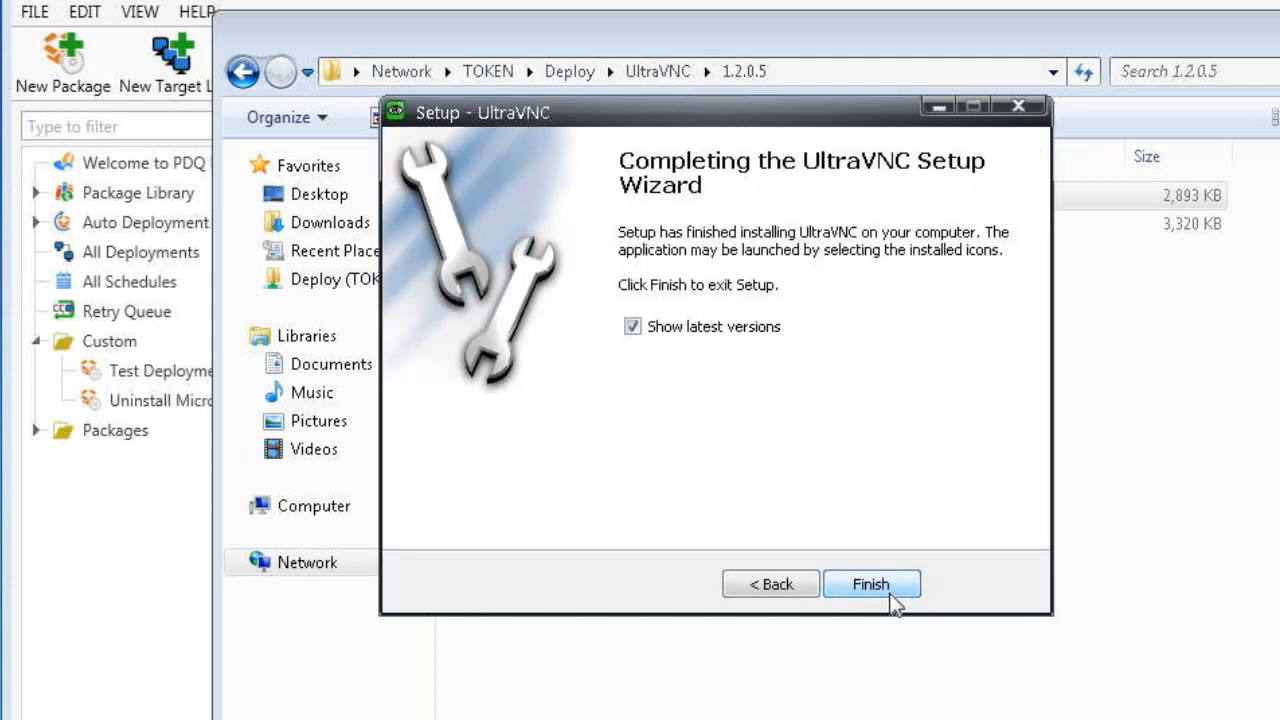
pyautogui.click(645, 331)
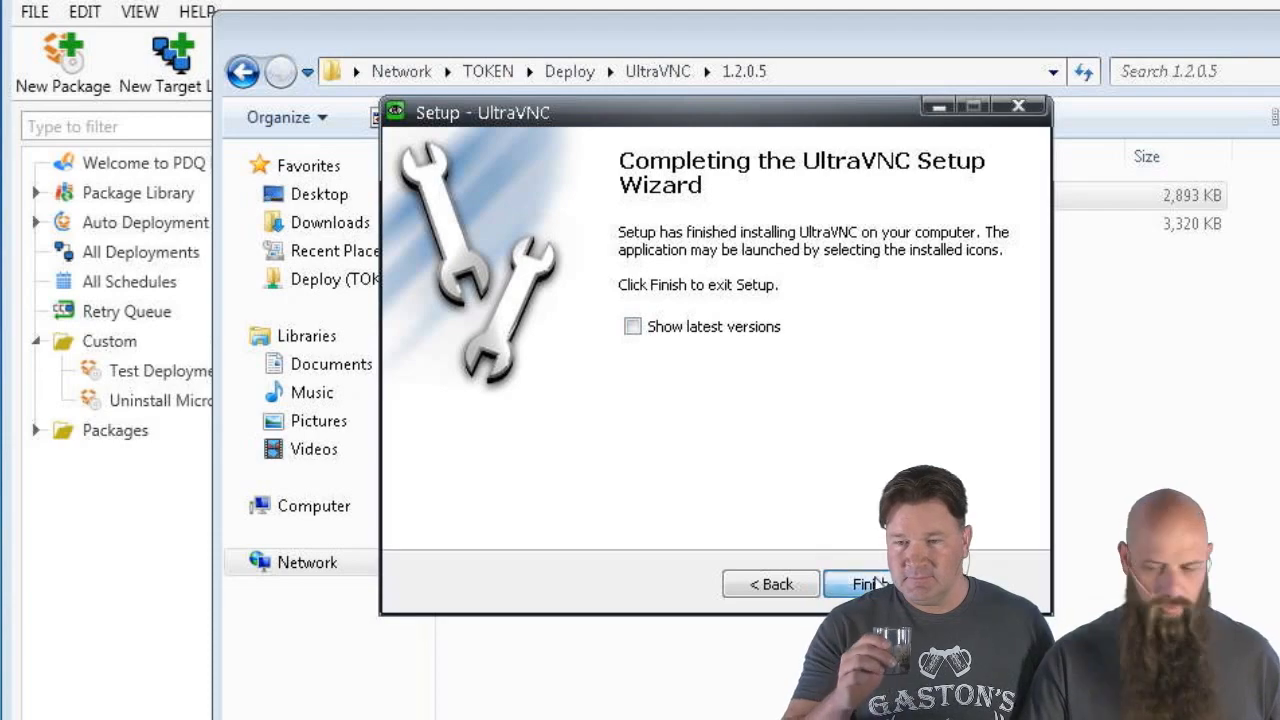
pyautogui.click(872, 584)
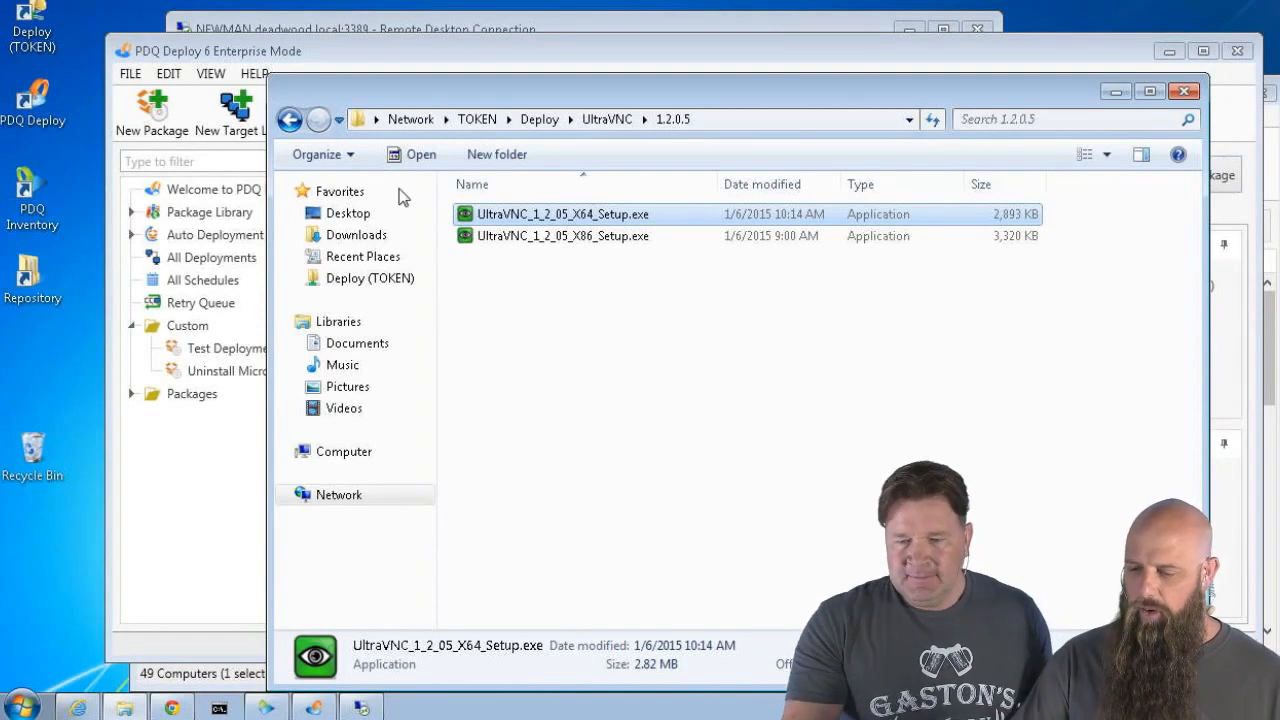
# In the remote session, open Deploy\UltraVNC\1.2.0.5 and select UltraVNC_1_2_05_X64_Setup.exe
pyautogui.click(362, 708)
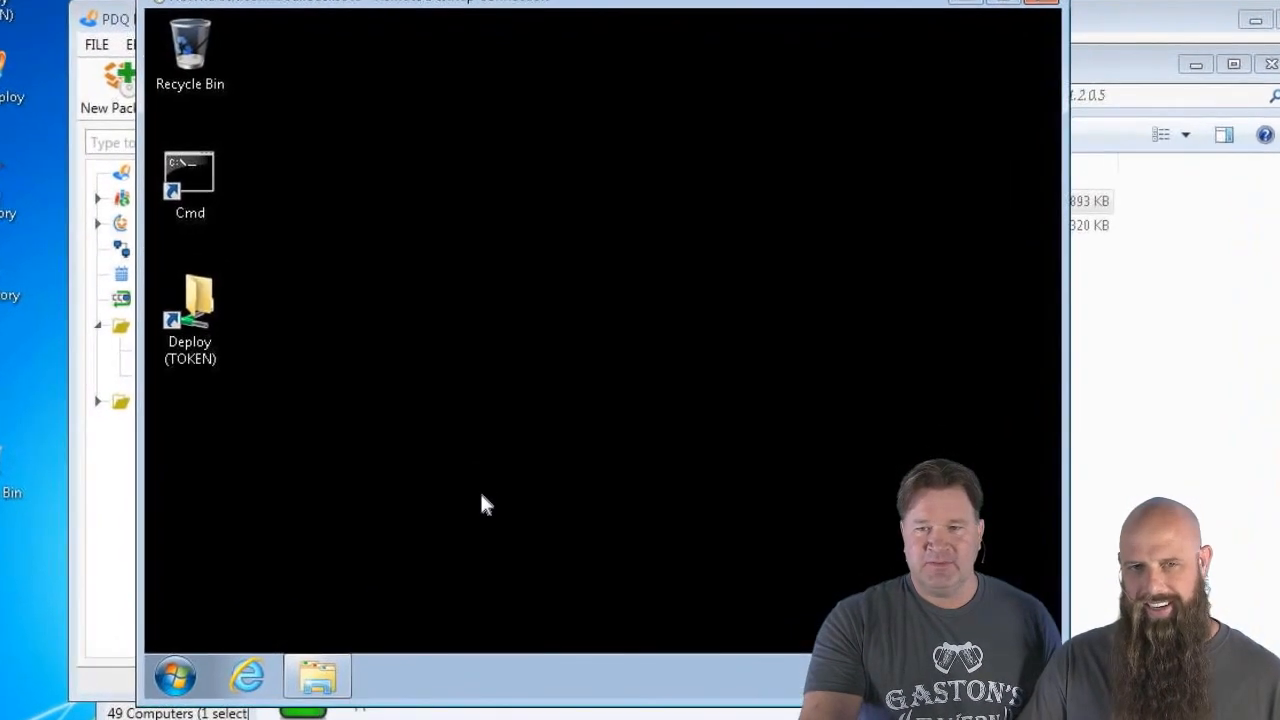
pyautogui.doubleClick(197, 295)
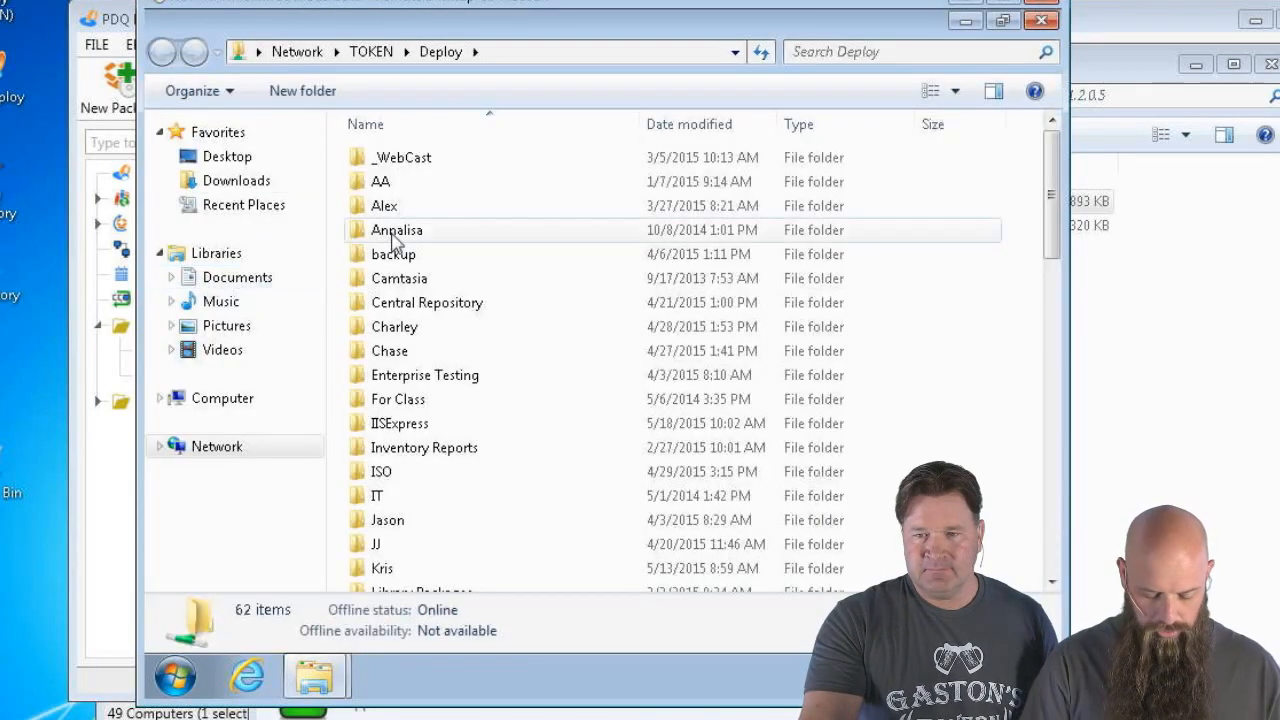
pyautogui.click(397, 240)
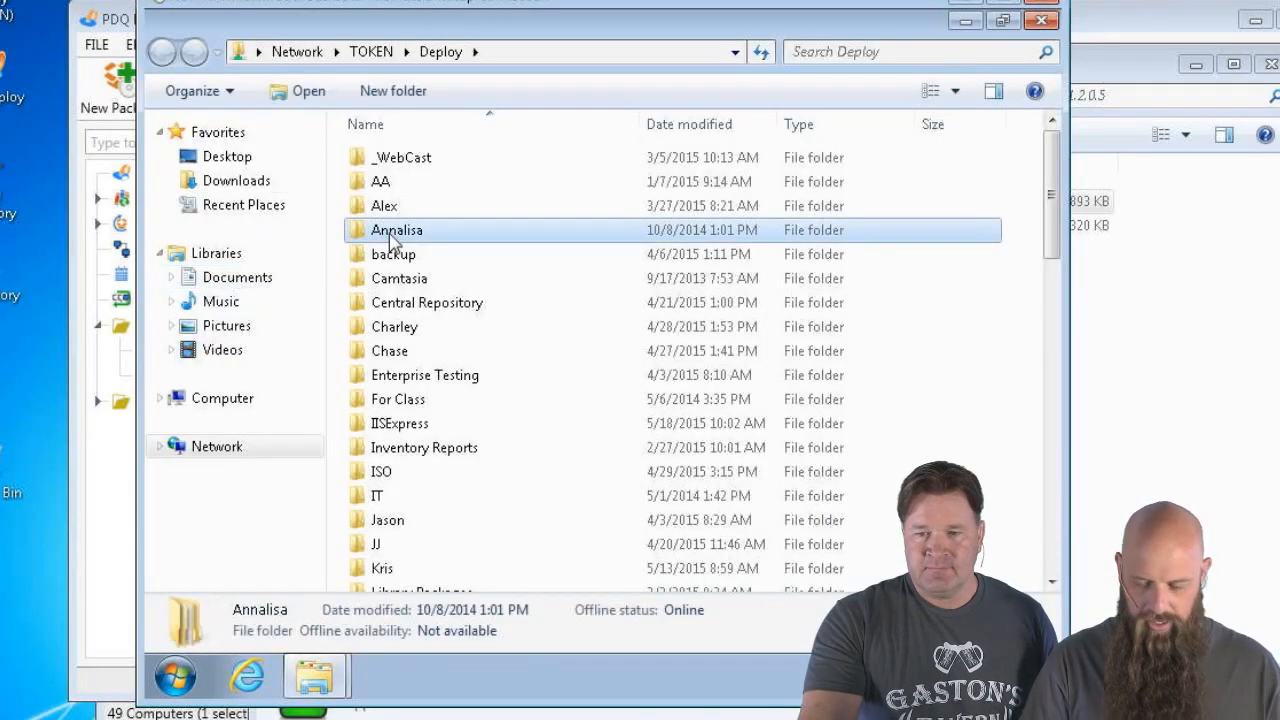
pyautogui.press('u')
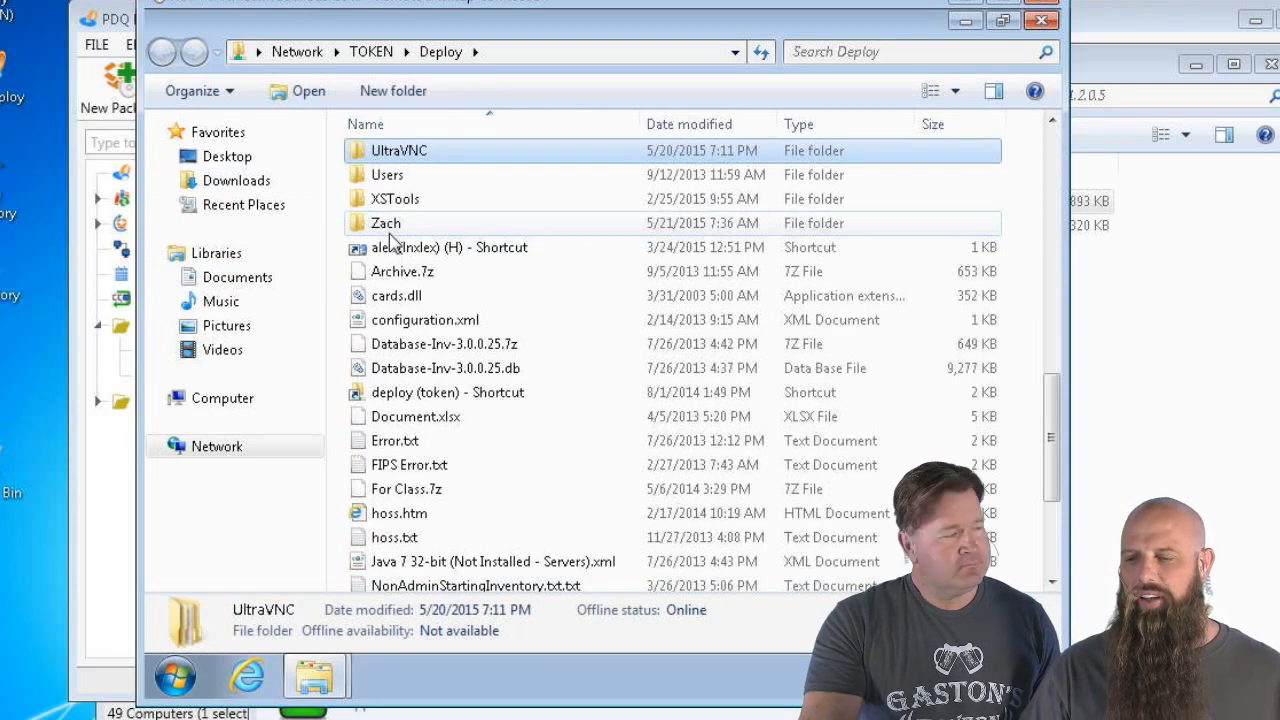
pyautogui.doubleClick(410, 152)
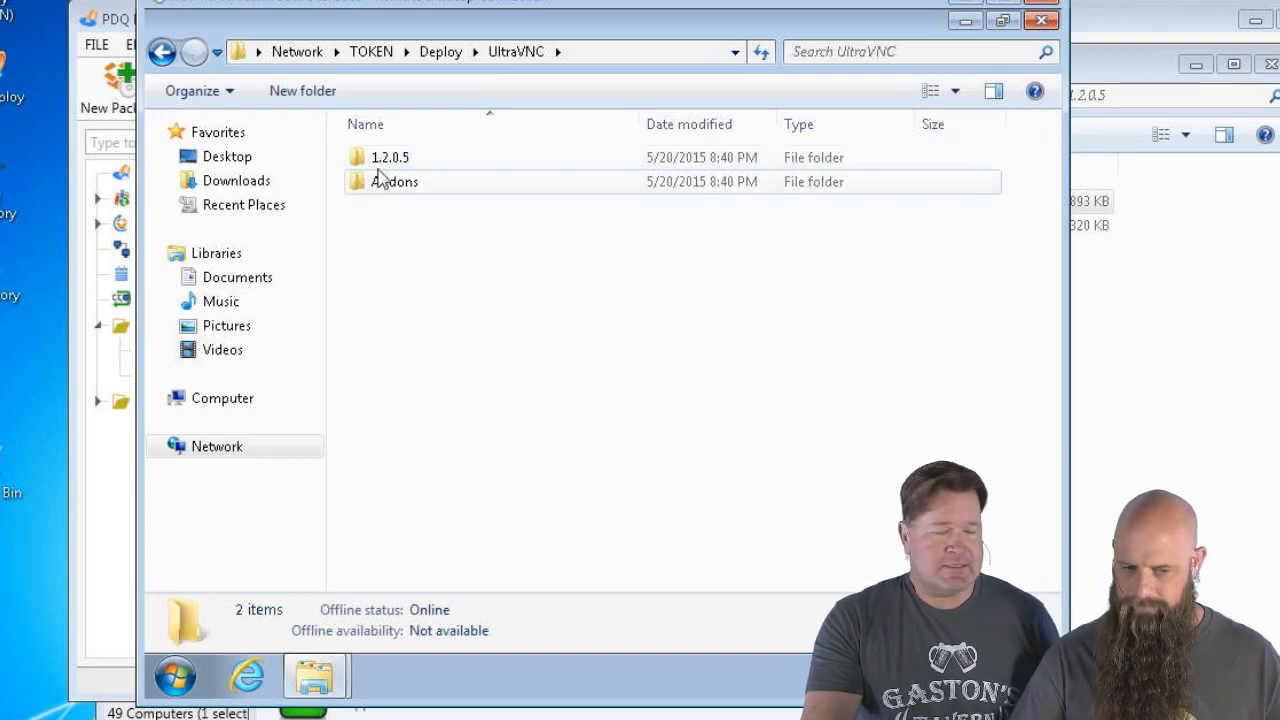
pyautogui.doubleClick(381, 160)
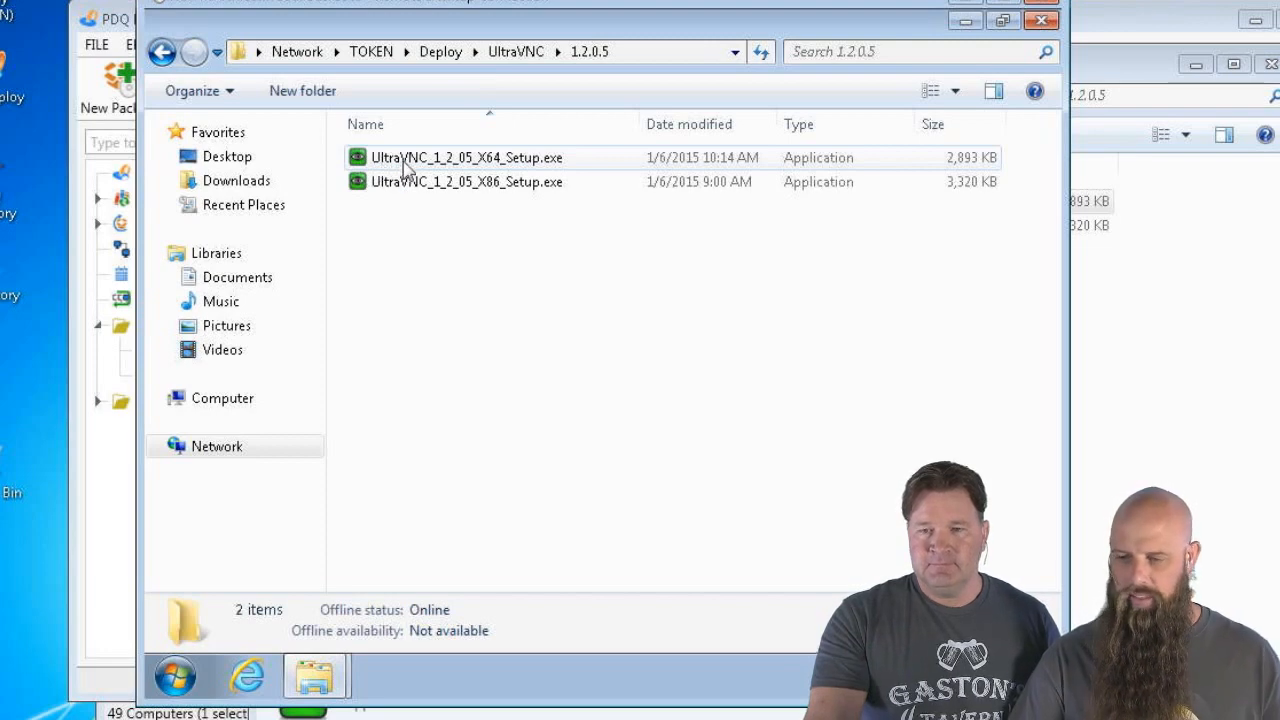
pyautogui.click(404, 166)
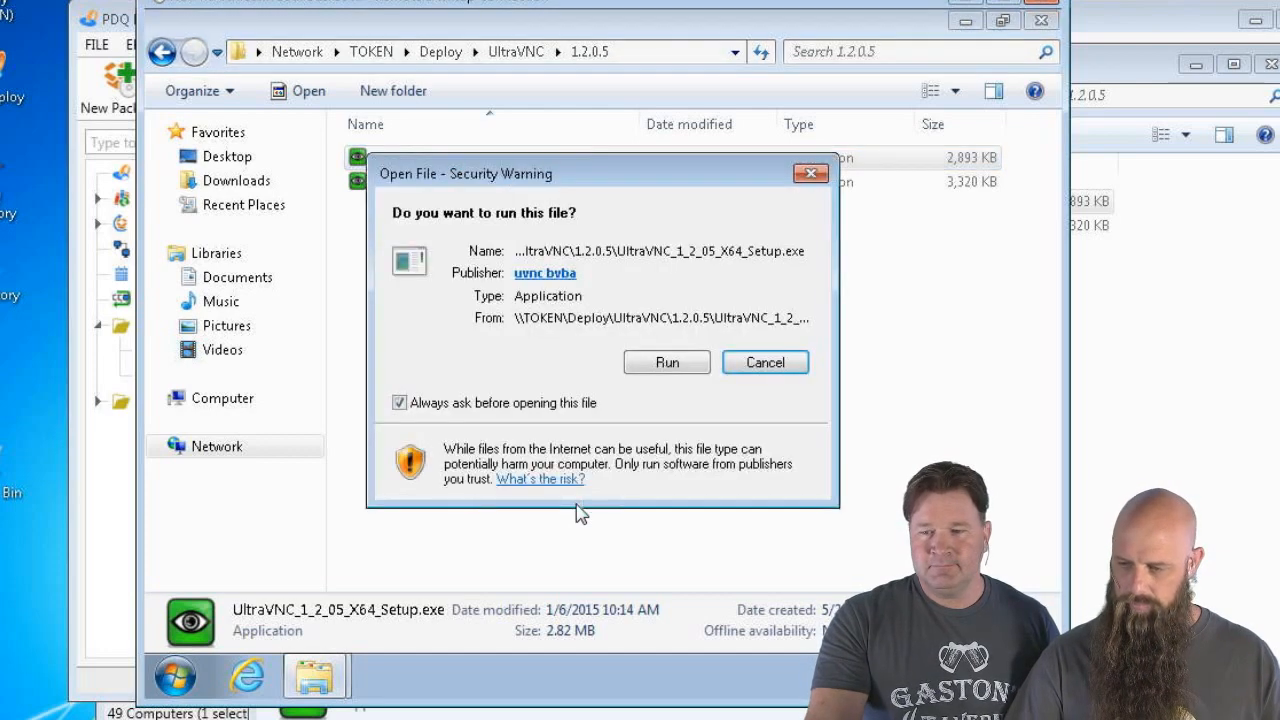
# Dismiss the security warning and fill the remote Run box with the X64 setup's path
pyautogui.click(771, 362)
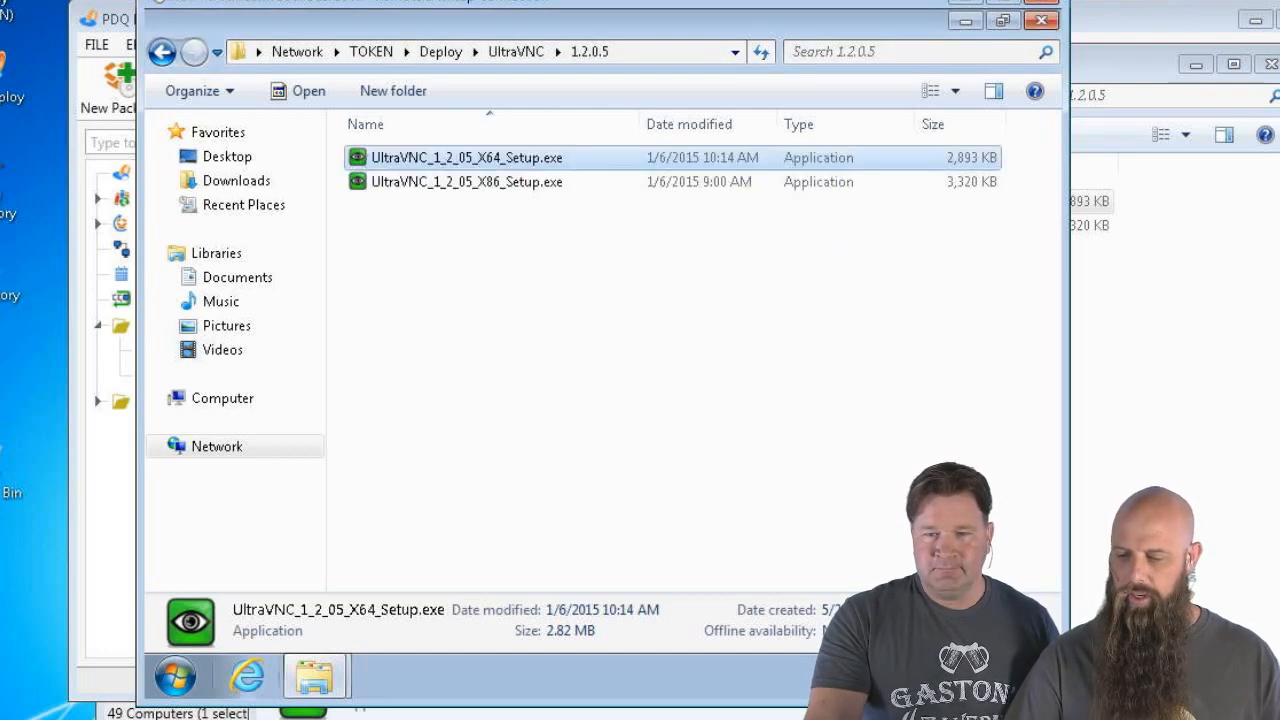
pyautogui.press('super')
pyautogui.click(277, 579)
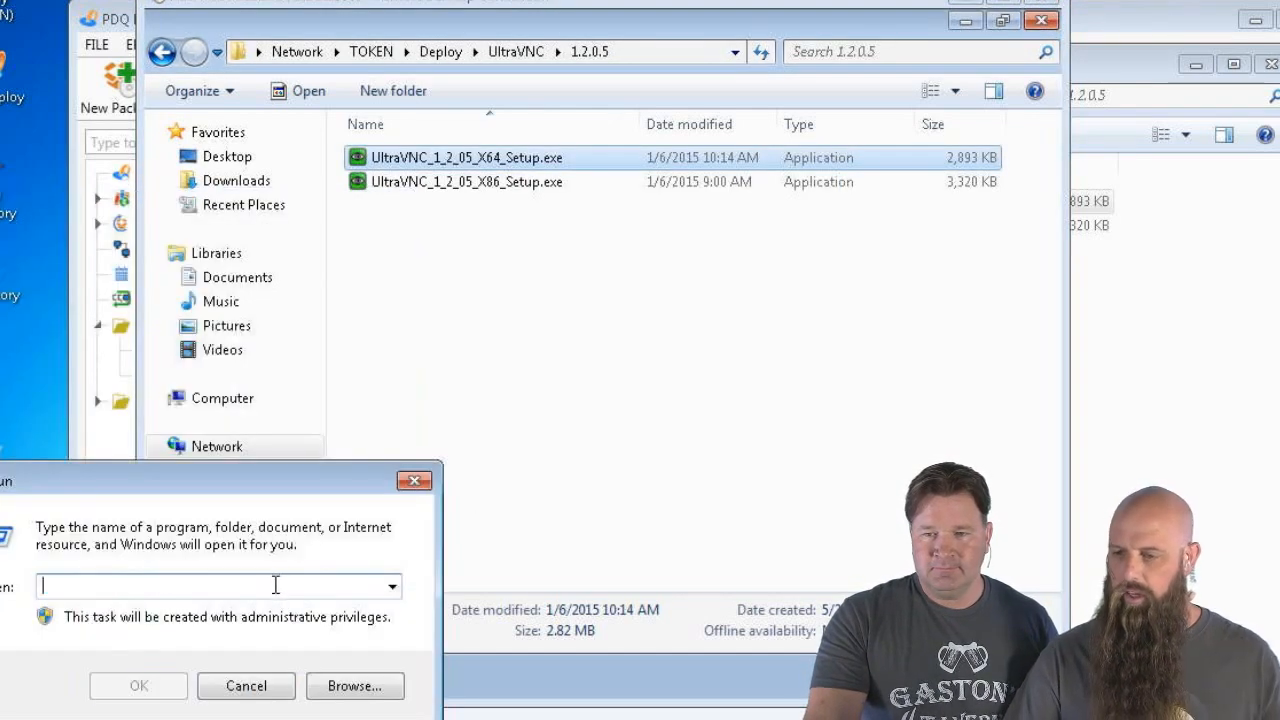
pyautogui.click(385, 162)
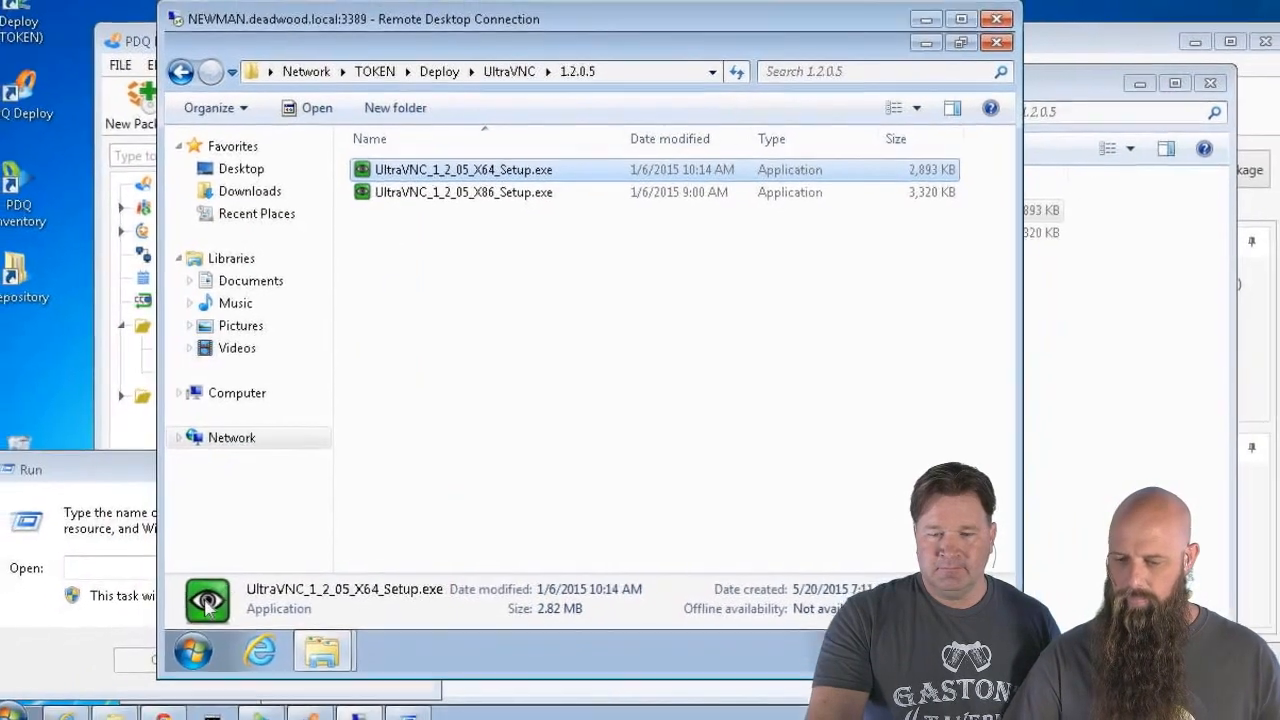
pyautogui.moveTo(362, 171); pyautogui.dragTo(273, 505)
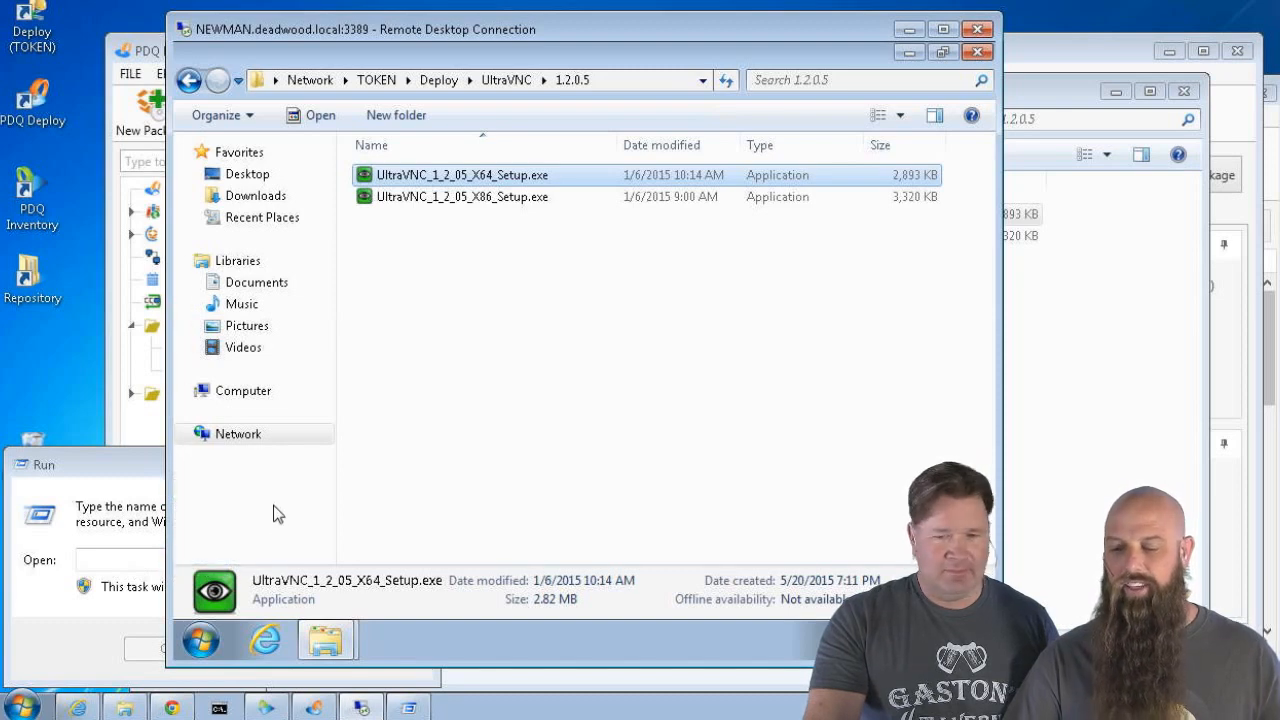
pyautogui.click(200, 640)
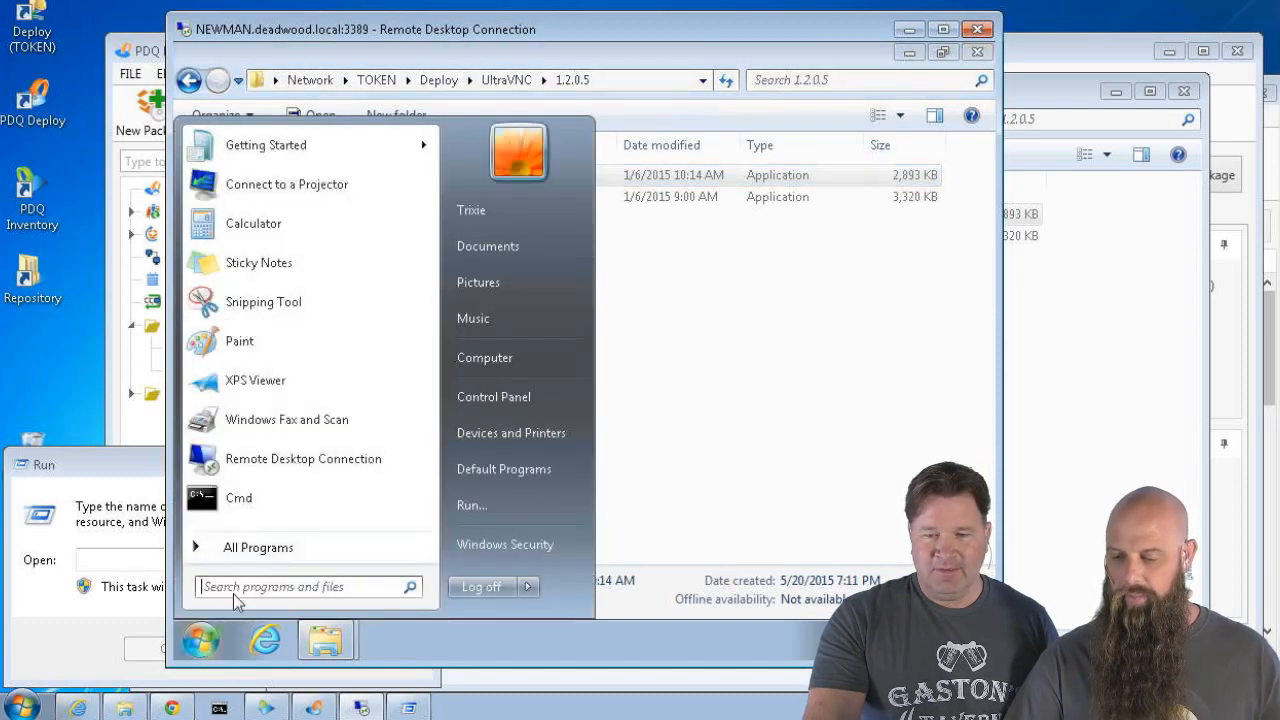
pyautogui.click(471, 507)
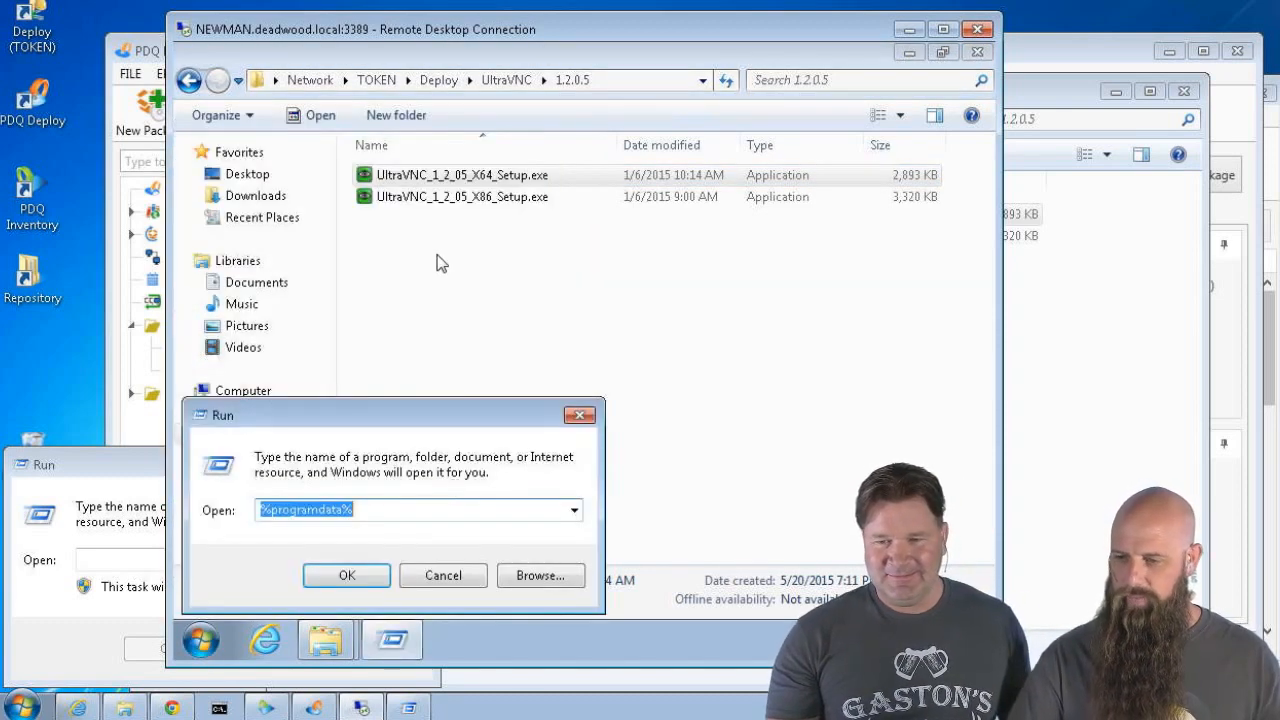
pyautogui.press('BackSpace')
pyautogui.moveTo(424, 185); pyautogui.dragTo(280, 509)
pyautogui.click(49, 497)
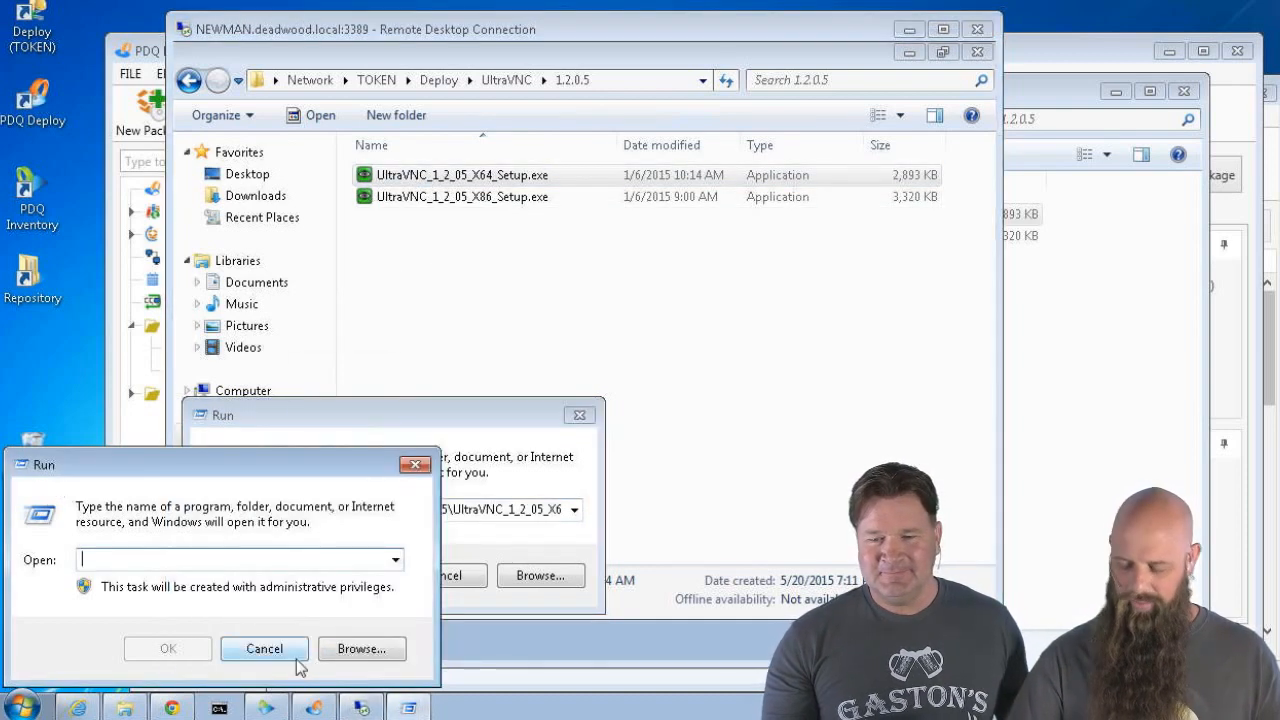
pyautogui.click(288, 652)
# Append /saveinf=c:\uVNC-Server.txt to the setup command and run it
pyautogui.click(451, 512)
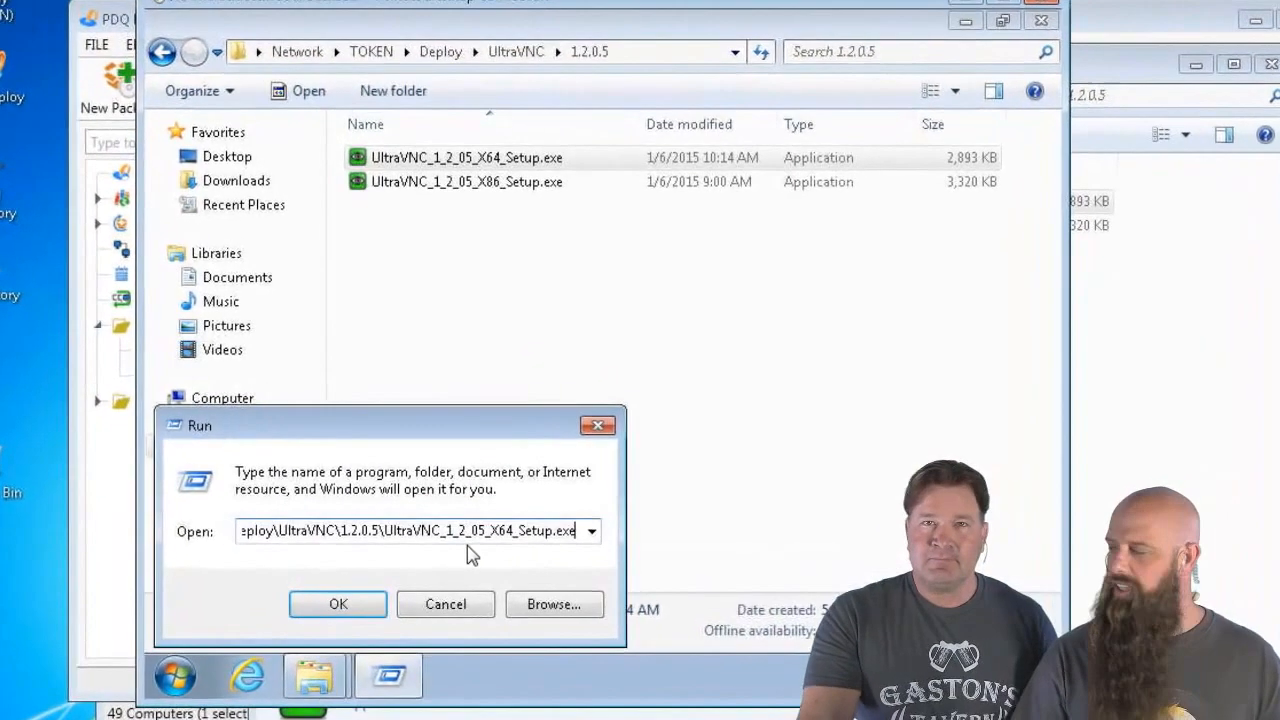
pyautogui.press('End')
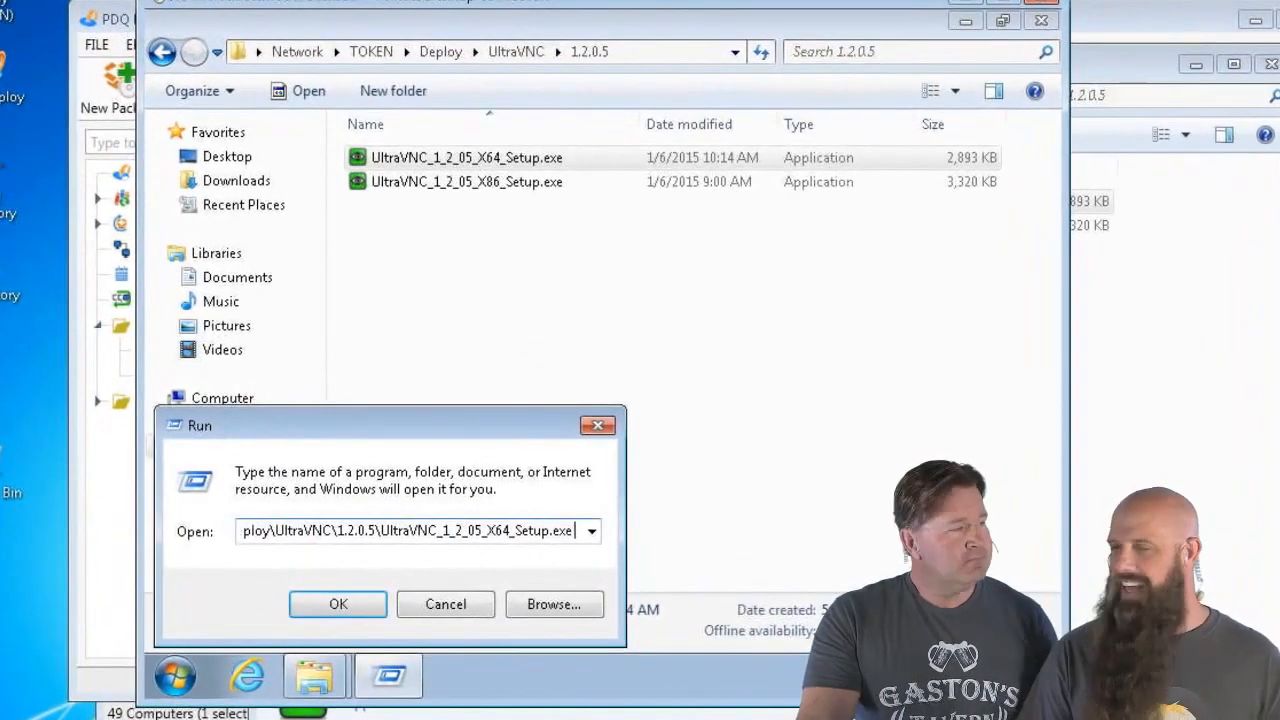
pyautogui.write('/saveinf')
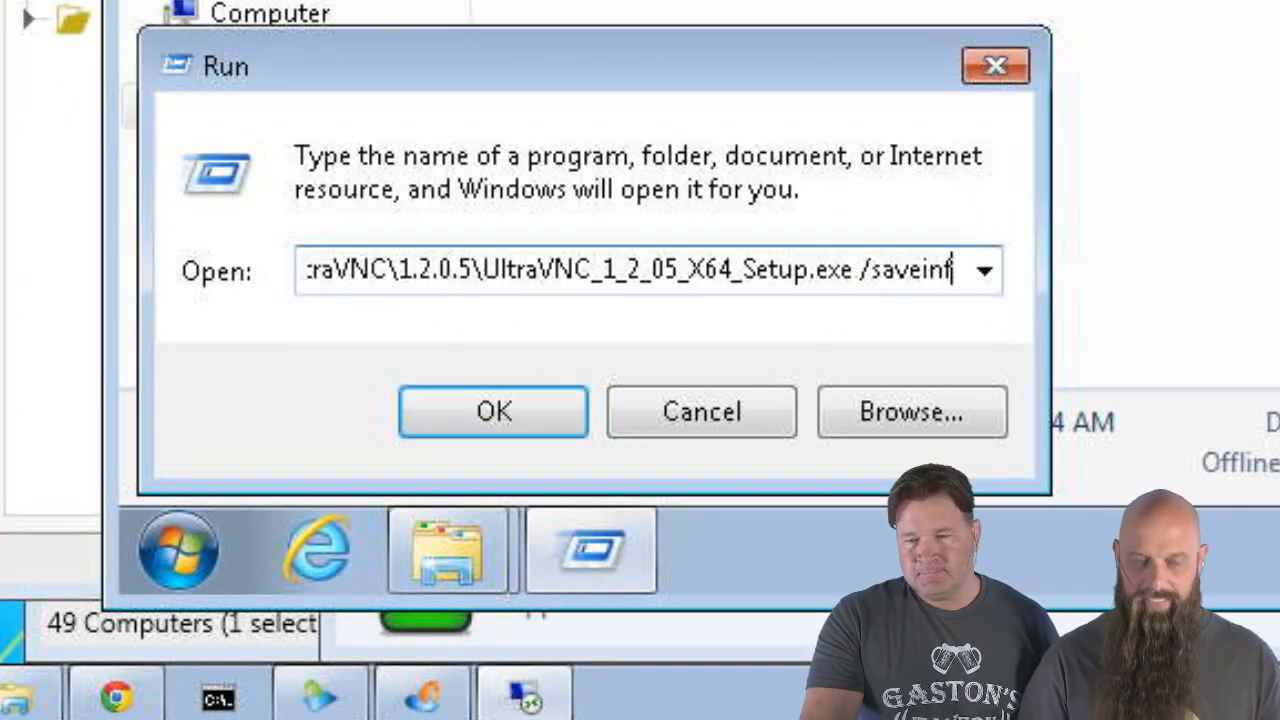
pyautogui.write('=')
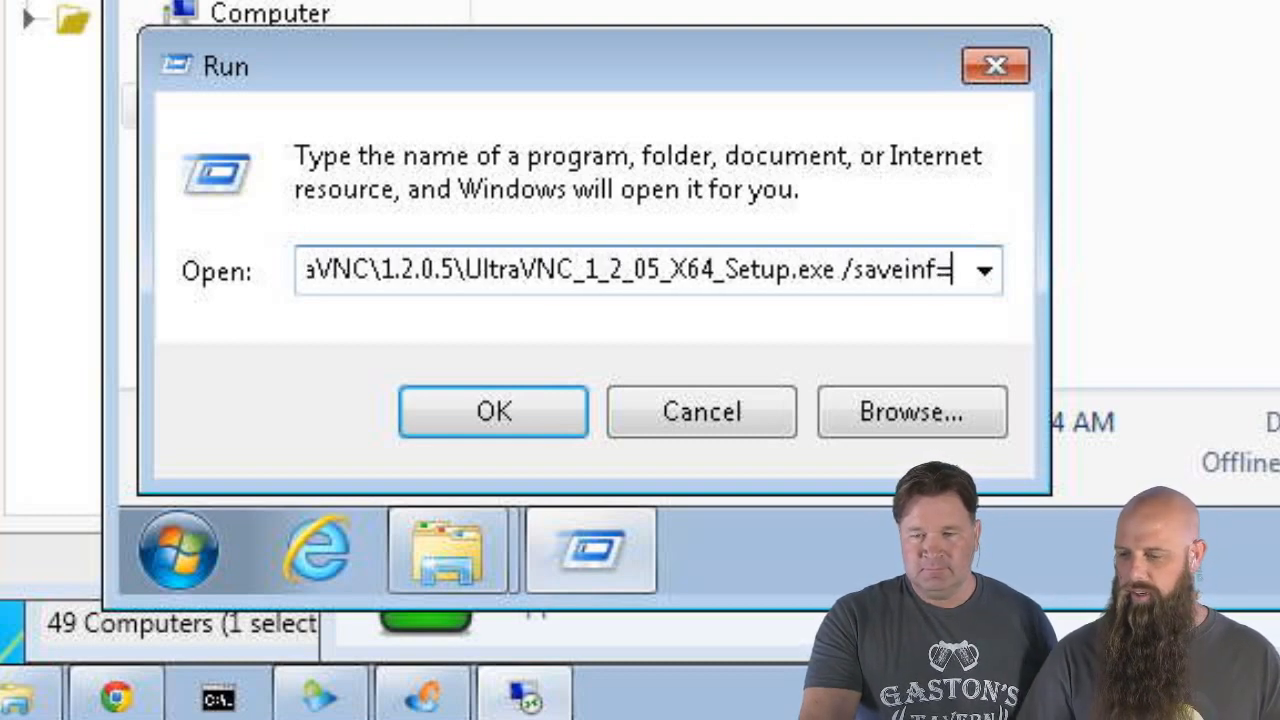
pyautogui.write('c:\\')
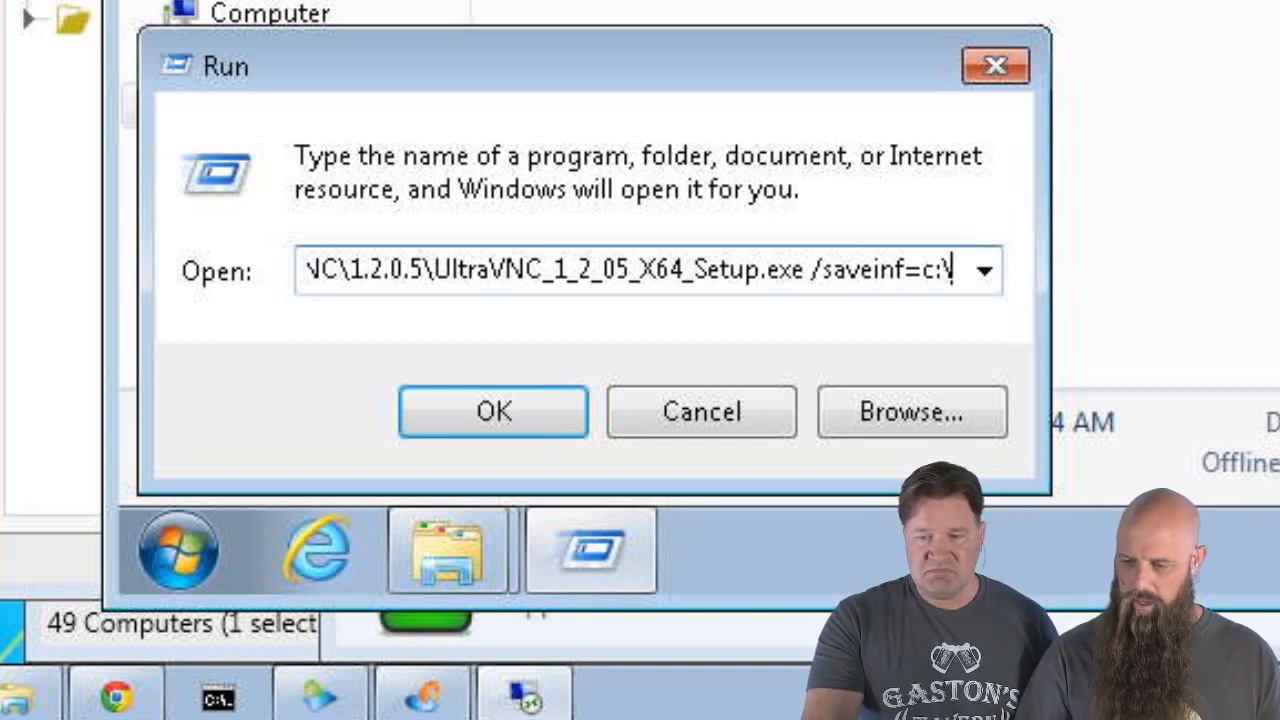
pyautogui.write('uv')
pyautogui.press('BackSpace')
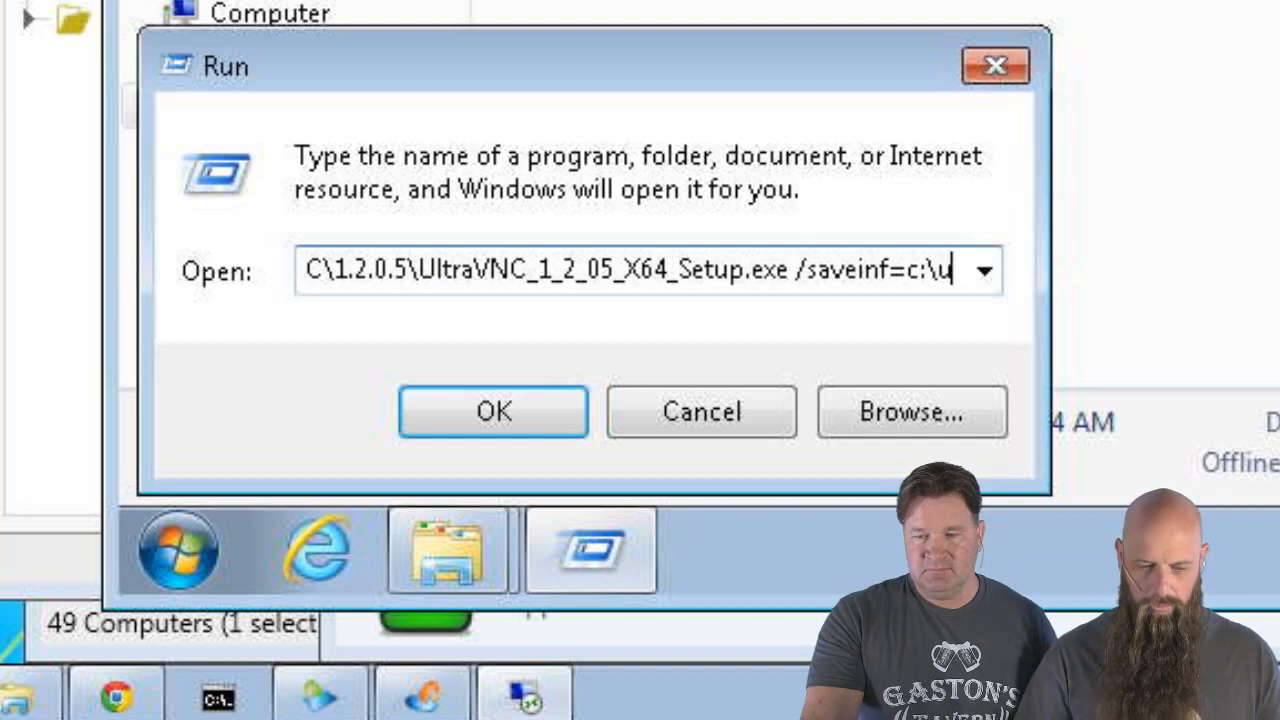
pyautogui.write('VNC')
pyautogui.write('-Server')
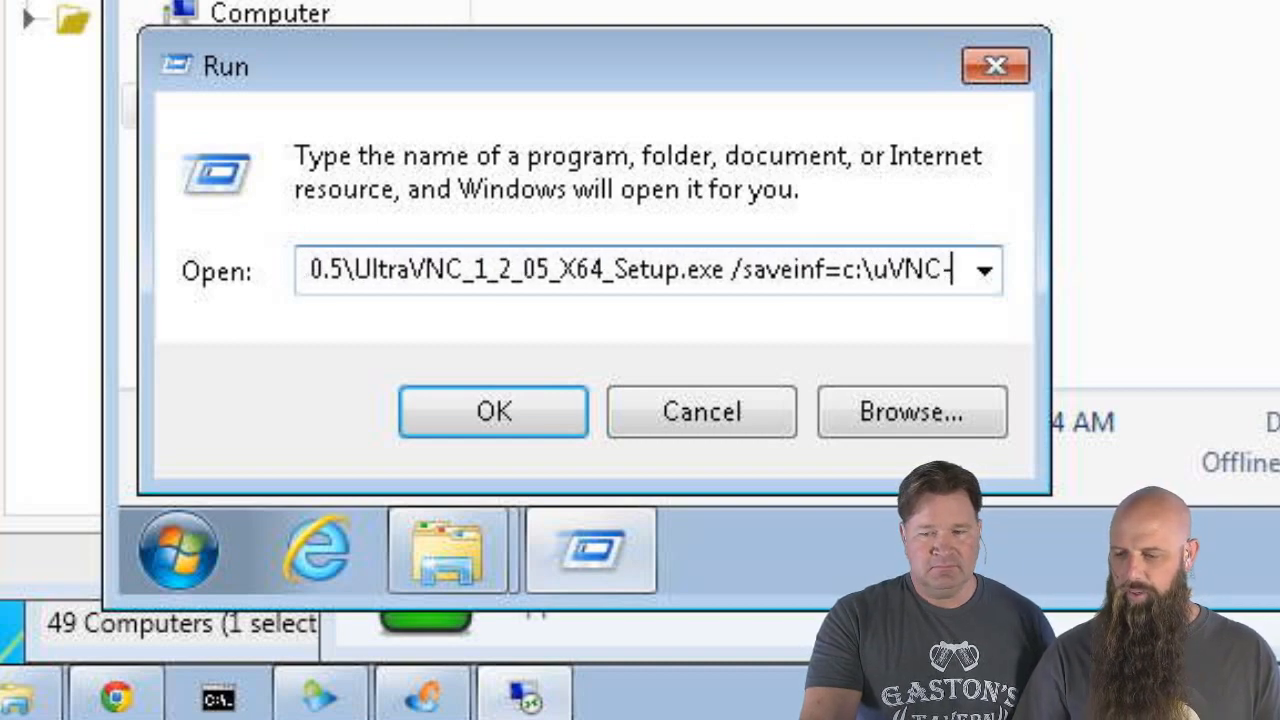
pyautogui.write('.txt')
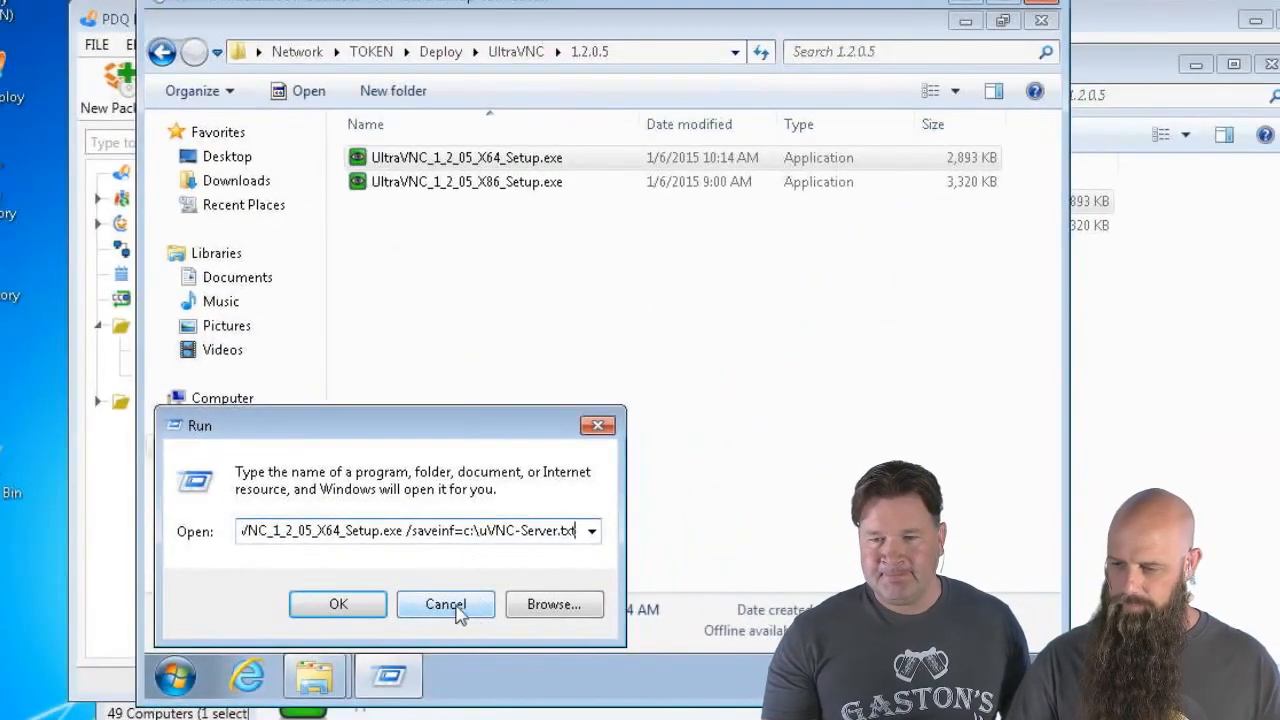
pyautogui.click(338, 604)
# Approve the setup, choose English, accept the license and keep the default install folder
pyautogui.click(640, 363)
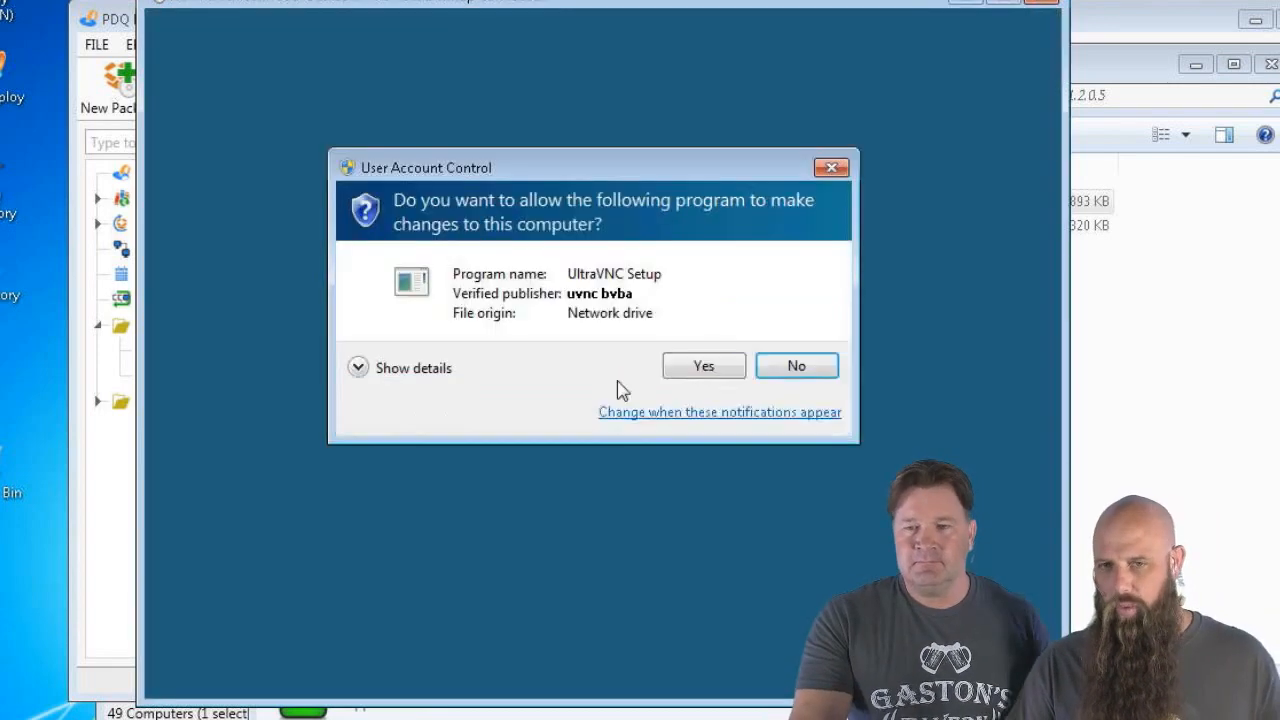
pyautogui.click(712, 372)
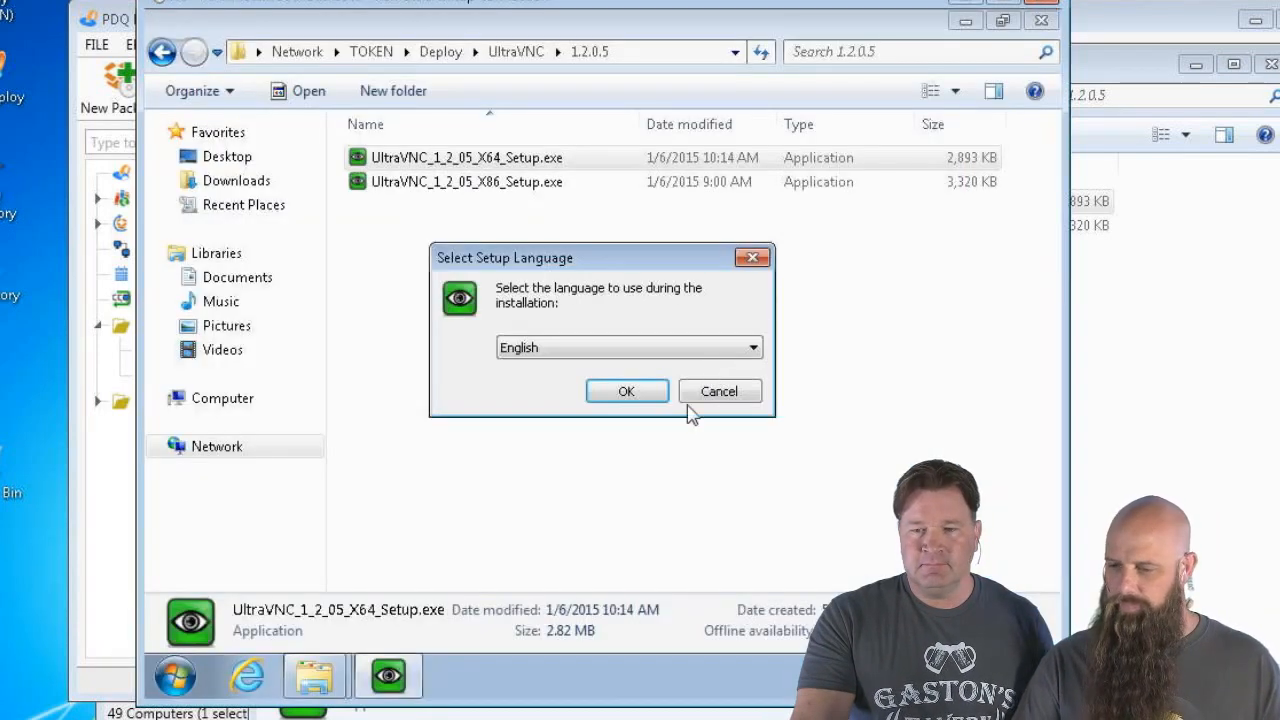
pyautogui.click(628, 394)
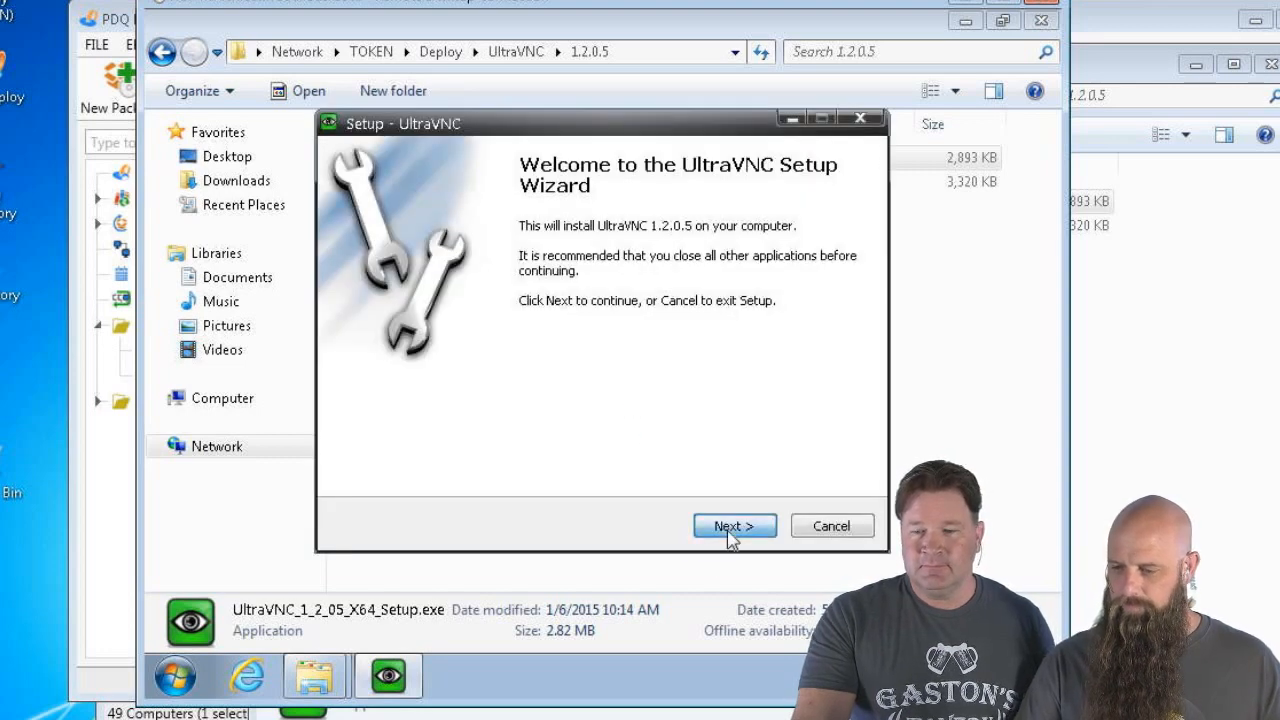
pyautogui.click(731, 531)
pyautogui.click(370, 455)
pyautogui.click(728, 527)
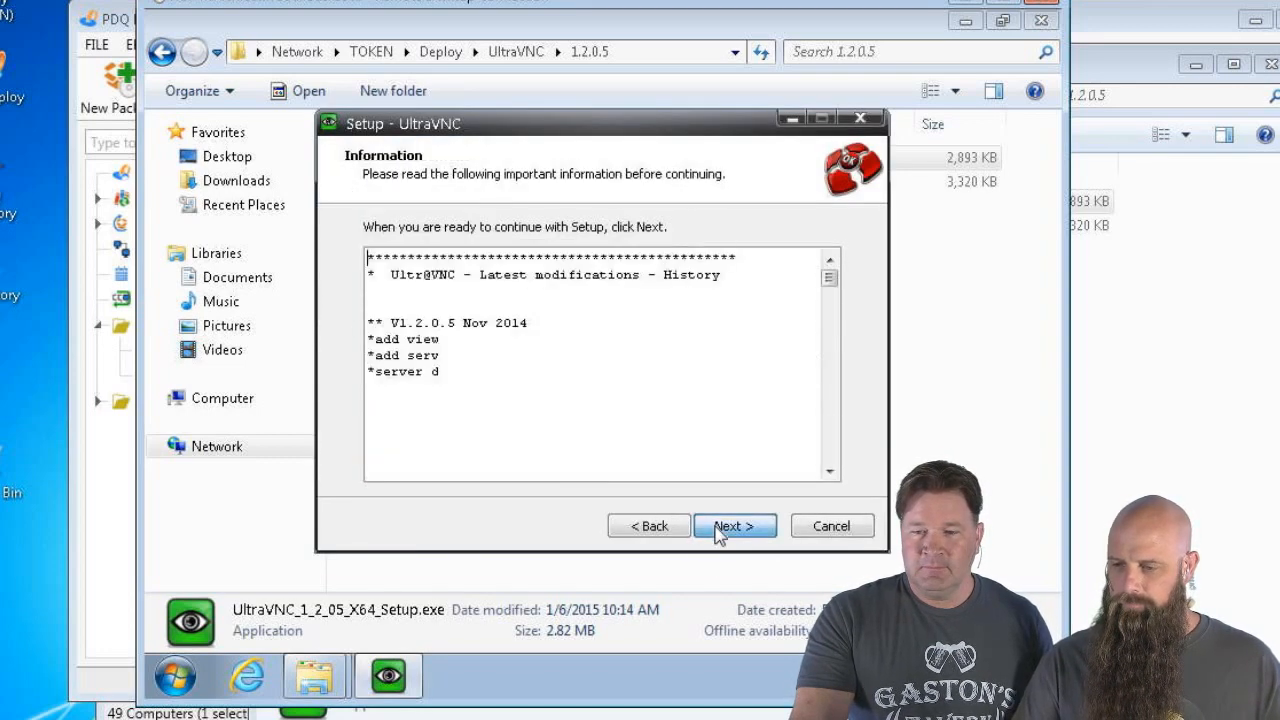
pyautogui.click(718, 530)
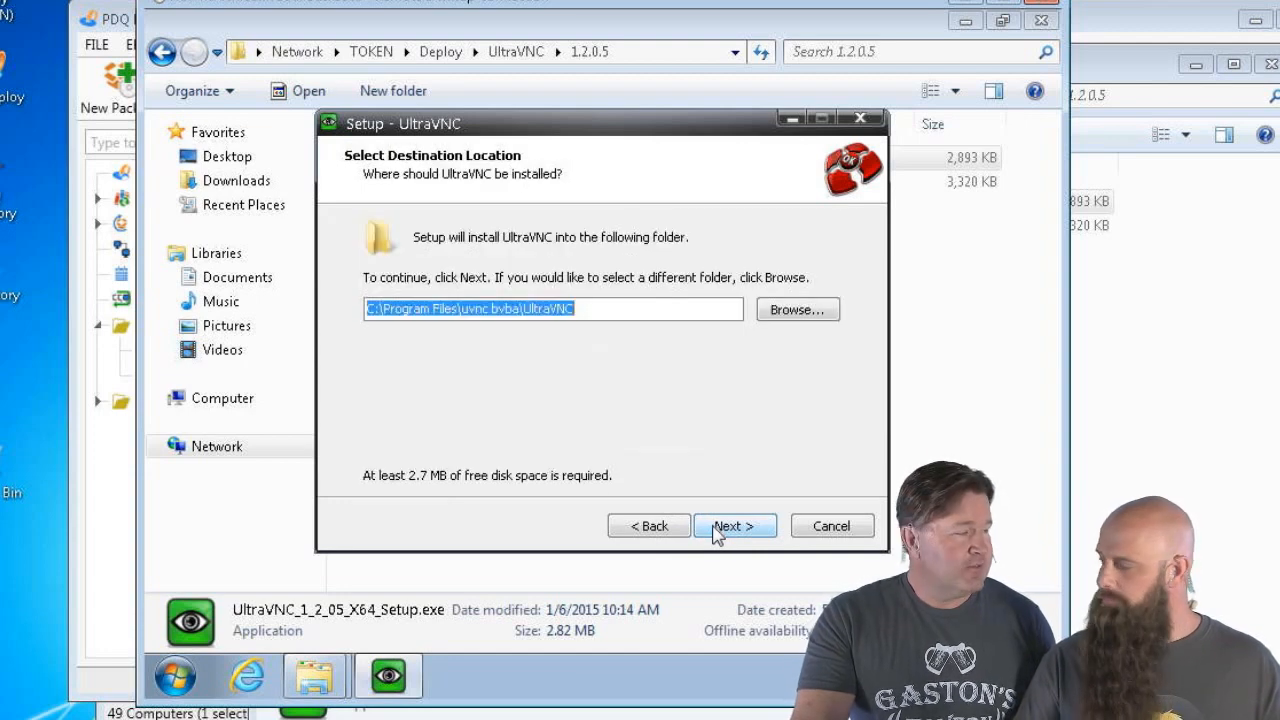
pyautogui.click(717, 535)
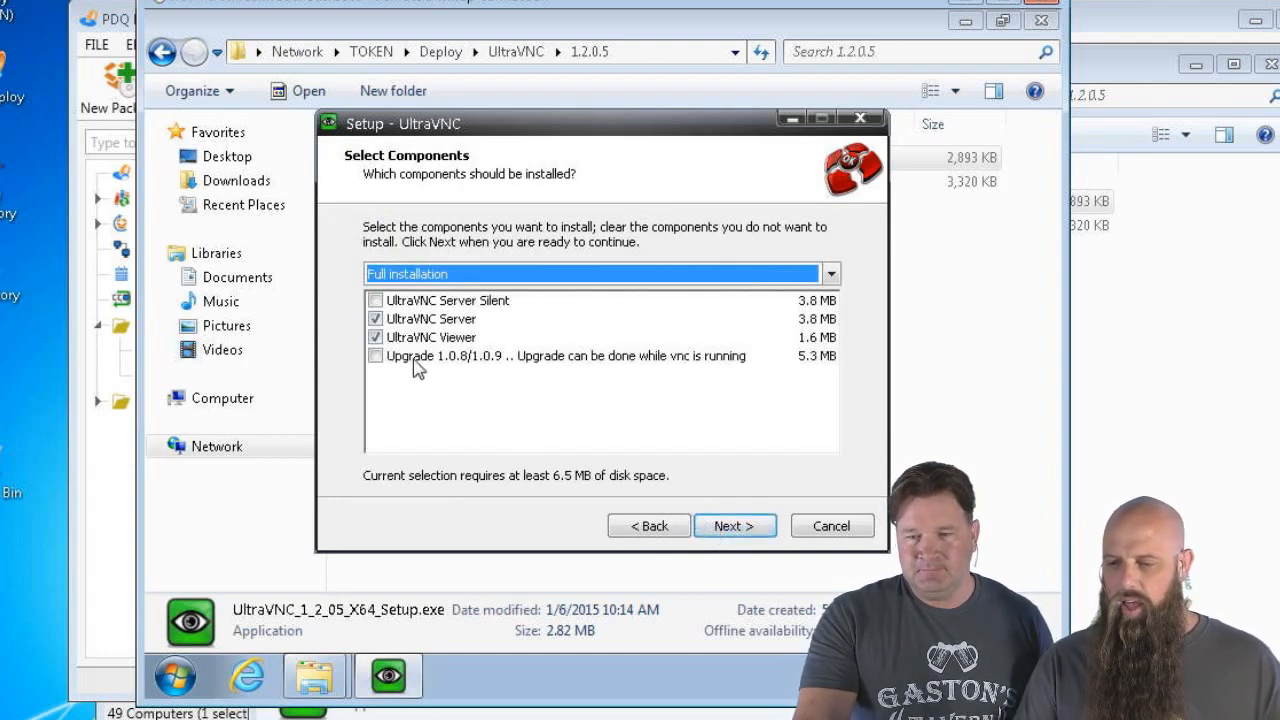
# Select only the UltraVNC Server Silent component and register it as a system service
pyautogui.click(375, 337)
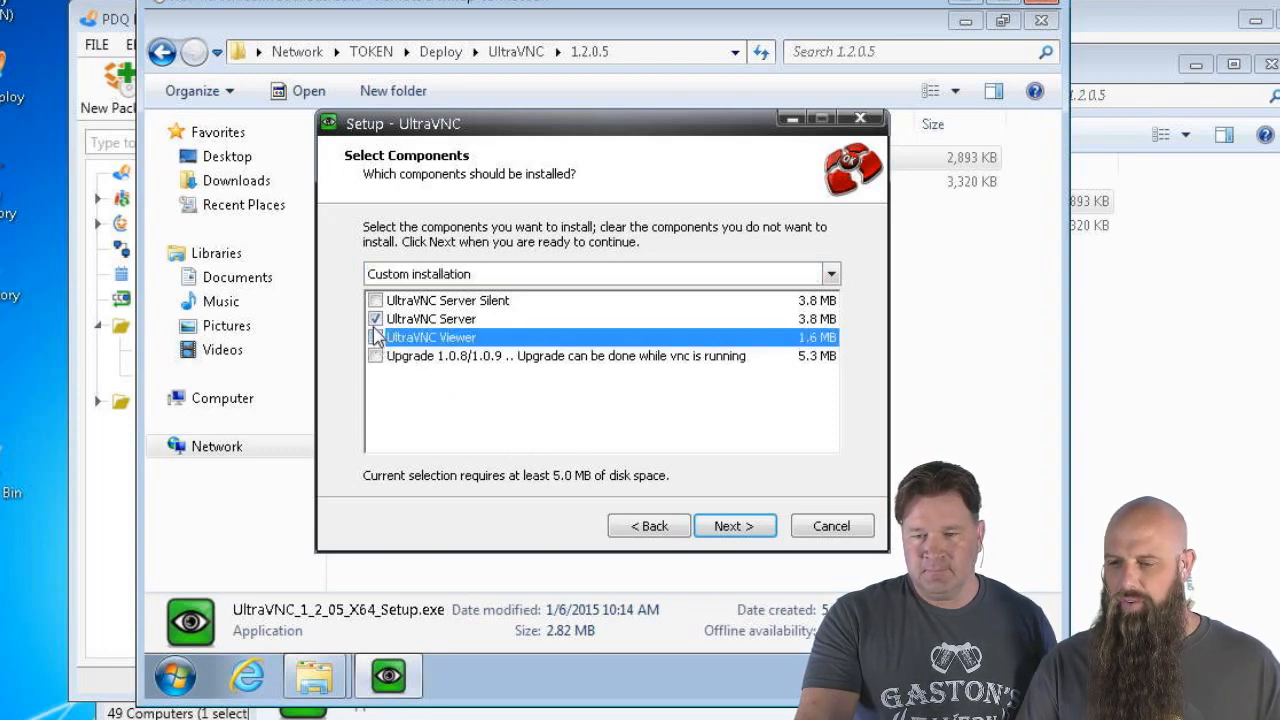
pyautogui.click(375, 320)
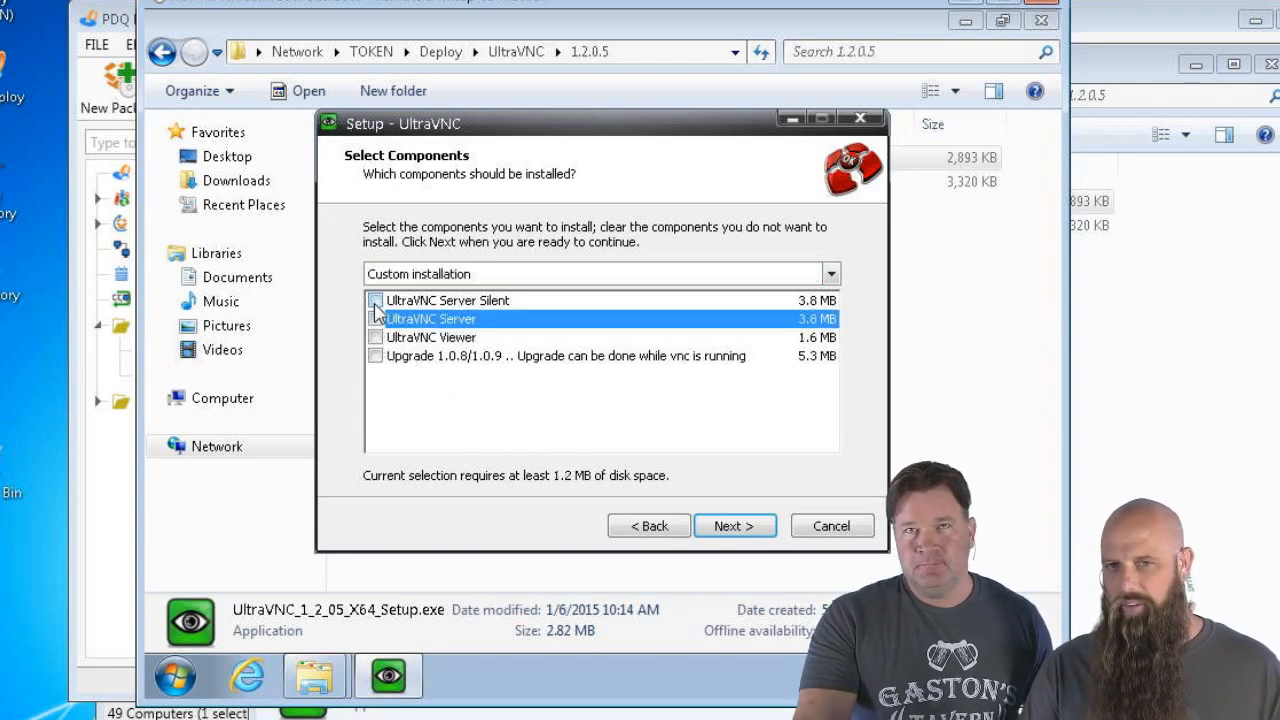
pyautogui.click(375, 302)
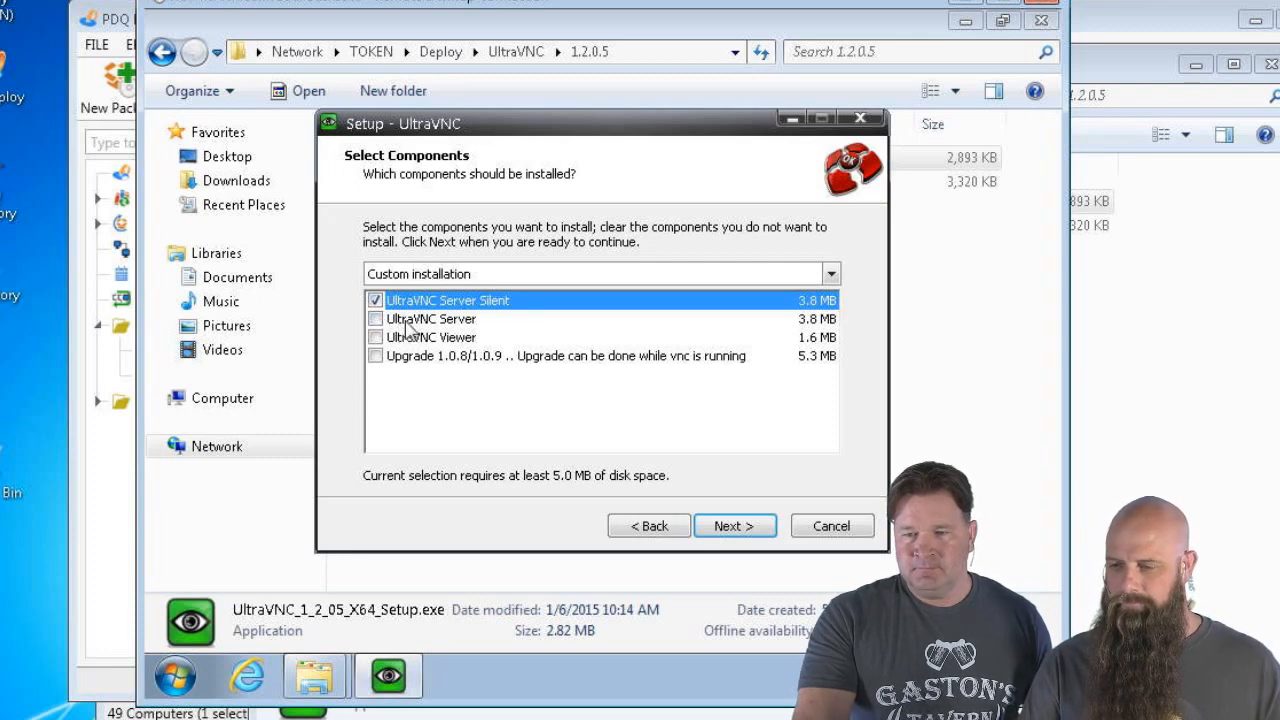
pyautogui.click(750, 535)
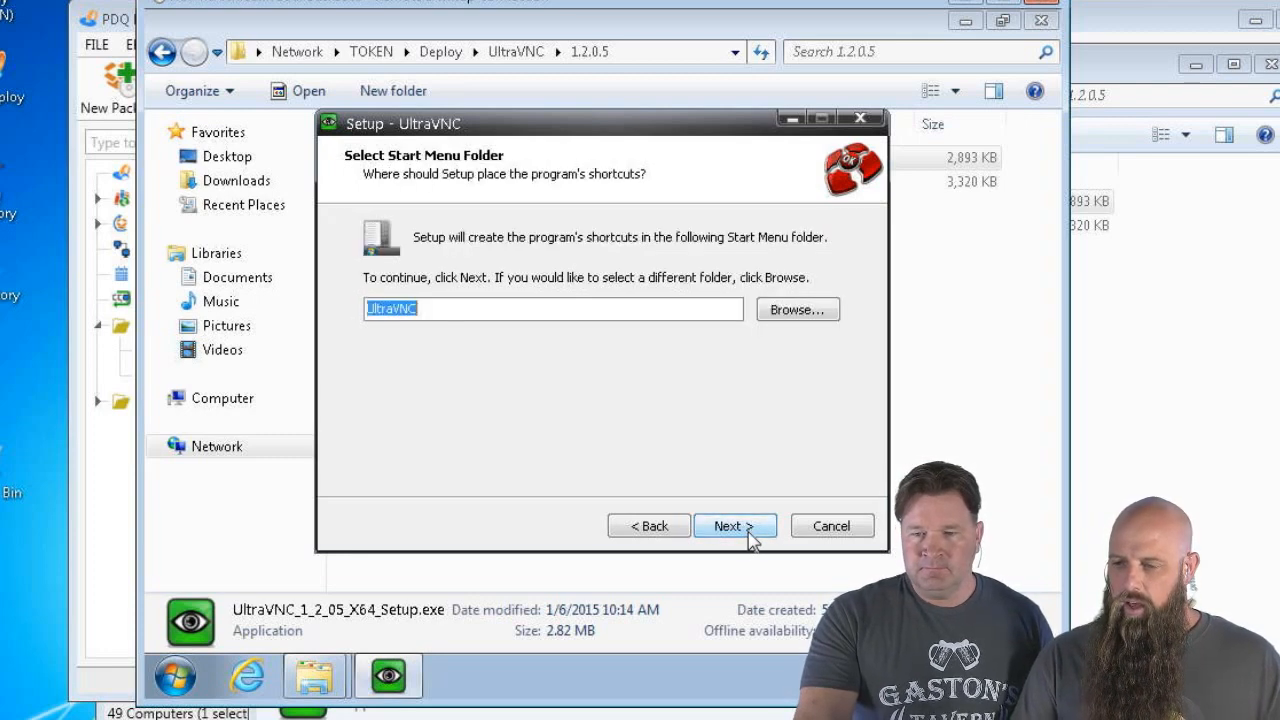
pyautogui.click(748, 532)
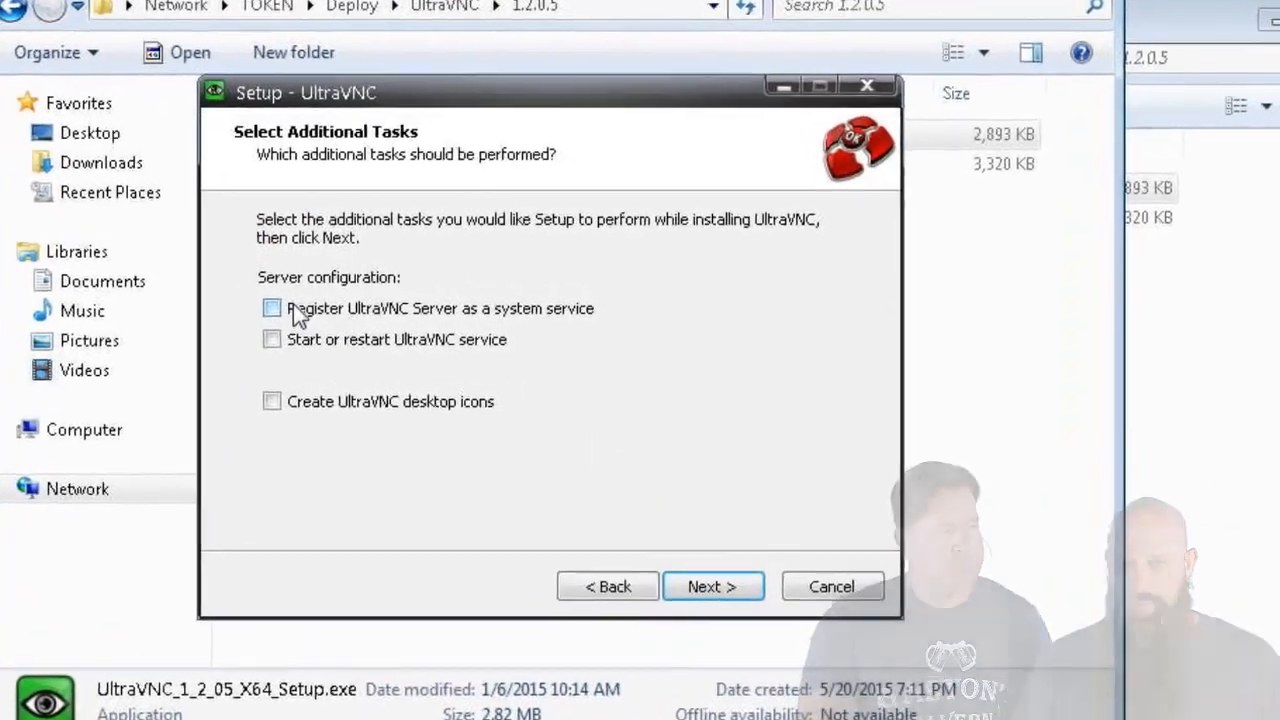
pyautogui.click(388, 299)
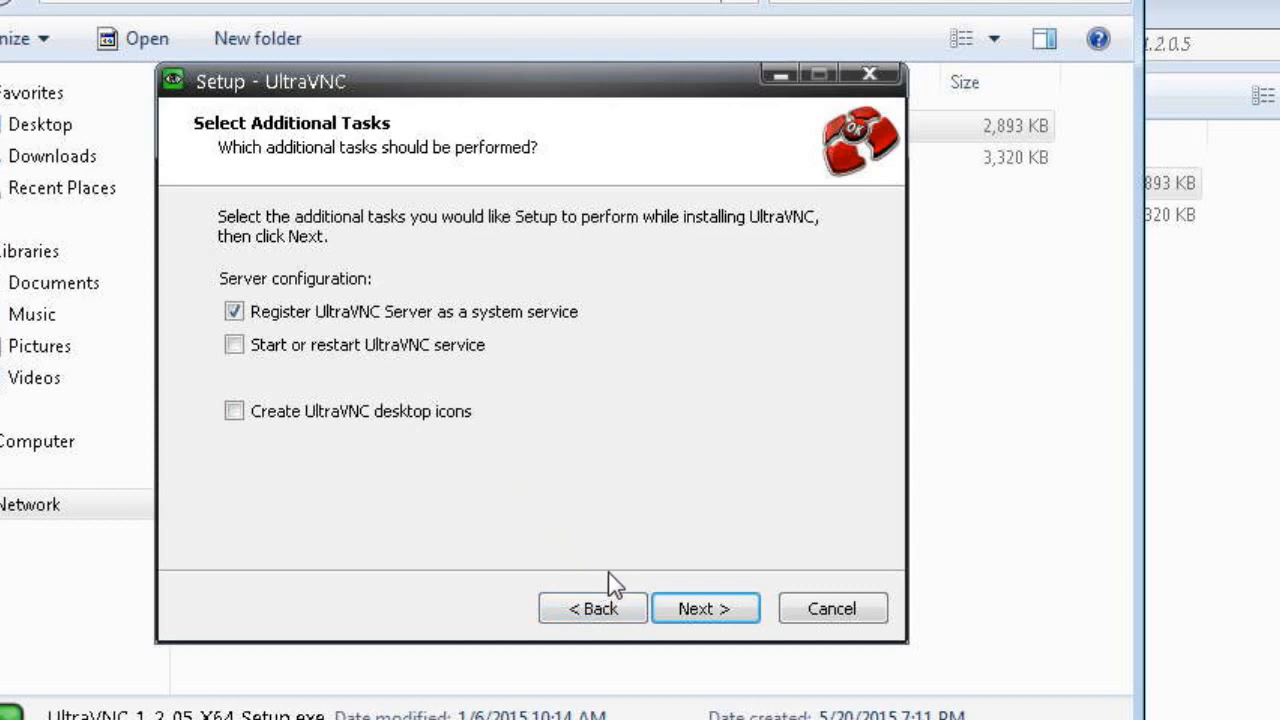
# Install UltraVNC and untick Show latest versions on the completion page
pyautogui.click(709, 610)
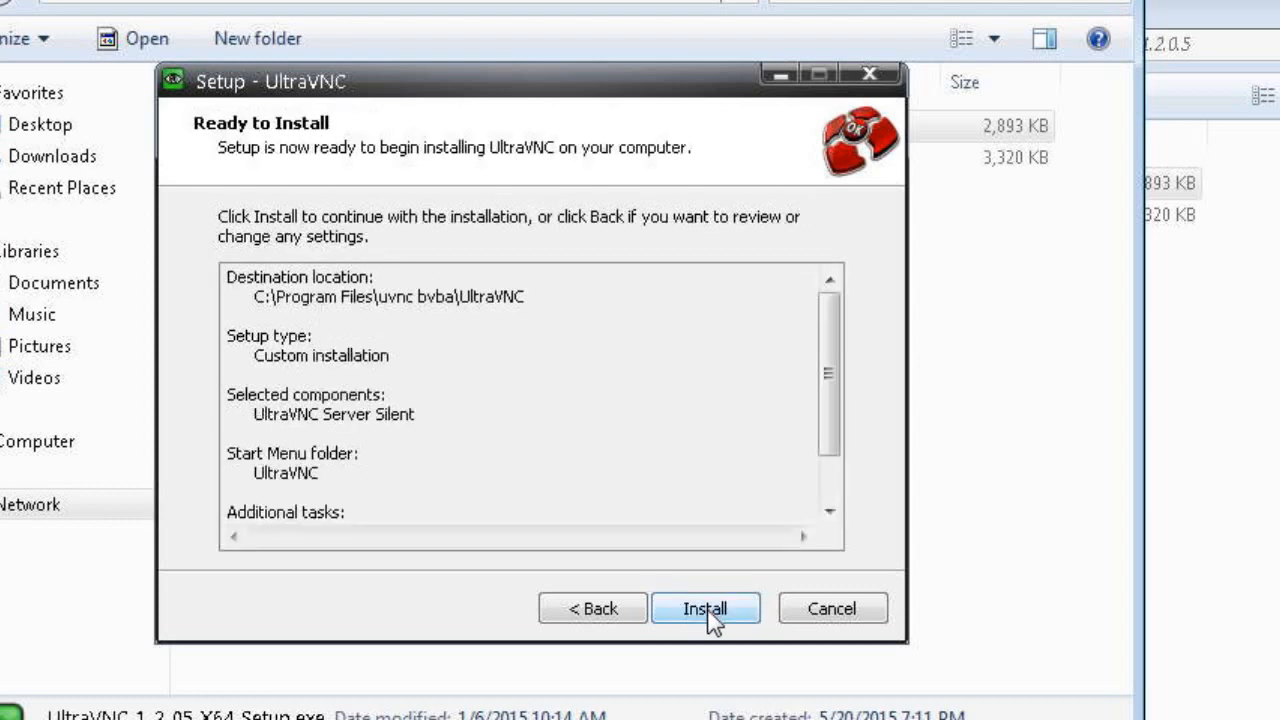
pyautogui.click(708, 612)
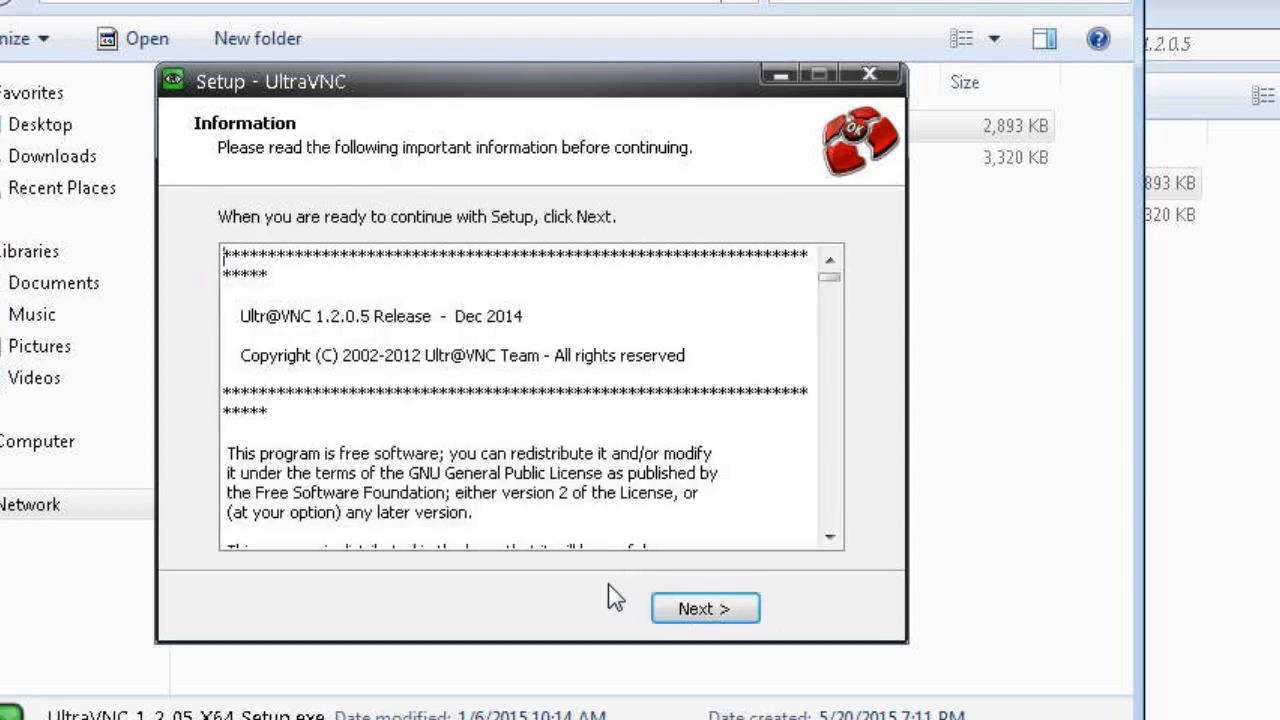
pyautogui.click(744, 622)
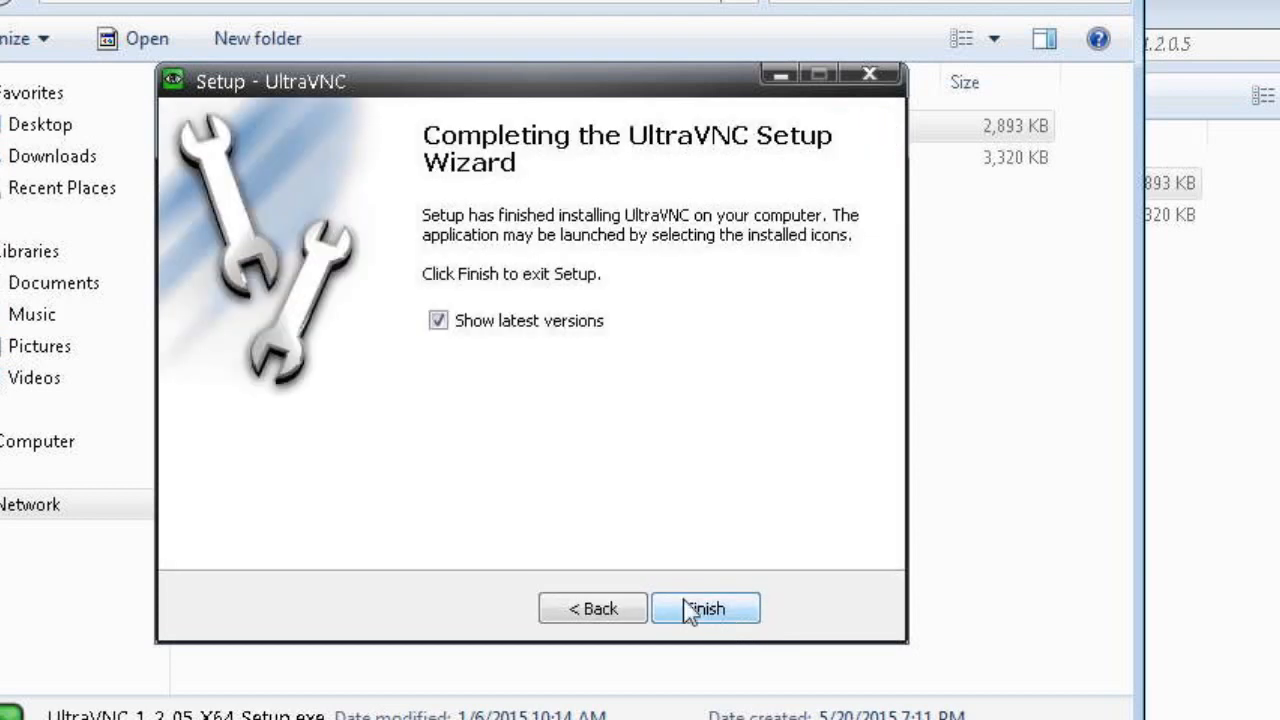
pyautogui.click(455, 326)
# Close the setup wizard, open c:\ via Run, and read uVNC-Server.txt in Notepad before closing it
pyautogui.click(705, 612)
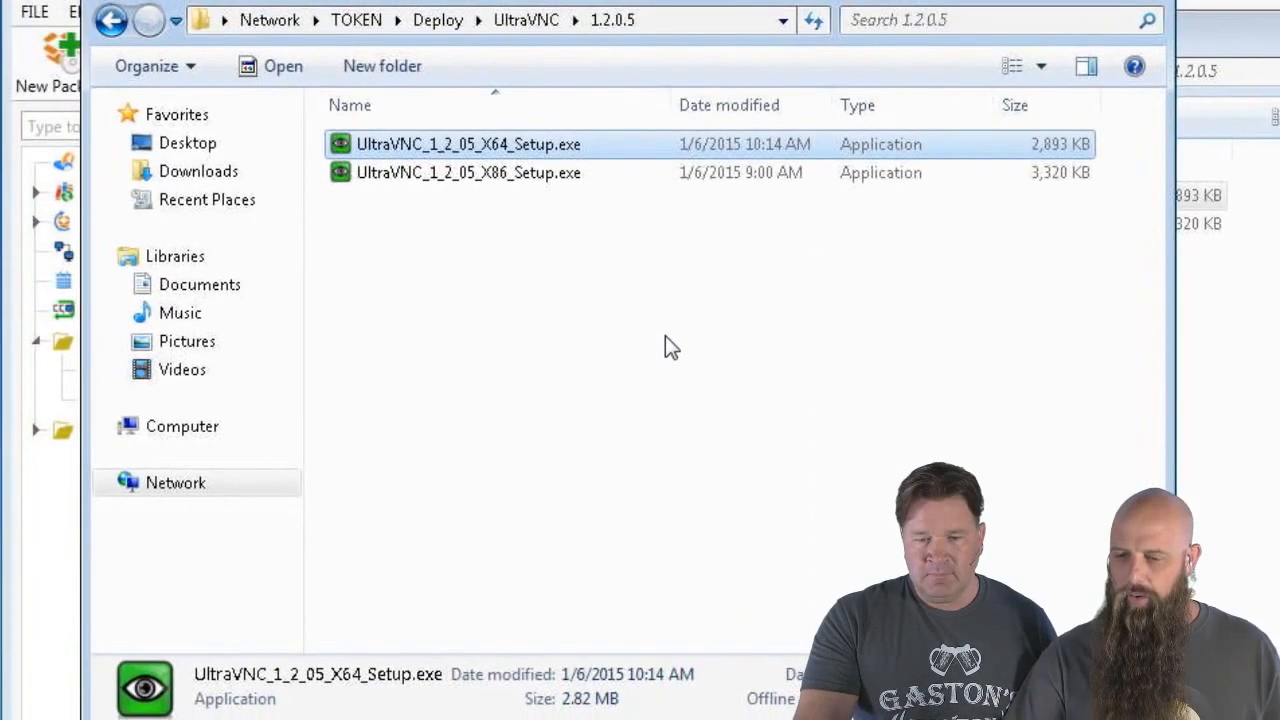
pyautogui.click(116, 719)
pyautogui.click(498, 585)
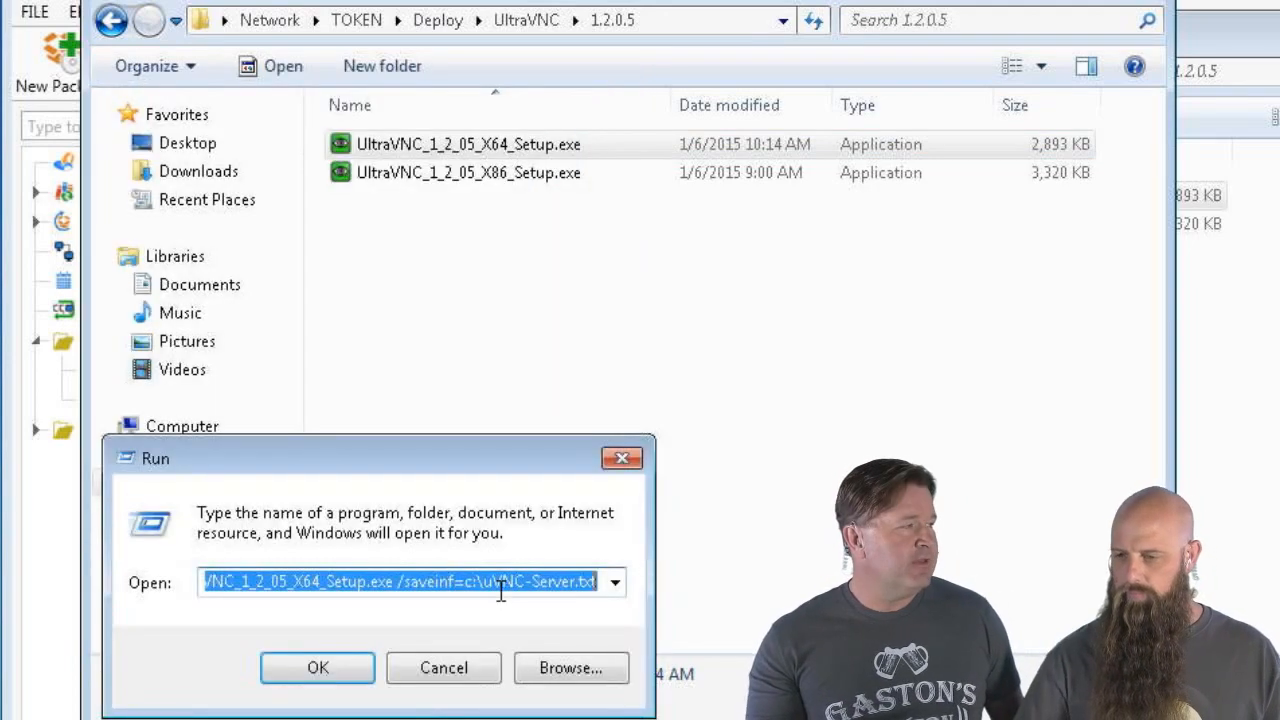
pyautogui.write('c:\\')
pyautogui.press('Return')
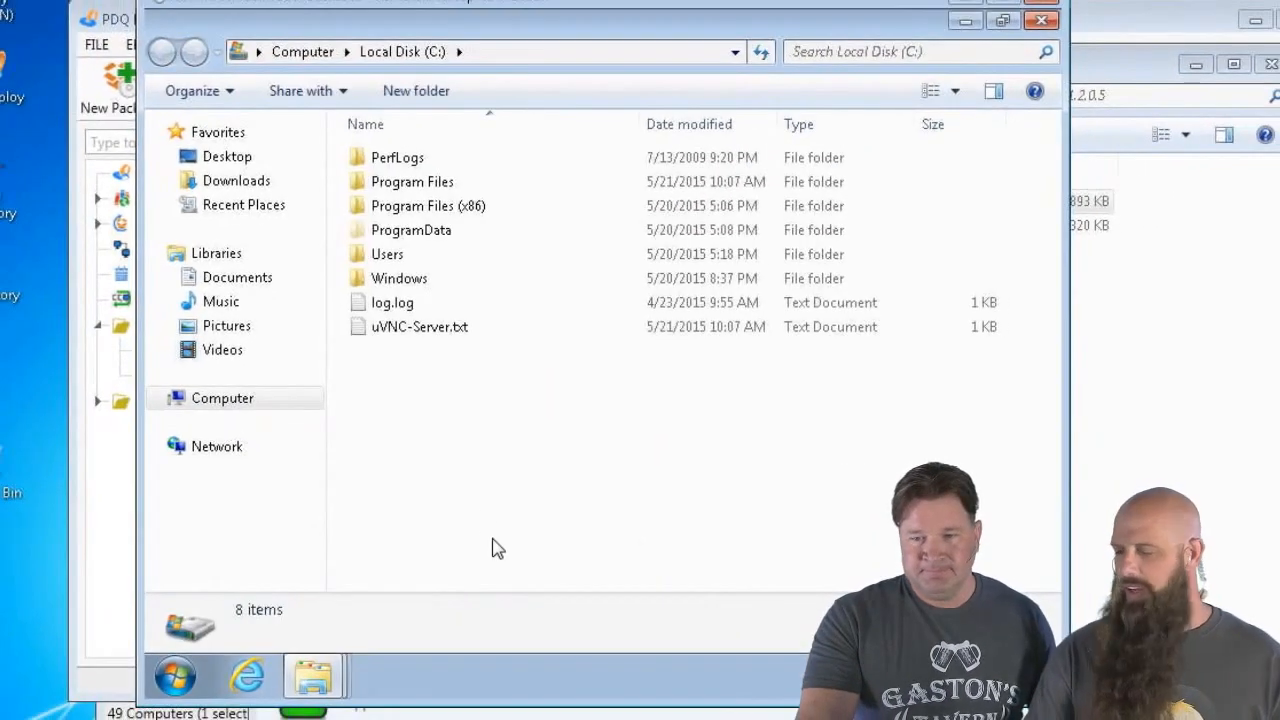
pyautogui.doubleClick(400, 328)
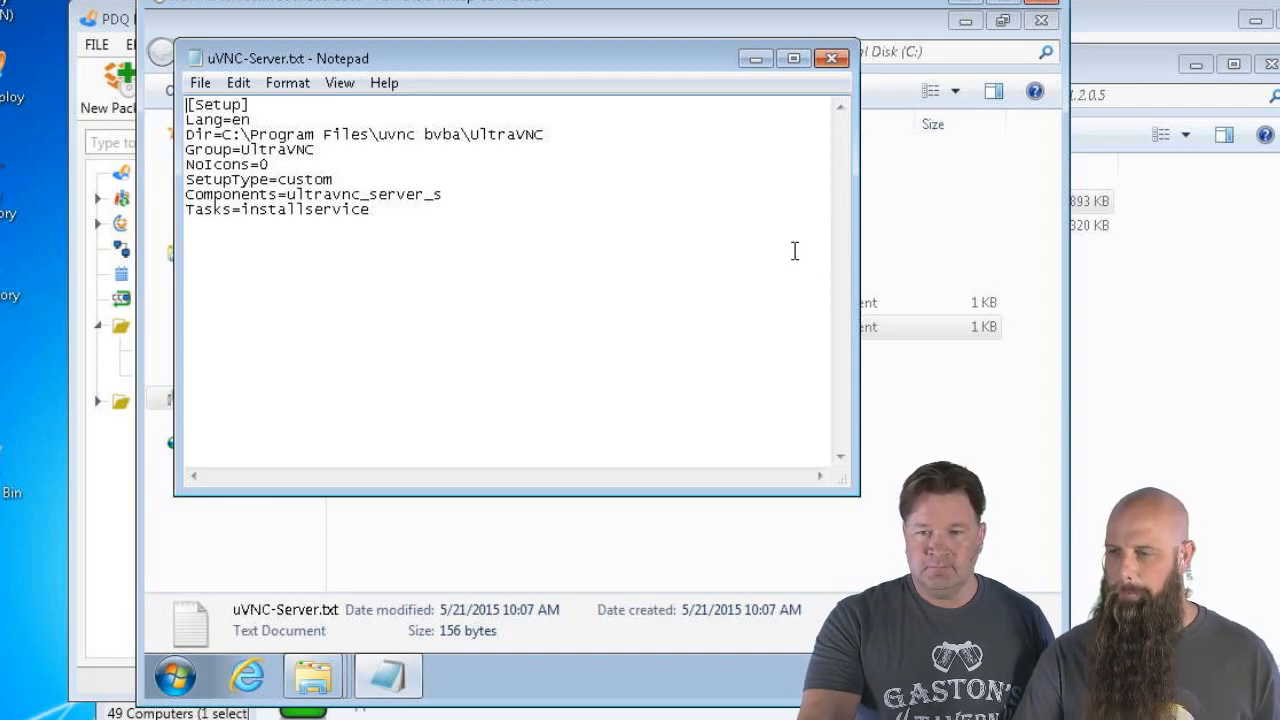
pyautogui.click(831, 58)
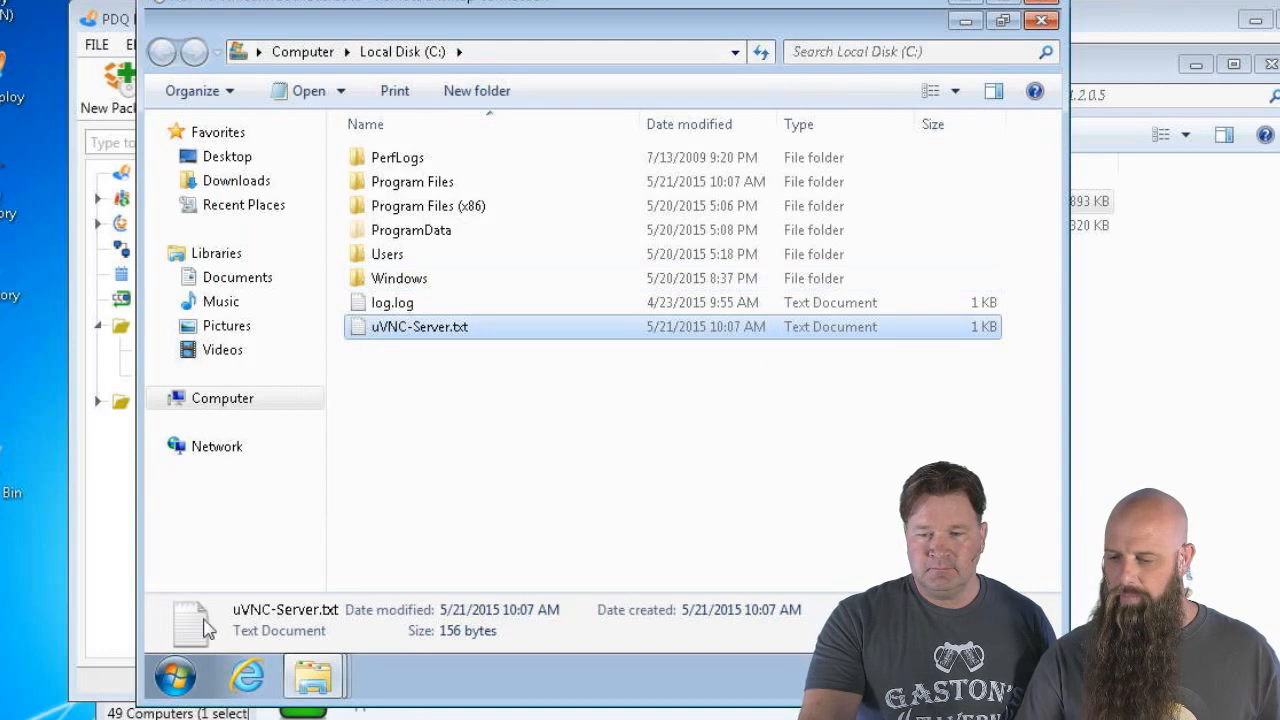
# Switch to the 1.2.0.5 package folder window and shrink it to a smaller size
pyautogui.click(178, 676)
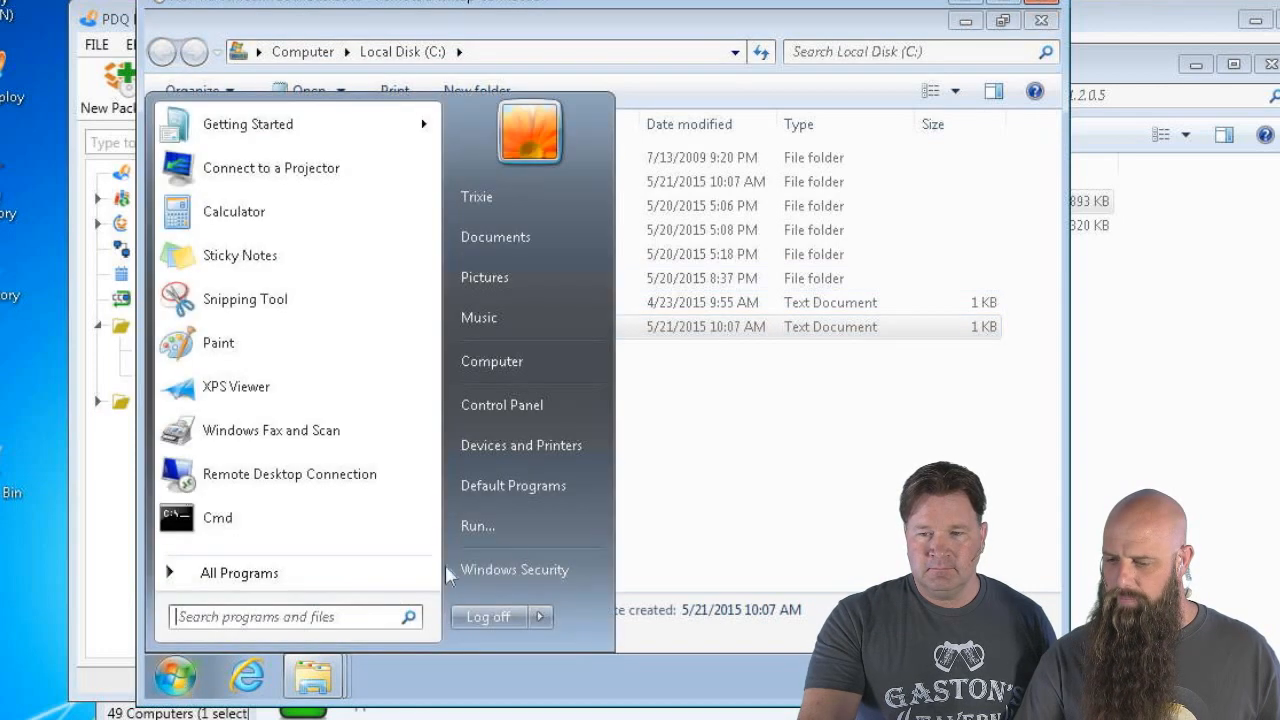
pyautogui.click(322, 678)
pyautogui.click(319, 586)
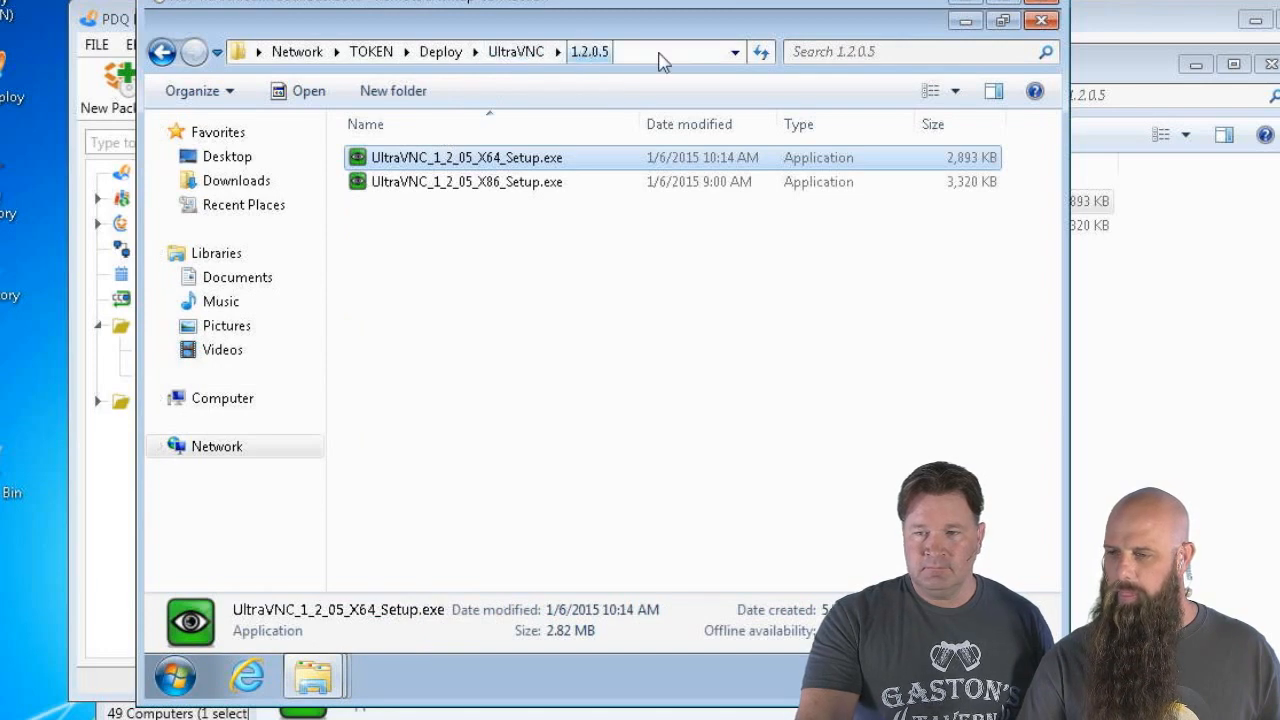
pyautogui.doubleClick(932, 26)
pyautogui.click(1003, 37)
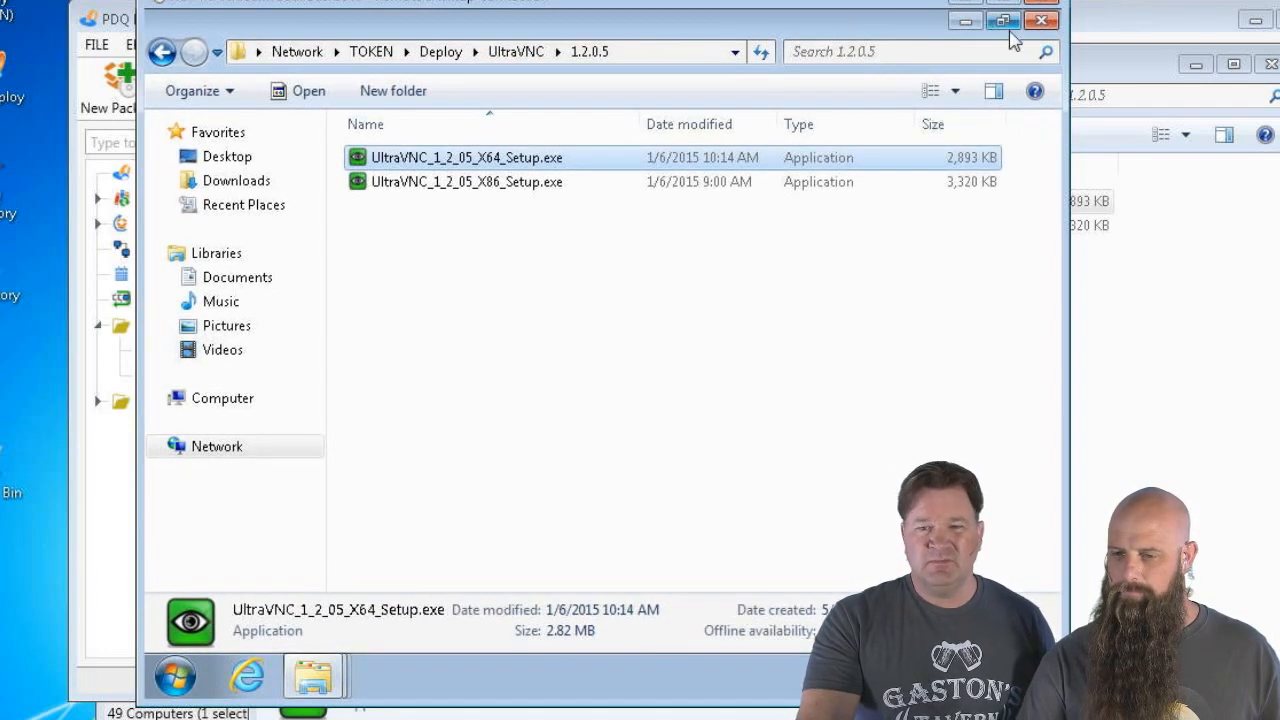
pyautogui.click(1007, 28)
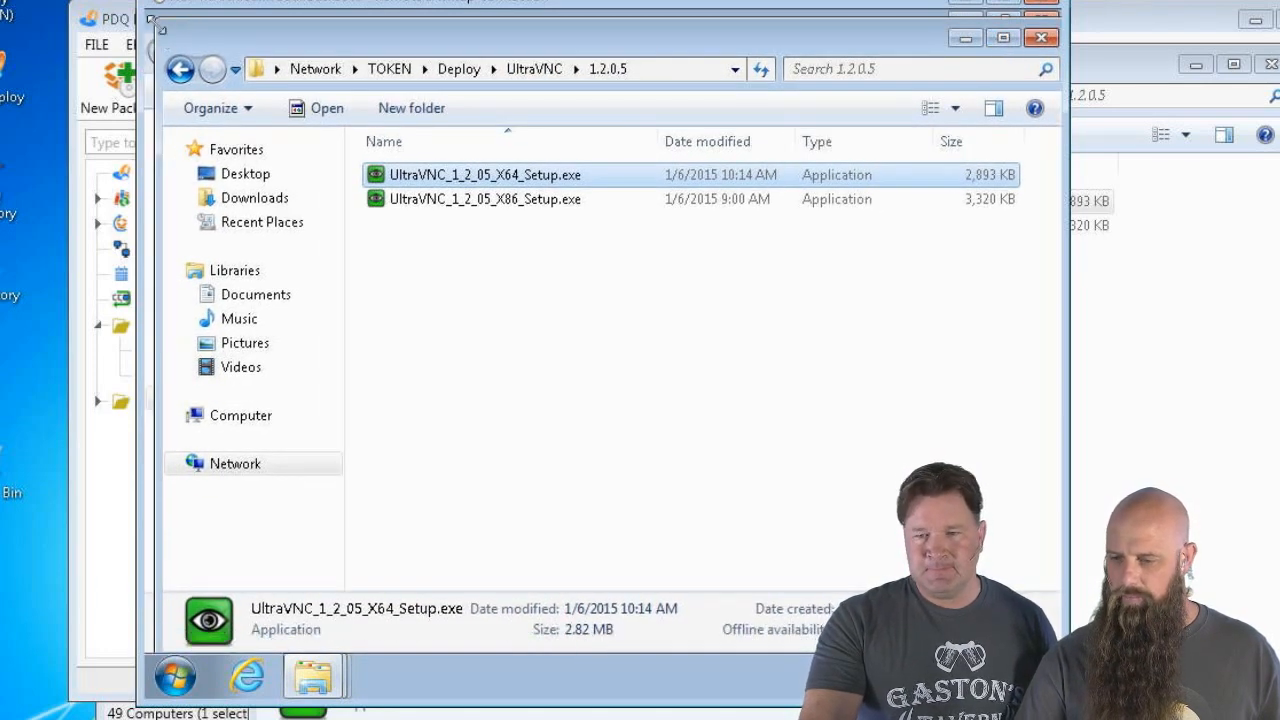
pyautogui.moveTo(157, 24); pyautogui.dragTo(392, 196)
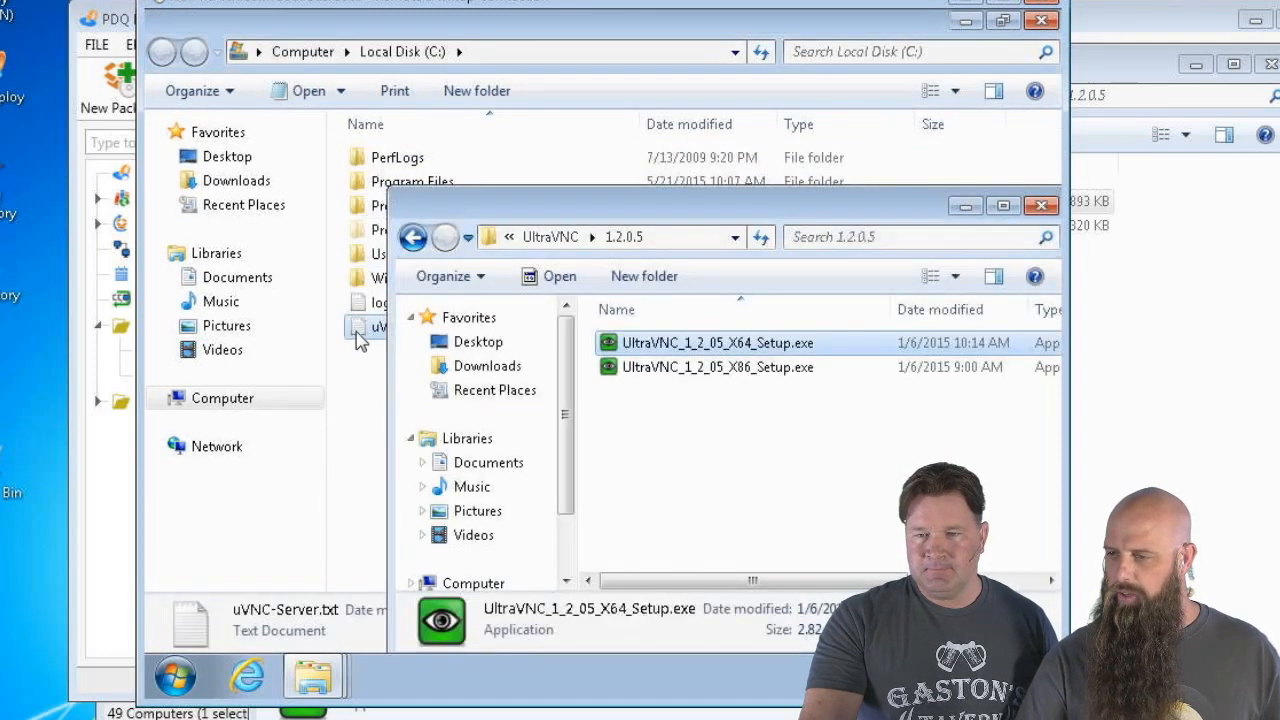
# Resize and position the C: drive window alongside the package folder window
pyautogui.moveTo(366, 326); pyautogui.dragTo(827, 520)
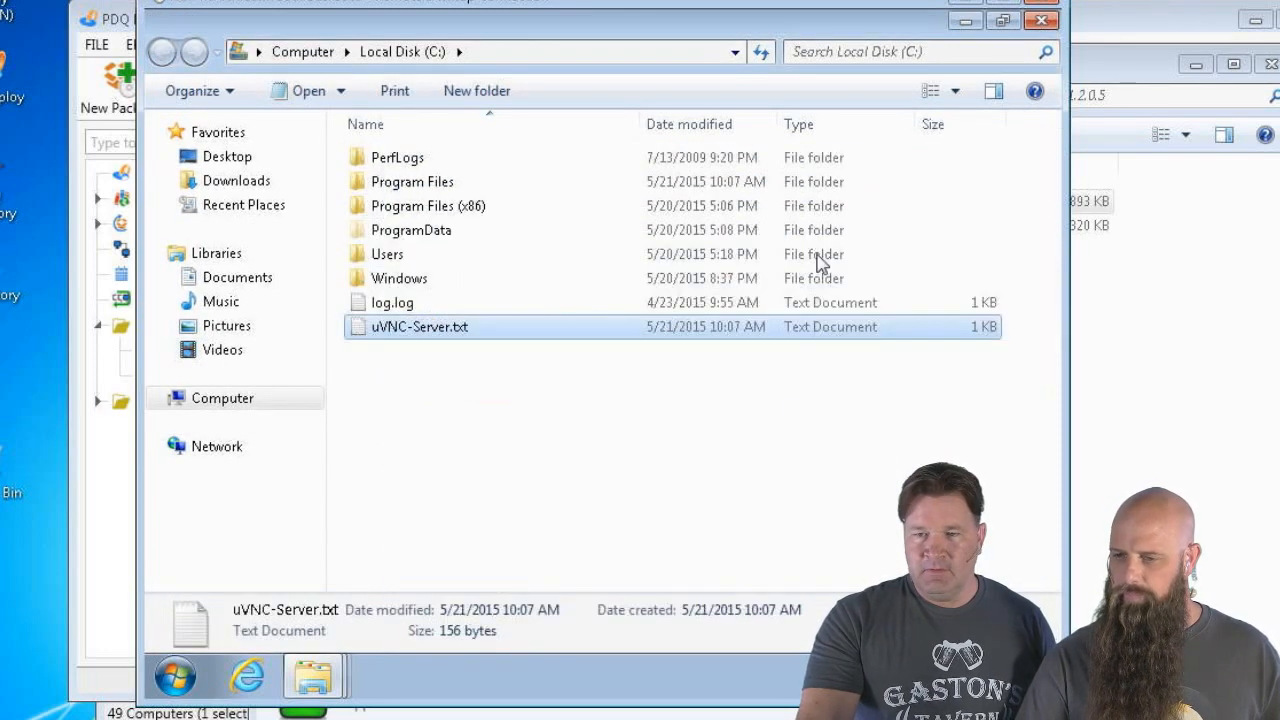
pyautogui.click(1004, 23)
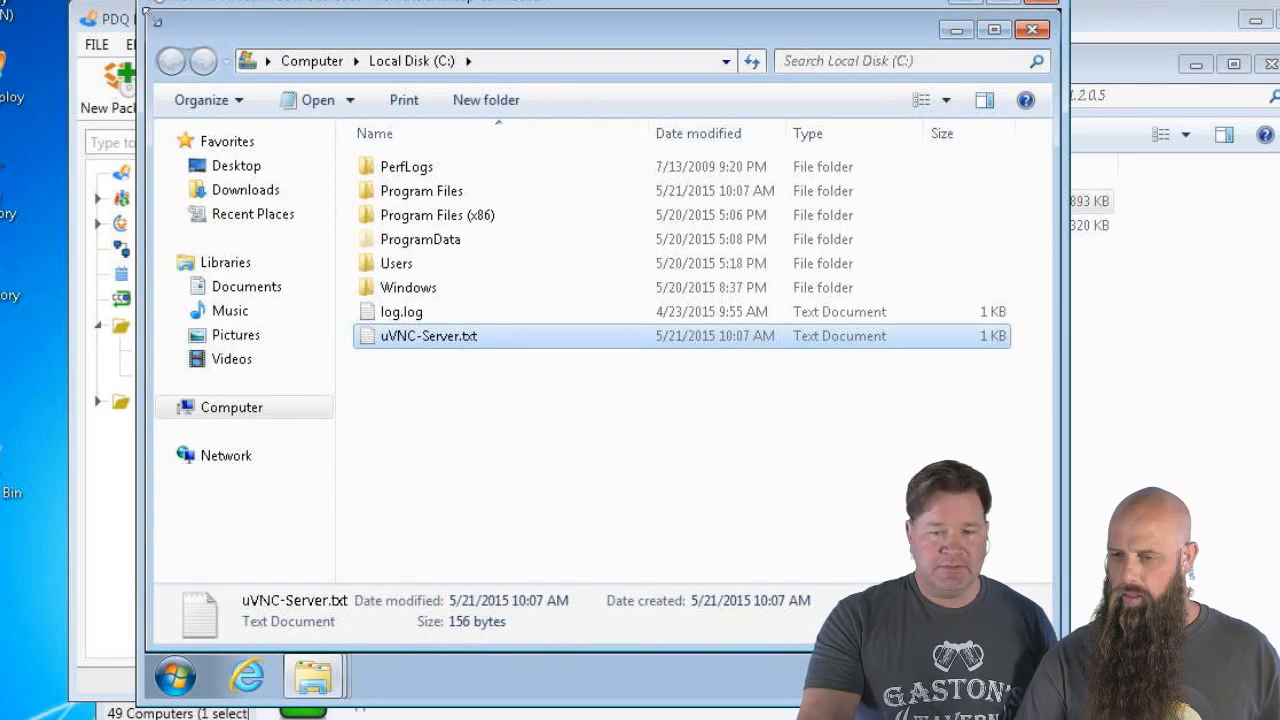
pyautogui.moveTo(152, 18); pyautogui.dragTo(284, 18)
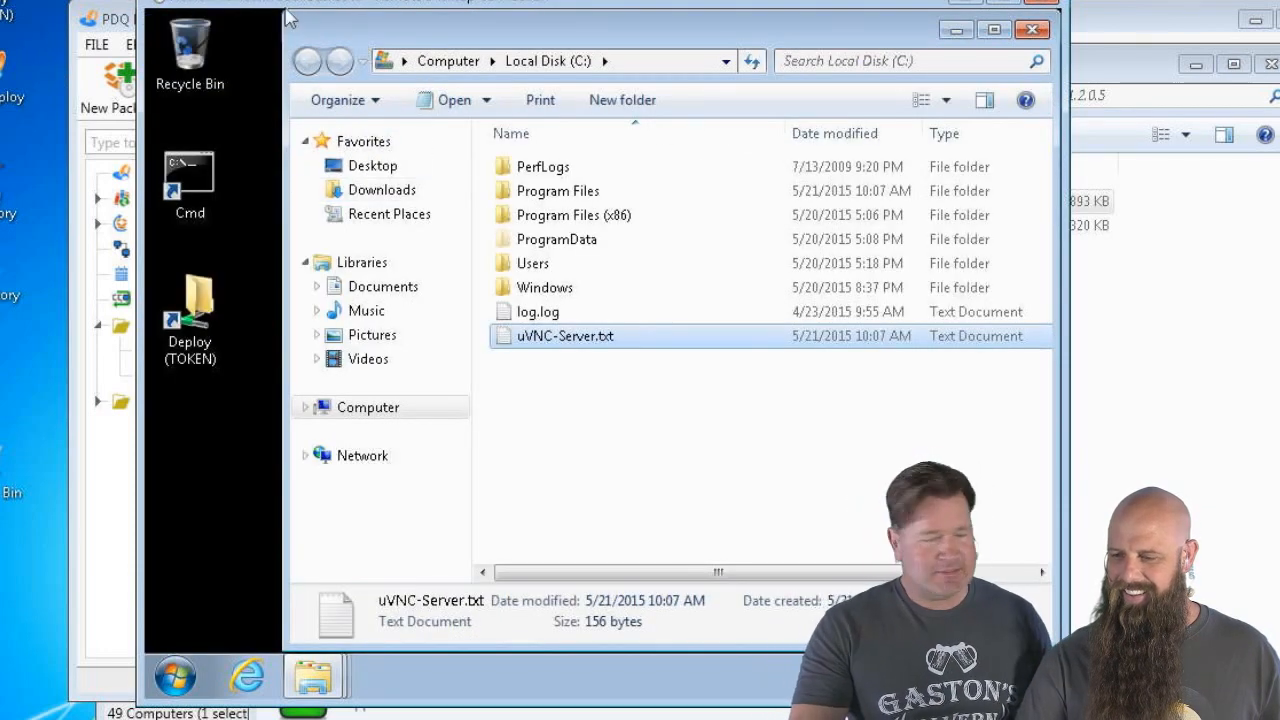
pyautogui.moveTo(286, 18); pyautogui.dragTo(305, 230)
pyautogui.moveTo(457, 200); pyautogui.dragTo(443, 97)
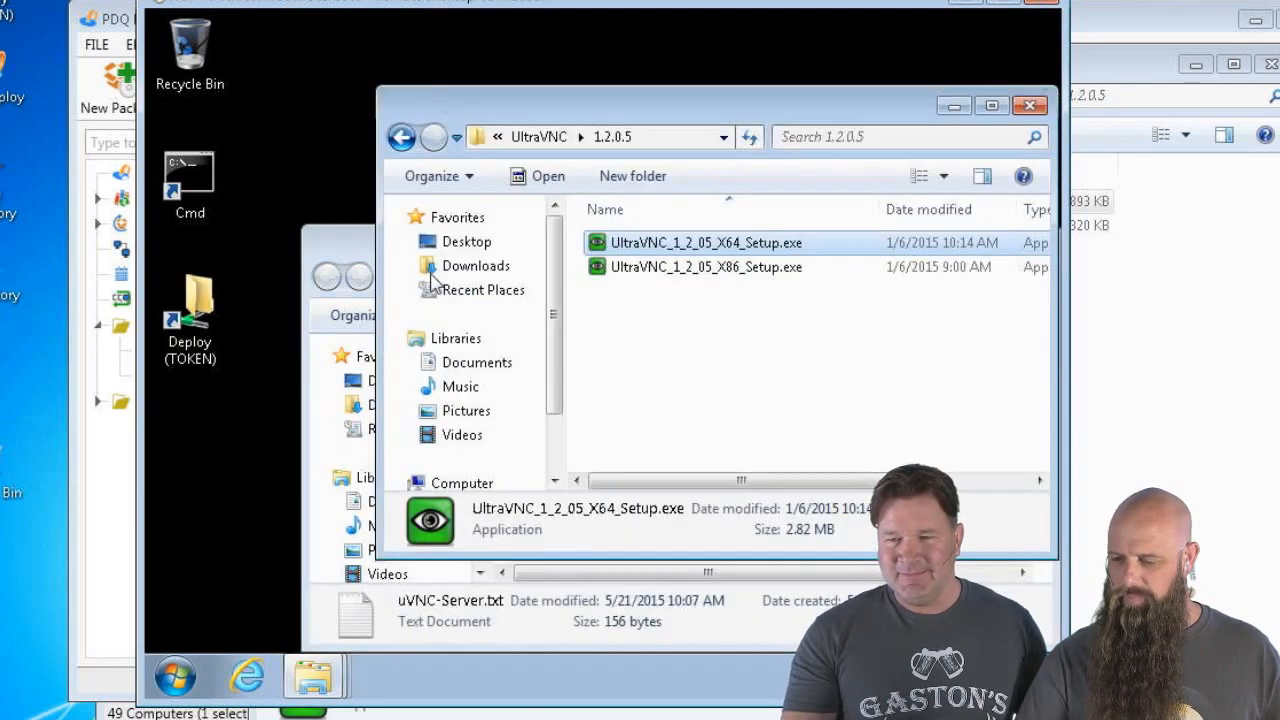
pyautogui.rightClick(330, 258)
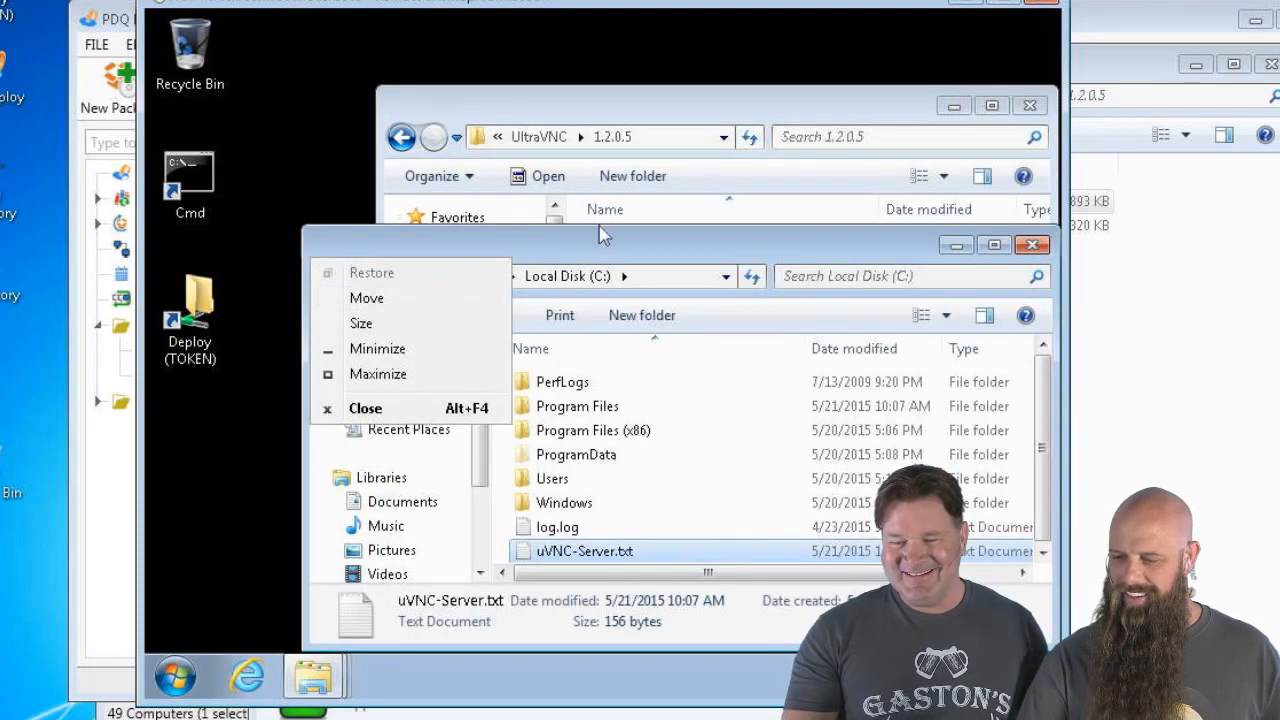
pyautogui.click(600, 242)
pyautogui.moveTo(600, 242); pyautogui.dragTo(520, 304)
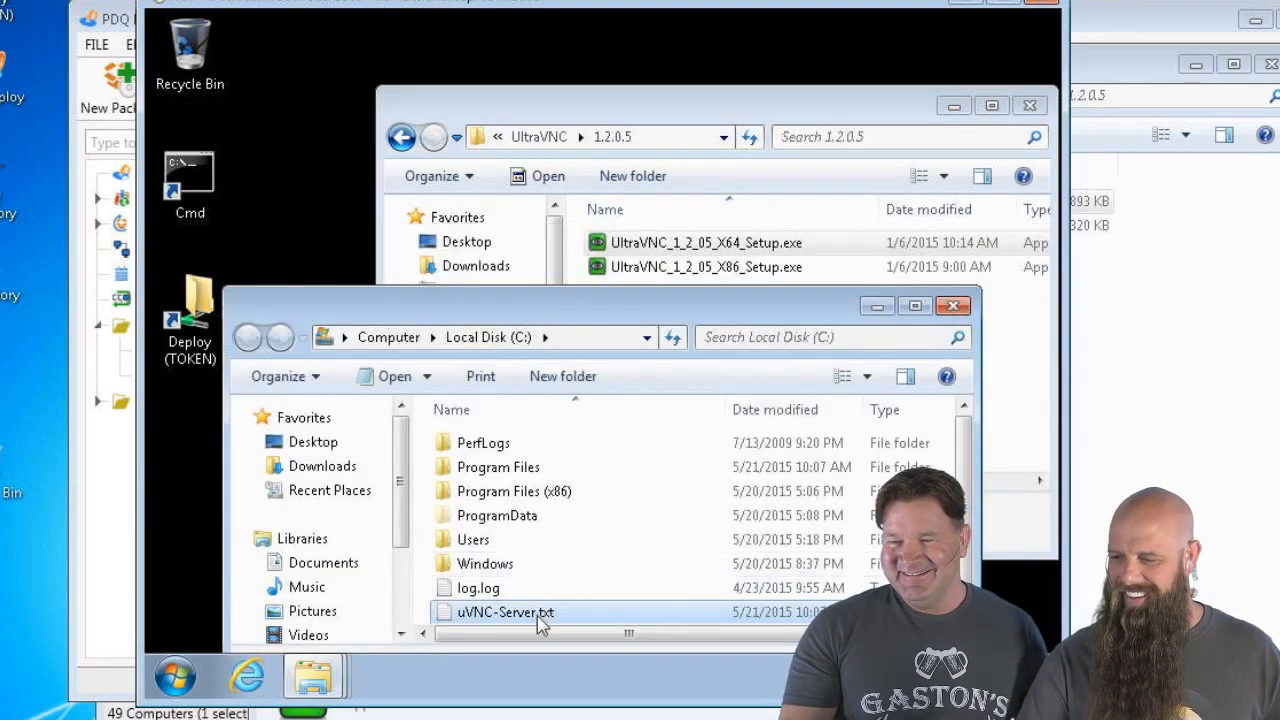
# Copy uVNC-Server.txt into the 1.2.0.5 folder, then go up and open Addons
pyautogui.moveTo(540, 612); pyautogui.dragTo(966, 403)
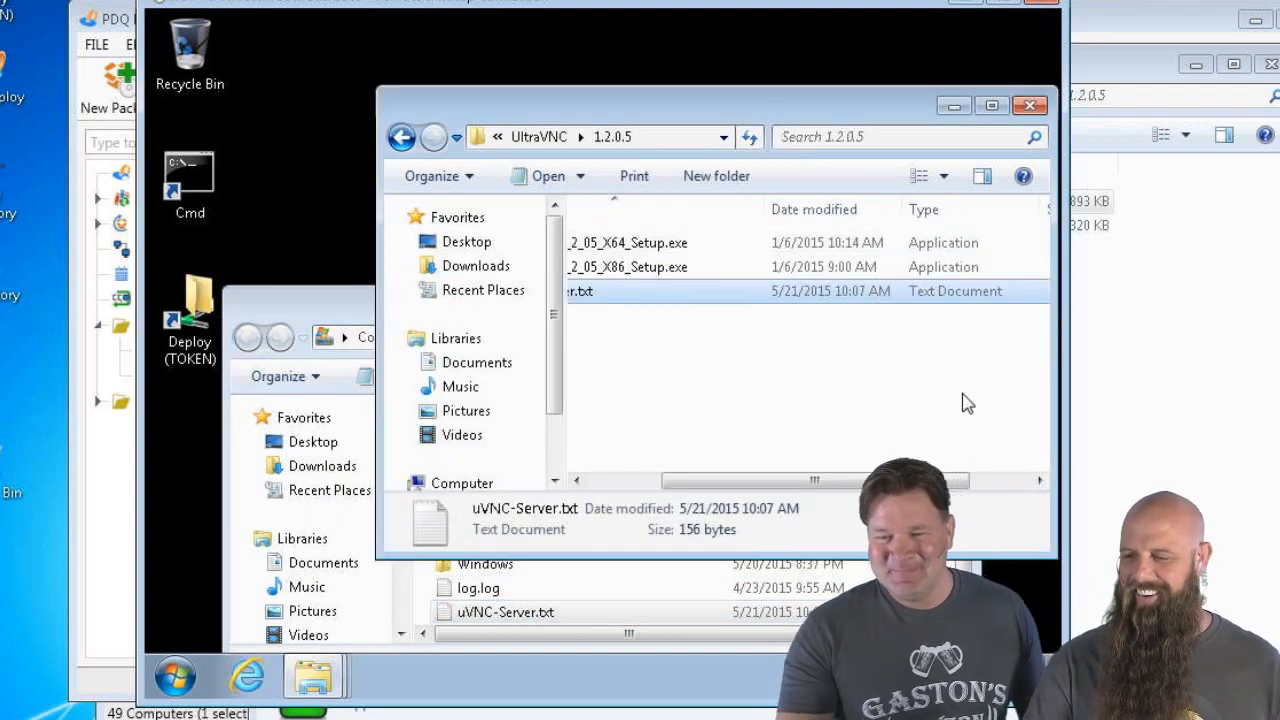
pyautogui.click(612, 481)
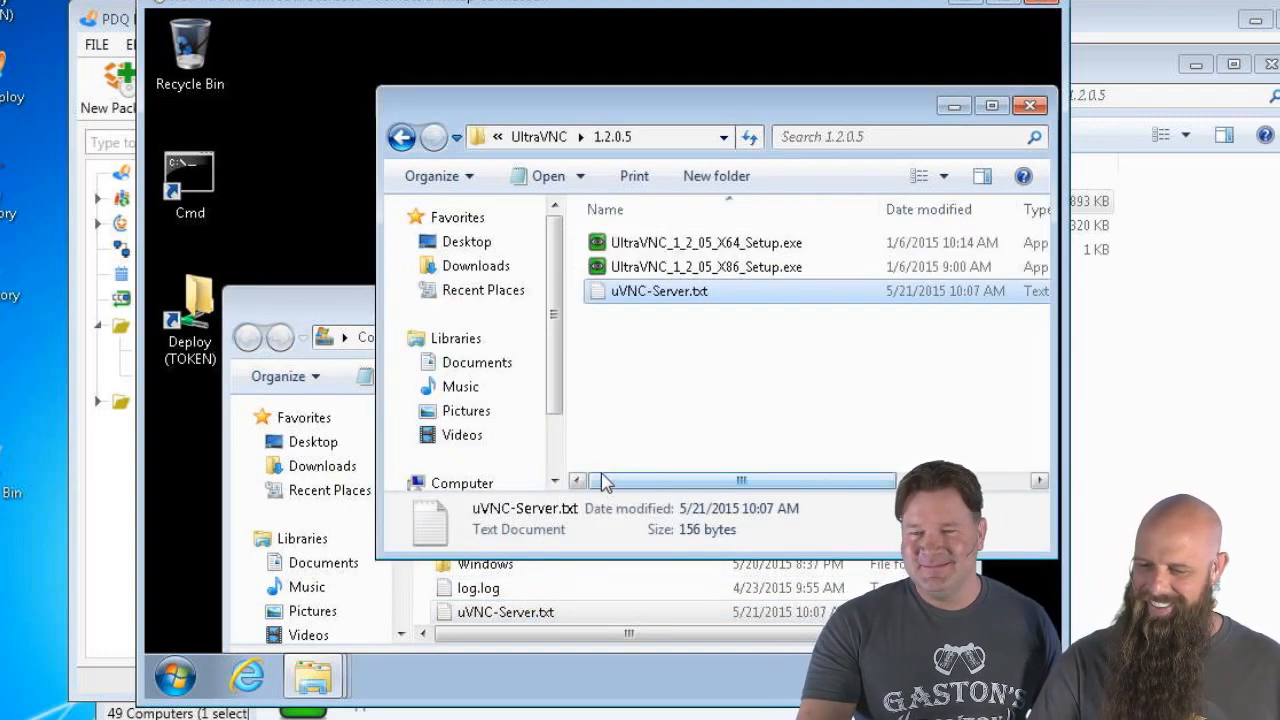
pyautogui.moveTo(321, 316); pyautogui.dragTo(327, 200)
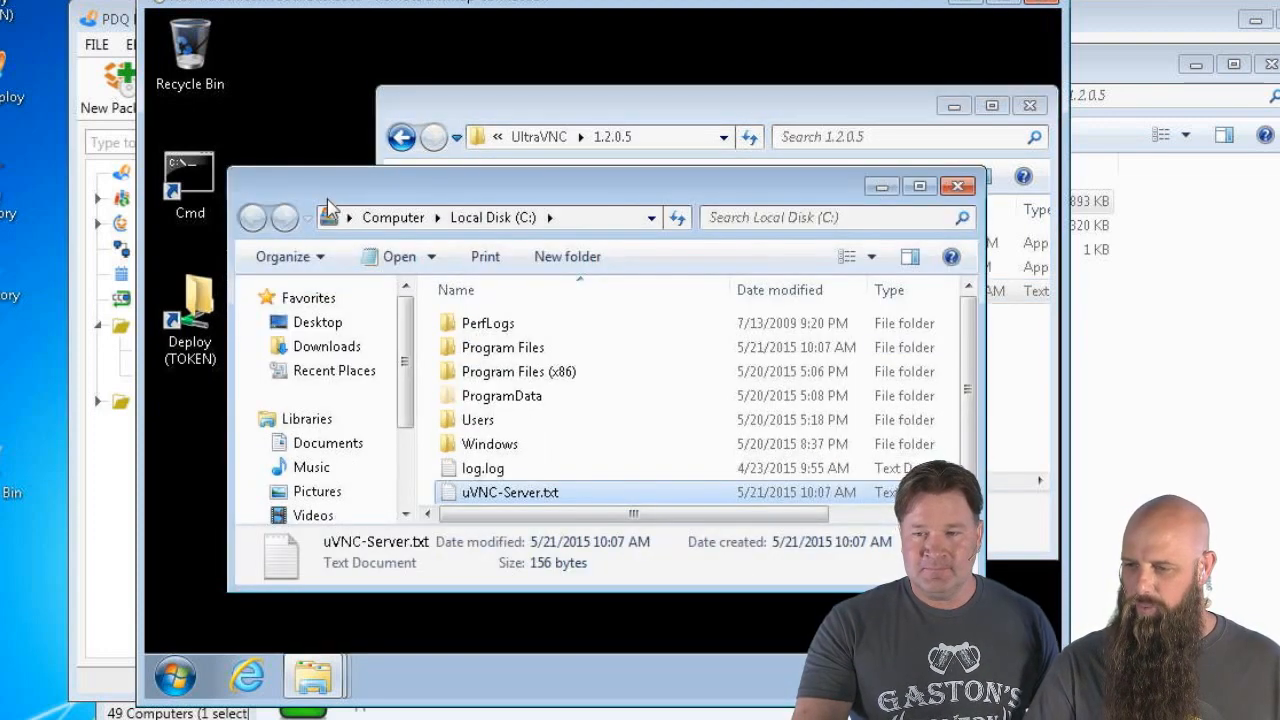
pyautogui.click(600, 108)
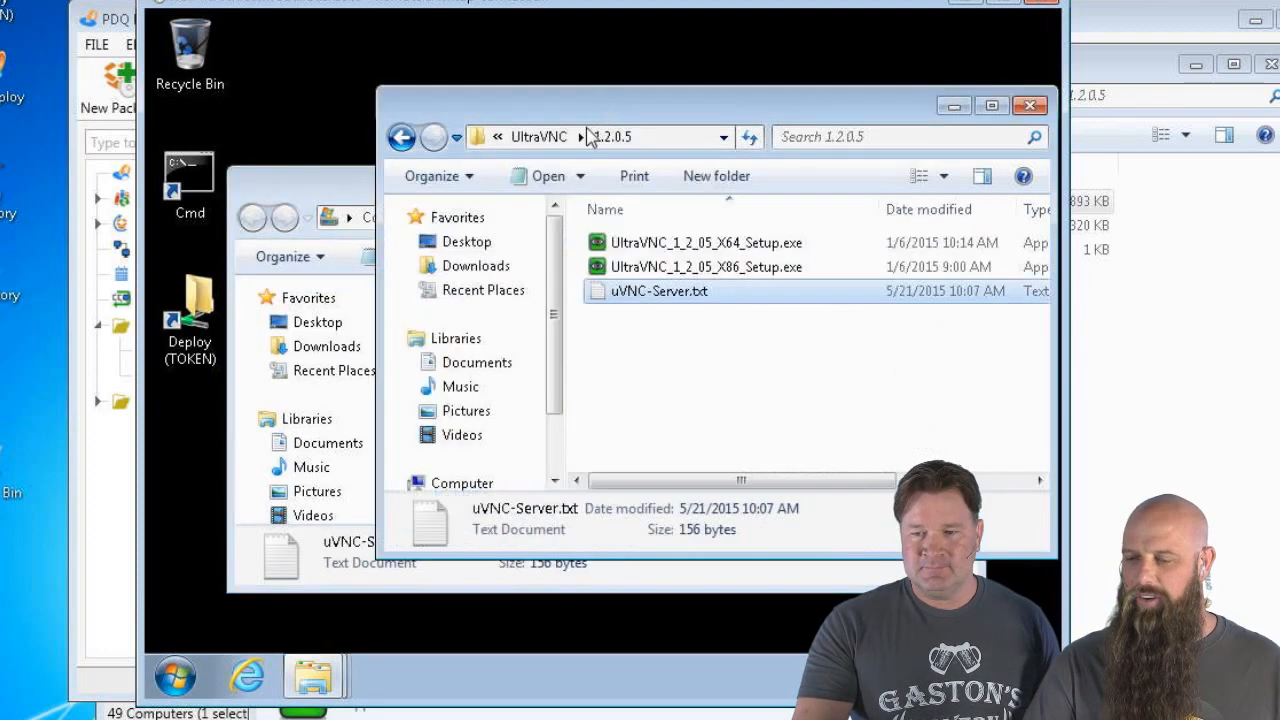
pyautogui.click(540, 137)
pyautogui.doubleClick(631, 274)
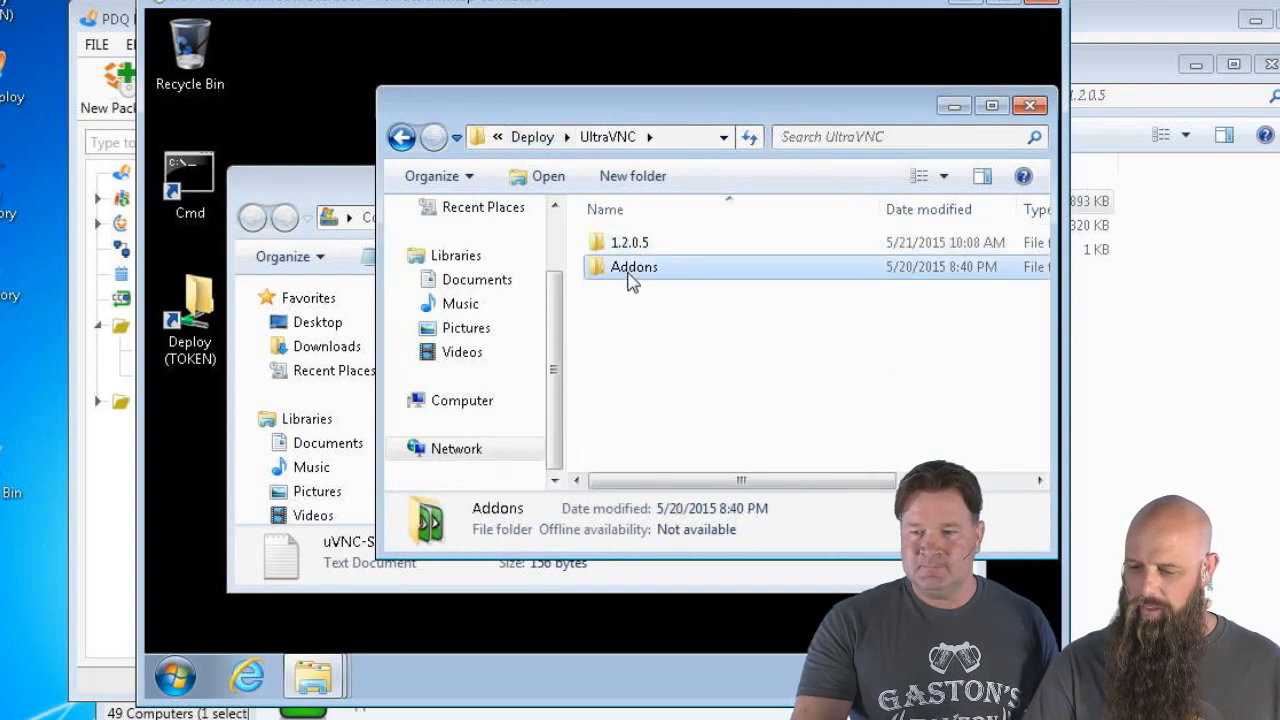
# Run UltraVNC_1_1_9_X64_Addons.exe from the Run box with /saveinf=c:\uVNC-Add.txt
pyautogui.click(176, 678)
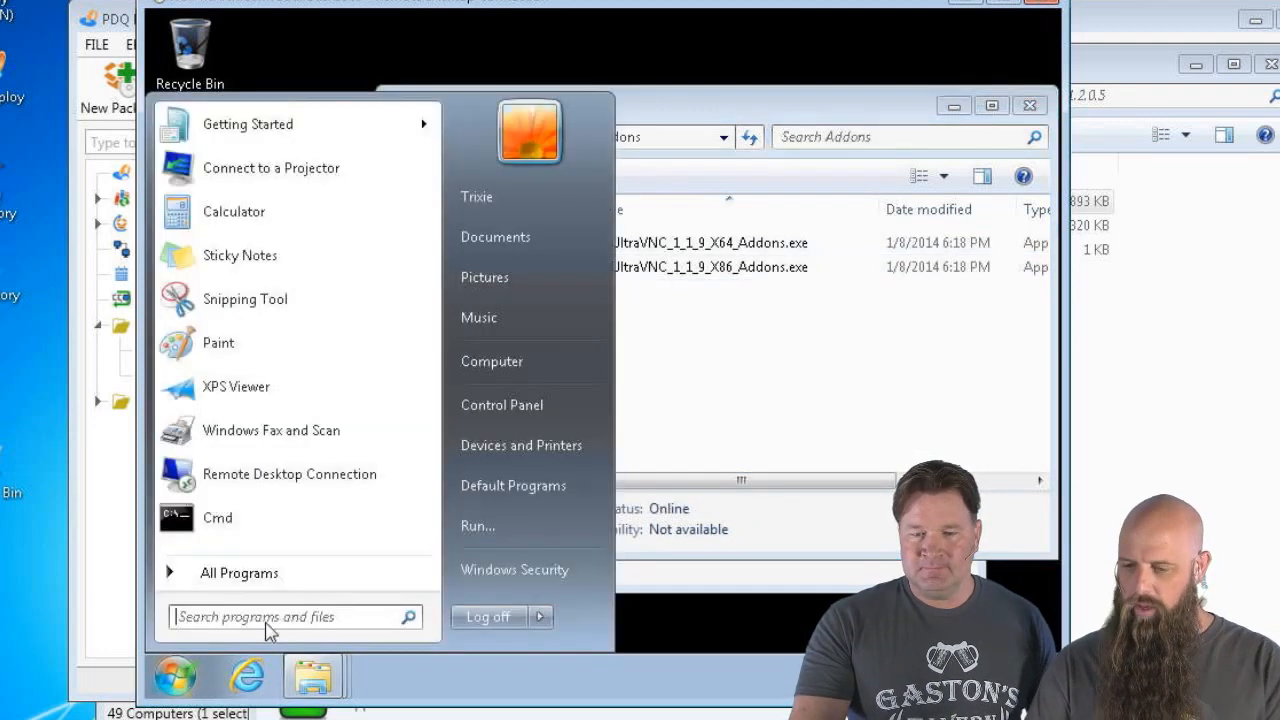
pyautogui.click(478, 526)
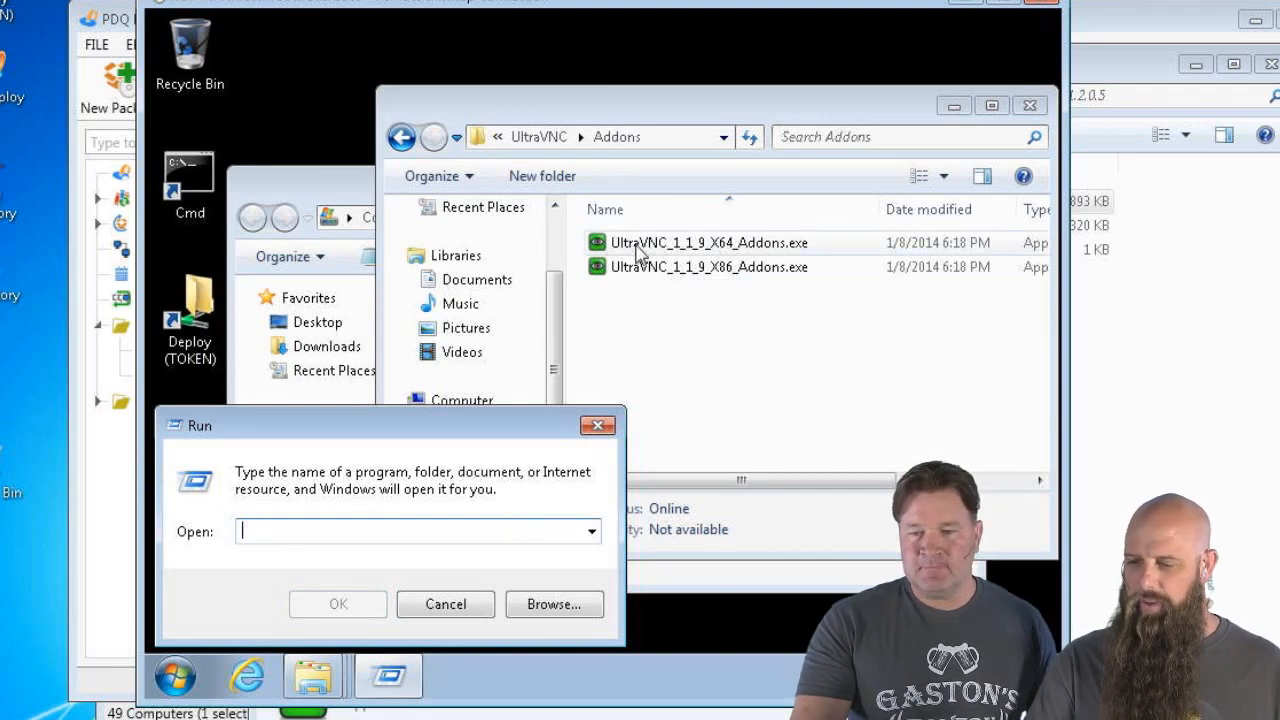
pyautogui.moveTo(637, 252); pyautogui.dragTo(443, 525)
pyautogui.click(443, 528)
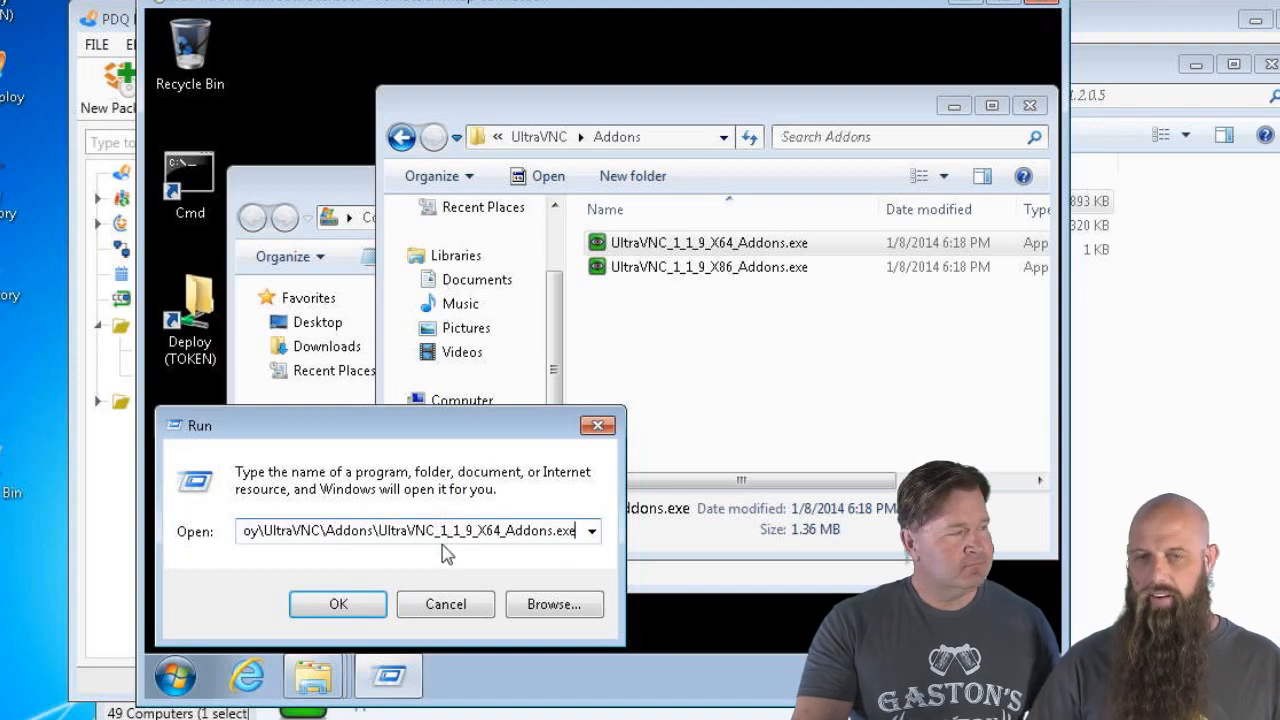
pyautogui.write('/saveinf')
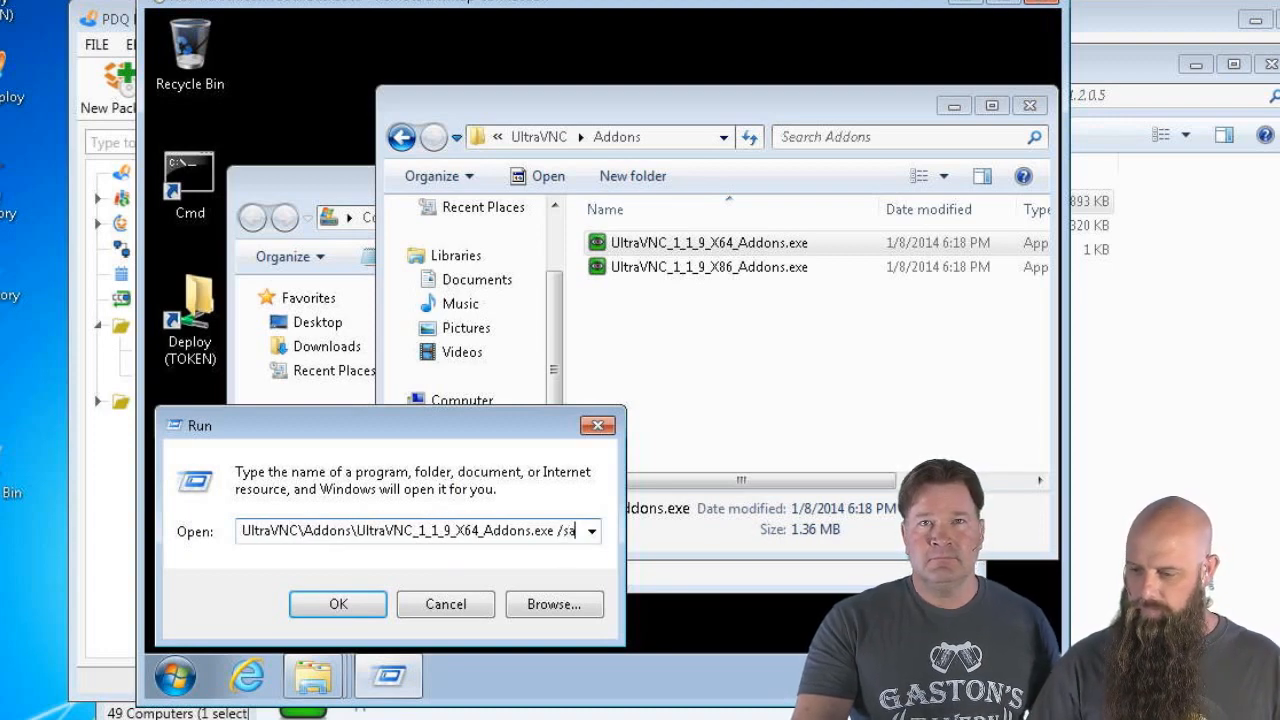
pyautogui.press('BackSpace')
pyautogui.press('BackSpace')
pyautogui.press('BackSpace')
pyautogui.press('BackSpace')
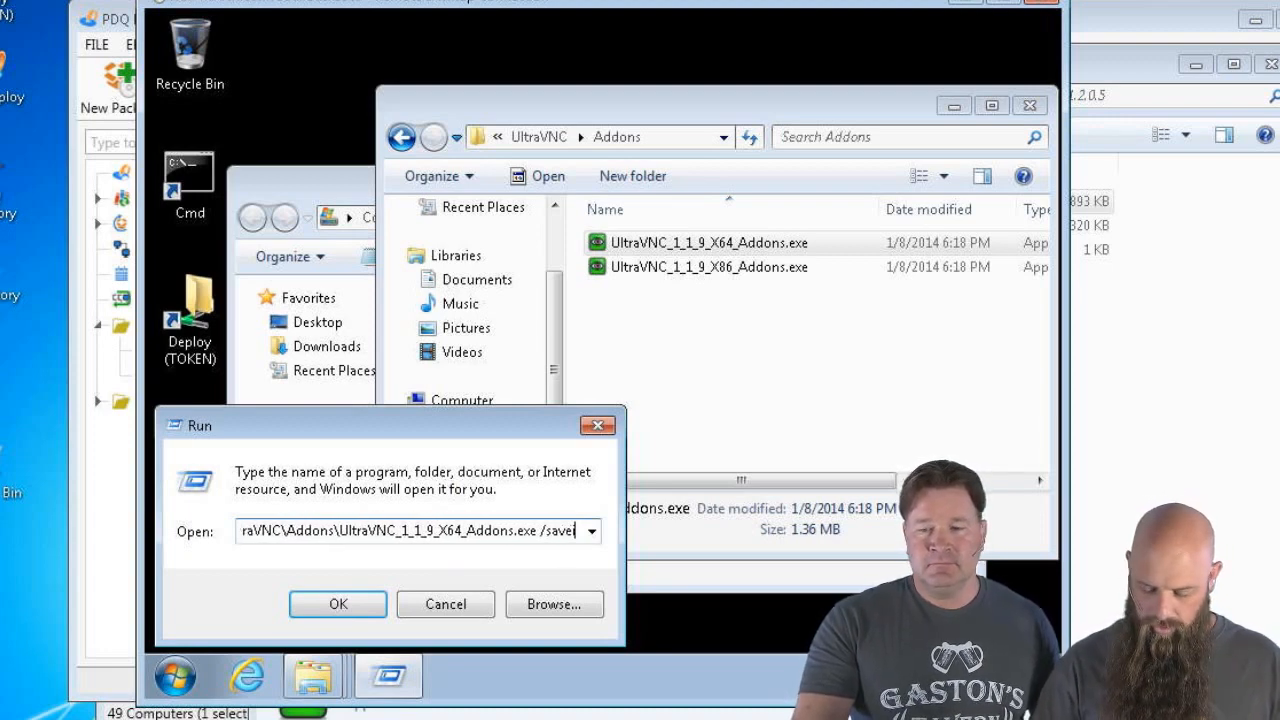
pyautogui.write('inf=')
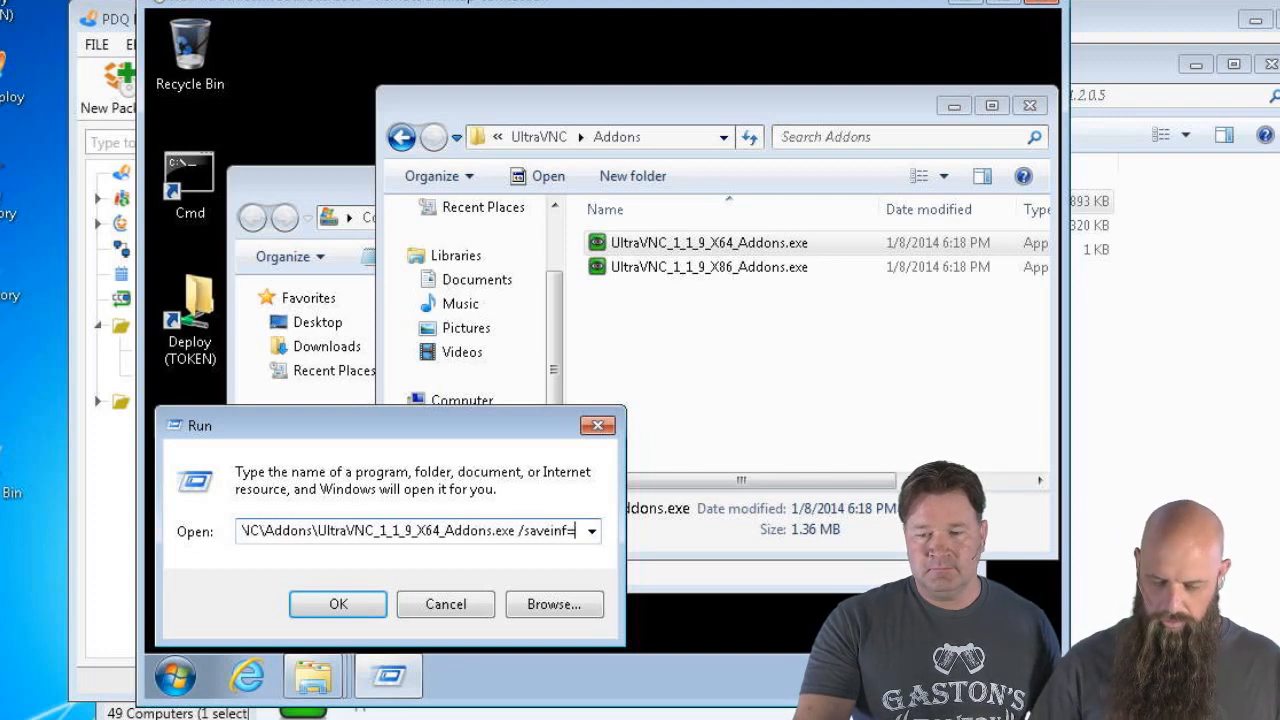
pyautogui.write('c:\\')
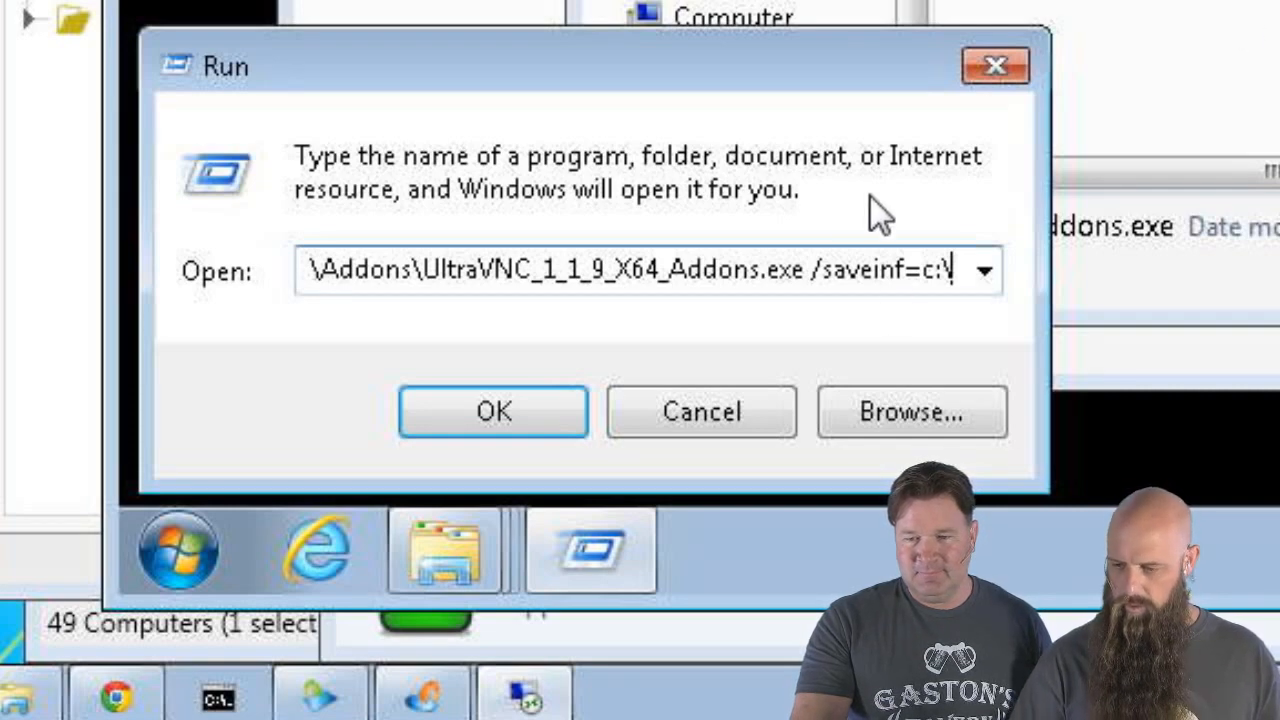
pyautogui.write('U')
pyautogui.press('BackSpace')
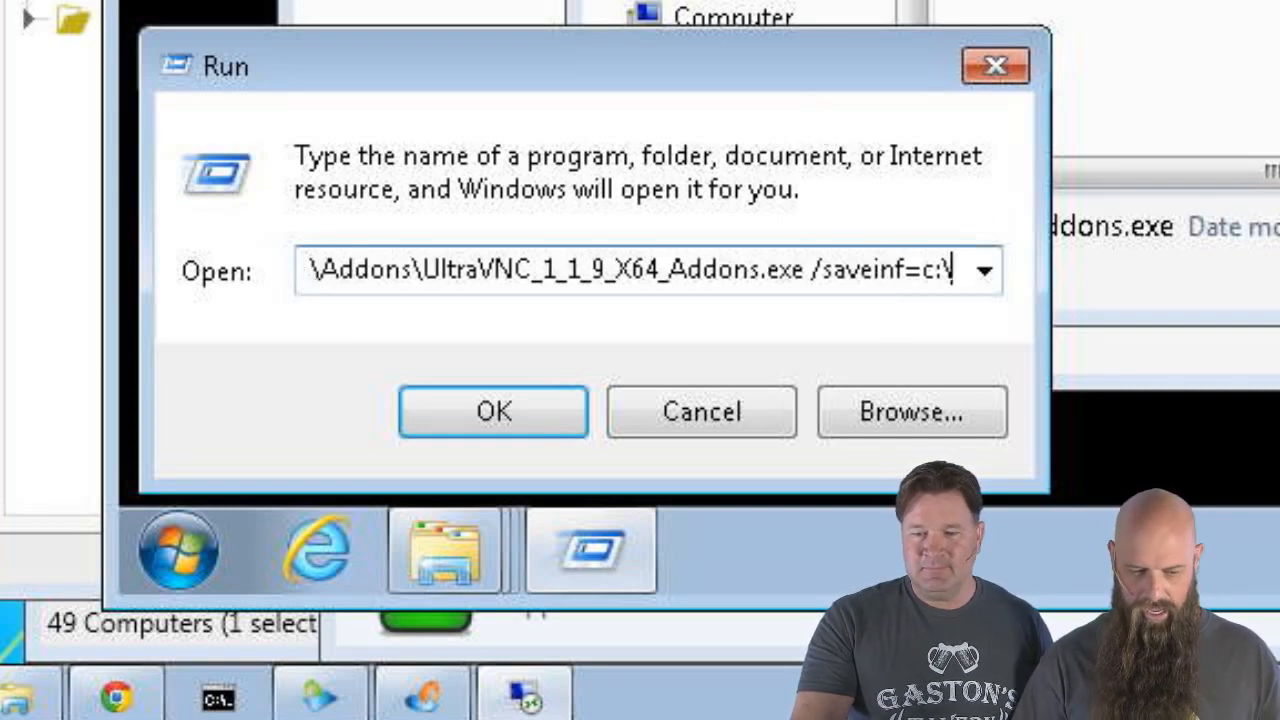
pyautogui.write('uVNC-')
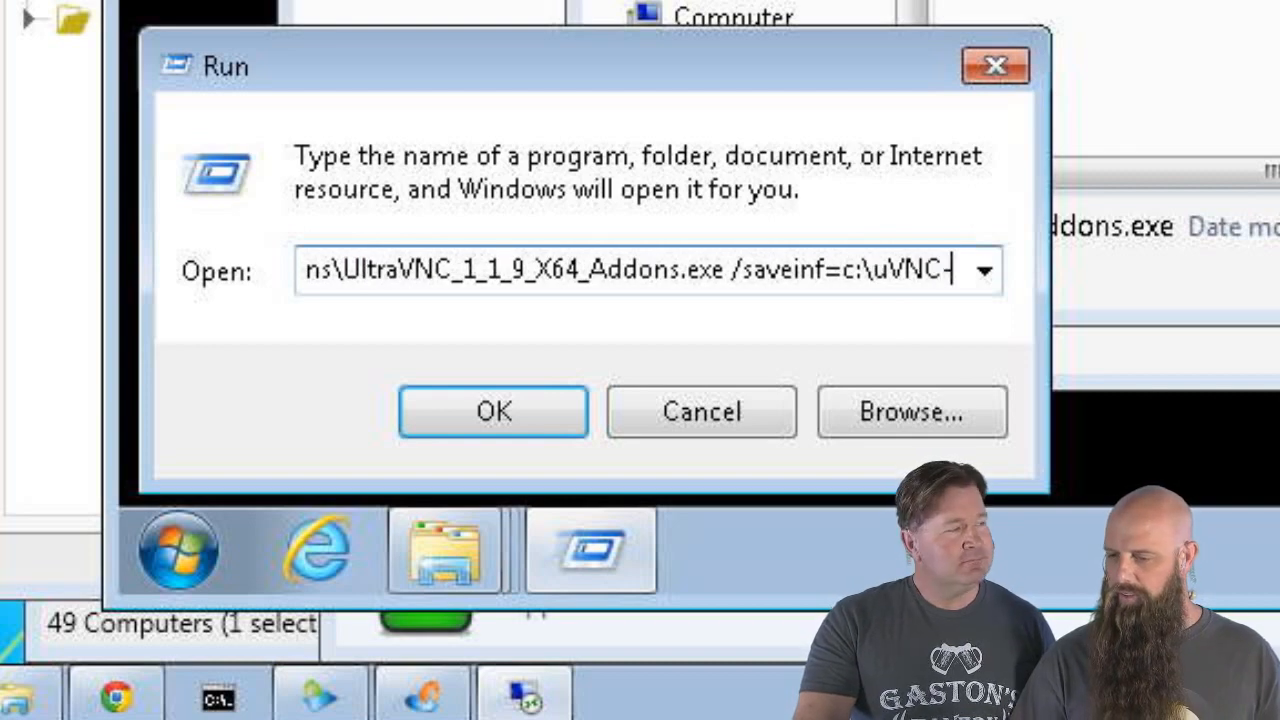
pyautogui.write('Add.txt')
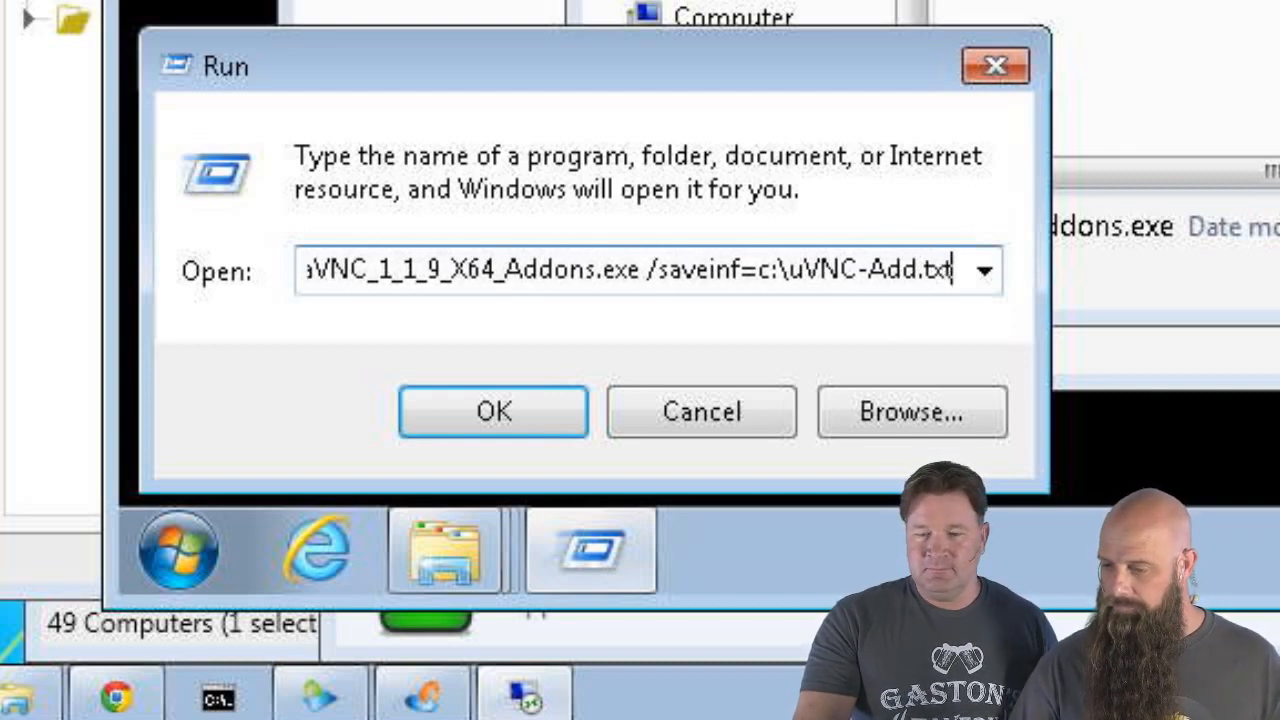
pyautogui.click(521, 391)
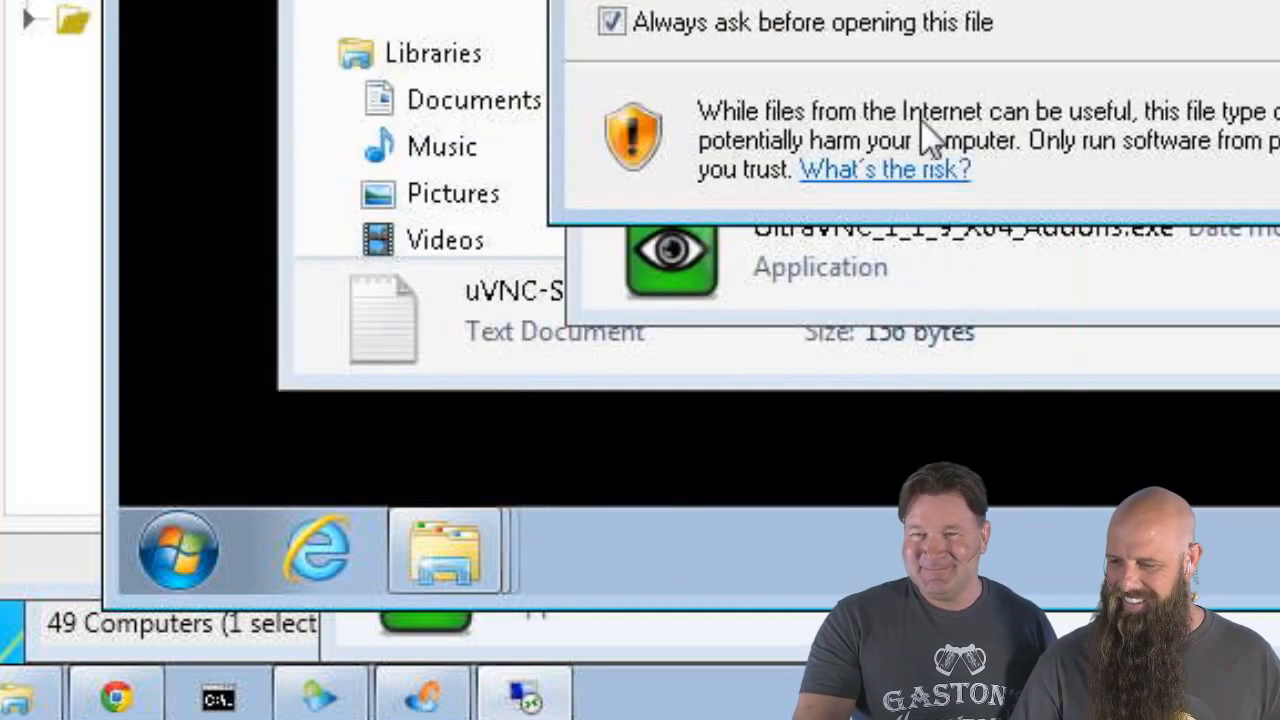
# Run the downloaded UltraVNC add-ons installer, accept the license and keep the default destination
pyautogui.click(1085, 2)
pyautogui.click(1100, 34)
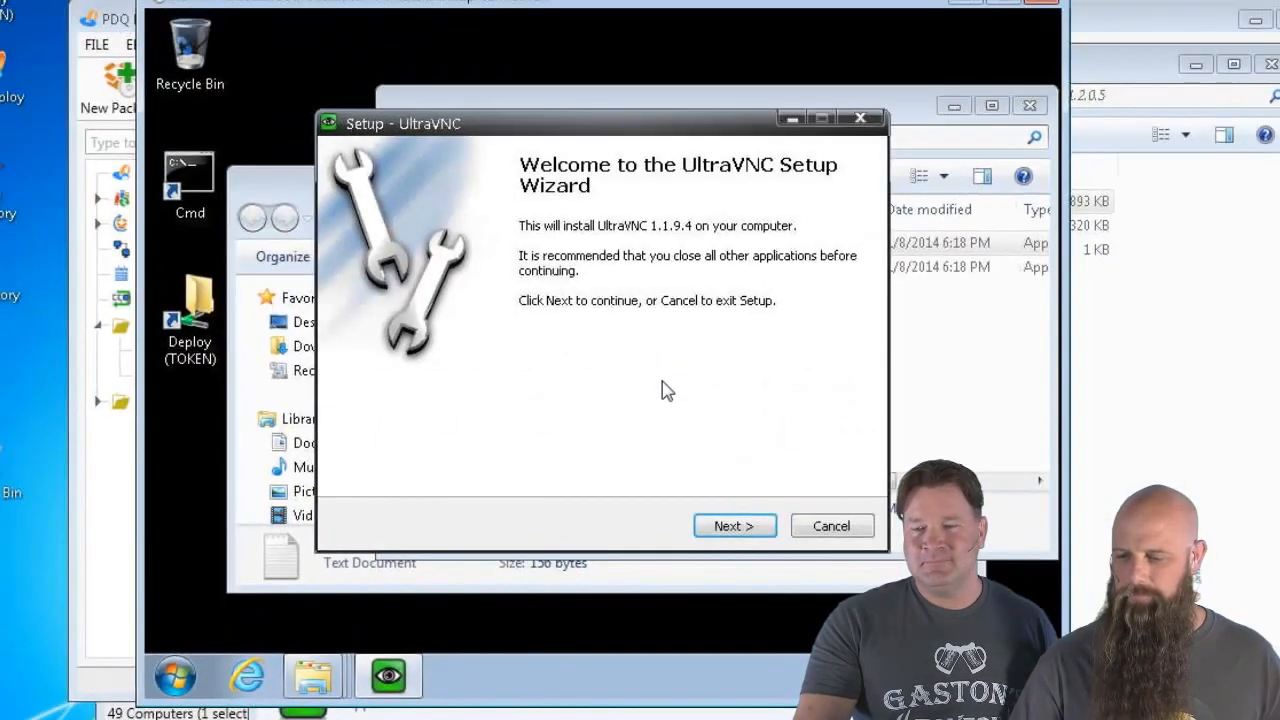
pyautogui.click(737, 526)
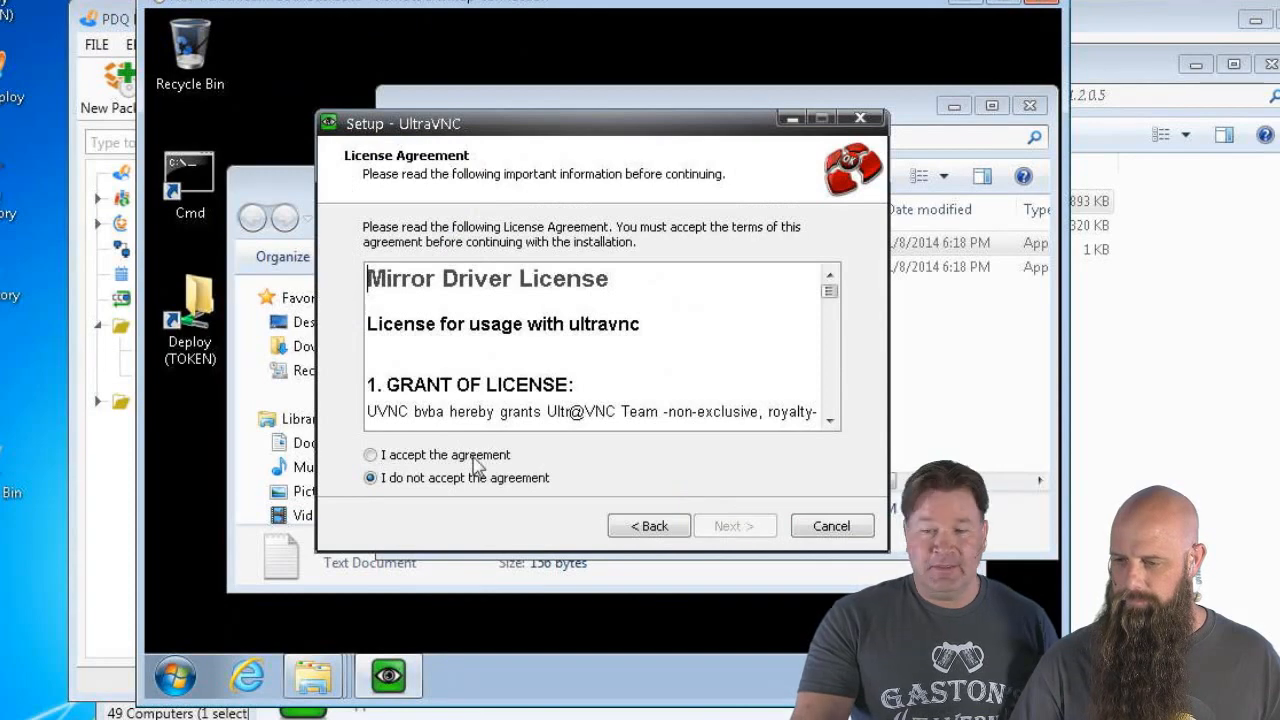
pyautogui.click(462, 455)
pyautogui.click(735, 526)
pyautogui.click(736, 527)
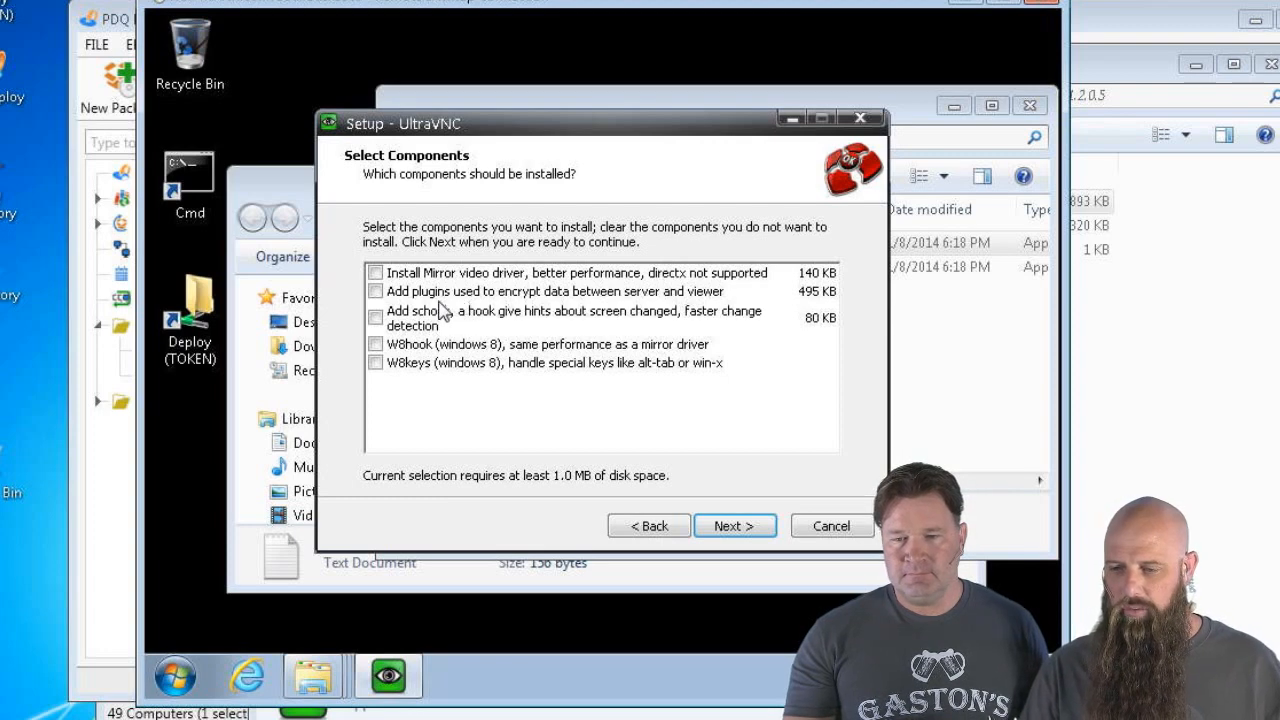
# Select the Mirror video driver, encryption plugins and schook components, then continue
pyautogui.click(375, 273)
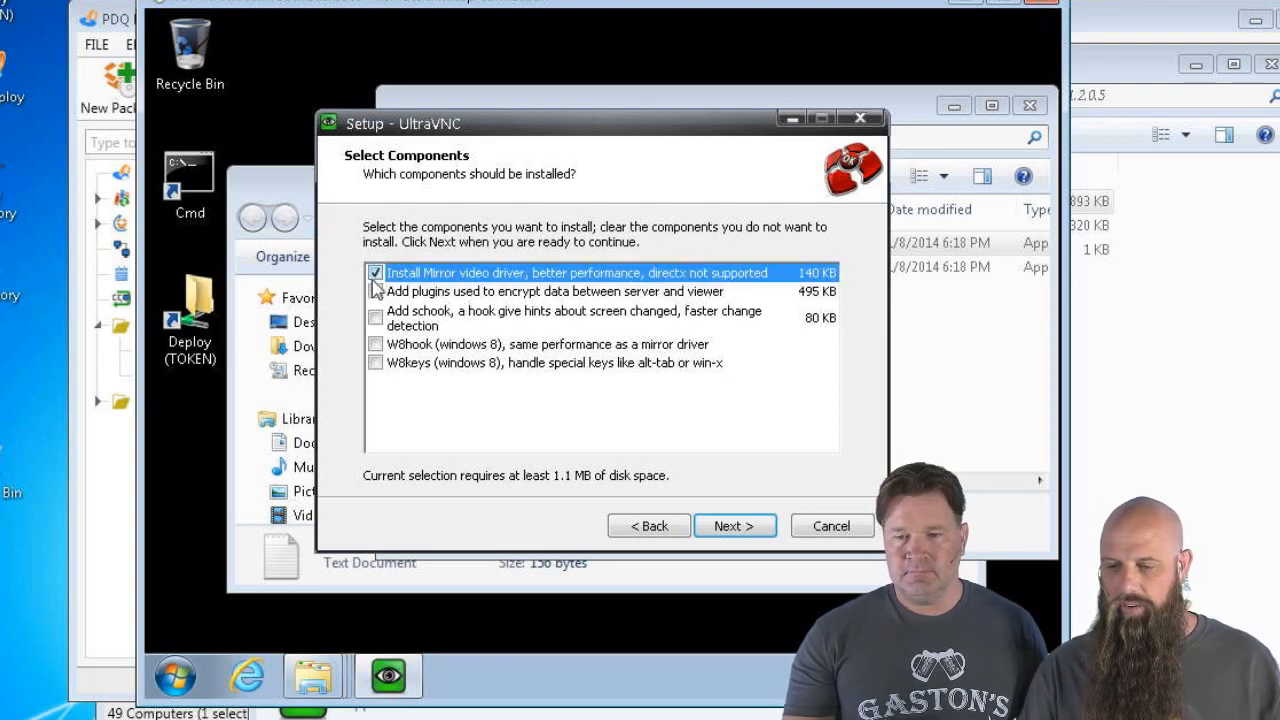
pyautogui.click(375, 291)
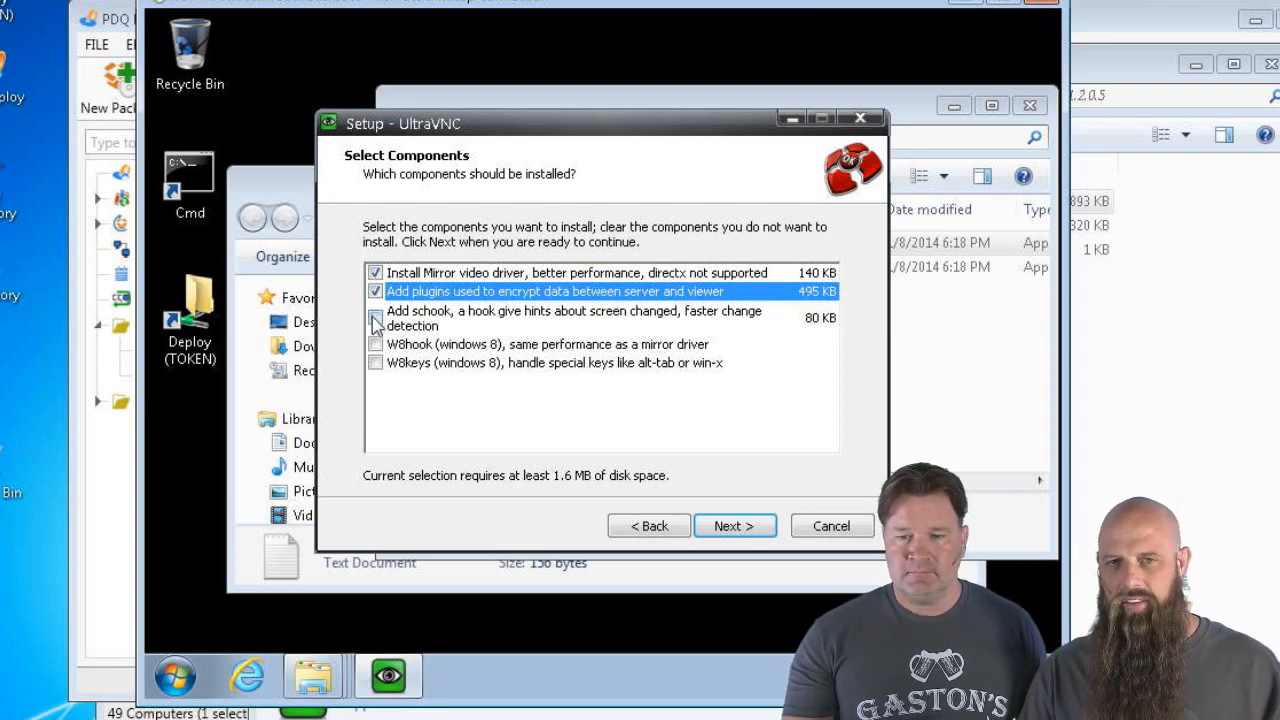
pyautogui.click(375, 318)
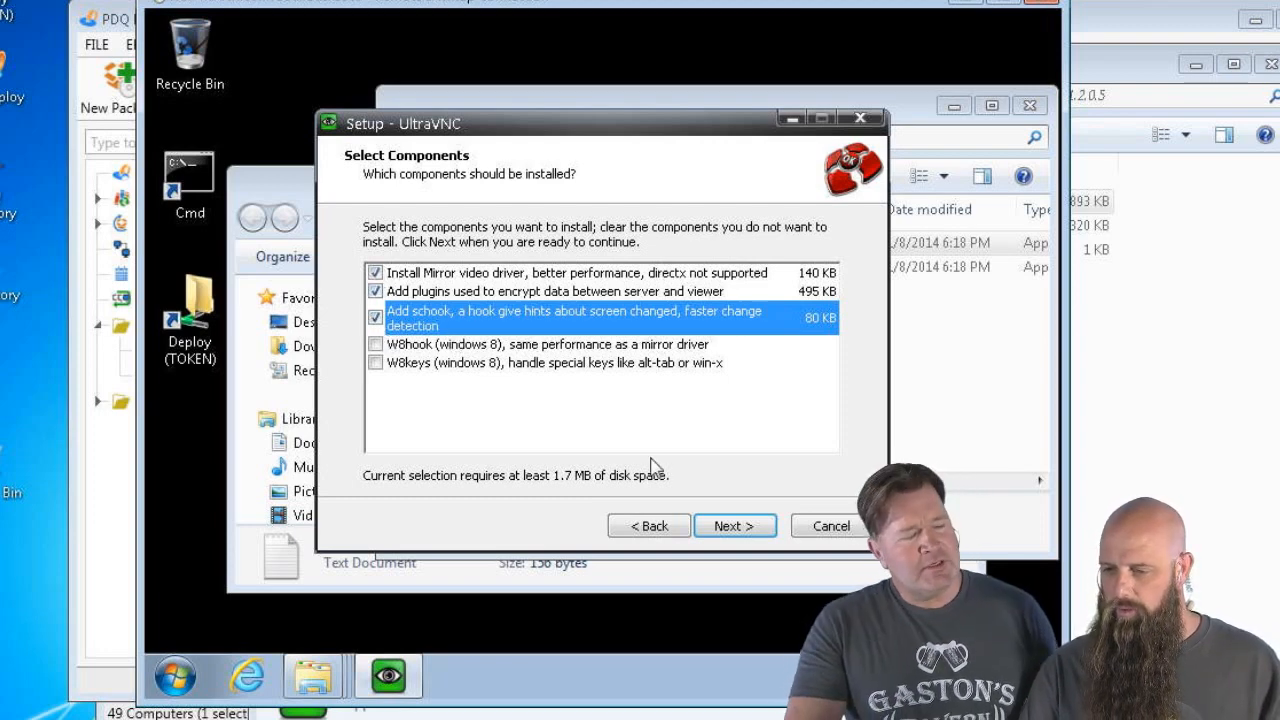
pyautogui.click(742, 531)
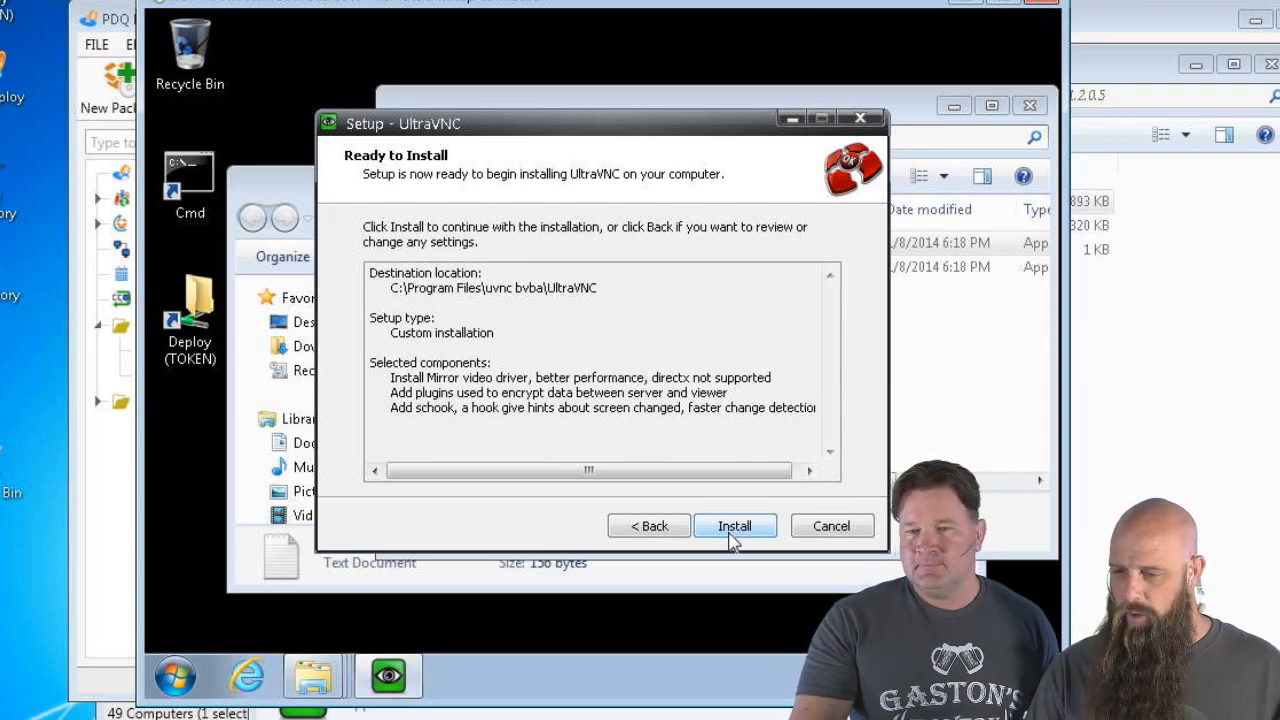
# Install the add-ons, always trusting uvnc bvba software so the display driver installs, then finish
pyautogui.click(733, 530)
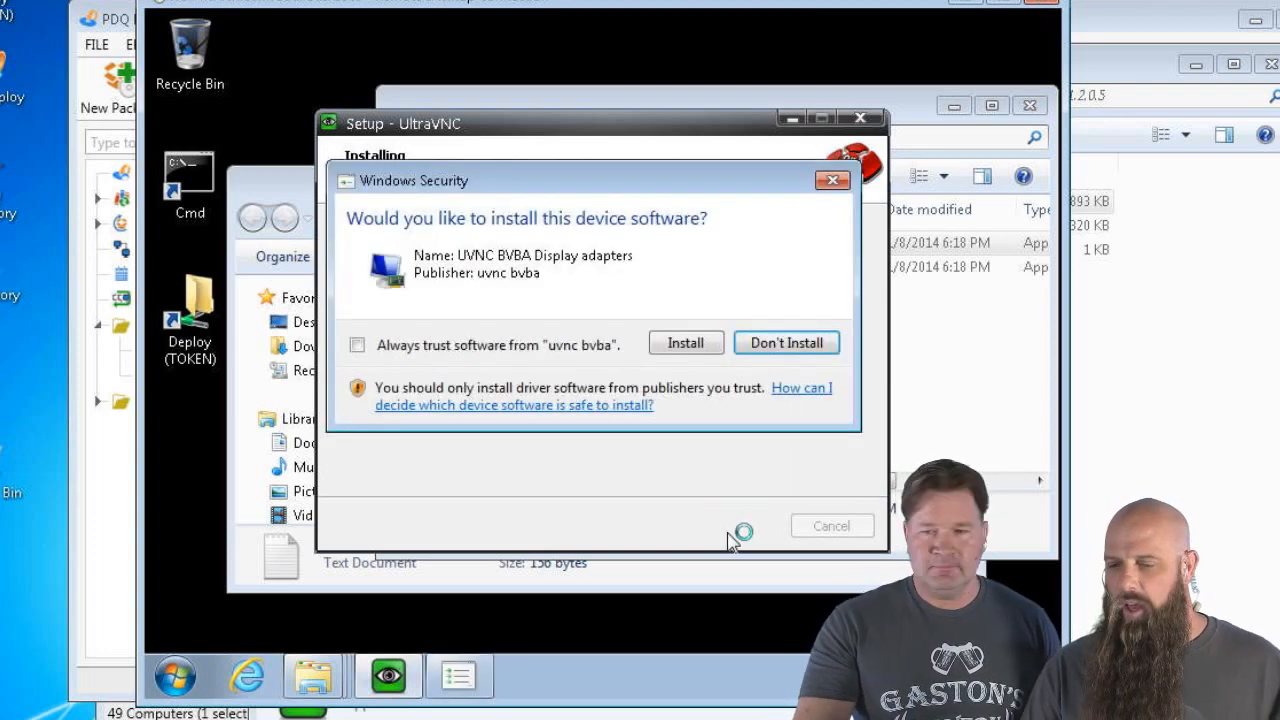
pyautogui.click(357, 345)
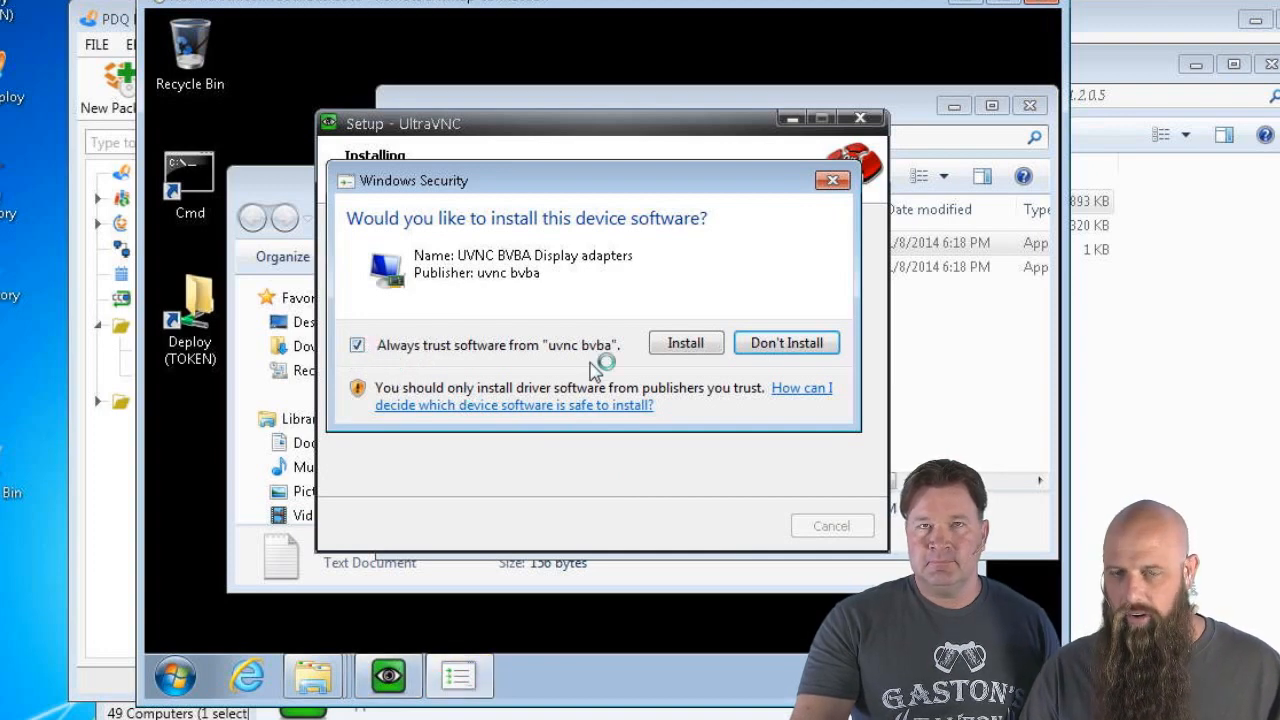
pyautogui.click(686, 344)
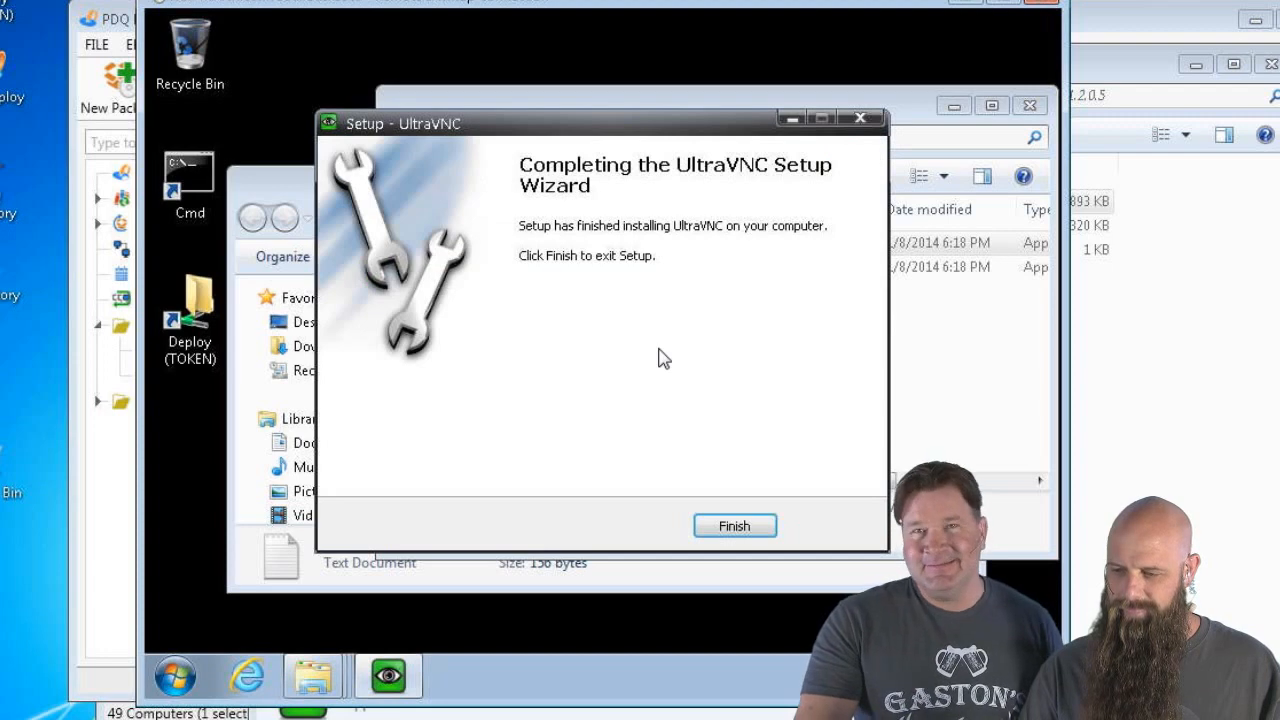
pyautogui.click(741, 516)
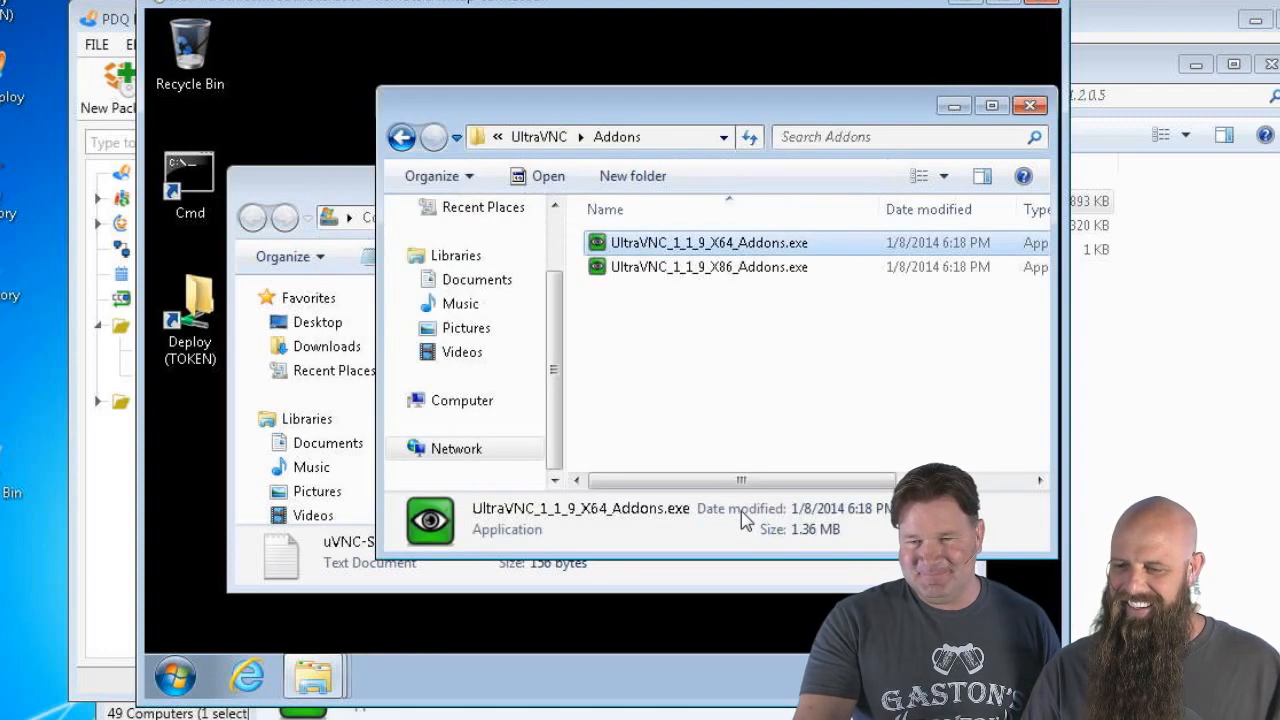
# Drag uVNC-Add.txt from the Local Disk (C:) window into the UltraVNC Addons folder
pyautogui.click(303, 185)
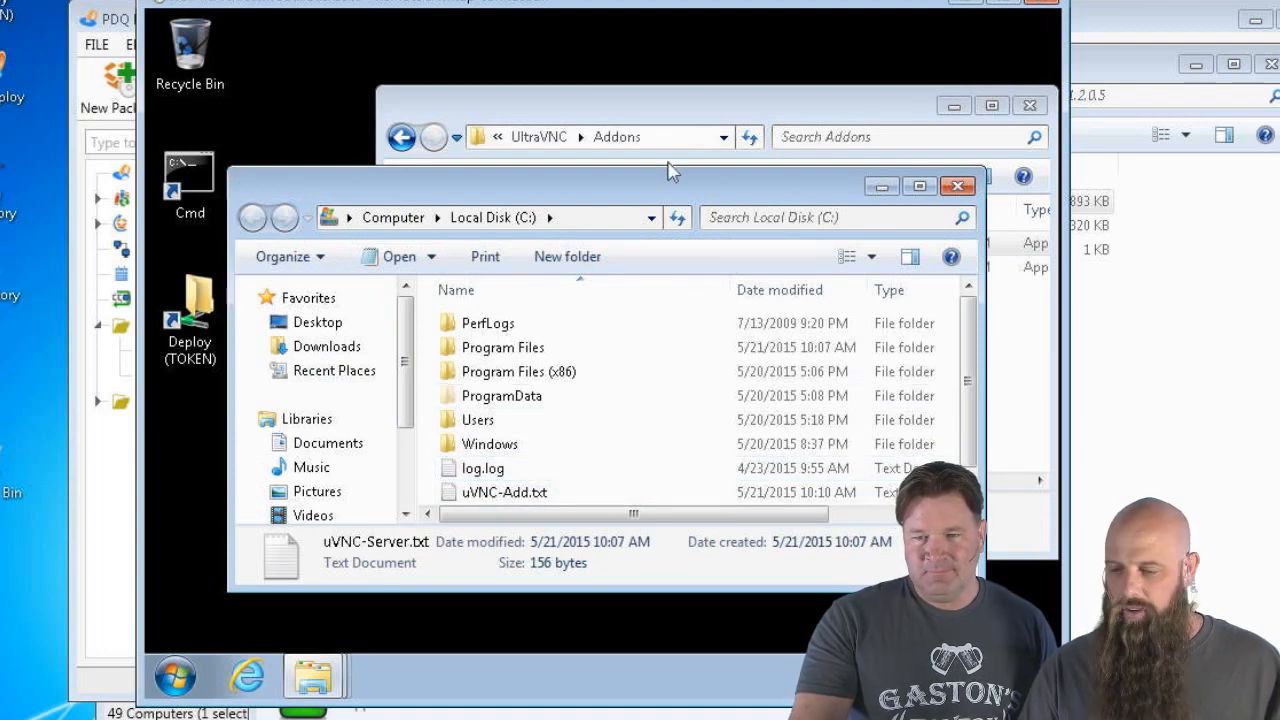
pyautogui.click(527, 495)
pyautogui.moveTo(527, 495); pyautogui.dragTo(1015, 405)
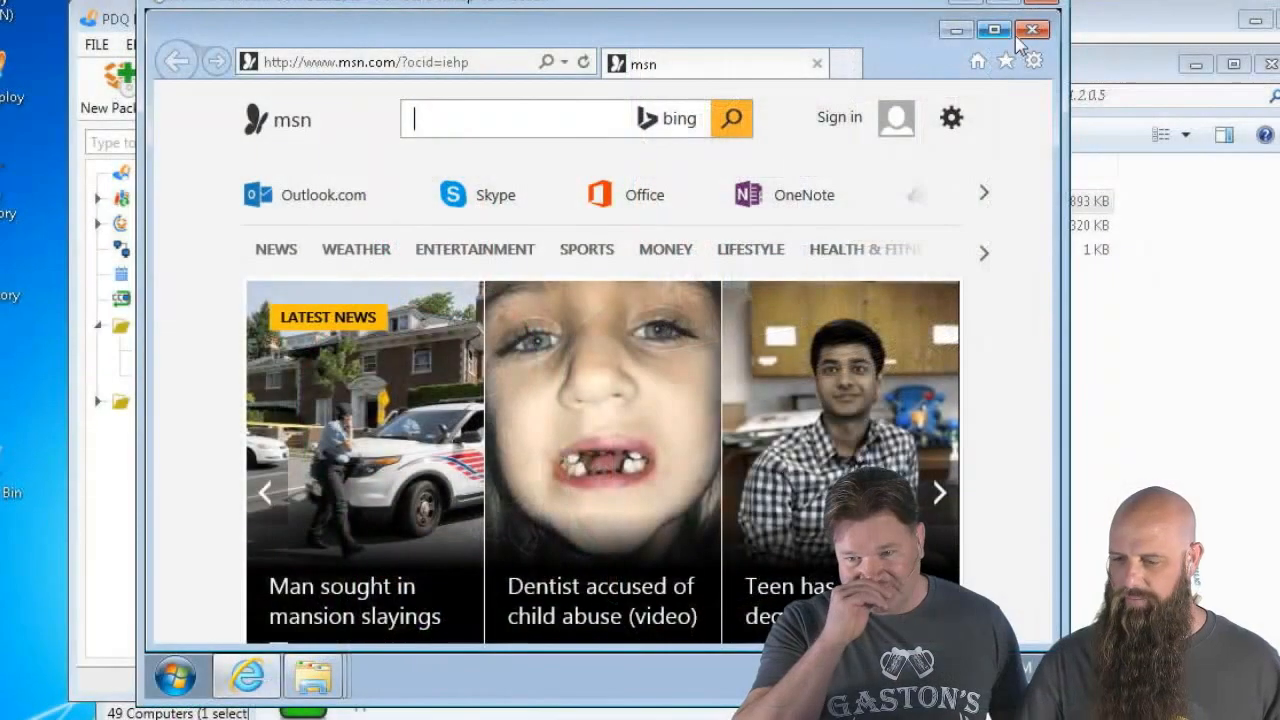
# Close the remote browser, open the remote Downloads folder, then switch back to the local Explorer
pyautogui.click(1030, 32)
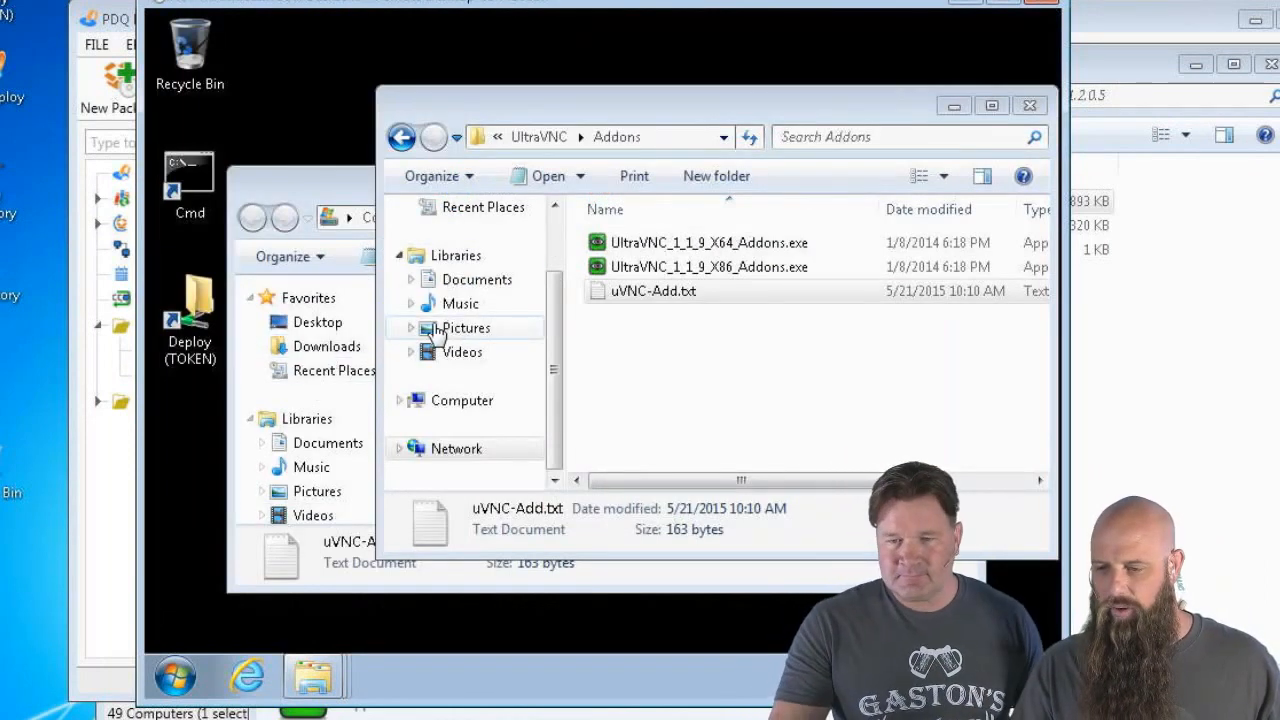
pyautogui.click(294, 202)
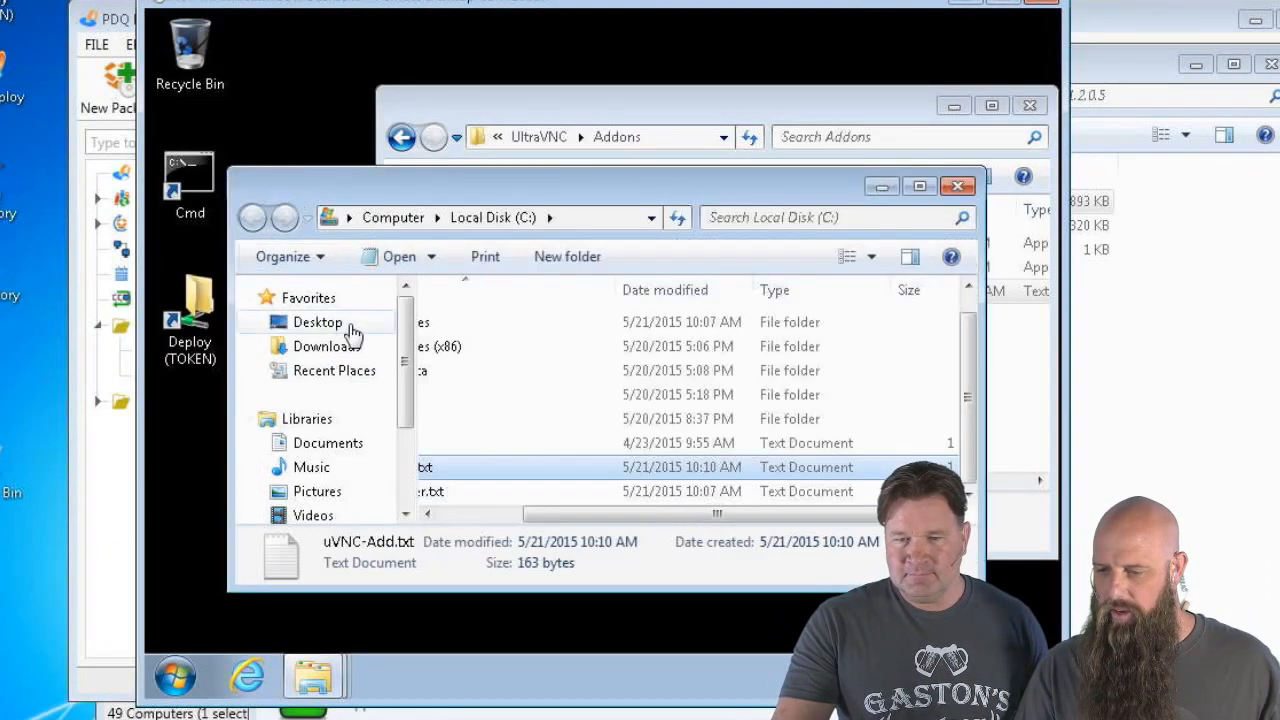
pyautogui.click(302, 346)
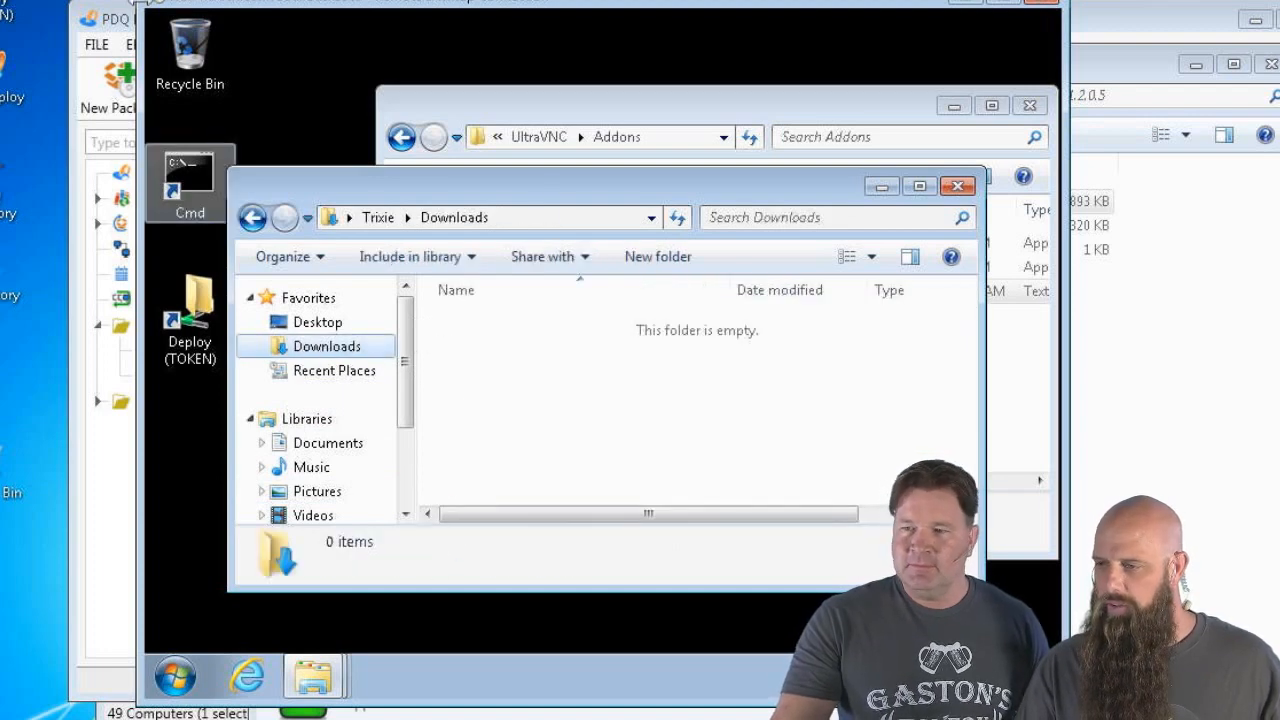
pyautogui.click(966, 3)
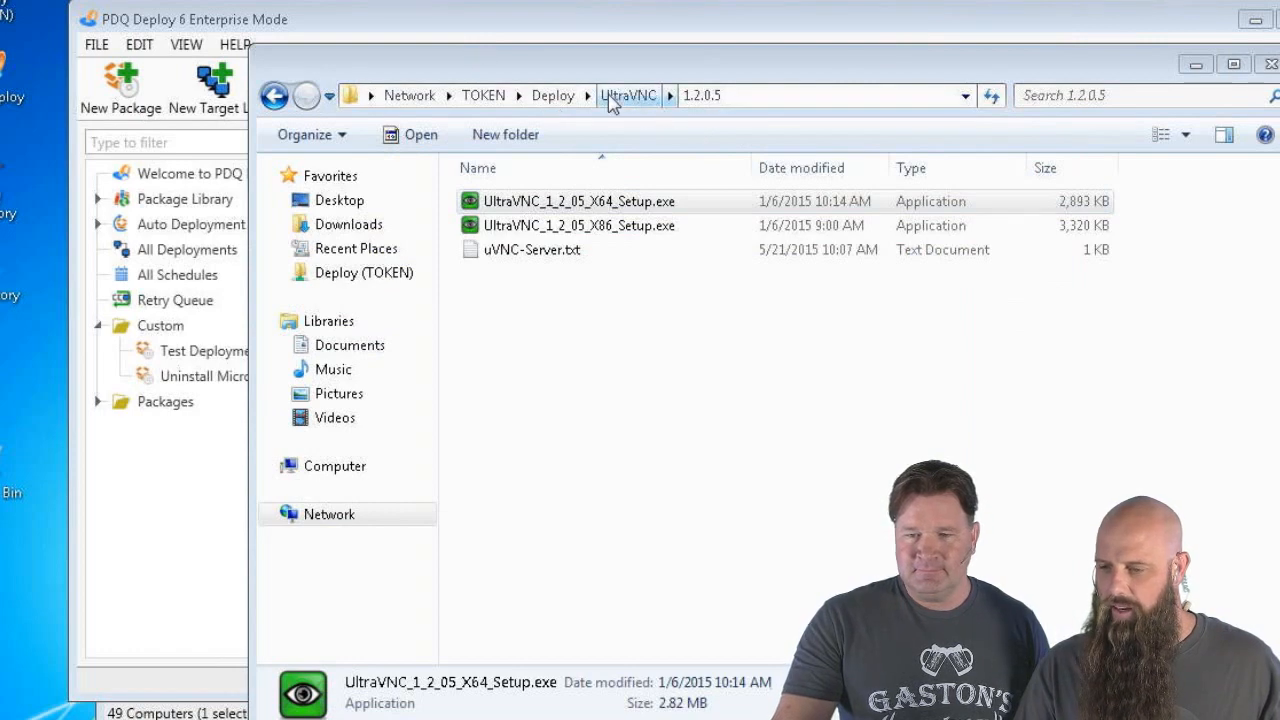
pyautogui.click(327, 222)
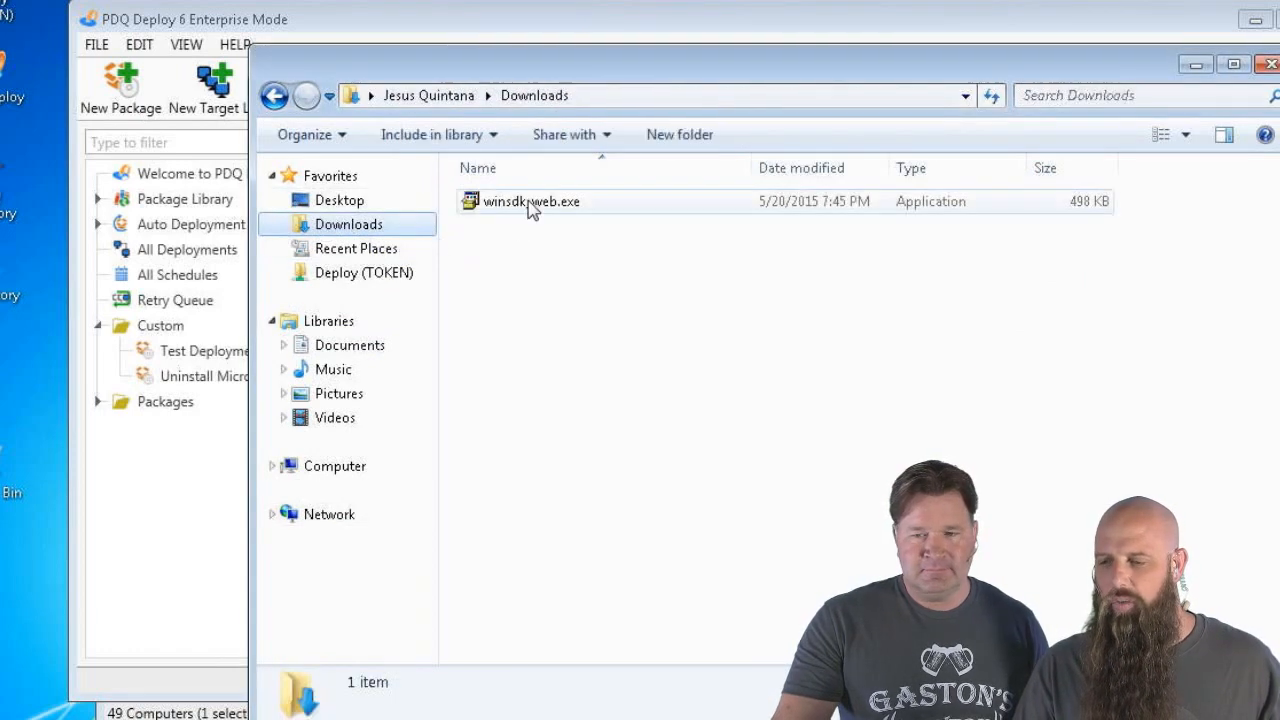
pyautogui.doubleClick(530, 204)
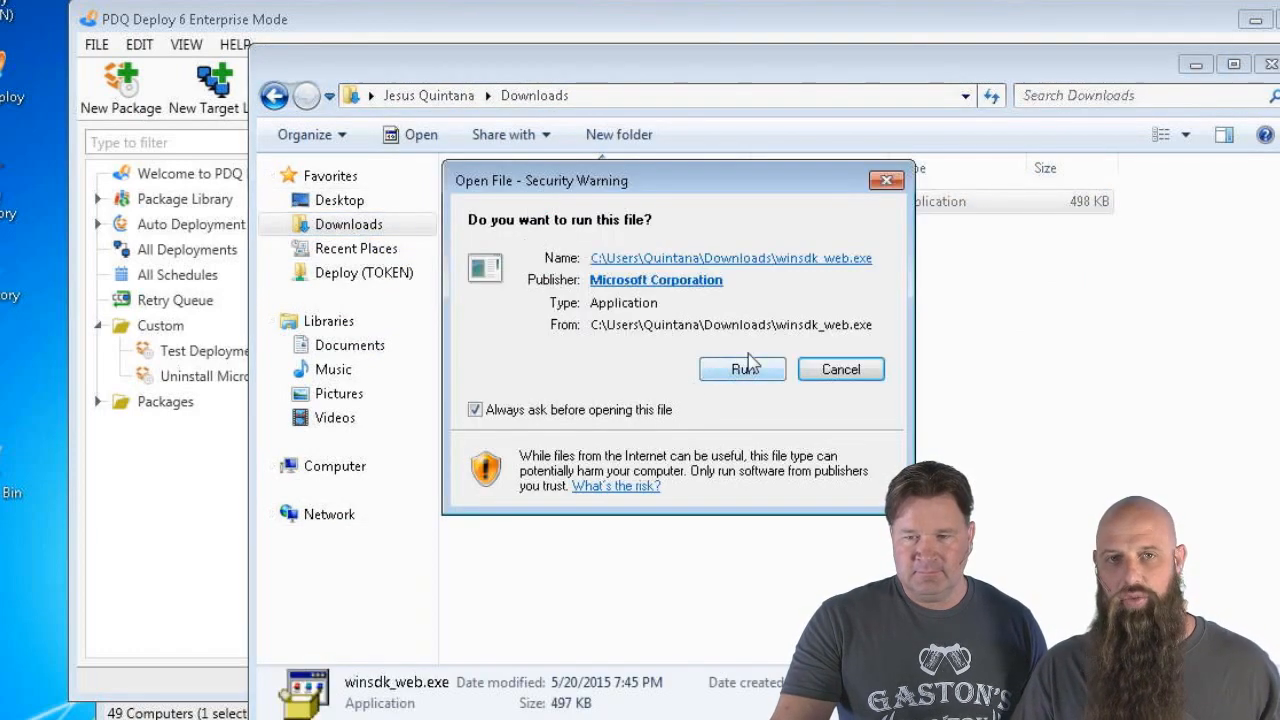
pyautogui.click(742, 370)
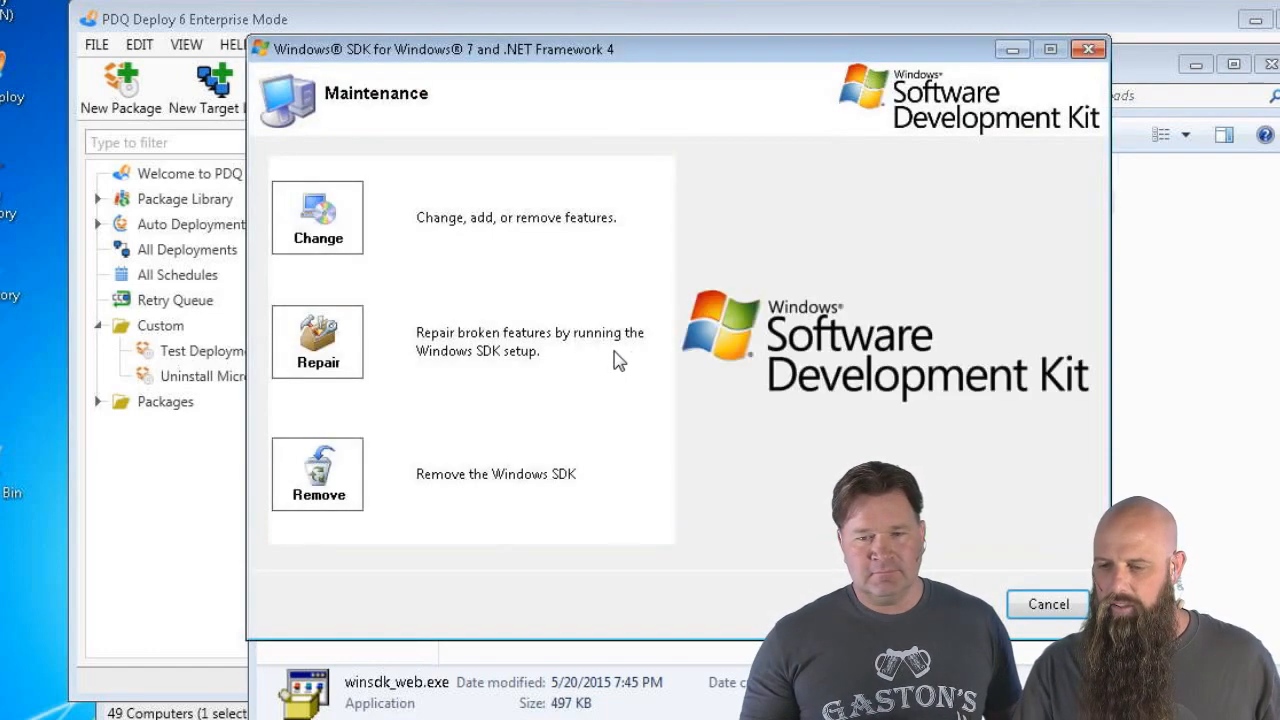
pyautogui.click(340, 362)
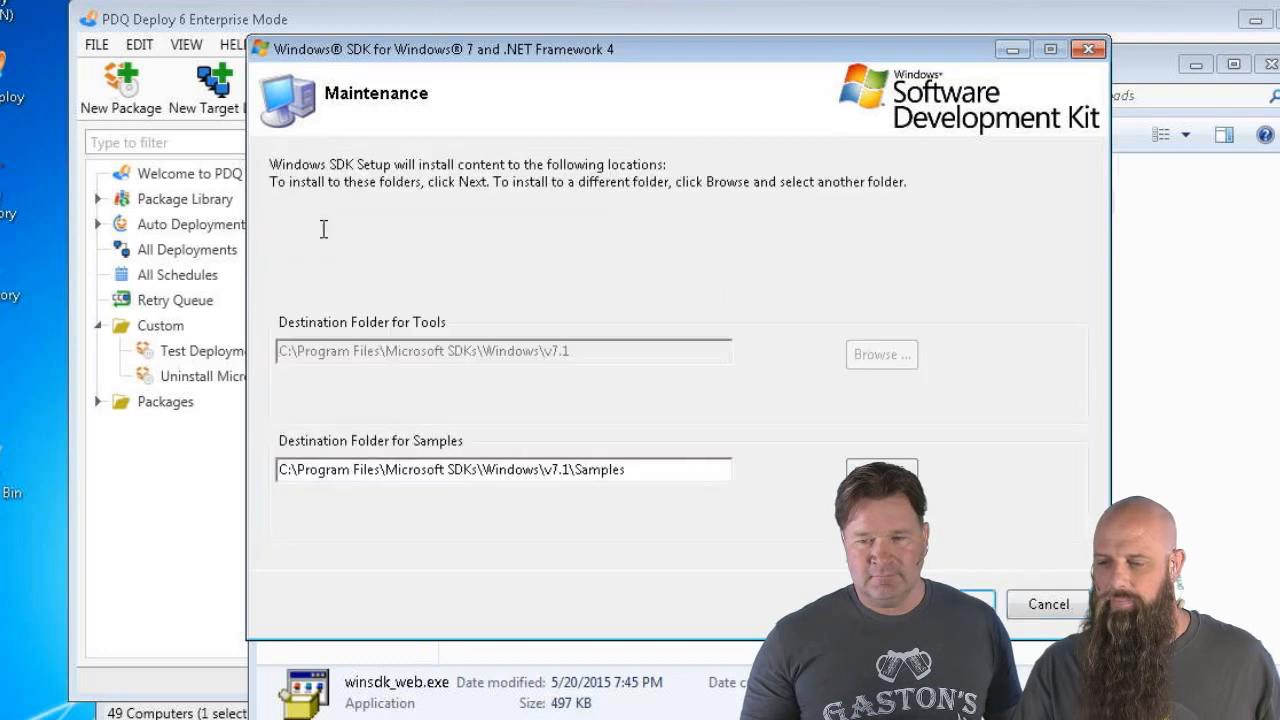
pyautogui.click(985, 592)
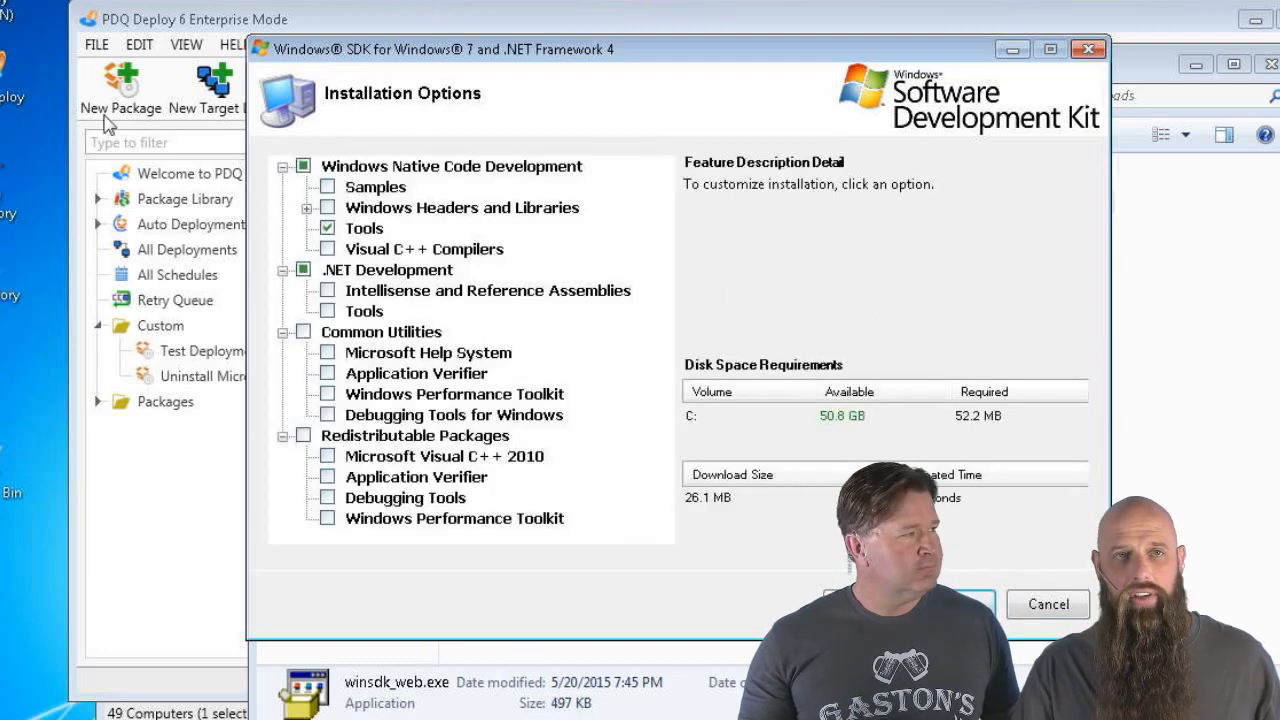
pyautogui.click(328, 228)
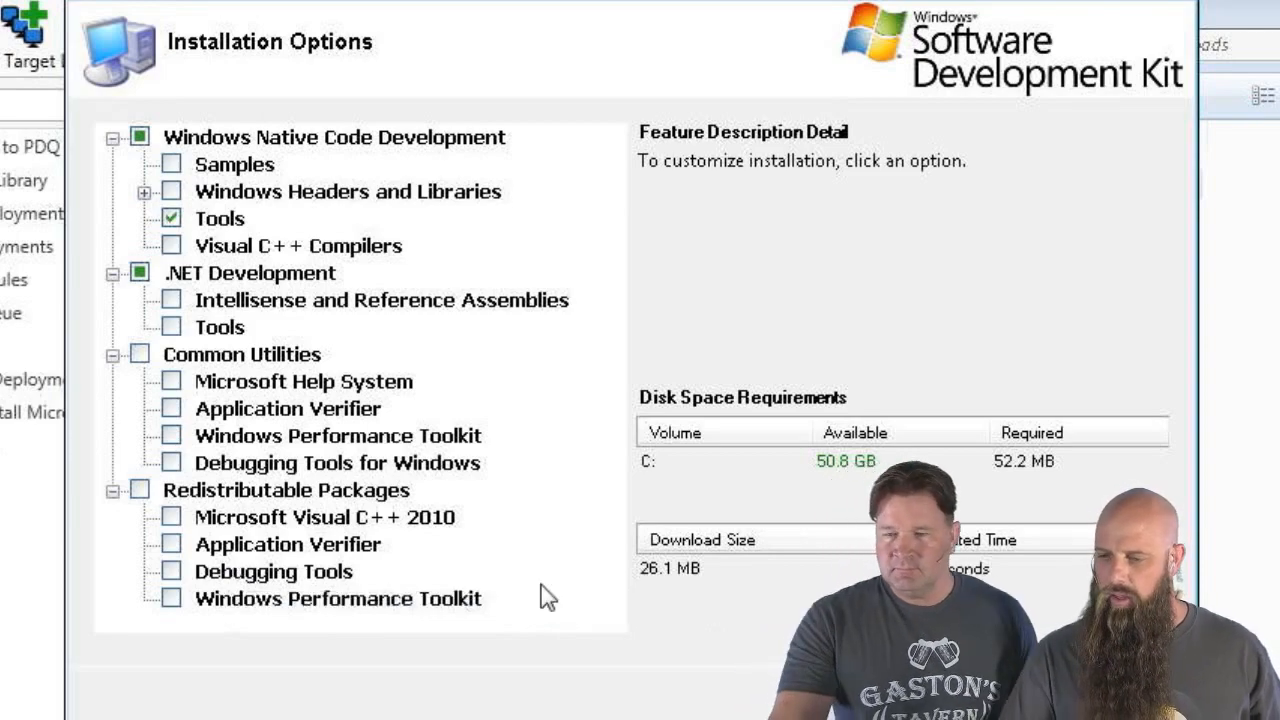
pyautogui.click(1112, 710)
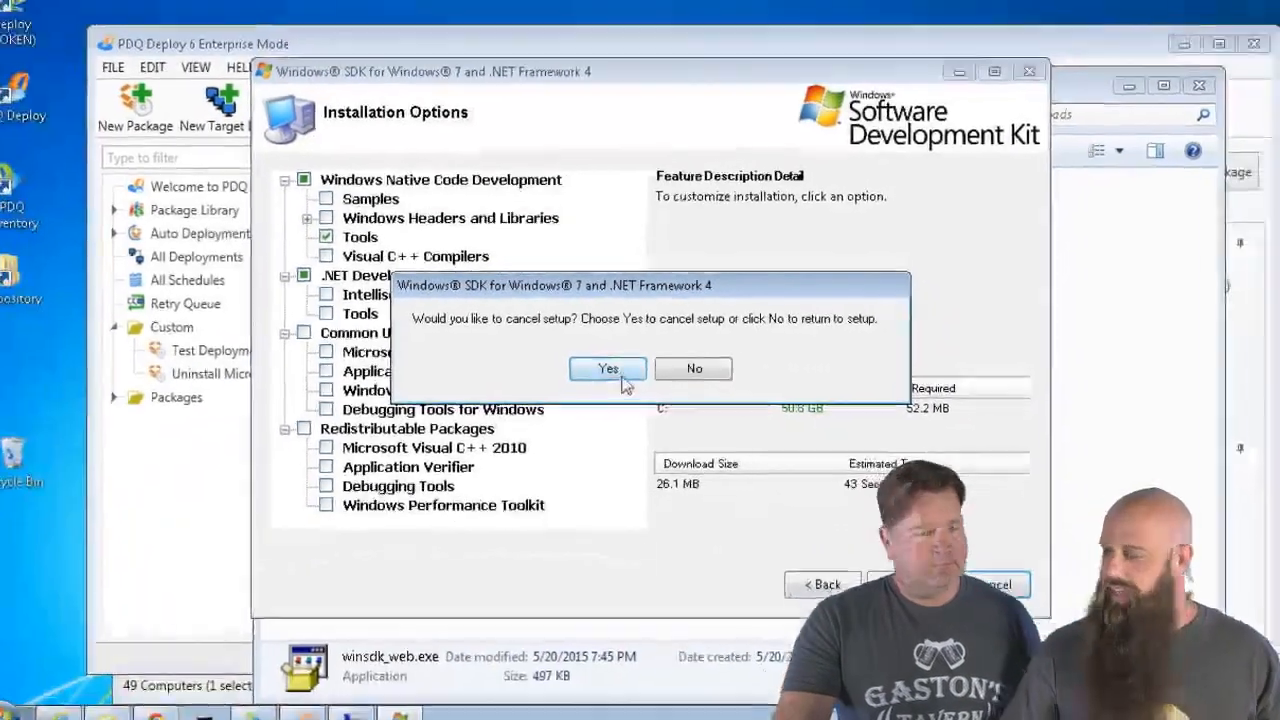
pyautogui.click(588, 392)
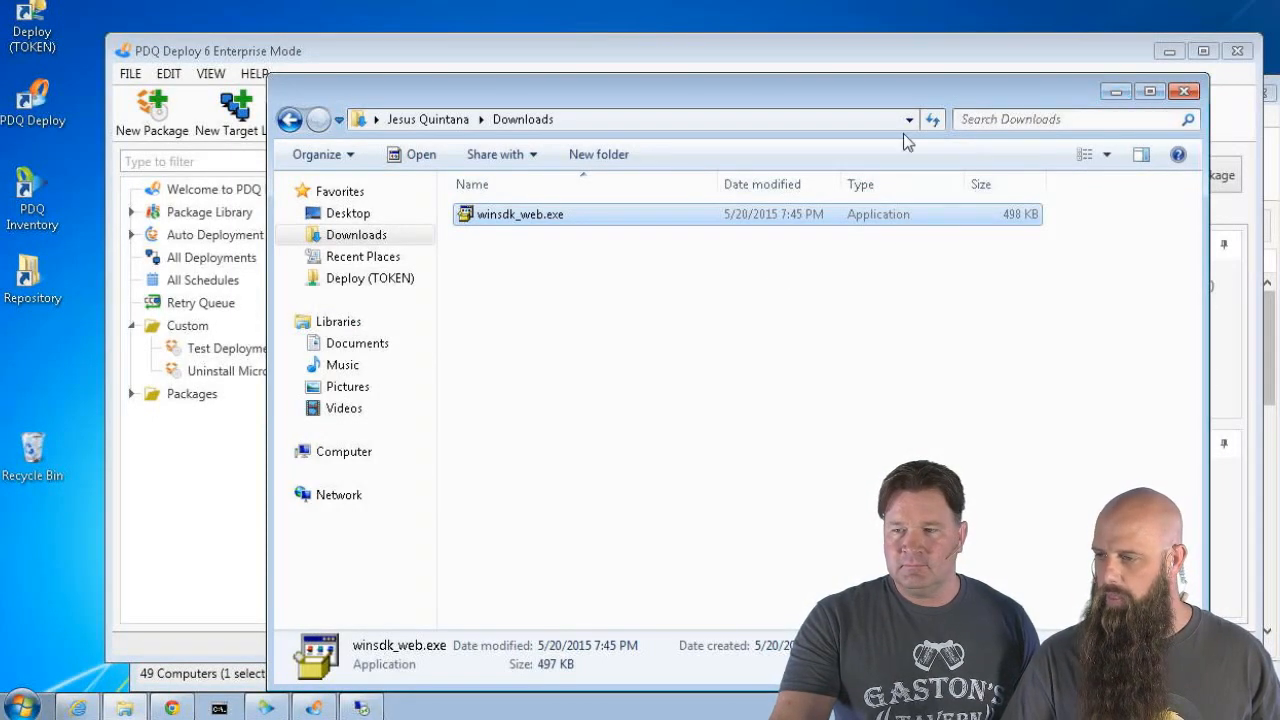
pyautogui.click(289, 119)
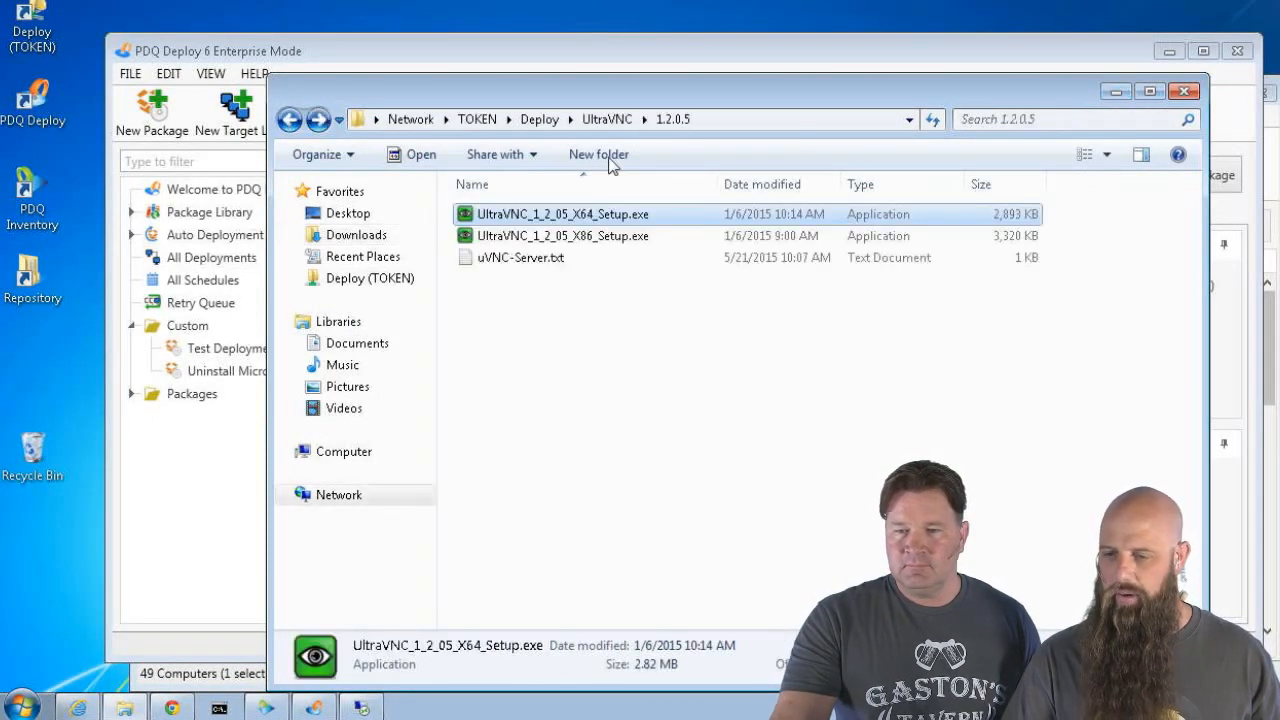
# Browse to C:\Program Files\Microsoft SDKs\Windows\v7.1\Bin in Explorer
pyautogui.click(1112, 93)
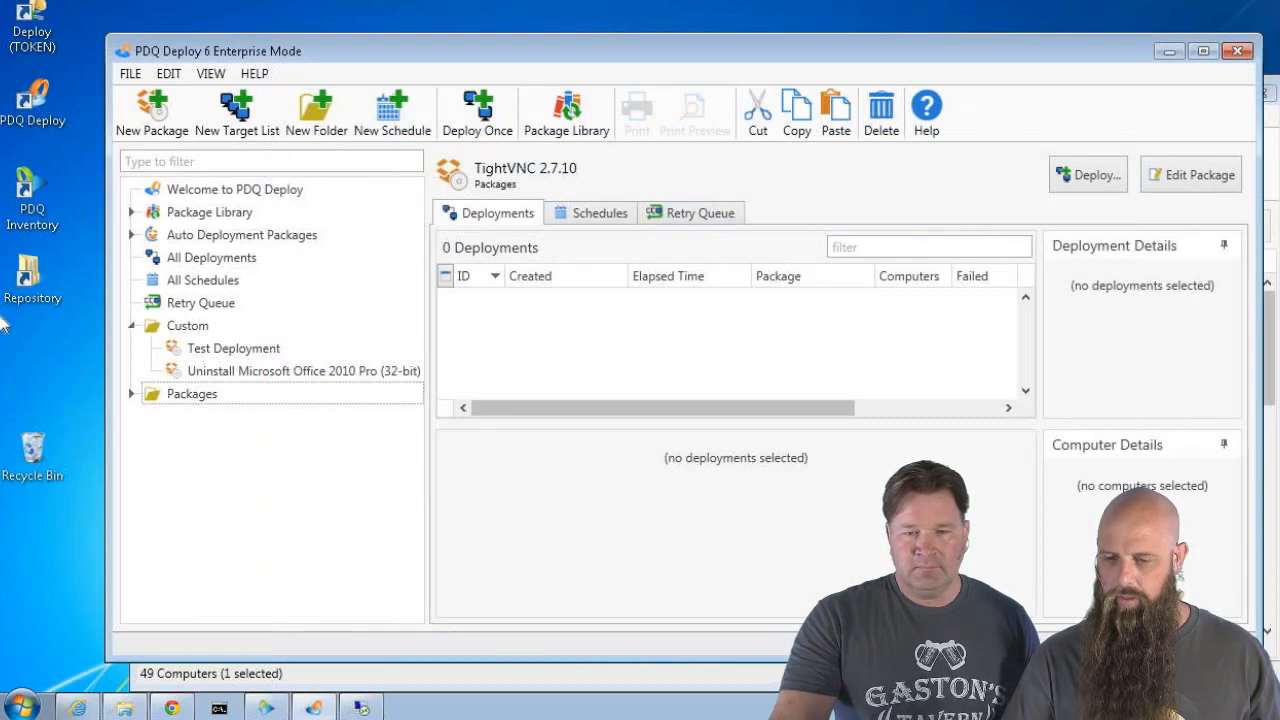
pyautogui.doubleClick(38, 278)
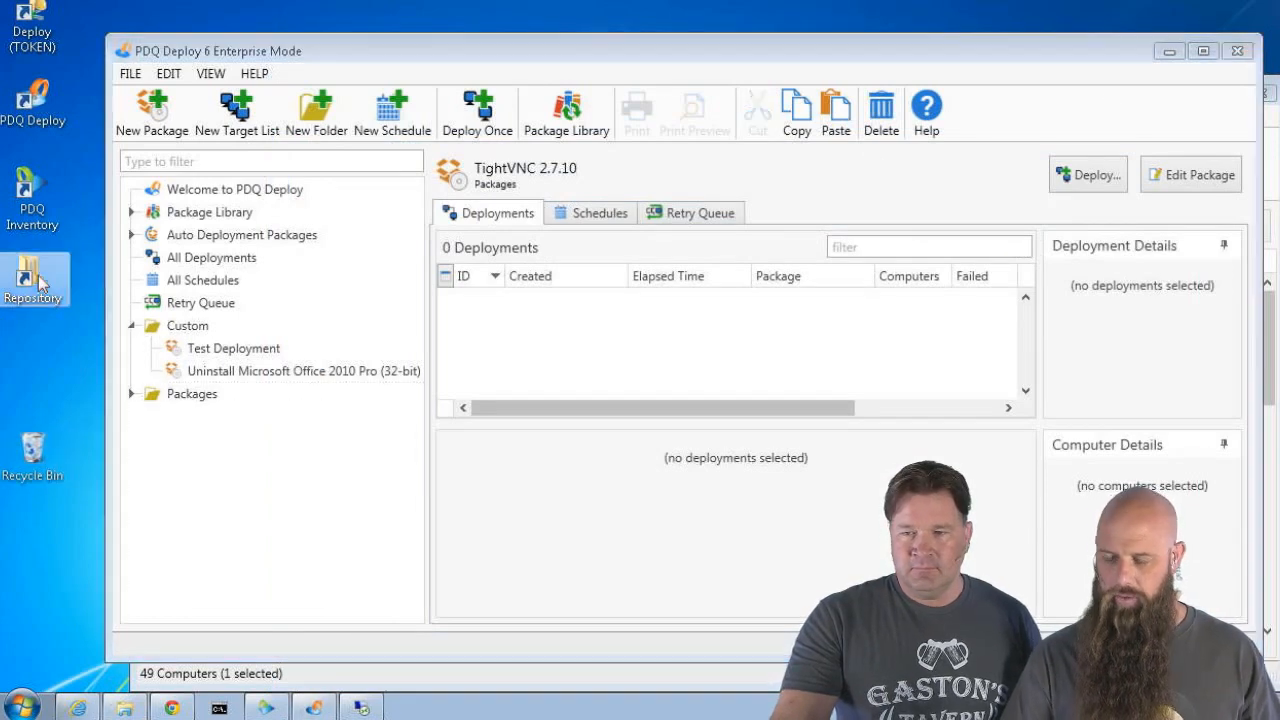
pyautogui.click(645, 120)
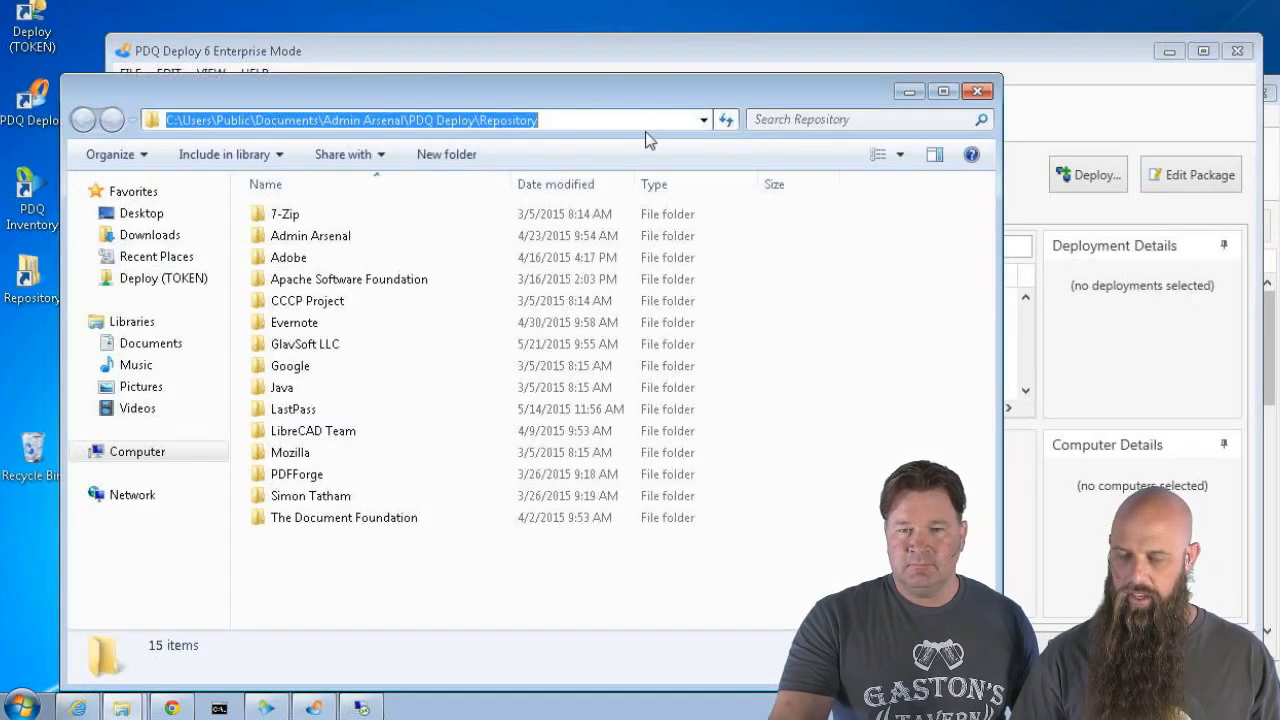
pyautogui.write('c:')
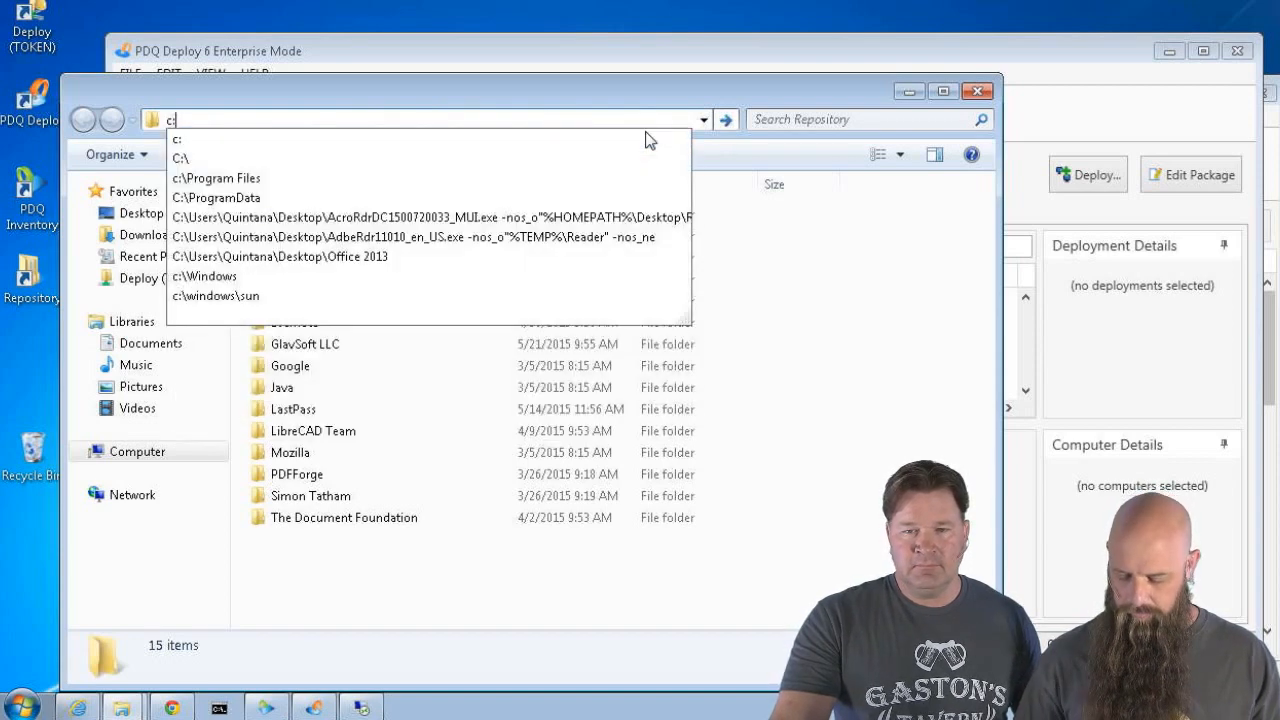
pyautogui.write('\\pr')
pyautogui.click(645, 140)
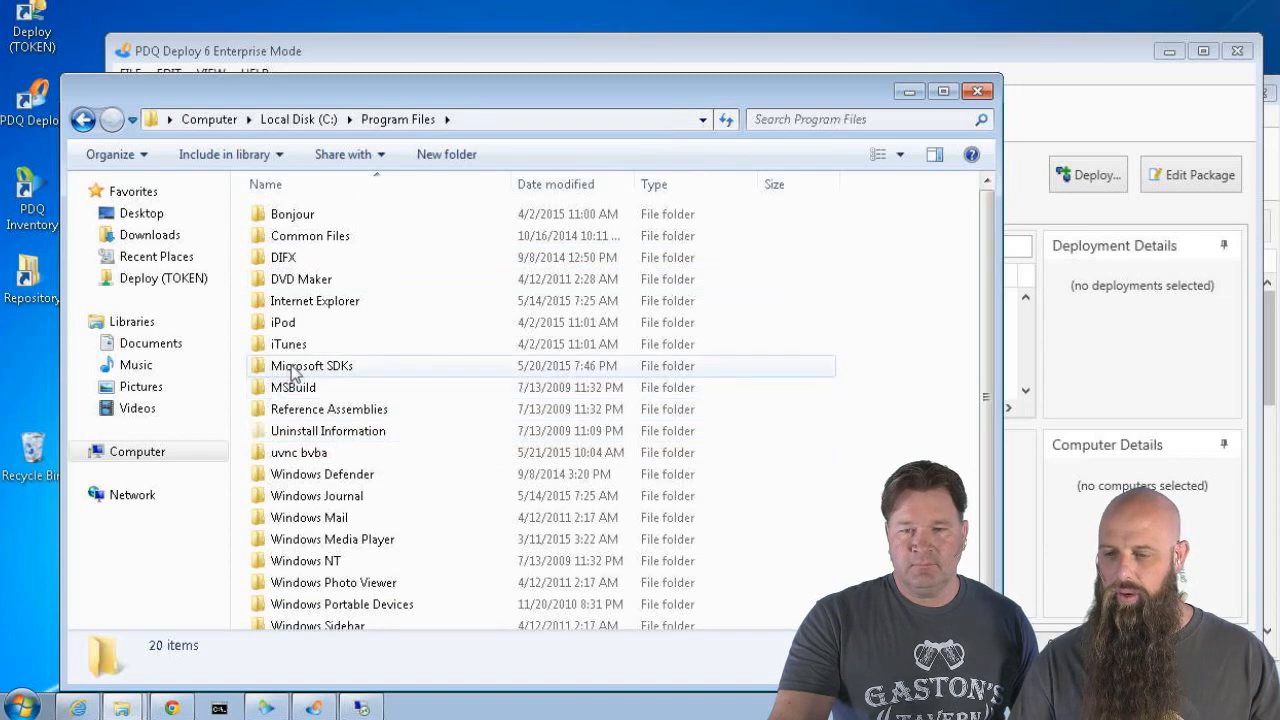
pyautogui.doubleClick(290, 366)
pyautogui.doubleClick(266, 216)
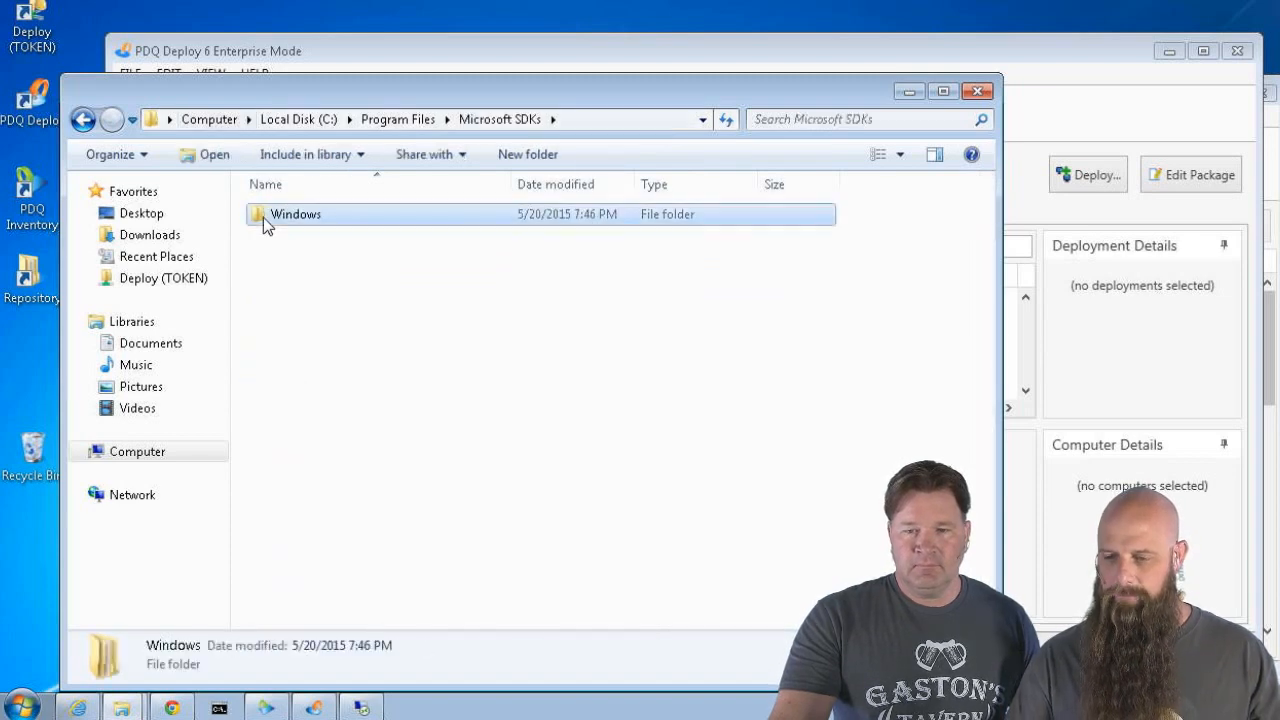
pyautogui.doubleClick(266, 216)
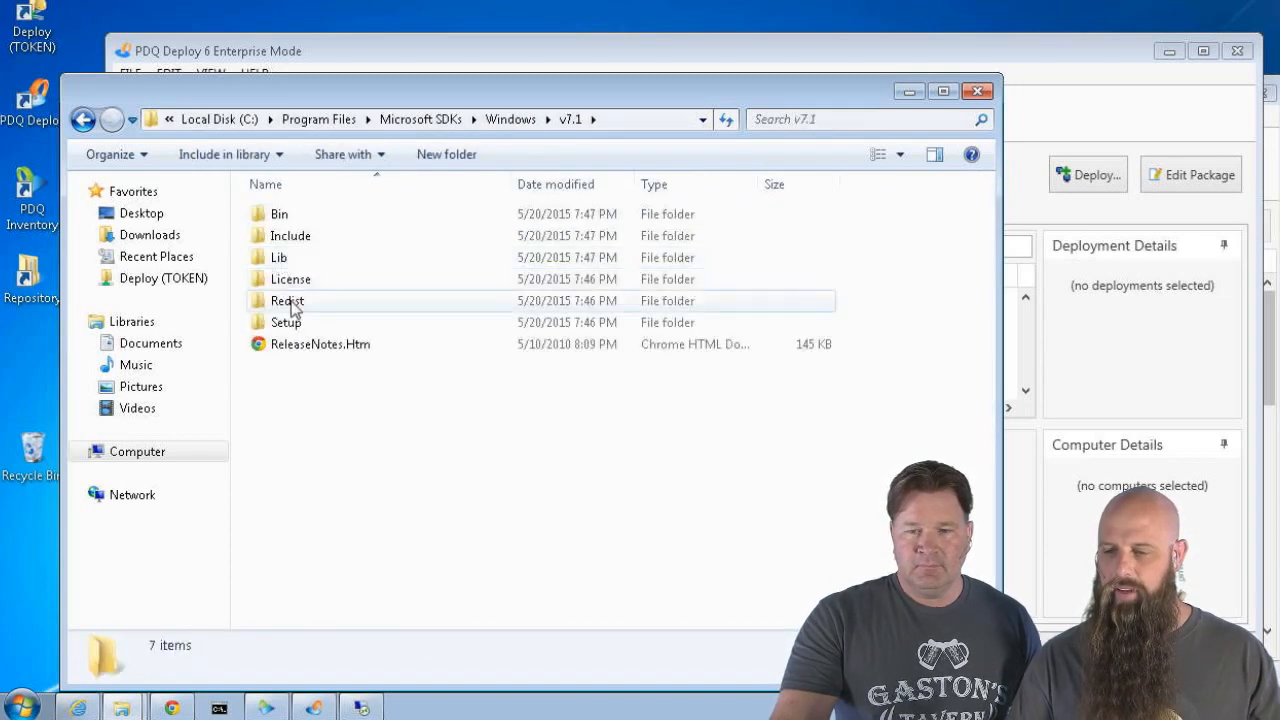
pyautogui.doubleClick(280, 213)
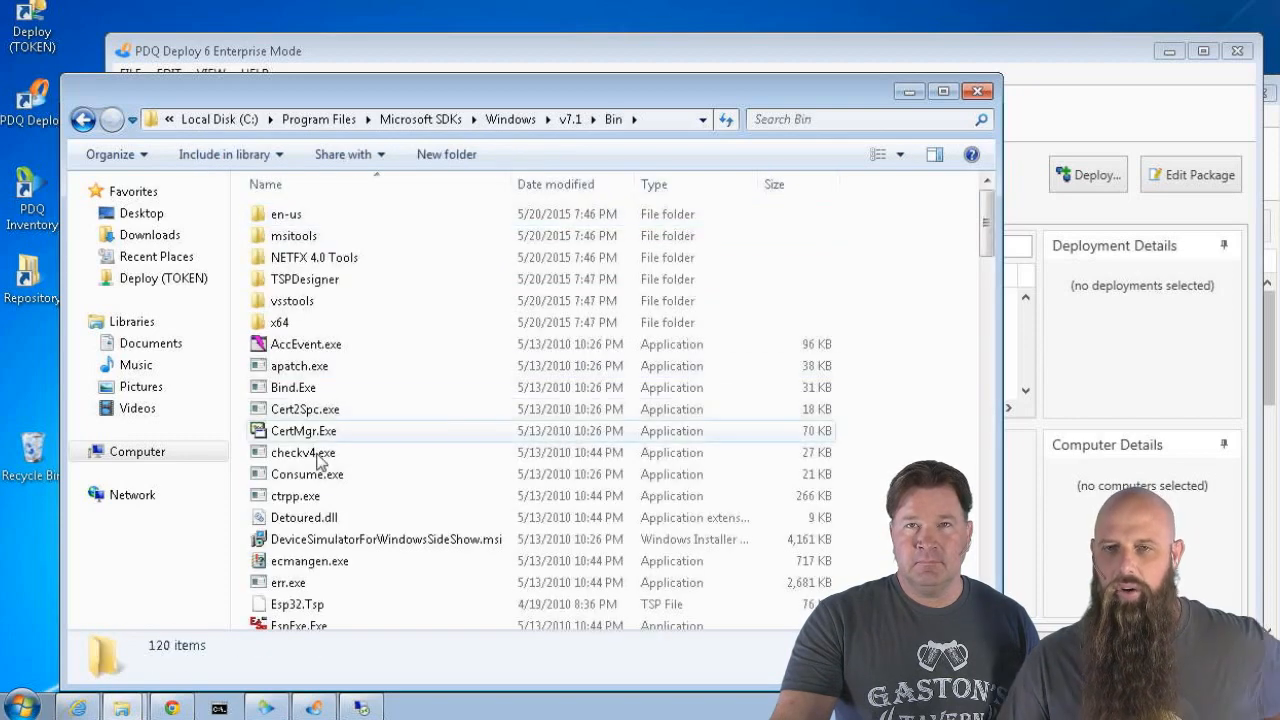
pyautogui.moveTo(305, 436)
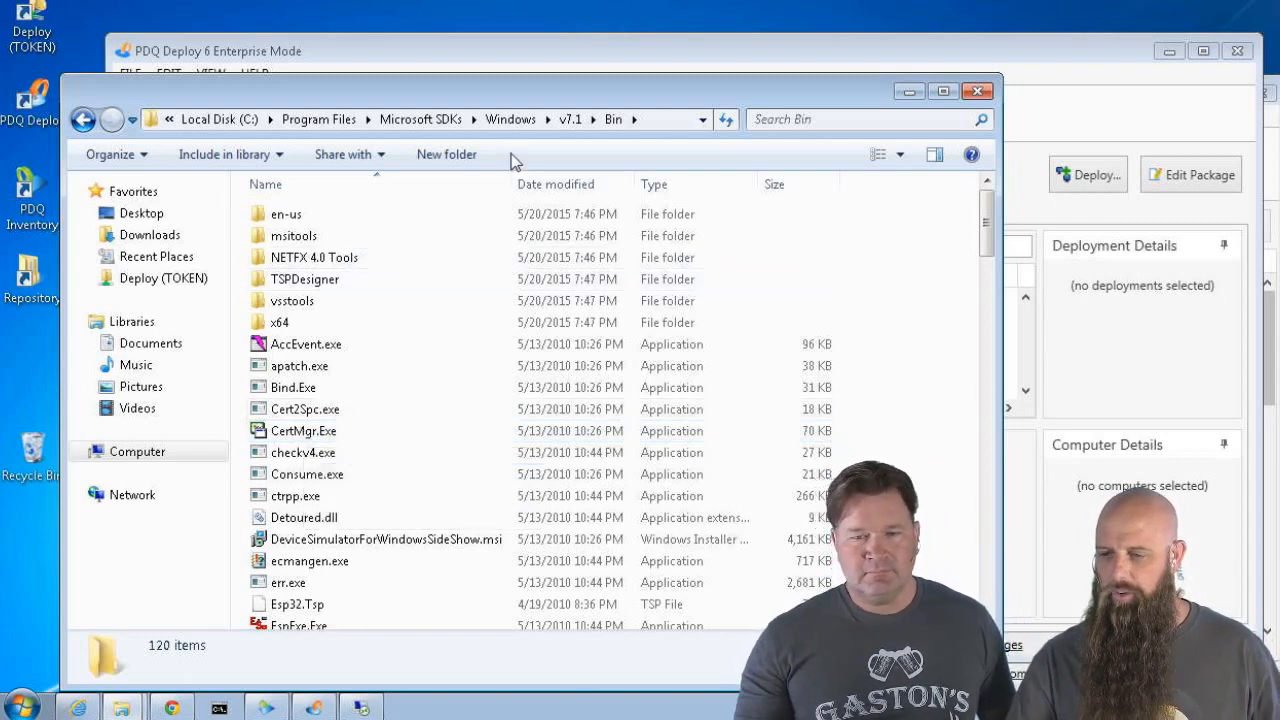
pyautogui.moveTo(535, 80); pyautogui.dragTo(682, 12)
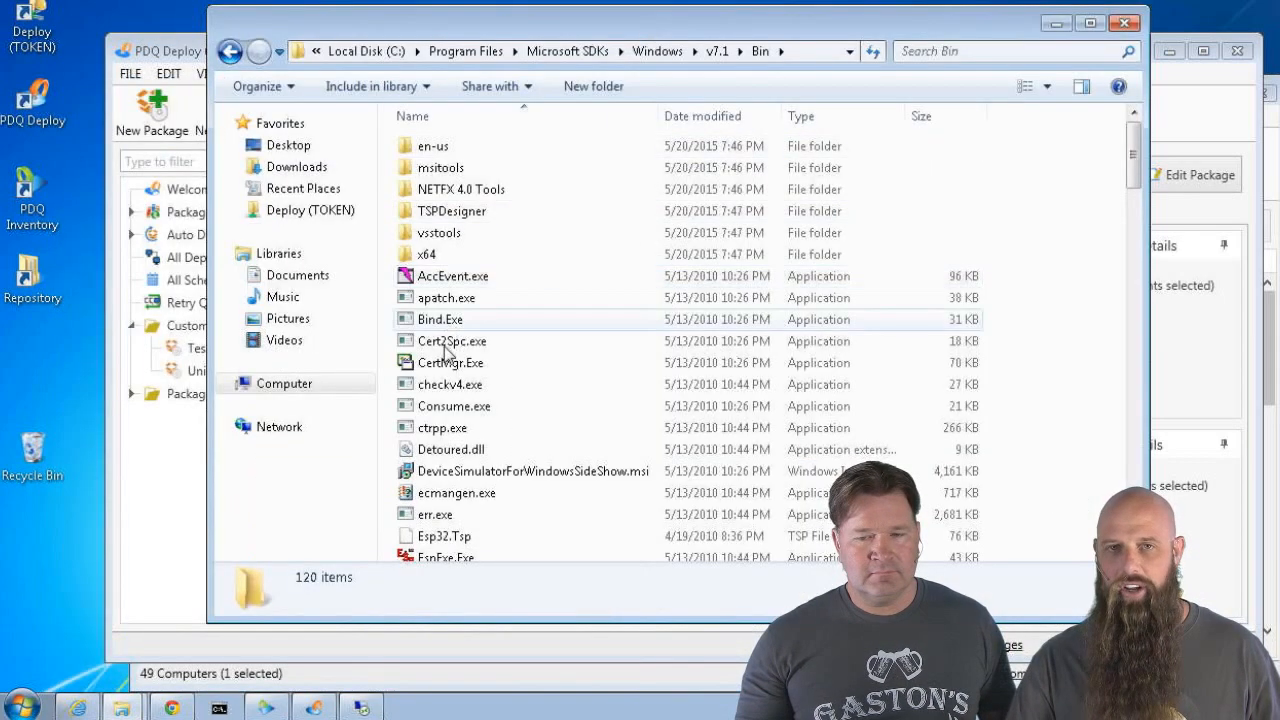
# Copy the 32-bit CertMgr.Exe to the desktop and rename it CertMgr32.Exe
pyautogui.click(430, 364)
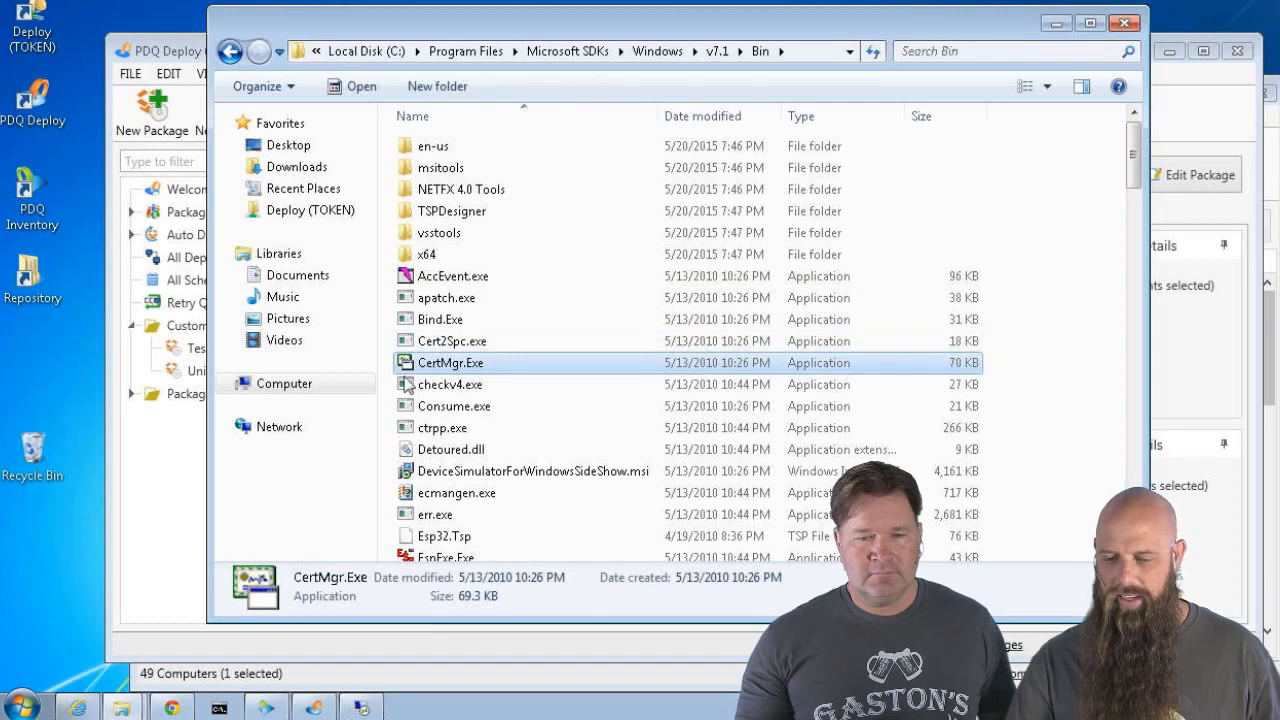
pyautogui.moveTo(407, 385); pyautogui.dragTo(40, 395)
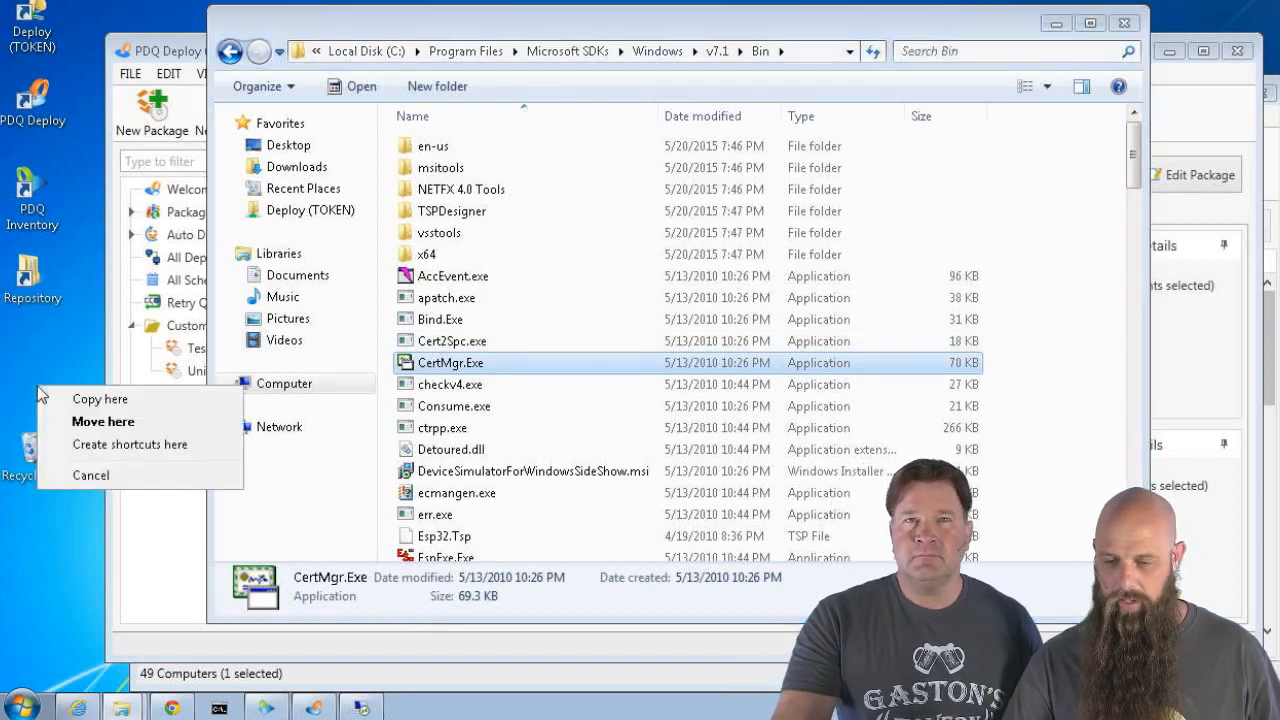
pyautogui.click(76, 400)
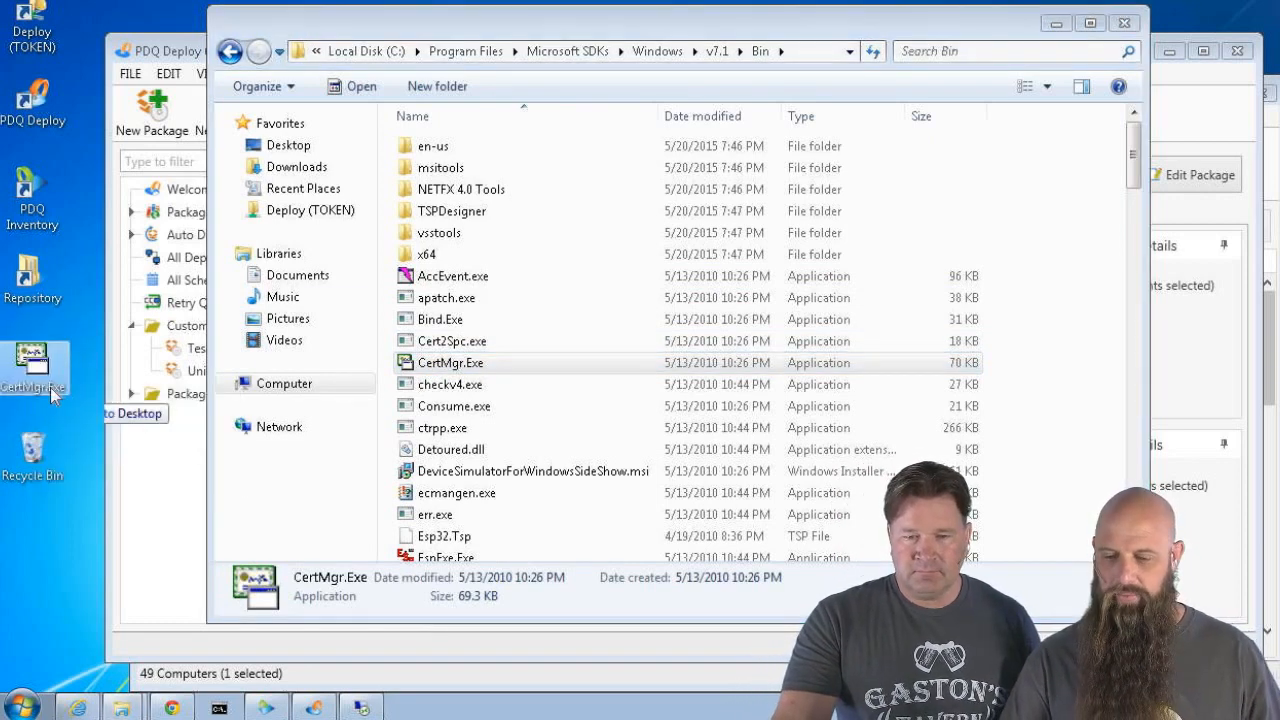
pyautogui.click(51, 388)
pyautogui.click(48, 390)
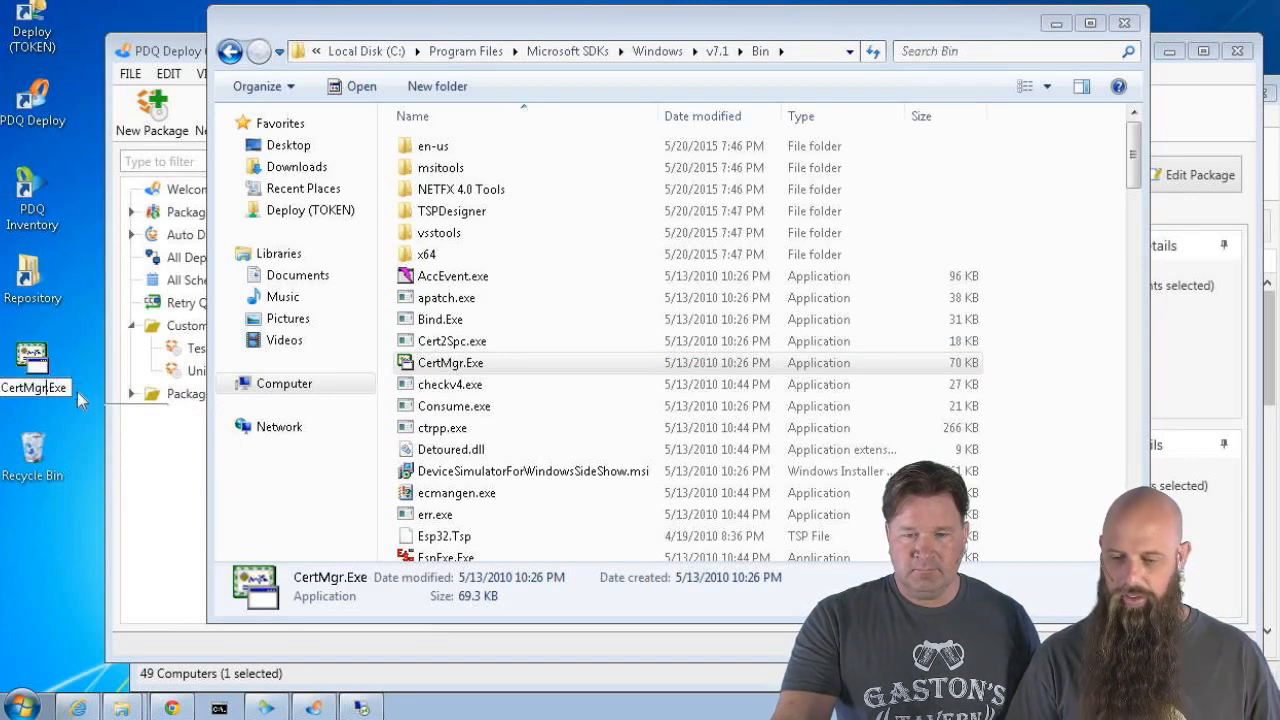
pyautogui.write('32')
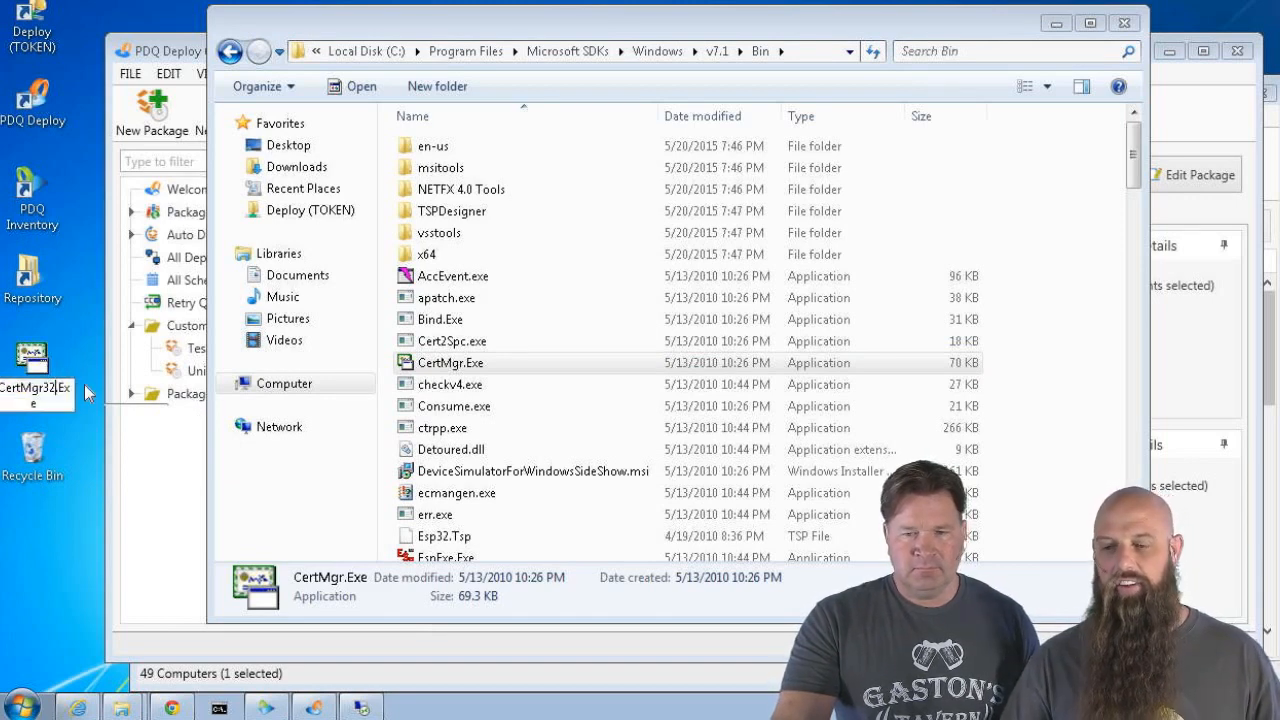
pyautogui.press('Return')
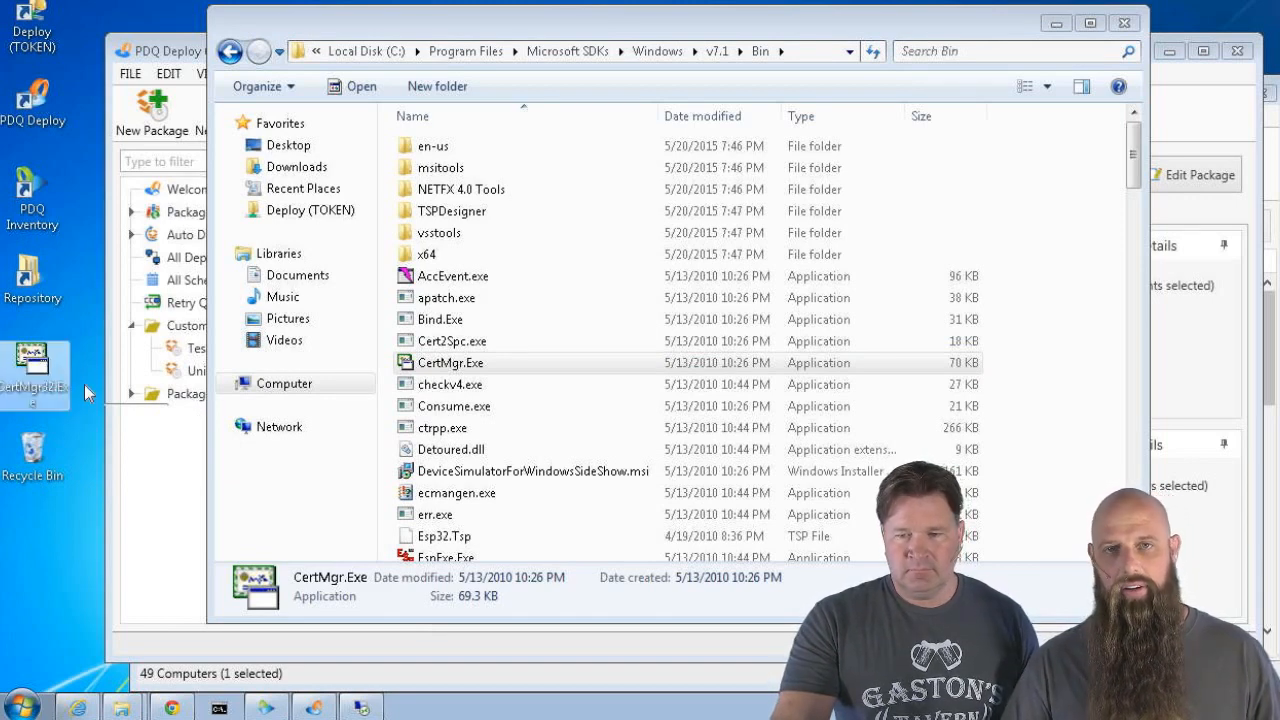
# Copy the x64 CertMgr.Exe to the desktop as CertMgr64.Exe and close the SDK window
pyautogui.doubleClick(405, 256)
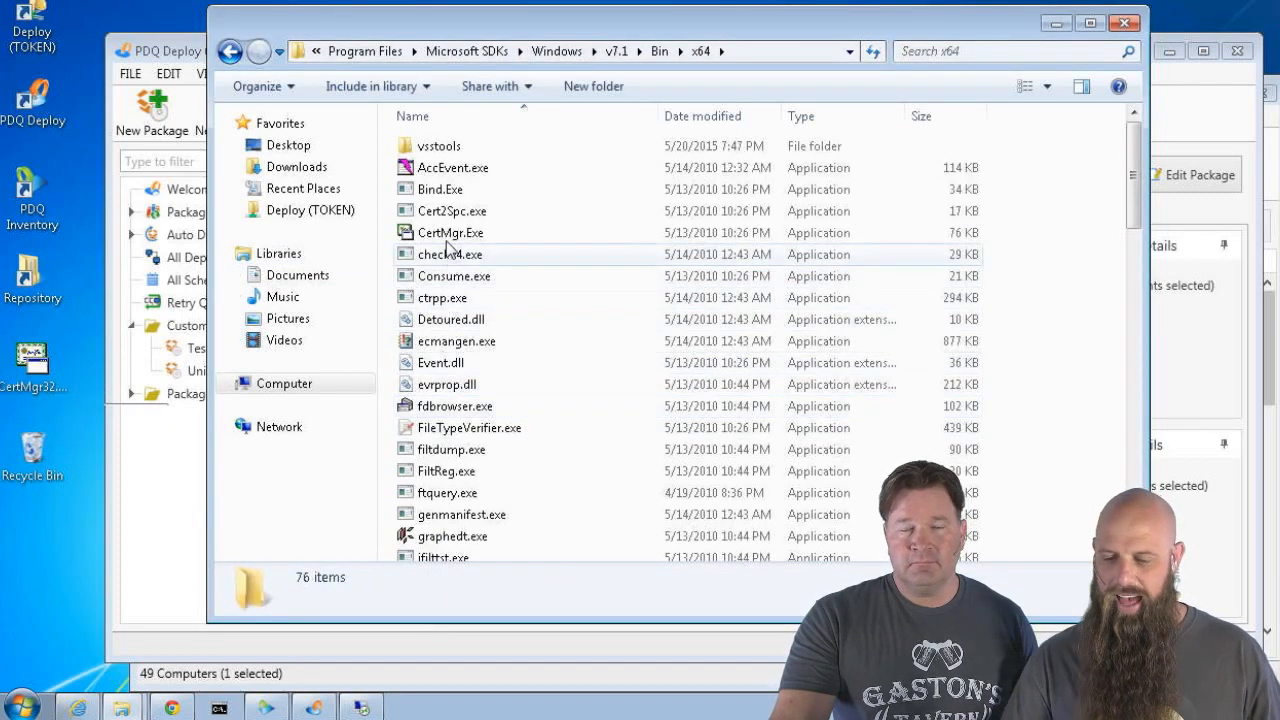
pyautogui.moveTo(443, 237); pyautogui.dragTo(43, 541)
pyautogui.click(91, 556)
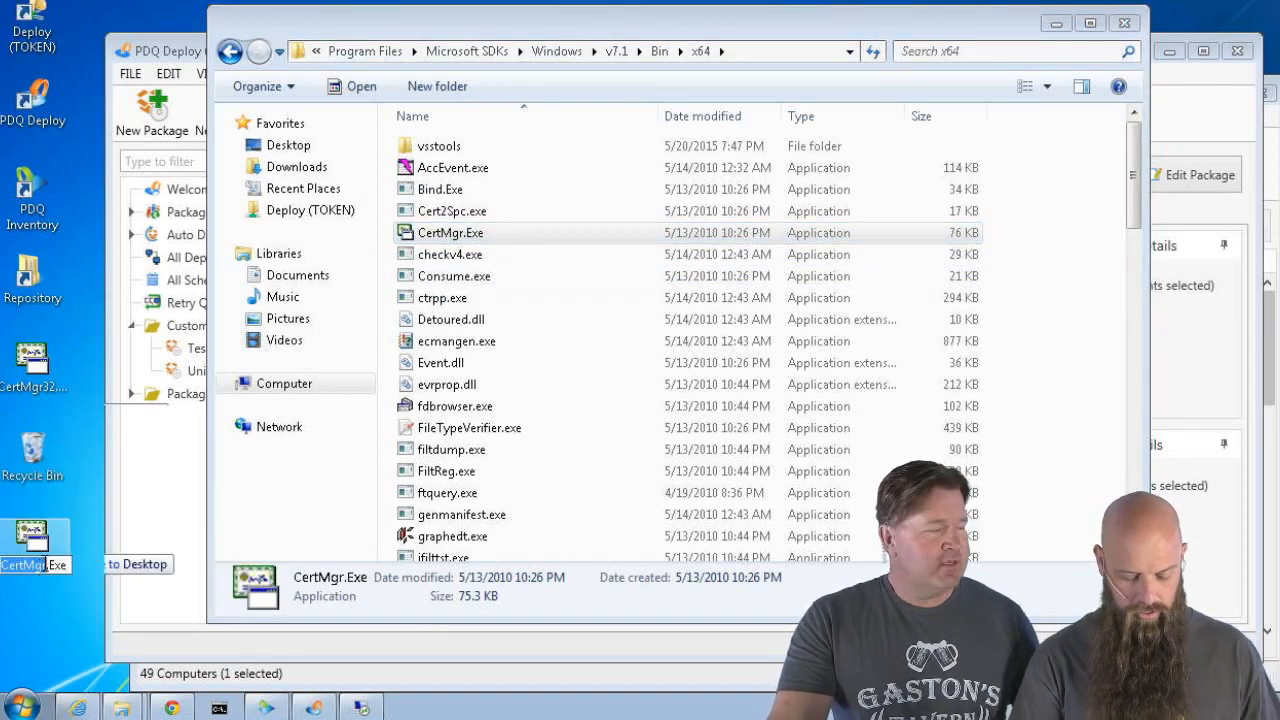
pyautogui.click(55, 564)
pyautogui.write('6')
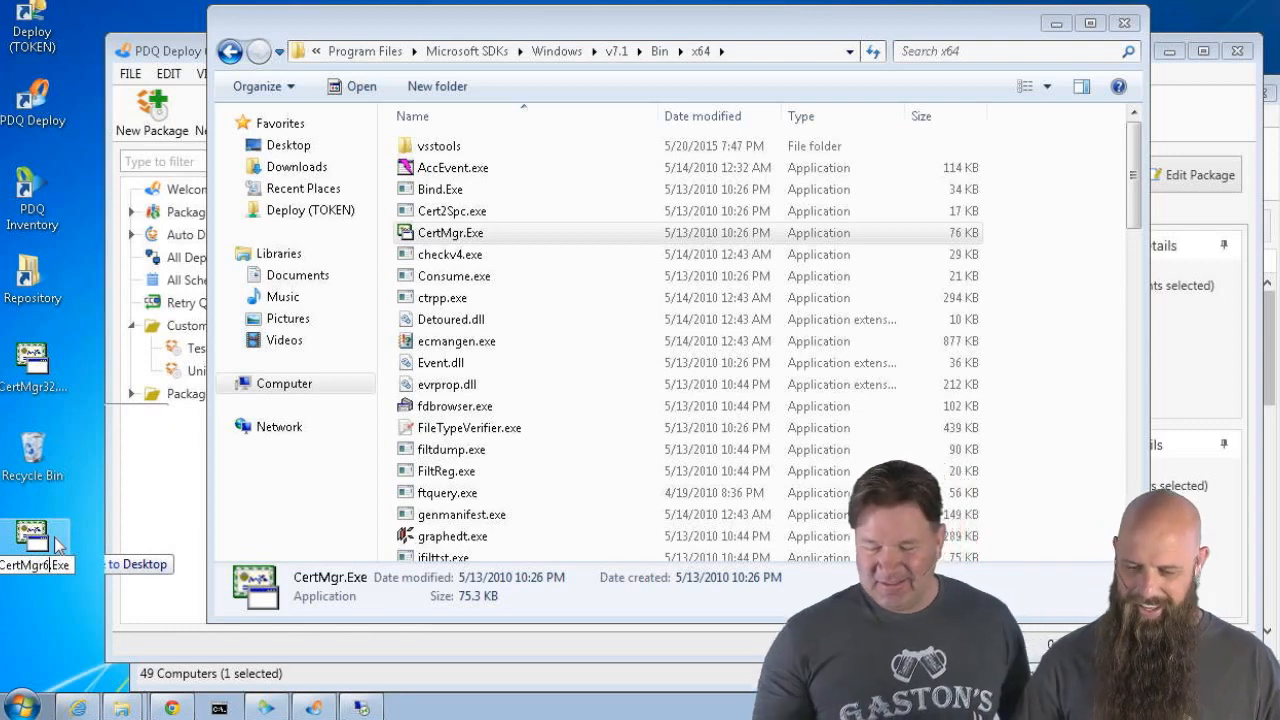
pyautogui.write('4')
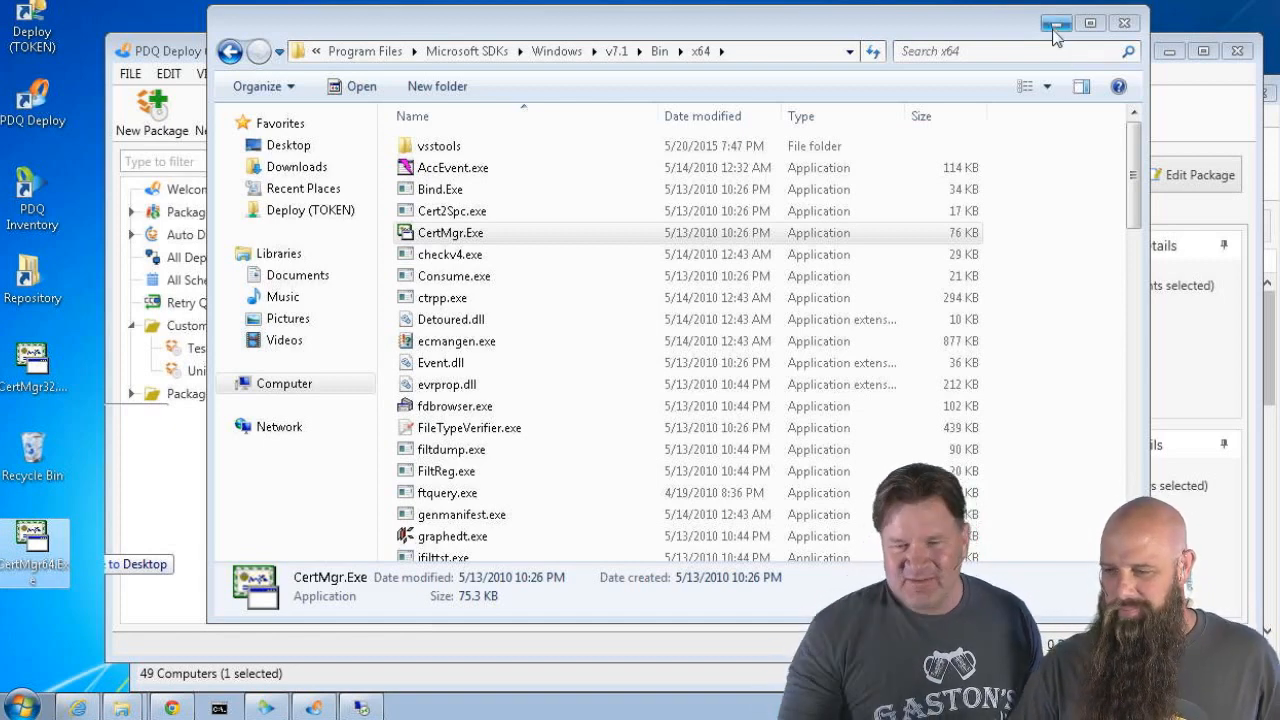
pyautogui.click(1124, 23)
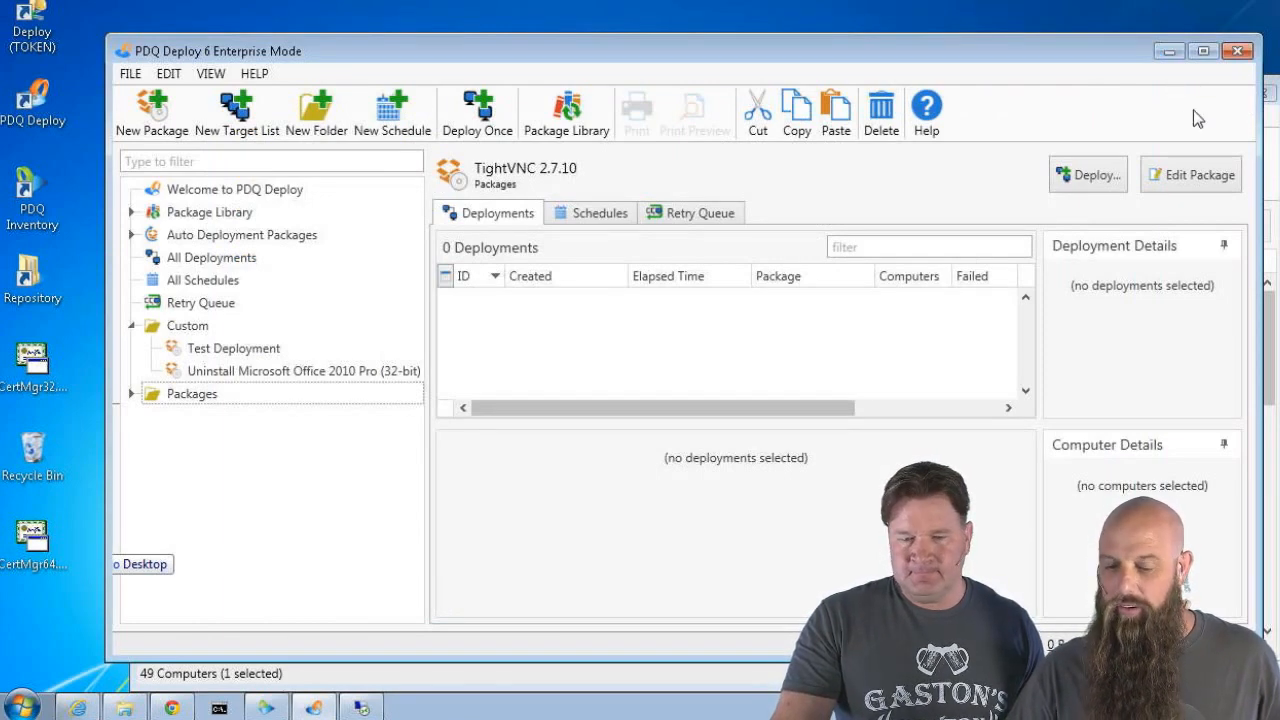
# Open the UltraVNC Addons folder and drag CertMgr32.Exe and CertMgr64.Exe from the desktop into it
pyautogui.click(125, 708)
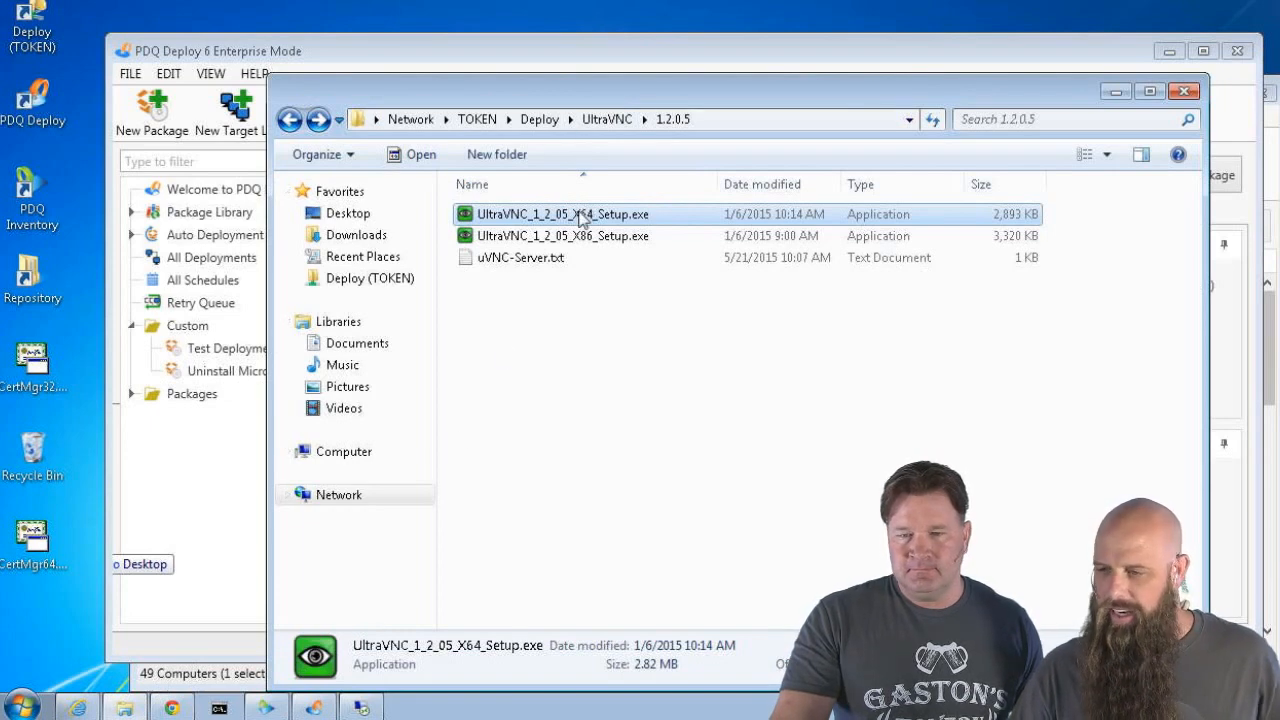
pyautogui.click(617, 120)
pyautogui.doubleClick(512, 238)
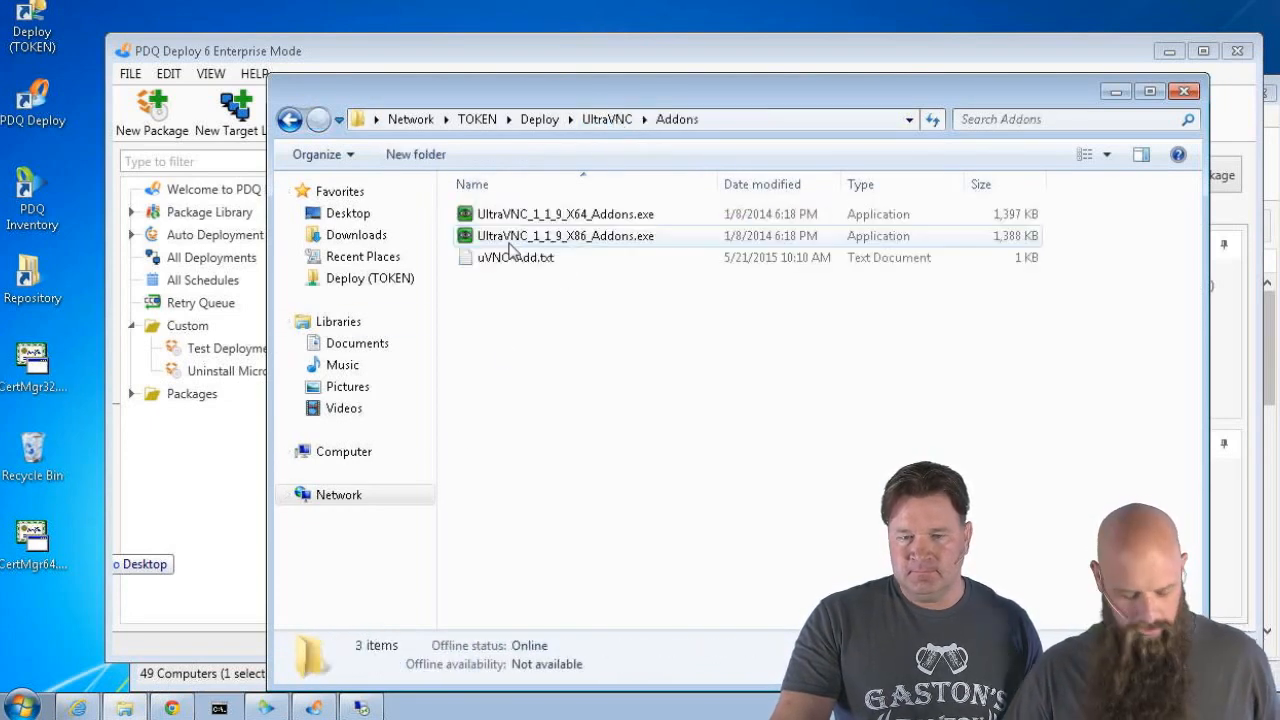
pyautogui.click(38, 360)
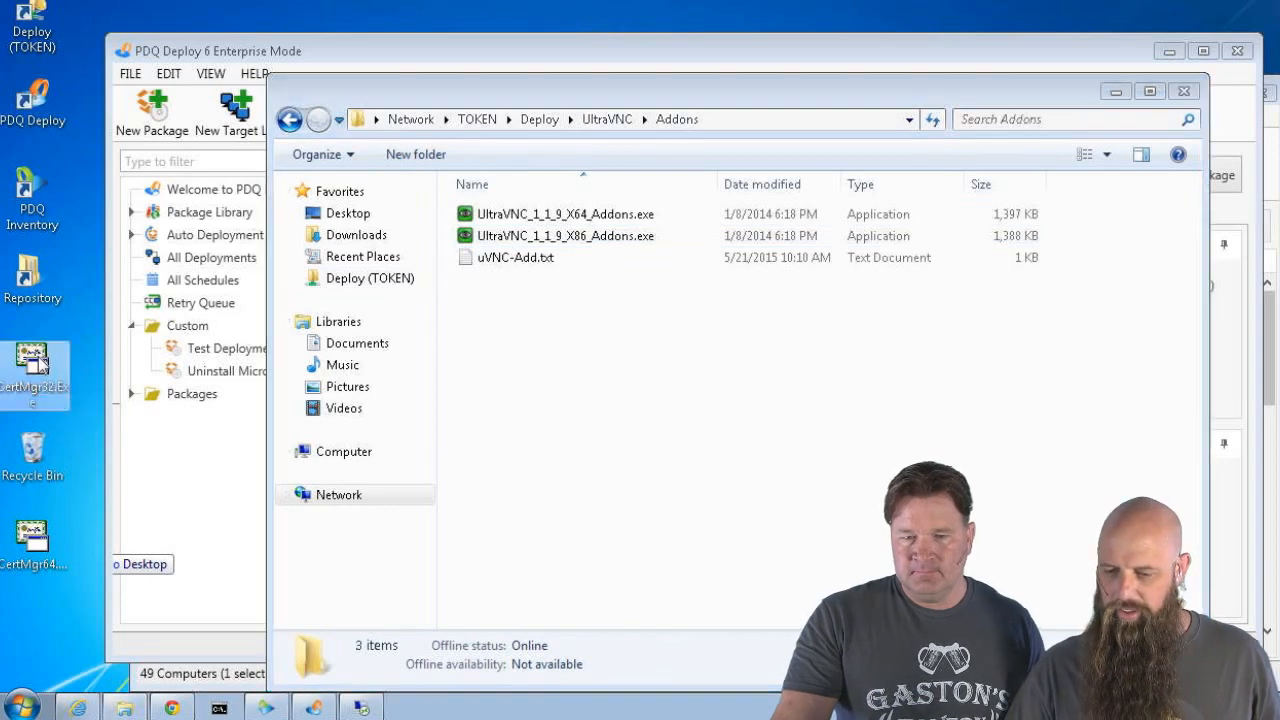
pyautogui.keyDown('ctrl'); pyautogui.click(38, 545); pyautogui.keyUp('ctrl')
pyautogui.moveTo(38, 545); pyautogui.dragTo(515, 390)
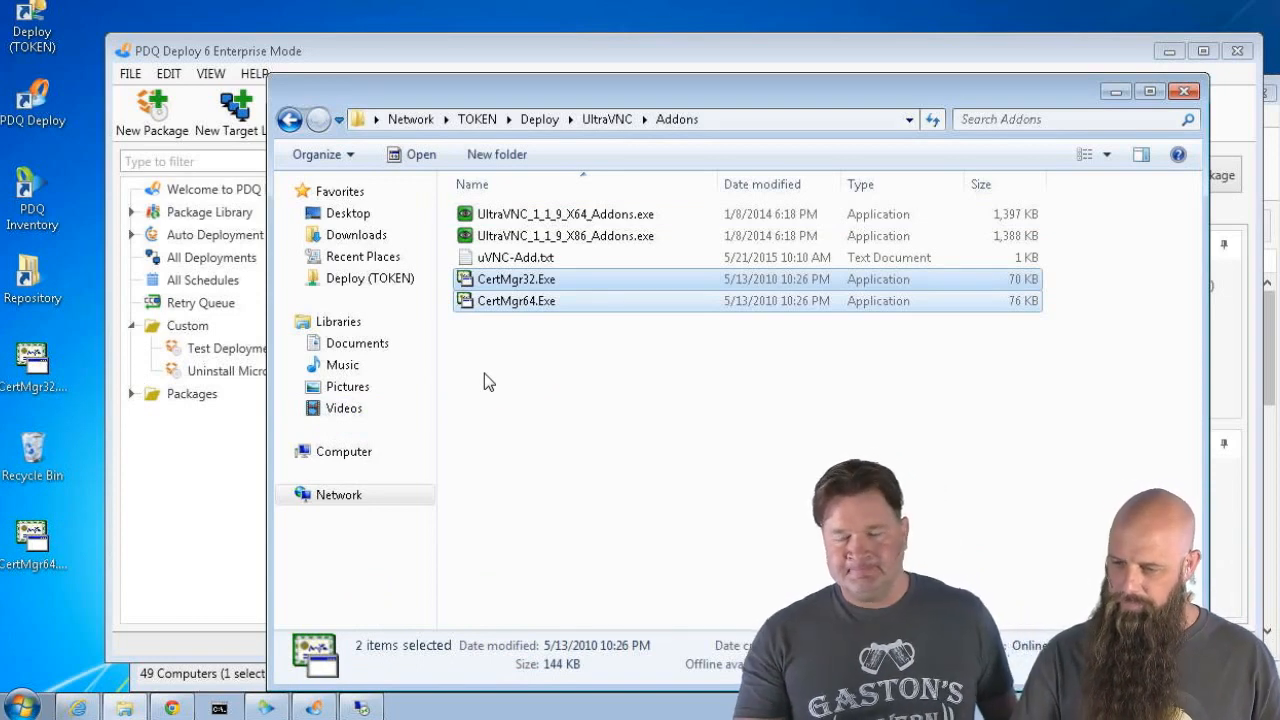
pyautogui.click(573, 412)
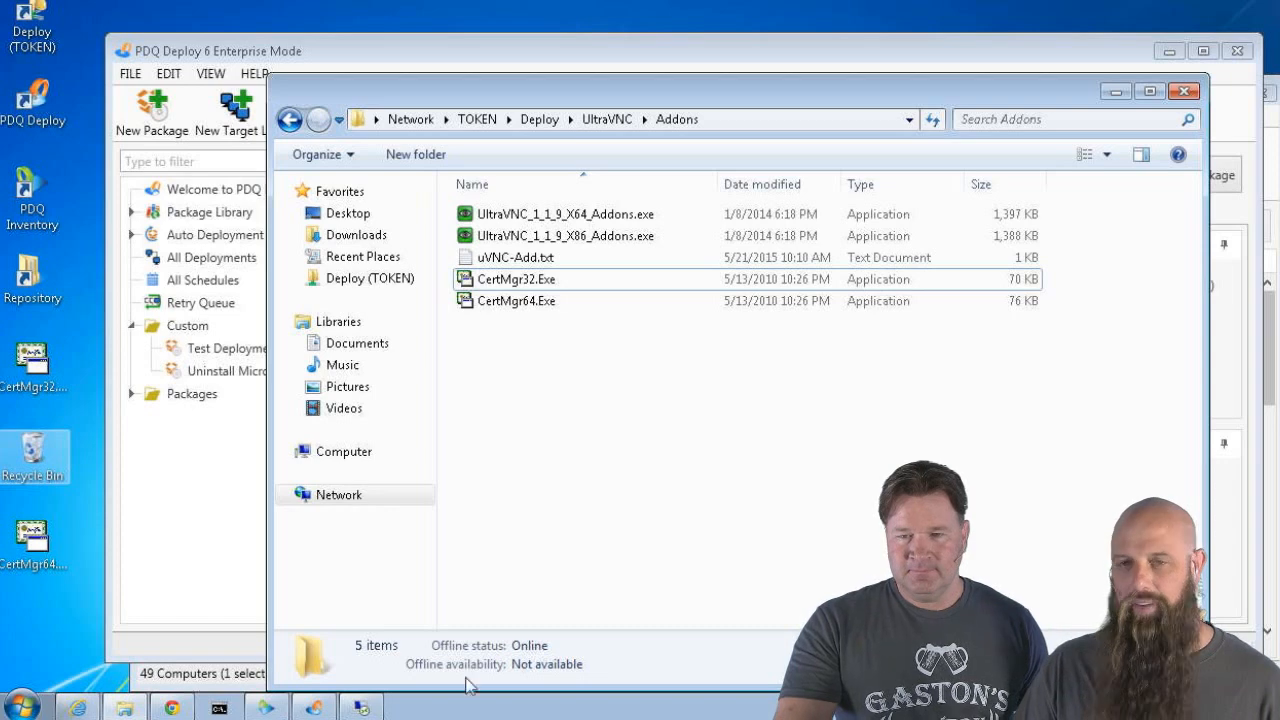
# Switch to the remote desktop session and bring its Downloads Explorer window forward
pyautogui.click(361, 708)
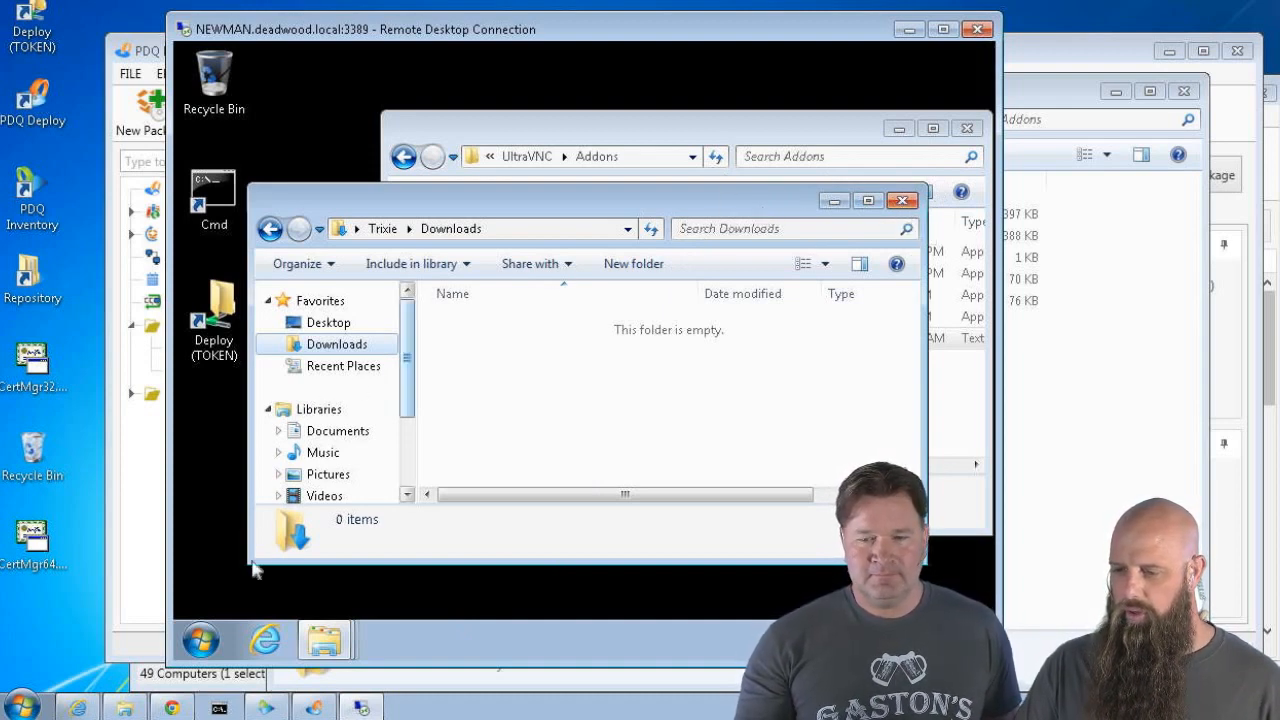
pyautogui.click(201, 640)
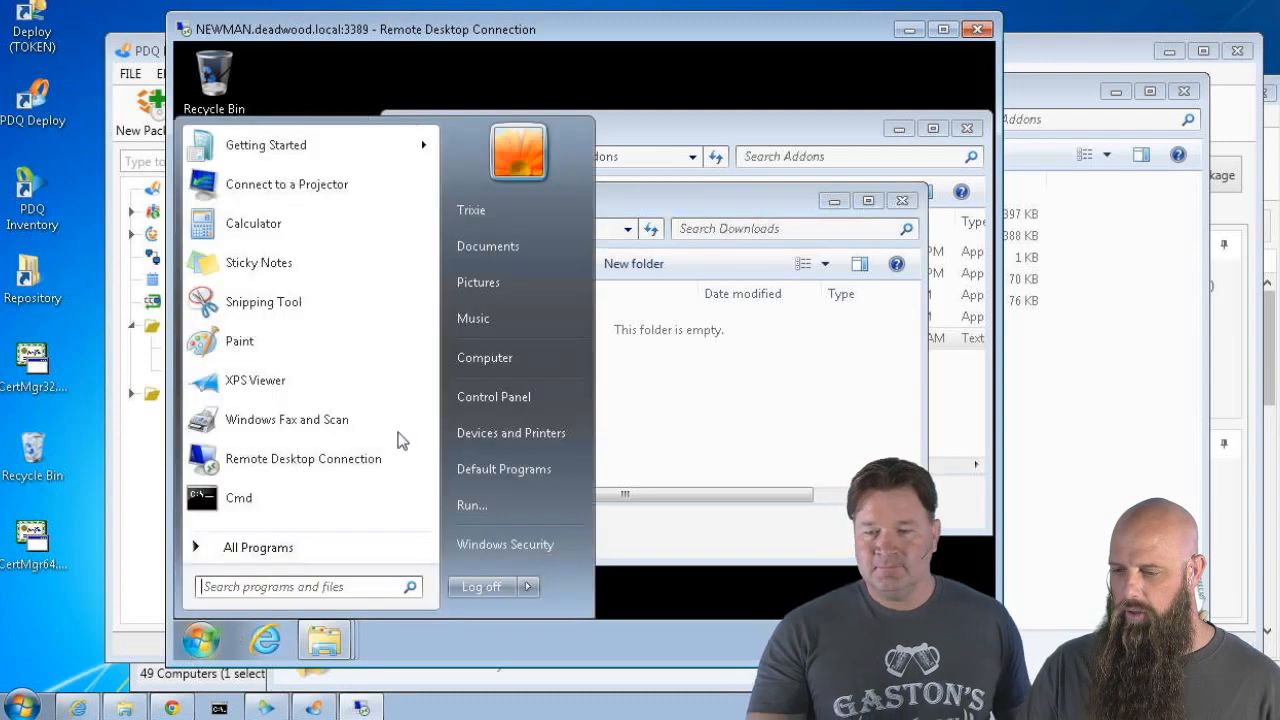
pyautogui.rightClick(486, 360)
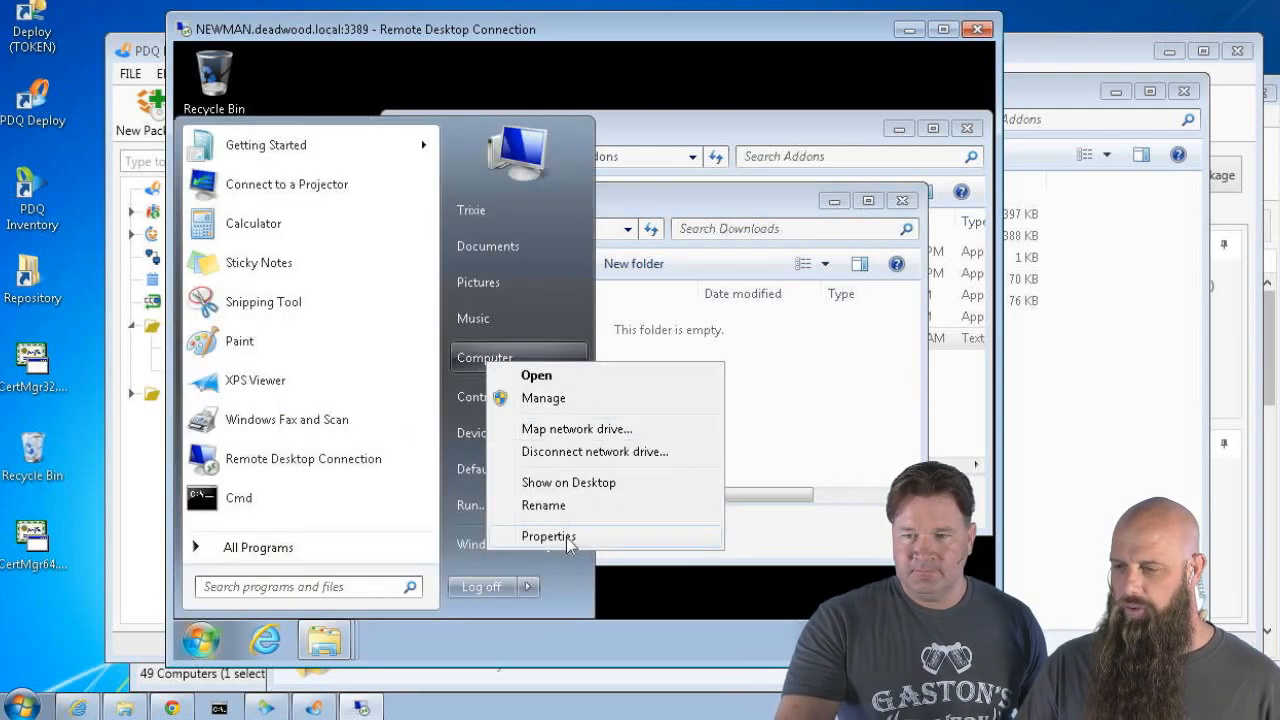
pyautogui.click(666, 151)
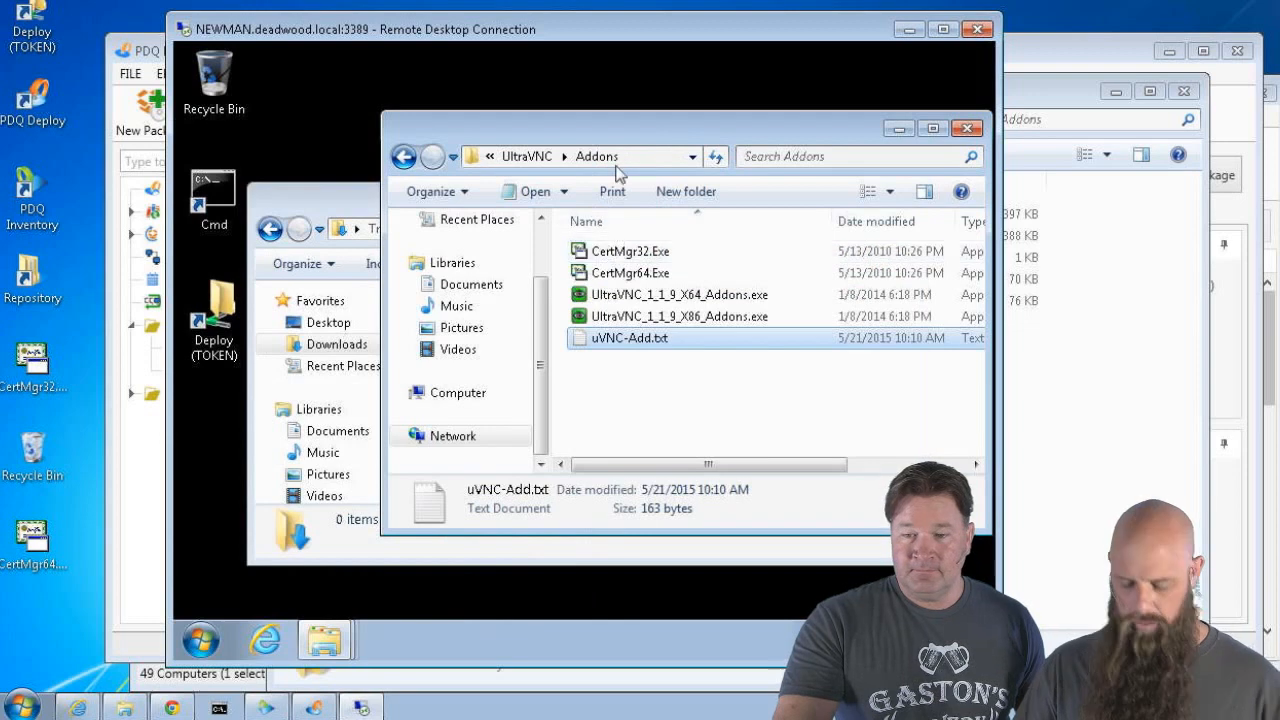
pyautogui.click(366, 216)
# Navigate to C:\Program Files\uvnc bvba\UltraVNC\driver\driver to show the mv2 driver files
pyautogui.click(514, 231)
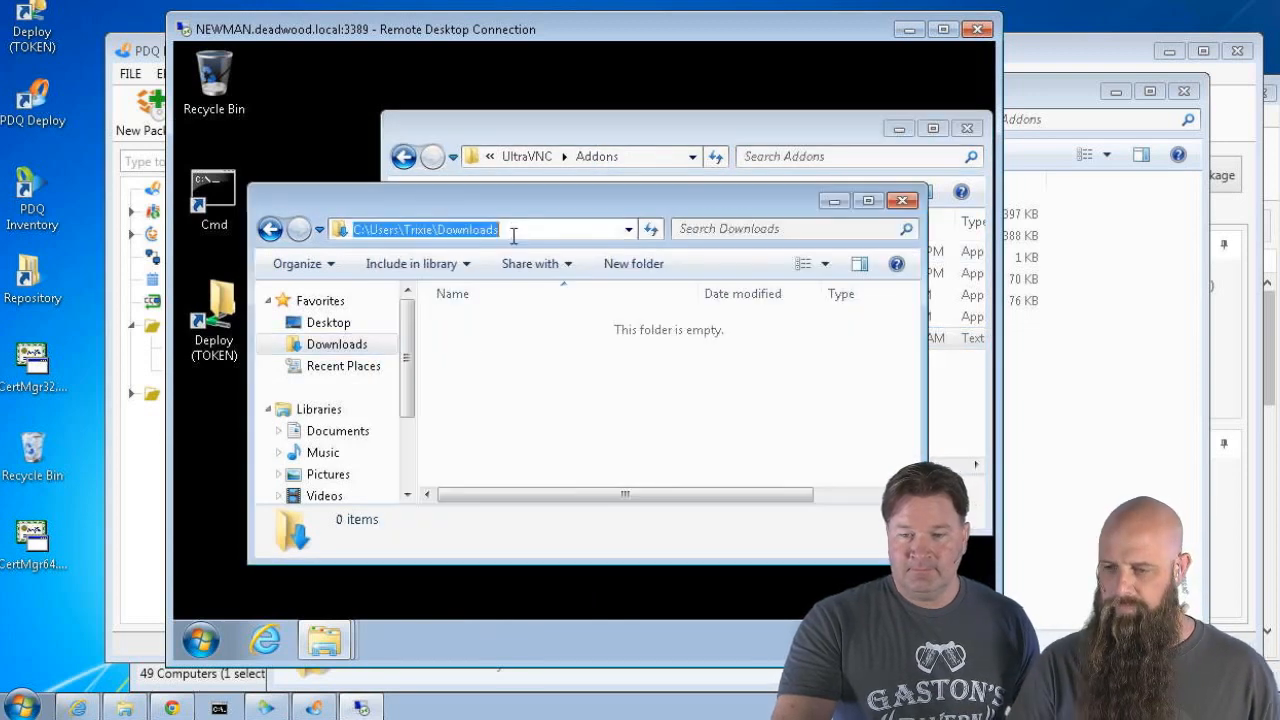
pyautogui.write('c:\\pr')
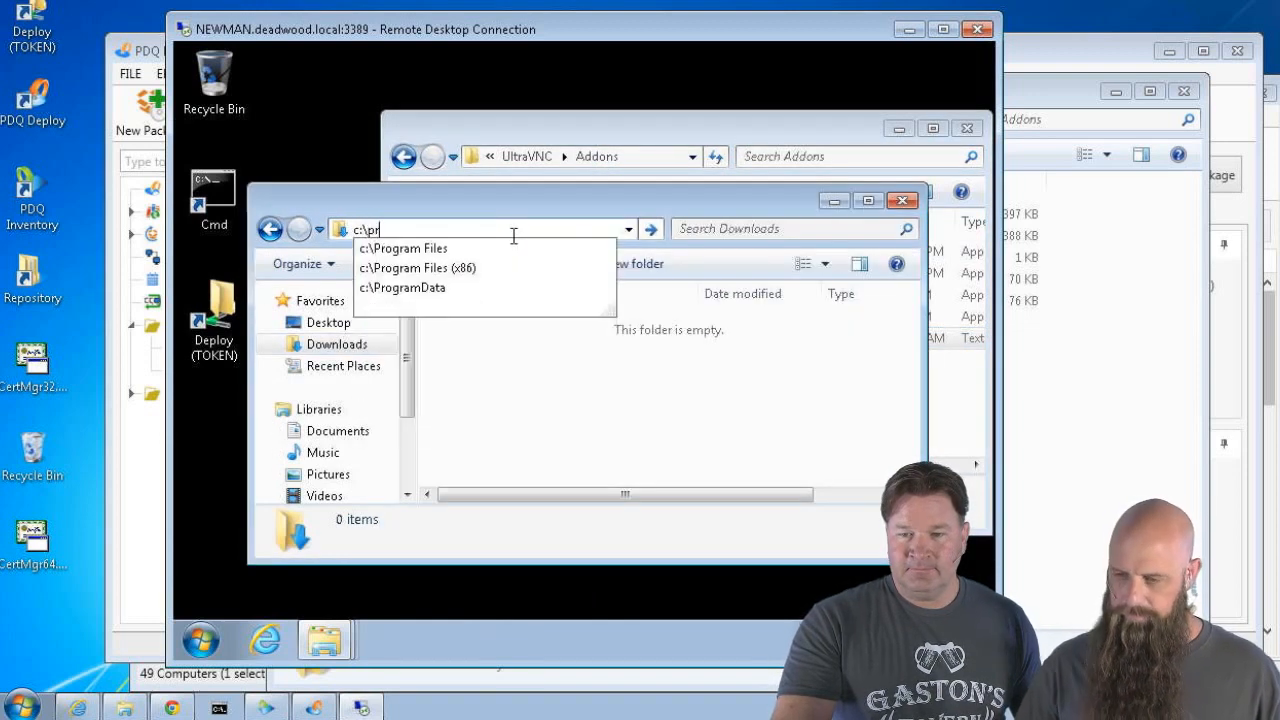
pyautogui.press('Down')
pyautogui.press('Return')
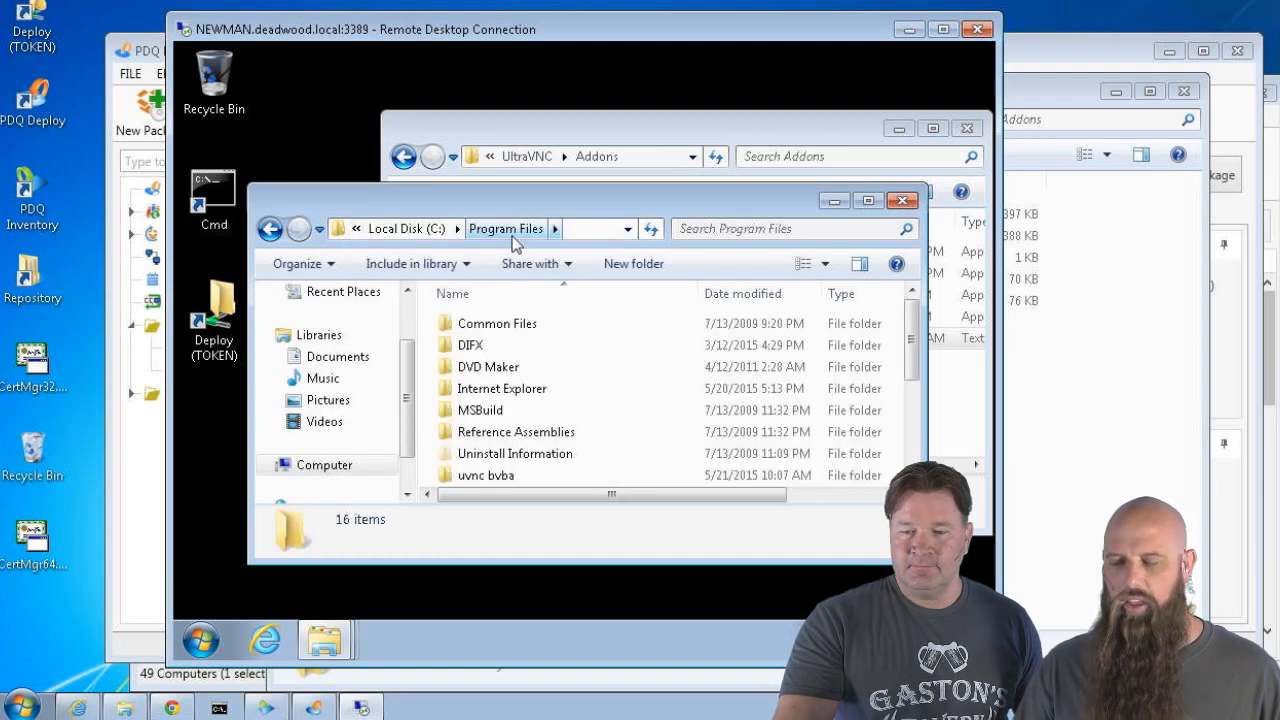
pyautogui.doubleClick(513, 481)
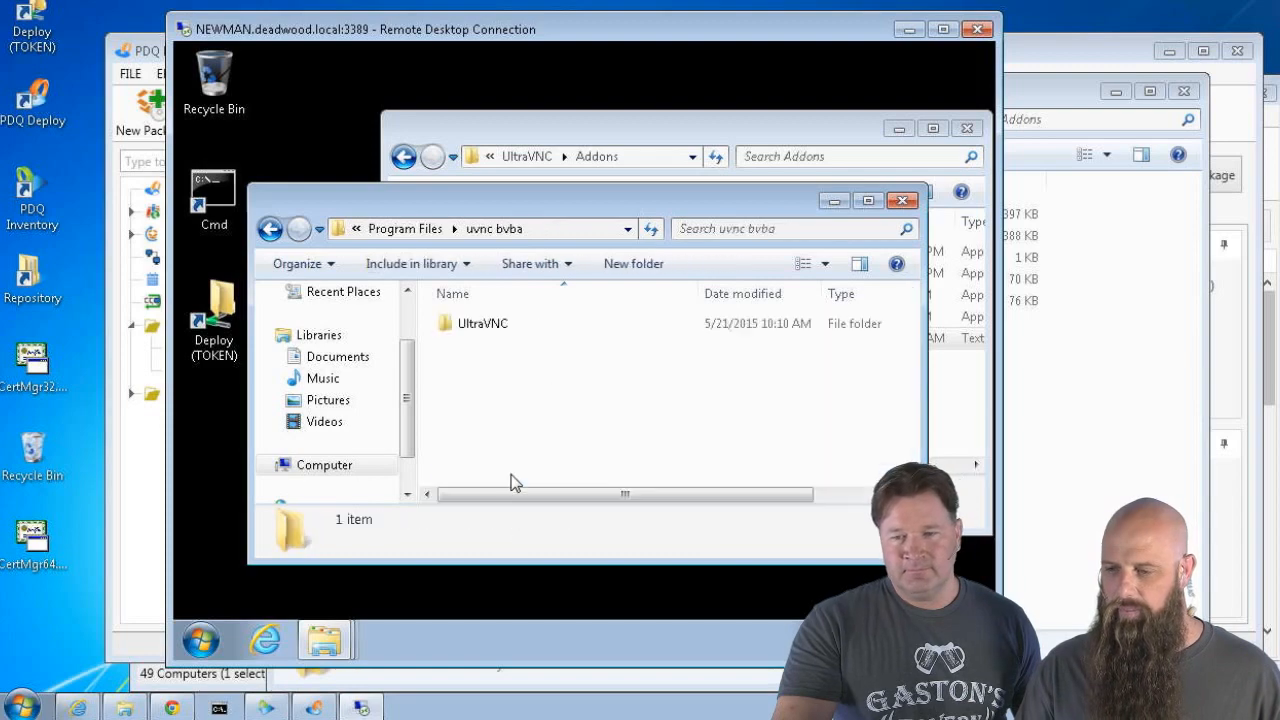
pyautogui.doubleClick(479, 332)
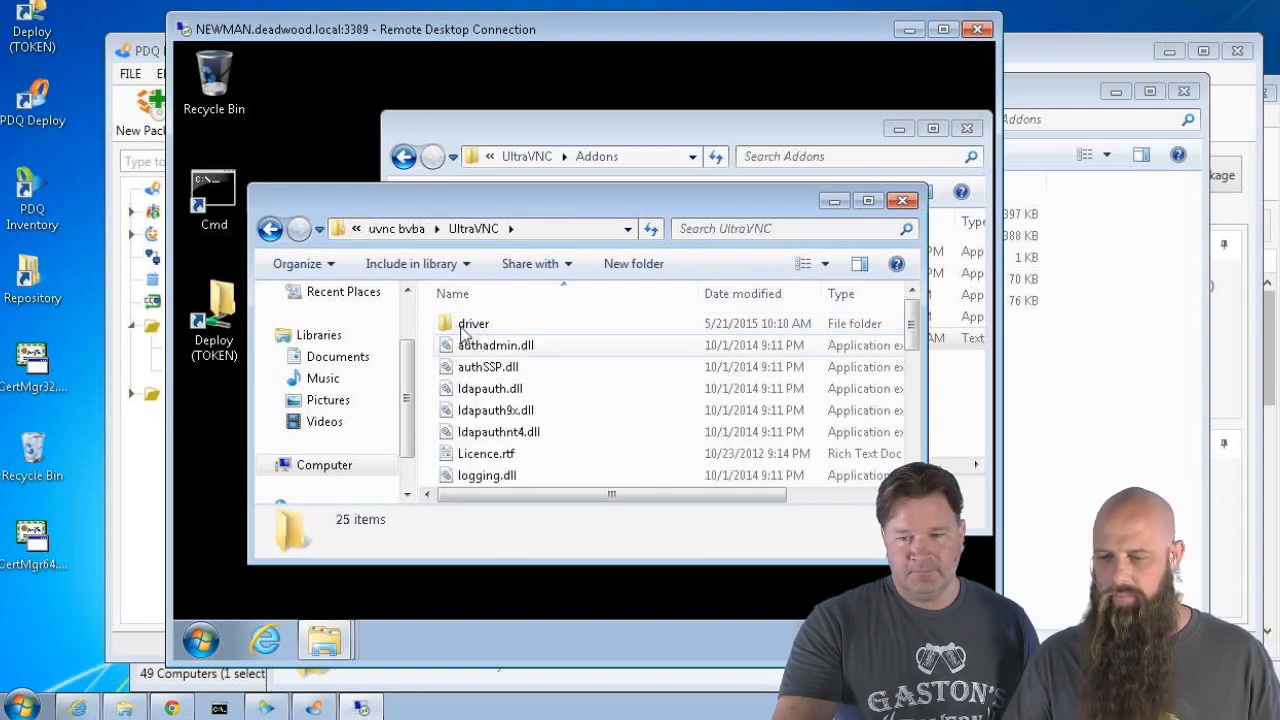
pyautogui.doubleClick(462, 325)
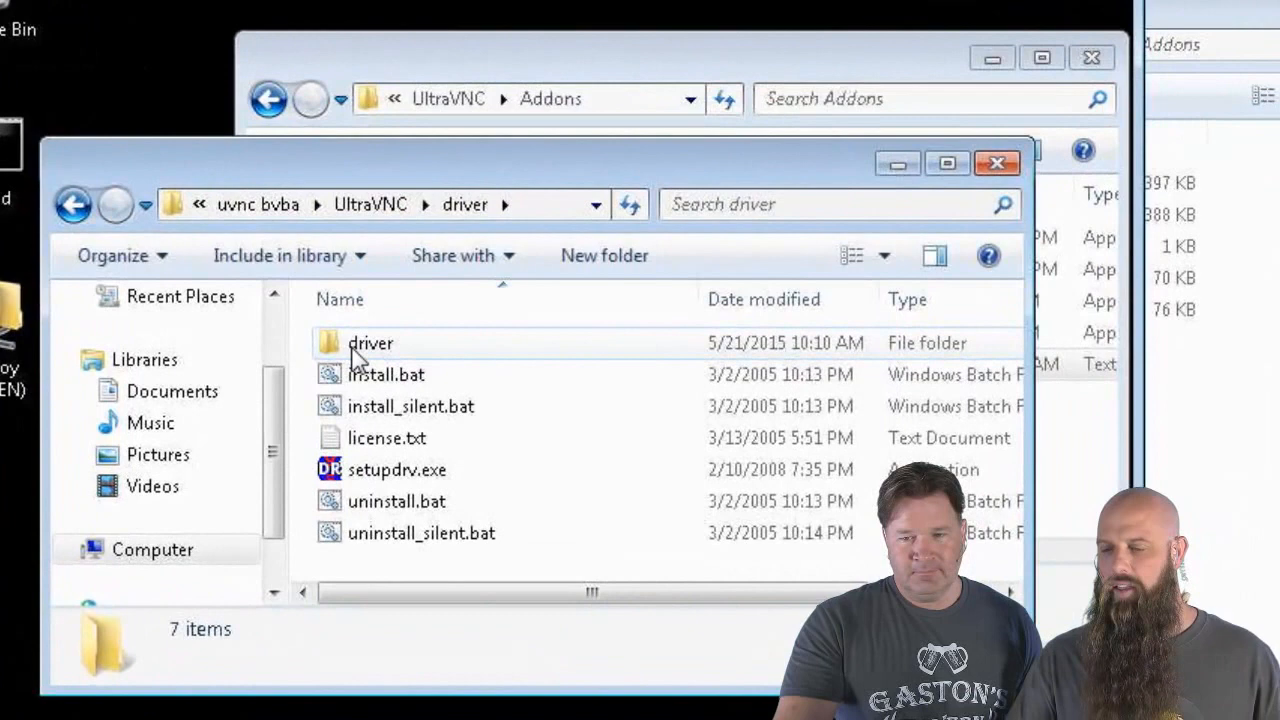
pyautogui.doubleClick(362, 345)
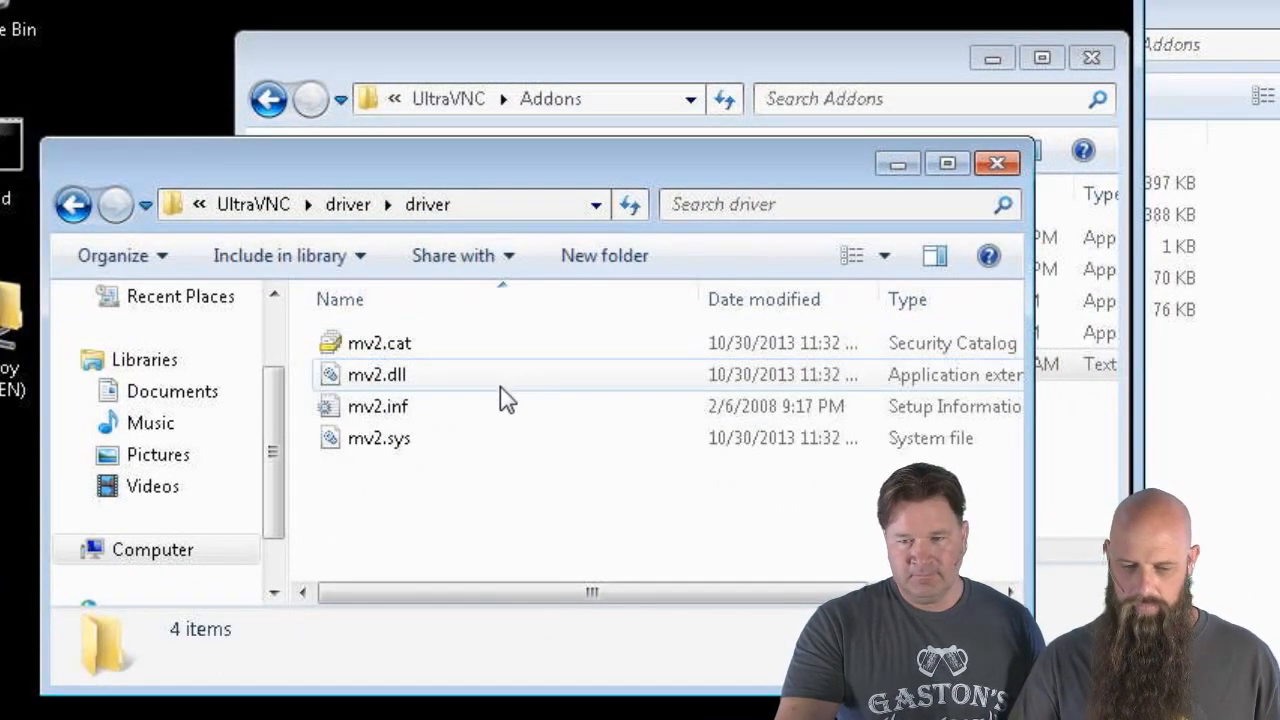
# From mv2.cat's Properties, view the uvnc bvba signature's certificate details and choose Copy to File
pyautogui.click(380, 345)
pyautogui.rightClick(380, 345)
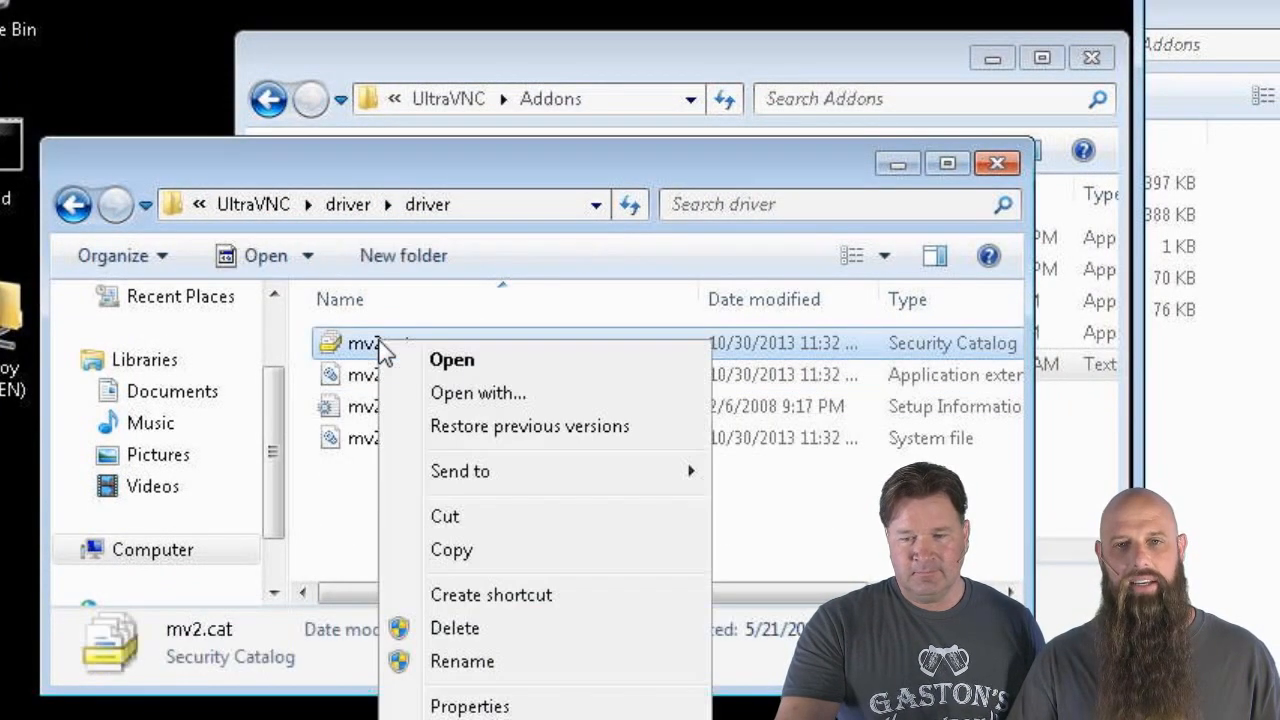
pyautogui.click(519, 708)
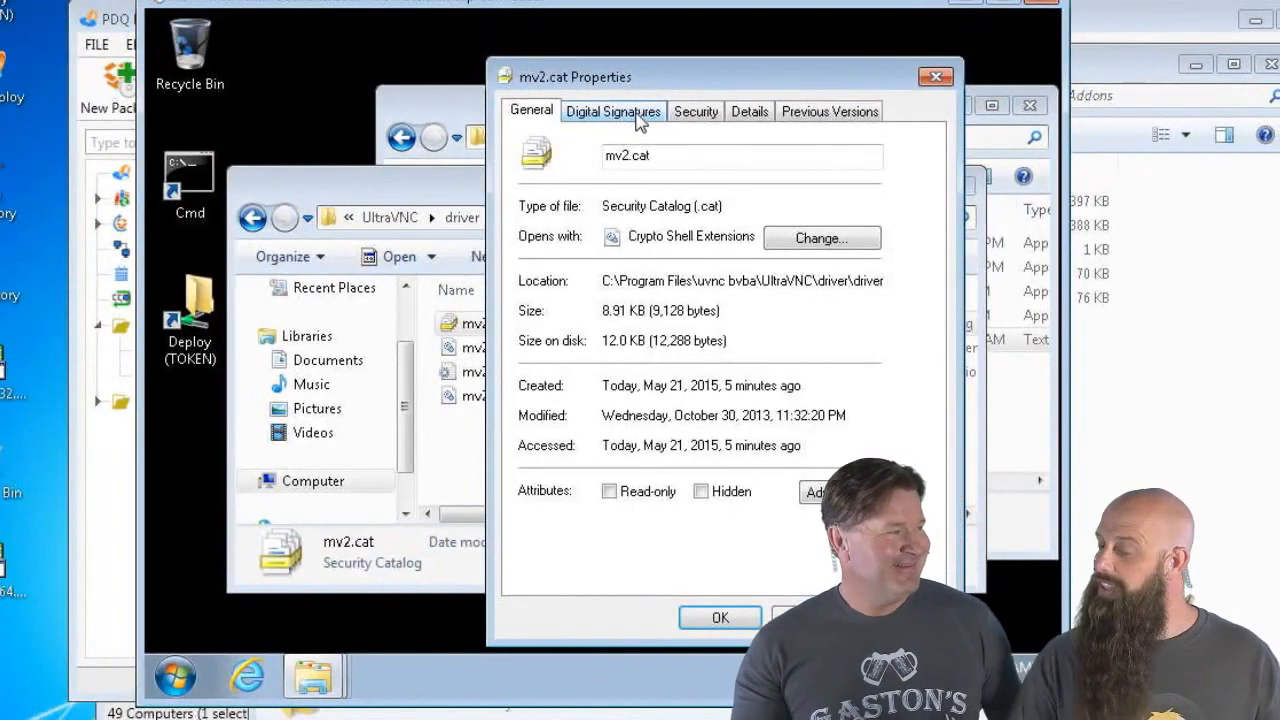
pyautogui.click(638, 118)
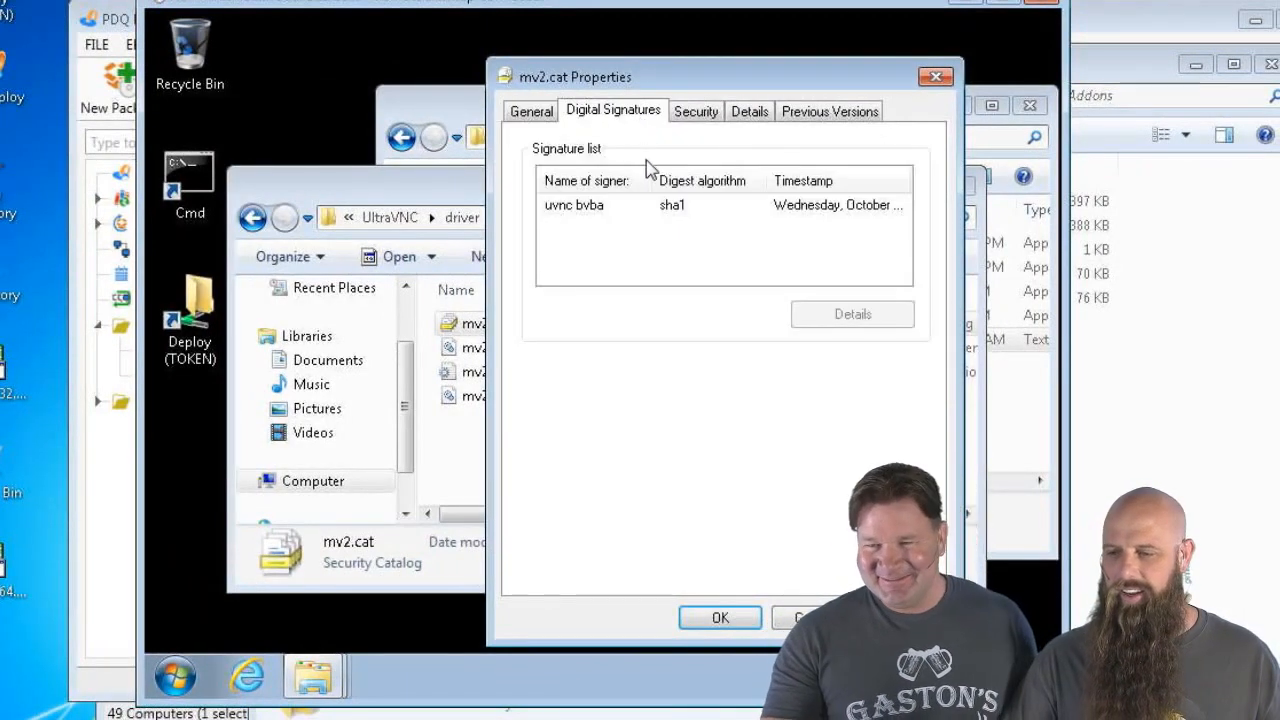
pyautogui.click(586, 219)
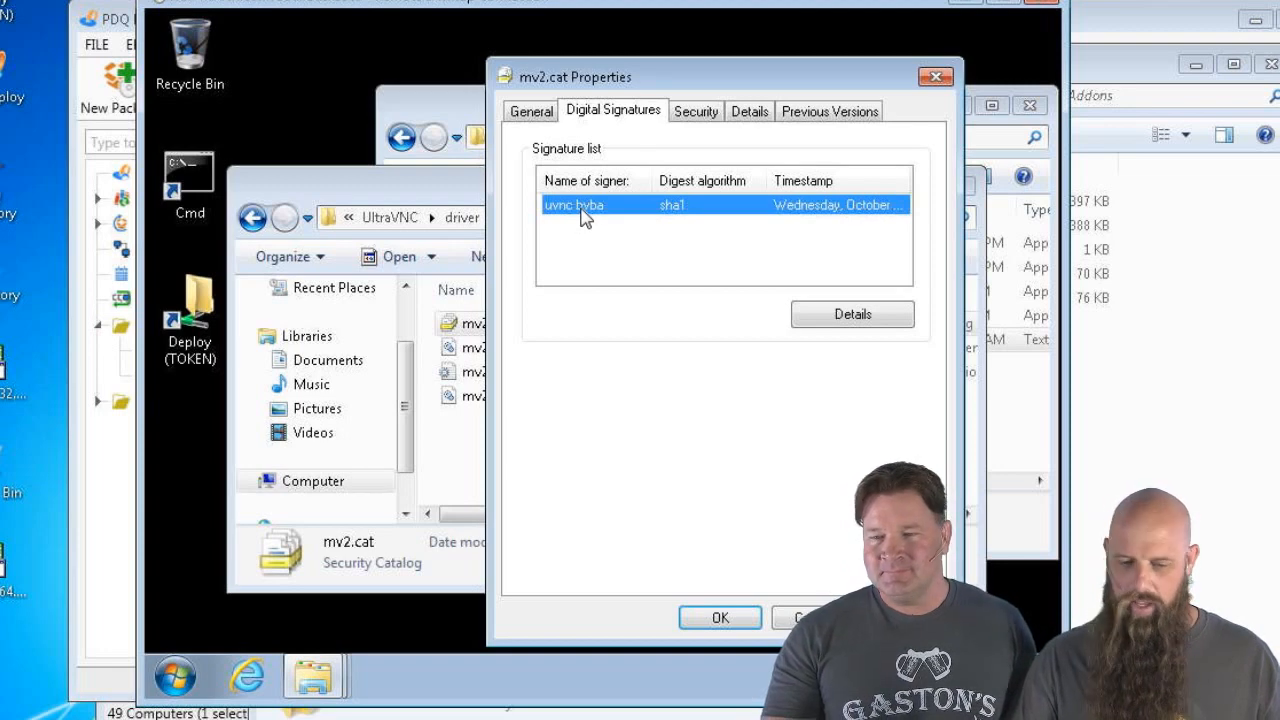
pyautogui.click(806, 325)
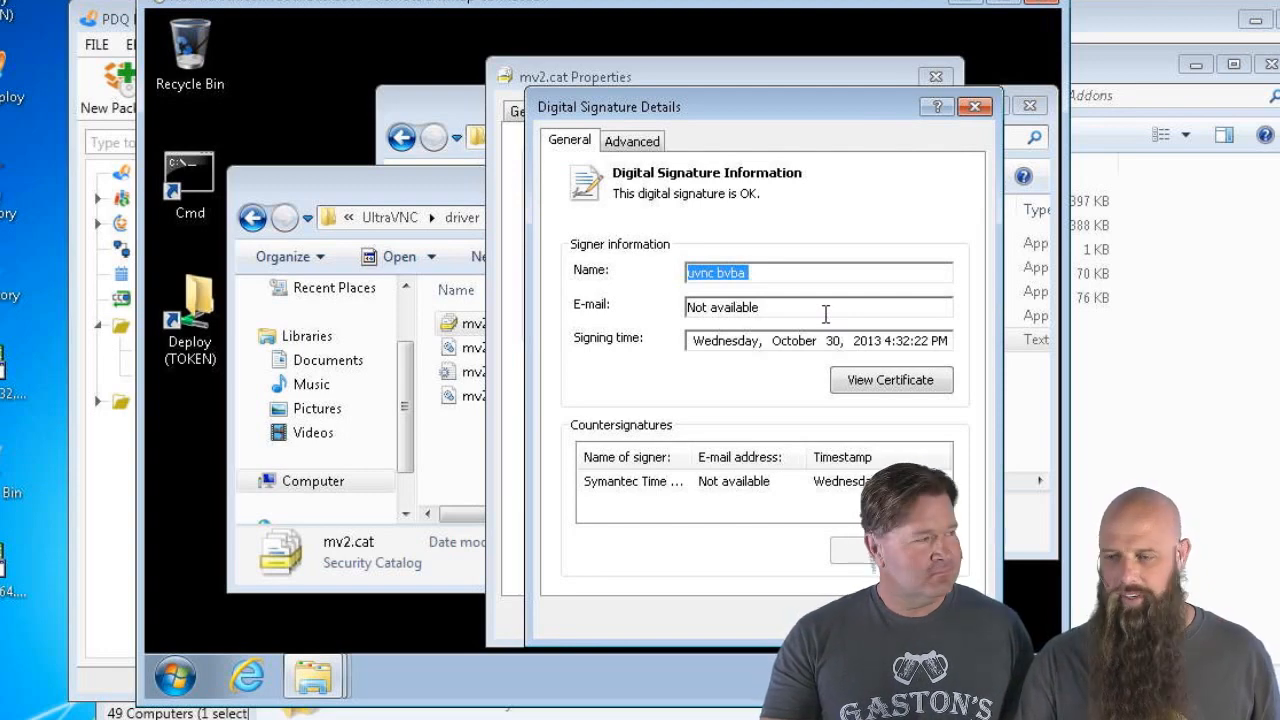
pyautogui.click(890, 388)
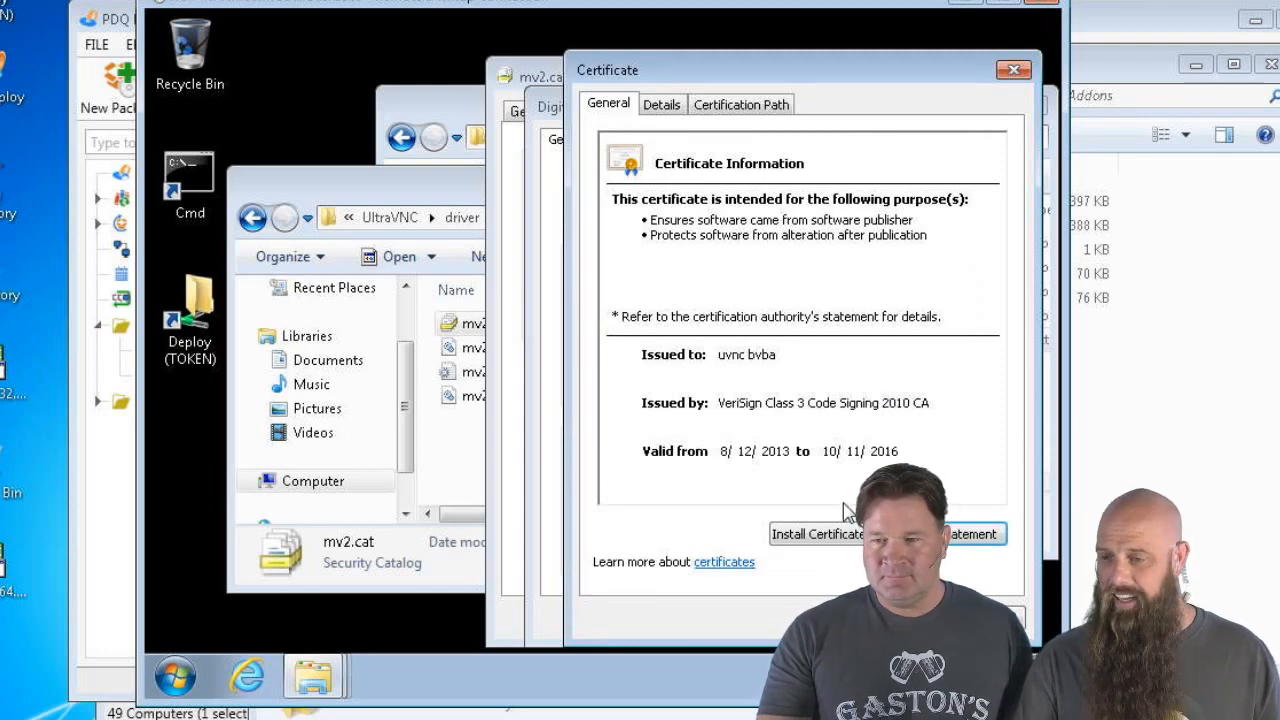
pyautogui.click(679, 117)
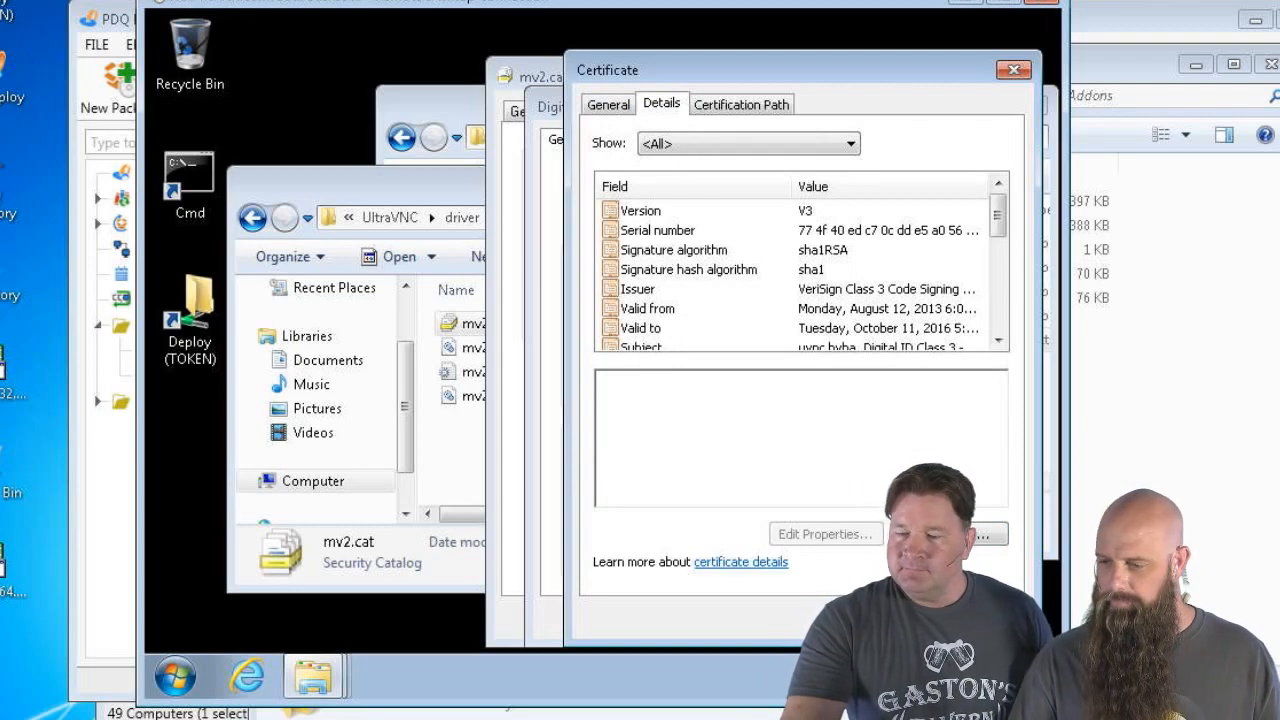
pyautogui.click(945, 534)
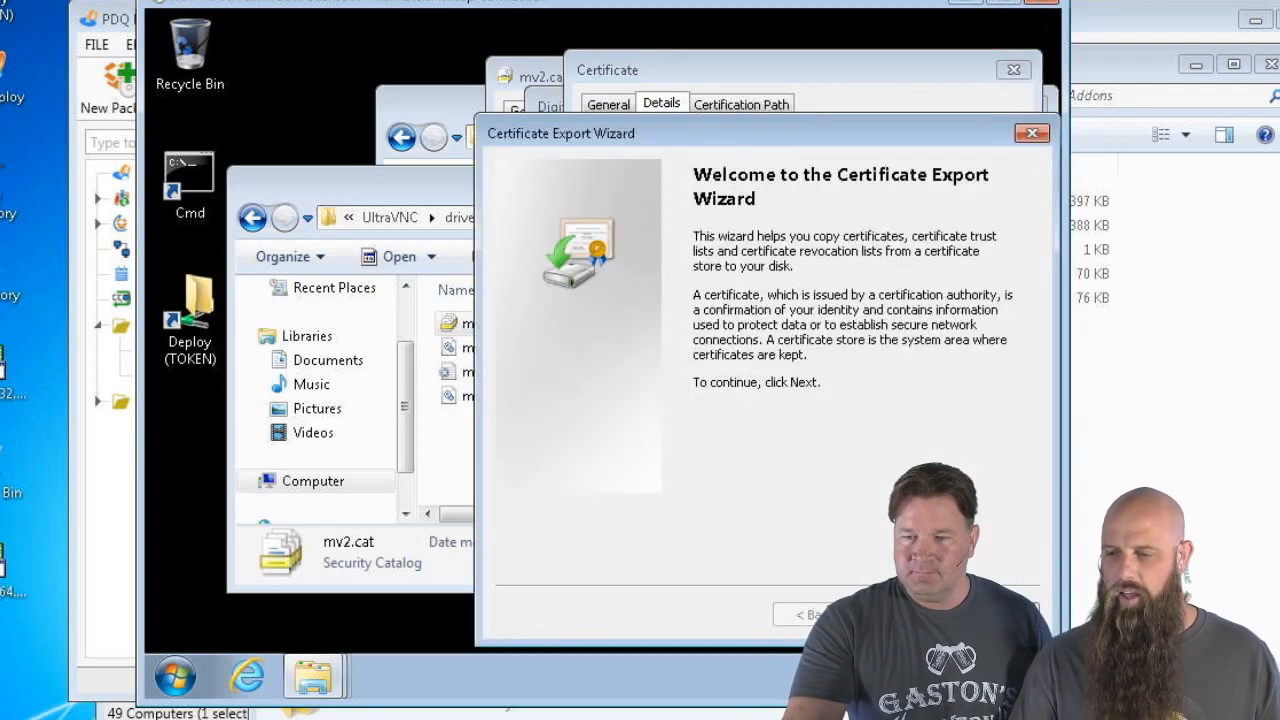
# Keep DER encoded binary format and name the export file uvncx64 on the Deploy share
pyautogui.click(900, 615)
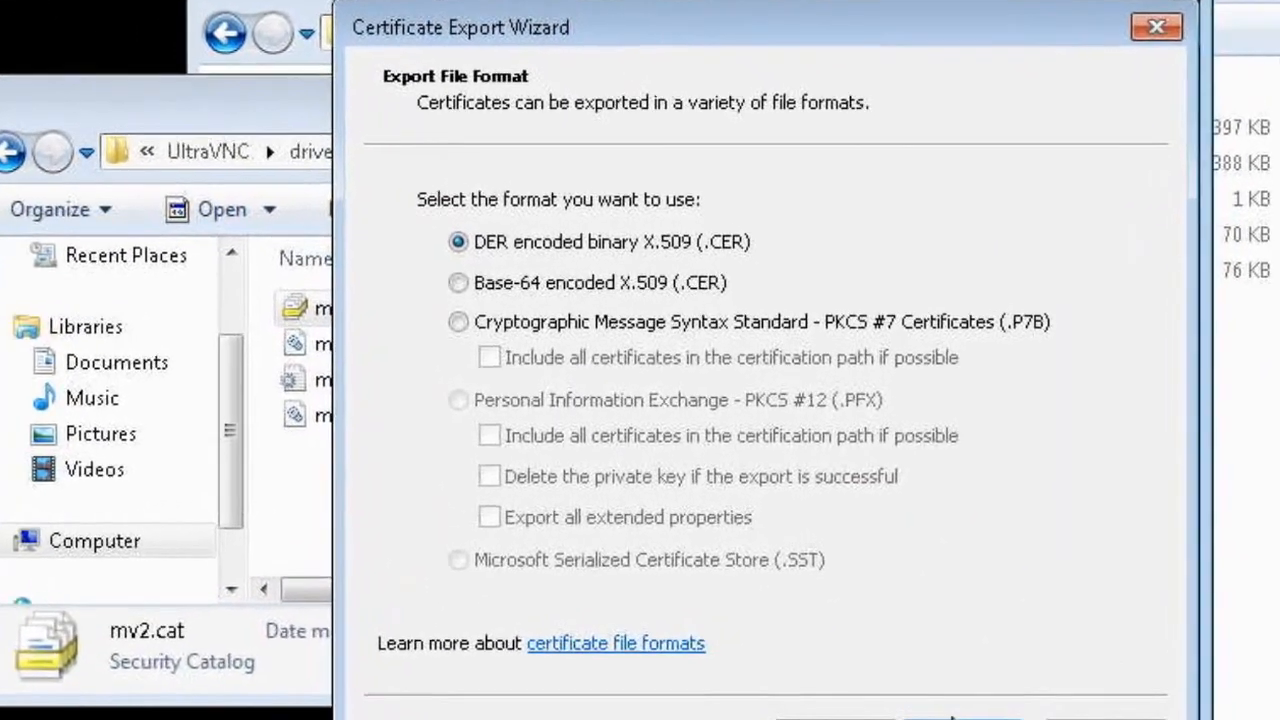
pyautogui.click(970, 679)
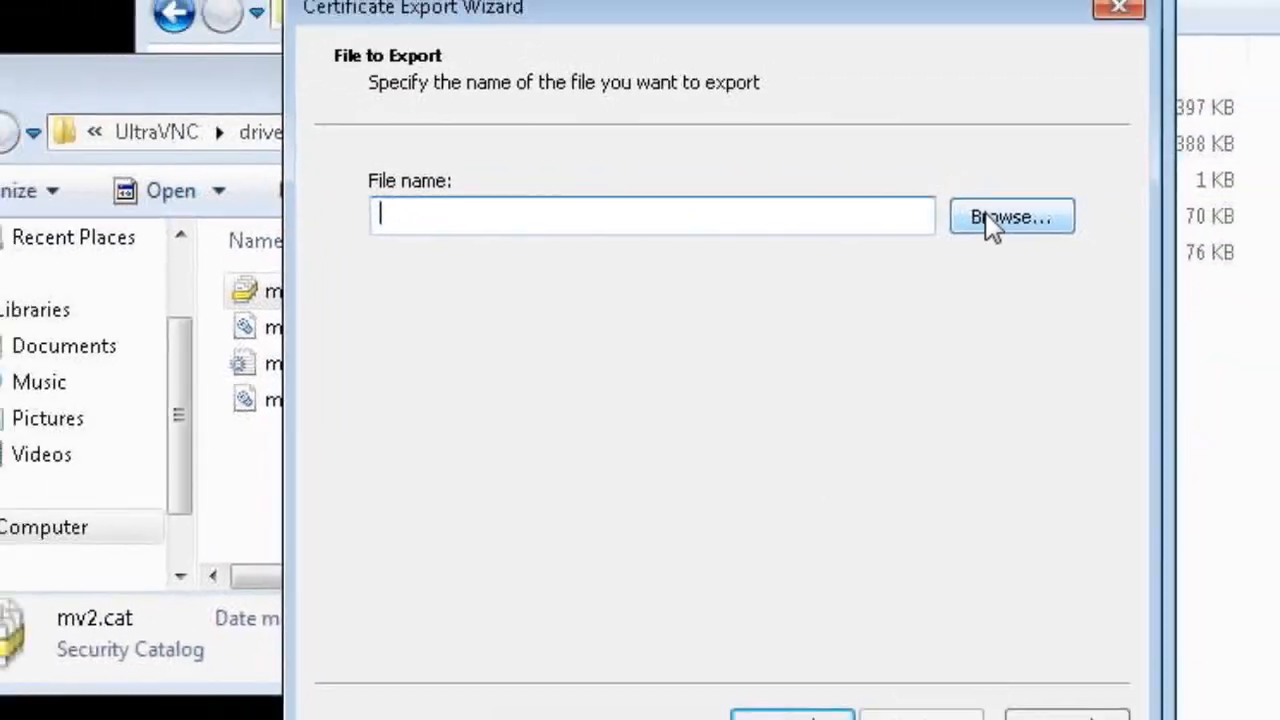
pyautogui.click(1022, 172)
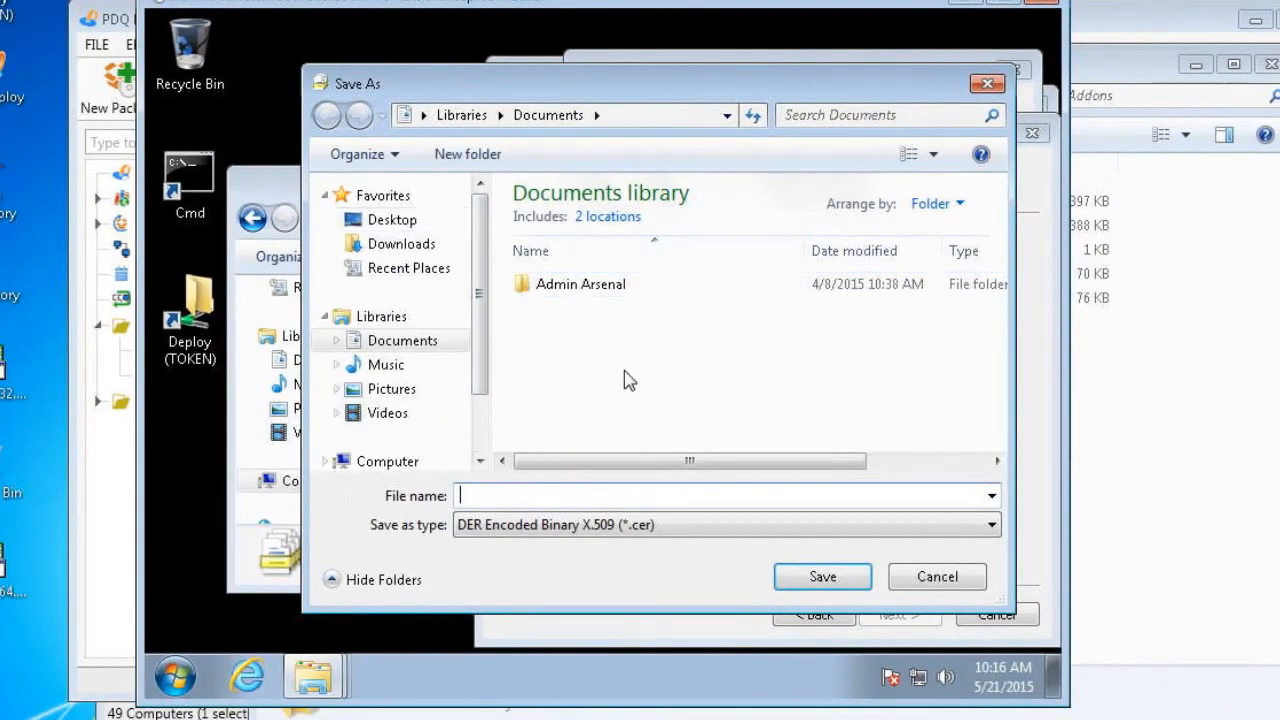
pyautogui.click(391, 220)
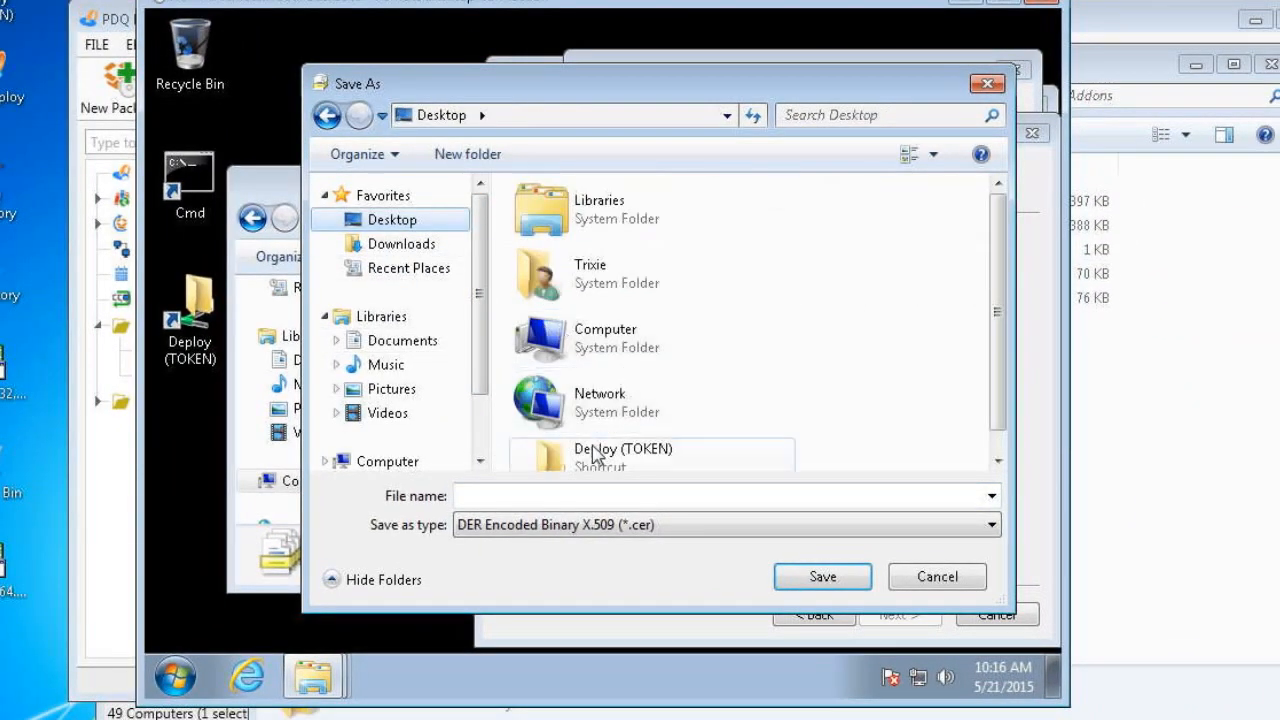
pyautogui.doubleClick(595, 455)
pyautogui.scroll(-5, 572, 395)
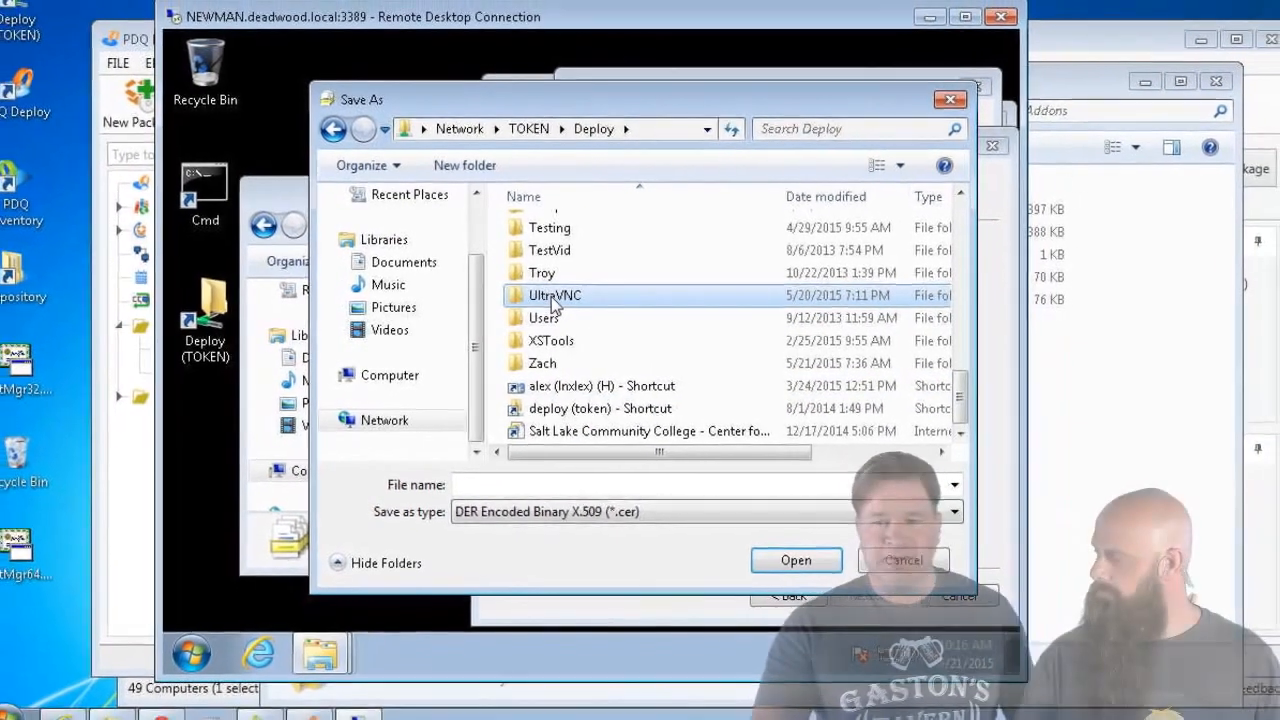
pyautogui.doubleClick(564, 293)
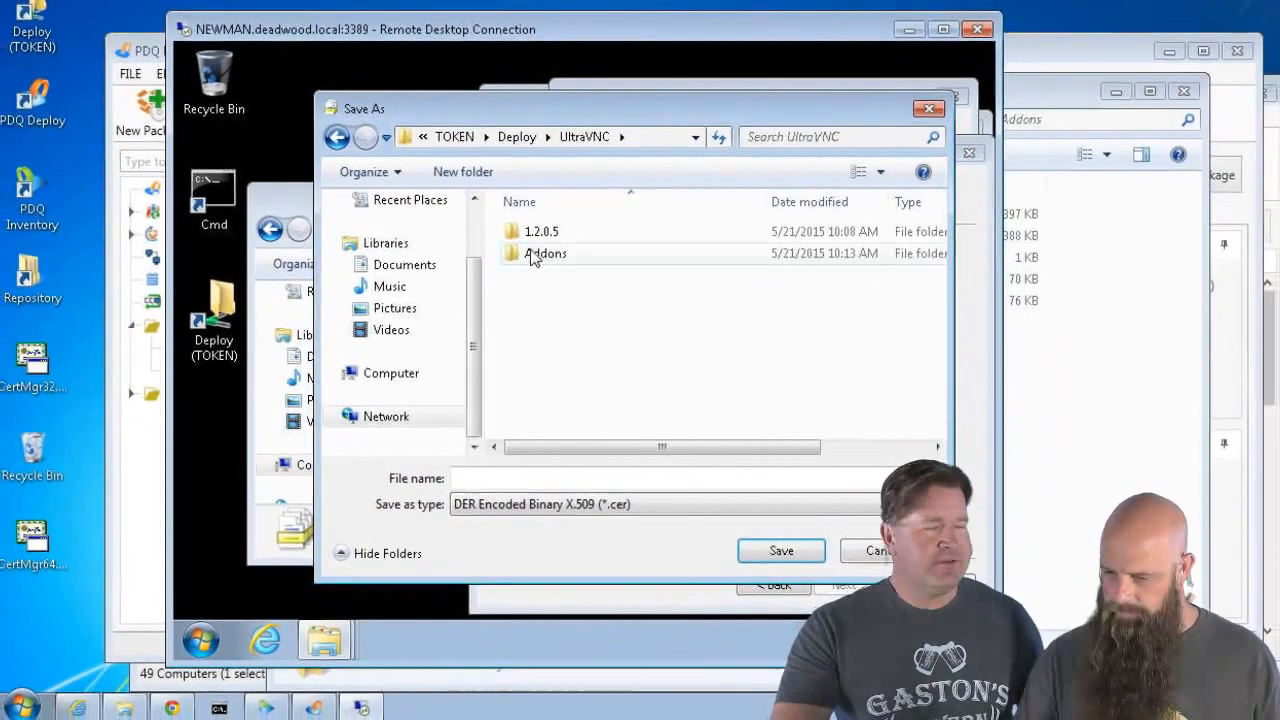
pyautogui.doubleClick(552, 220)
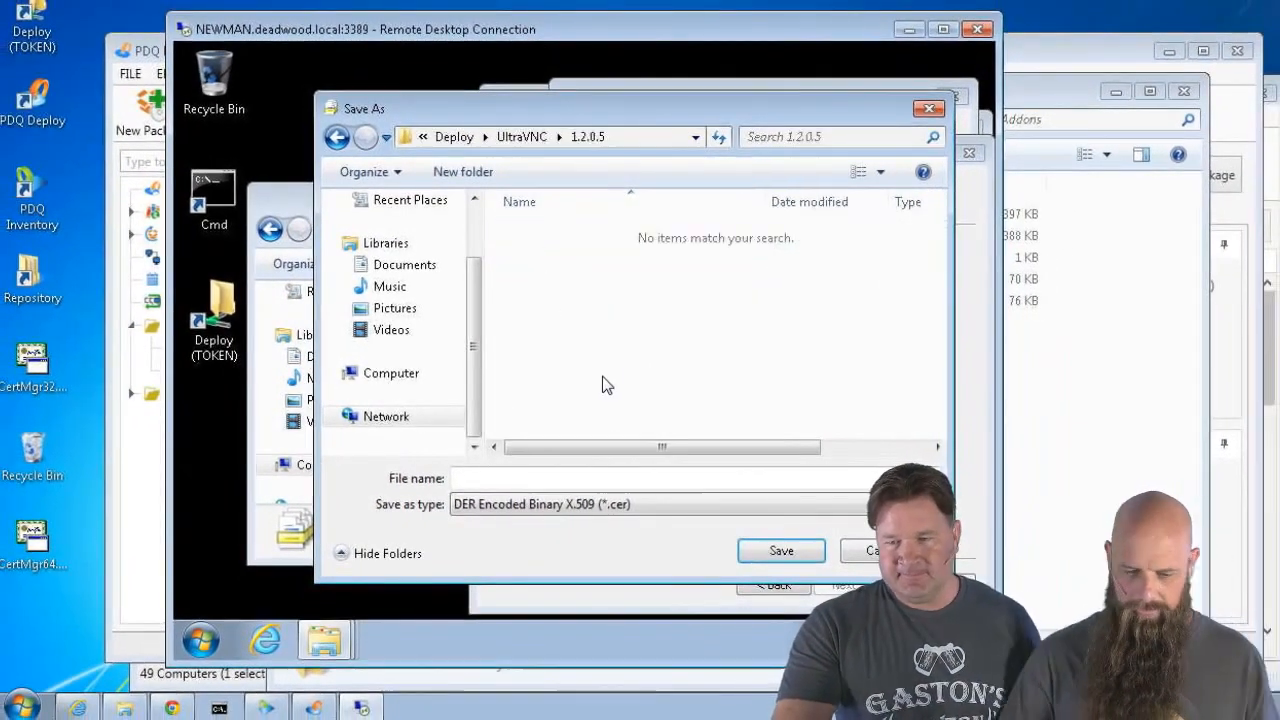
pyautogui.click(537, 478)
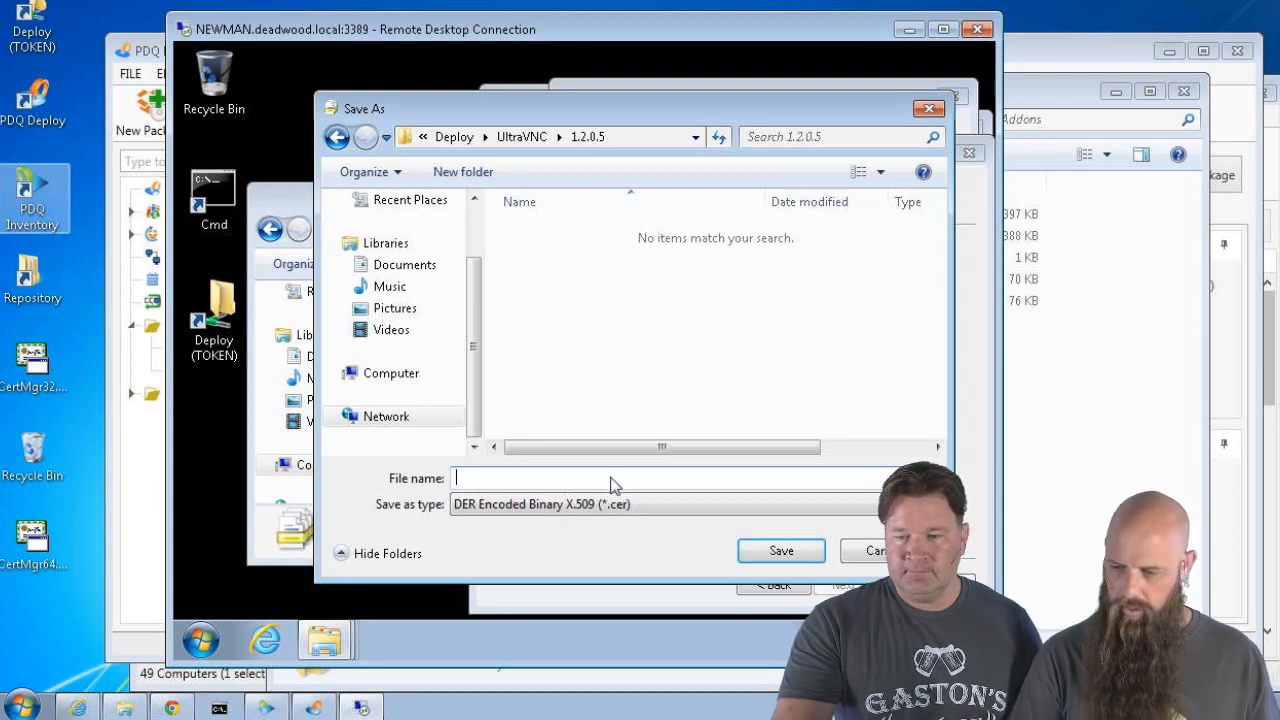
pyautogui.write('uvn')
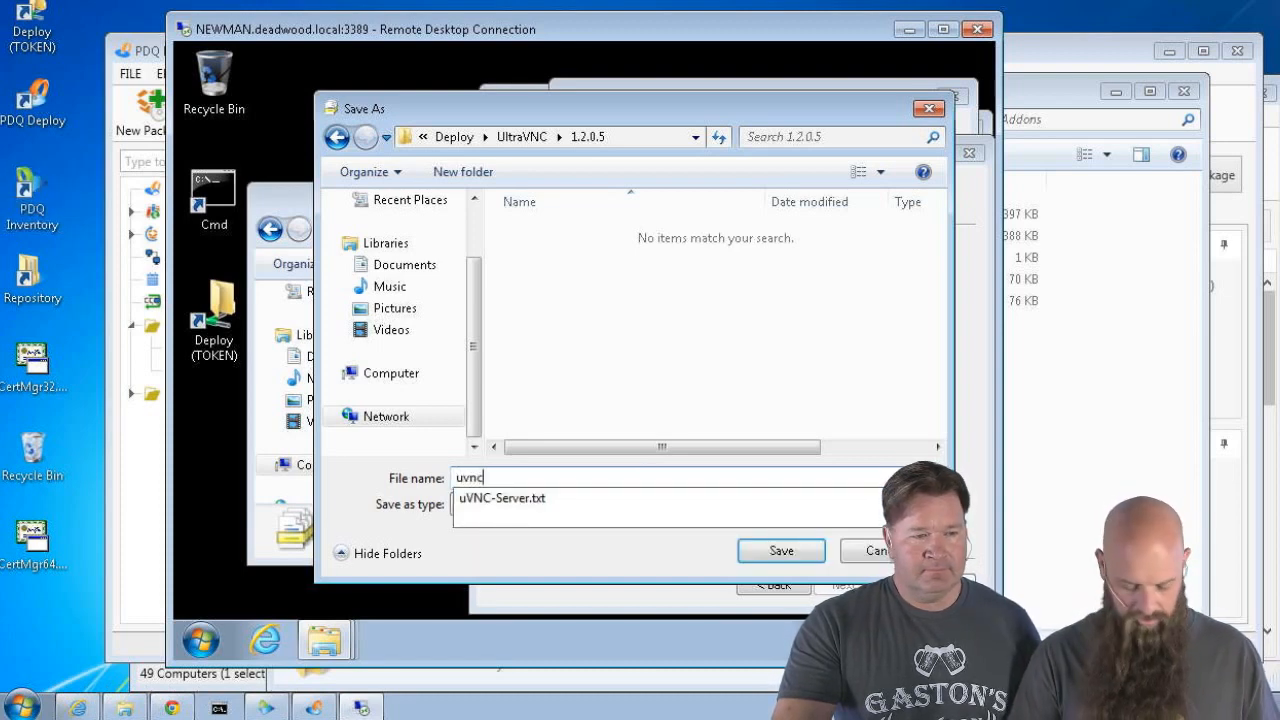
pyautogui.write('c')
pyautogui.press('Escape')
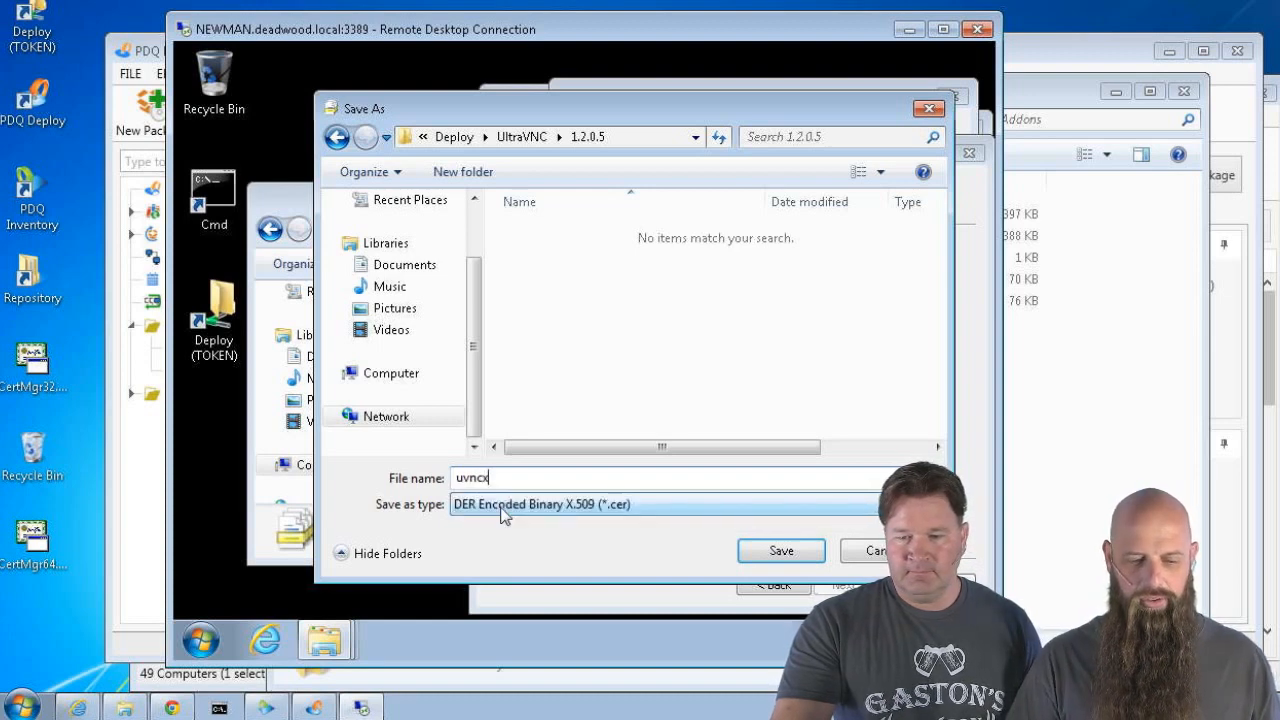
pyautogui.write('x64')
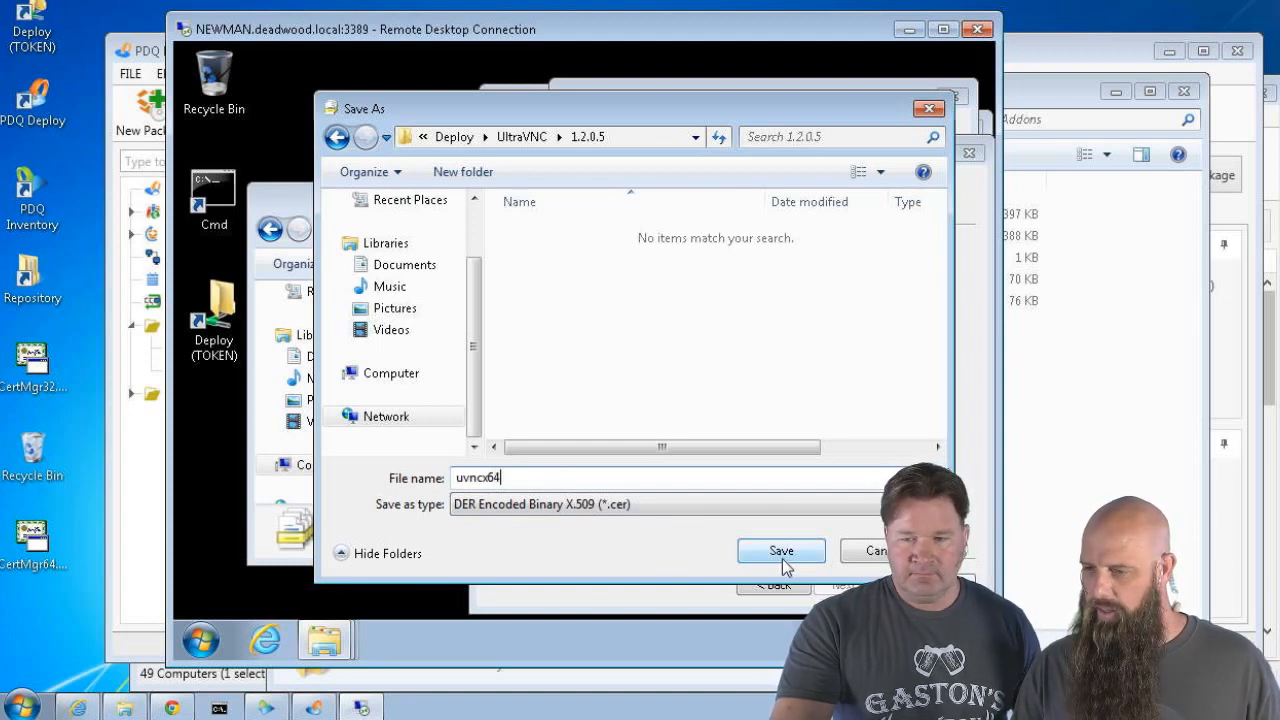
# Save uvncx64.cer into the UltraVNC Addons folder and finish the export wizard
pyautogui.click(507, 139)
pyautogui.doubleClick(527, 258)
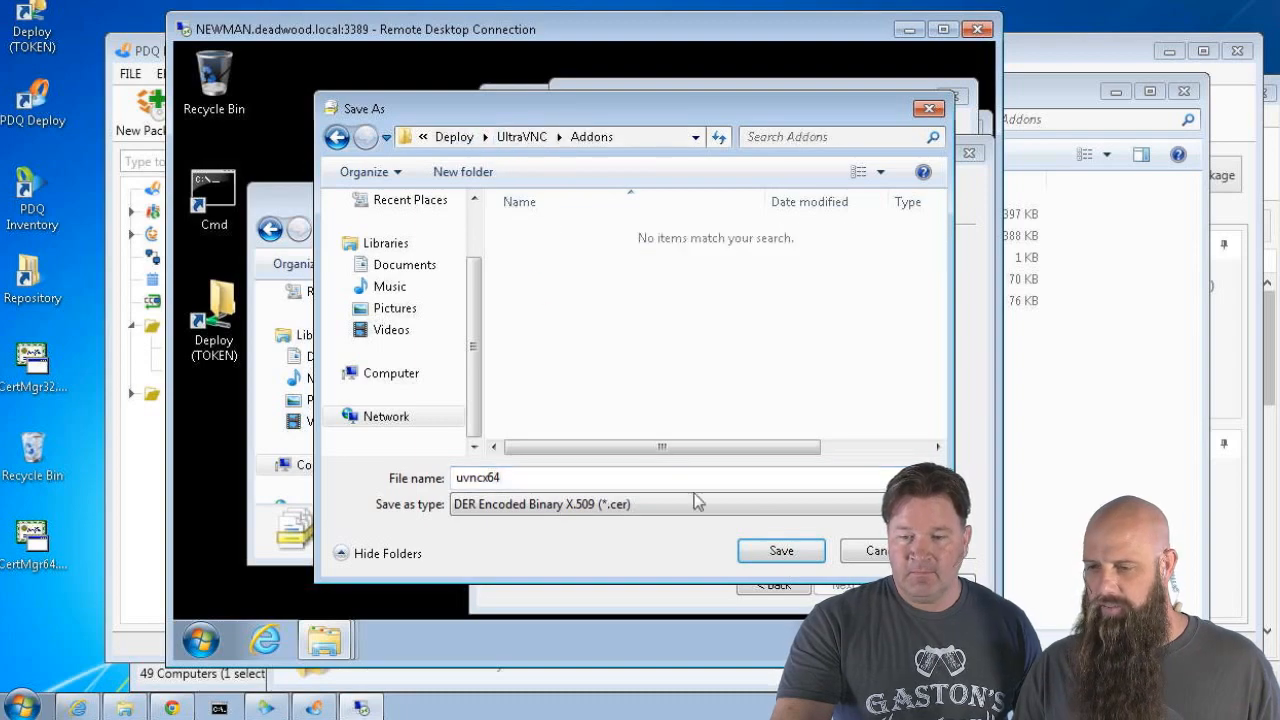
pyautogui.click(782, 551)
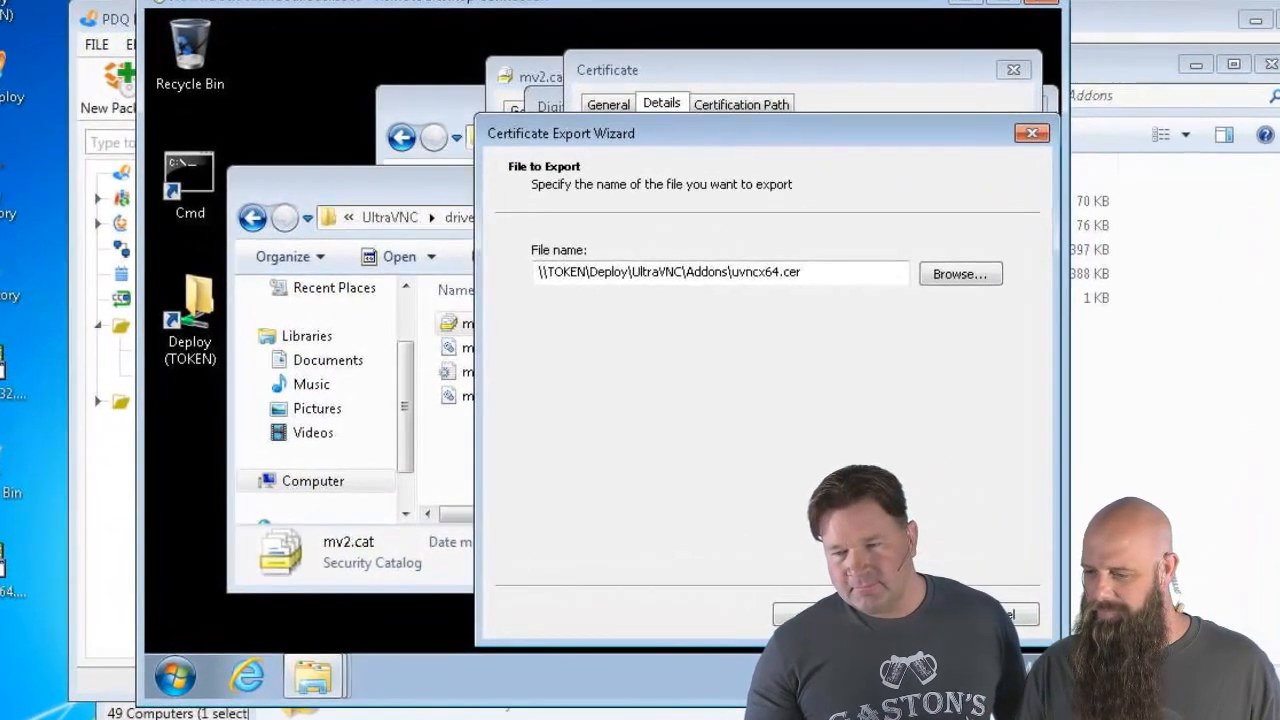
pyautogui.click(900, 614)
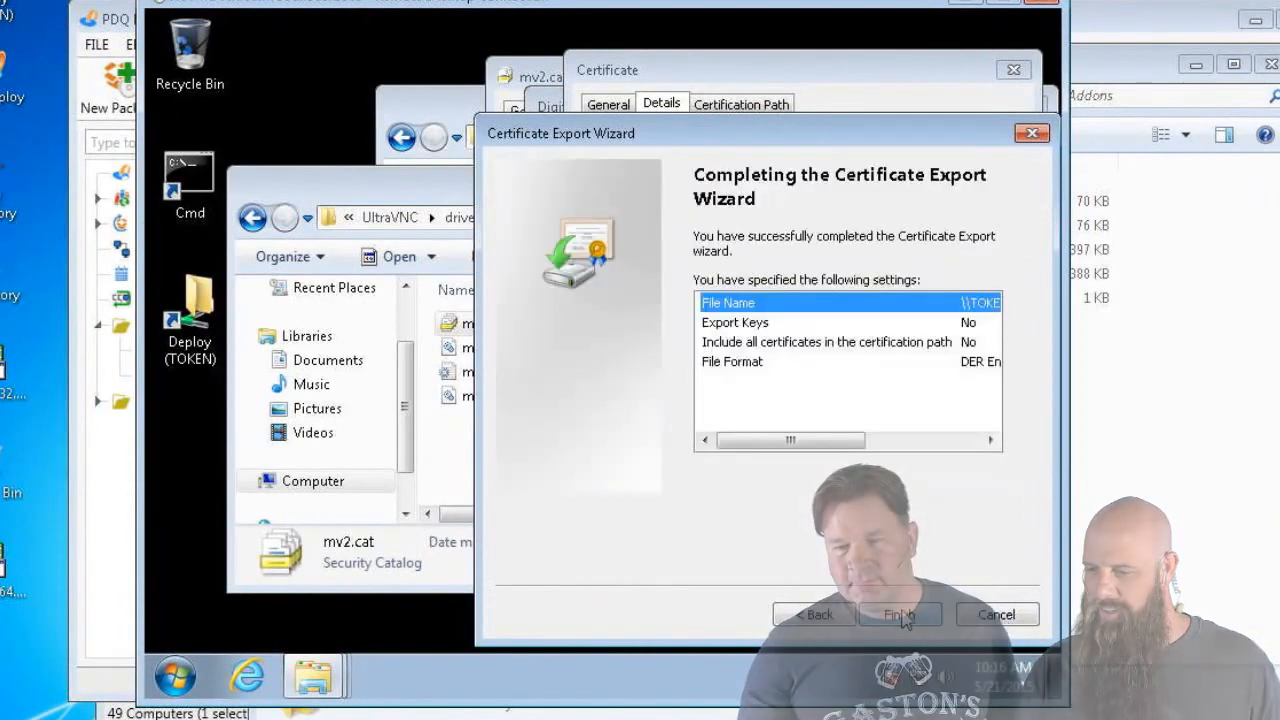
pyautogui.click(900, 614)
pyautogui.click(632, 418)
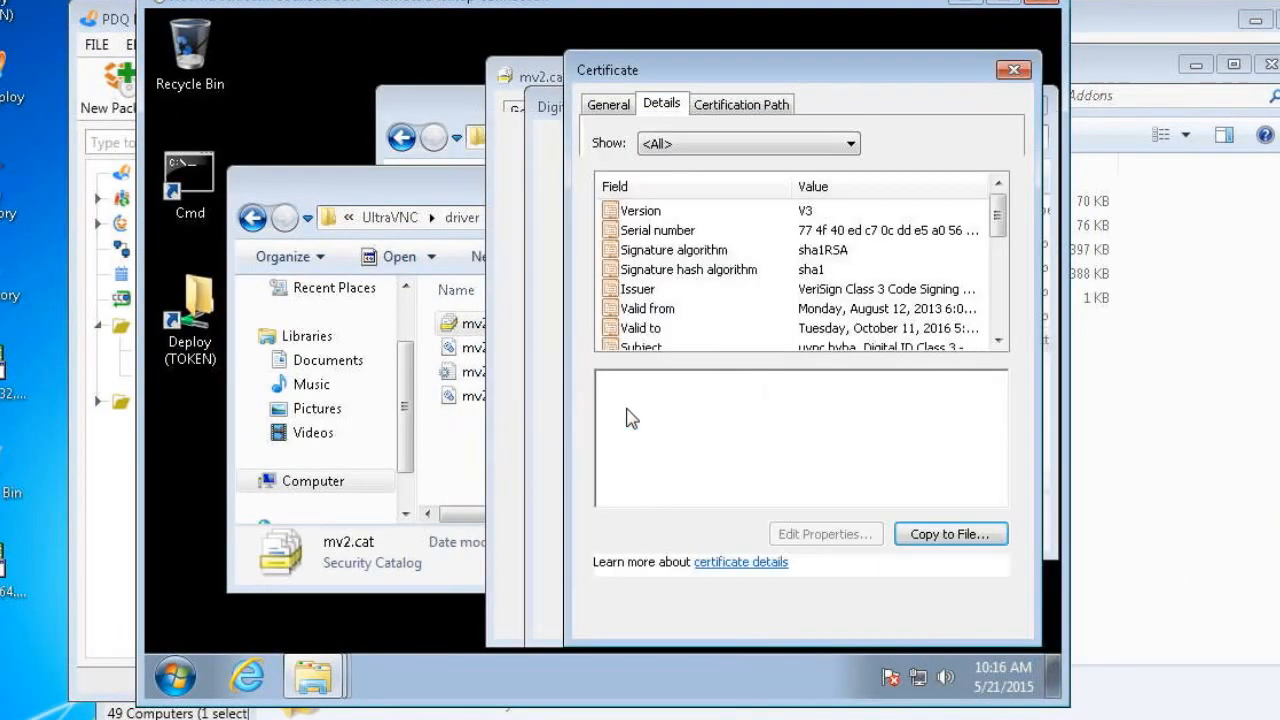
# Close the Certificate, Digital Signature Details and mv2.cat Properties dialogs
pyautogui.click(983, 618)
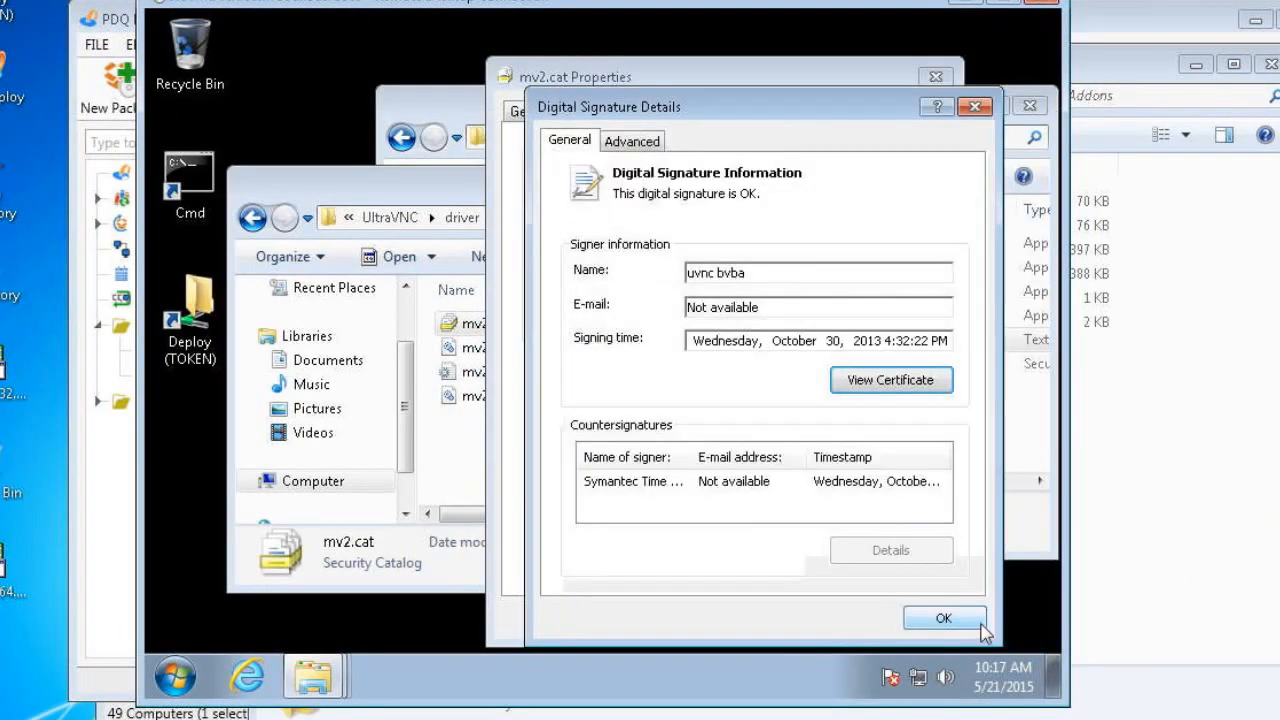
pyautogui.click(943, 617)
pyautogui.click(720, 618)
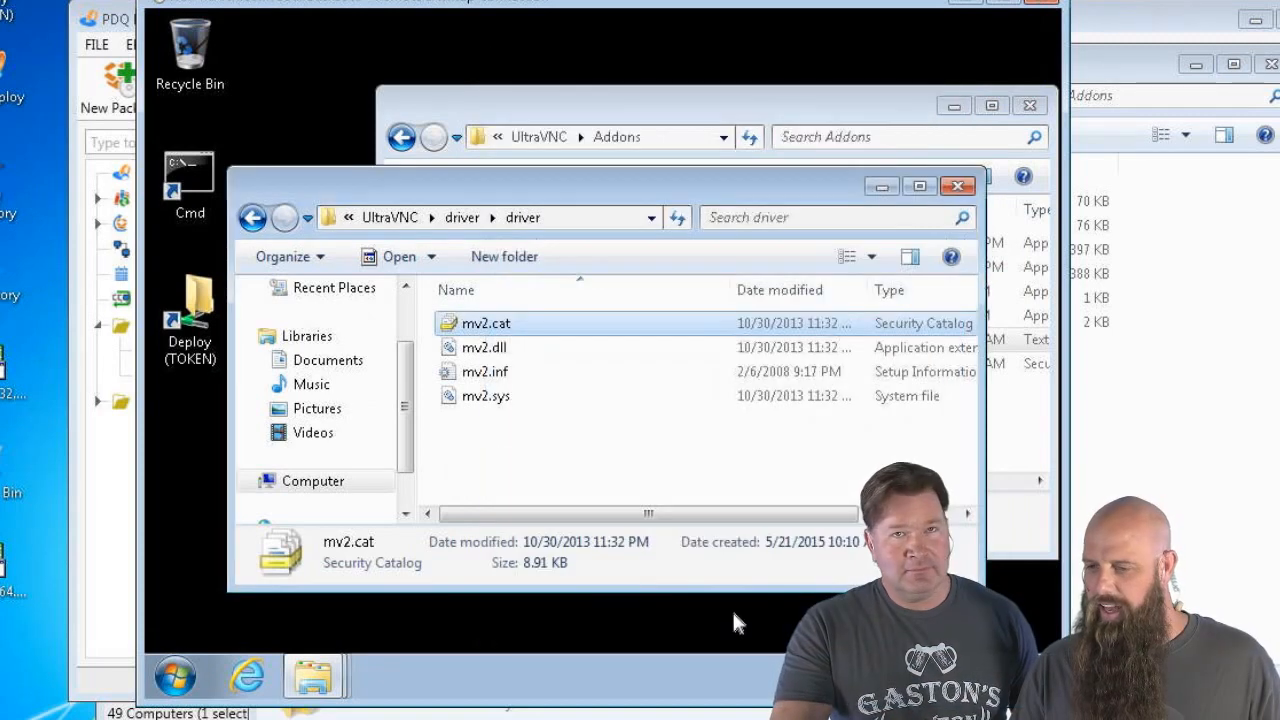
# Close the remote Addons and driver windows, log off the remote session, and return to PDQ Deploy
pyautogui.click(591, 108)
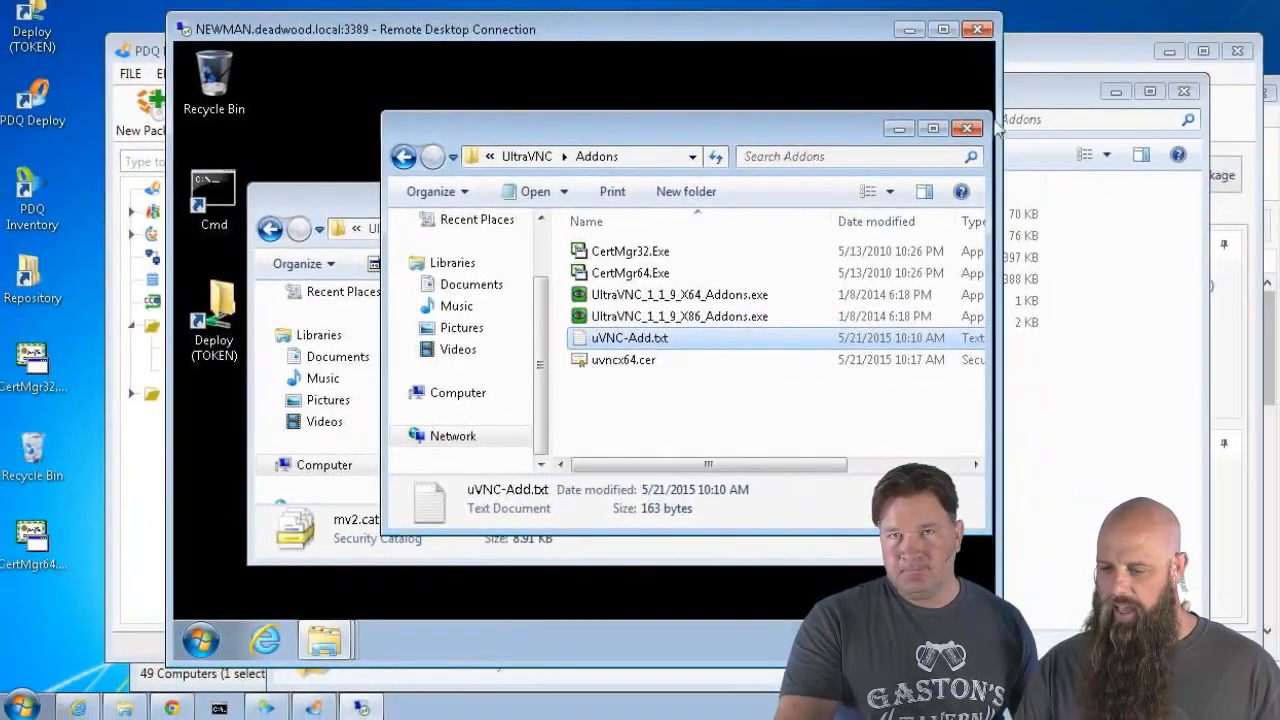
pyautogui.click(1020, 97)
pyautogui.click(900, 201)
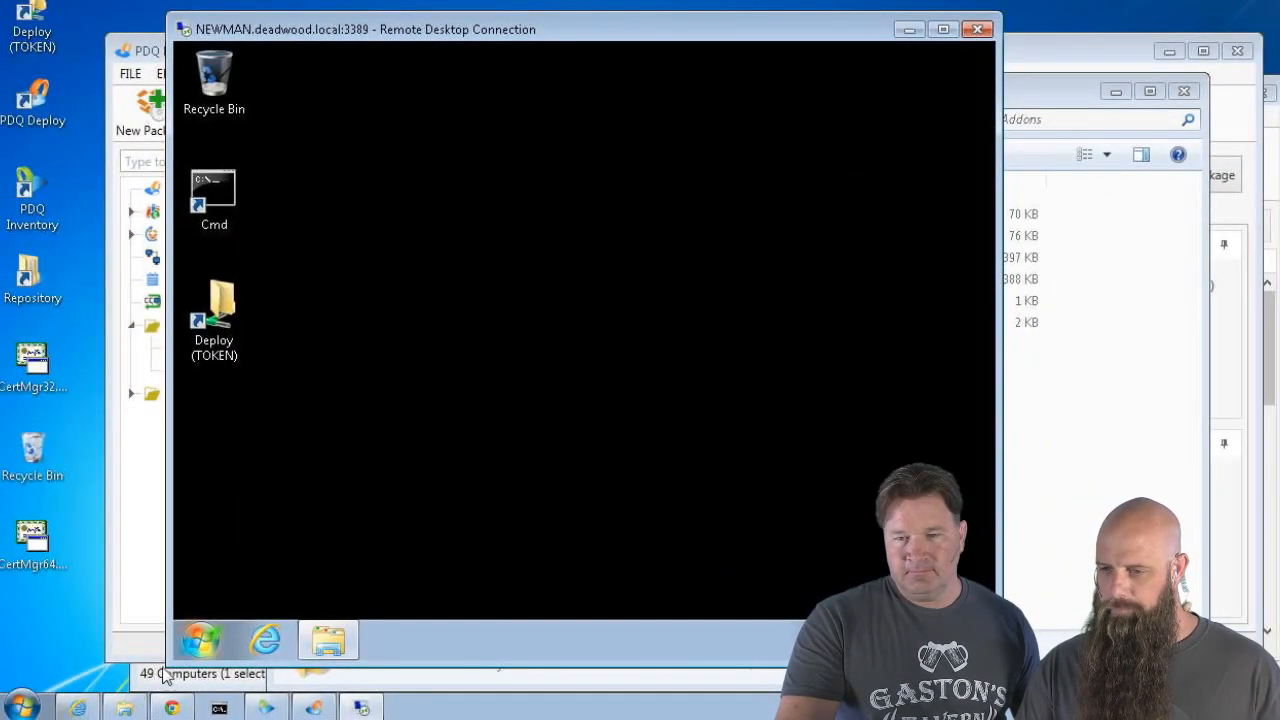
pyautogui.click(200, 640)
pyautogui.click(490, 586)
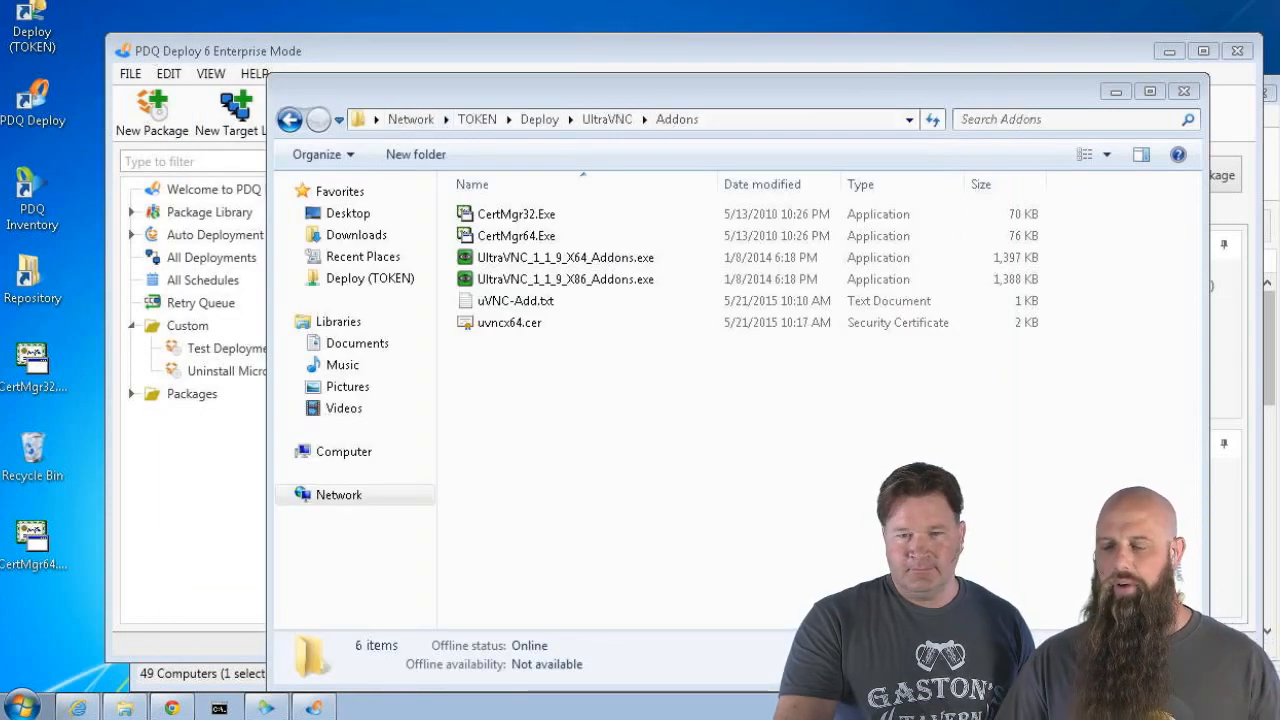
pyautogui.click(617, 56)
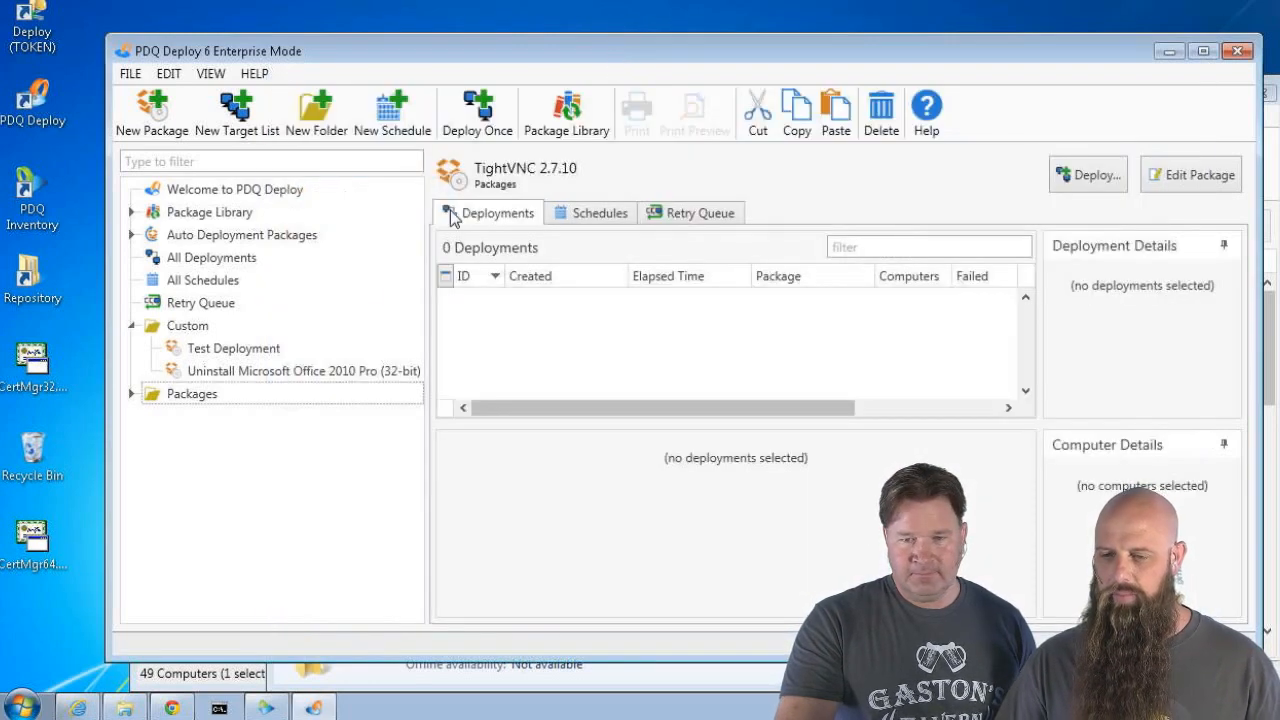
# Create a new package in the Custom folder named 'UltraVNC 1.2.0.5'
pyautogui.click(176, 327)
pyautogui.click(152, 113)
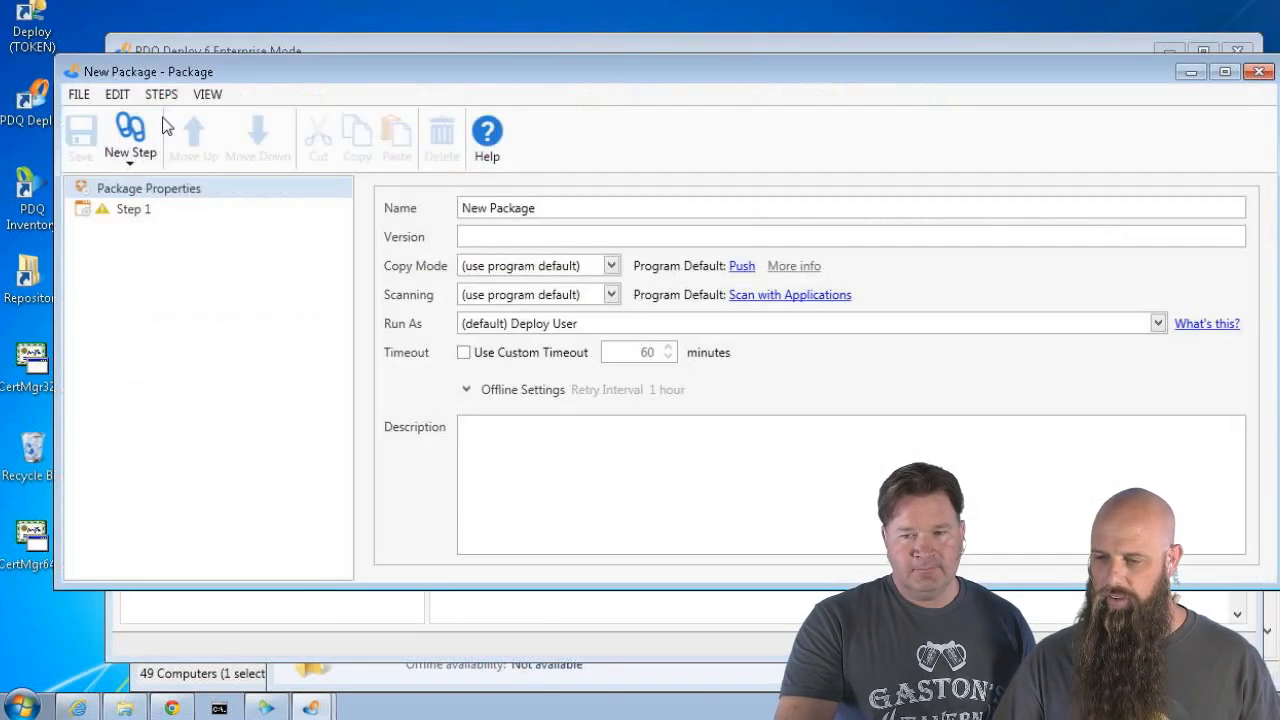
pyautogui.moveTo(586, 210); pyautogui.dragTo(389, 220)
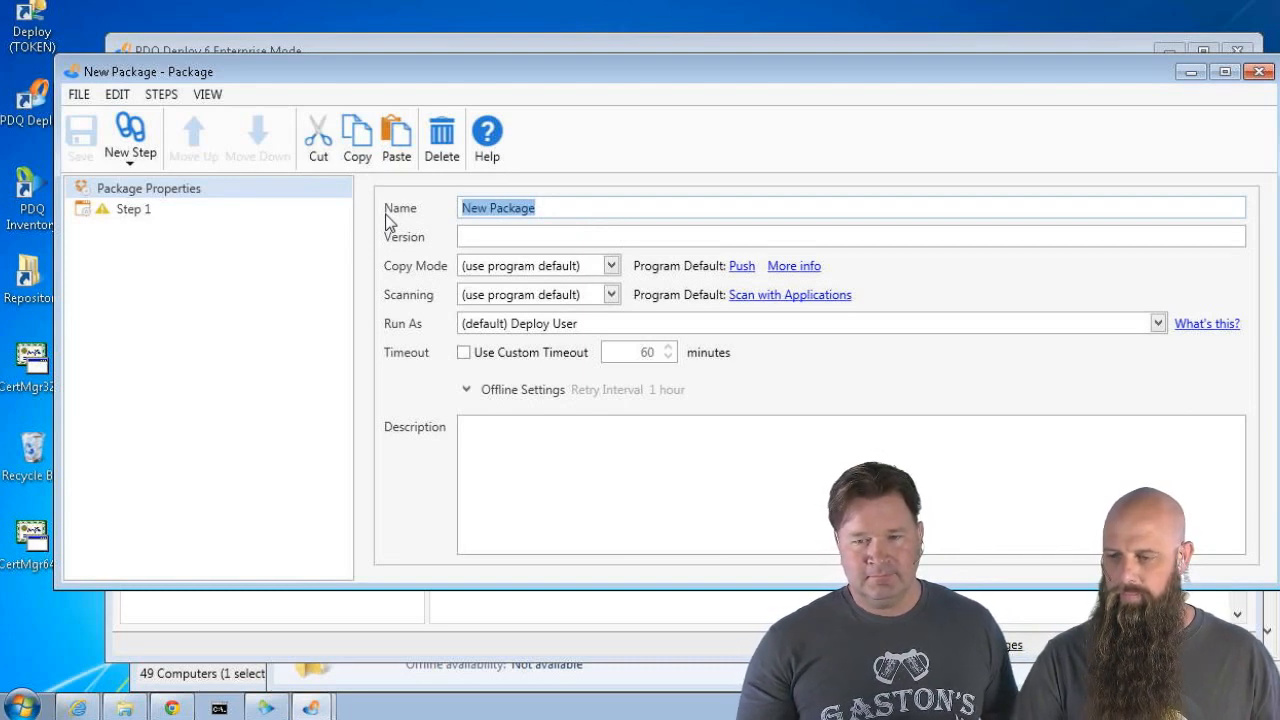
pyautogui.write('UltraVNC')
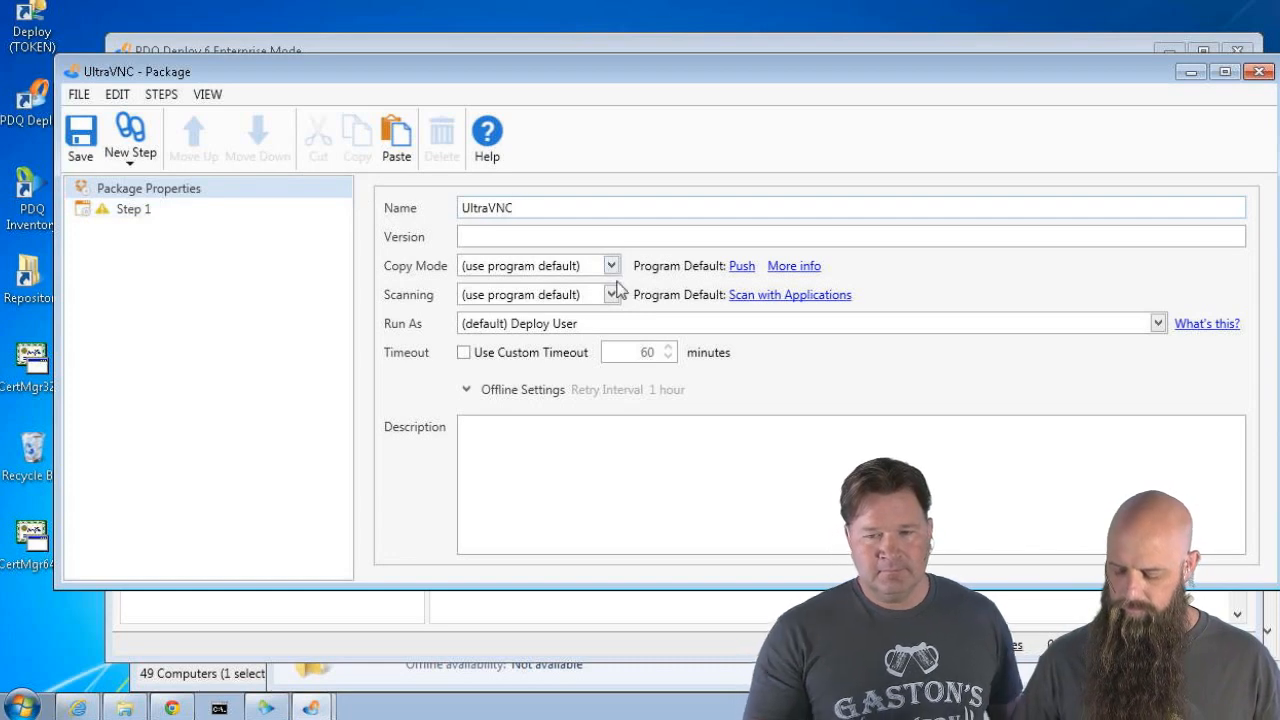
pyautogui.write(' 1.2.0')
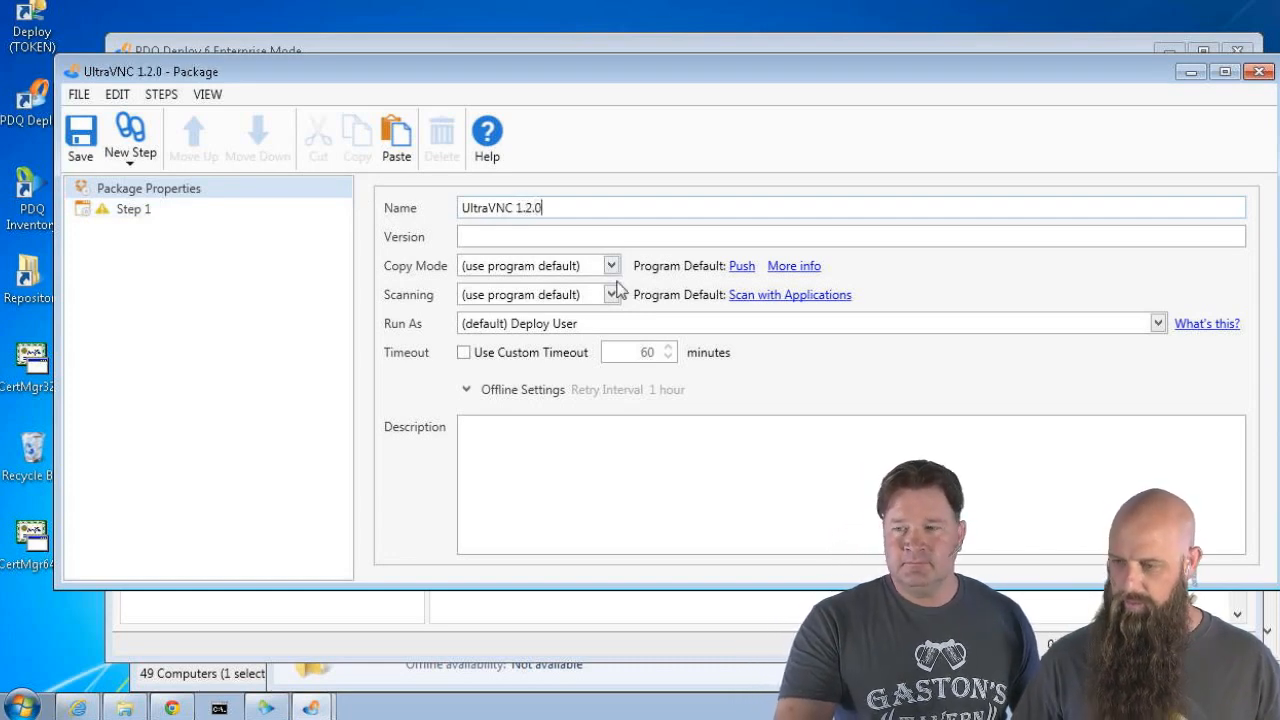
pyautogui.write('.5')
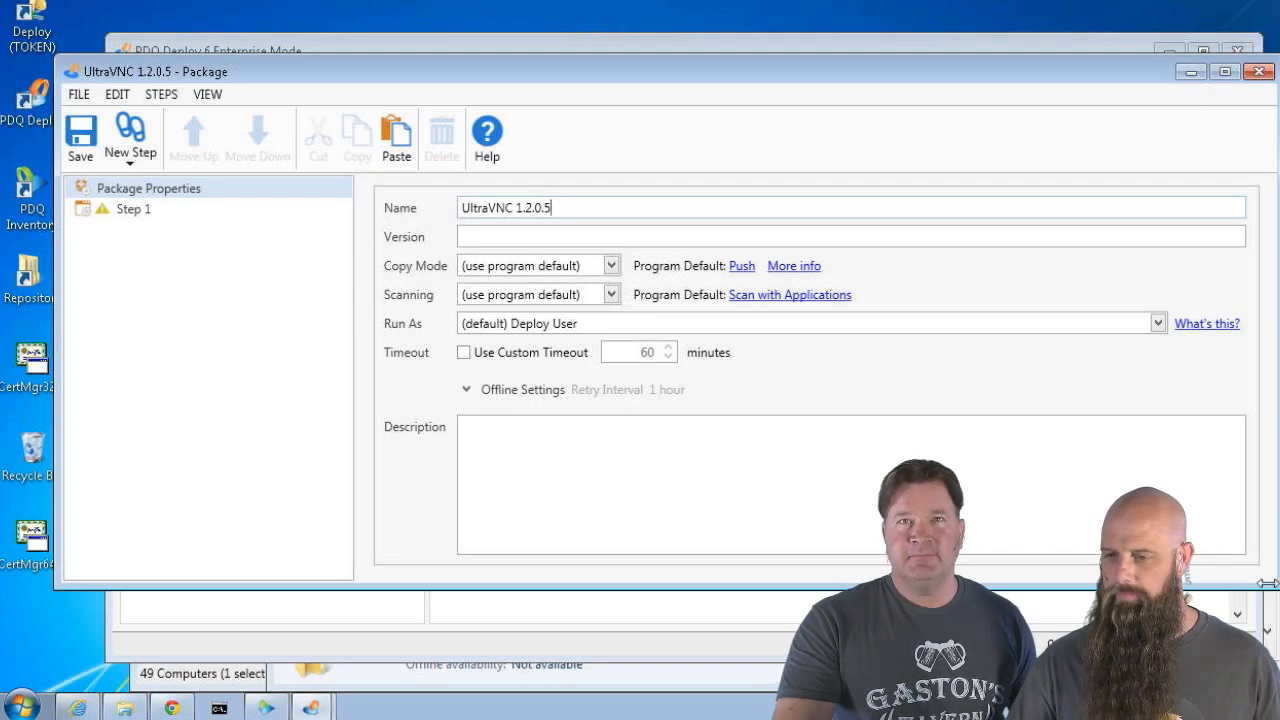
# Narrow and reposition the package window to start adding steps
pyautogui.moveTo(1266, 583); pyautogui.dragTo(930, 585)
pyautogui.moveTo(258, 65); pyautogui.dragTo(348, 60)
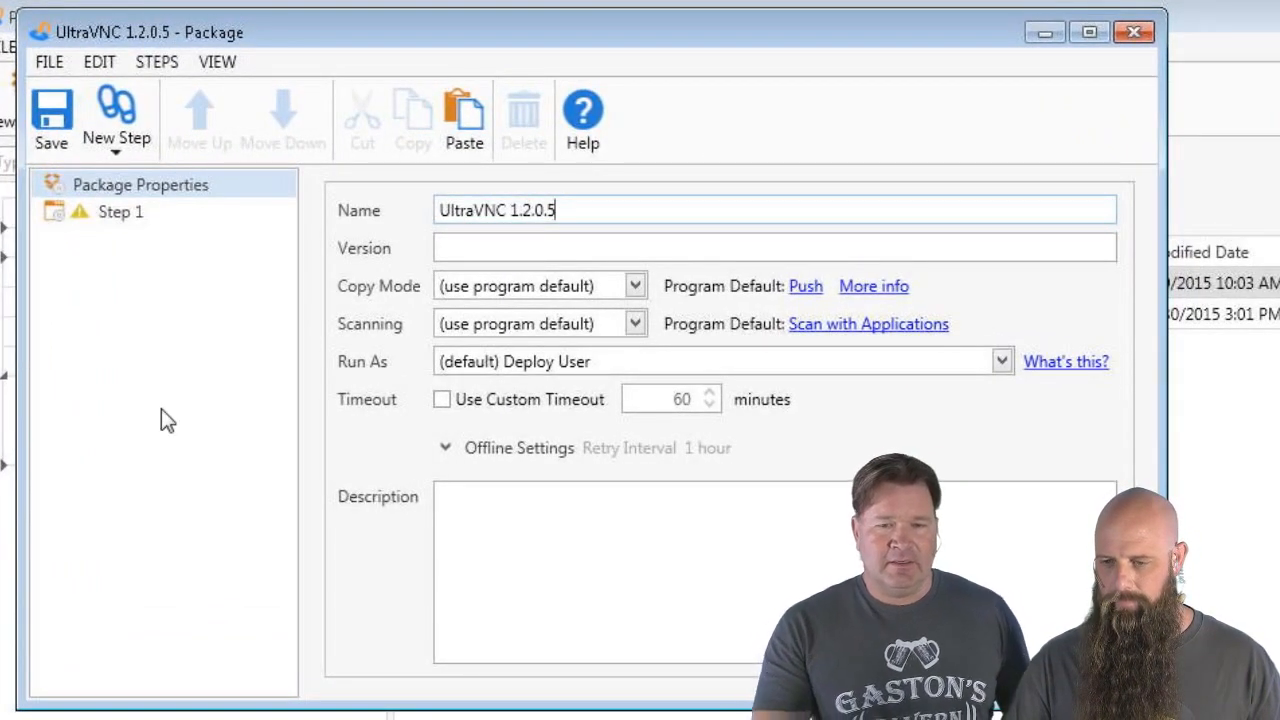
pyautogui.click(115, 148)
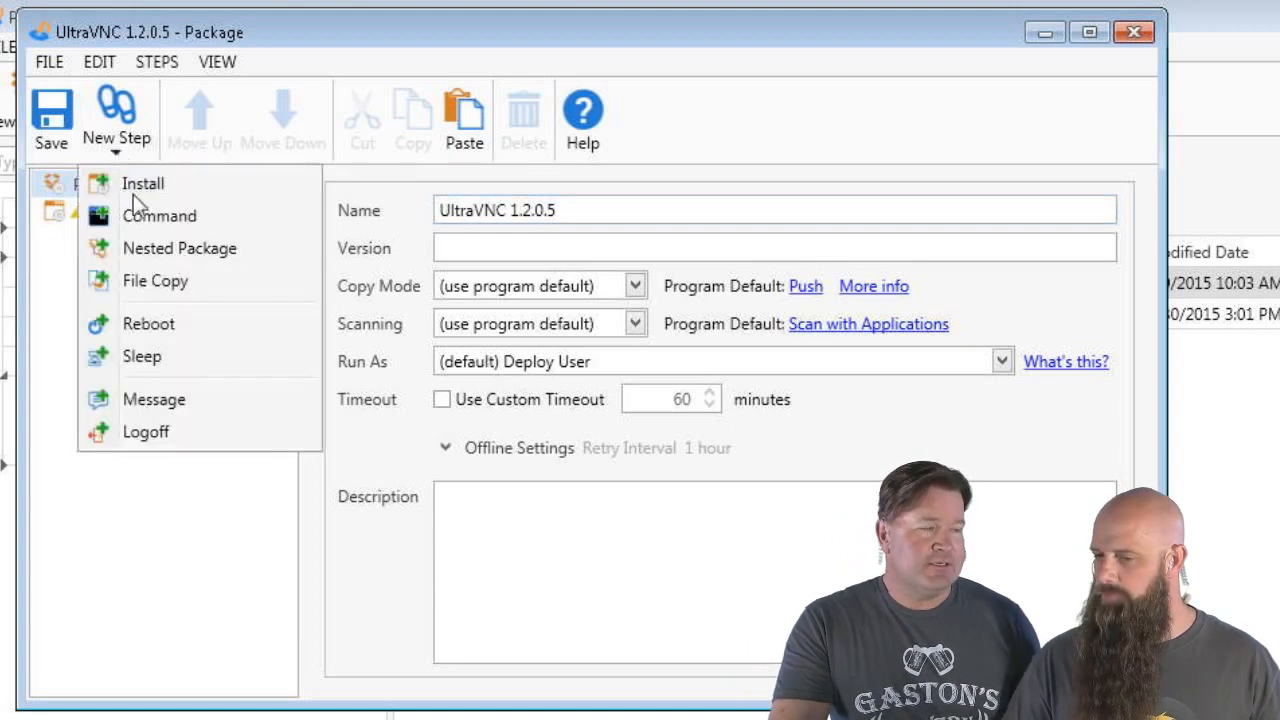
# Add a command step 'Stop UltraVNC Service' running net stop uvnc_service, success codes 0,2
pyautogui.click(143, 218)
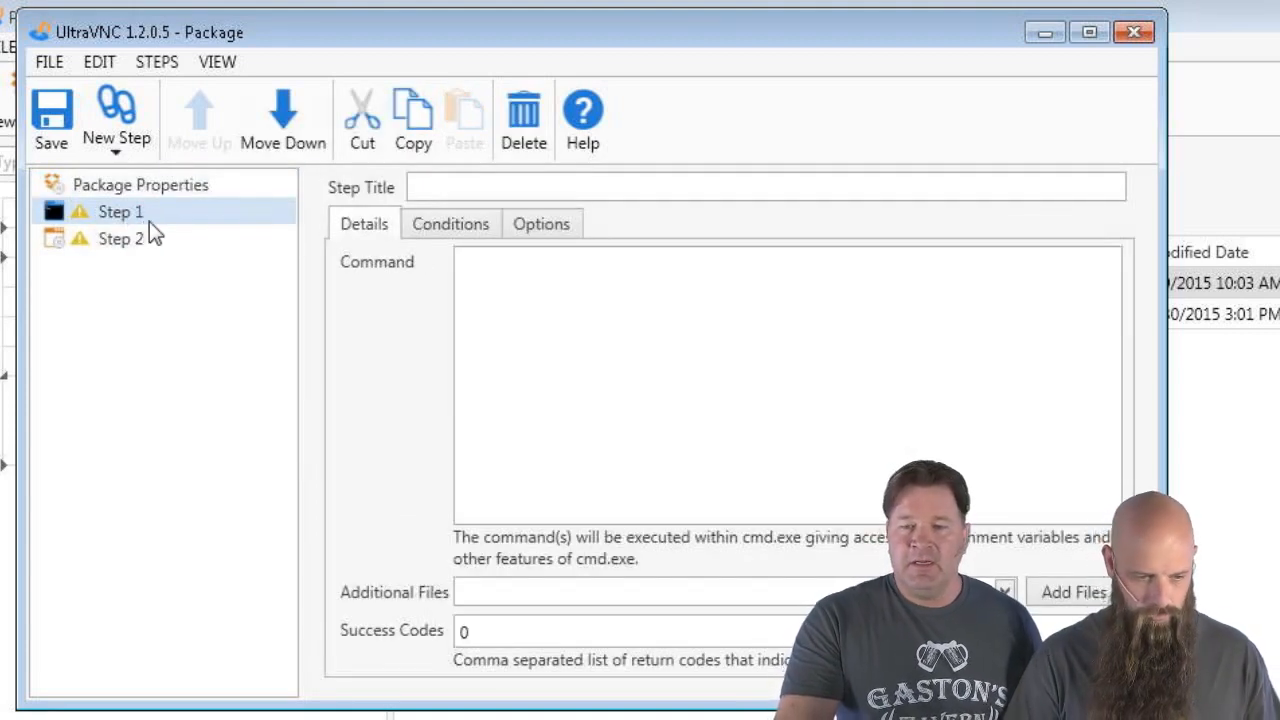
pyautogui.click(466, 184)
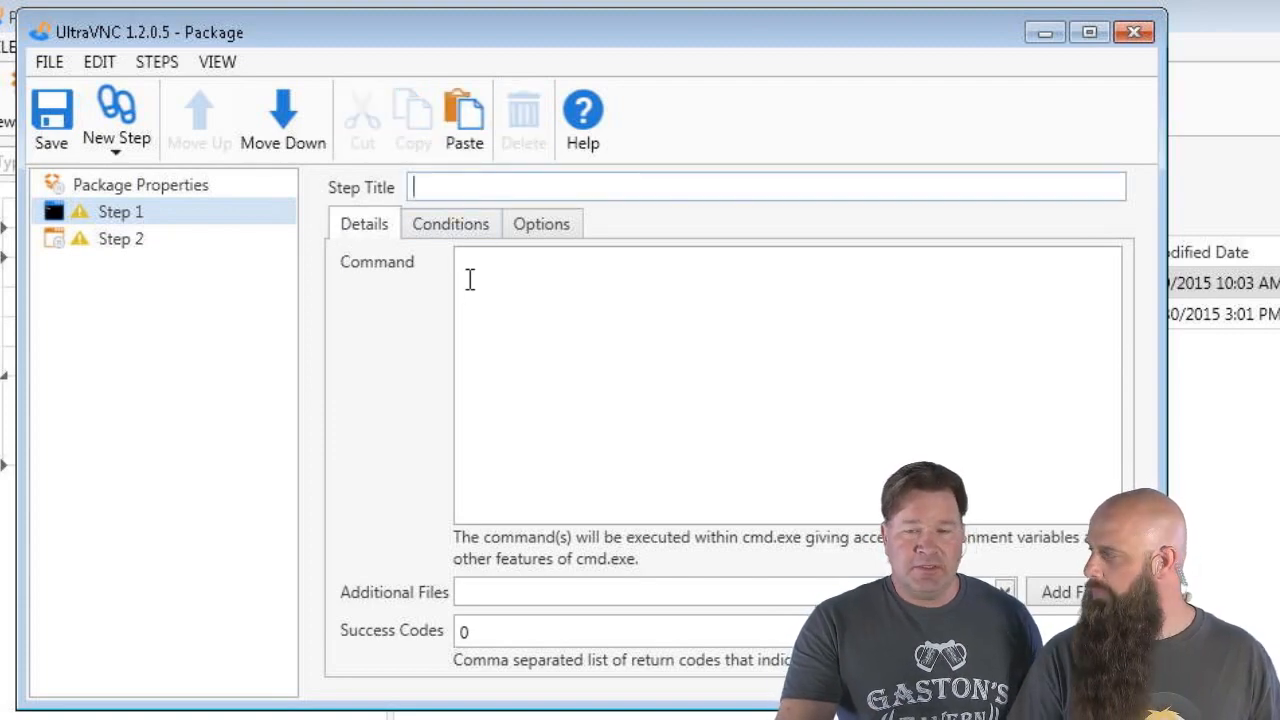
pyautogui.write('Stop Ul')
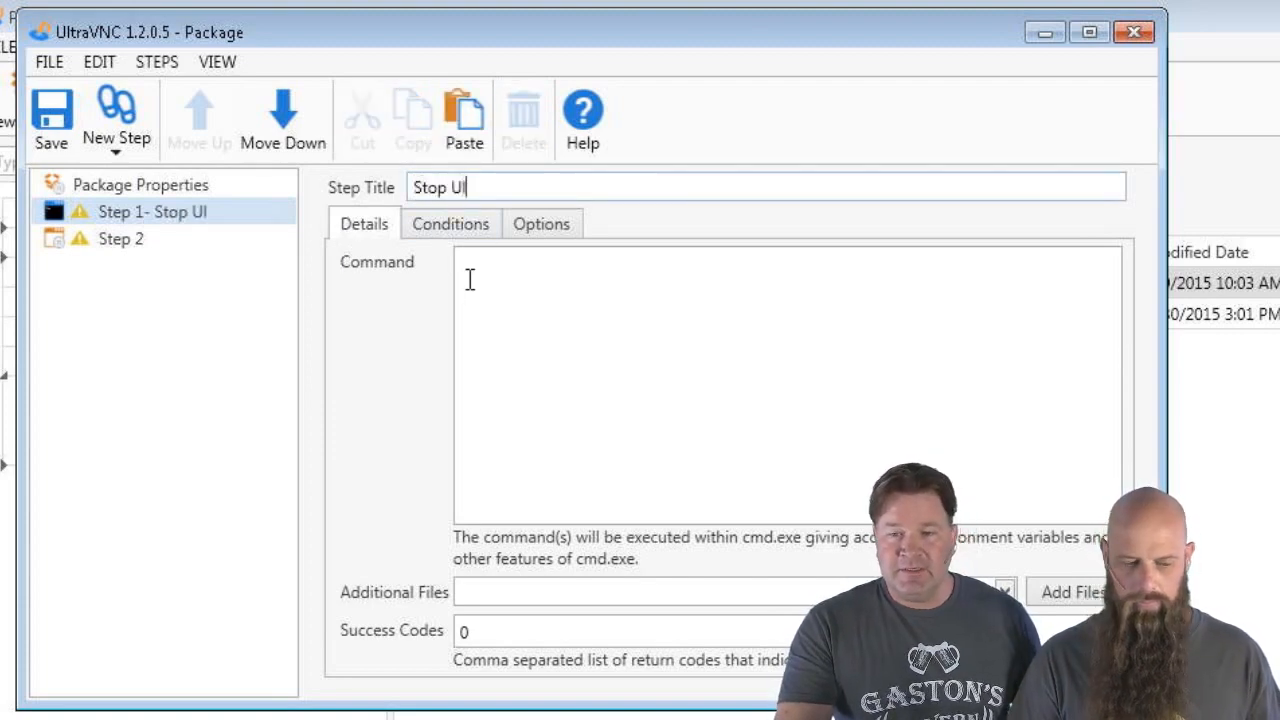
pyautogui.write('traVNC ')
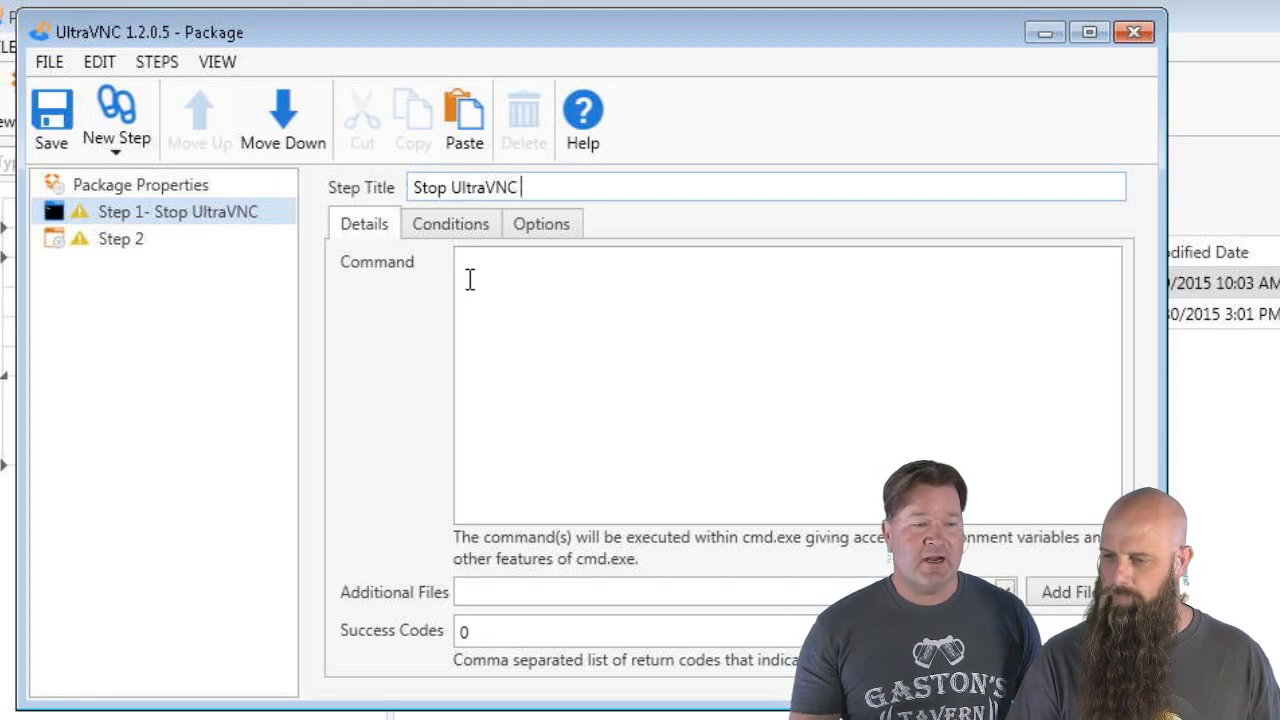
pyautogui.write('Service')
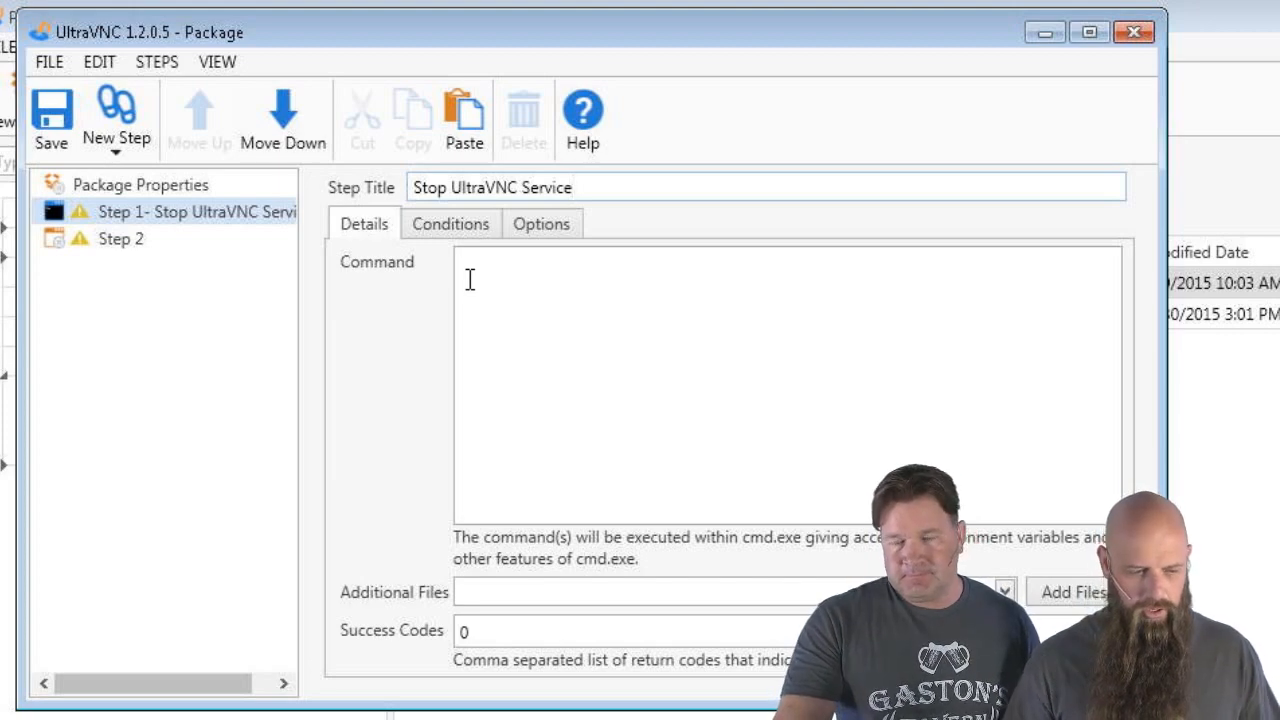
pyautogui.click(470, 280)
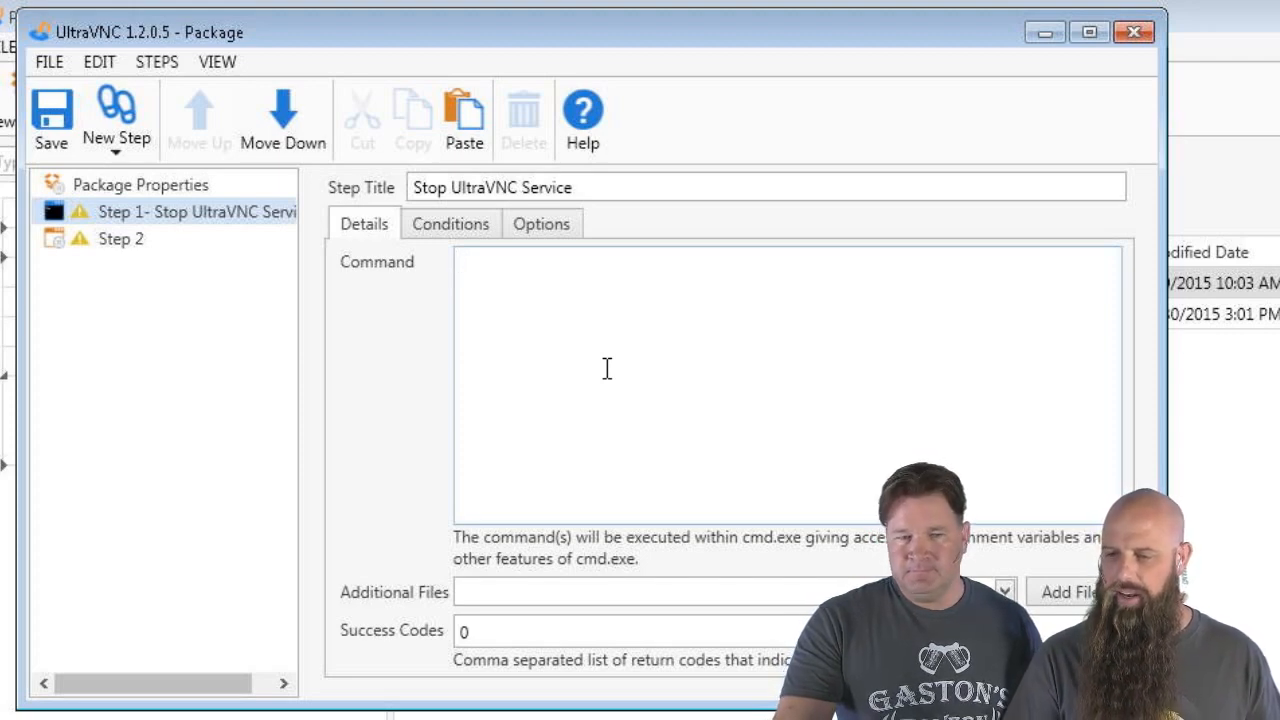
pyautogui.write('net stop')
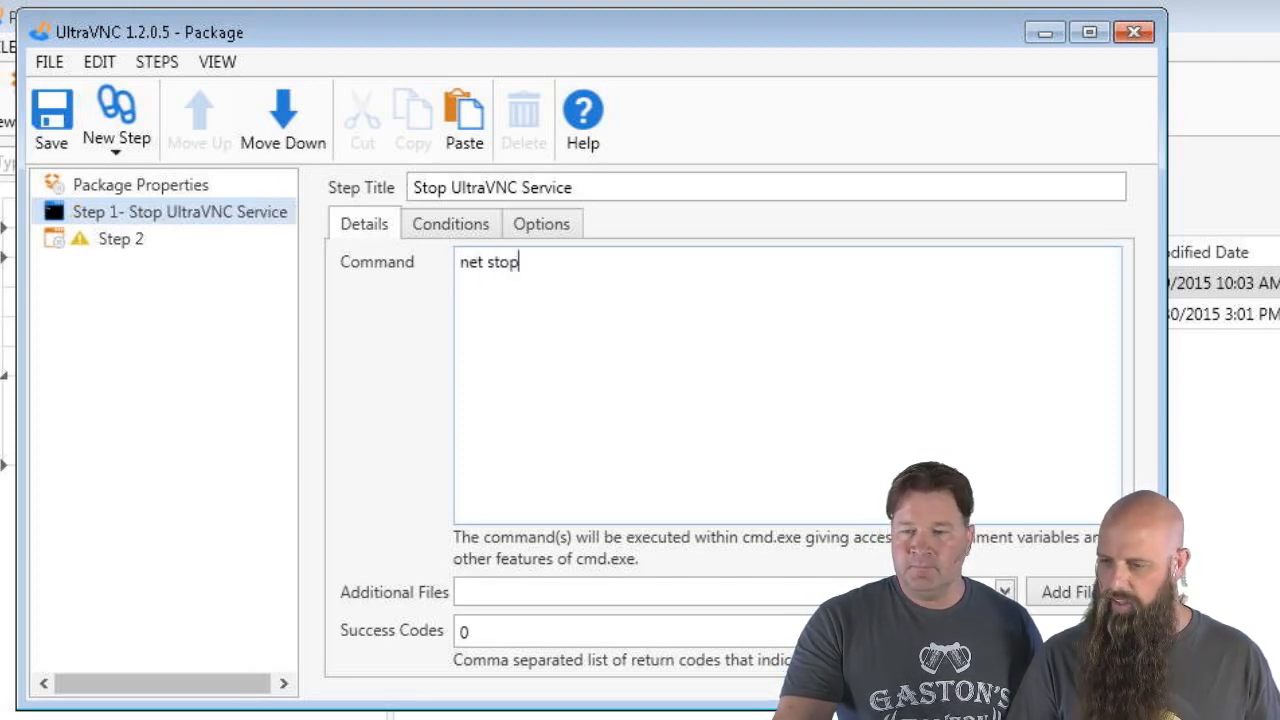
pyautogui.write(' uvn')
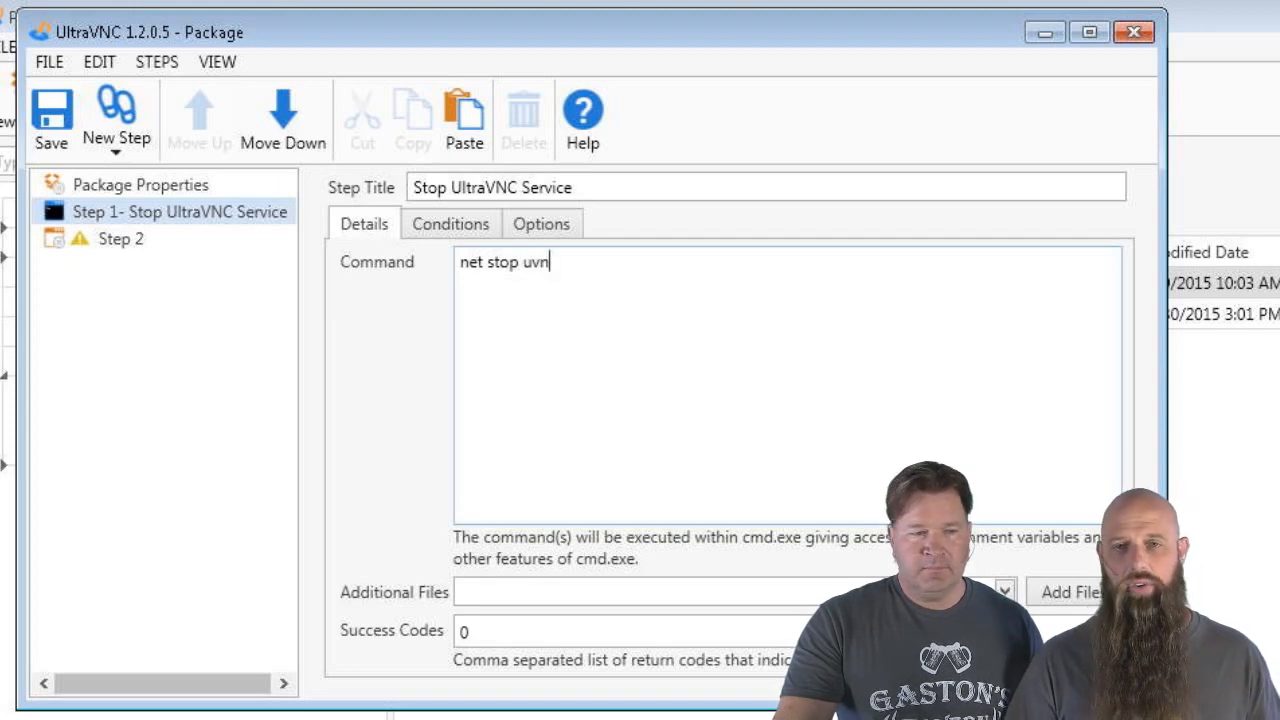
pyautogui.write('c_service')
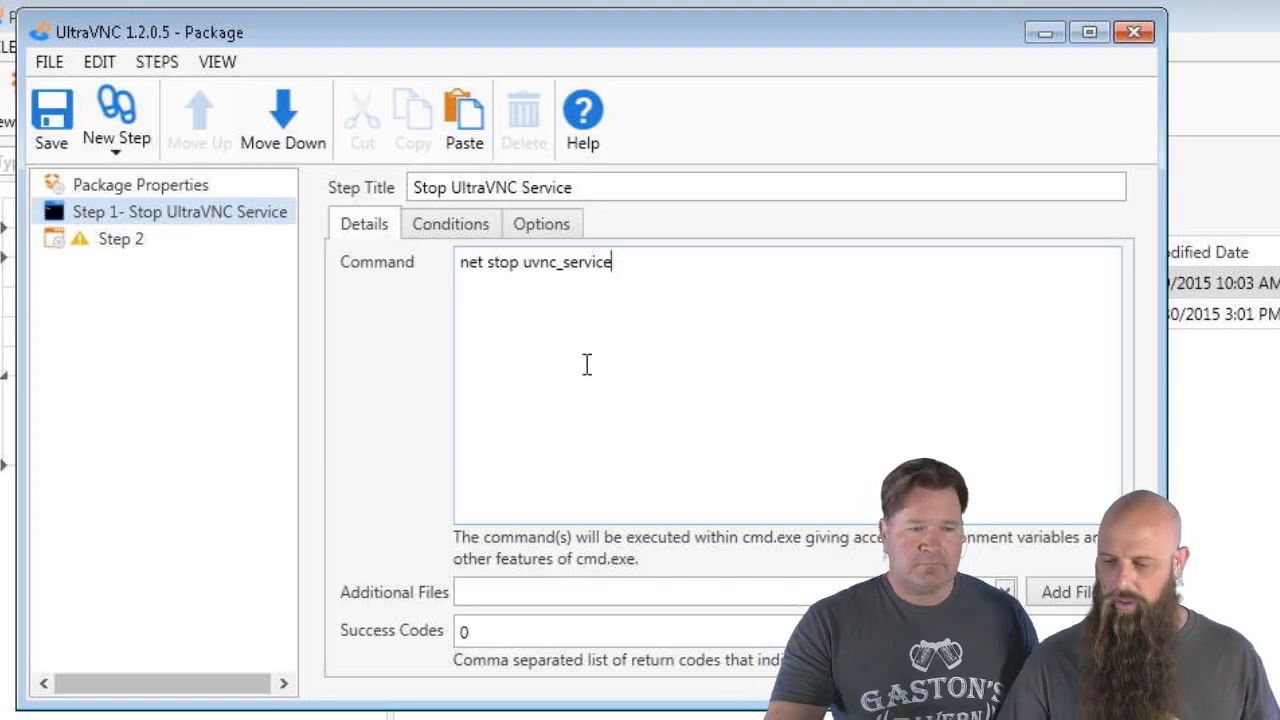
pyautogui.click(514, 632)
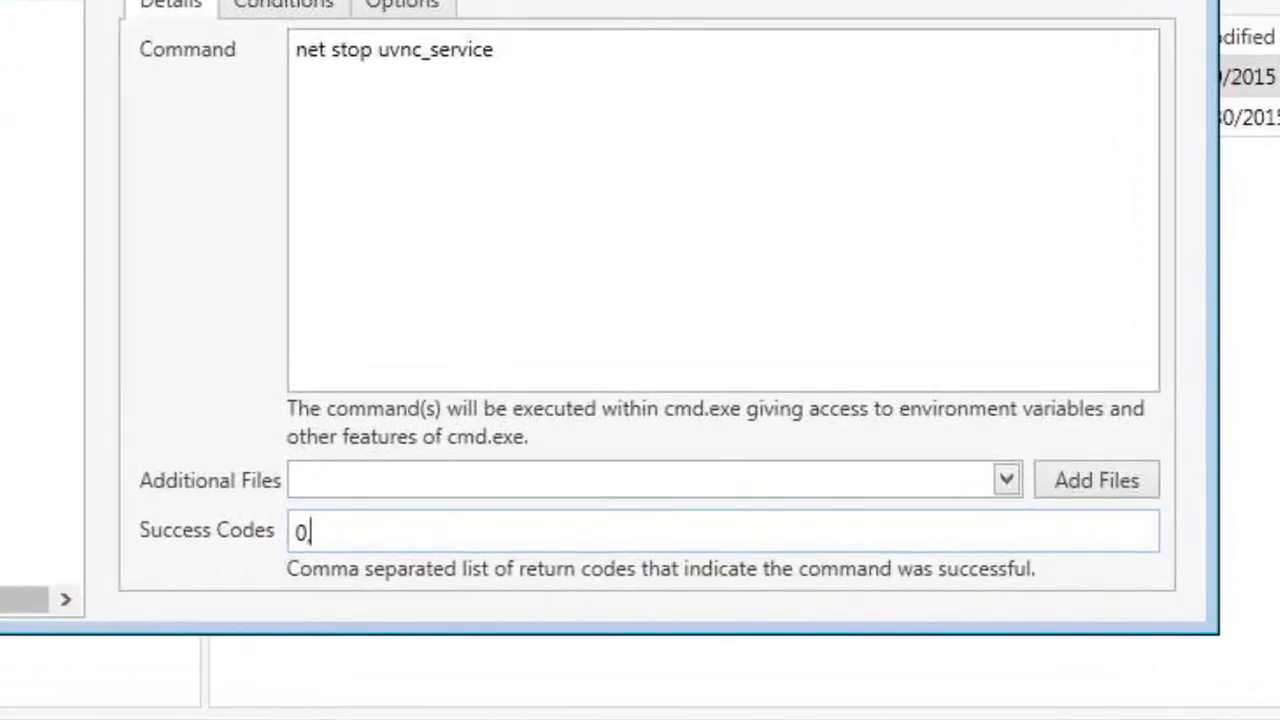
pyautogui.write(',2')
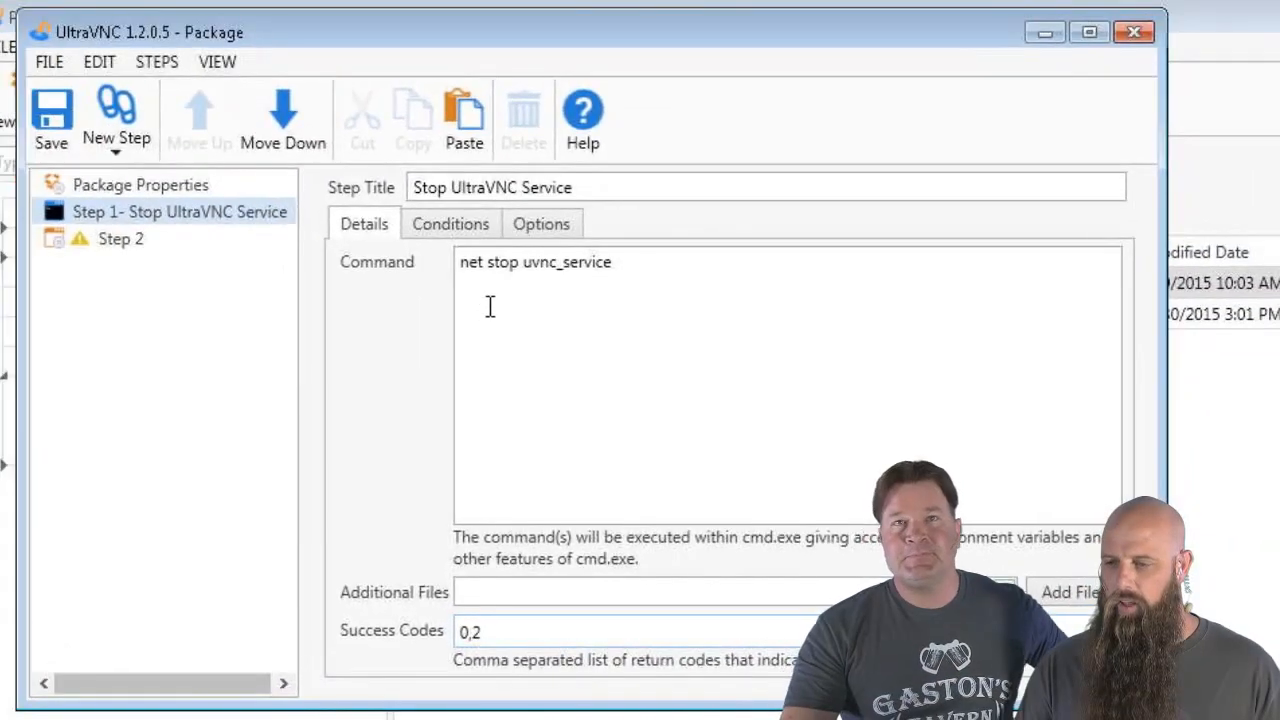
# Set the Stop UltraVNC Service step's Error Mode to Continue
pyautogui.click(545, 226)
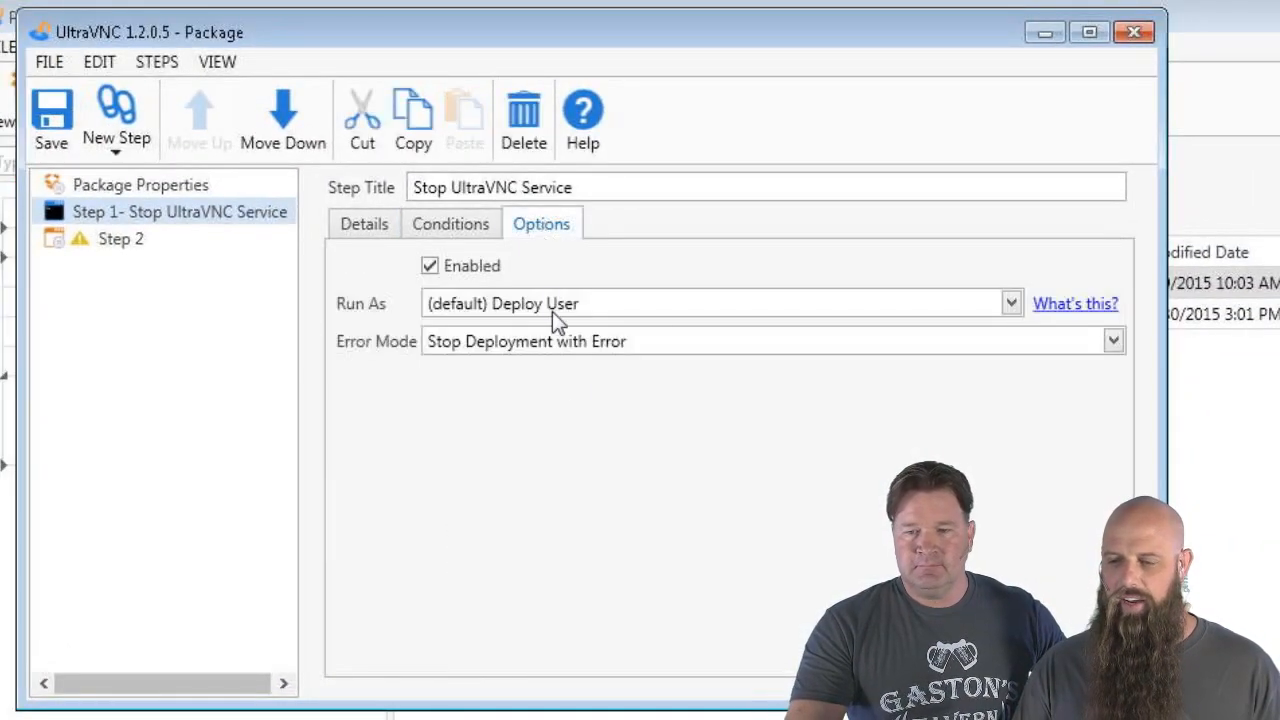
pyautogui.click(576, 346)
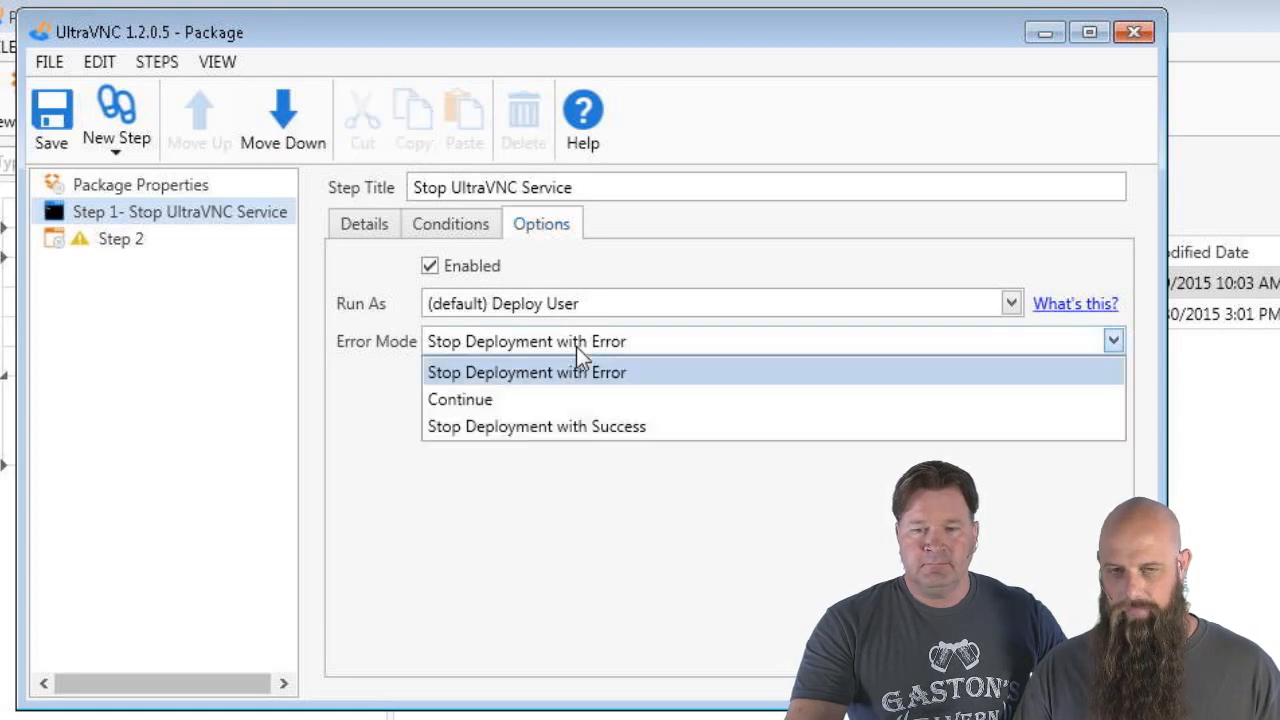
pyautogui.click(529, 410)
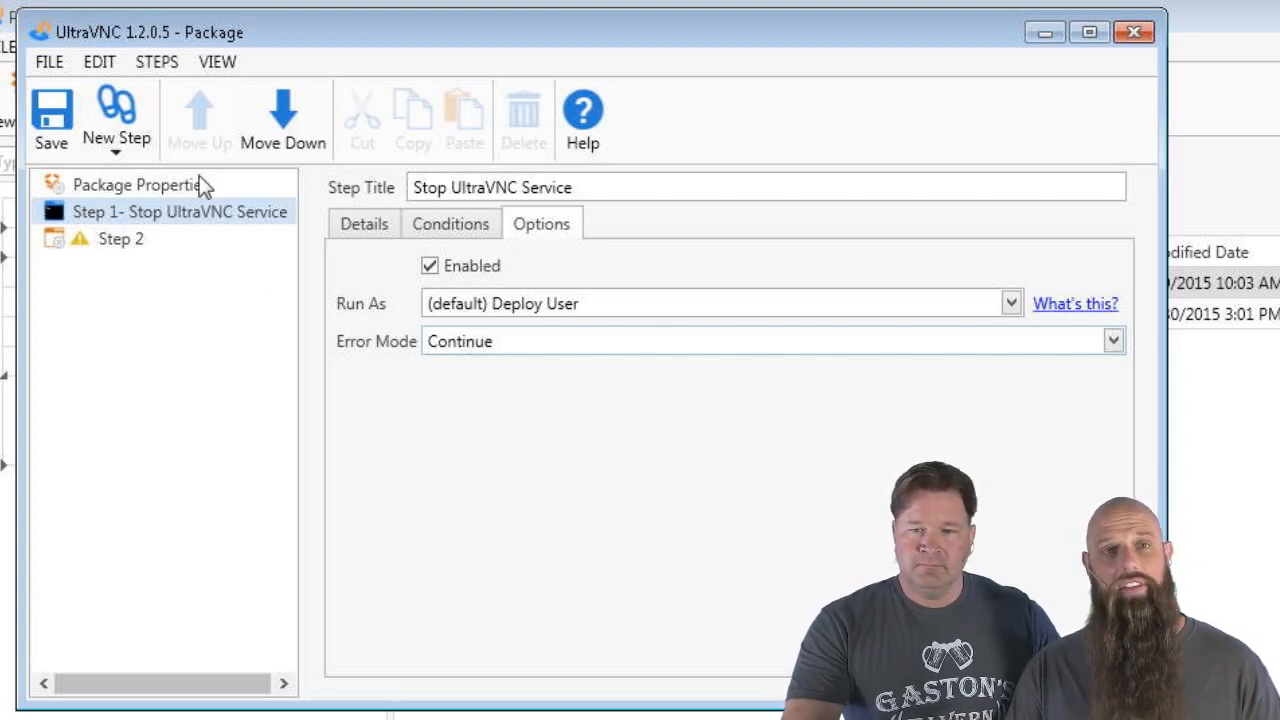
pyautogui.click(113, 158)
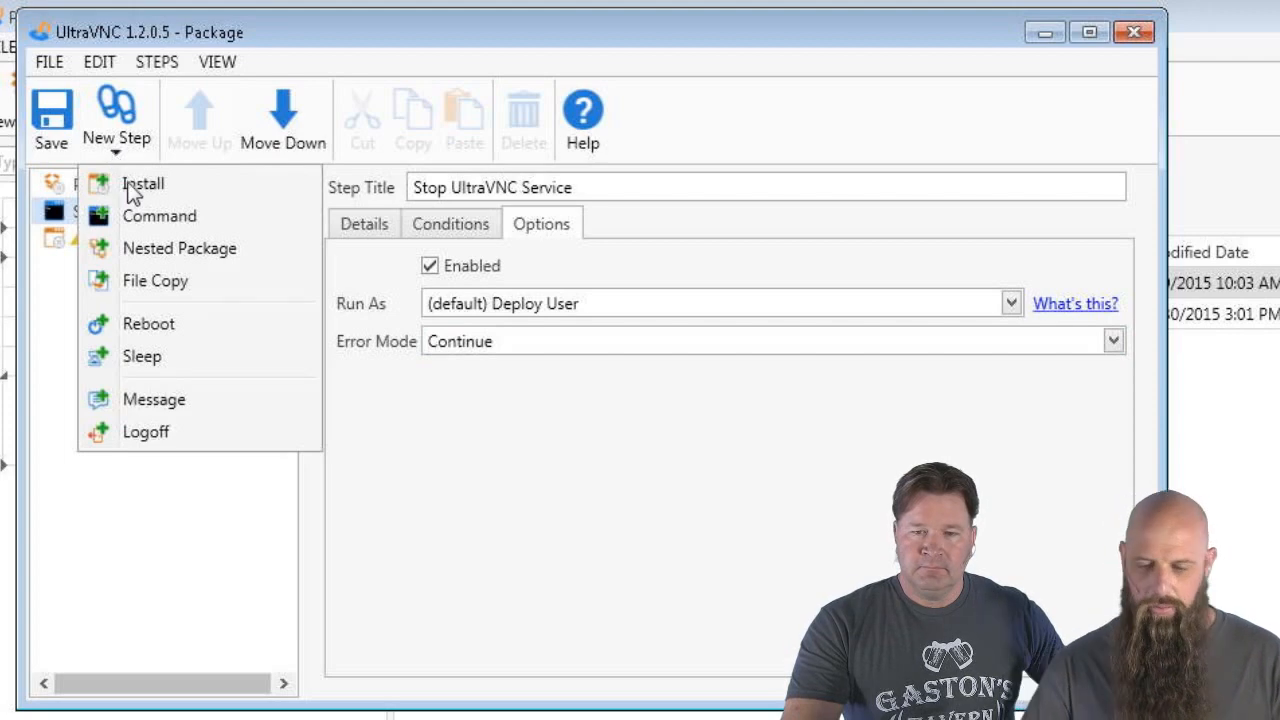
# Add a command step 'Delete UltraVNC service' running SC DELETE uvnc_service, success codes 0,1060
pyautogui.click(134, 216)
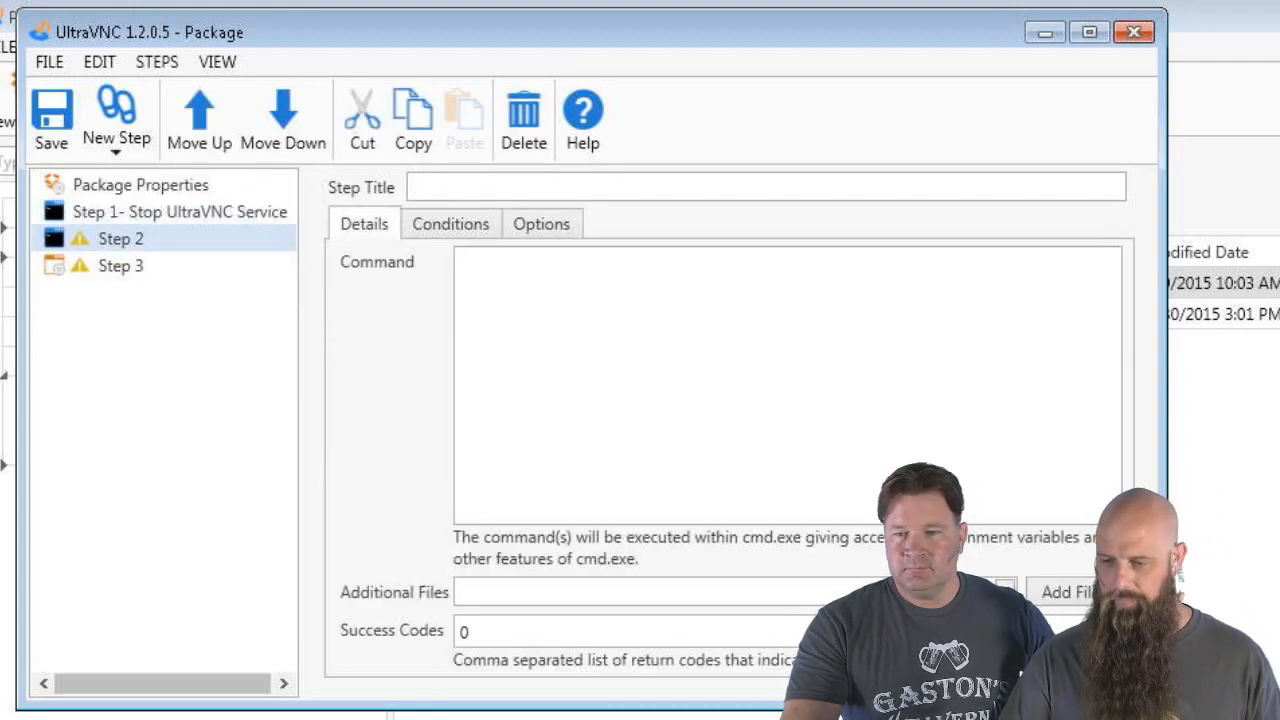
pyautogui.click(604, 389)
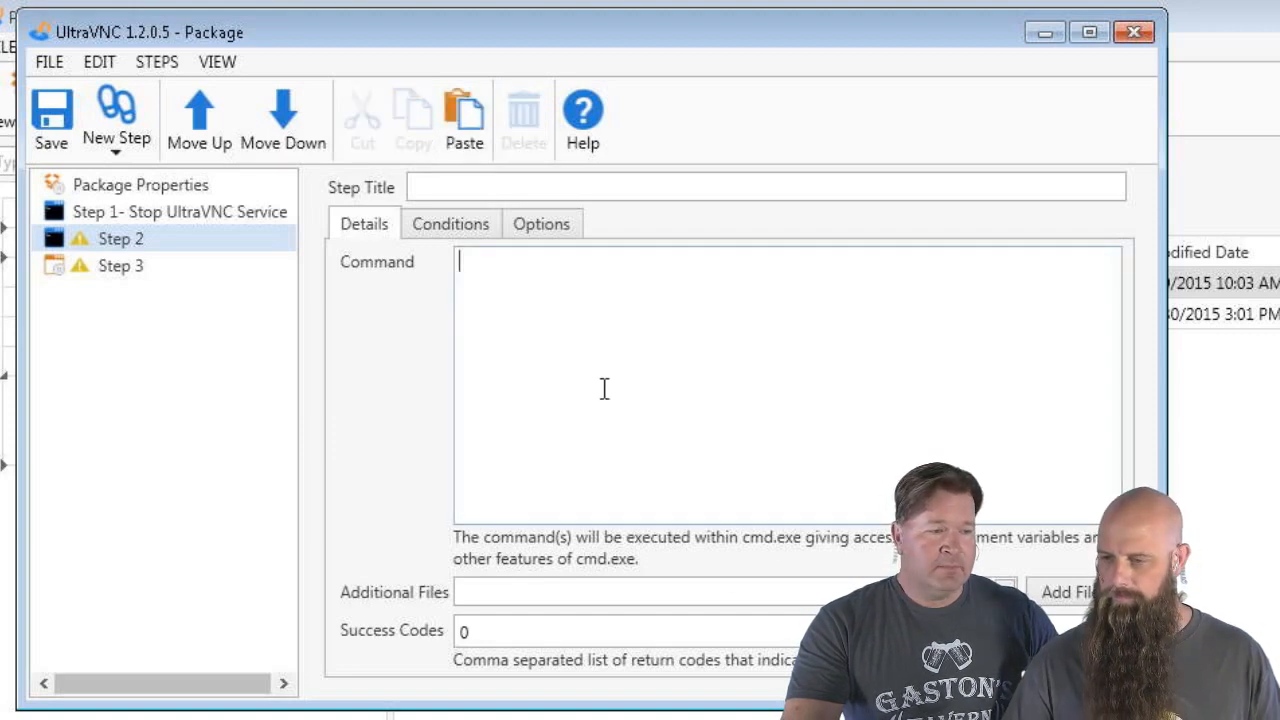
pyautogui.click(443, 187)
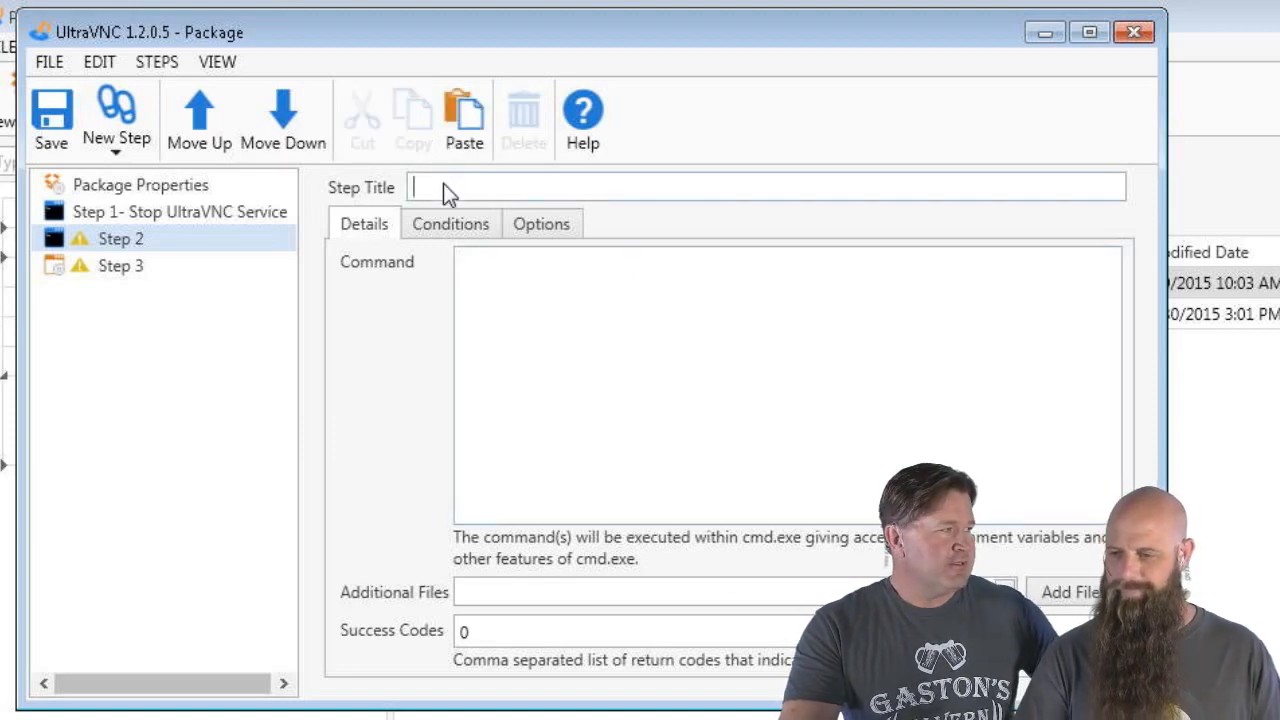
pyautogui.write('Delete ')
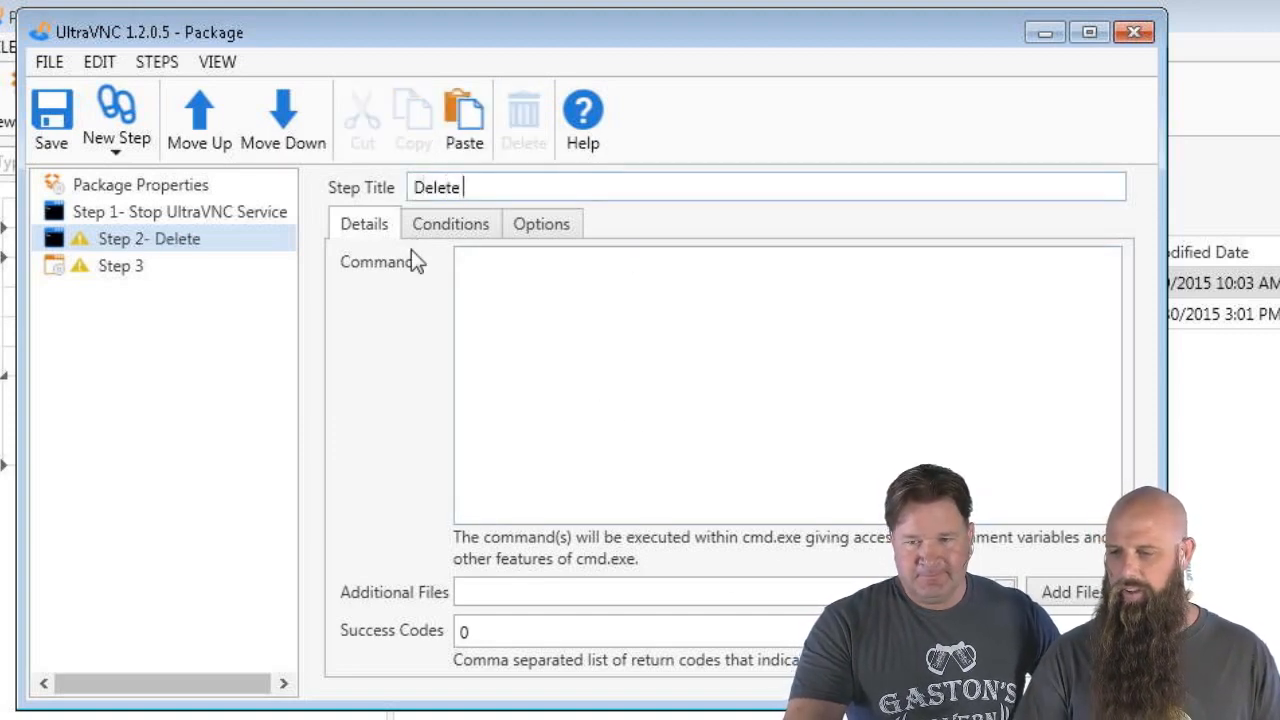
pyautogui.write('Ultra')
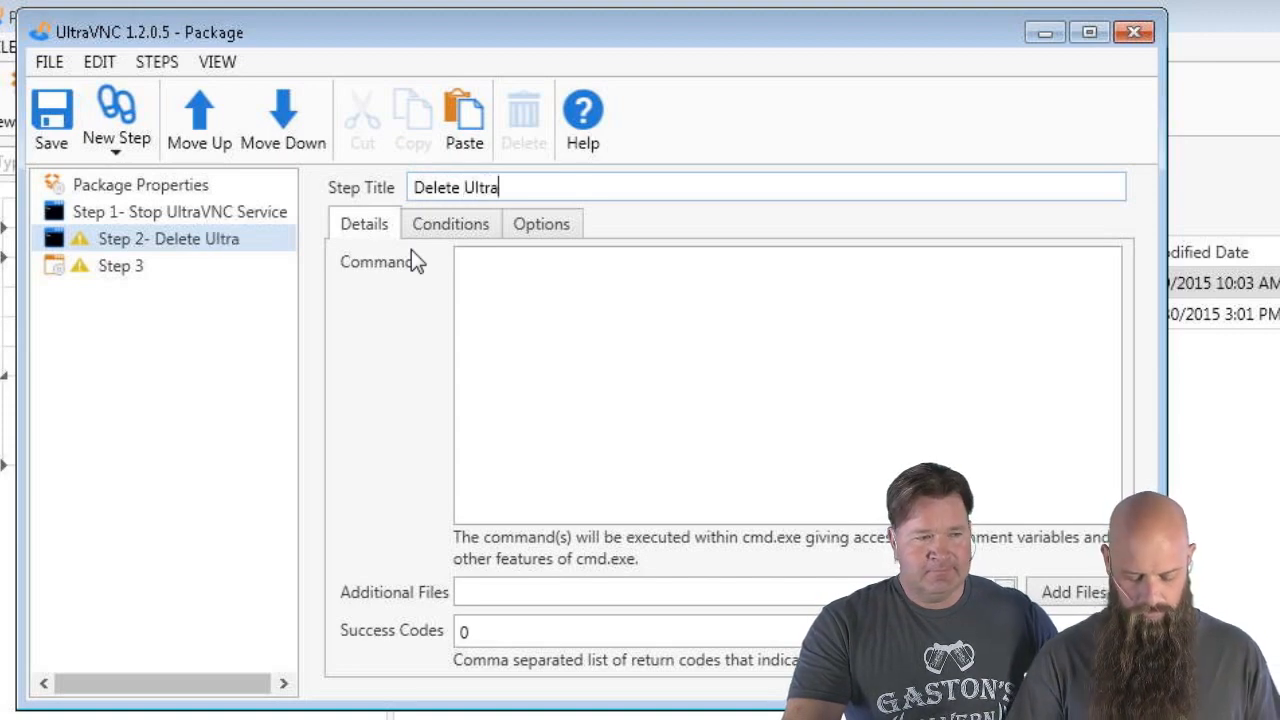
pyautogui.write('VNC service')
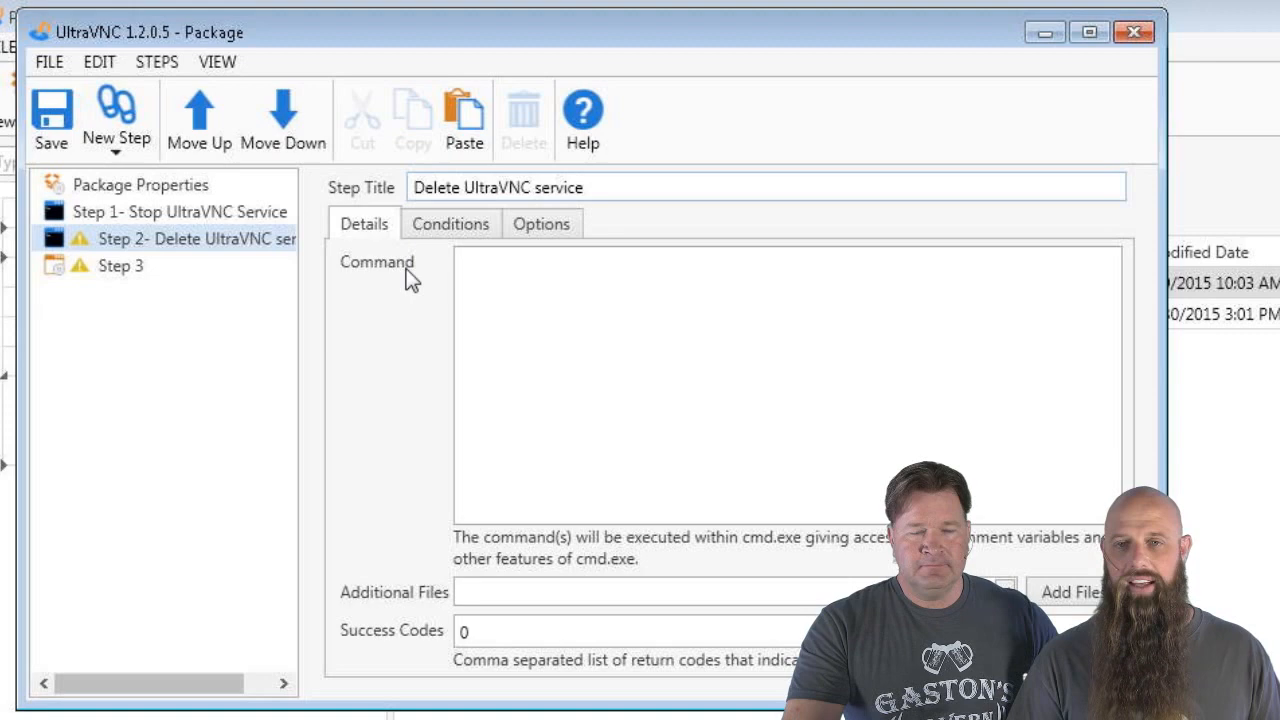
pyautogui.click(655, 372)
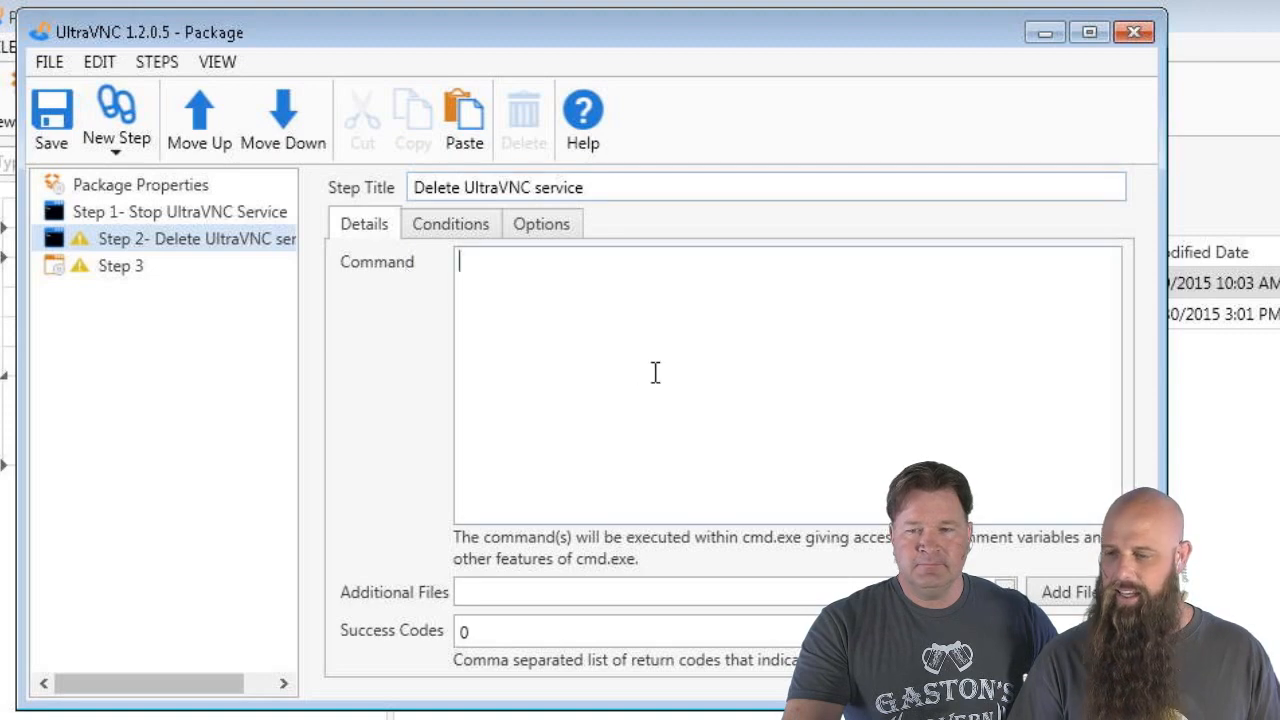
pyautogui.write('SC DE')
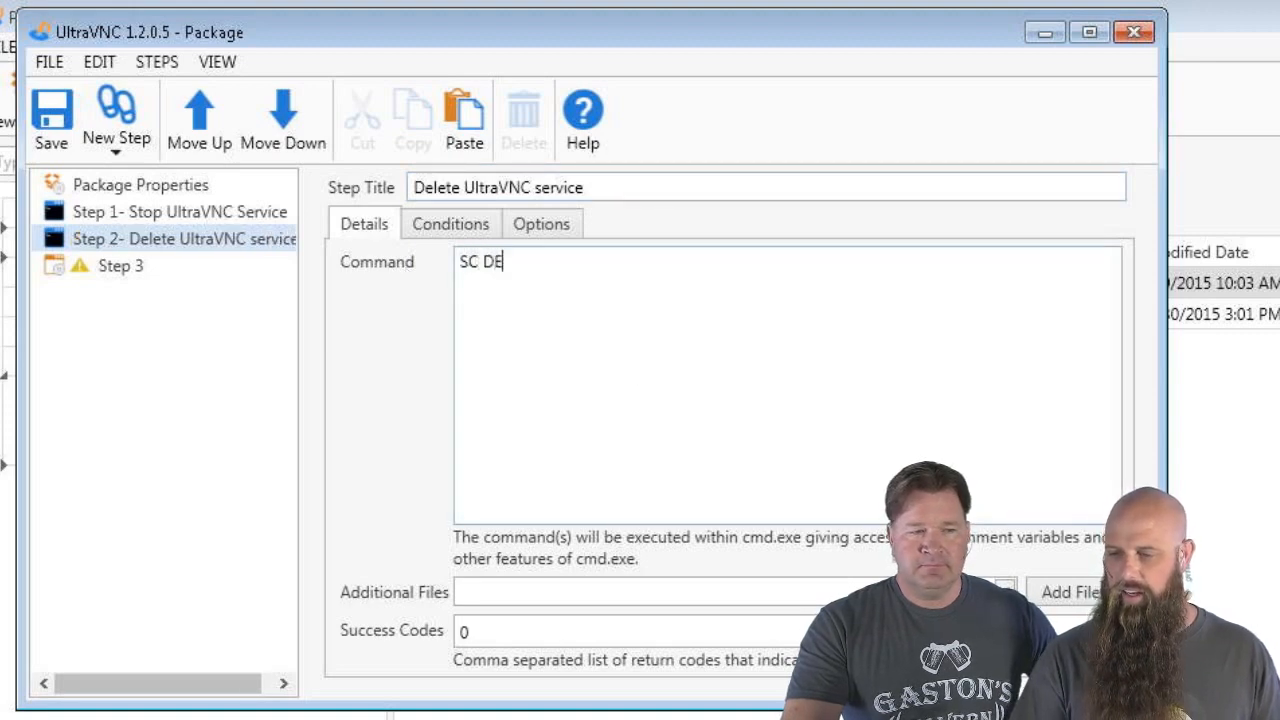
pyautogui.write('LETE uvnc_')
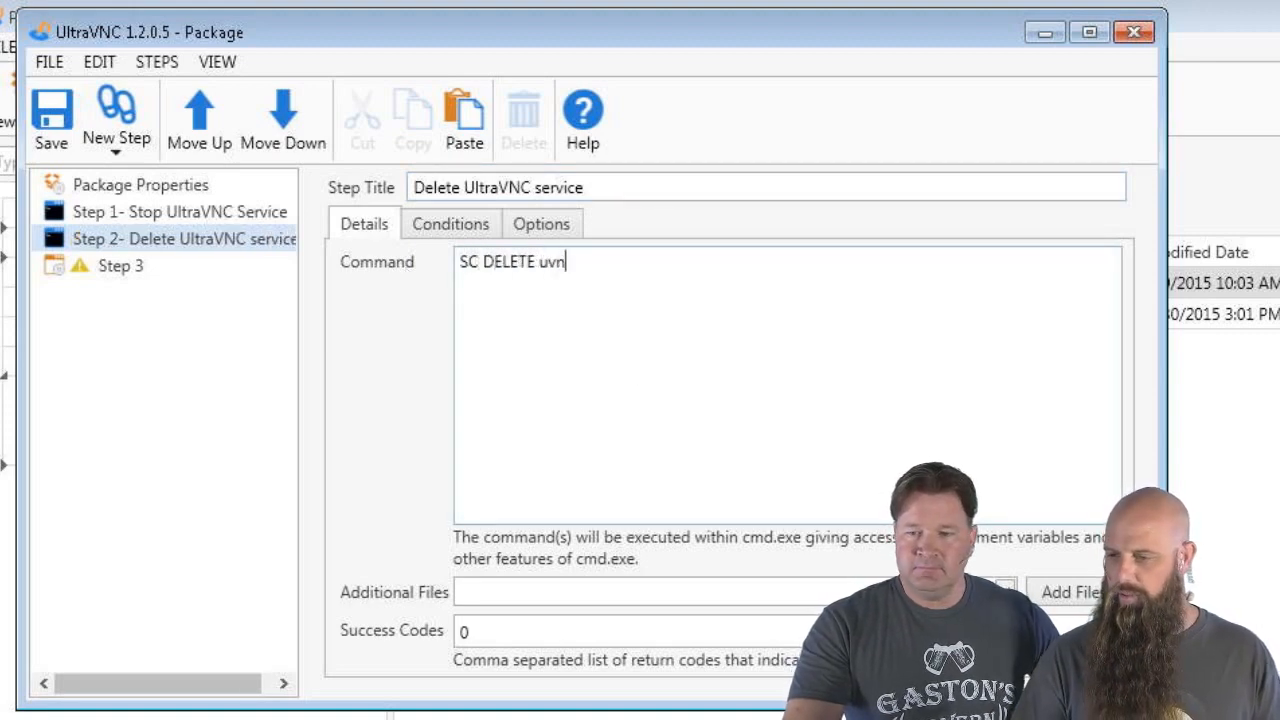
pyautogui.write('service')
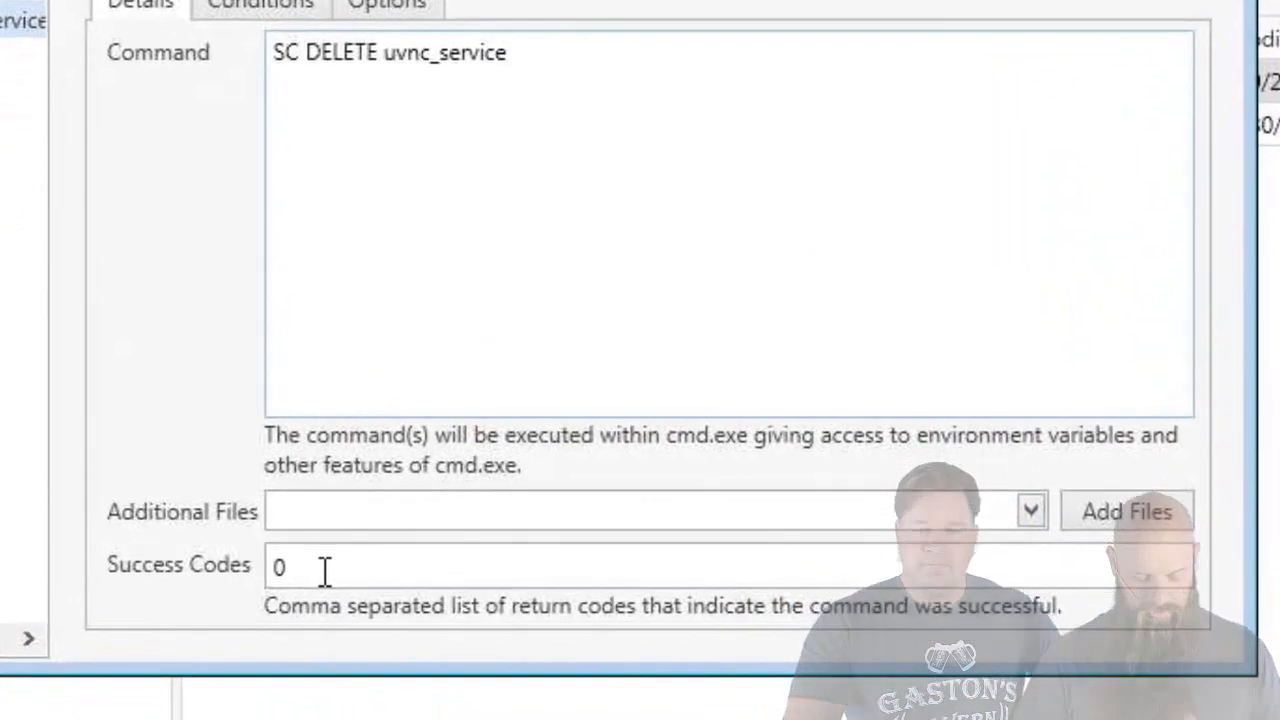
pyautogui.click(494, 633)
pyautogui.write(',10')
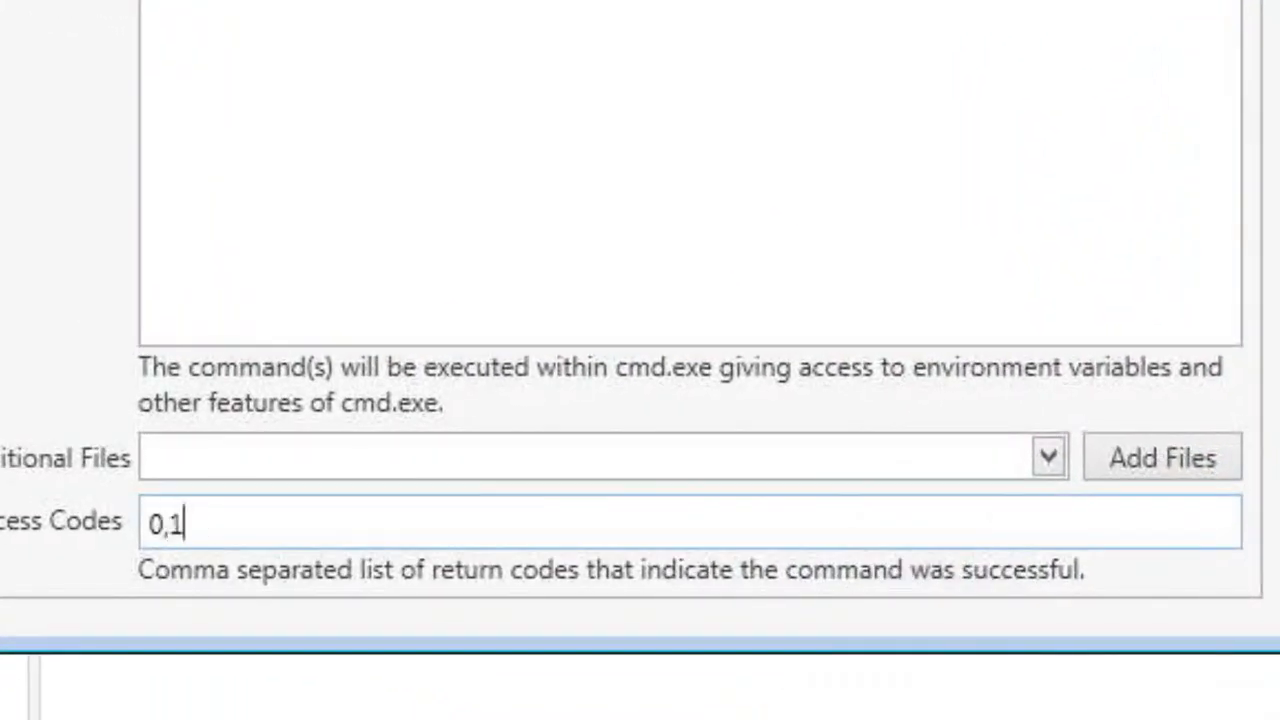
pyautogui.write('60')
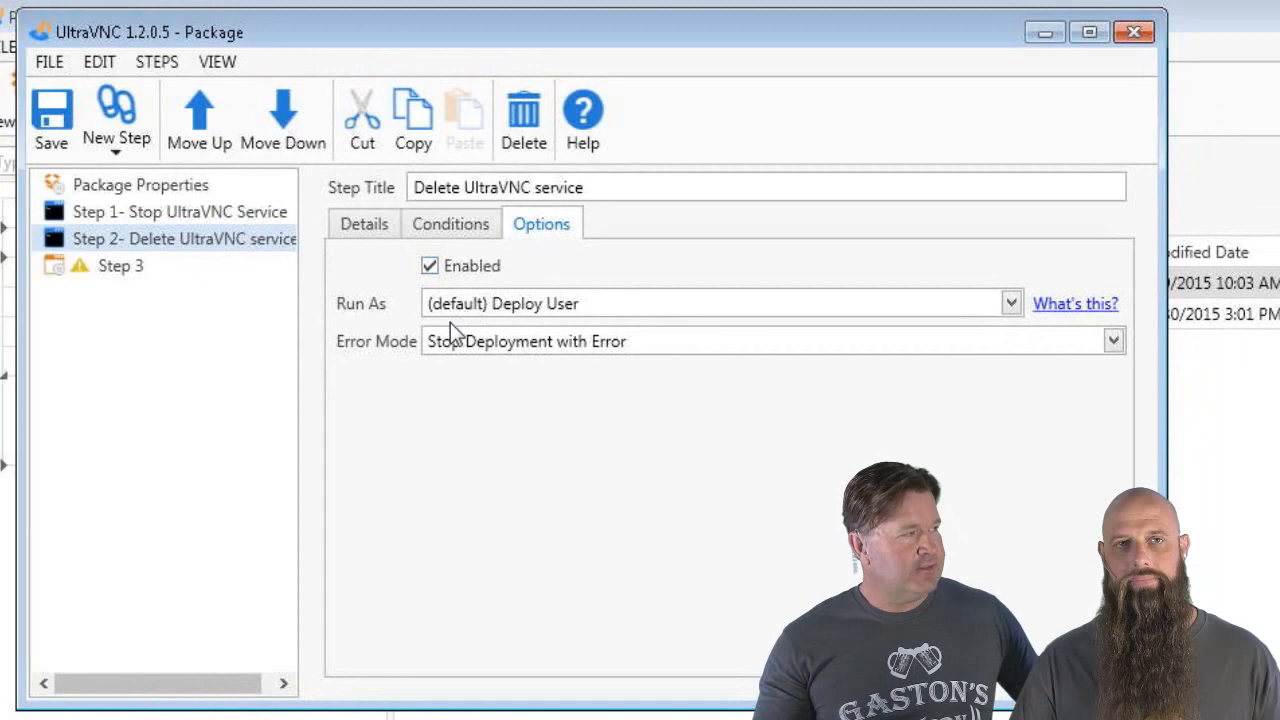
# Set Step 2's Error Mode to Continue
pyautogui.click(450, 336)
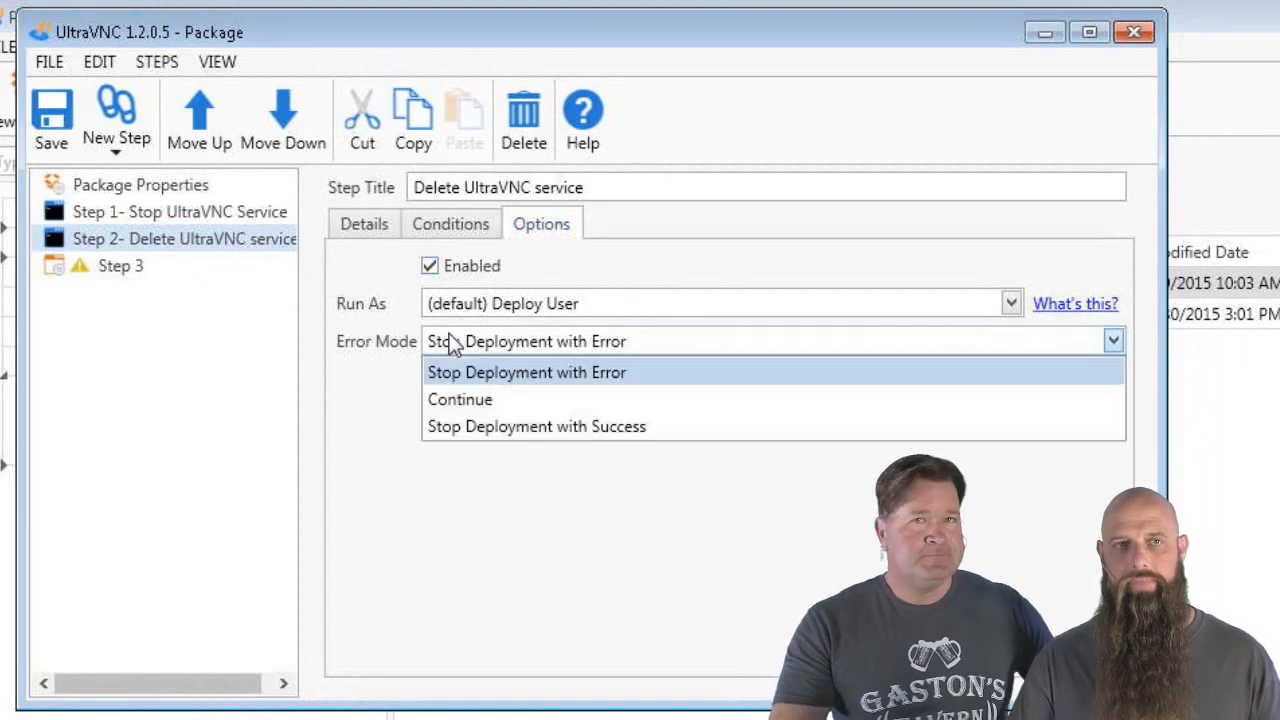
pyautogui.click(459, 397)
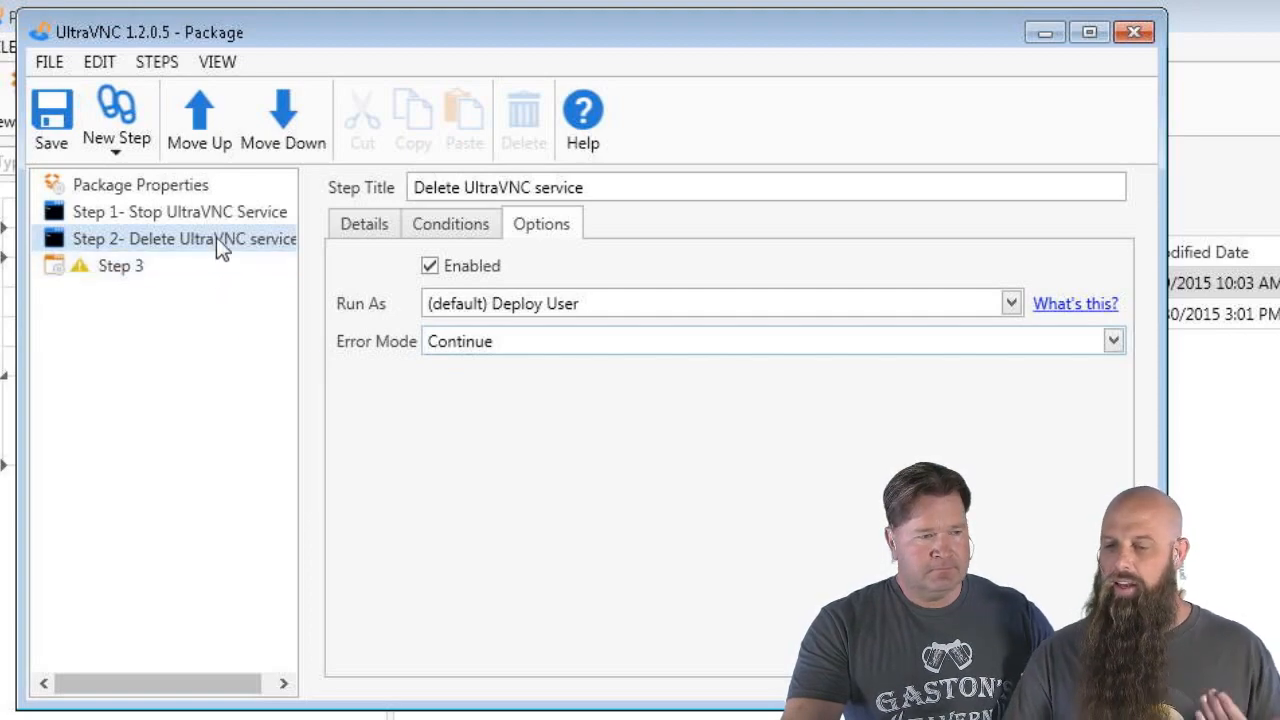
pyautogui.click(135, 278)
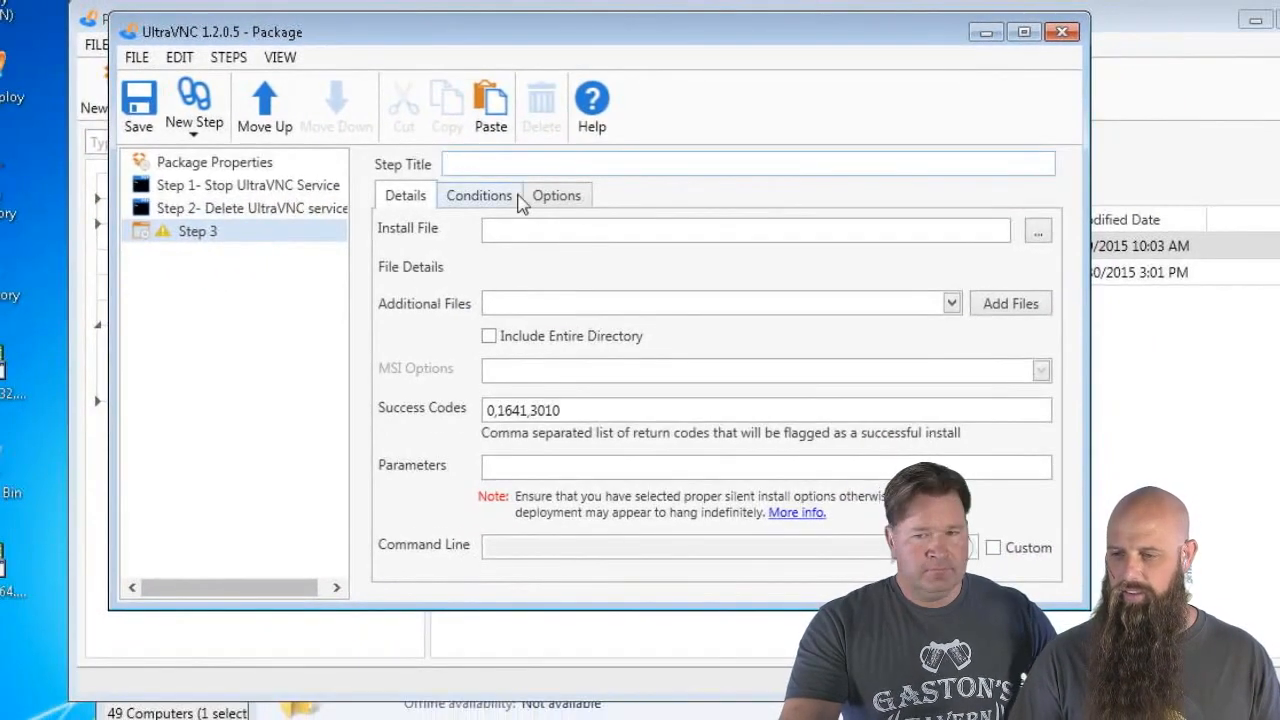
# Title Step 3 'Install UltraVNC' with install file 1.2.0.5\UltraVNC_1_2_05_X64_Setup.exe
pyautogui.write('Install Ultra')
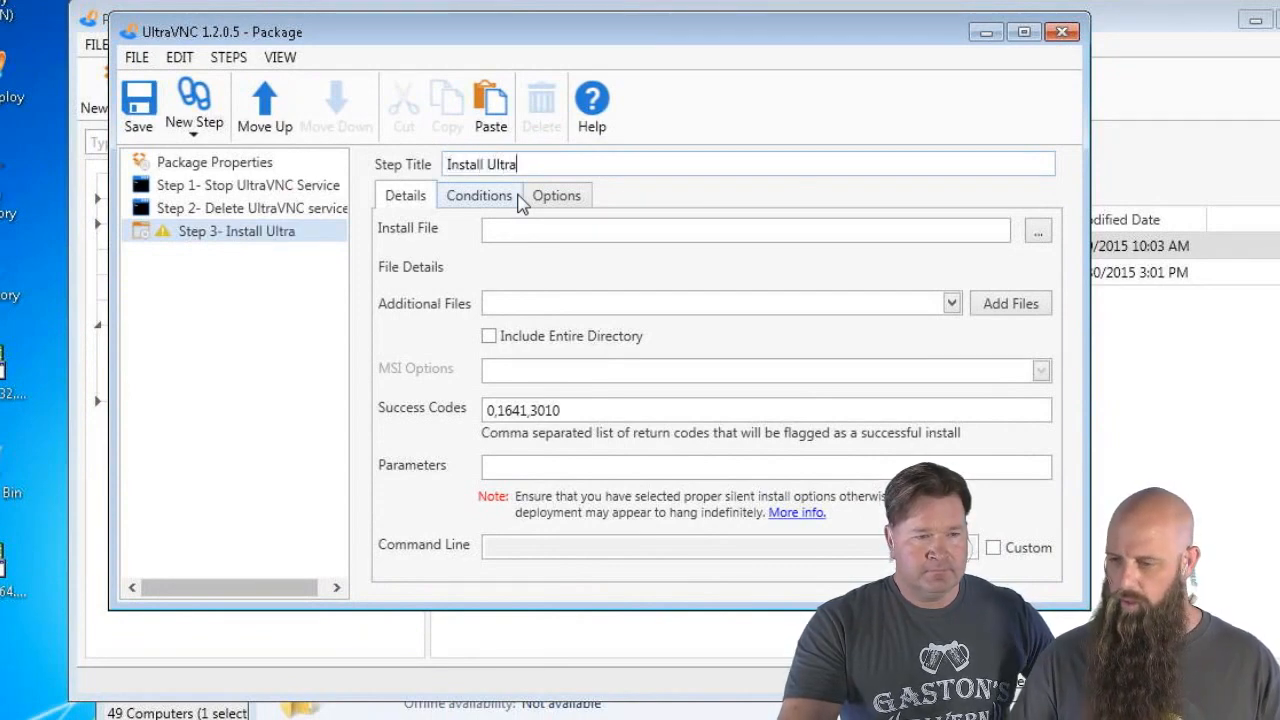
pyautogui.write('VNC')
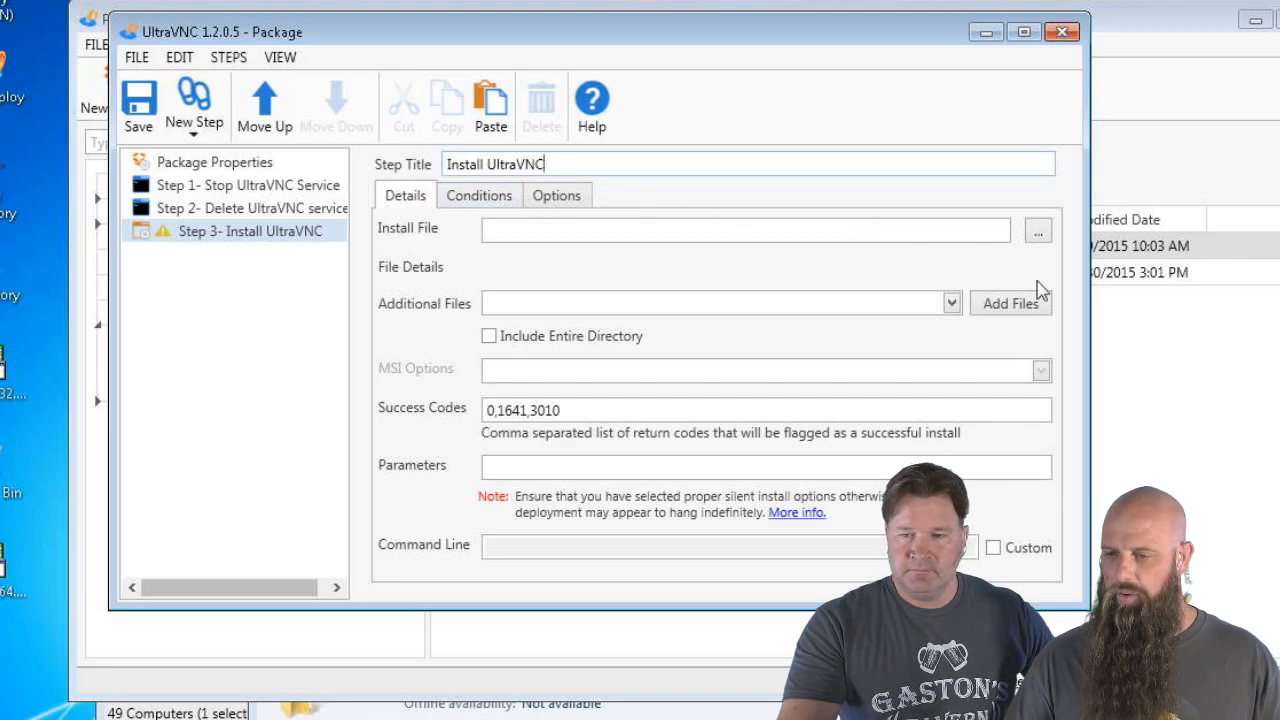
pyautogui.click(1039, 231)
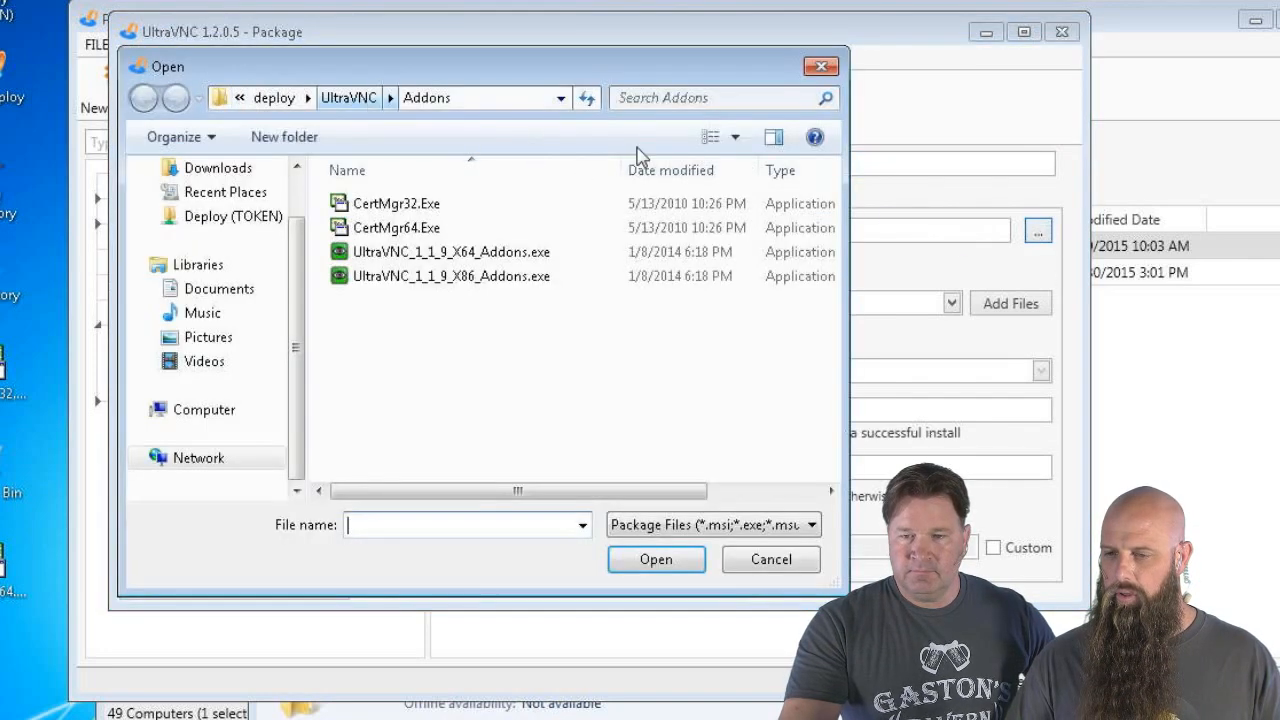
pyautogui.click(366, 99)
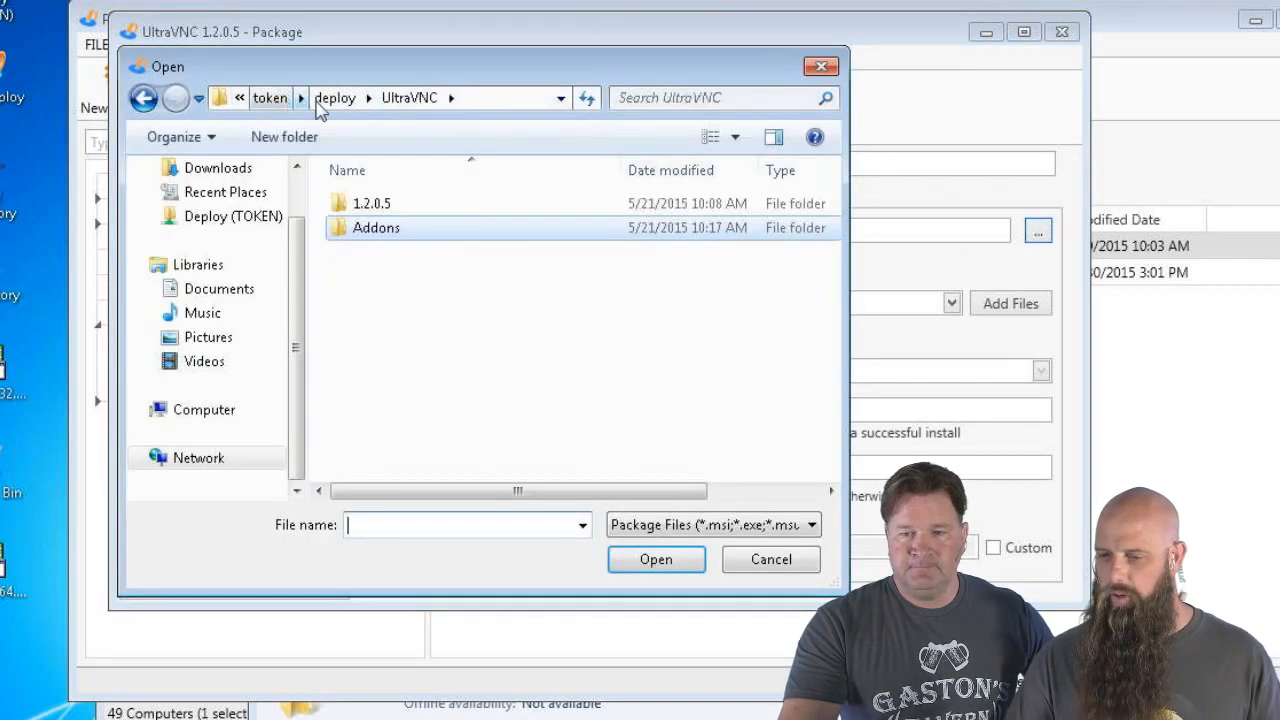
pyautogui.click(397, 205)
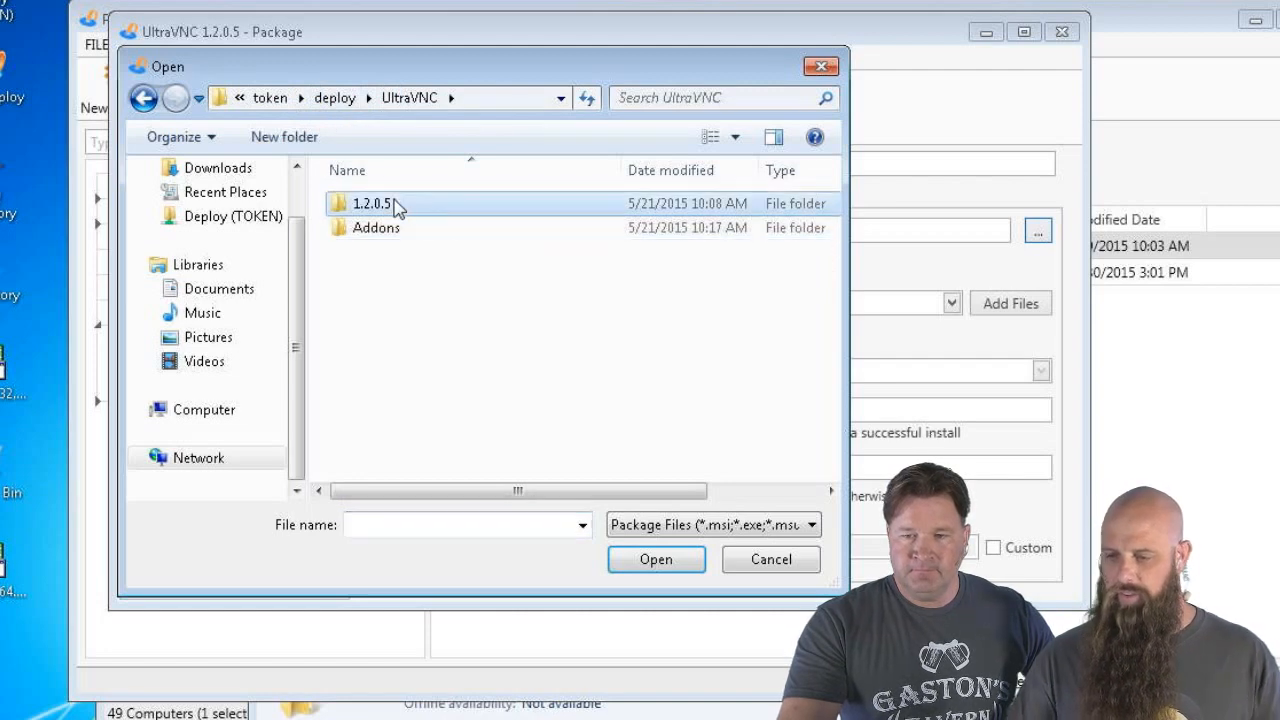
pyautogui.doubleClick(397, 205)
pyautogui.doubleClick(403, 208)
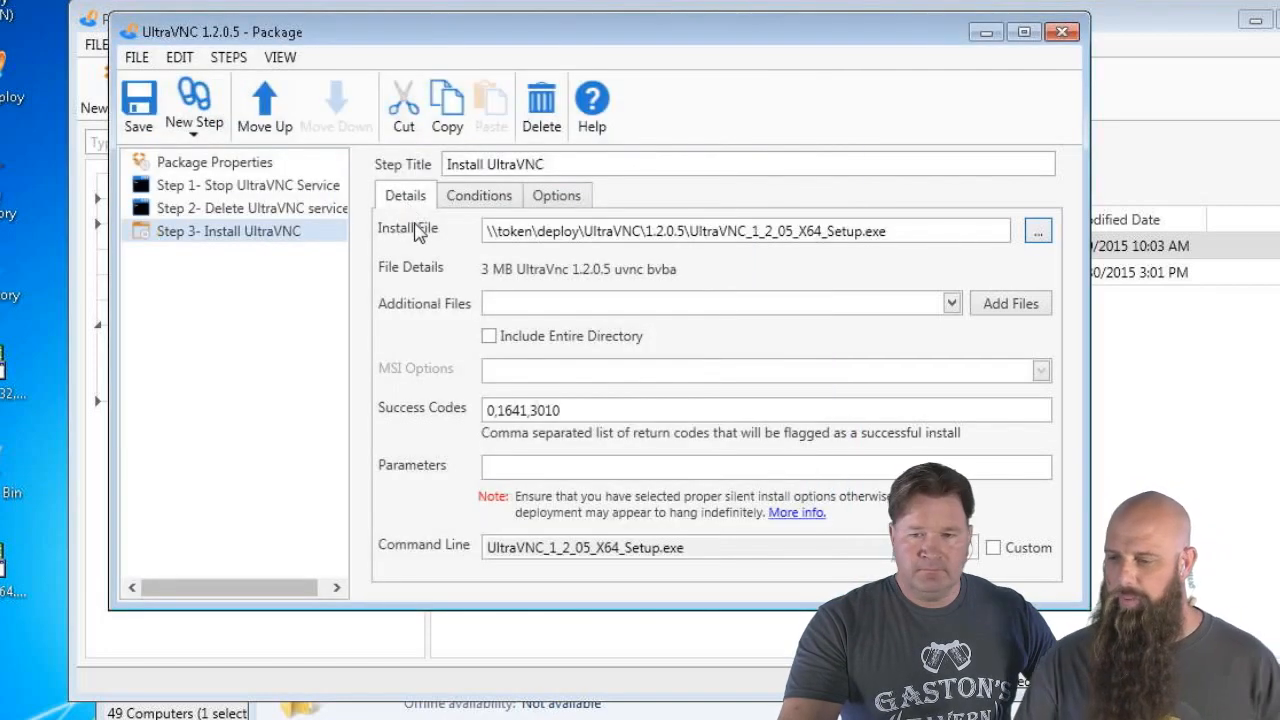
# Restrict Step 3's architecture condition to 64-bit systems
pyautogui.click(479, 195)
pyautogui.click(517, 270)
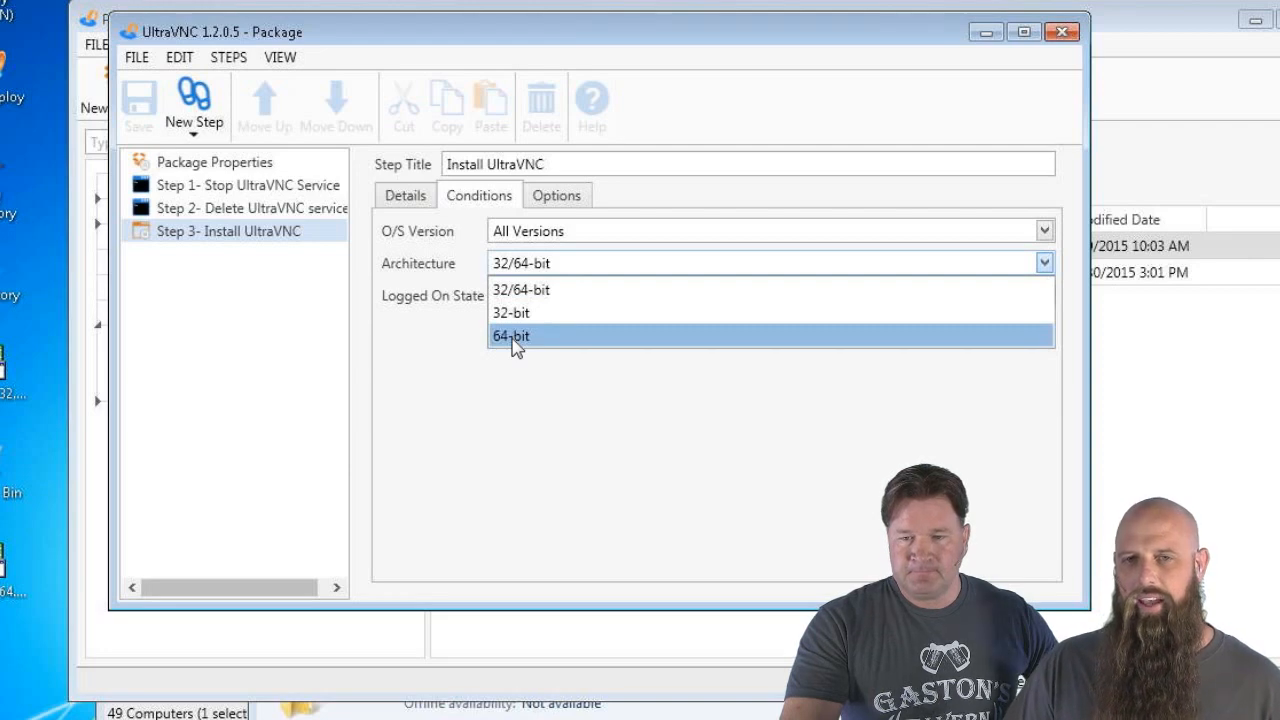
pyautogui.click(512, 337)
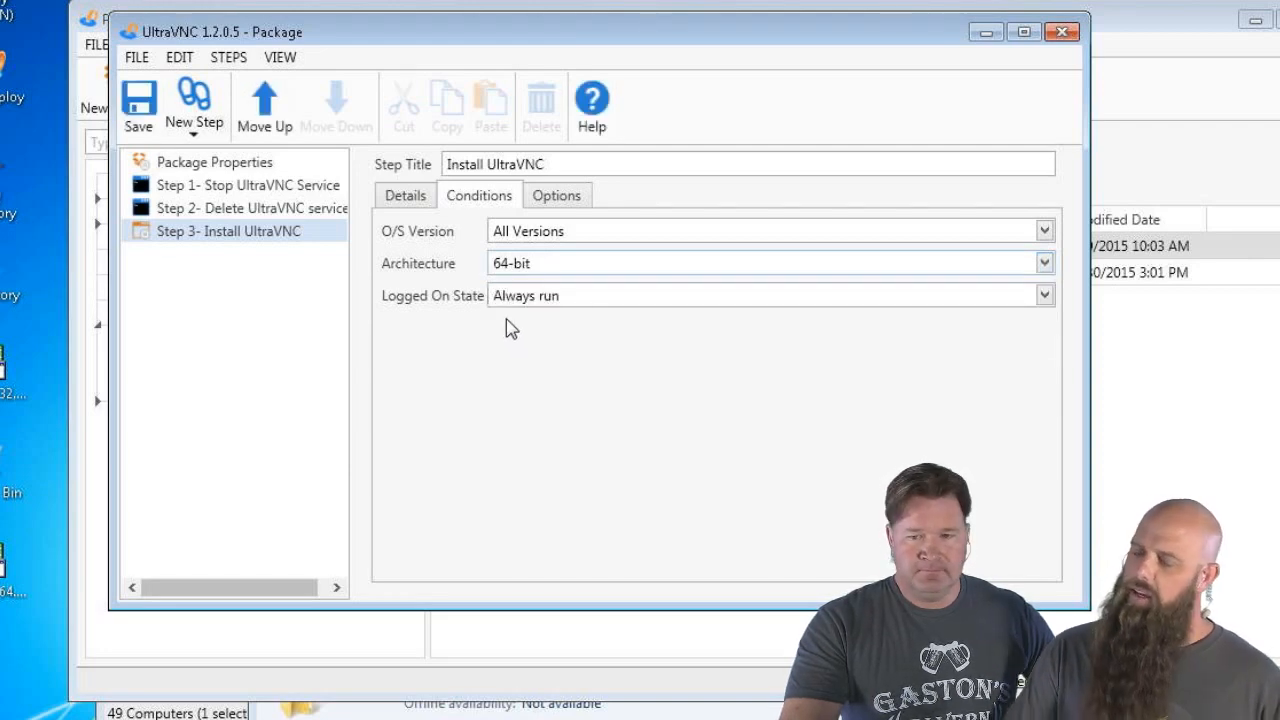
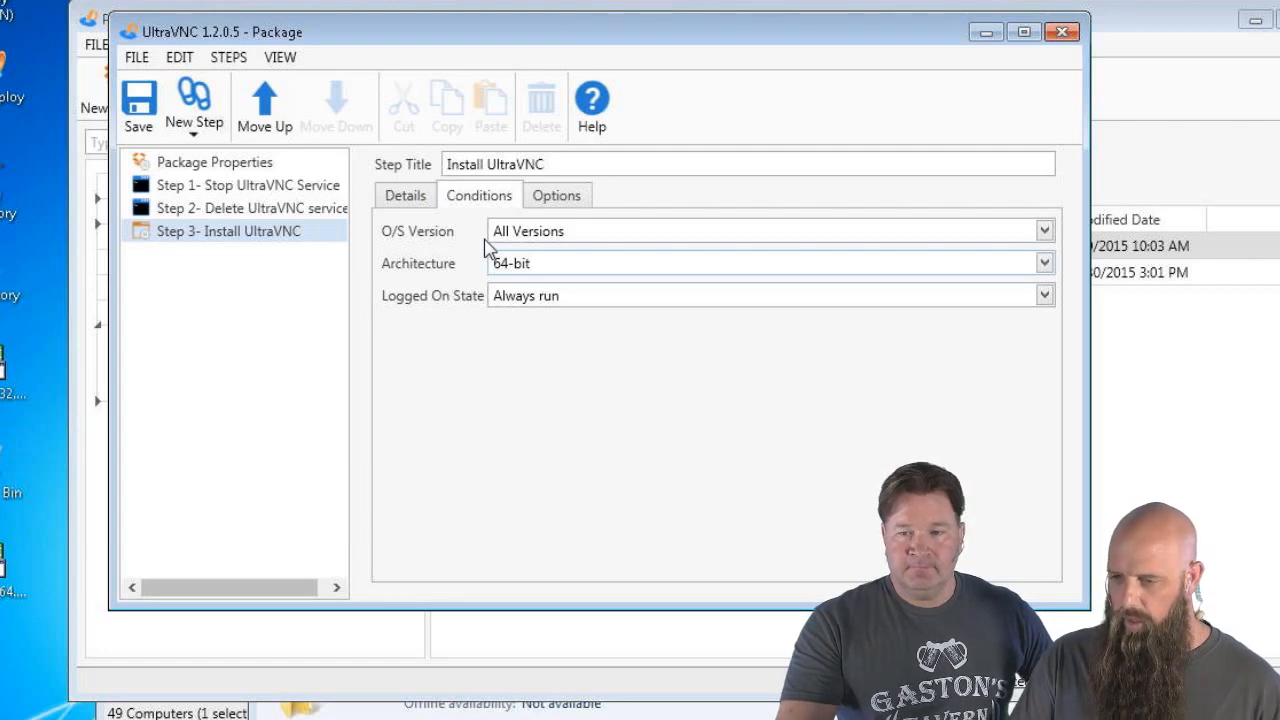
# Uncheck Server 2003, Server 2003 R2 and Windows XP in Step 3's O/S Version condition
pyautogui.click(515, 240)
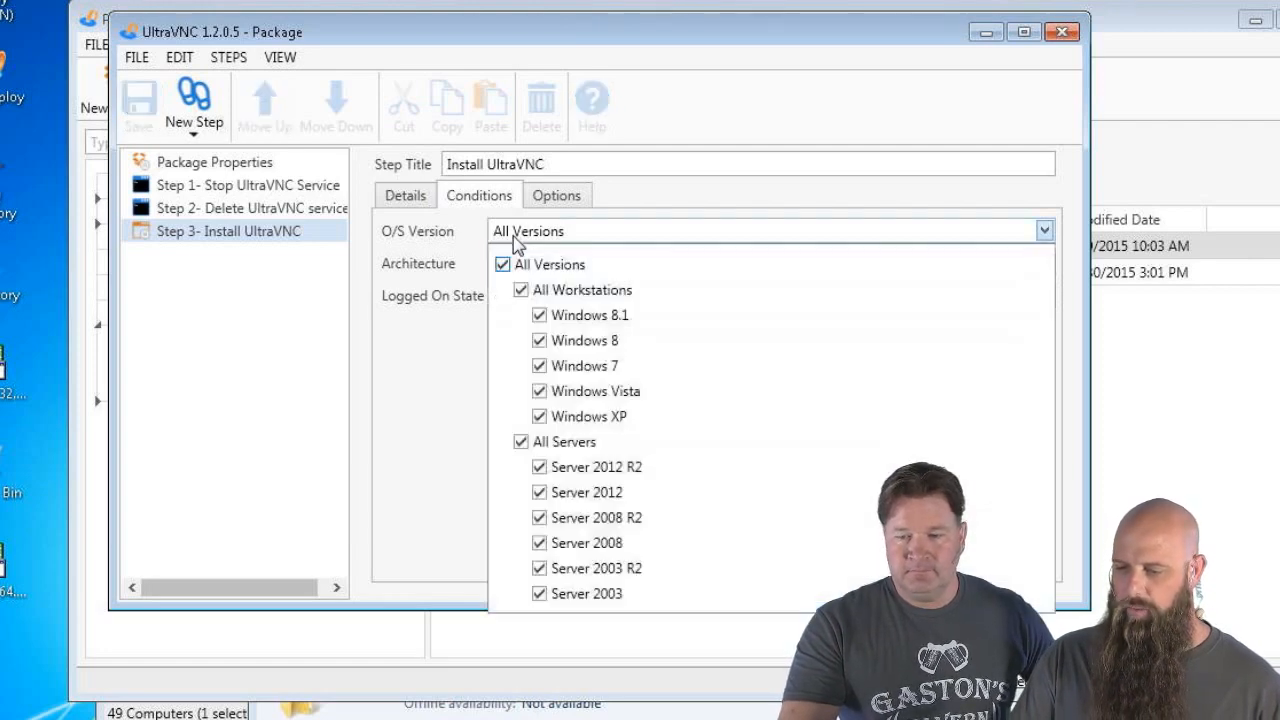
pyautogui.click(539, 593)
pyautogui.click(539, 568)
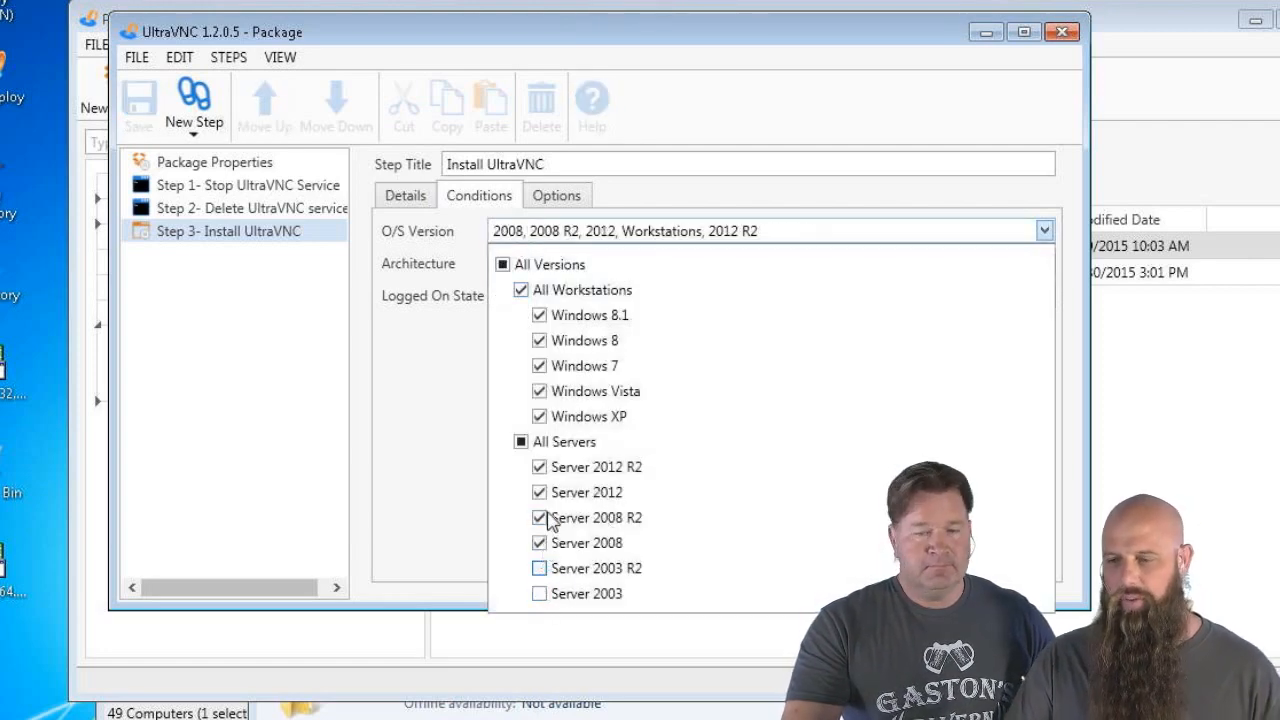
pyautogui.click(539, 416)
pyautogui.click(441, 397)
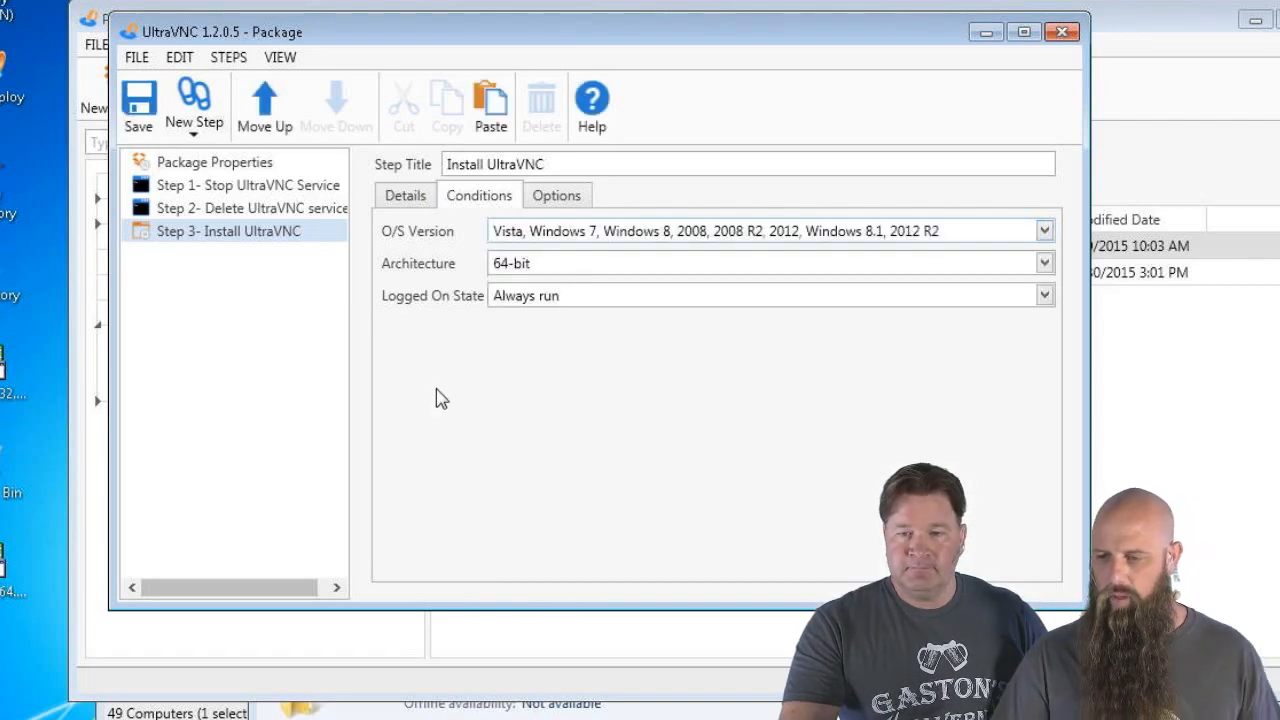
pyautogui.click(406, 199)
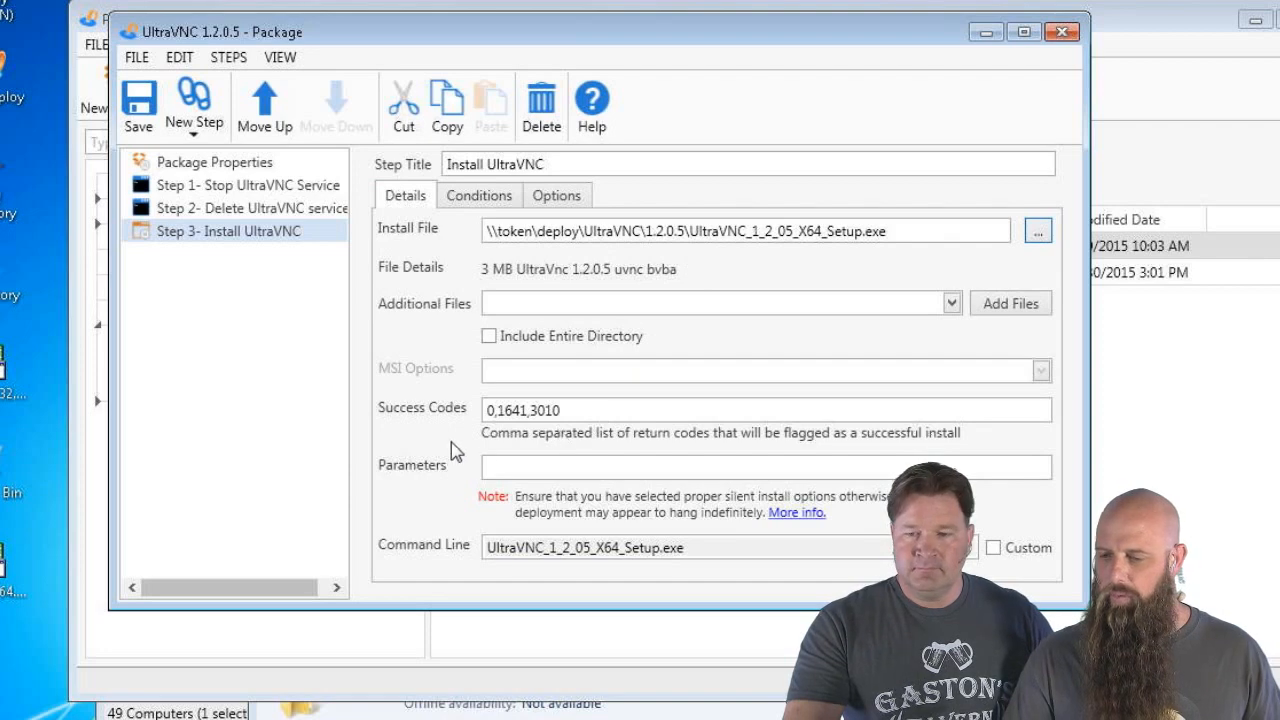
# Set Step 3's parameters to /verysilent /loadinf=uVNC-Server.txt and include the entire directory
pyautogui.click(553, 476)
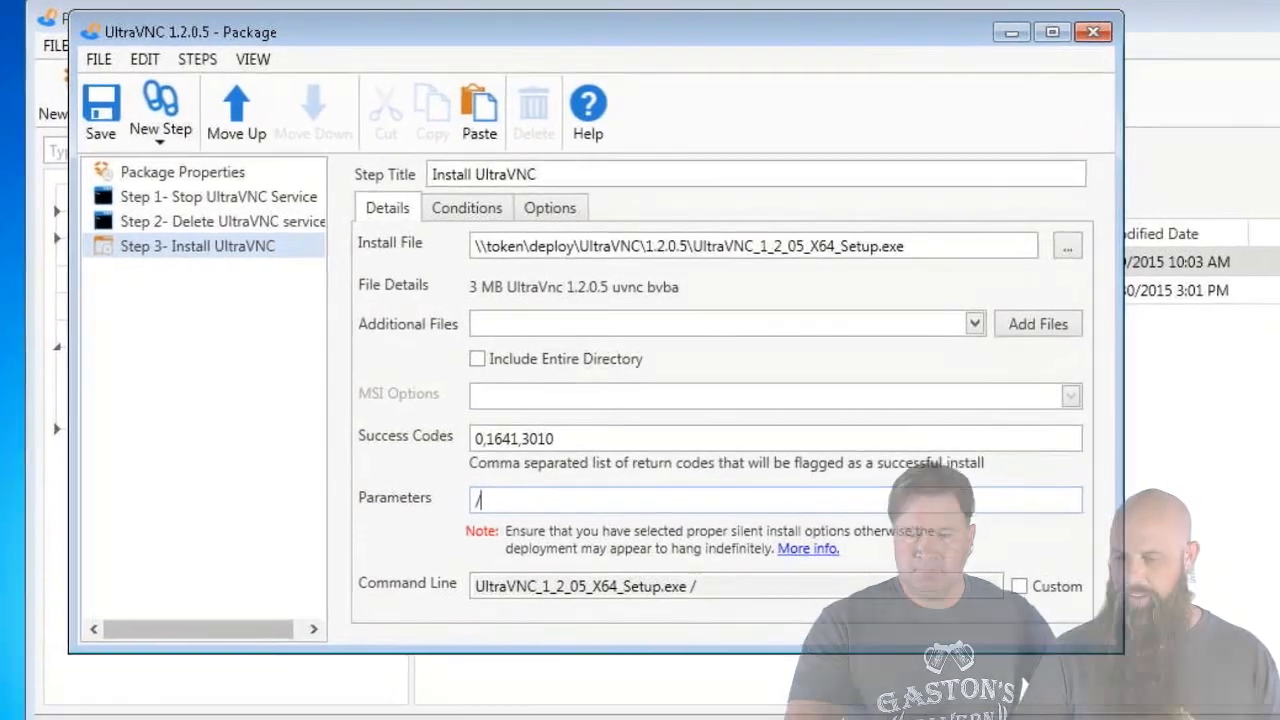
pyautogui.write('/ver')
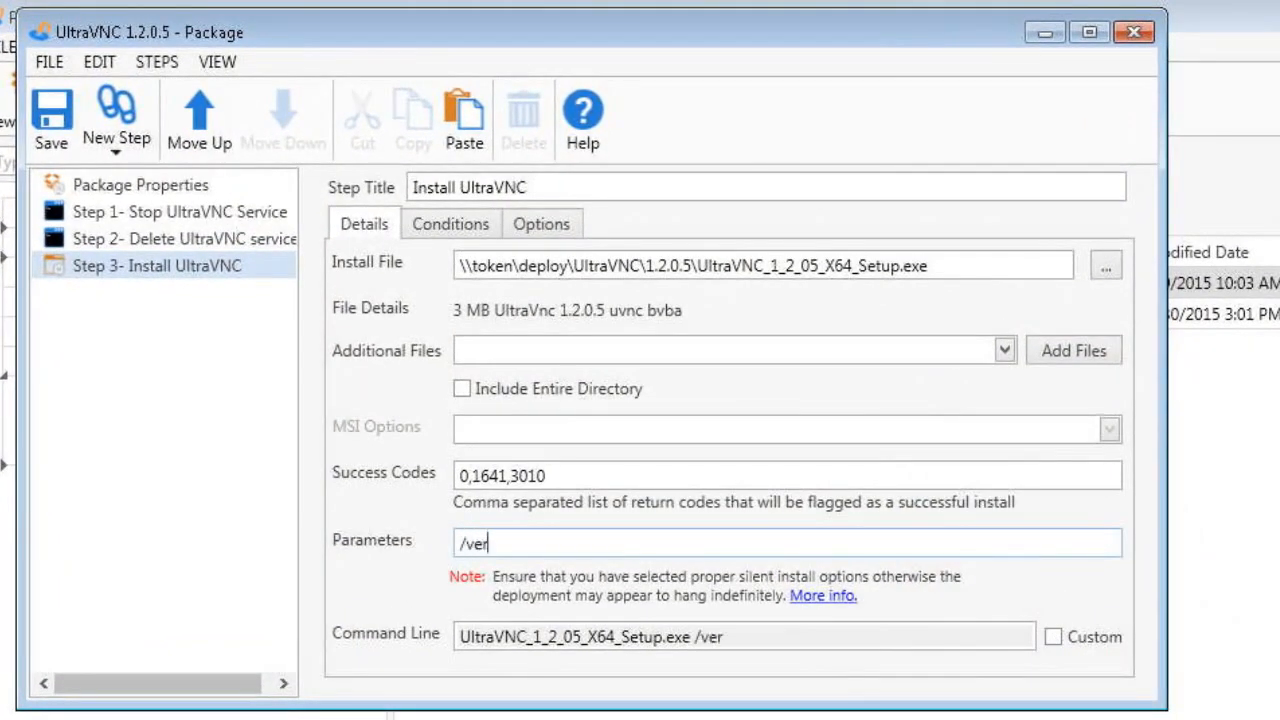
pyautogui.write('ysilent')
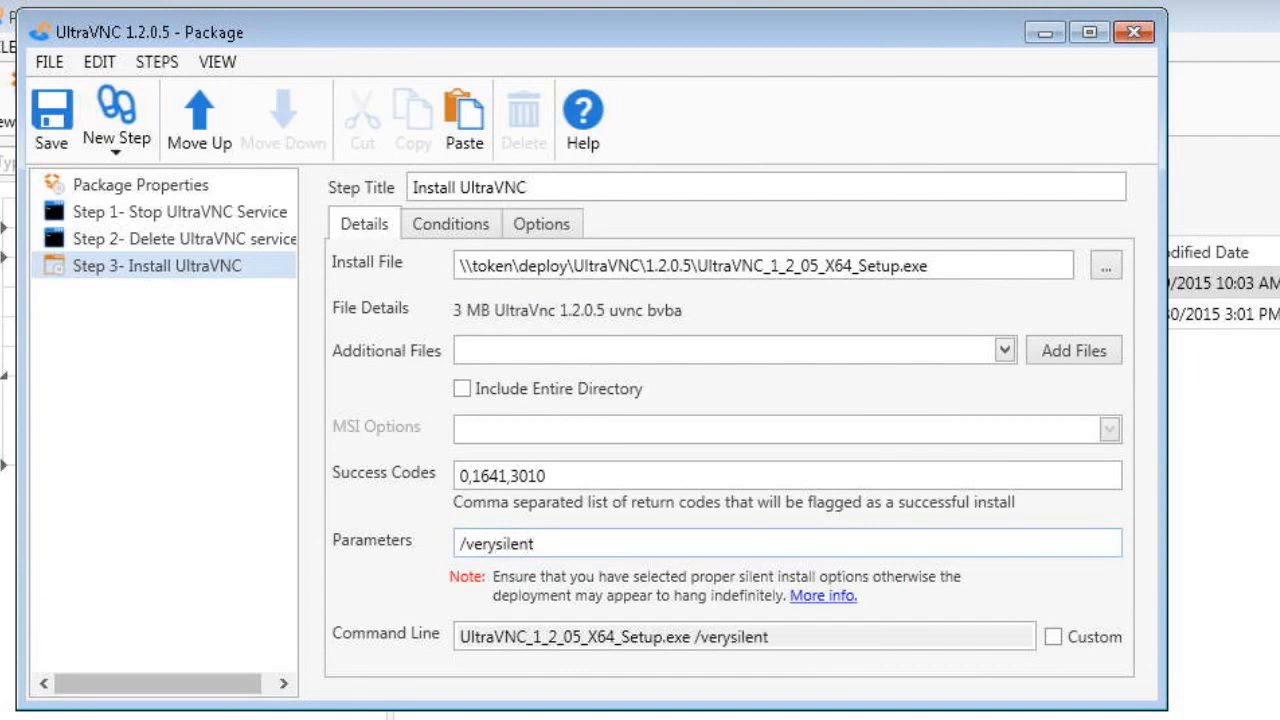
pyautogui.write(' /loadinf')
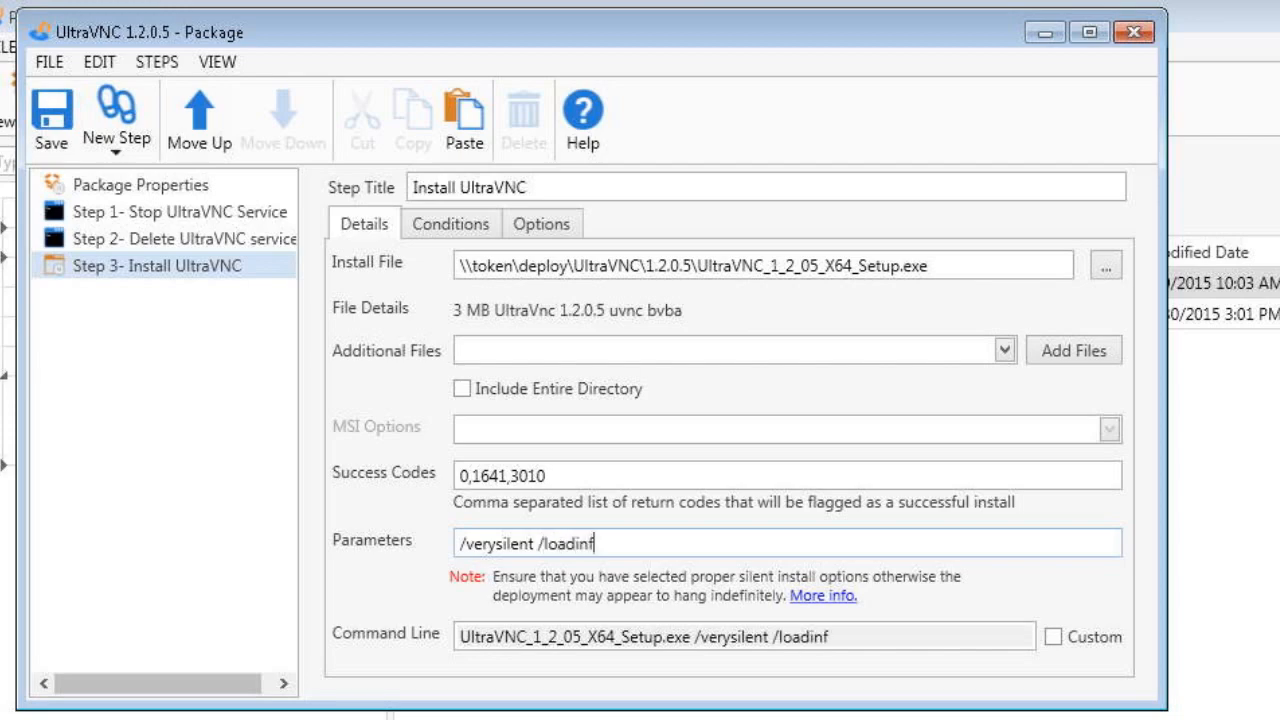
pyautogui.write('=')
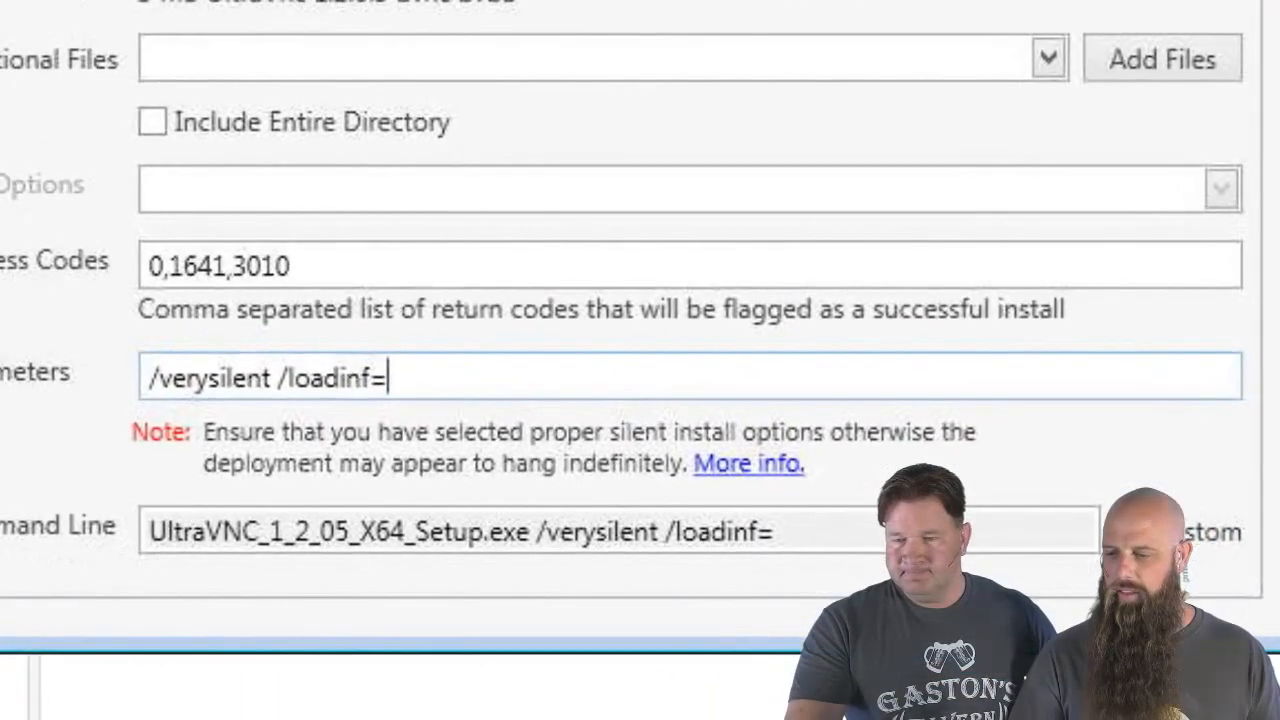
pyautogui.write('uv')
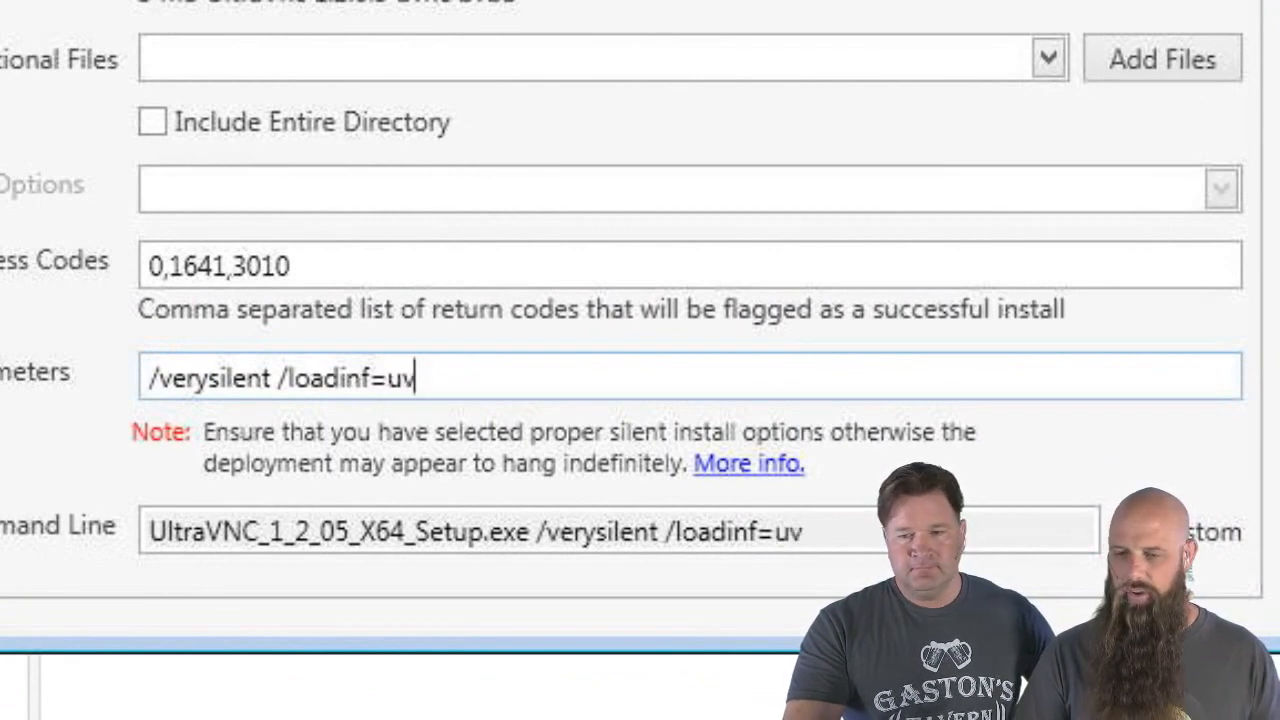
pyautogui.press('BackSpace')
pyautogui.write('VN')
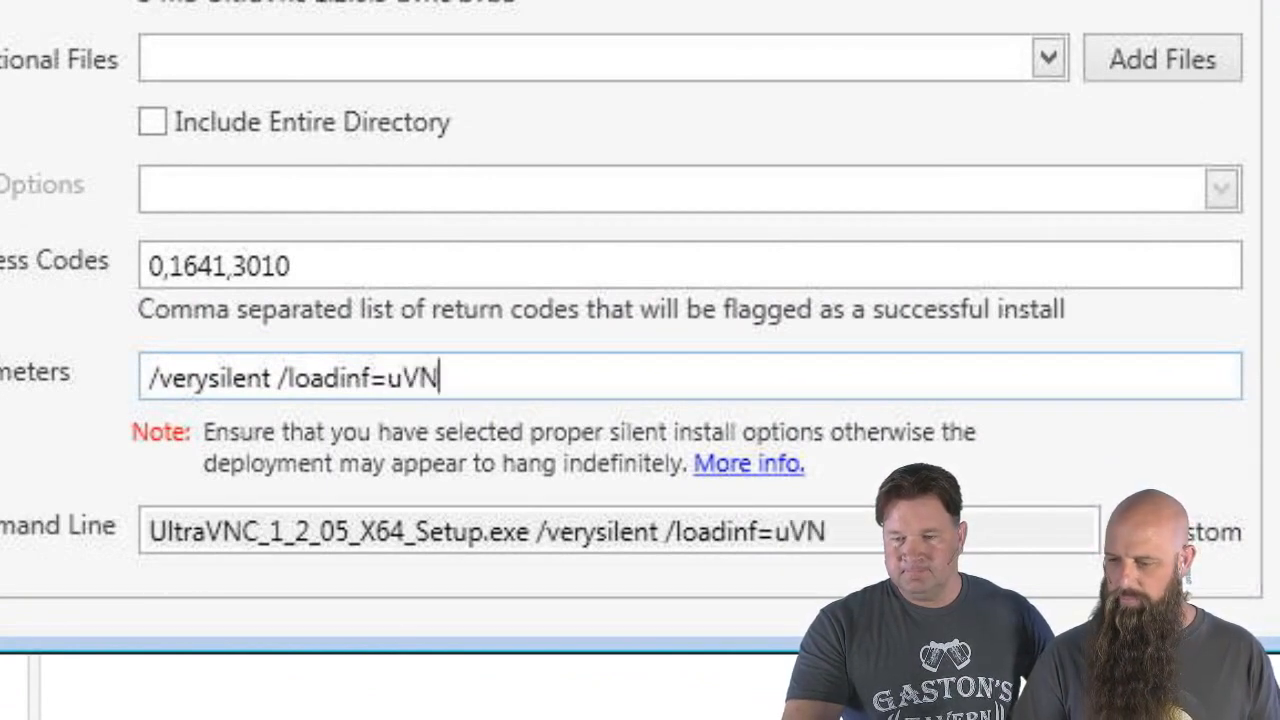
pyautogui.write('C-Serv')
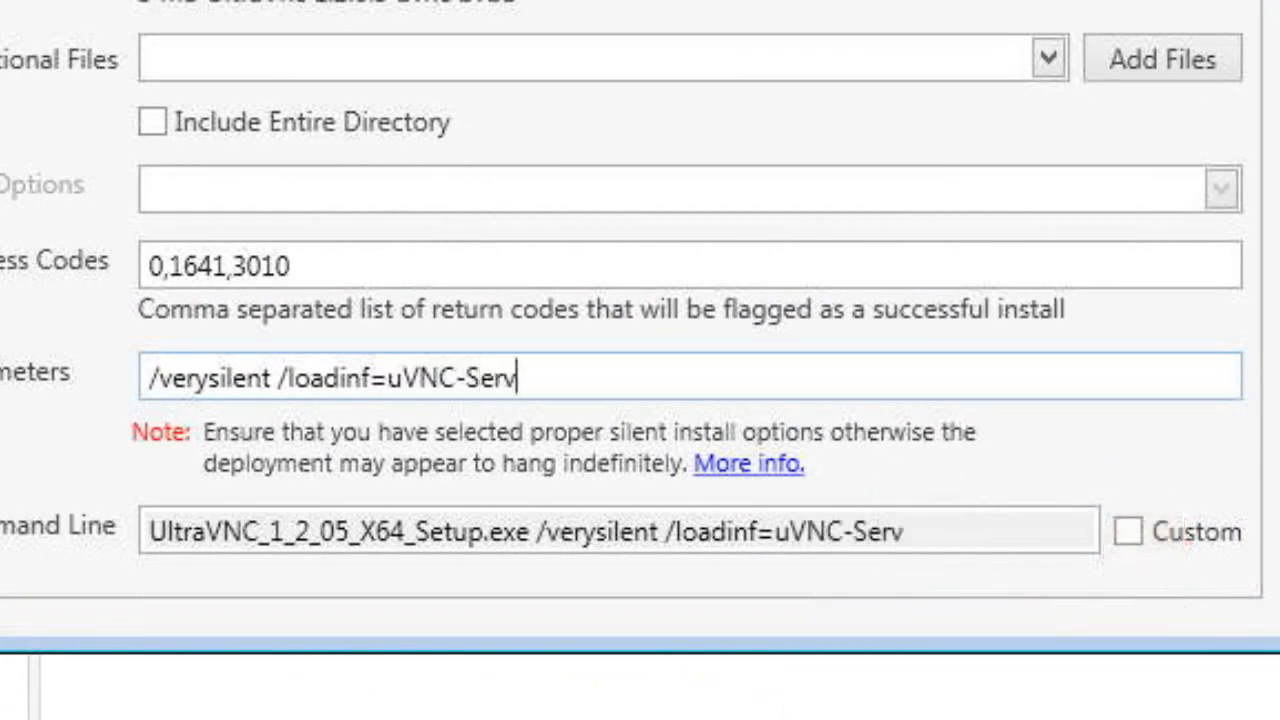
pyautogui.write('er.txt')
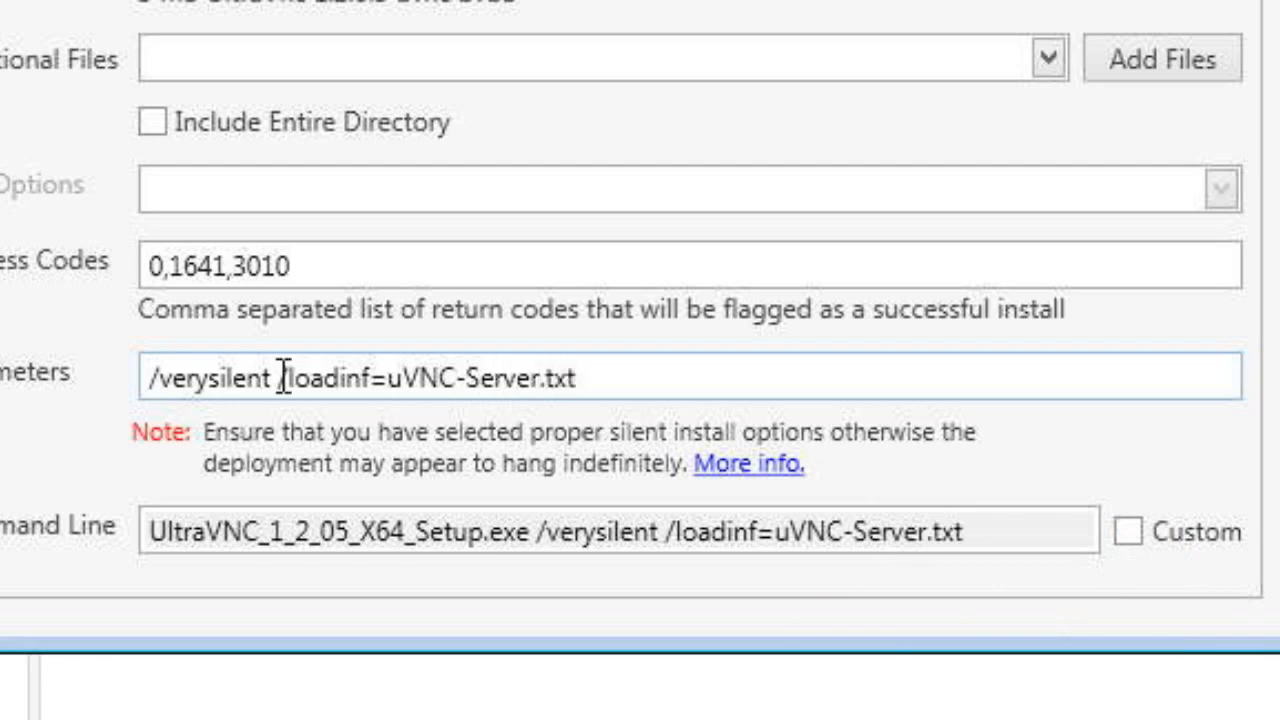
pyautogui.click(152, 122)
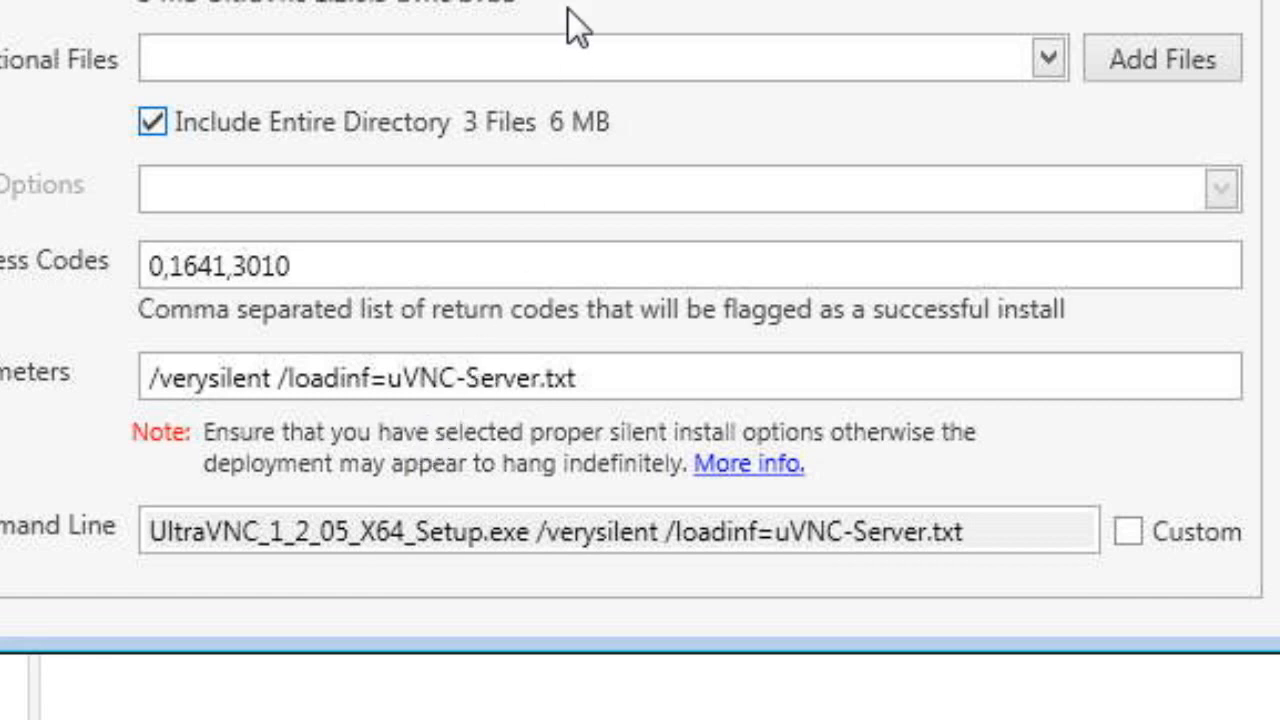
pyautogui.moveTo(568, 9)
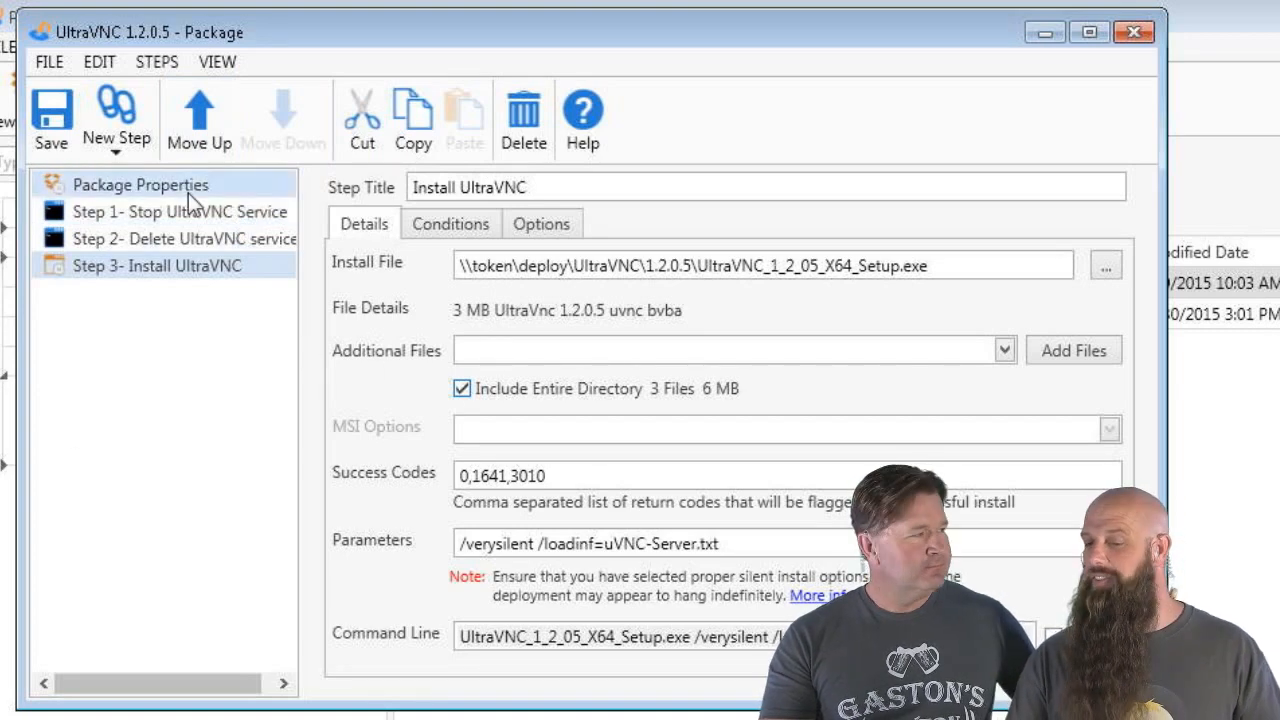
# Add a new Command step to the package and title it 'Install Cert (64-bit)'
pyautogui.click(111, 152)
pyautogui.click(125, 218)
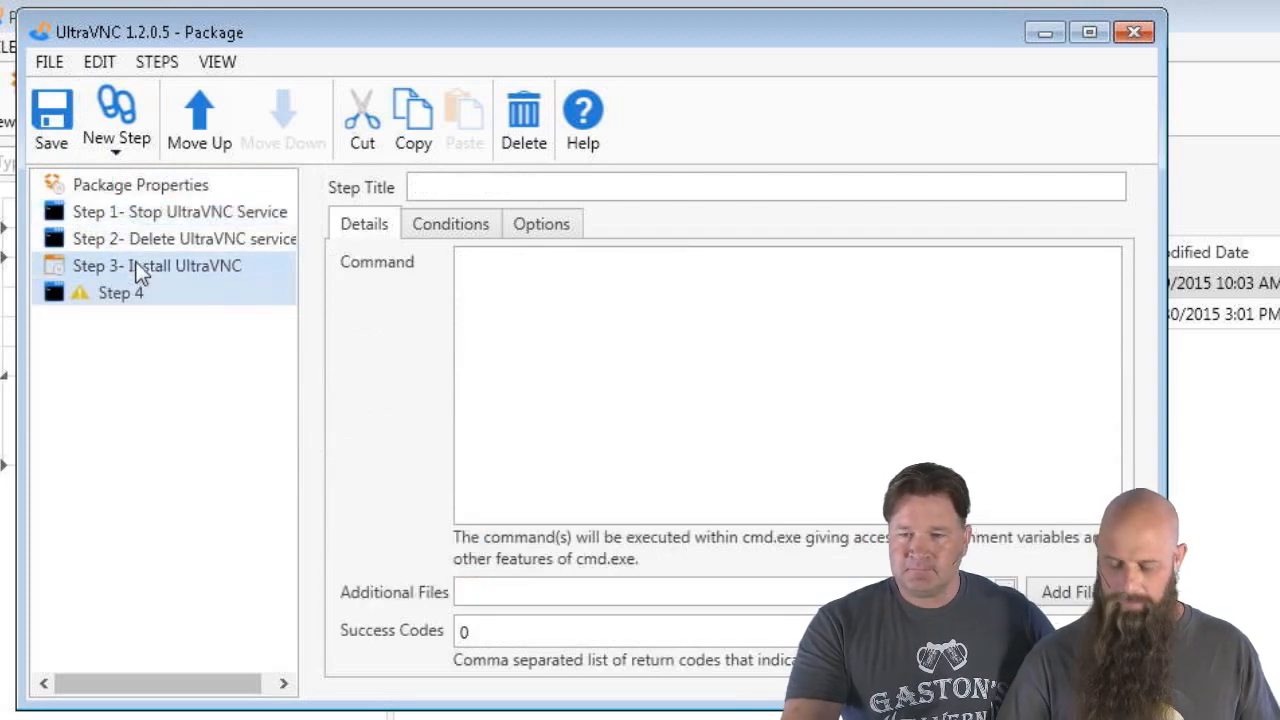
pyautogui.click(444, 189)
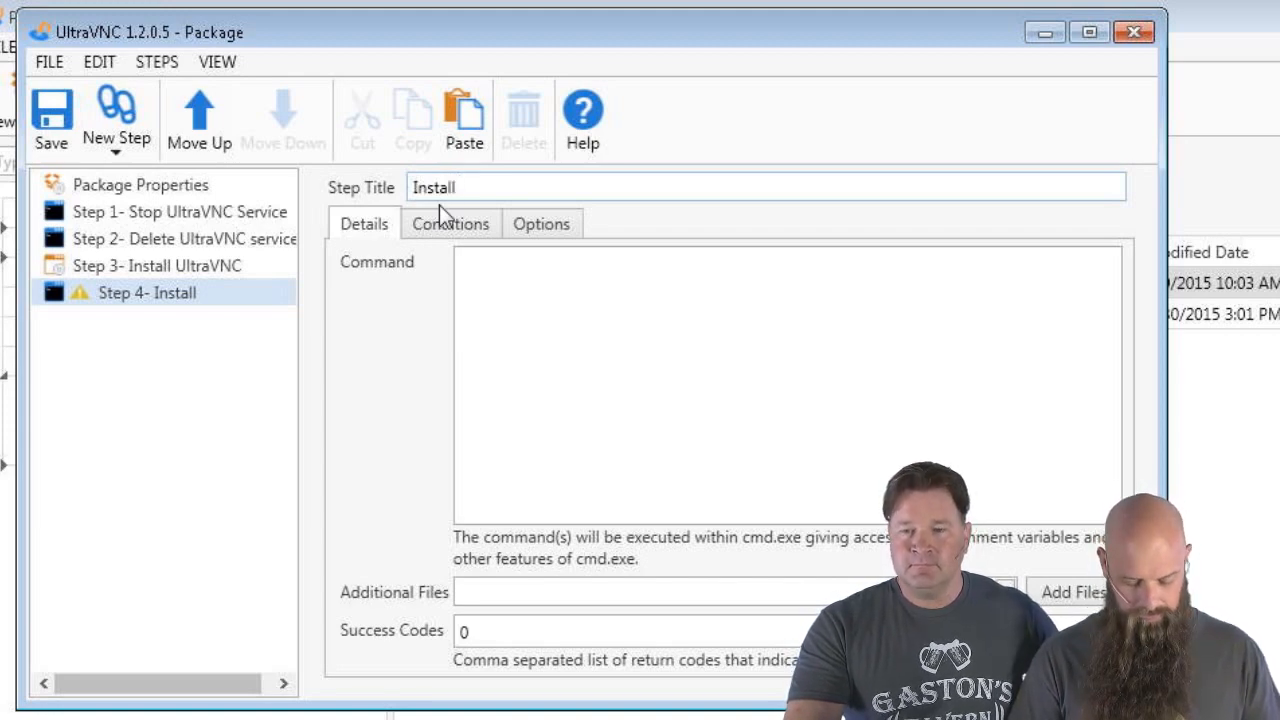
pyautogui.write('Install C')
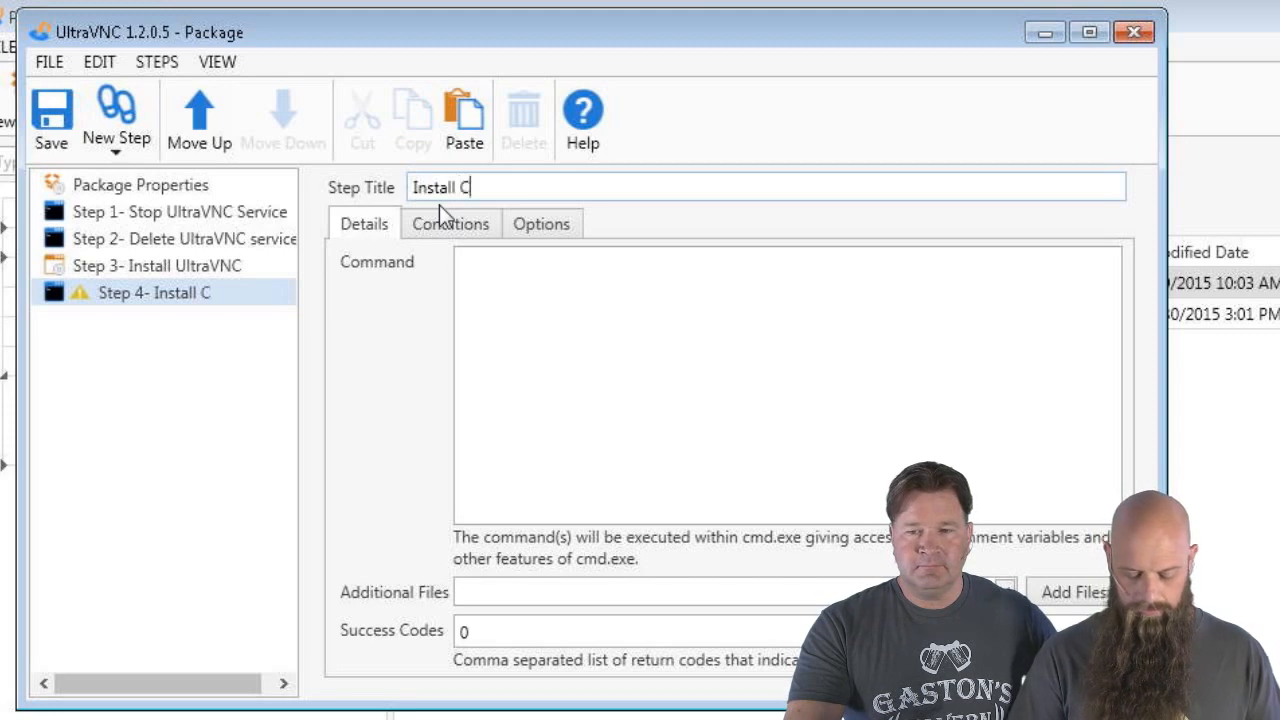
pyautogui.write('ert (')
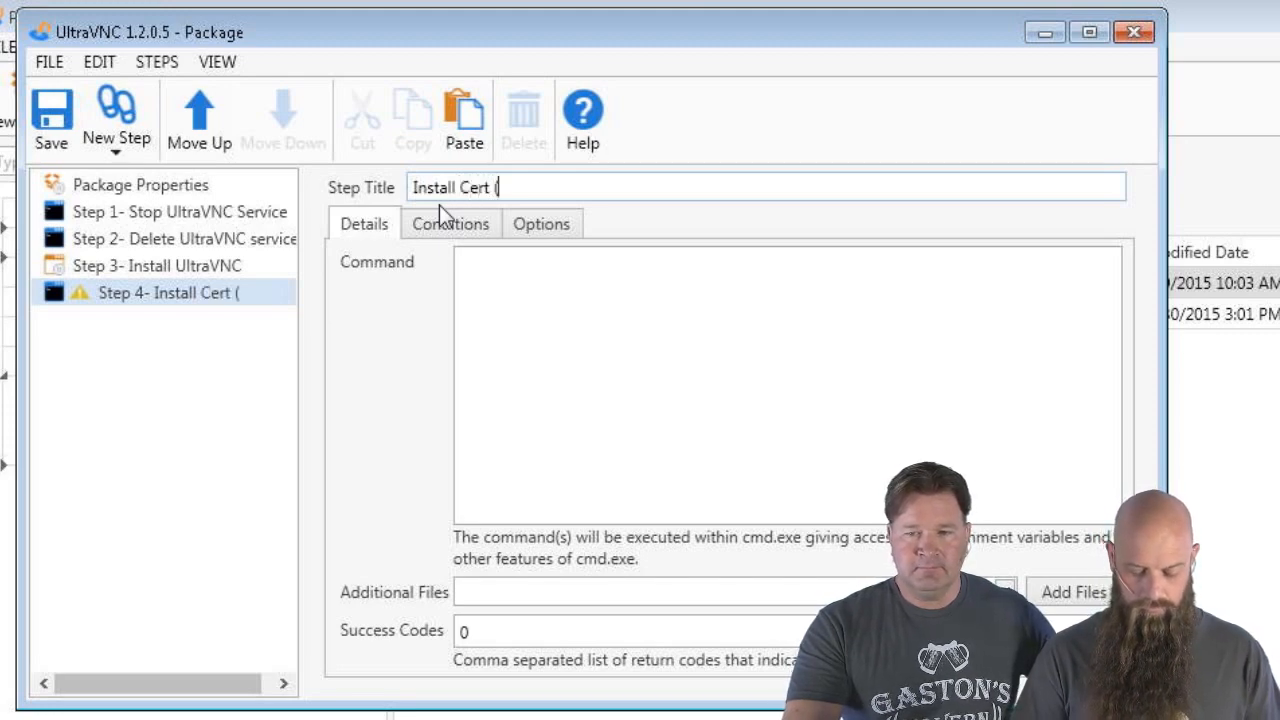
pyautogui.write('64-bit)')
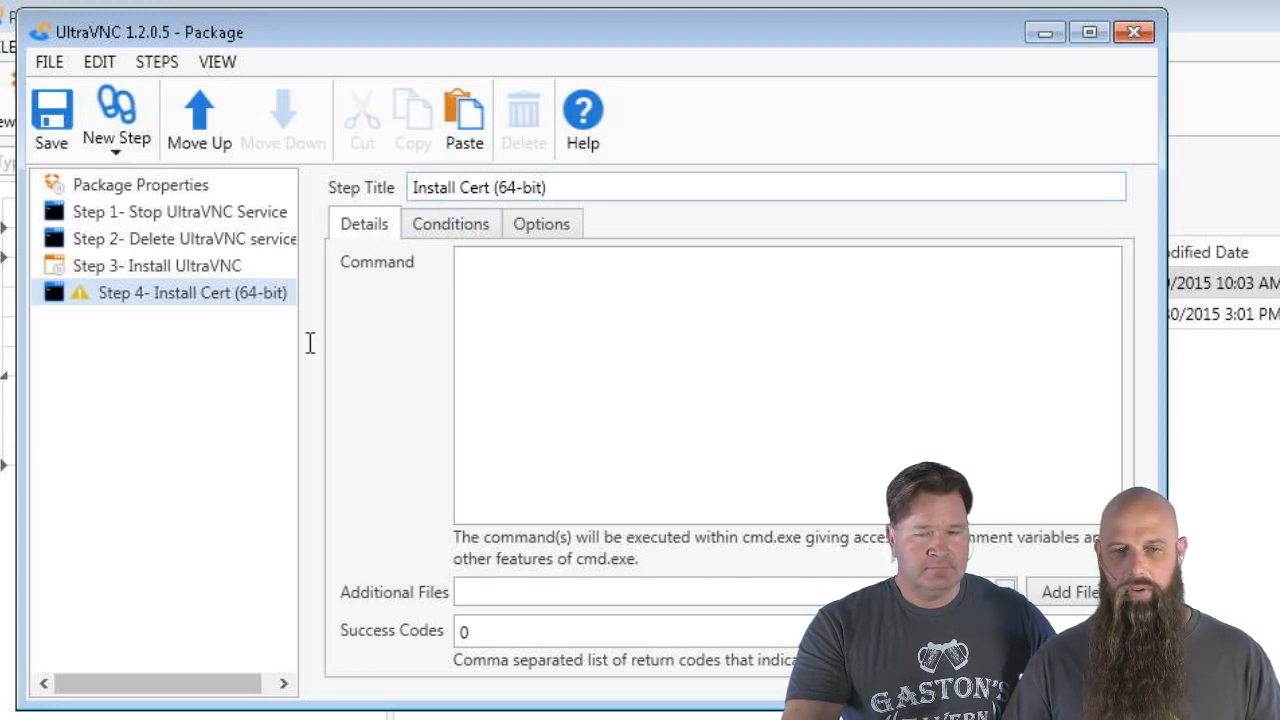
pyautogui.click(588, 386)
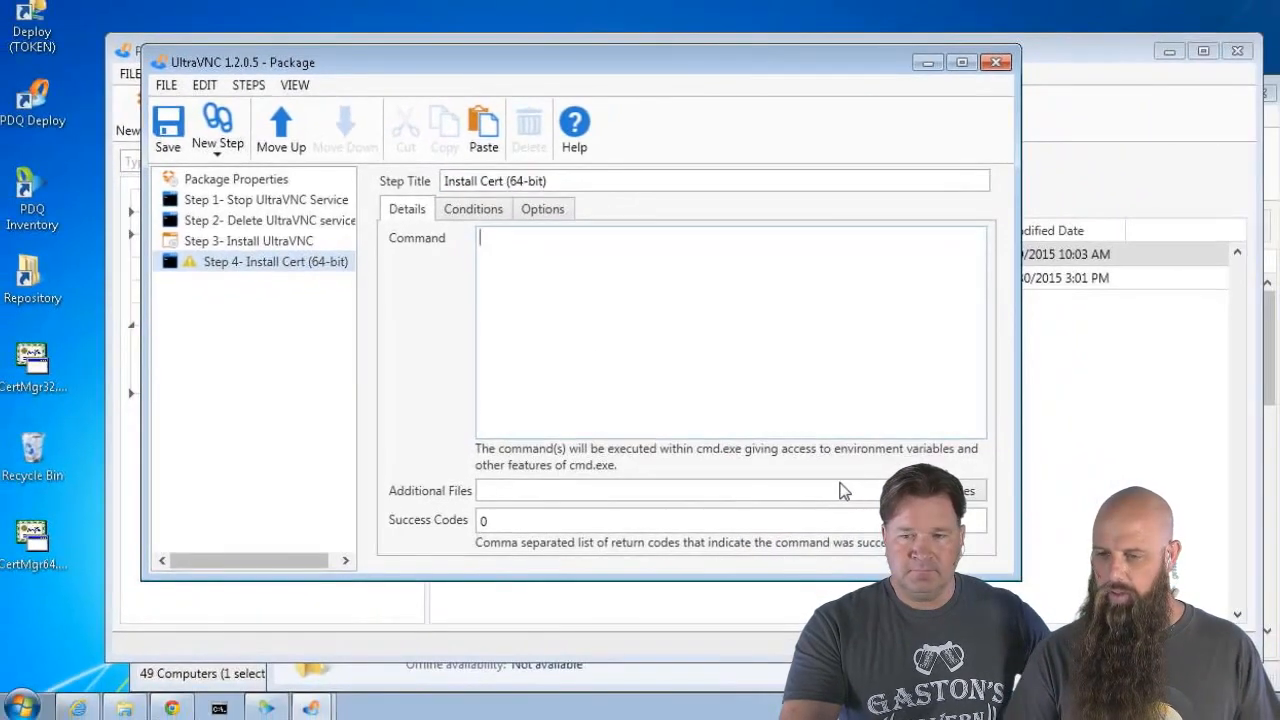
# Enter the command 'certmgr64.exe /add /c /s /r localMachine' for the Install Cert step
pyautogui.write('ce')
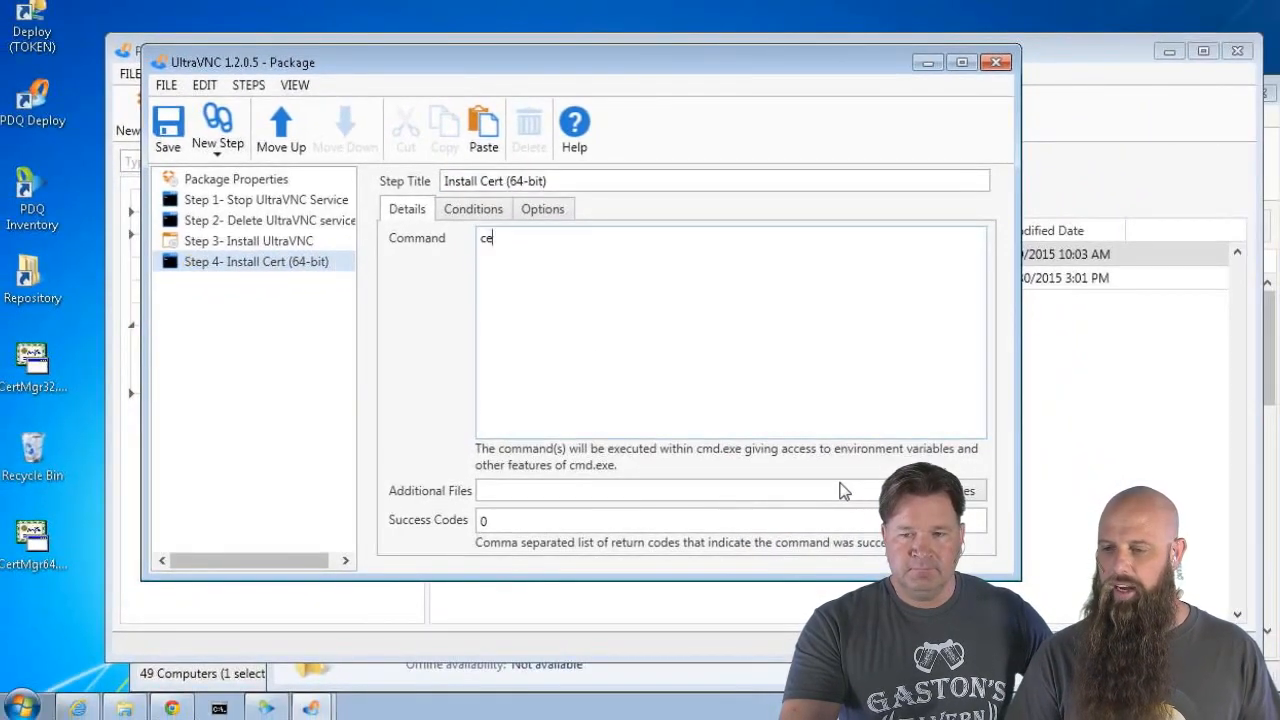
pyautogui.write('rtmgr64.exe')
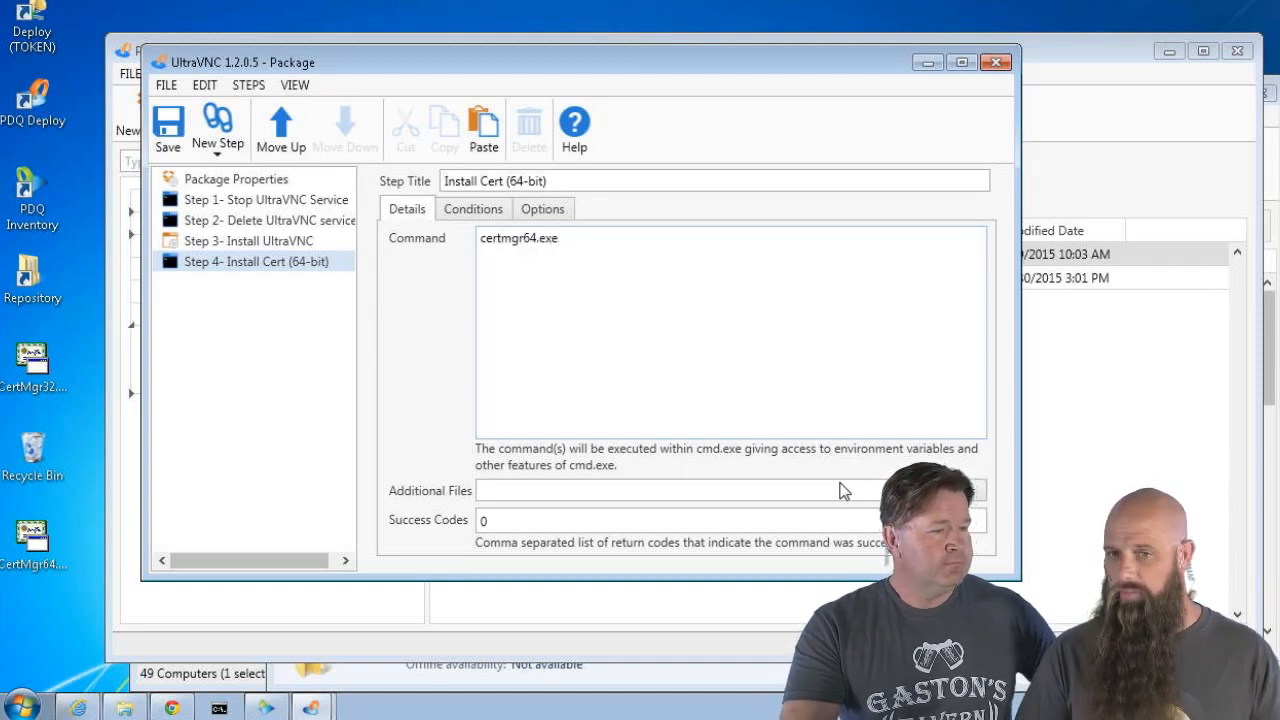
pyautogui.write(' /add')
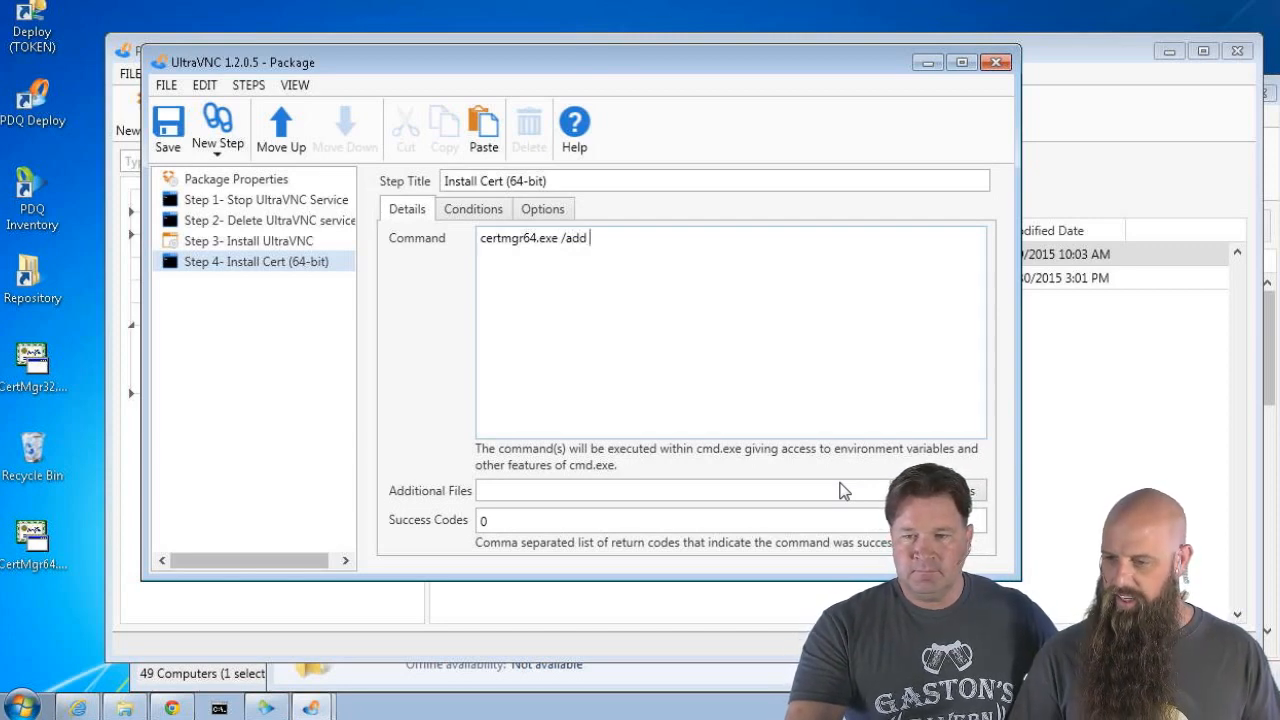
pyautogui.write(' /c ')
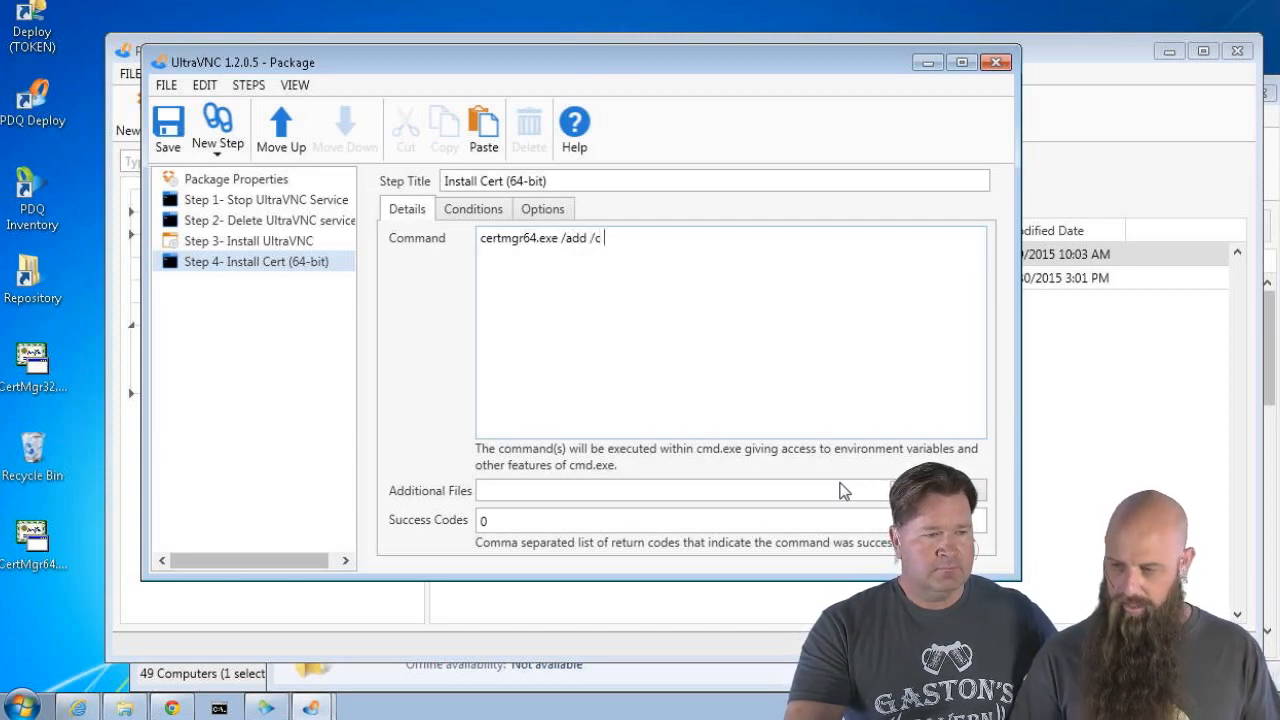
pyautogui.write('/s /r')
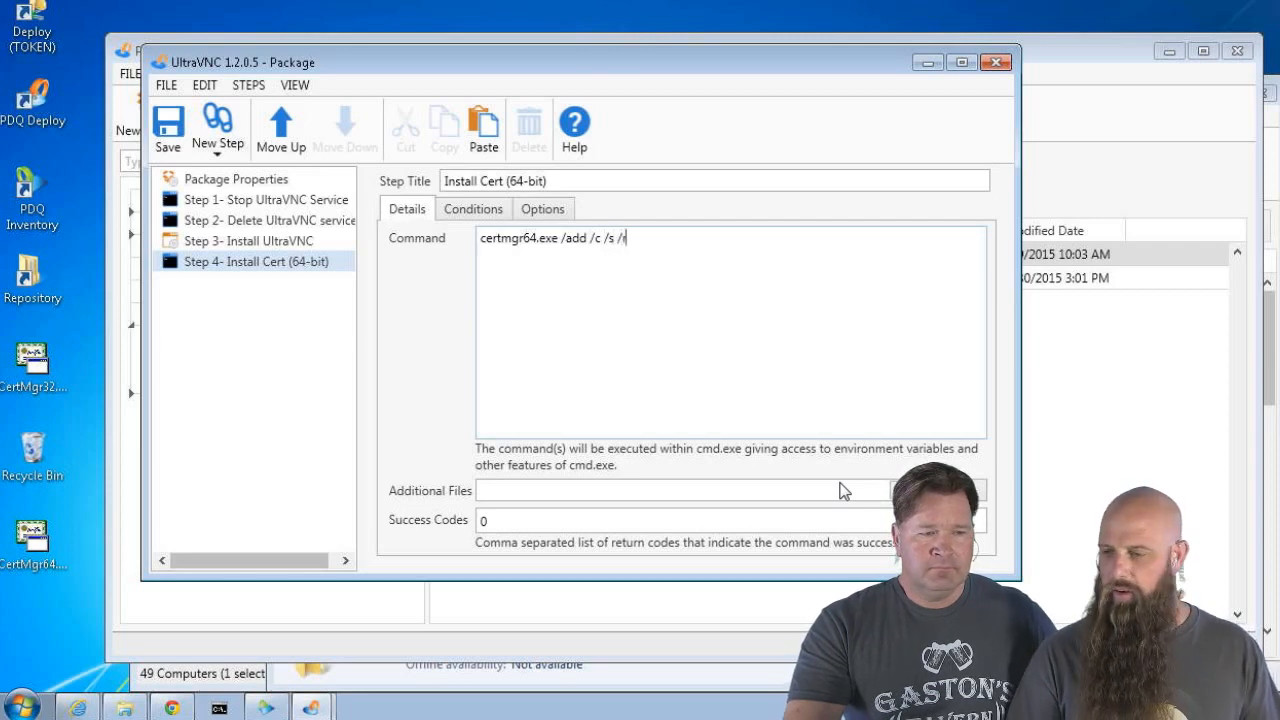
pyautogui.write(' localMa')
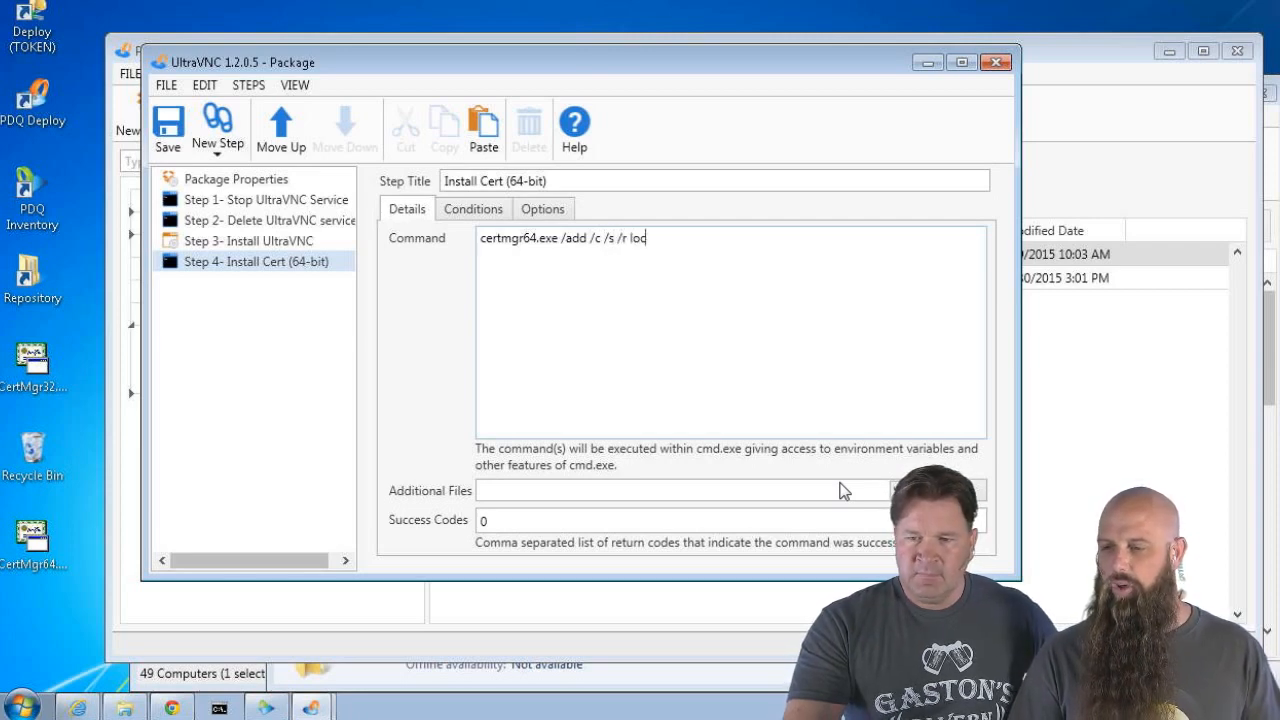
pyautogui.write('chine')
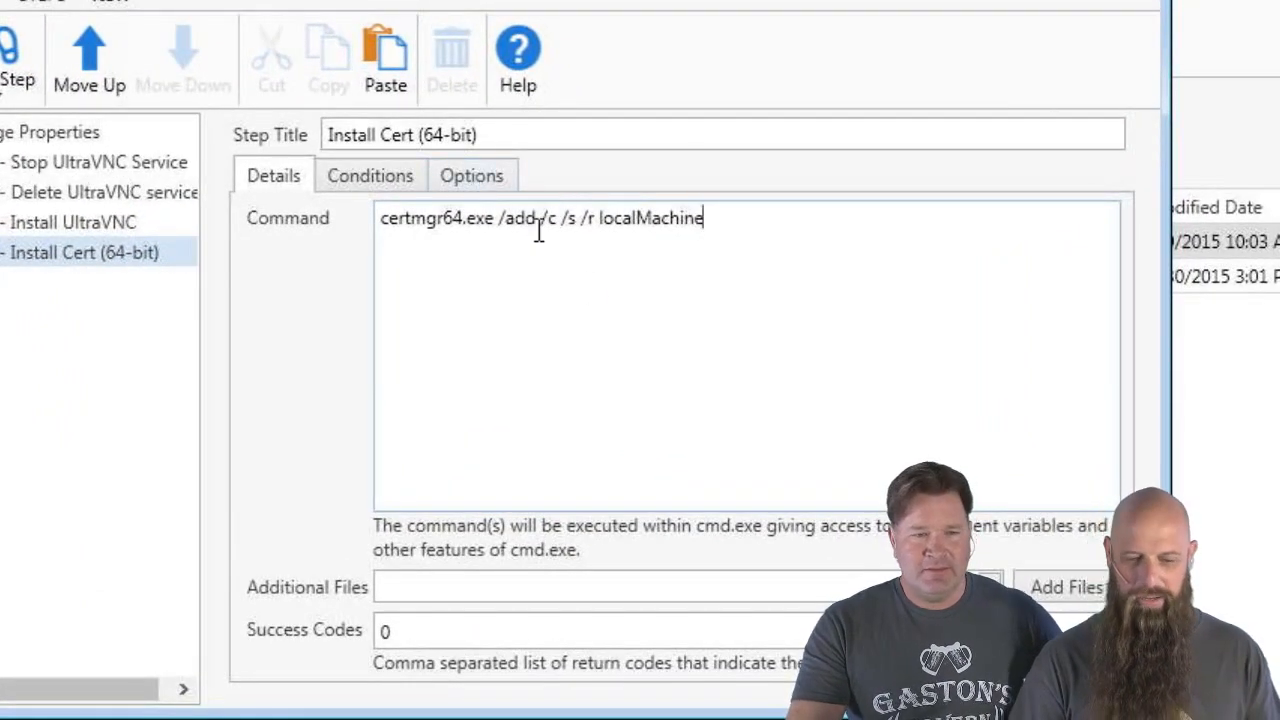
pyautogui.write('u')
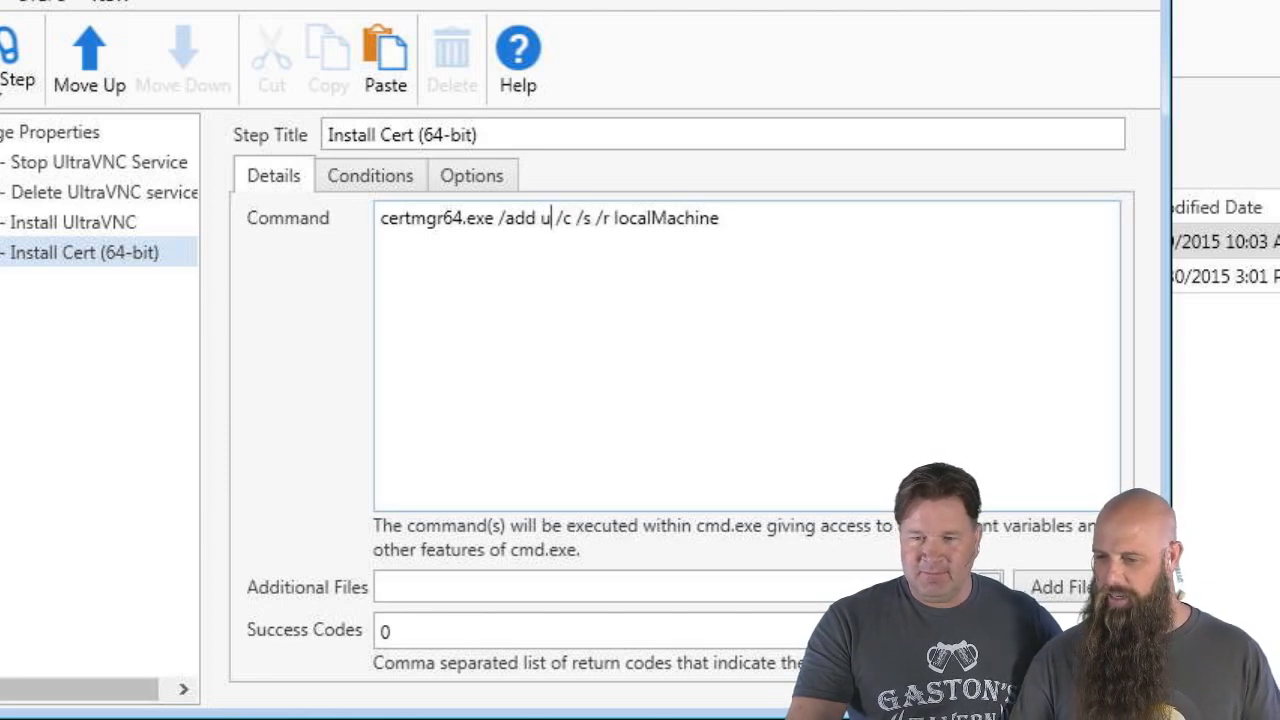
# Copy the uvncx64.cer file name from the Addons folder and paste it after /add
pyautogui.hotkey('alt', 'Tab')
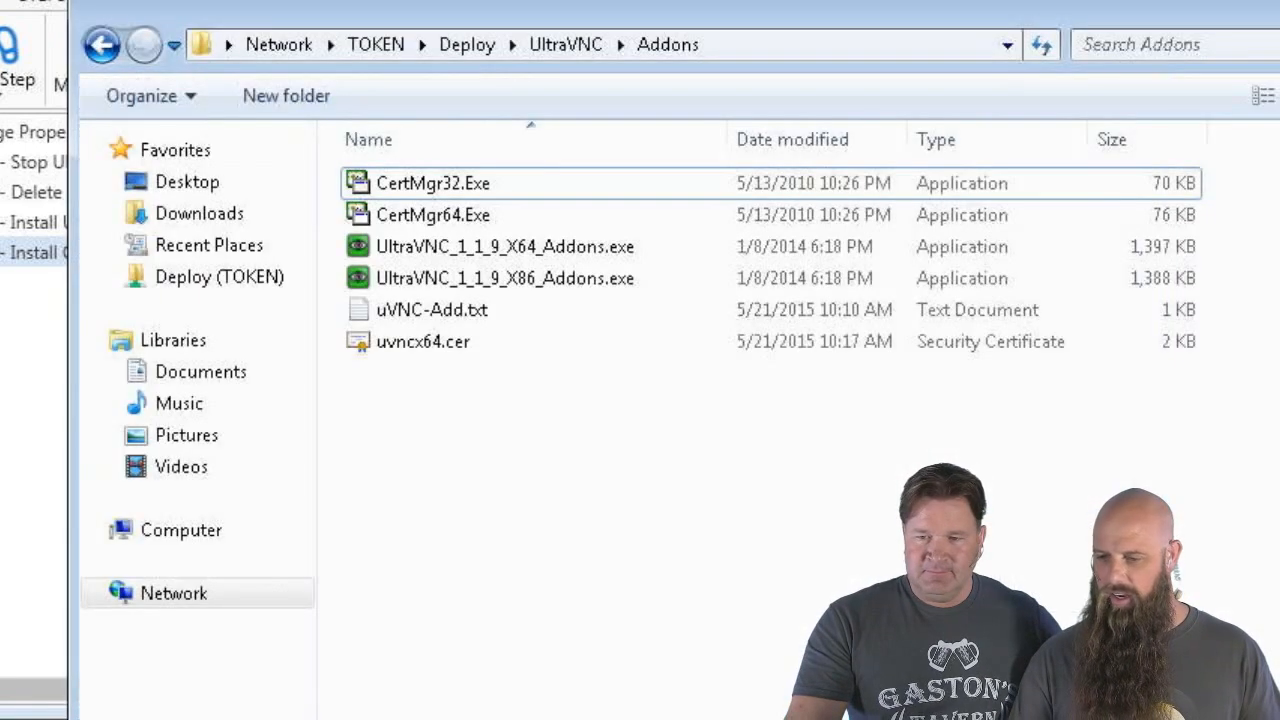
pyautogui.click(426, 308)
pyautogui.click(446, 342)
pyautogui.click(446, 342)
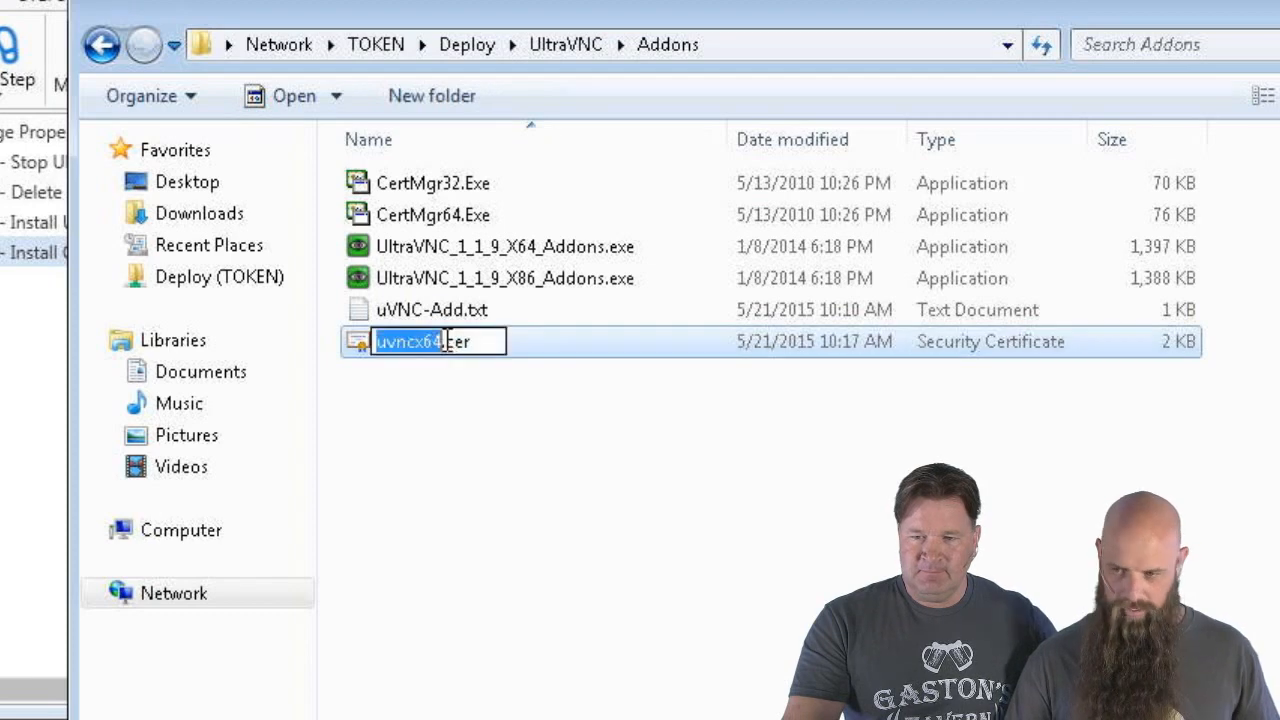
pyautogui.moveTo(495, 345); pyautogui.dragTo(251, 343)
pyautogui.hotkey('ctrl', 'c')
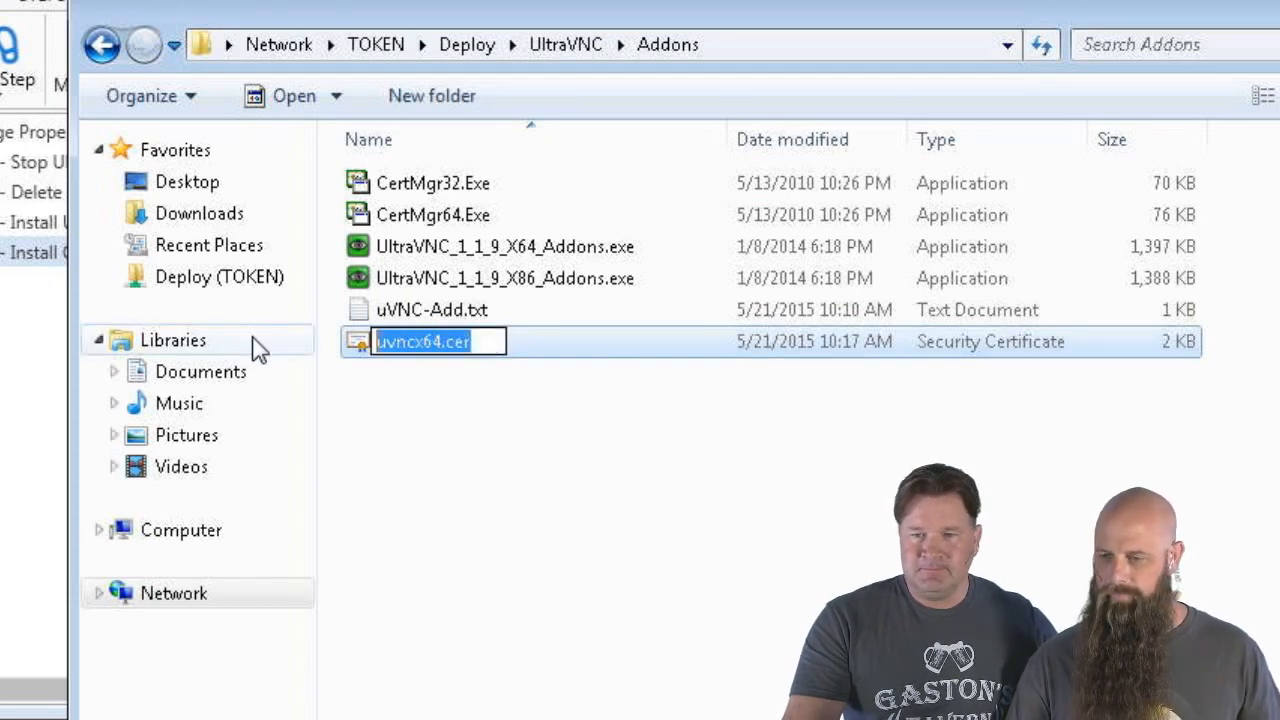
pyautogui.click(61, 30)
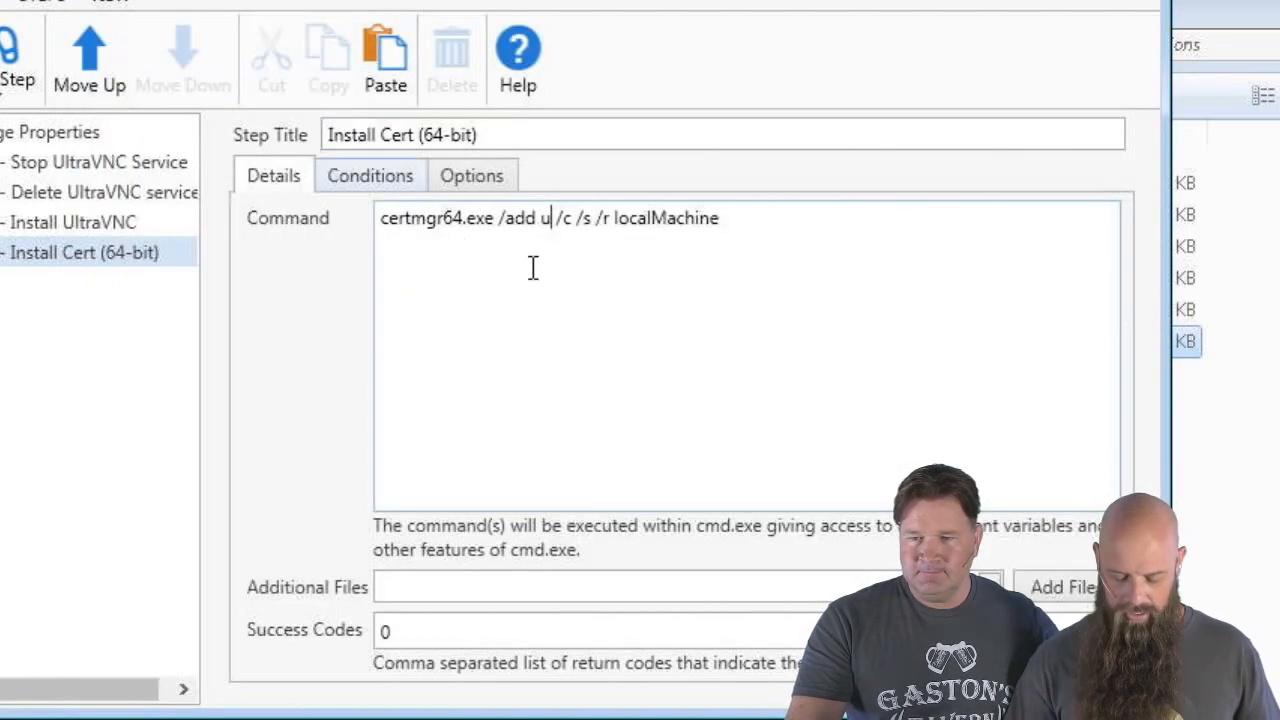
pyautogui.press('BackSpace')
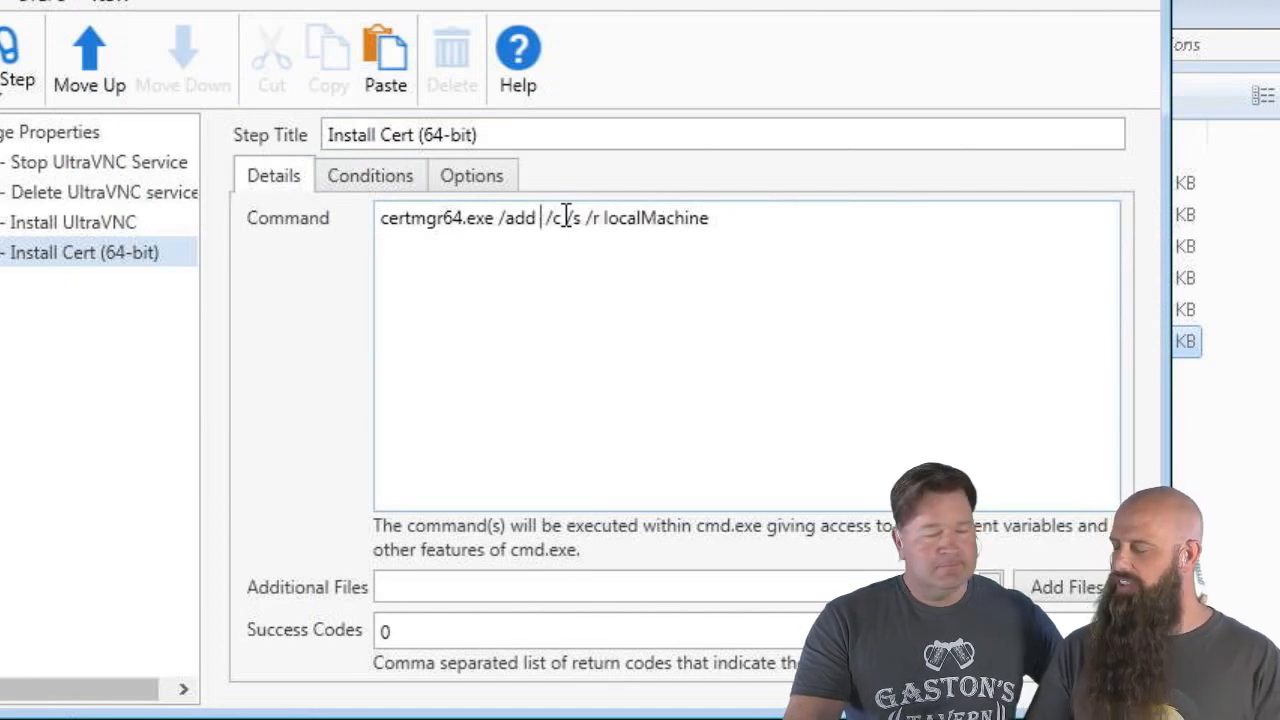
pyautogui.hotkey('ctrl', 'v')
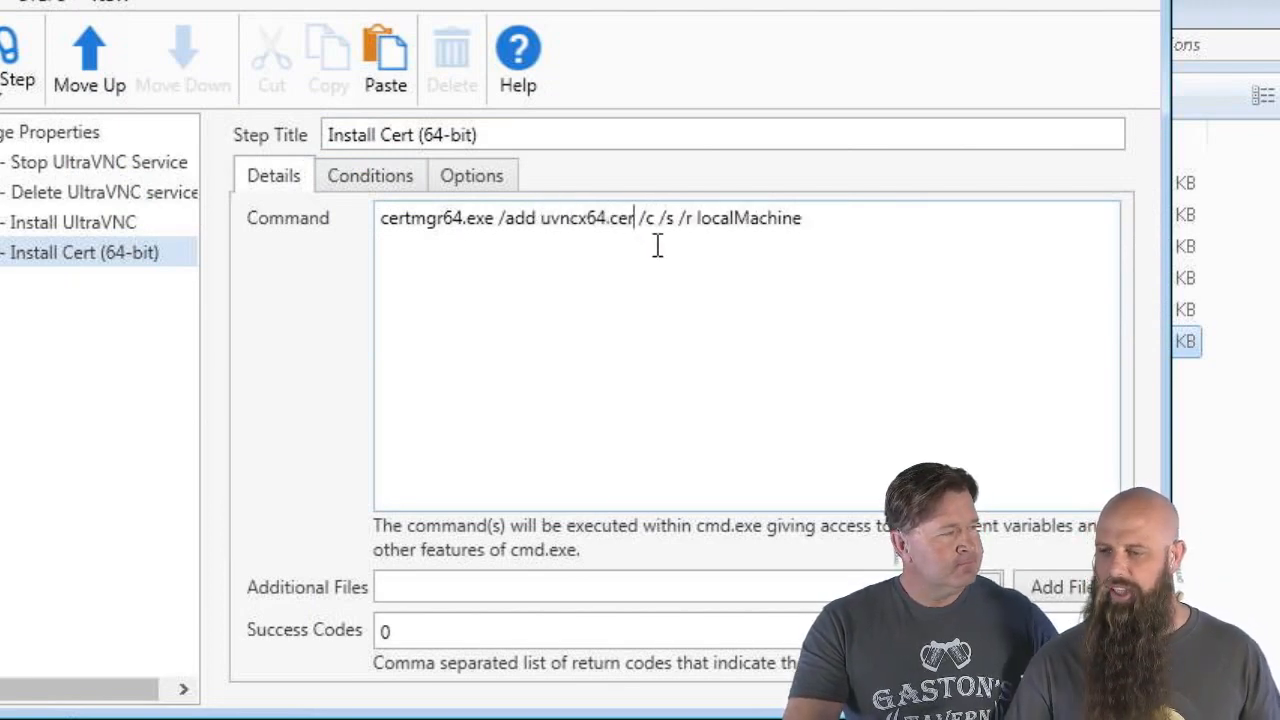
# End the command with TrustedPublisher, then duplicate it as a second line ending in Root
pyautogui.click(886, 245)
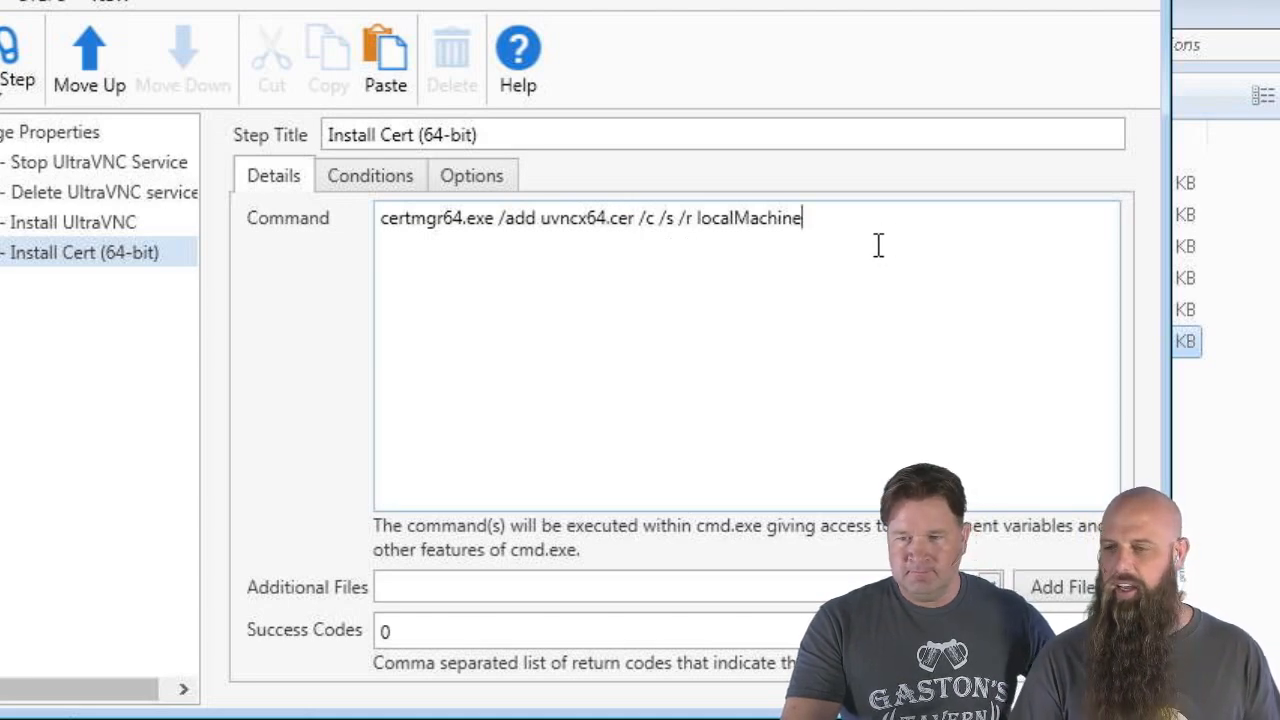
pyautogui.write('Tru')
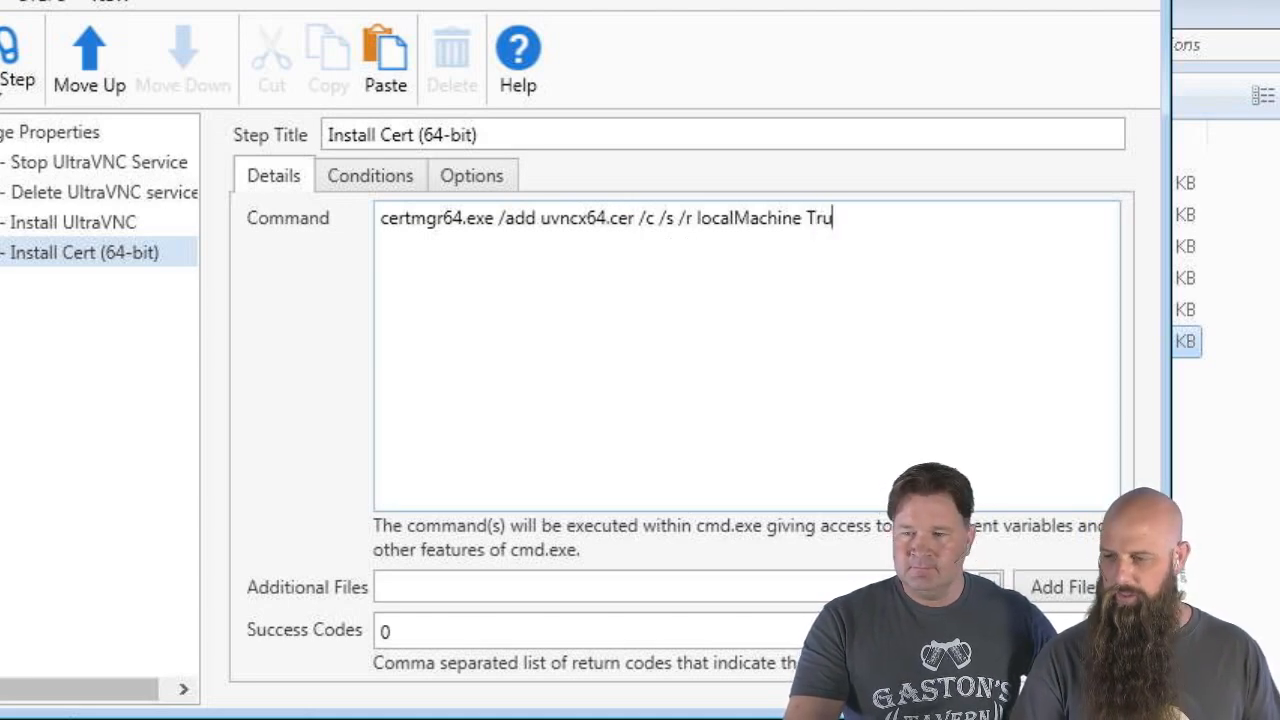
pyautogui.write('stedPublisher')
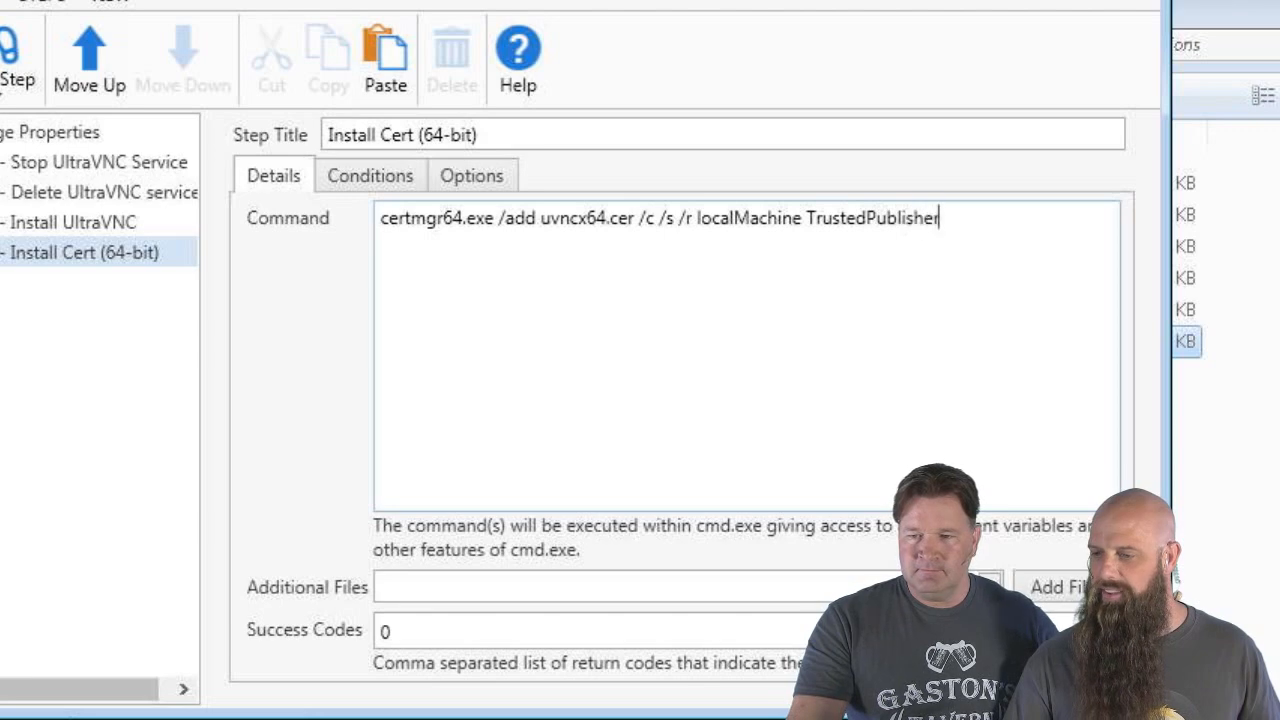
pyautogui.moveTo(800, 218); pyautogui.dragTo(234, 201)
pyautogui.hotkey('ctrl', 'c')
pyautogui.click(491, 263)
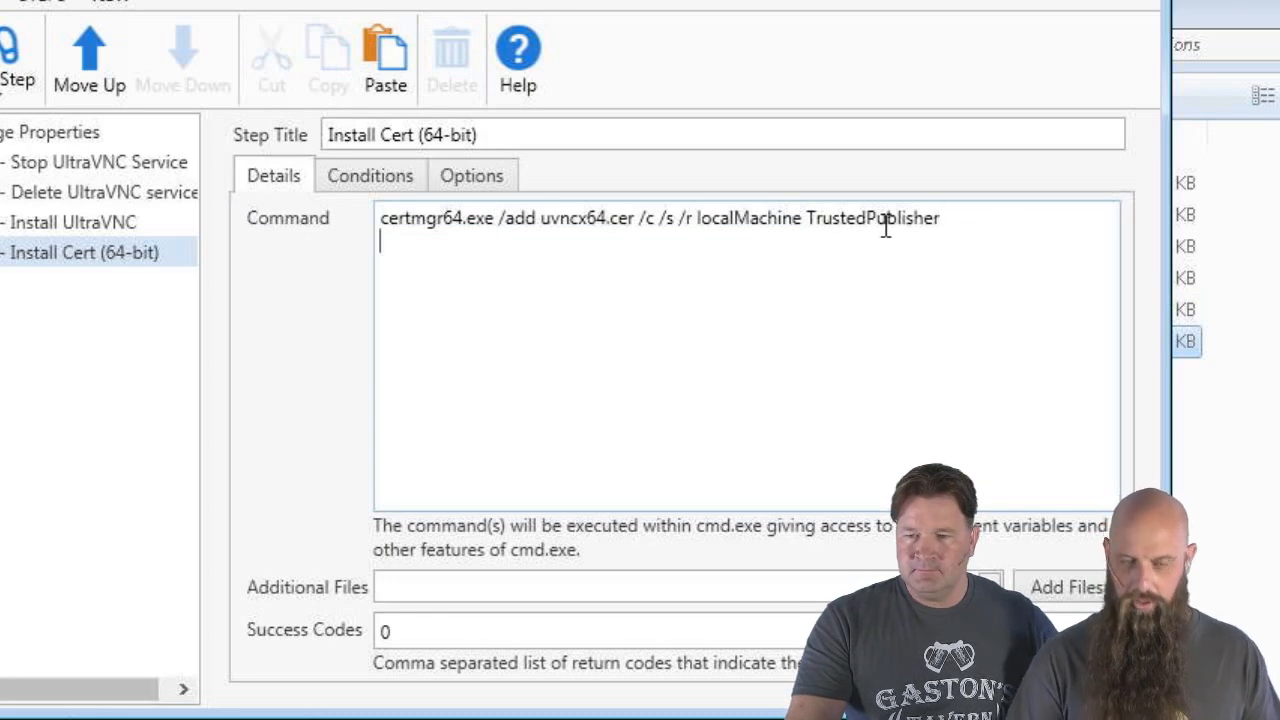
pyautogui.hotkey('ctrl', 'v')
pyautogui.write('Root')
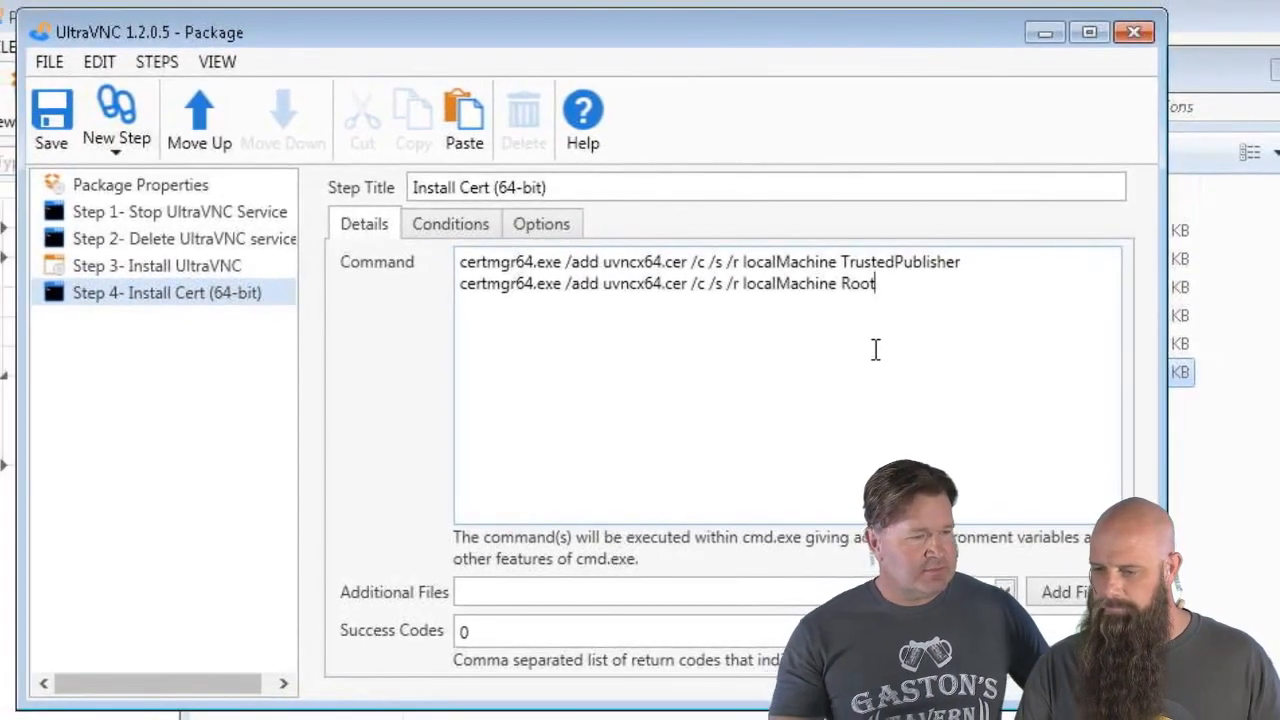
# Add uvncx64.cer and CertMgr64.Exe as additional files and check the attached-files list
pyautogui.click(1055, 592)
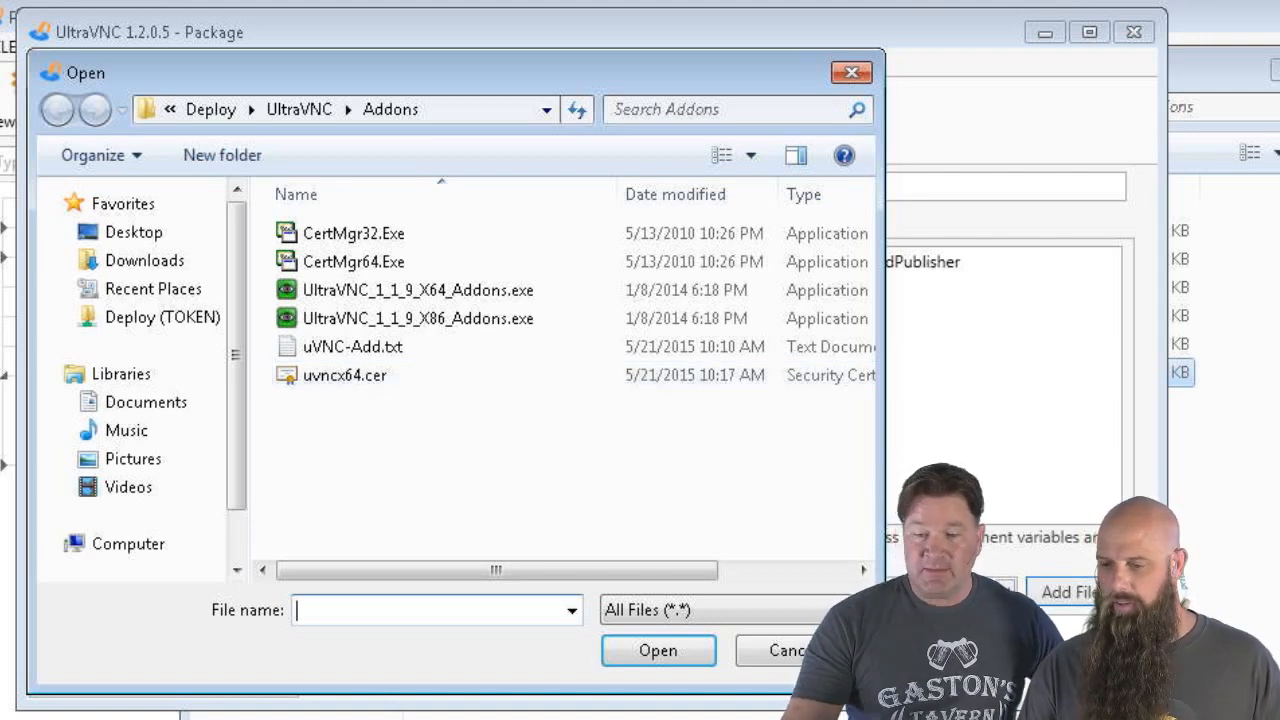
pyautogui.press('Escape')
pyautogui.click(1046, 591)
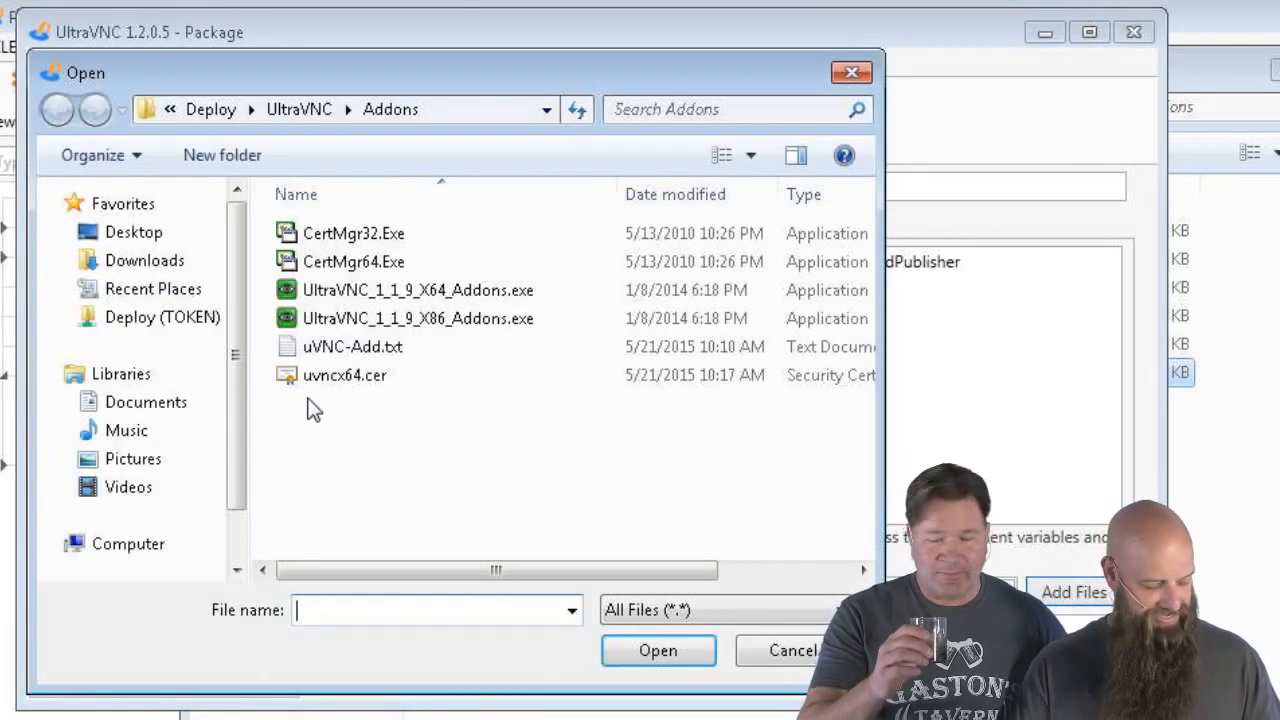
pyautogui.click(348, 380)
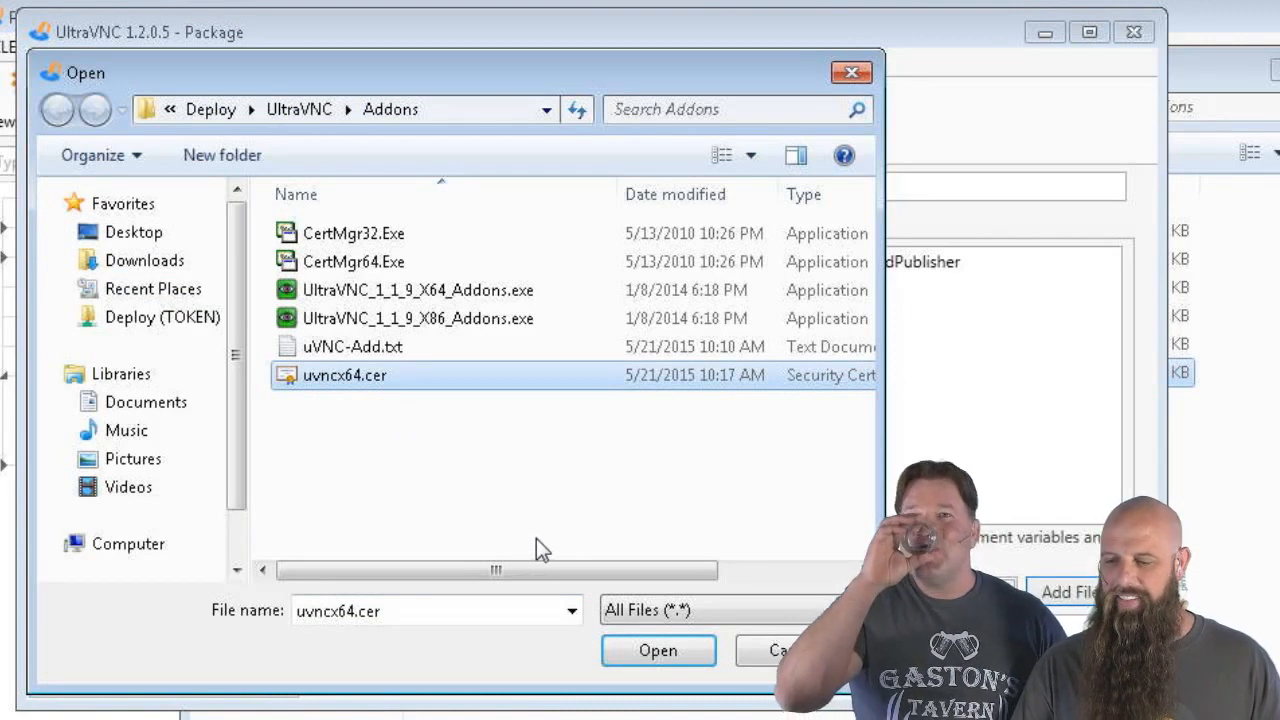
pyautogui.click(677, 654)
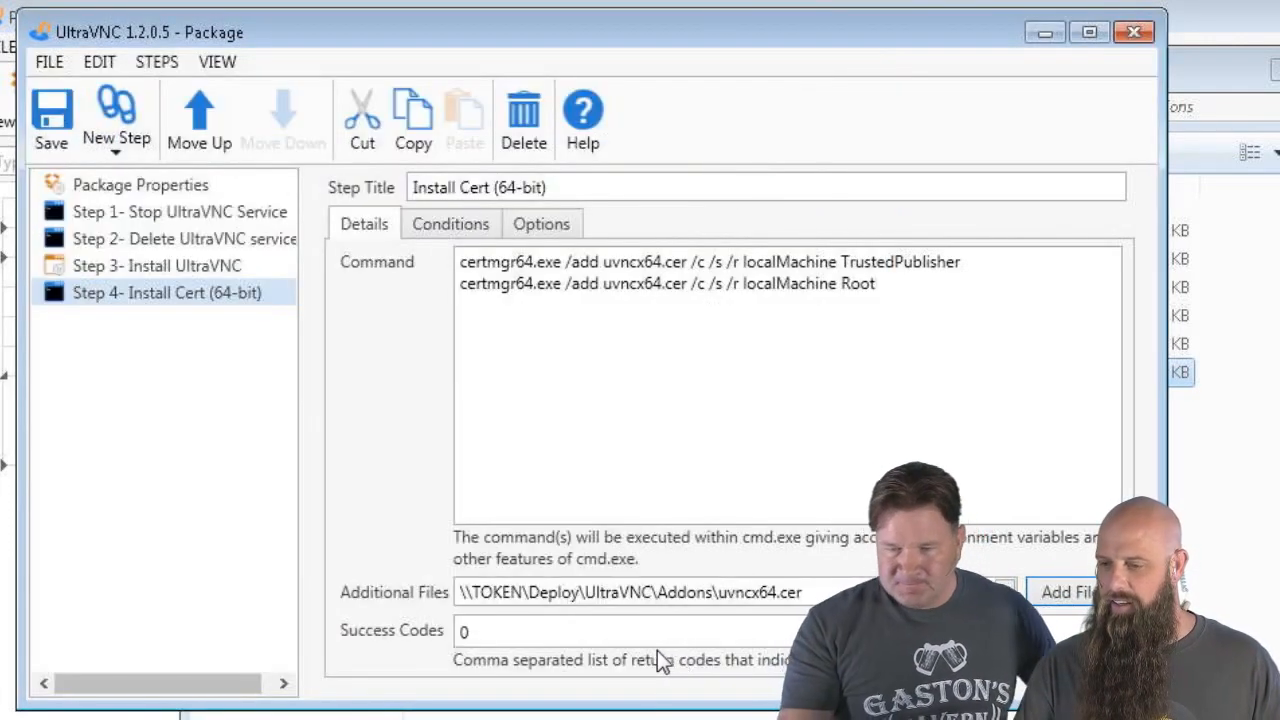
pyautogui.click(1046, 591)
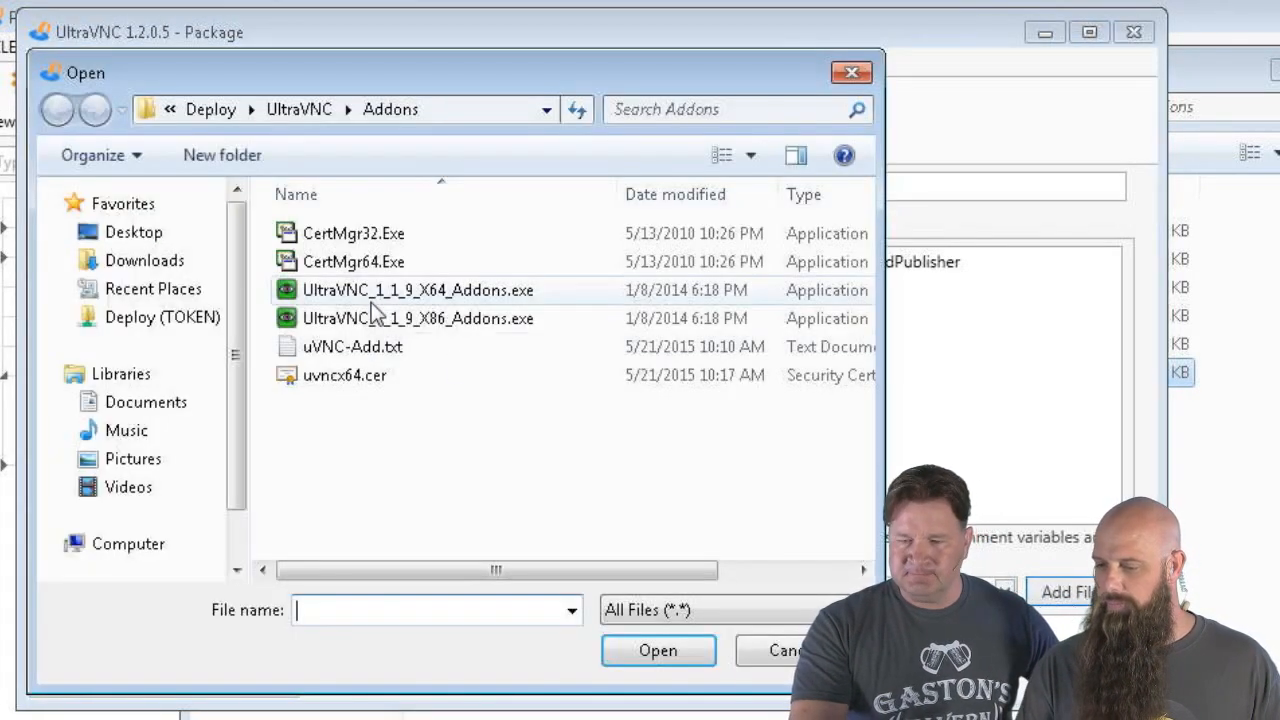
pyautogui.click(355, 265)
pyautogui.click(658, 651)
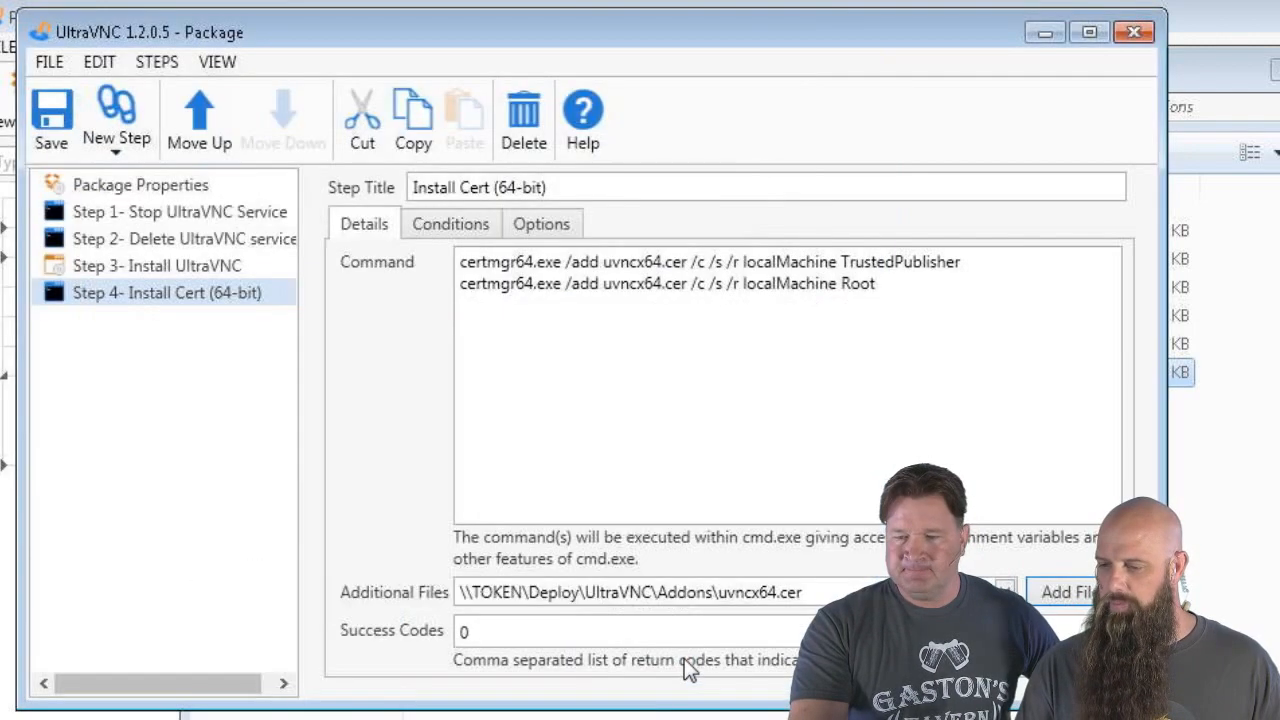
pyautogui.click(1005, 589)
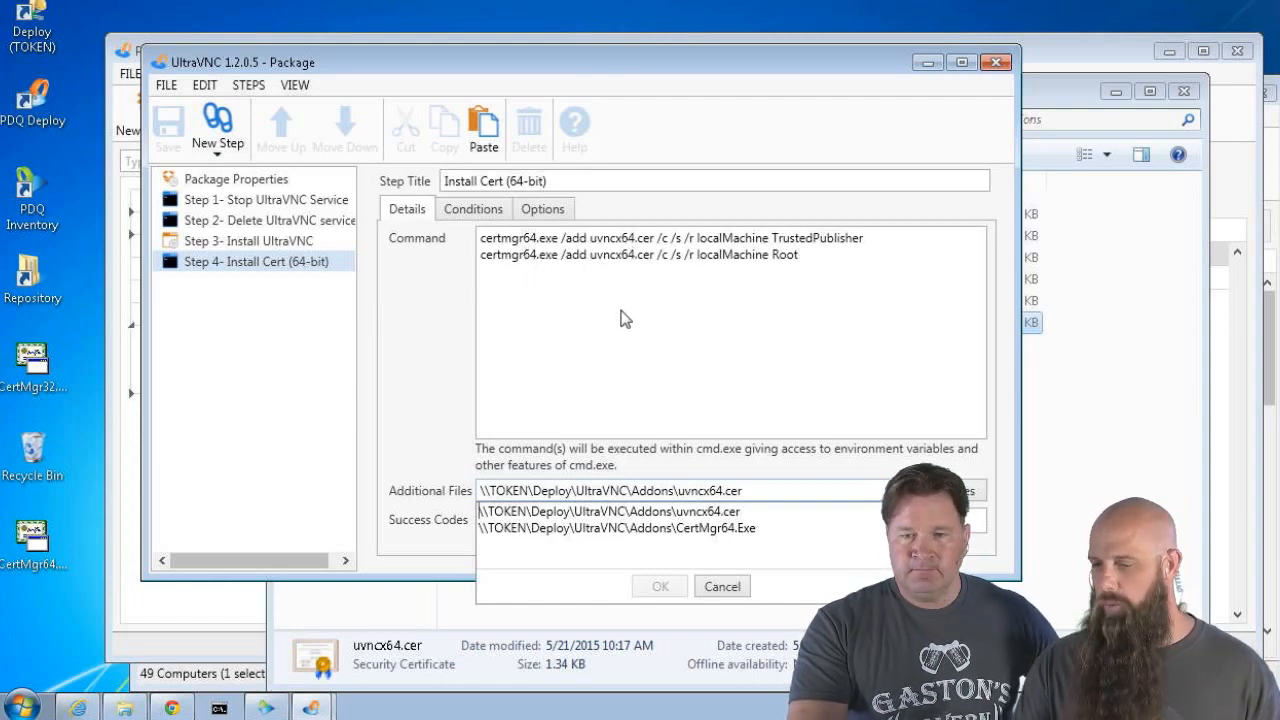
pyautogui.click(608, 384)
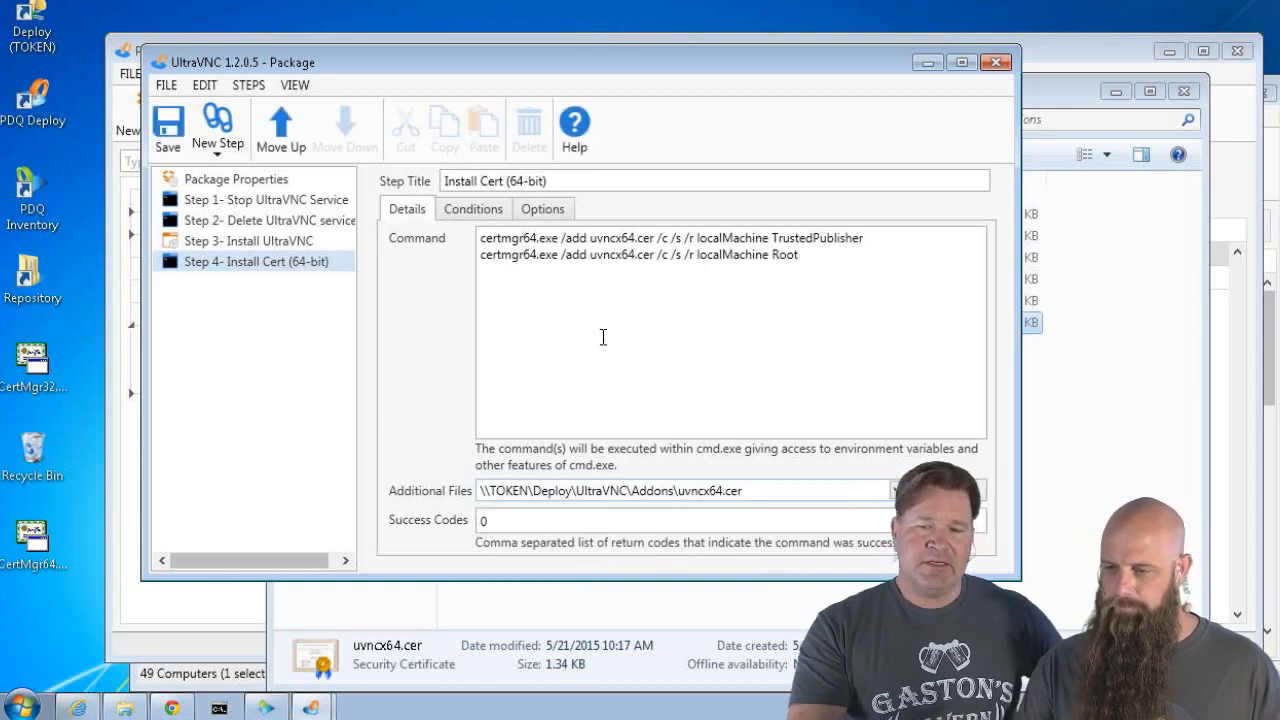
pyautogui.click(465, 209)
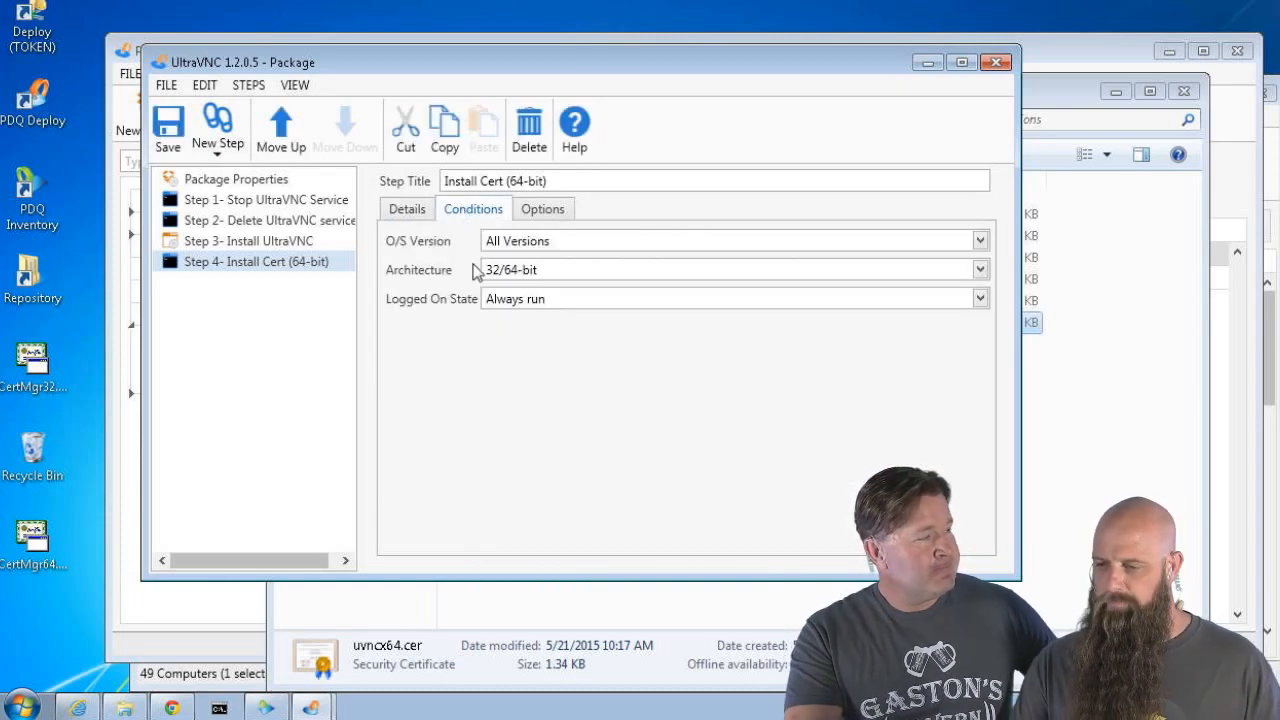
# Set the Install Cert step's Architecture to 64-bit and its Error Mode to Continue
pyautogui.click(515, 280)
pyautogui.click(511, 334)
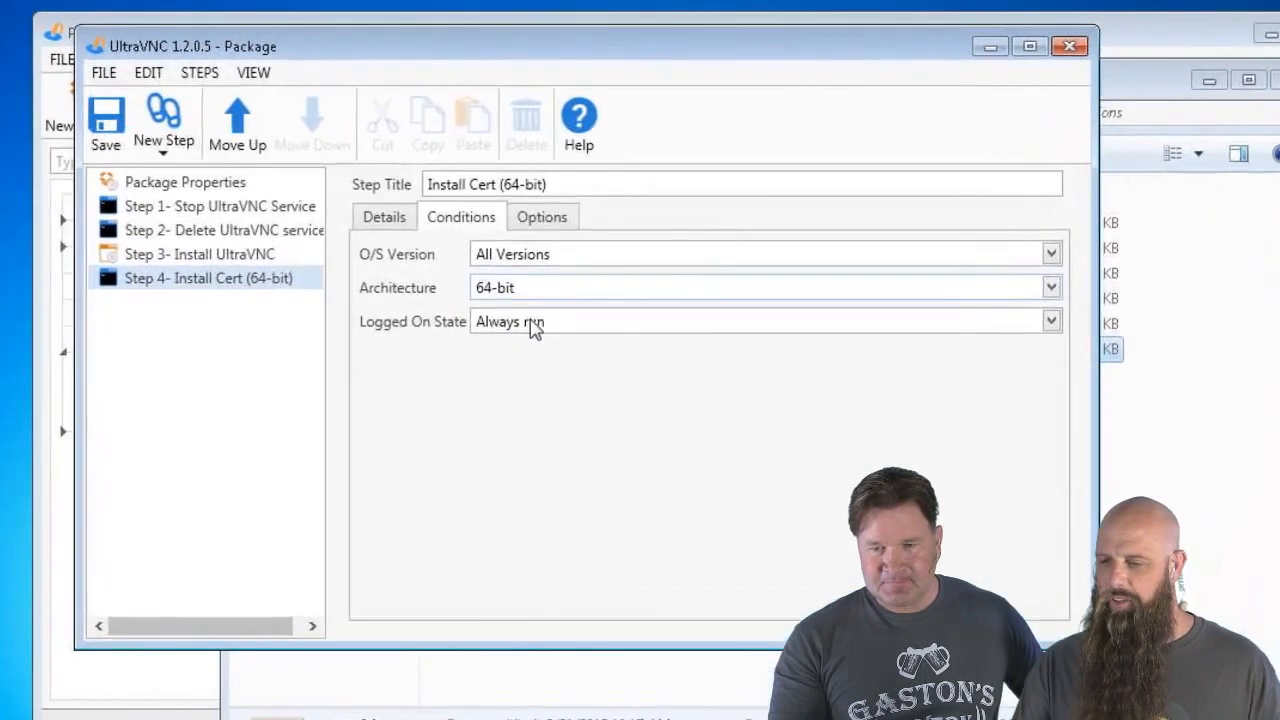
pyautogui.click(541, 218)
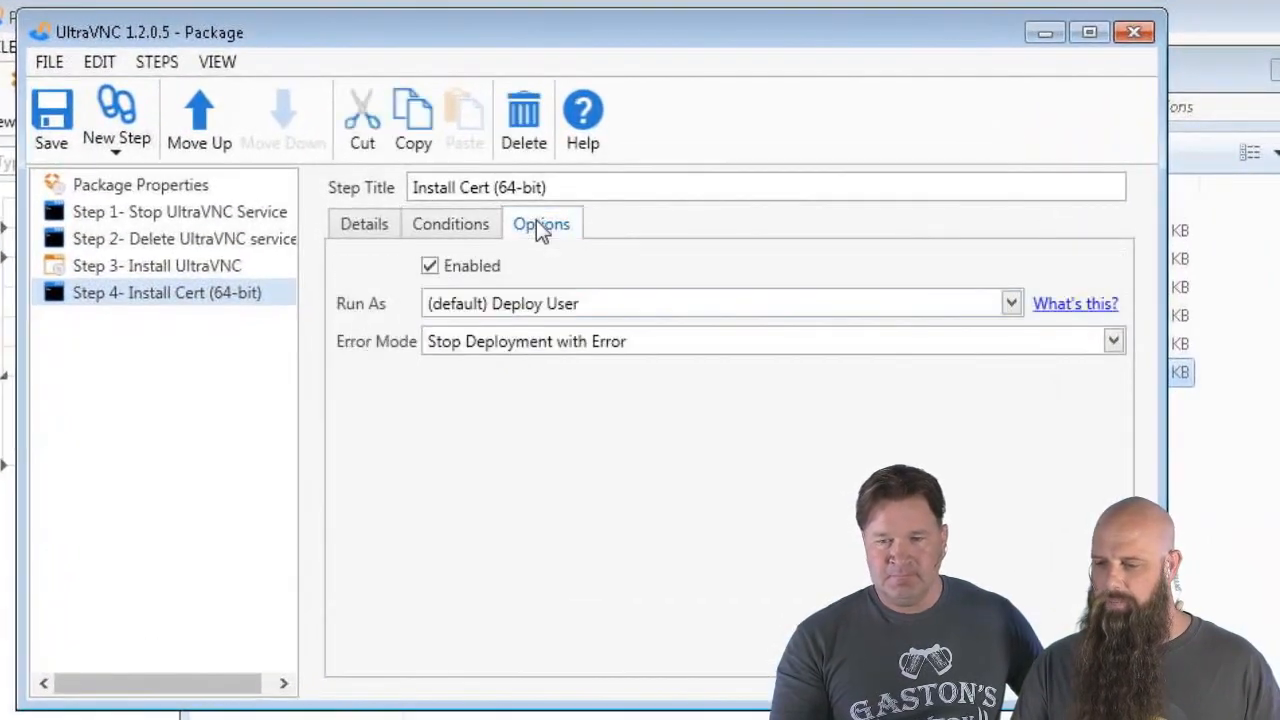
pyautogui.click(527, 350)
pyautogui.click(490, 397)
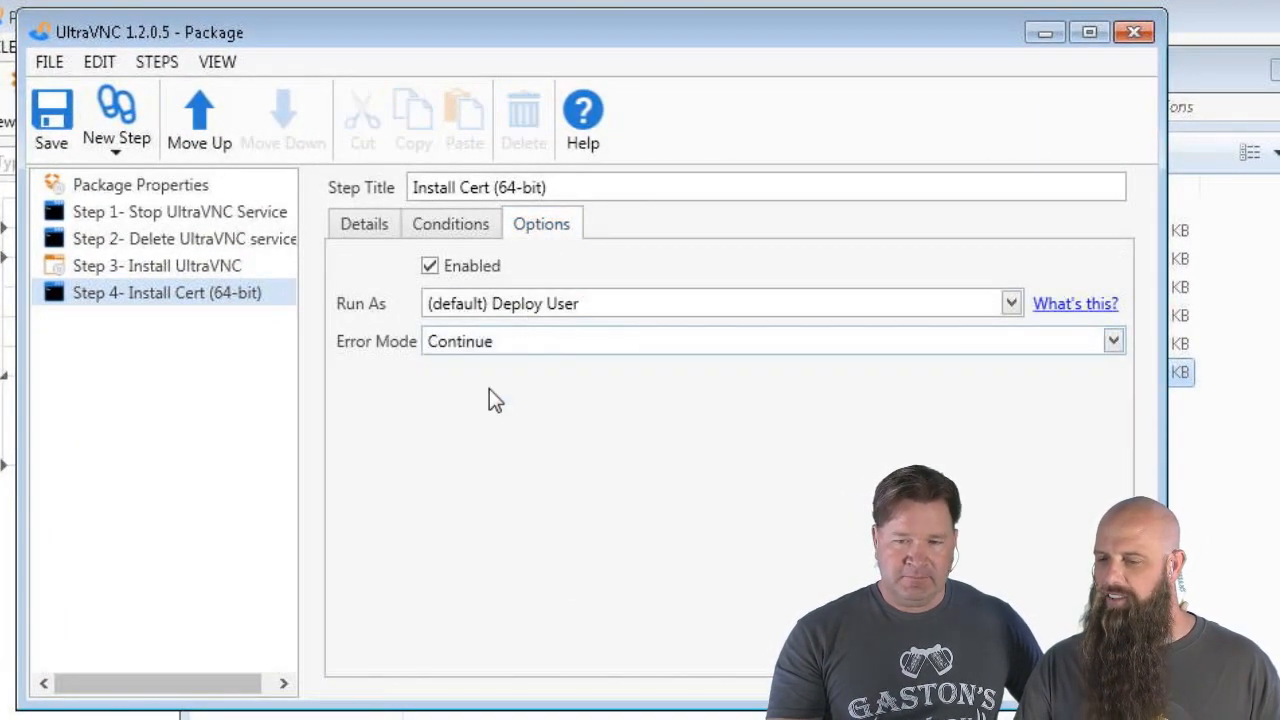
# Compare the Install Cert step's options and conditions with those of Install UltraVNC
pyautogui.click(223, 272)
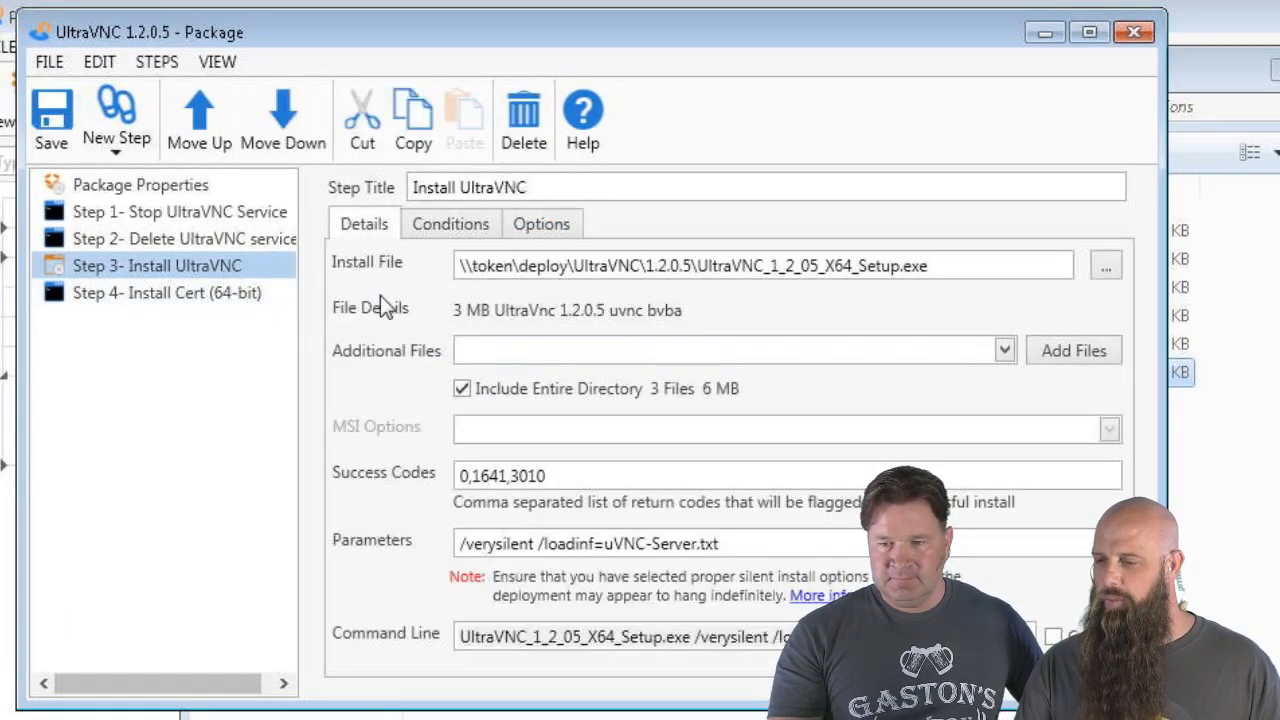
pyautogui.click(542, 226)
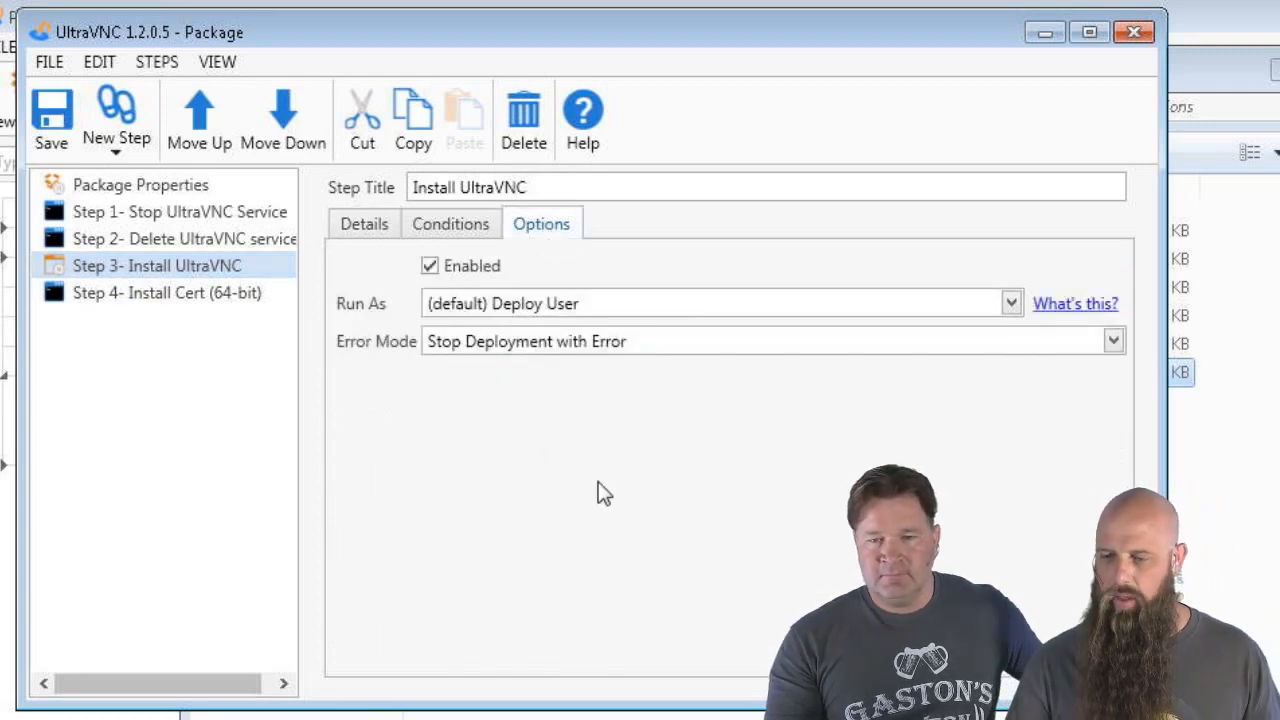
pyautogui.click(95, 304)
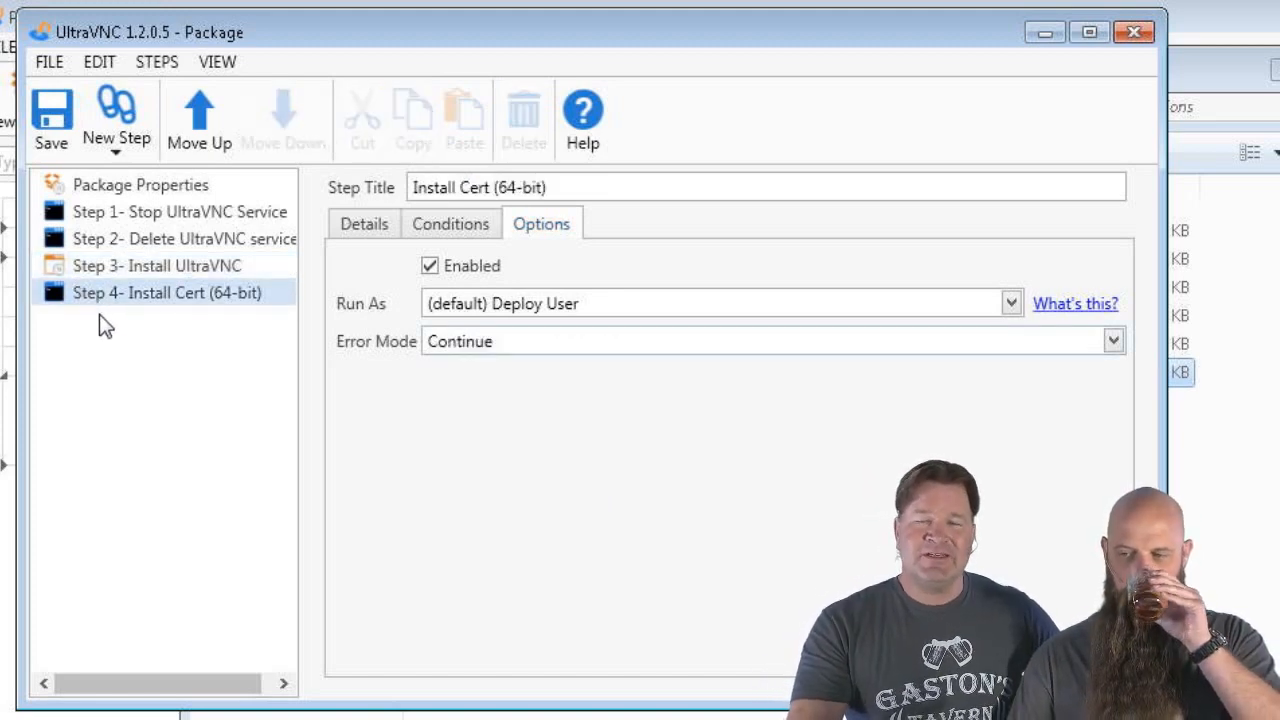
pyautogui.click(424, 221)
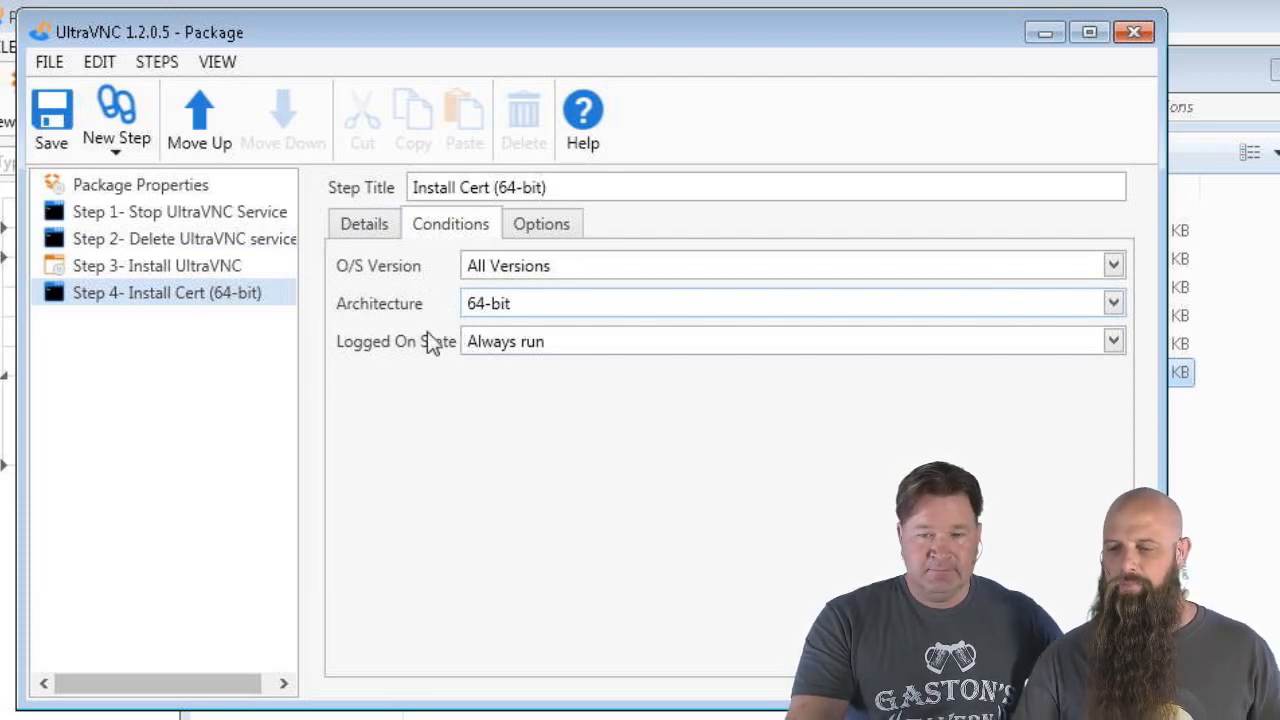
pyautogui.click(181, 265)
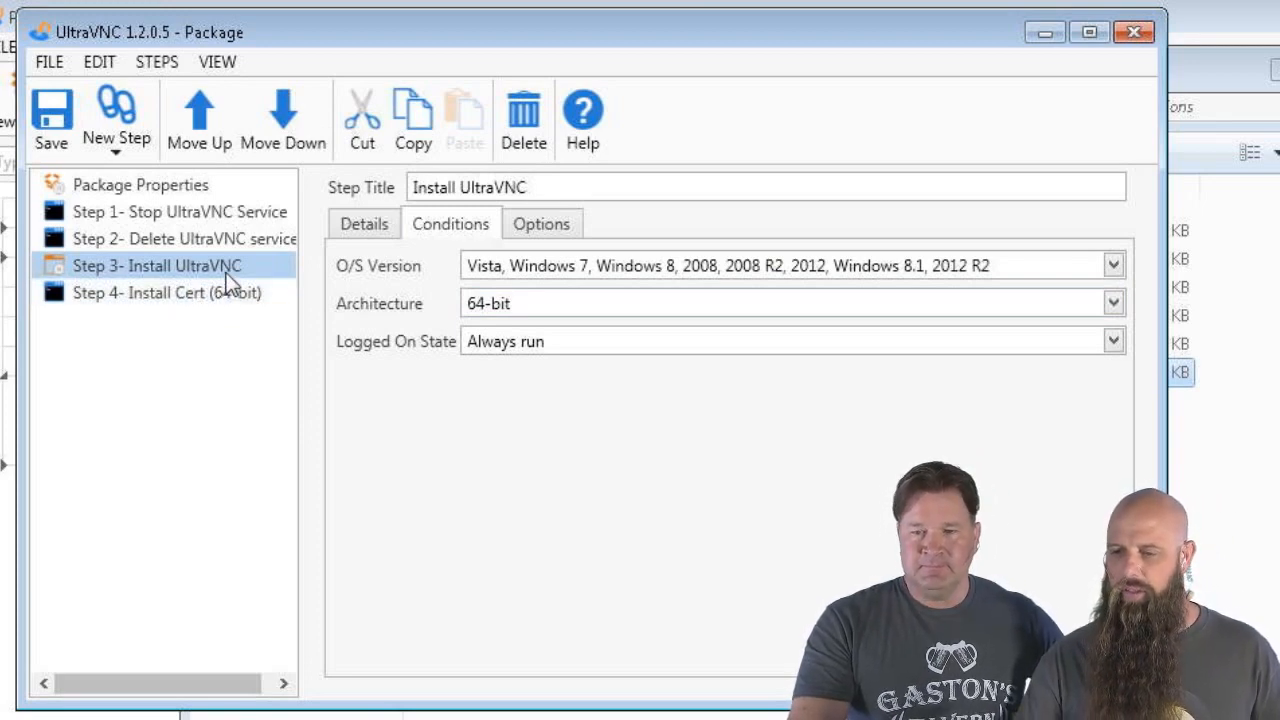
# Review the details and conditions of Steps 1–3, then reselect Install Cert (64-bit)
pyautogui.click(218, 213)
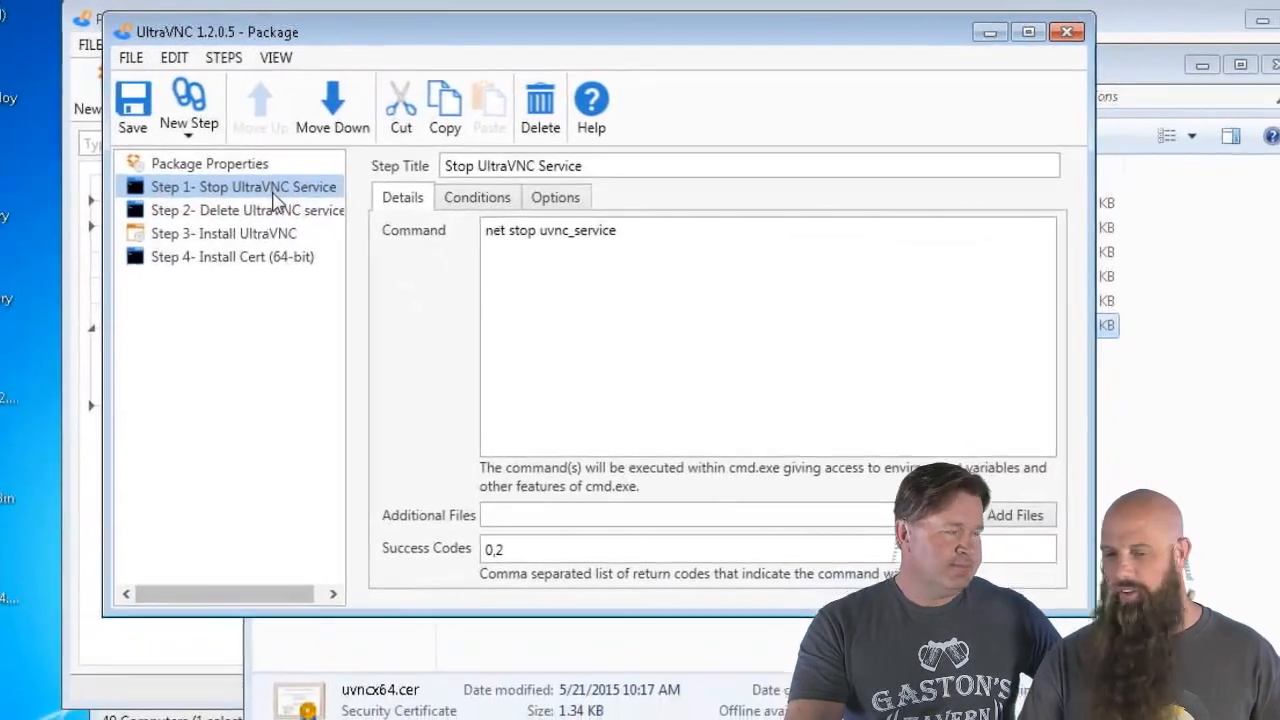
pyautogui.click(466, 198)
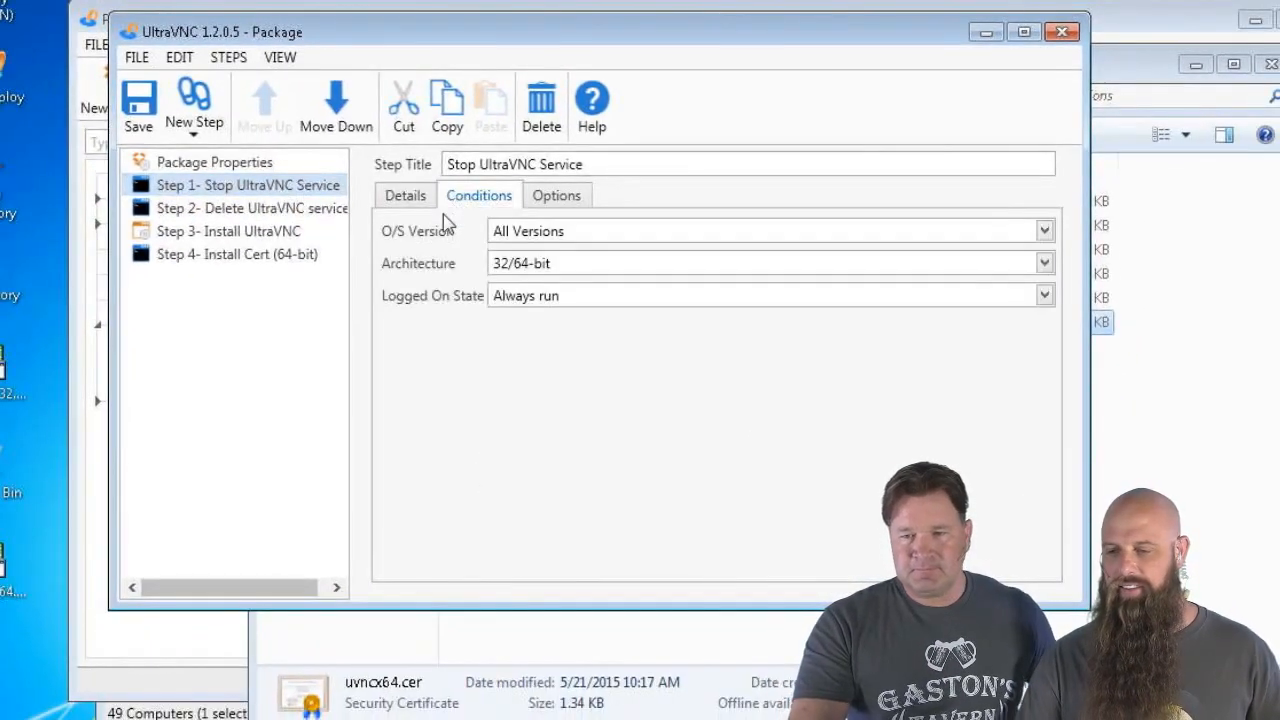
pyautogui.click(297, 230)
pyautogui.click(297, 213)
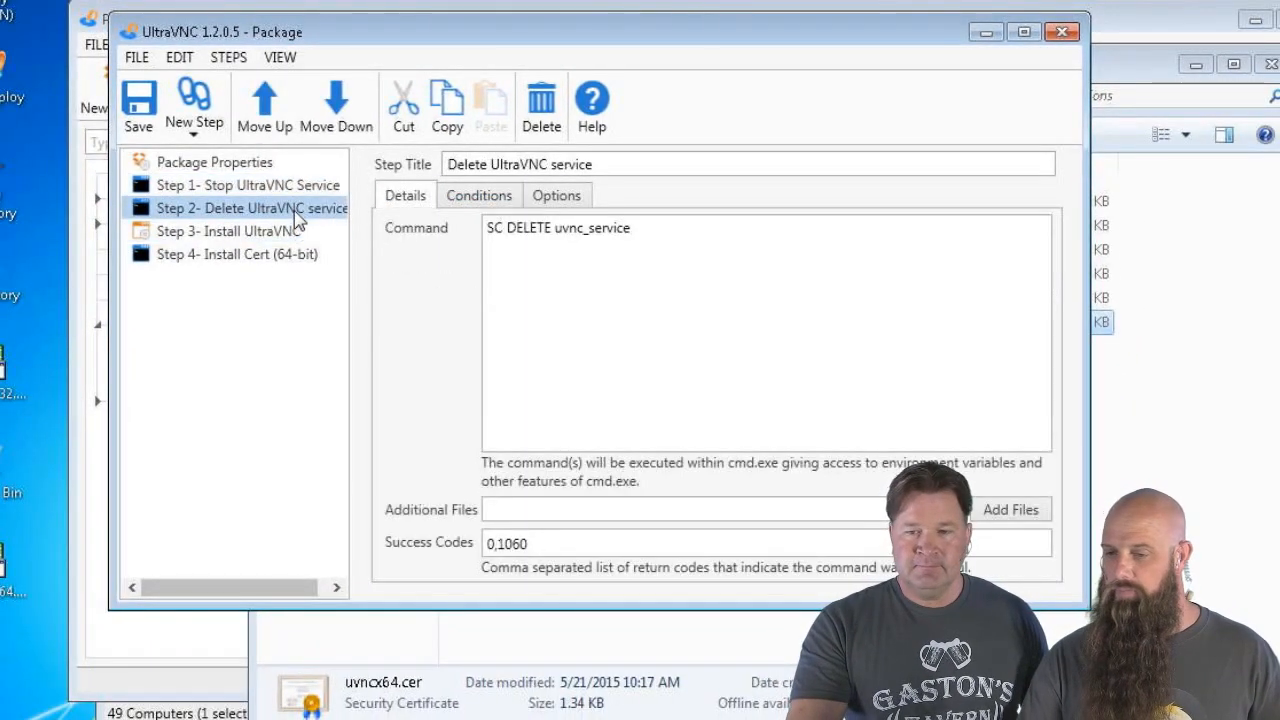
pyautogui.click(468, 205)
pyautogui.click(418, 205)
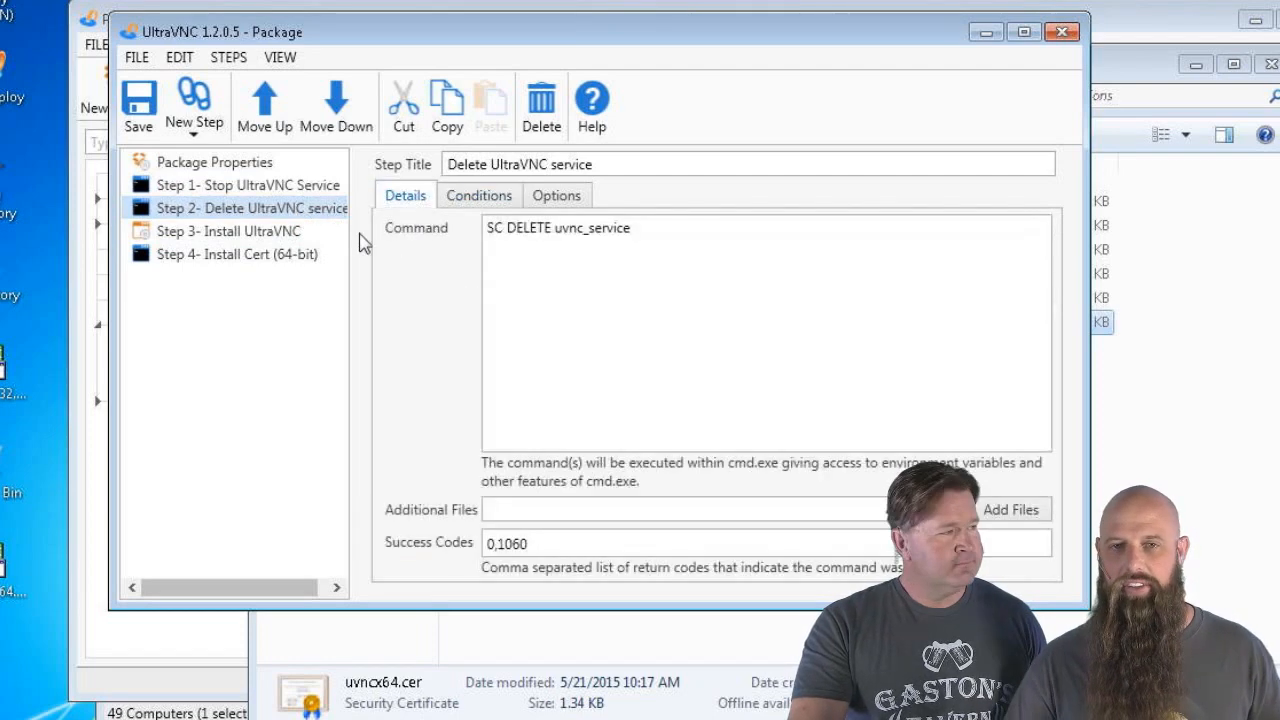
pyautogui.click(228, 258)
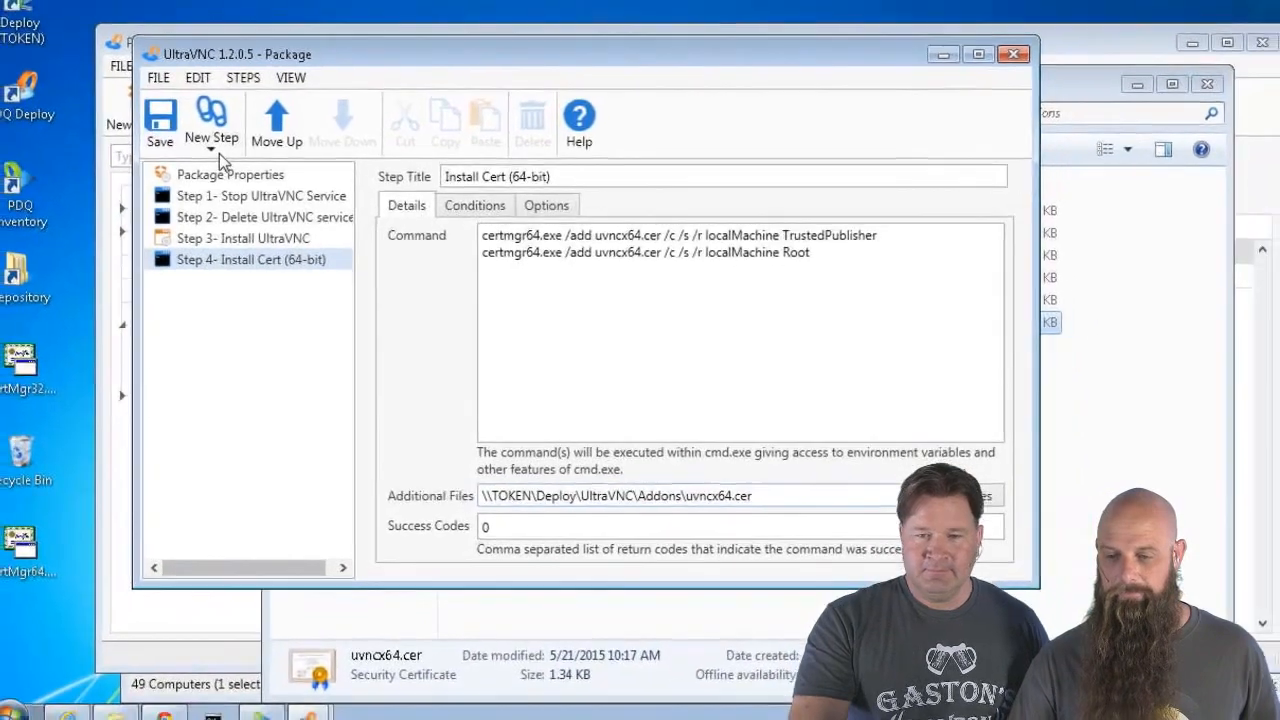
pyautogui.click(194, 115)
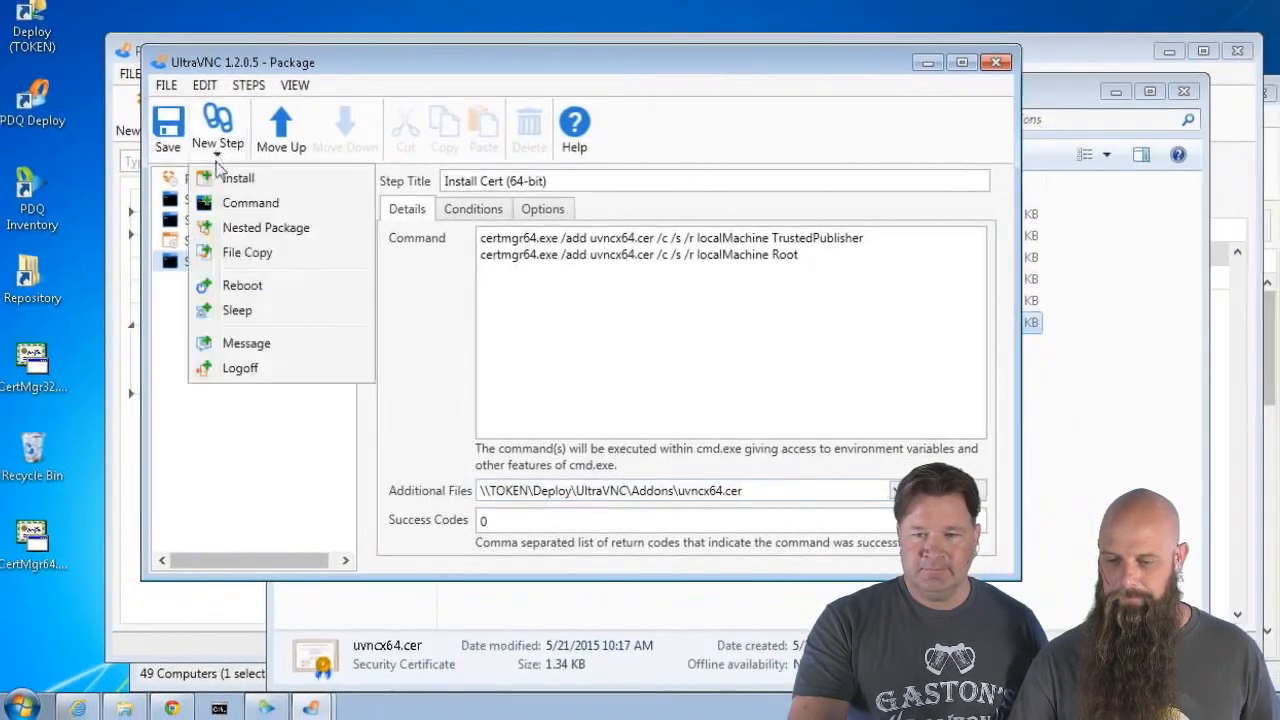
# Add an Install step 'Install Addons (64-bit)' using Addons\UltraVNC_1_1_9_X64_Addons.exe
pyautogui.click(216, 177)
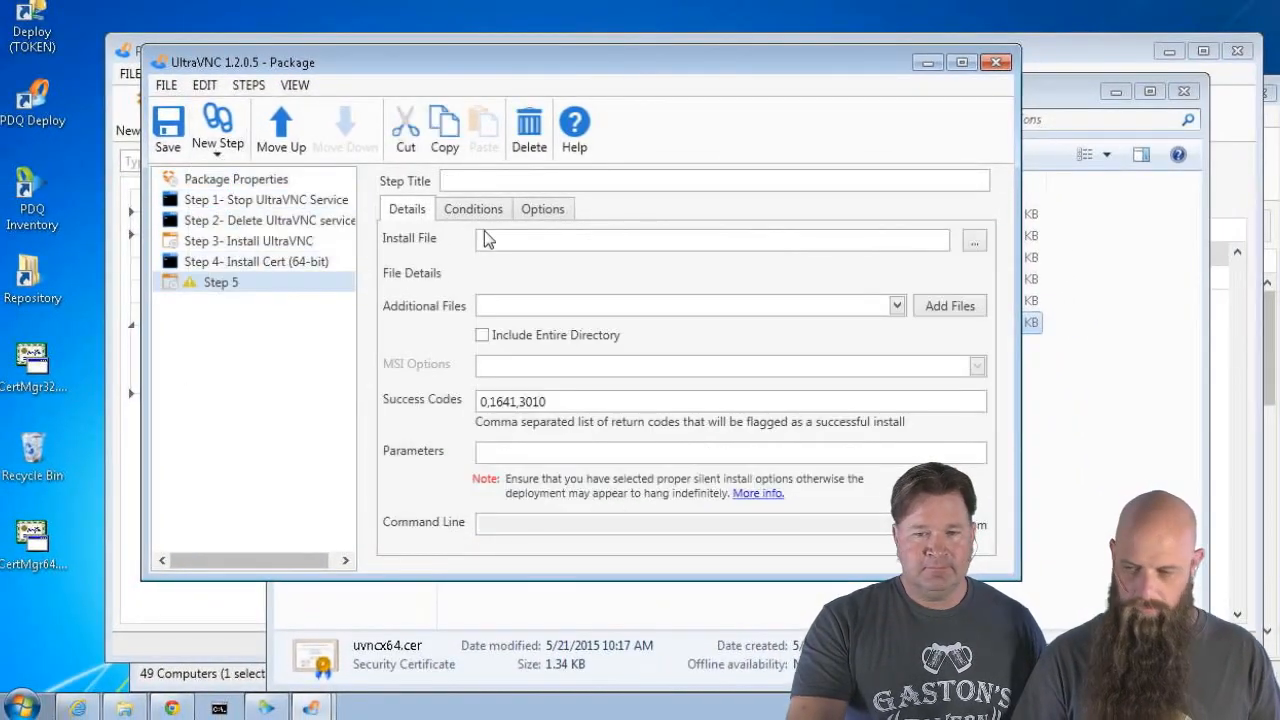
pyautogui.click(486, 178)
pyautogui.write('Install A')
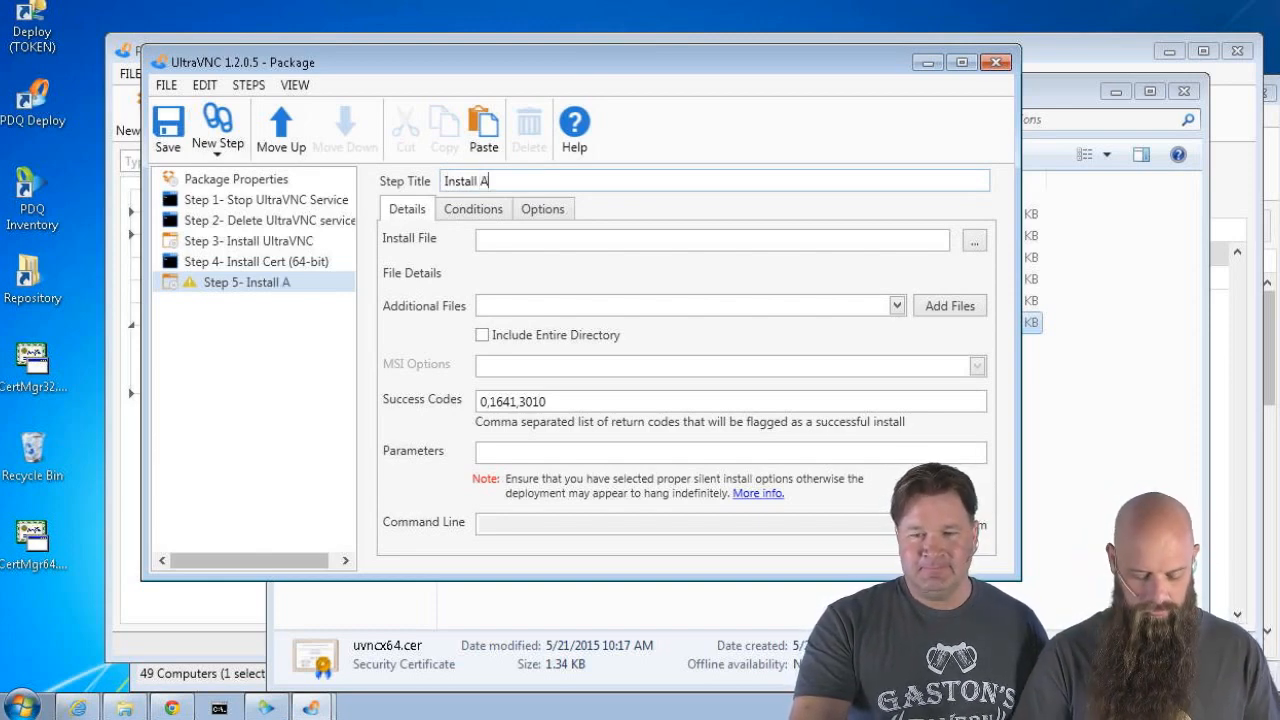
pyautogui.write('ddons (64-bit')
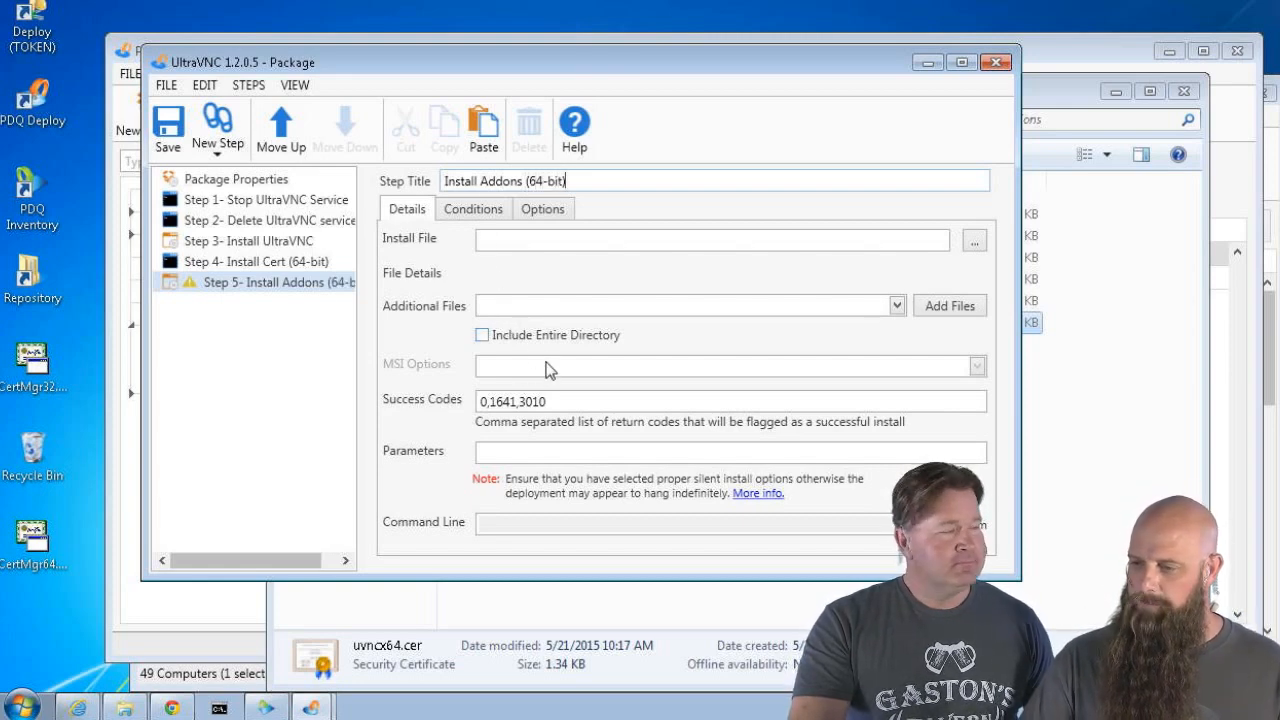
pyautogui.click(974, 241)
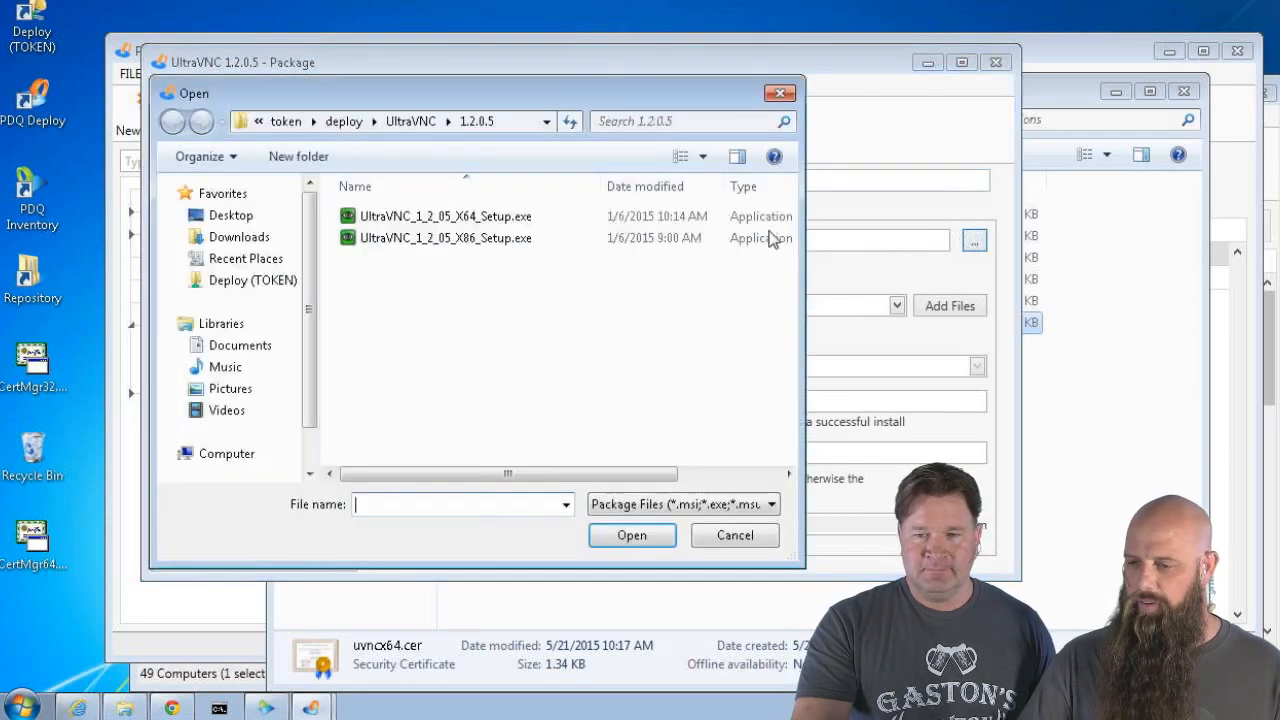
pyautogui.click(411, 121)
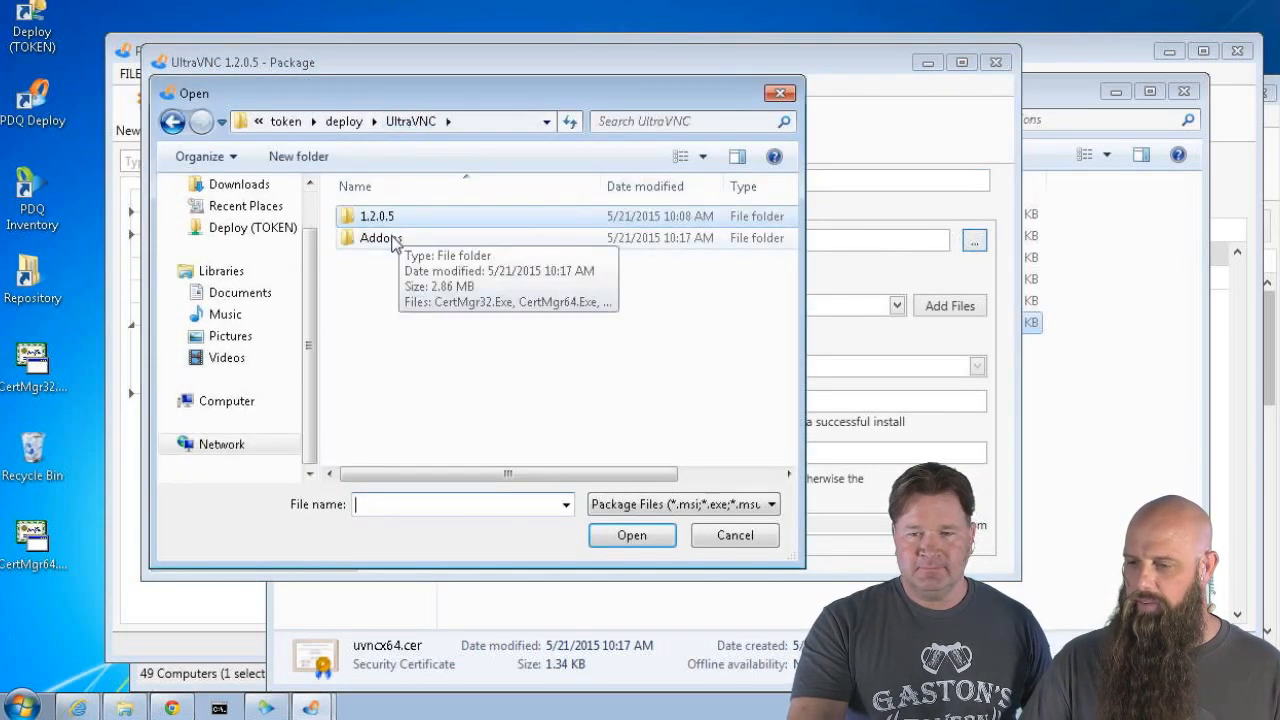
pyautogui.doubleClick(393, 239)
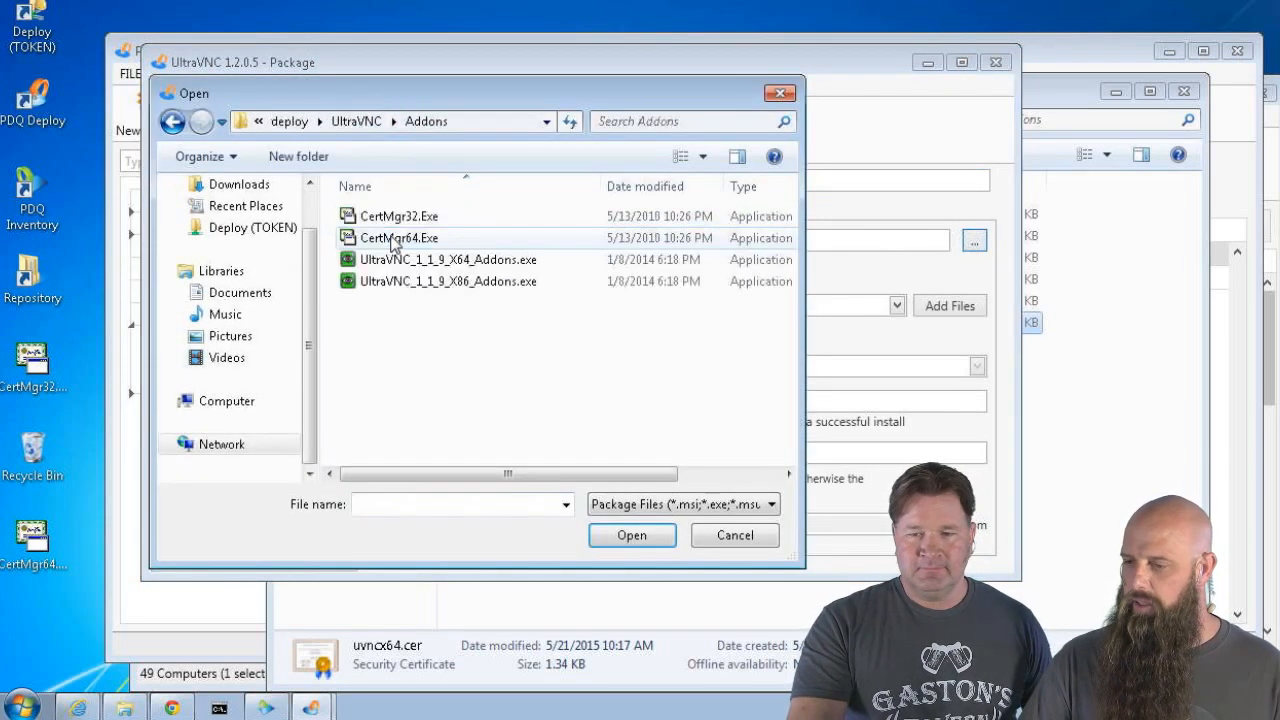
pyautogui.doubleClick(444, 262)
pyautogui.click(516, 455)
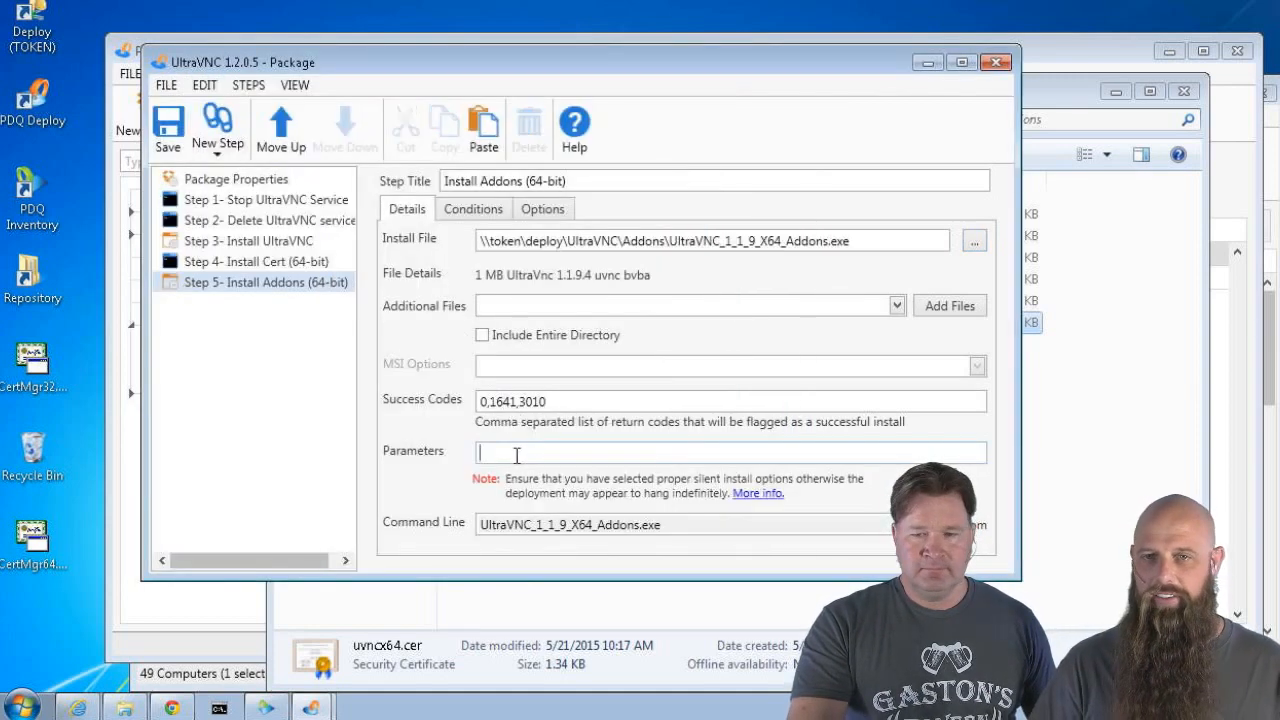
# Enter parameters '/verysilent /loadinf=uVNC-Add.txt' and tick Include Entire Directory
pyautogui.write('/verysilent /')
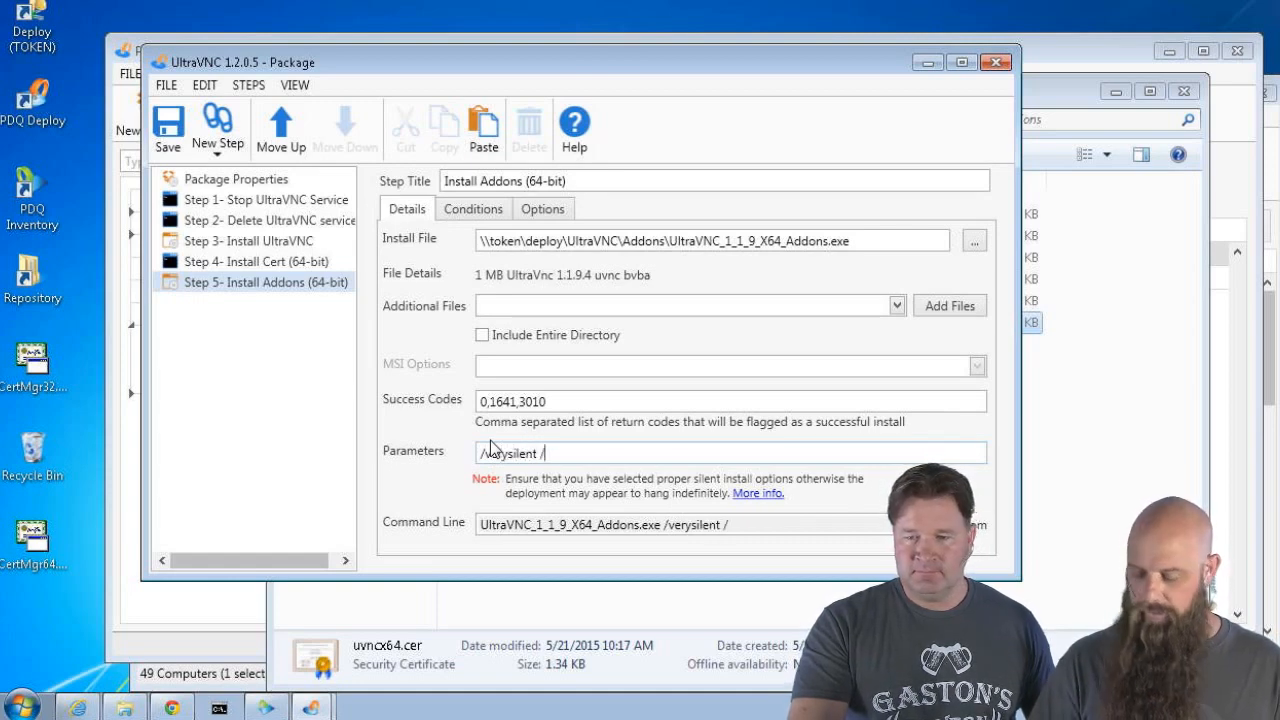
pyautogui.write('loadinf=')
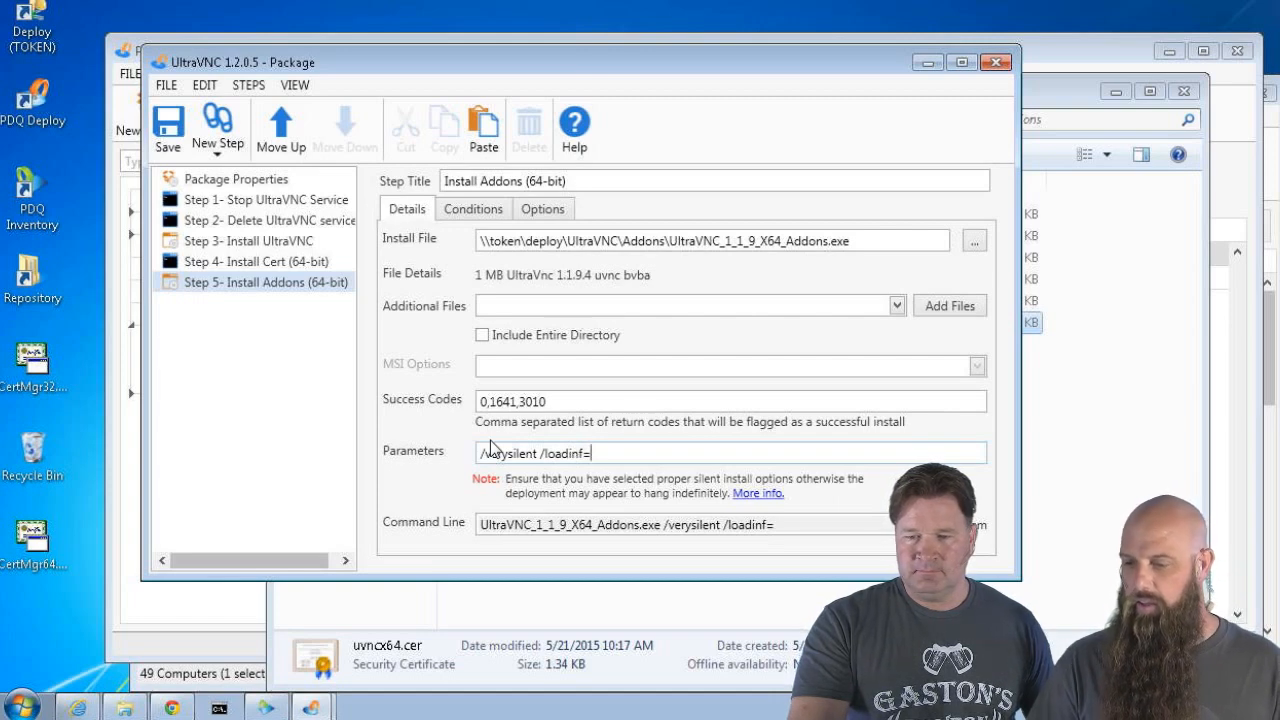
pyautogui.write('uVNC-Add.txt')
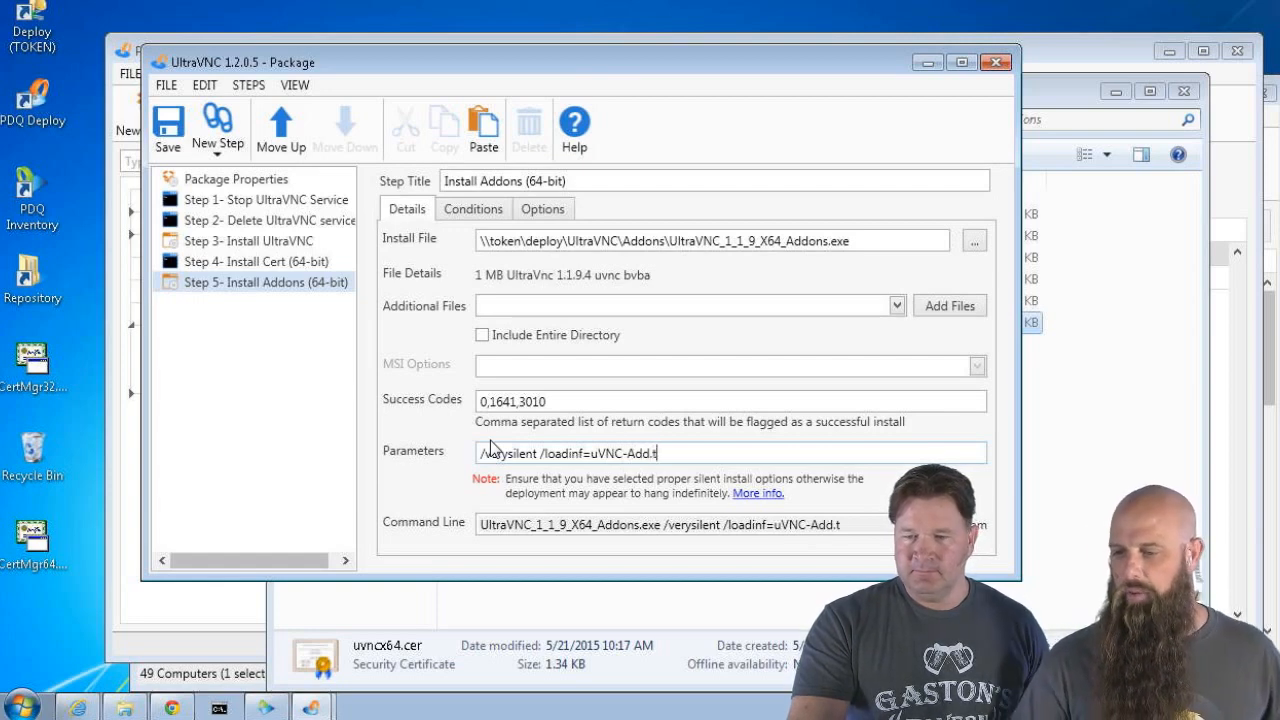
pyautogui.click(482, 335)
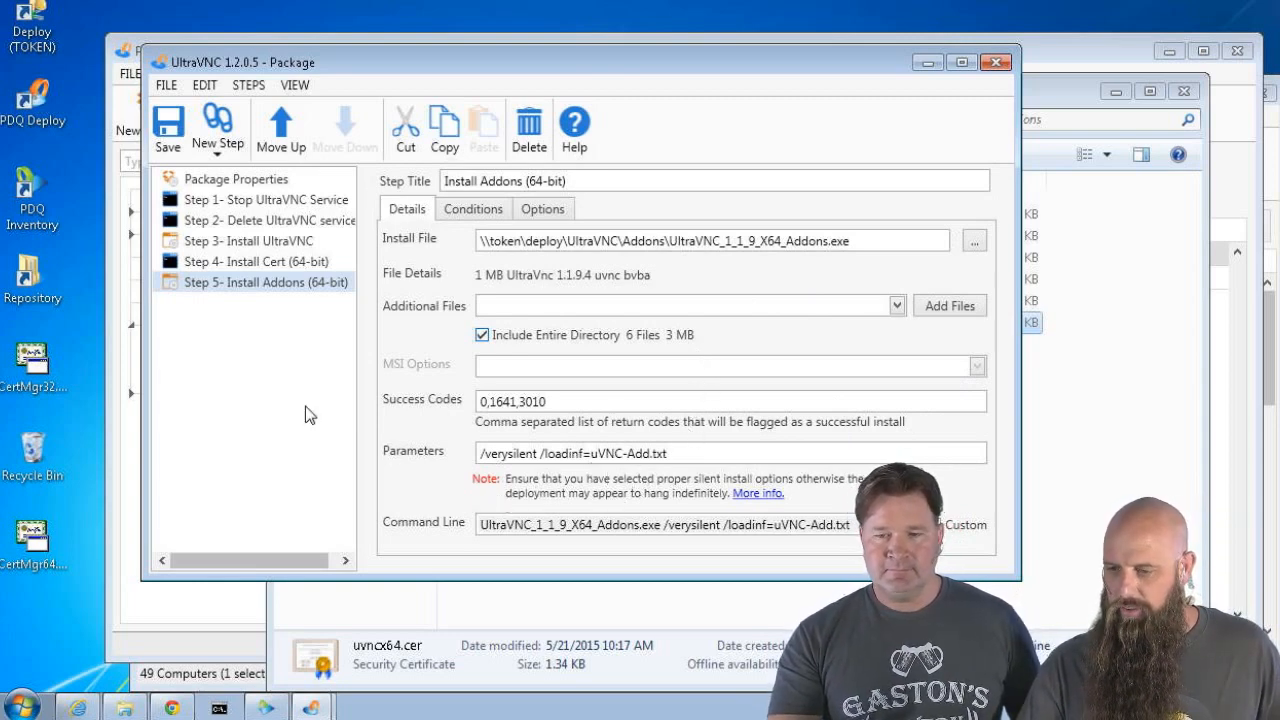
# Restrict the Install Addons step to 64-bit architecture on its Conditions tab
pyautogui.click(480, 211)
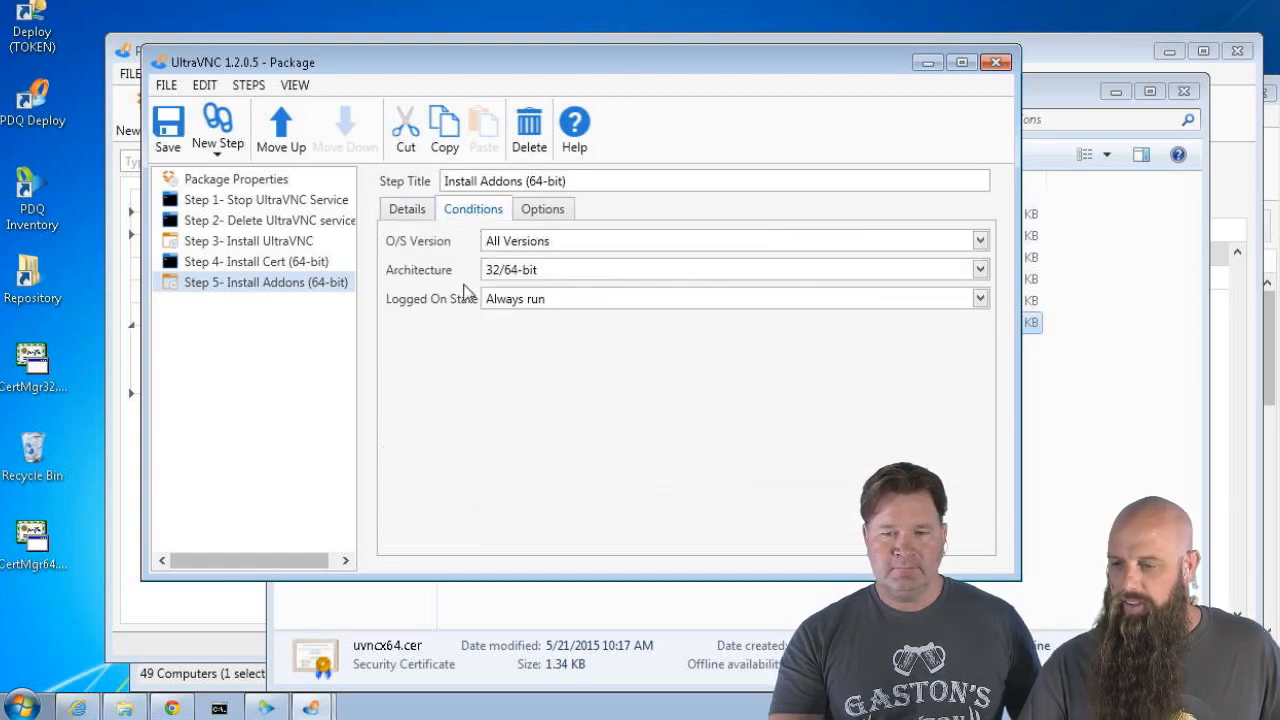
pyautogui.click(503, 277)
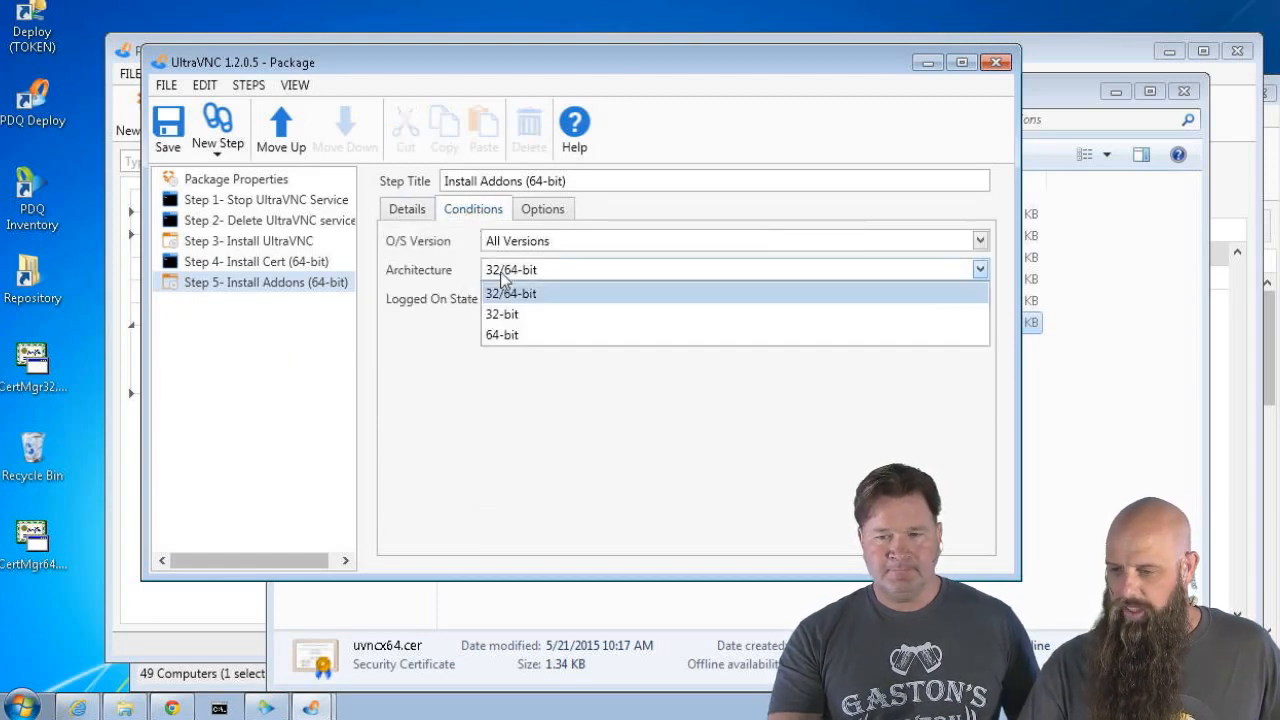
pyautogui.click(501, 336)
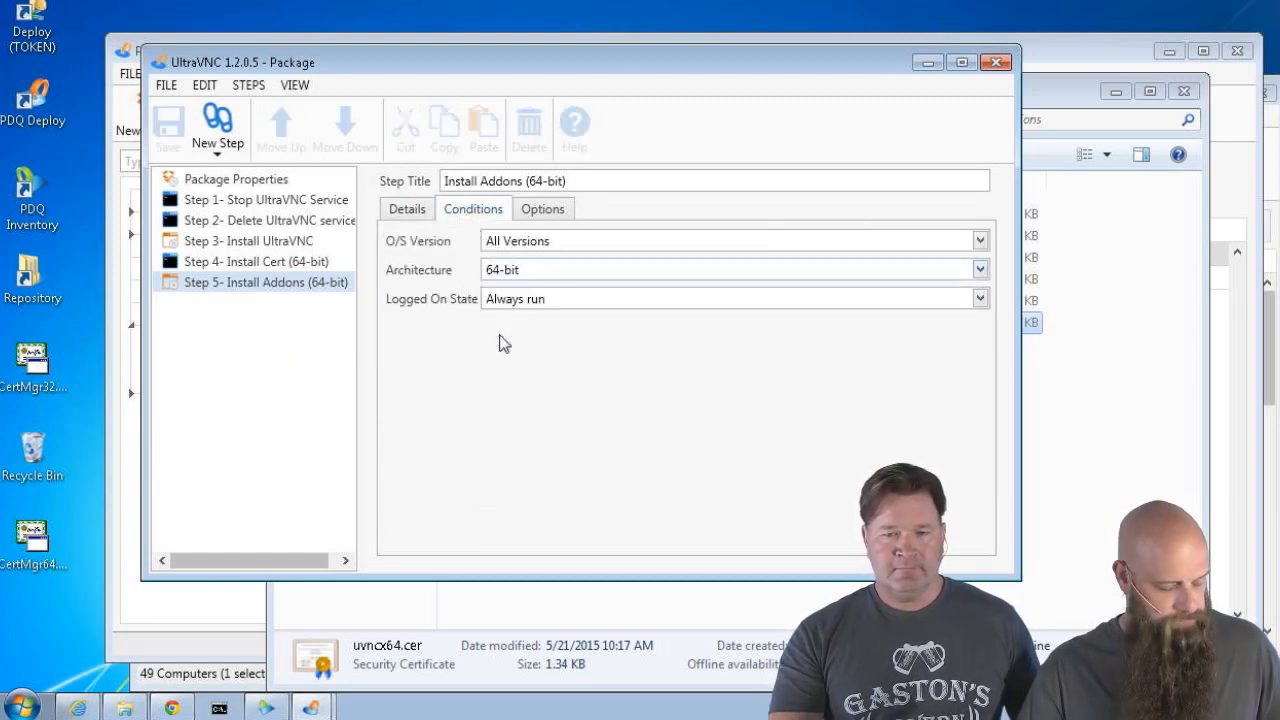
# Set the step's error mode to Continue and save the package
pyautogui.click(531, 218)
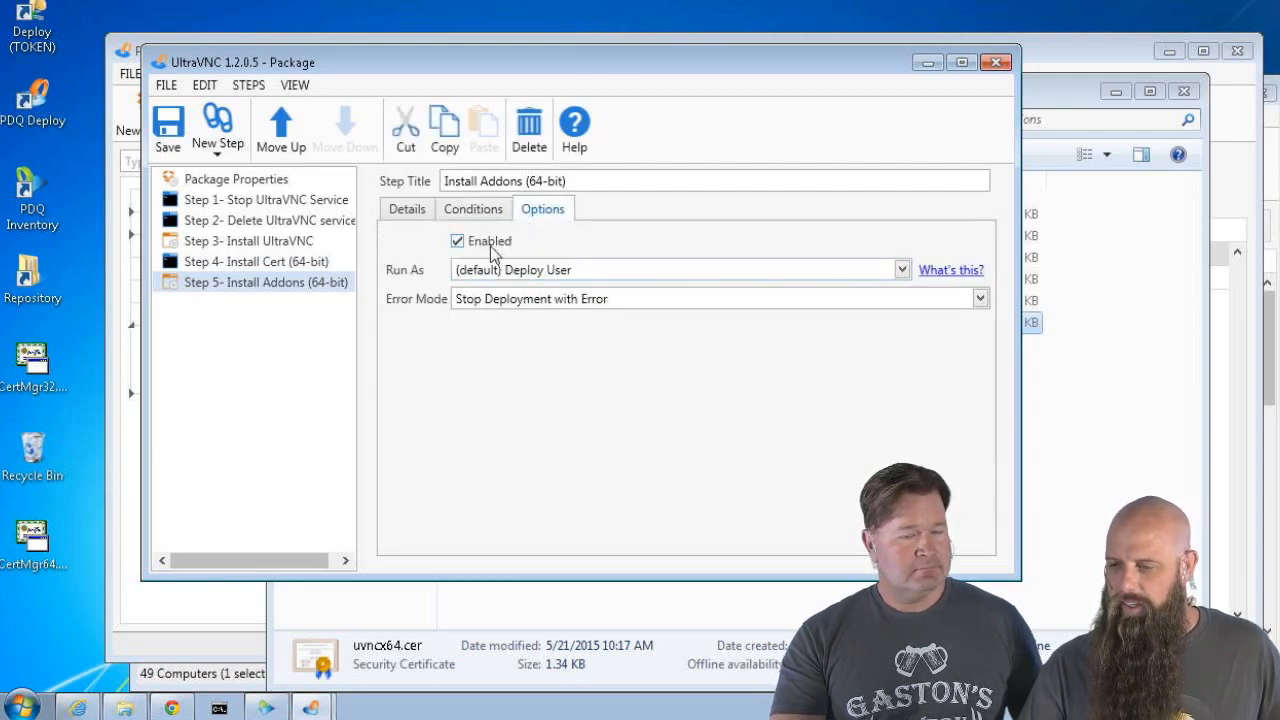
pyautogui.click(508, 300)
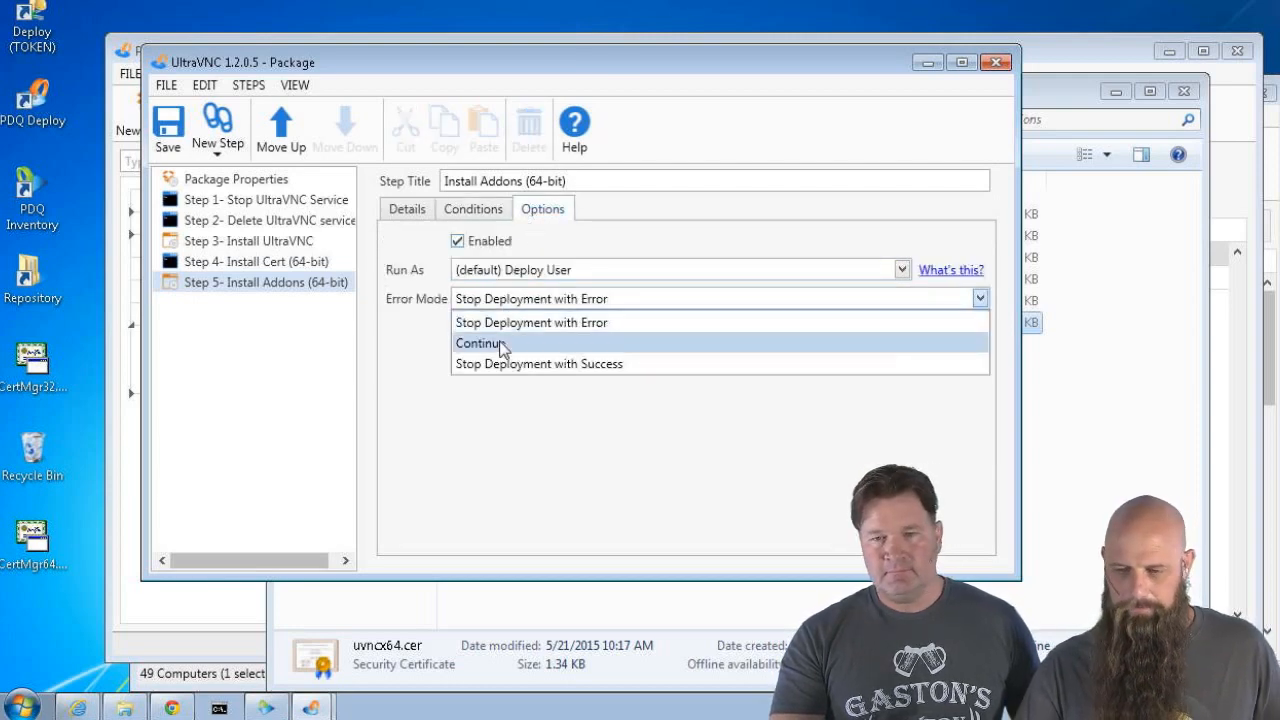
pyautogui.click(500, 343)
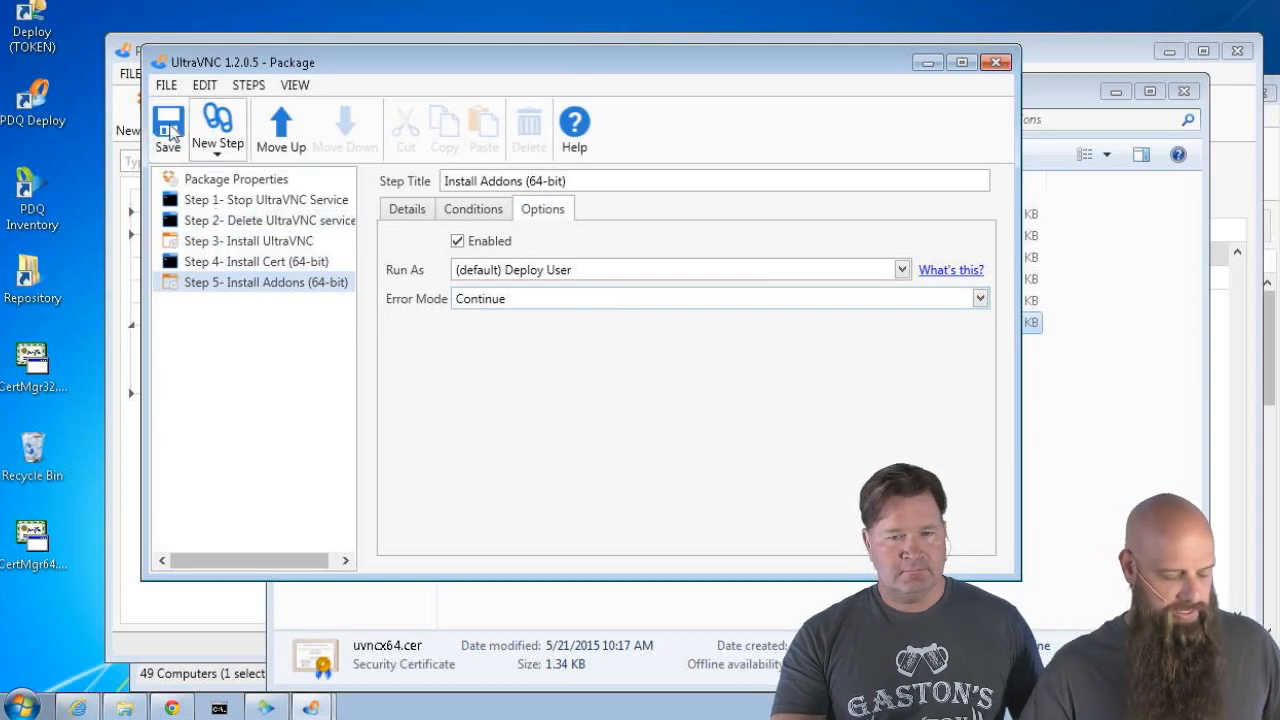
pyautogui.click(168, 128)
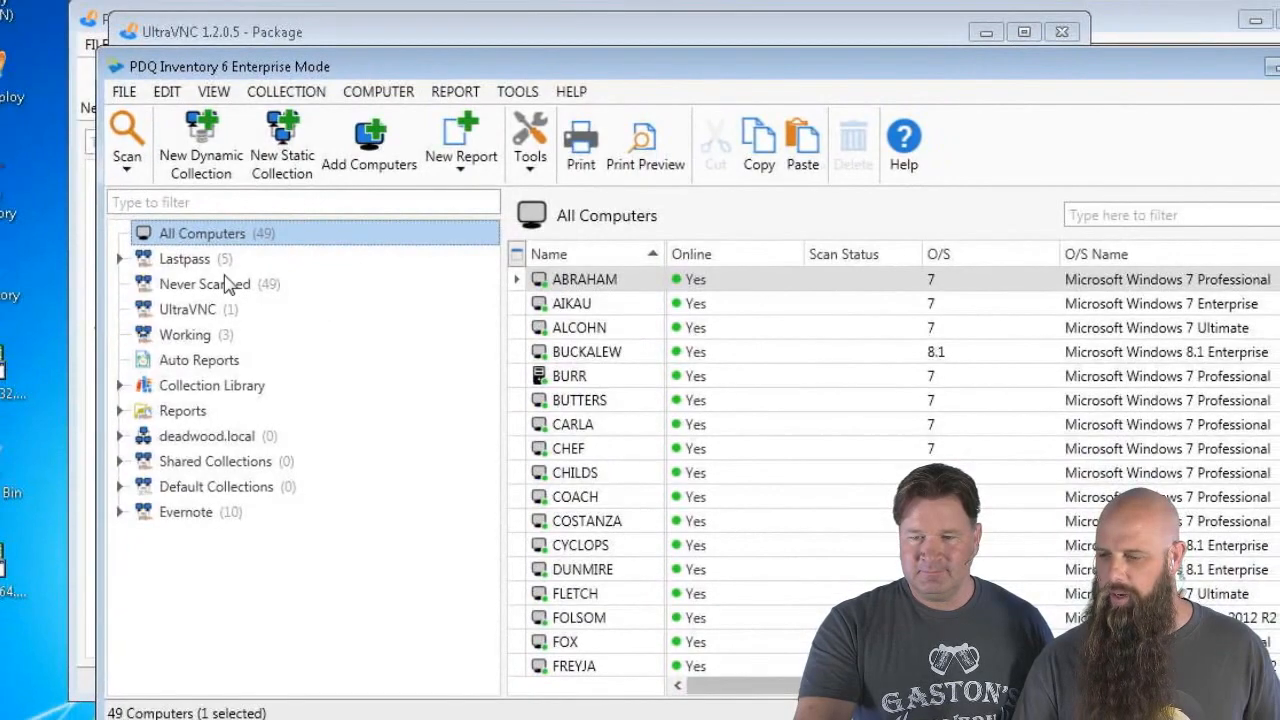
# Launch Remote Desktop to NEWMAN from the Working collection and sign in with the account password
pyautogui.click(176, 334)
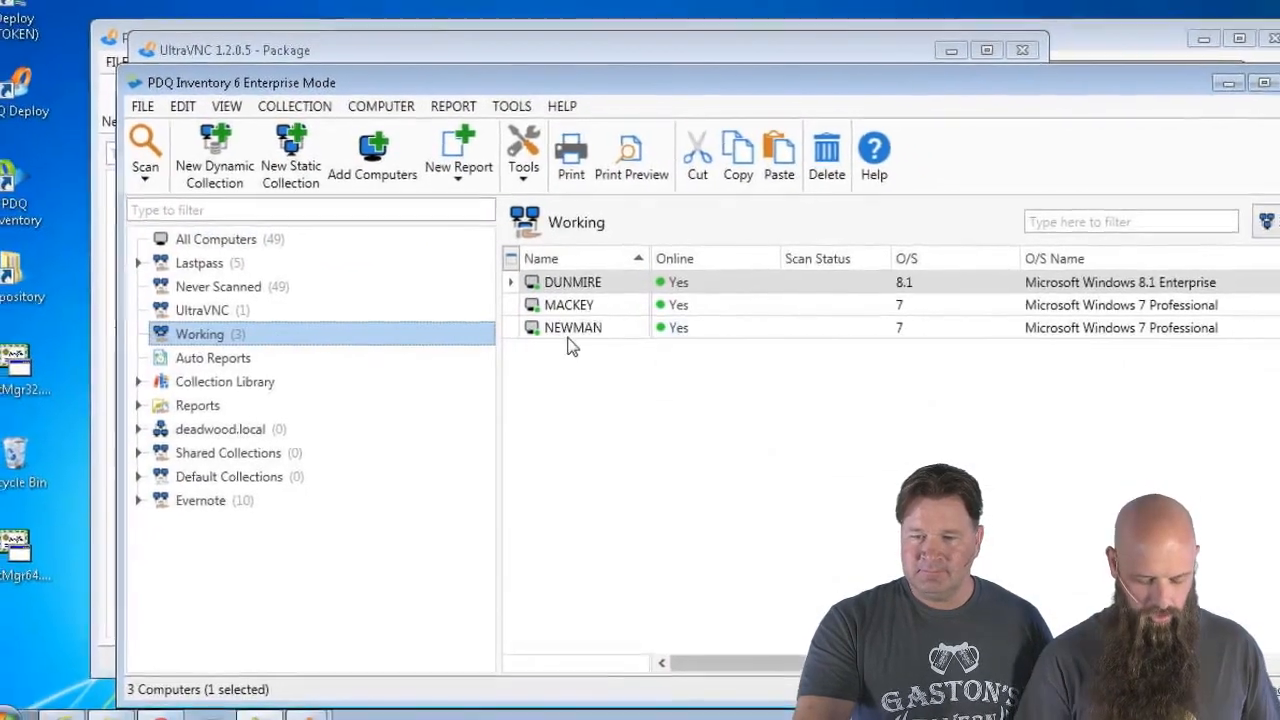
pyautogui.click(574, 332)
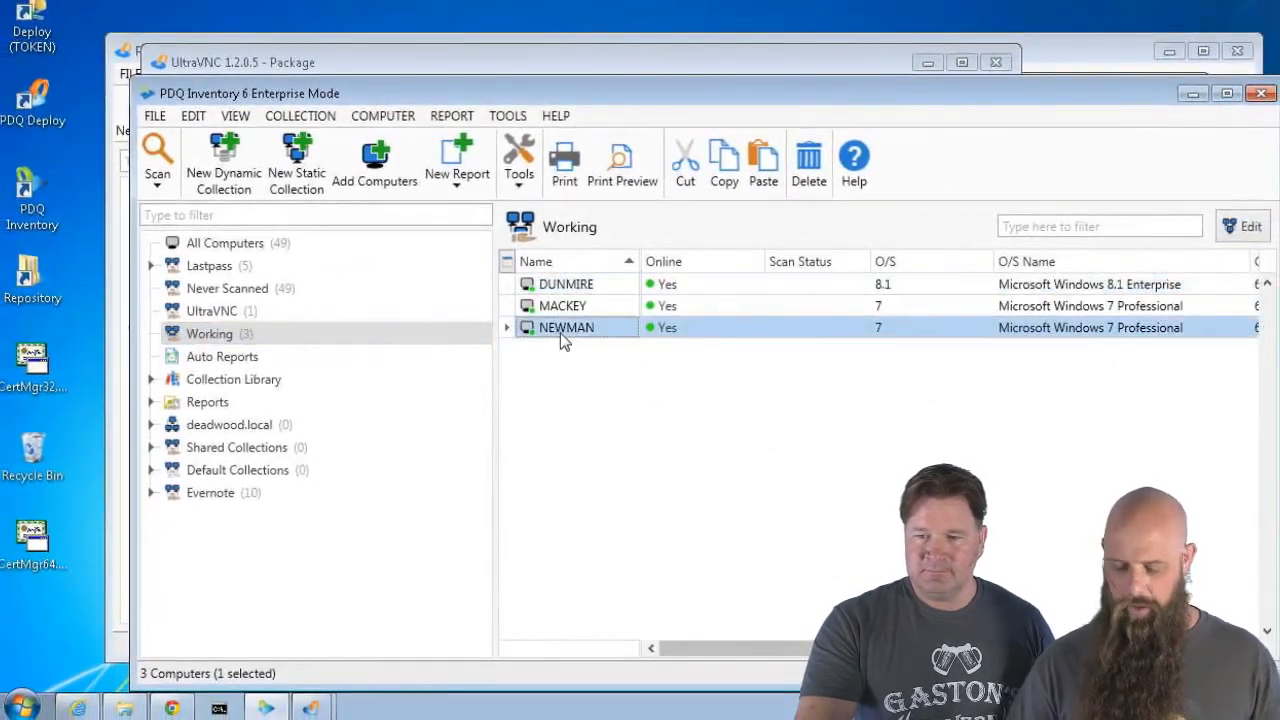
pyautogui.doubleClick(561, 336)
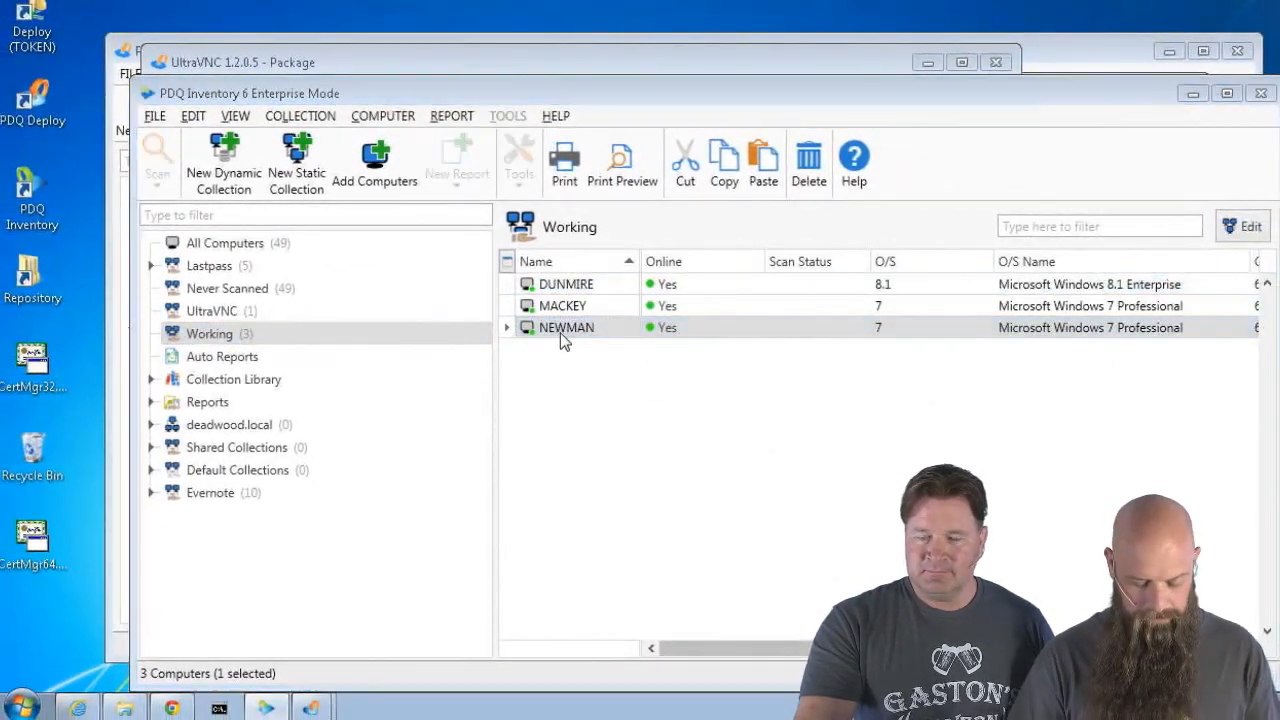
pyautogui.write('••')
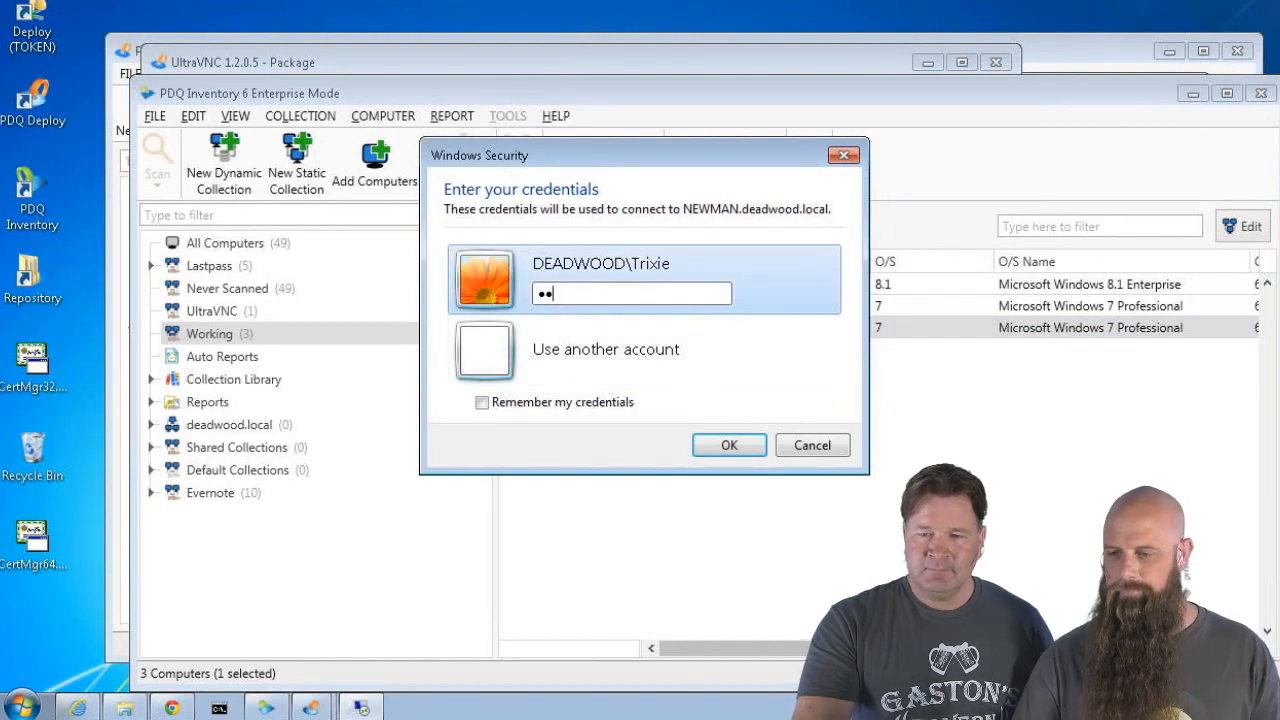
pyautogui.press('Return')
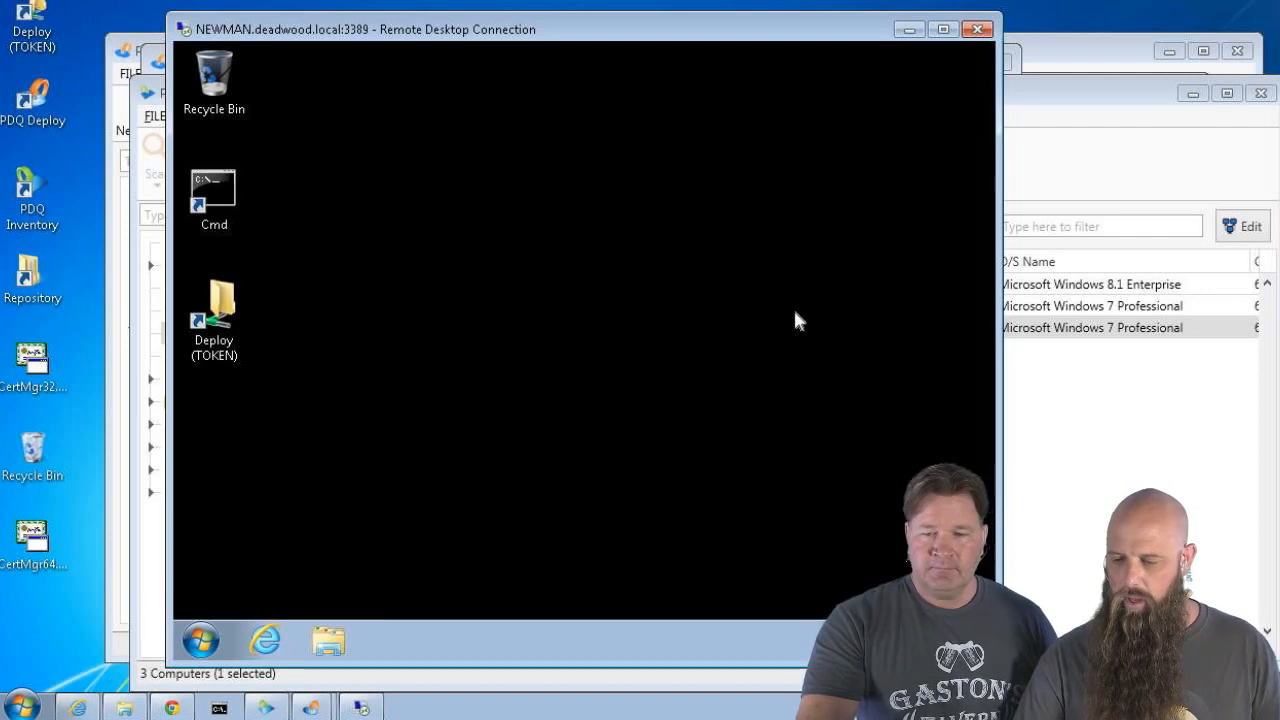
# On NEWMAN, browse to C:\Program Files\uvnc bvba\UltraVNC and look inside its driver folder
pyautogui.click(201, 640)
pyautogui.click(507, 507)
pyautogui.write('c')
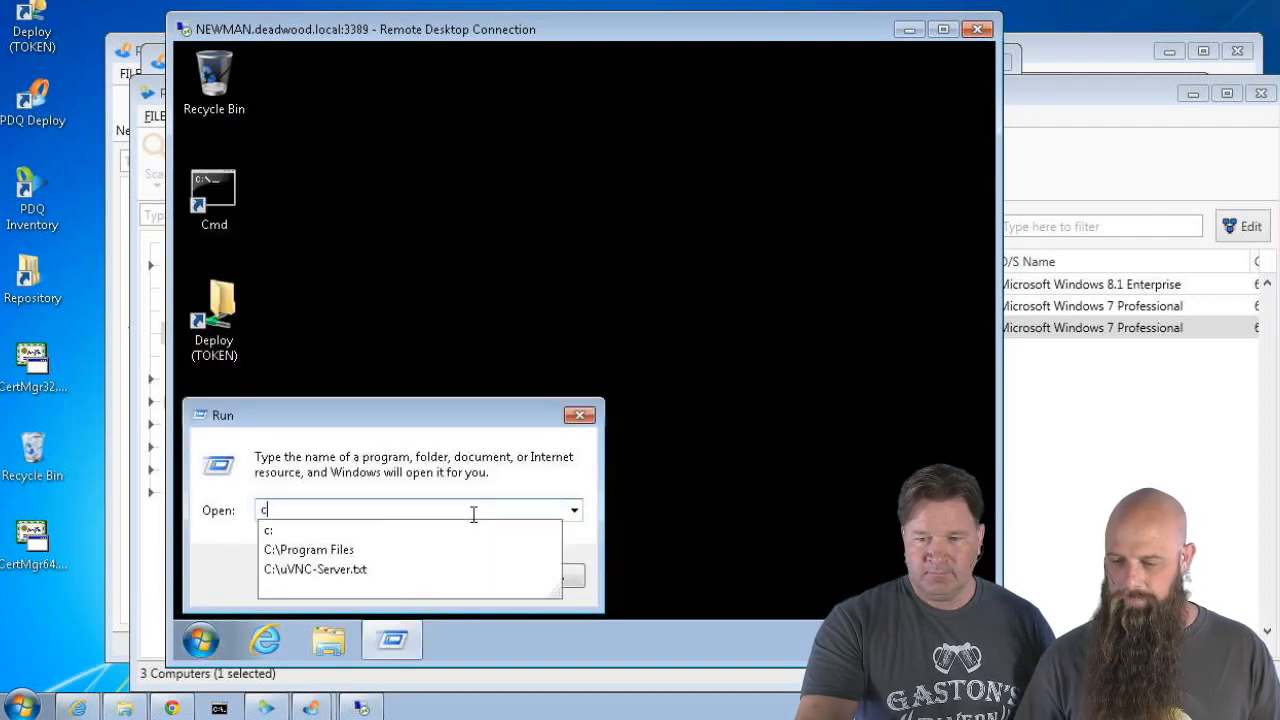
pyautogui.write(':\\pr')
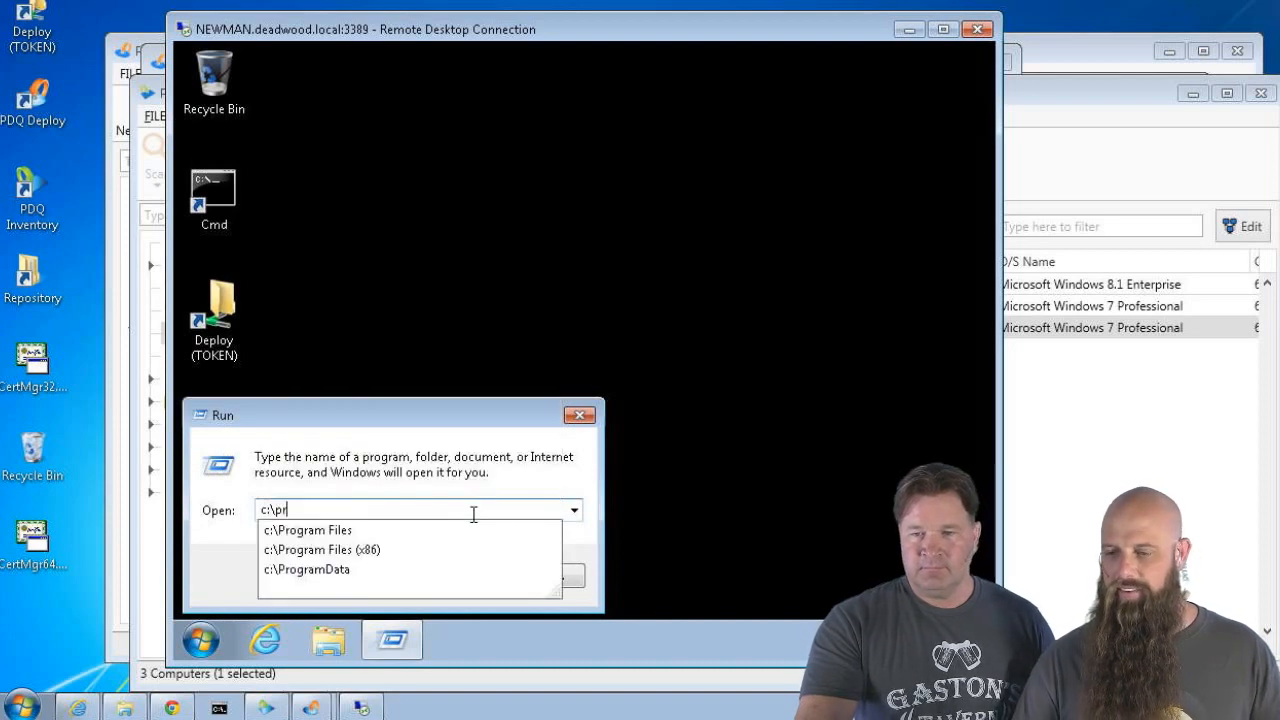
pyautogui.click(471, 528)
pyautogui.press('Return')
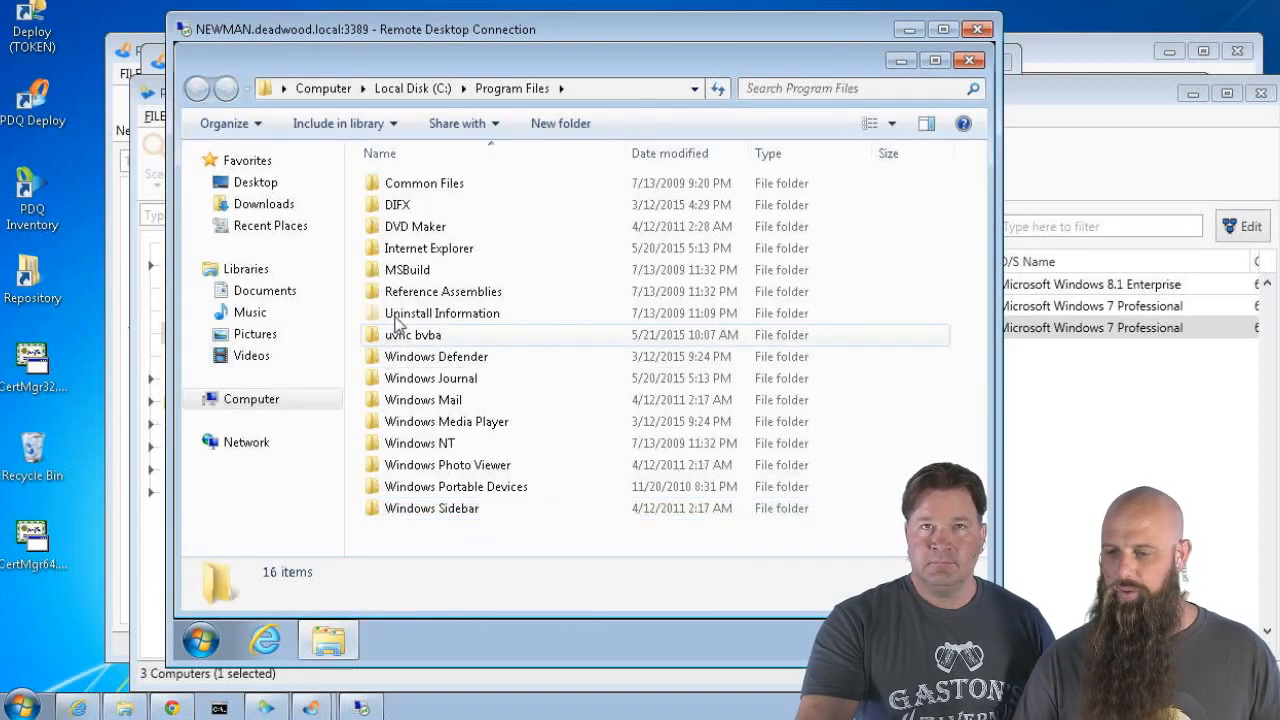
pyautogui.doubleClick(398, 336)
pyautogui.doubleClick(377, 190)
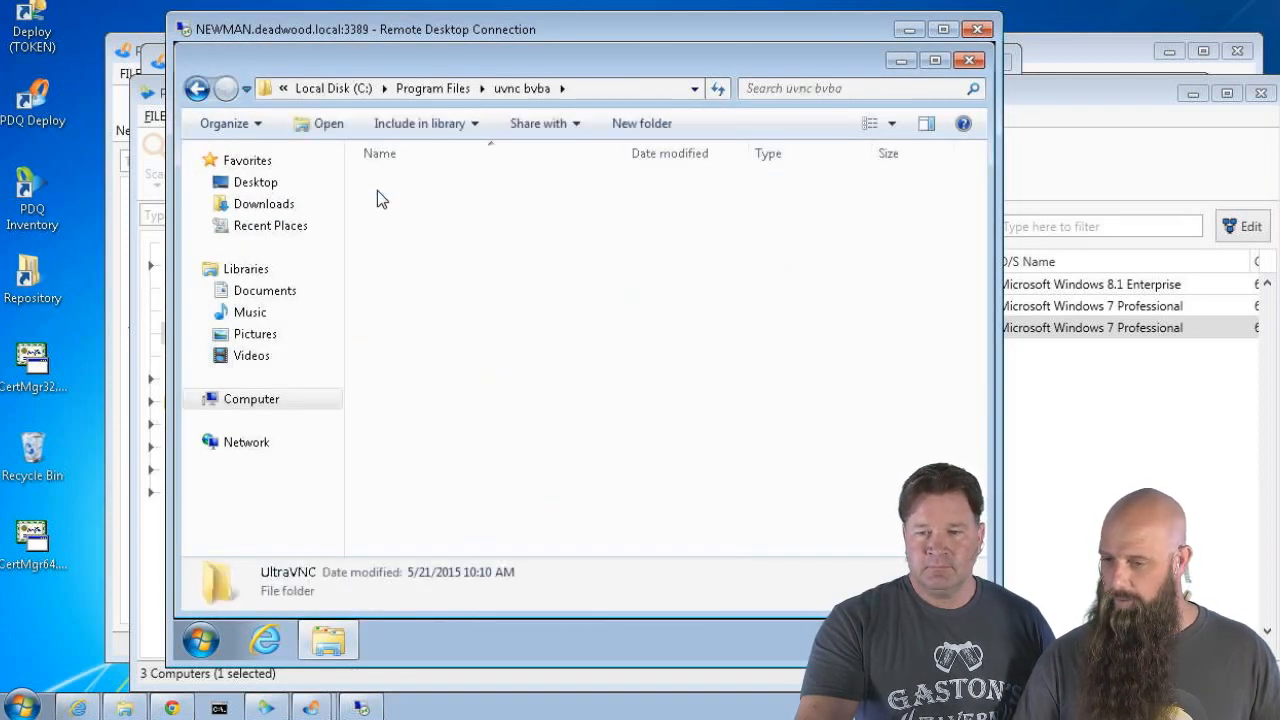
pyautogui.doubleClick(385, 188)
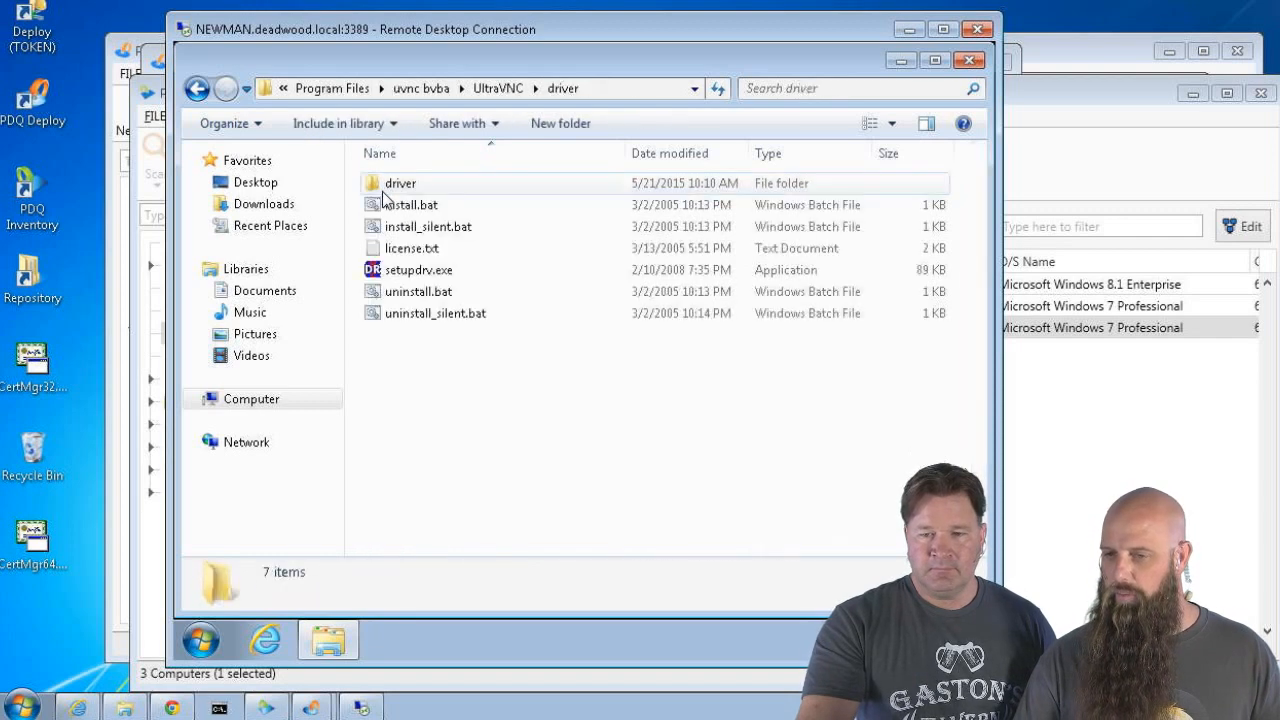
pyautogui.click(197, 88)
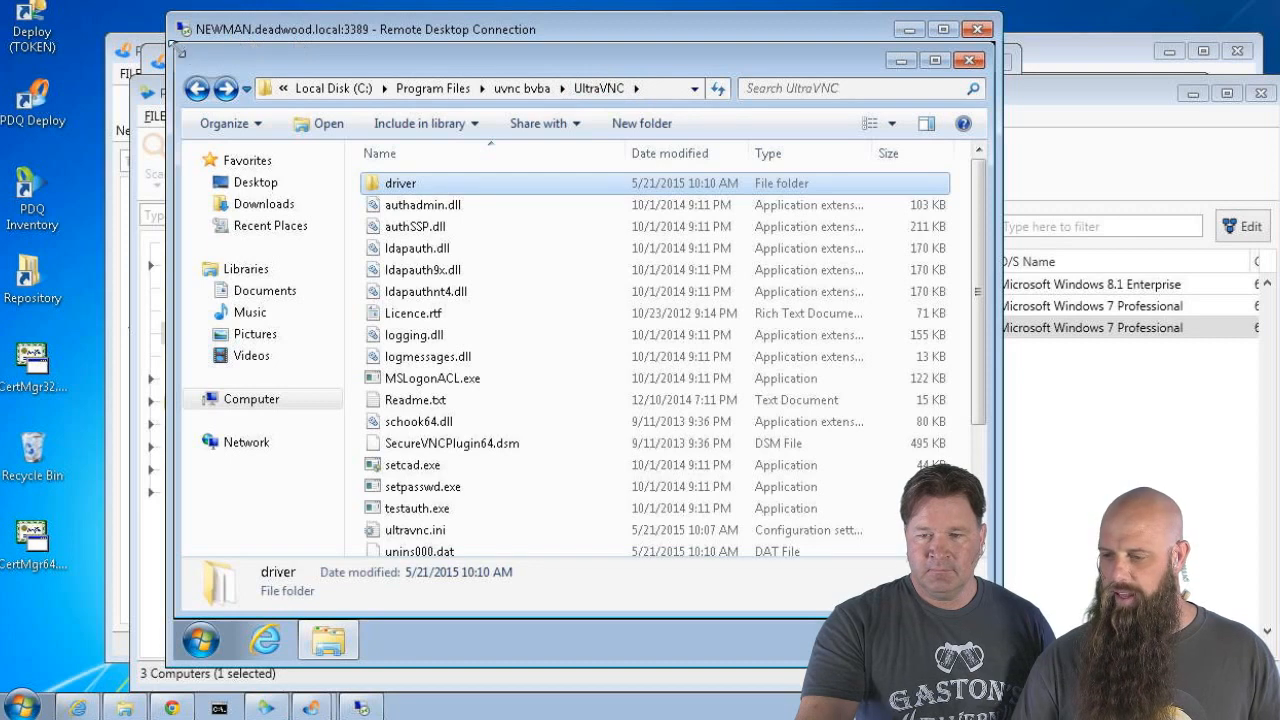
# Open the Deploy share's UltraVNC\Addons folder in a second, enlarged window
pyautogui.moveTo(174, 44); pyautogui.dragTo(620, 302)
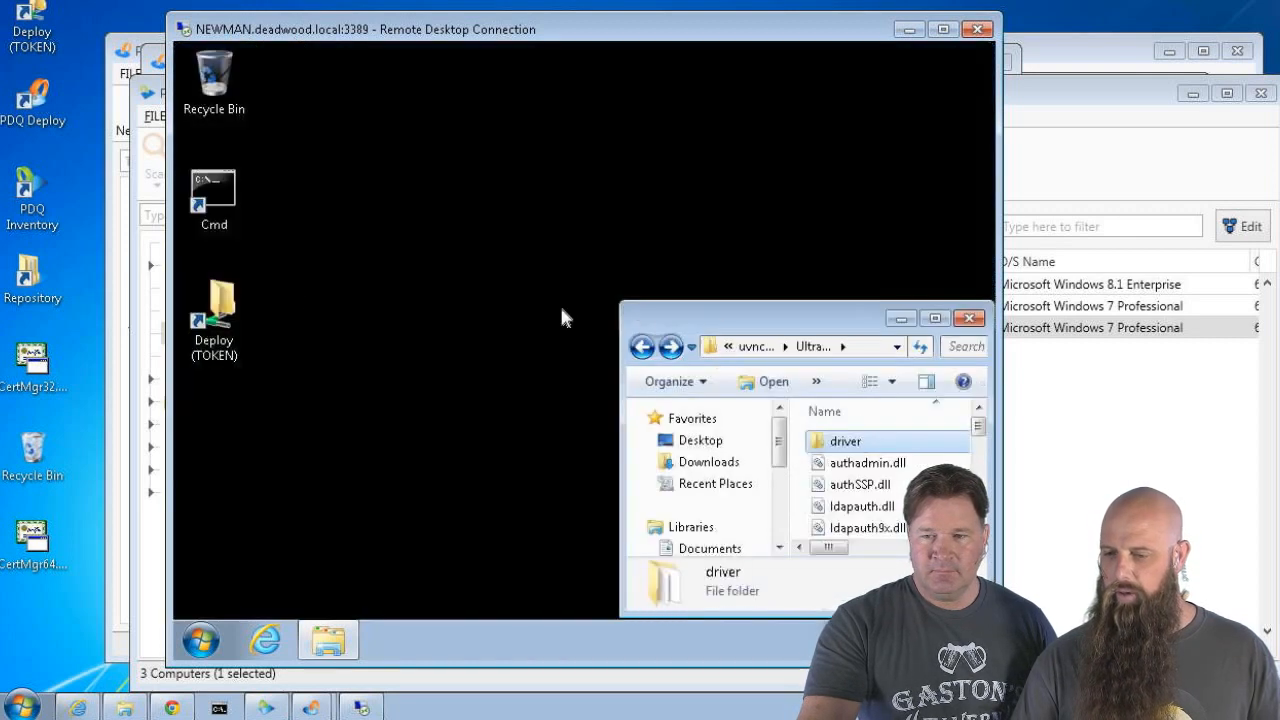
pyautogui.doubleClick(224, 288)
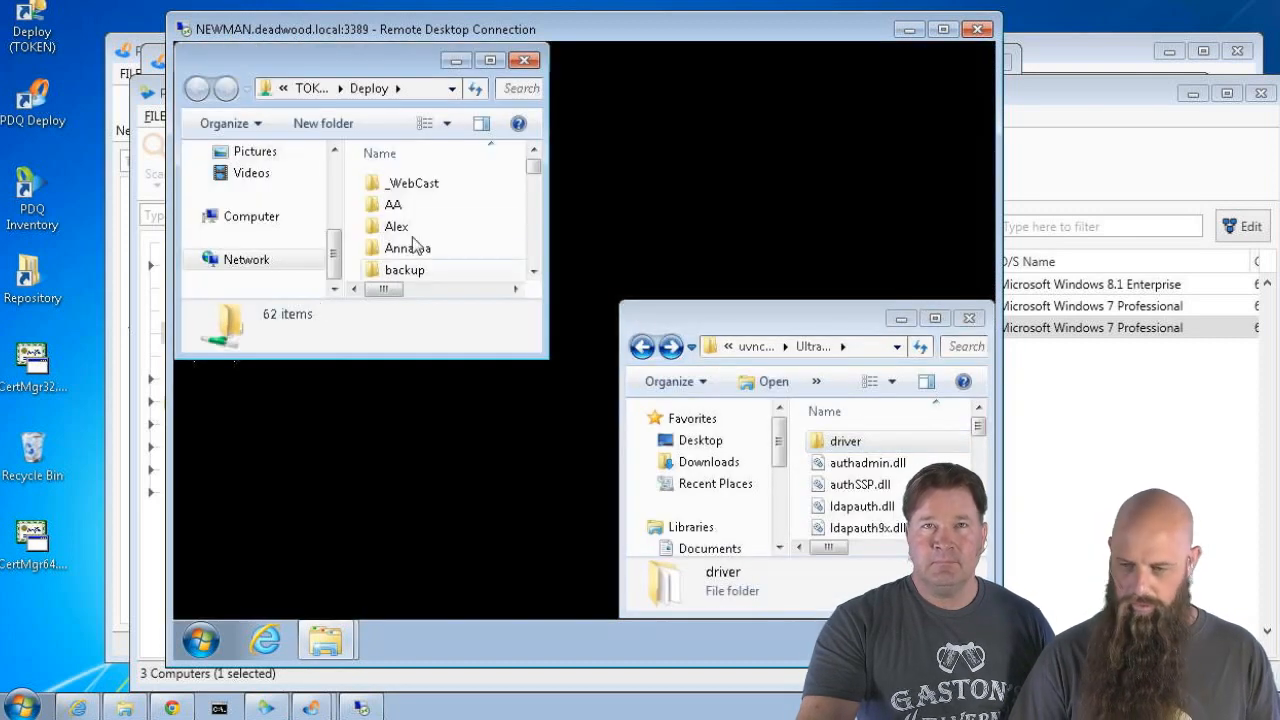
pyautogui.click(404, 212)
pyautogui.press('u')
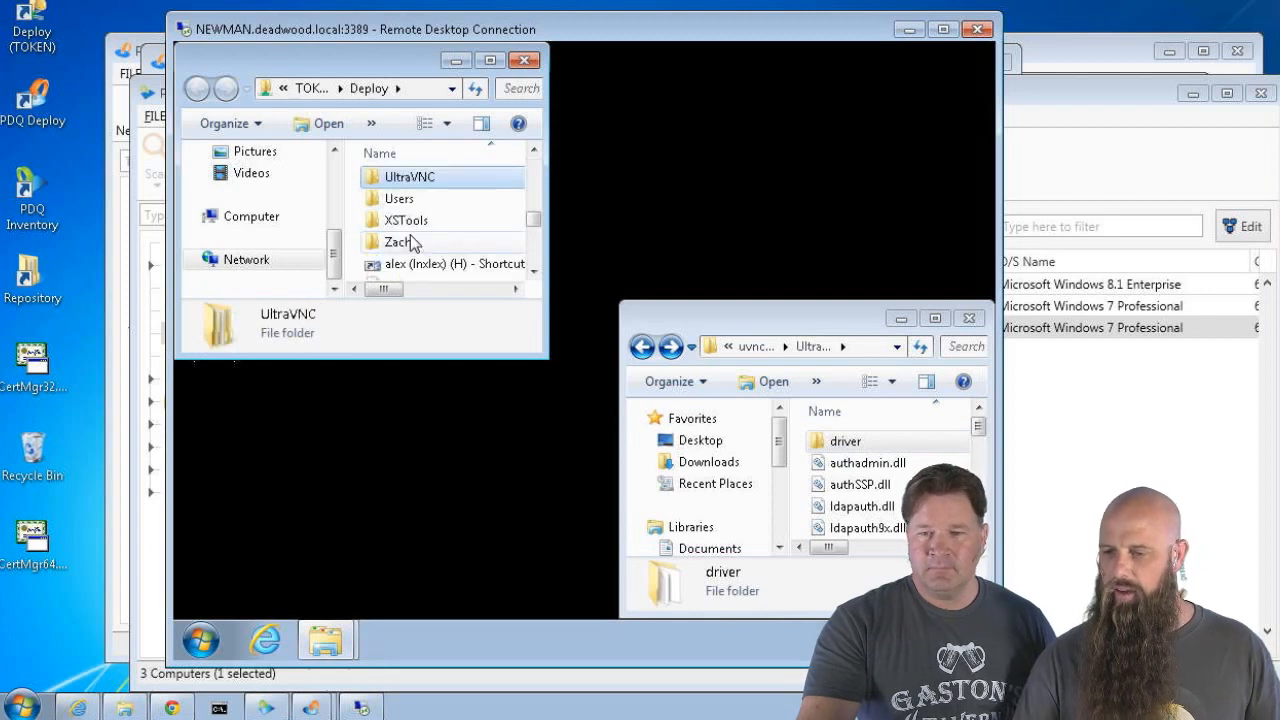
pyautogui.press('Return')
pyautogui.doubleClick(404, 206)
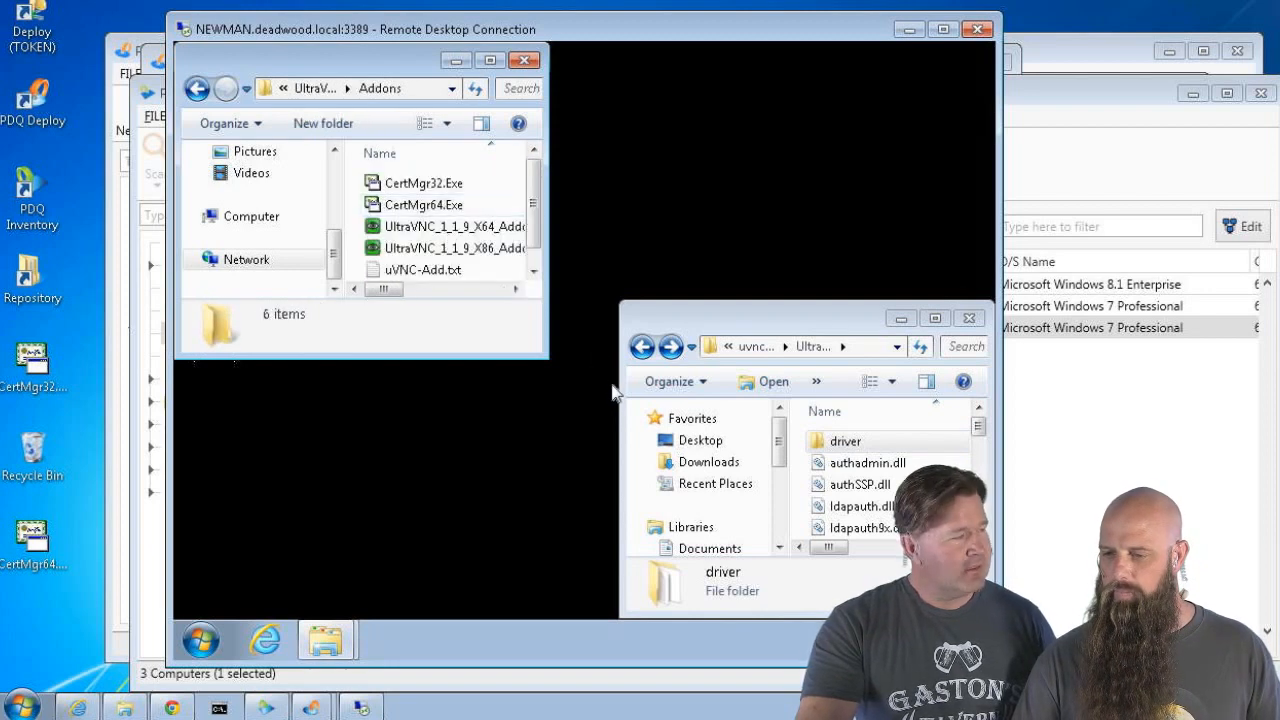
pyautogui.moveTo(541, 362); pyautogui.dragTo(645, 509)
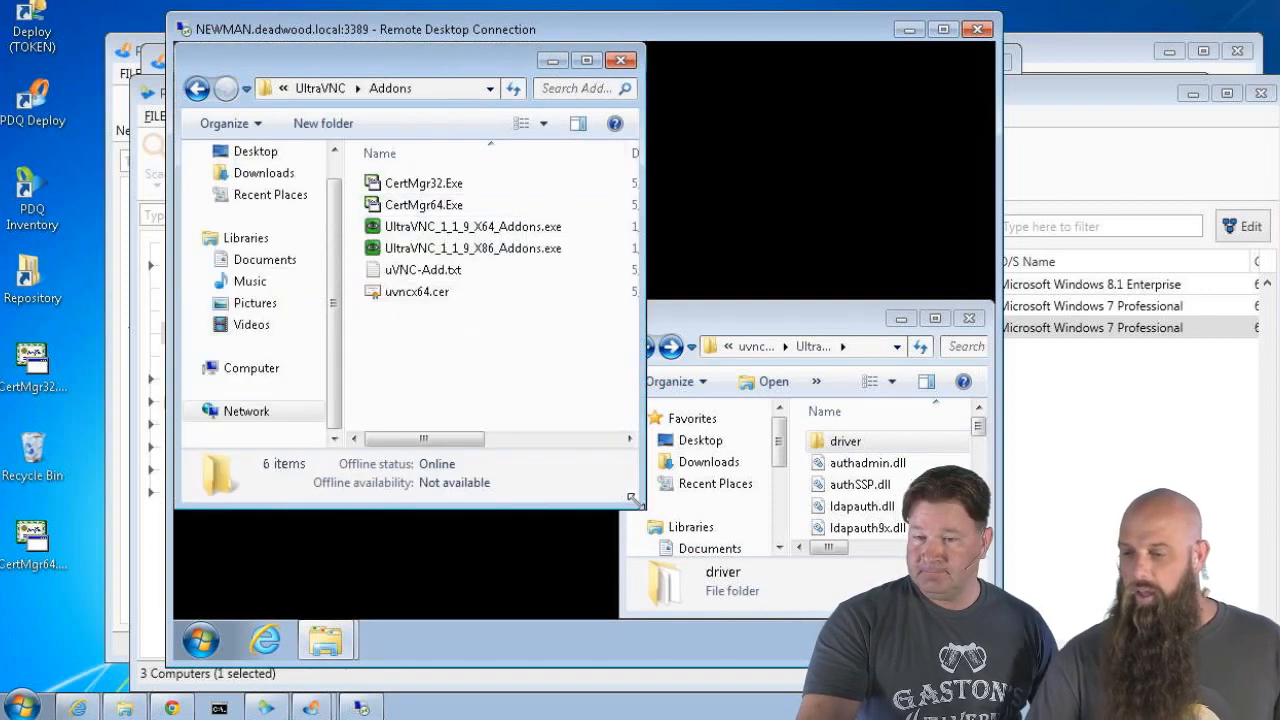
# Create two new folders named 64 and 32 in the Addons folder
pyautogui.rightClick(420, 355)
pyautogui.moveTo(534, 545)
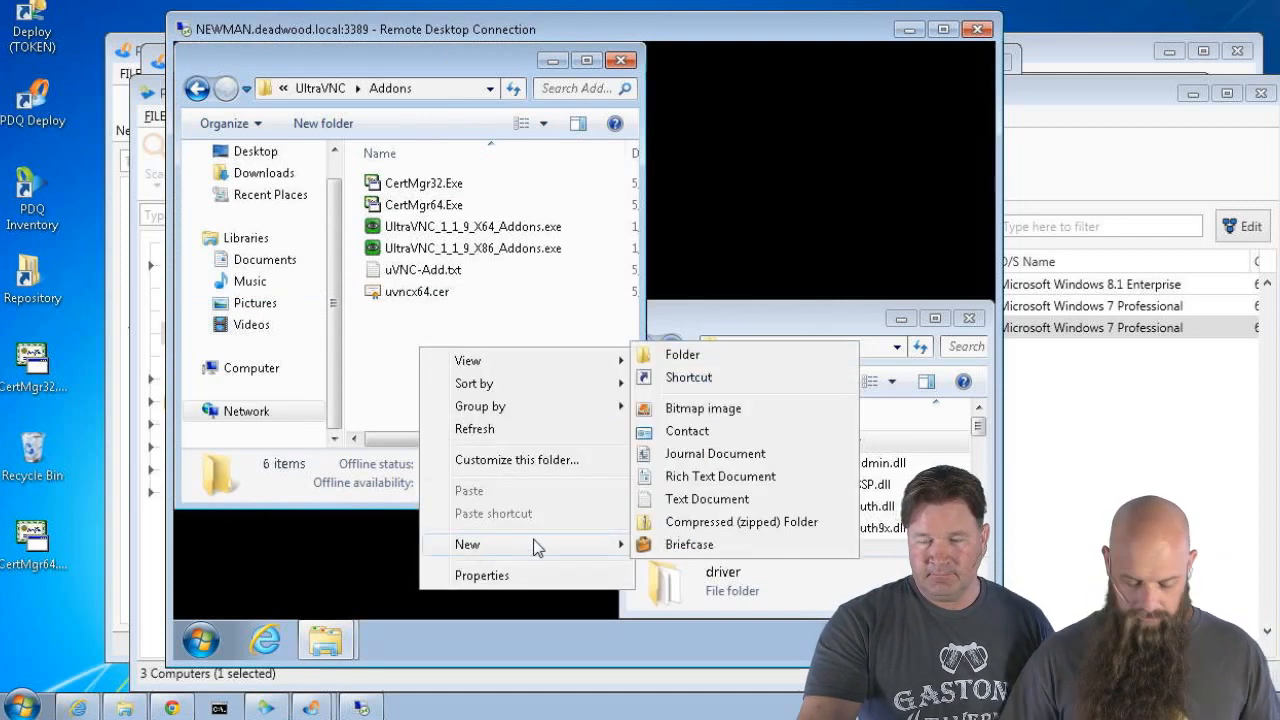
pyautogui.click(680, 358)
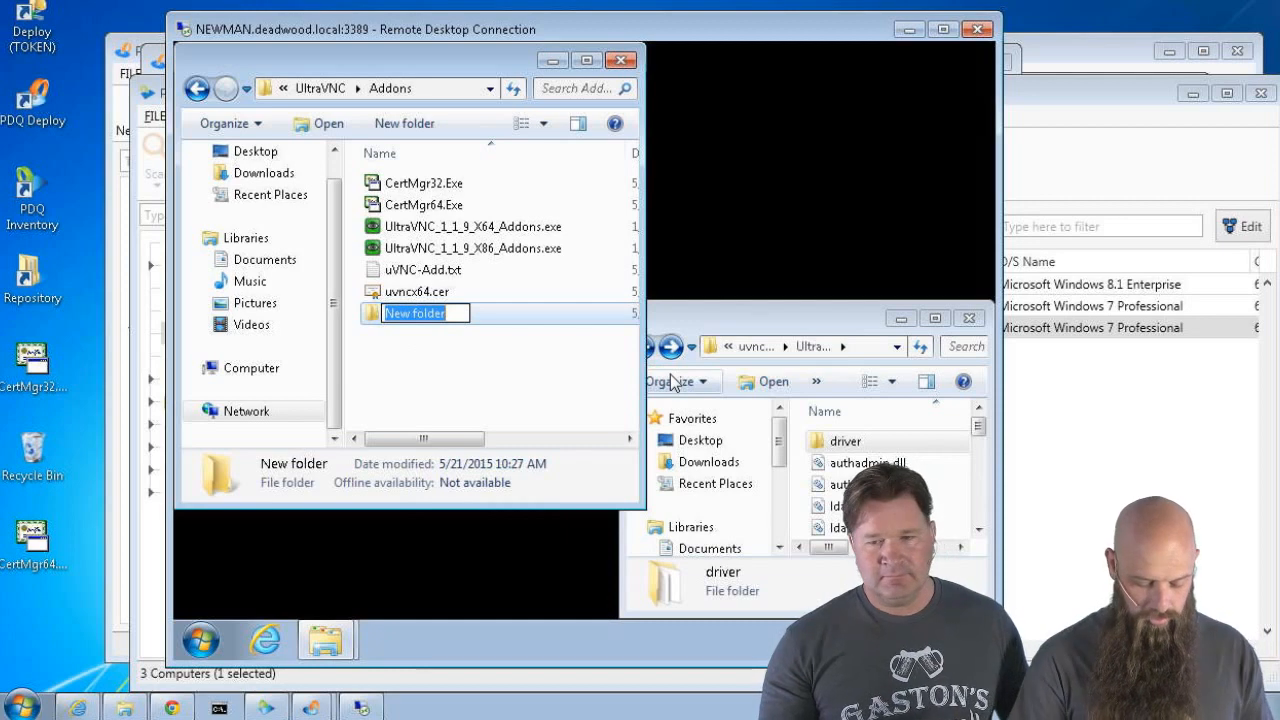
pyautogui.write('64')
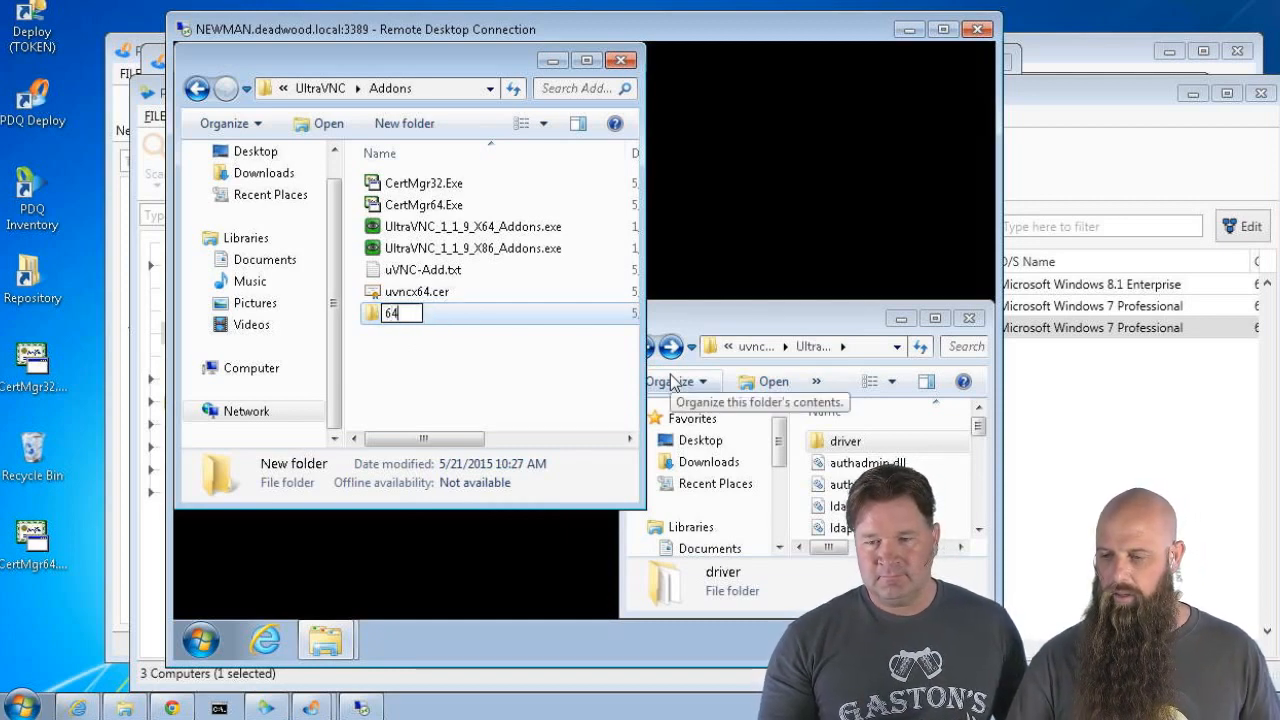
pyautogui.press('Return')
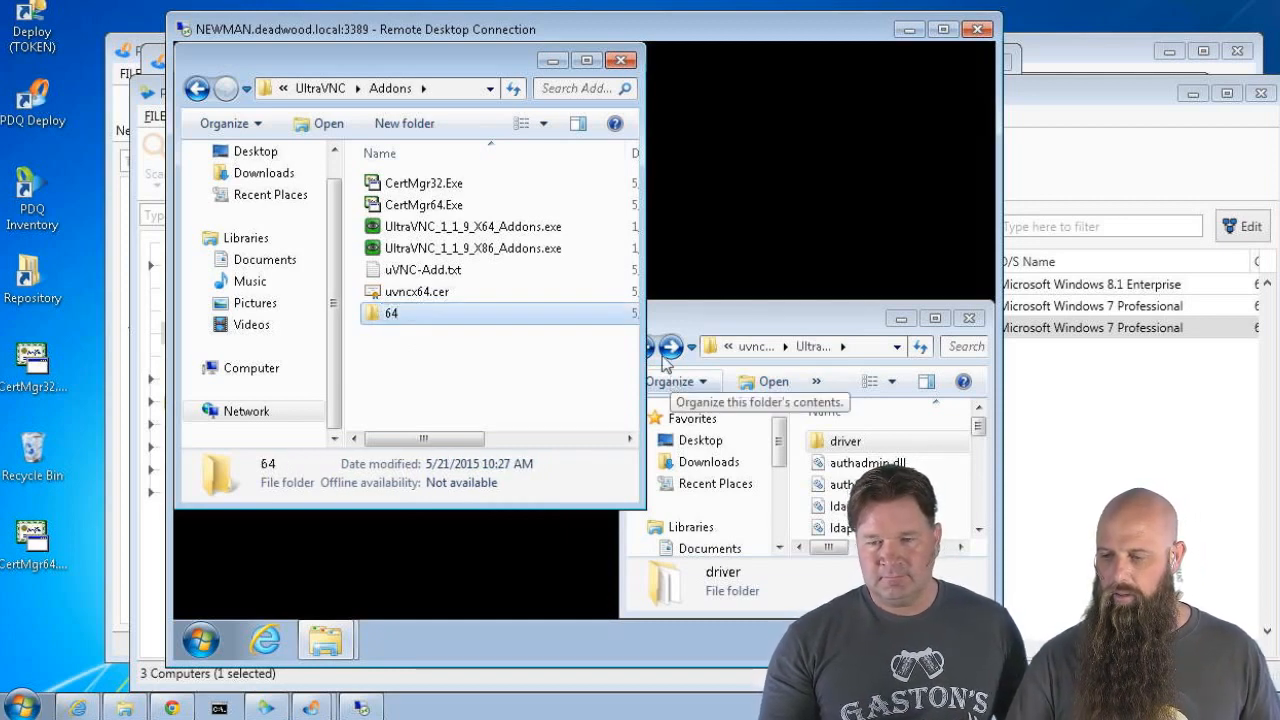
pyautogui.rightClick(517, 376)
pyautogui.moveTo(549, 319)
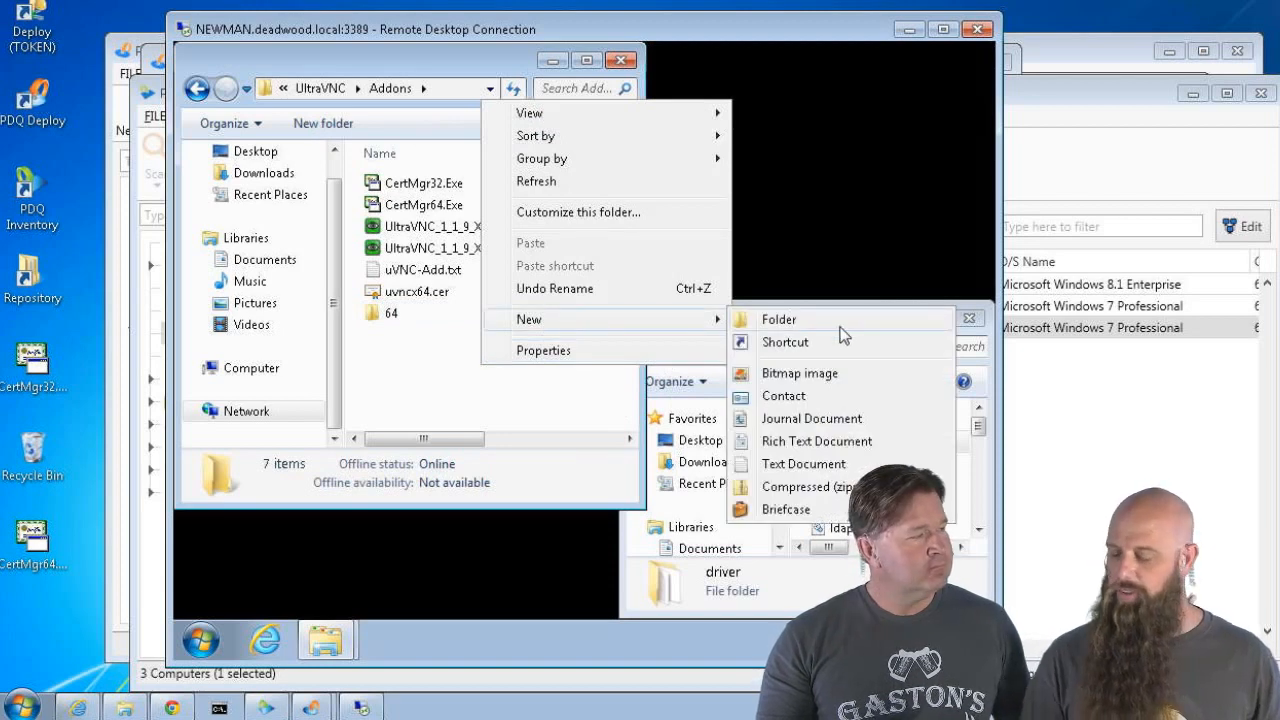
pyautogui.click(837, 330)
pyautogui.write('32')
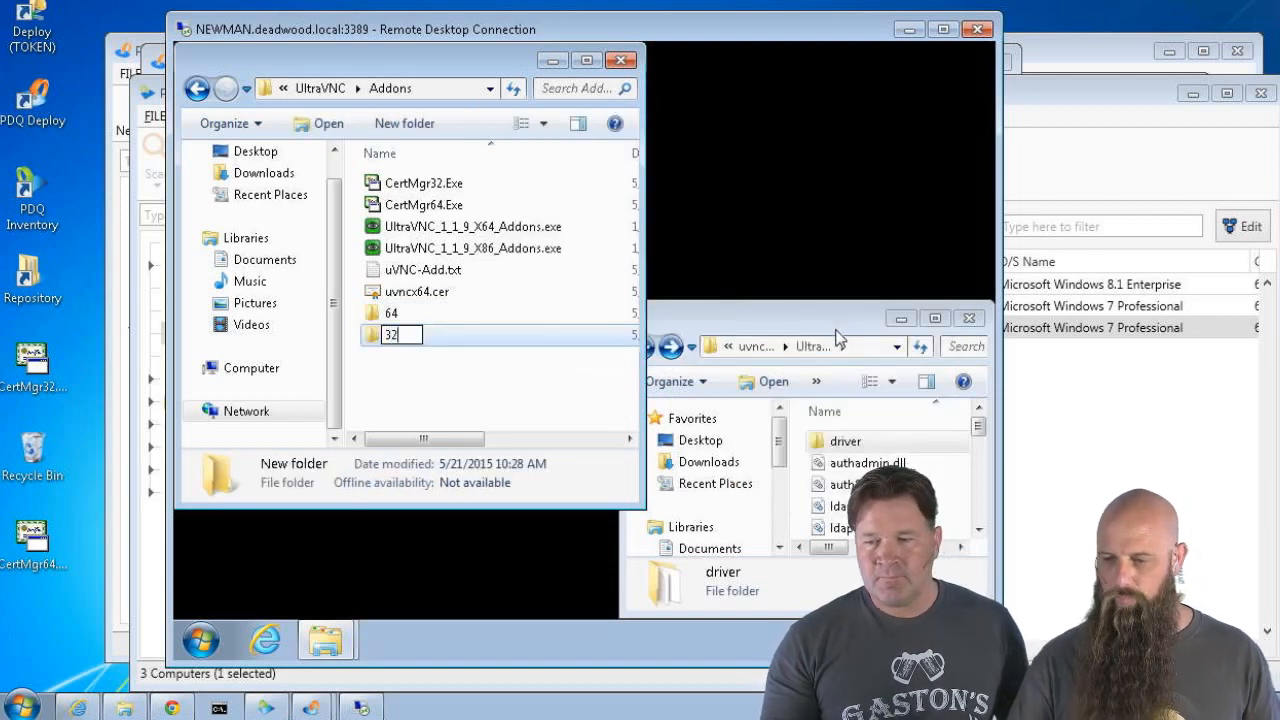
pyautogui.press('Return')
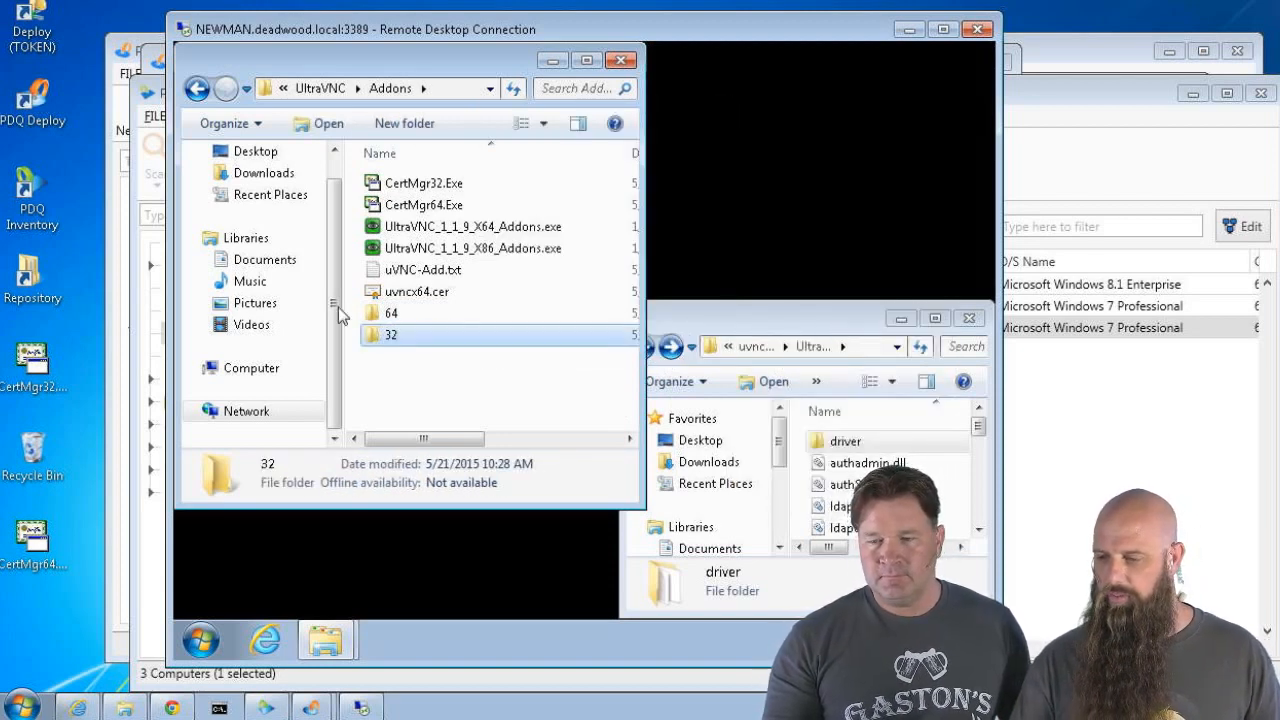
# Copy UltraVNC's driver folder into the new 64 folder
pyautogui.doubleClick(394, 315)
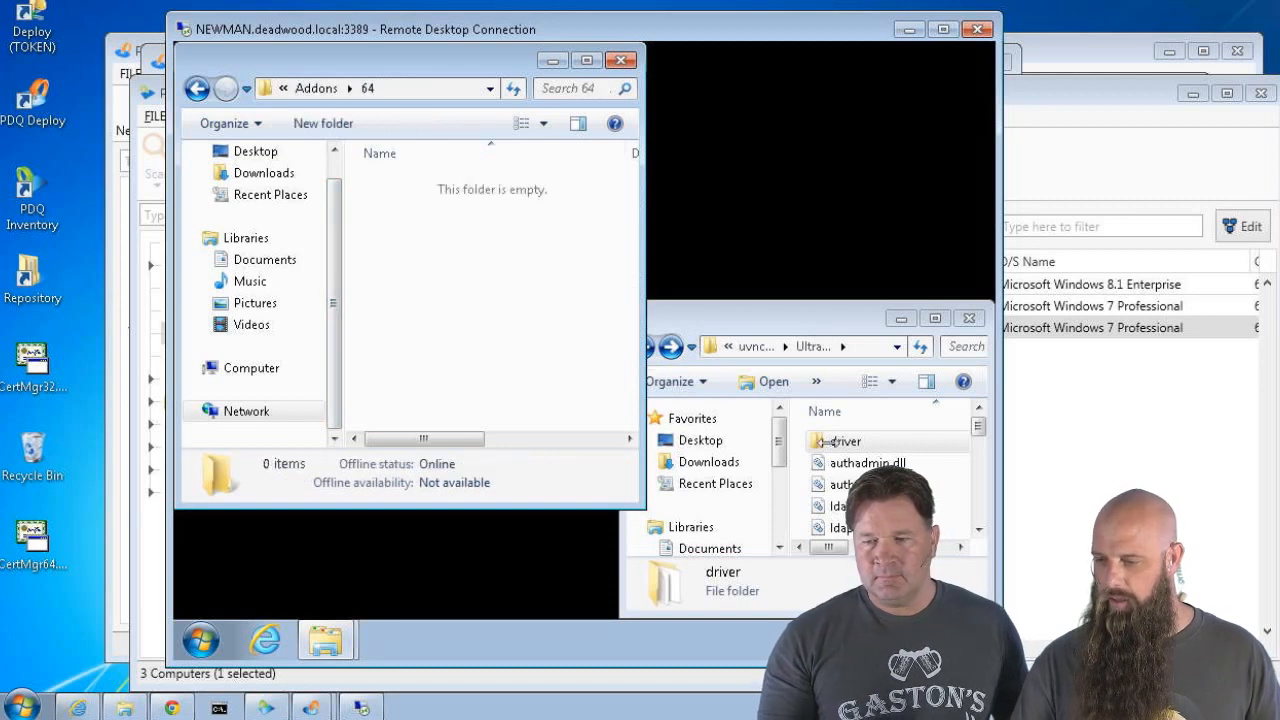
pyautogui.click(812, 326)
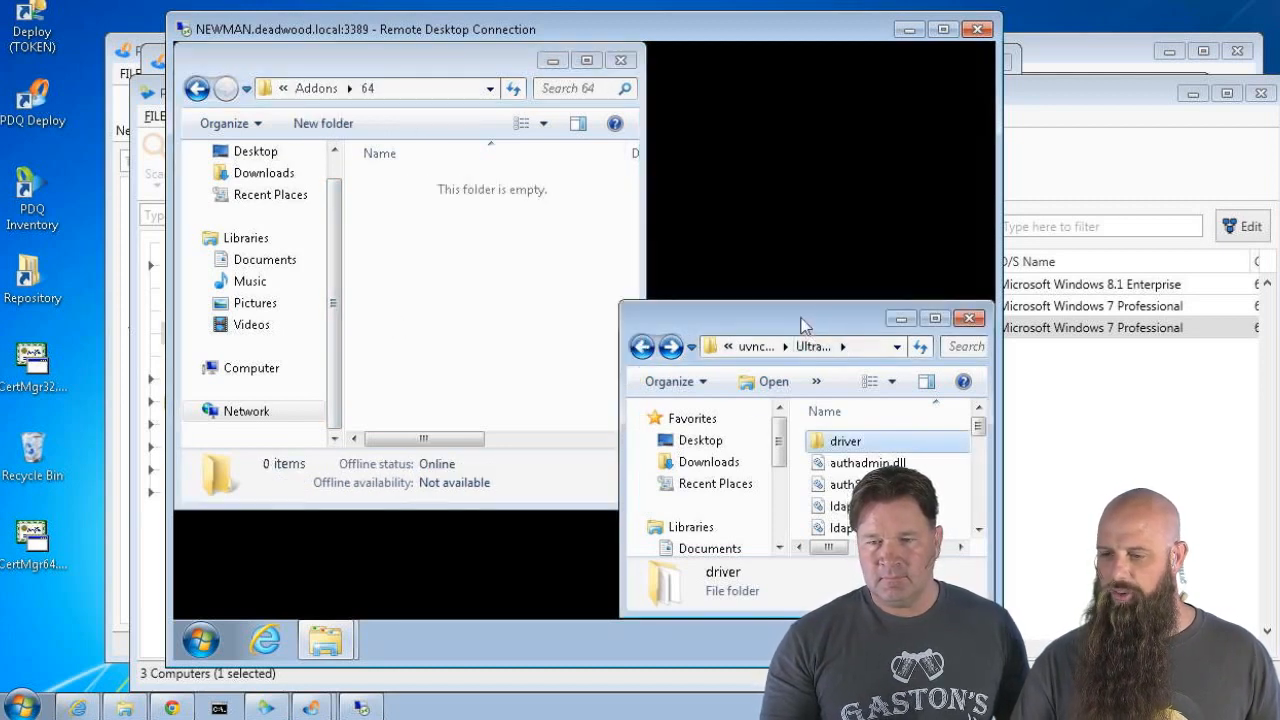
pyautogui.moveTo(800, 320); pyautogui.dragTo(710, 256)
pyautogui.moveTo(742, 383); pyautogui.dragTo(455, 286)
# Check the copied driver folder's contents, then return to the Addons folder
pyautogui.doubleClick(376, 182)
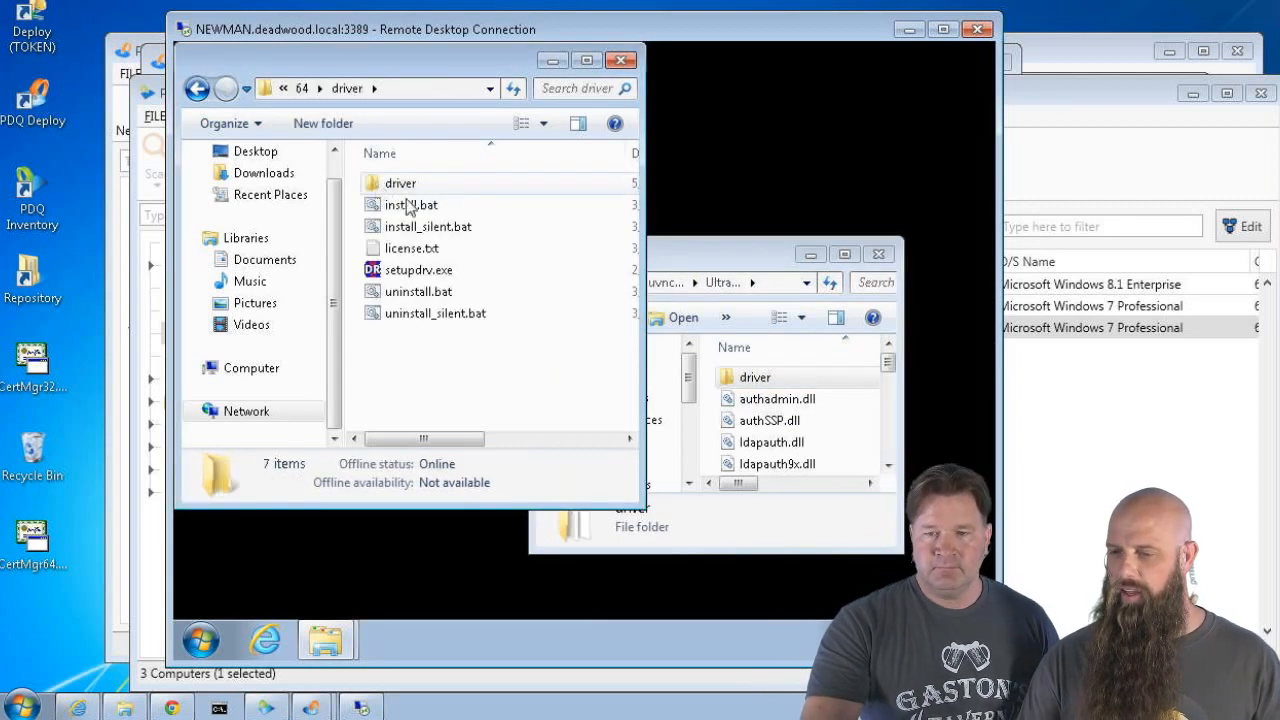
pyautogui.doubleClick(392, 186)
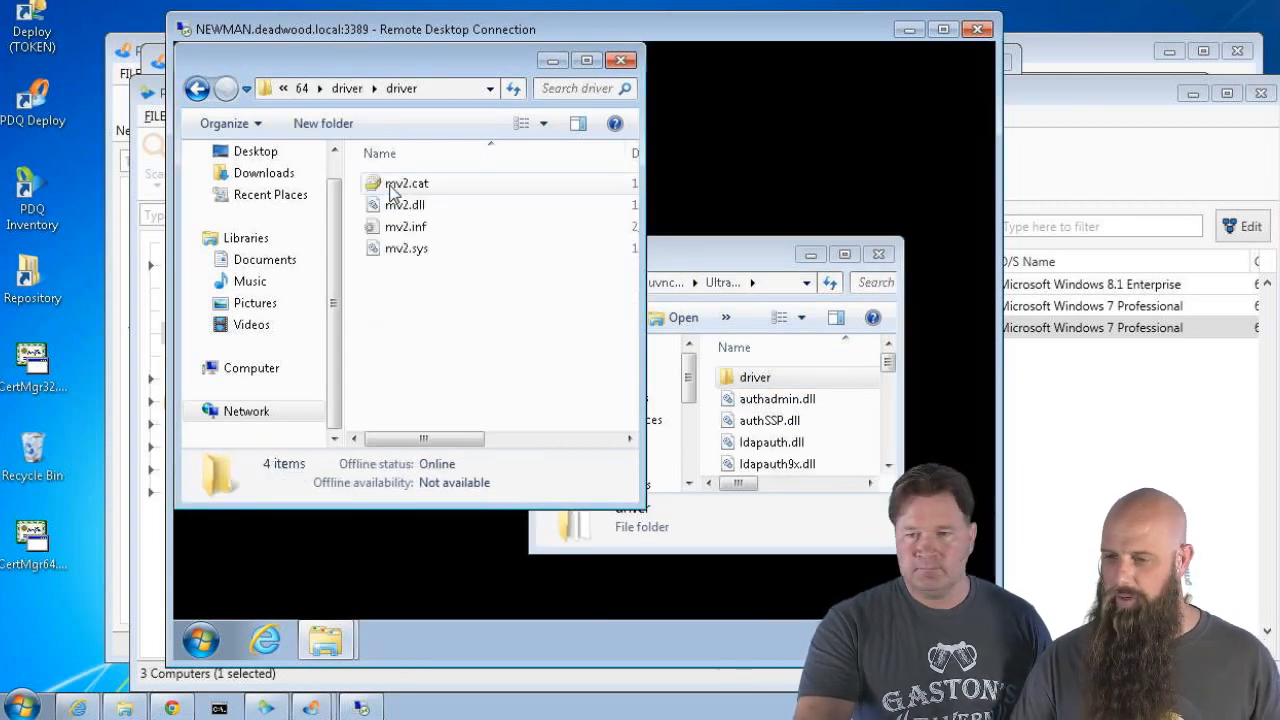
pyautogui.click(347, 88)
pyautogui.click(300, 89)
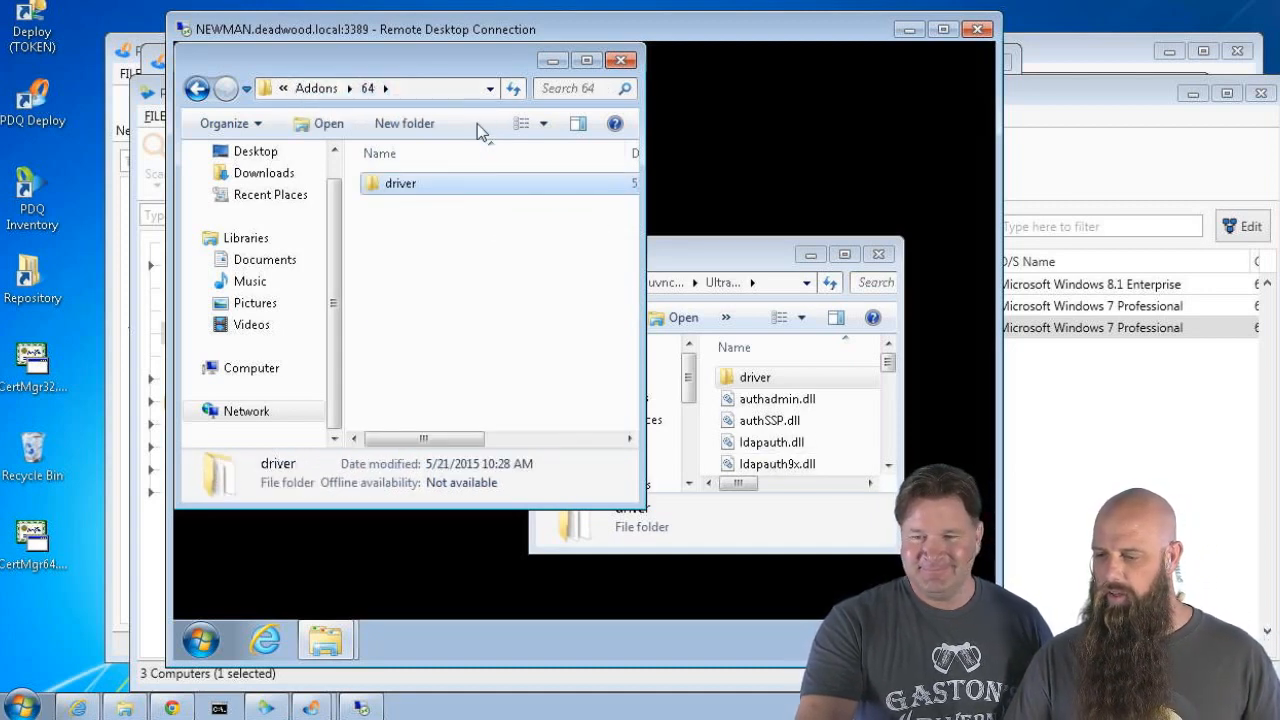
pyautogui.moveTo(643, 507); pyautogui.dragTo(834, 524)
pyautogui.click(547, 89)
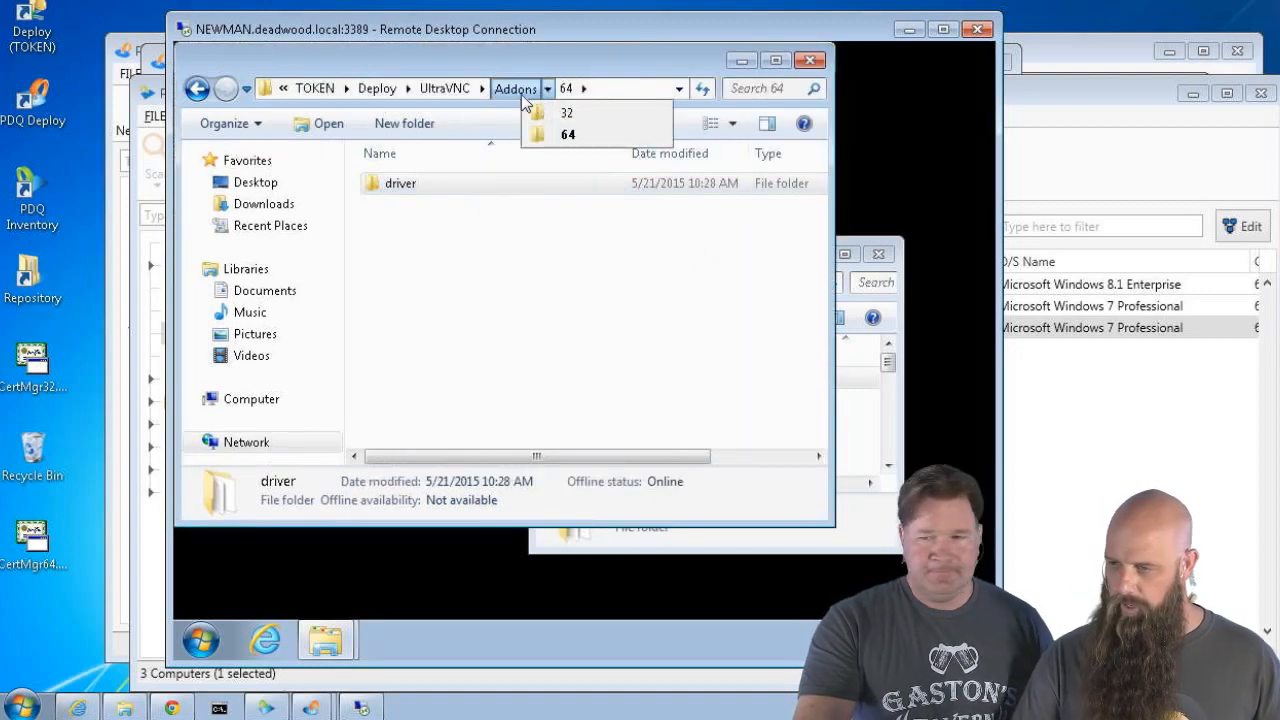
pyautogui.click(516, 89)
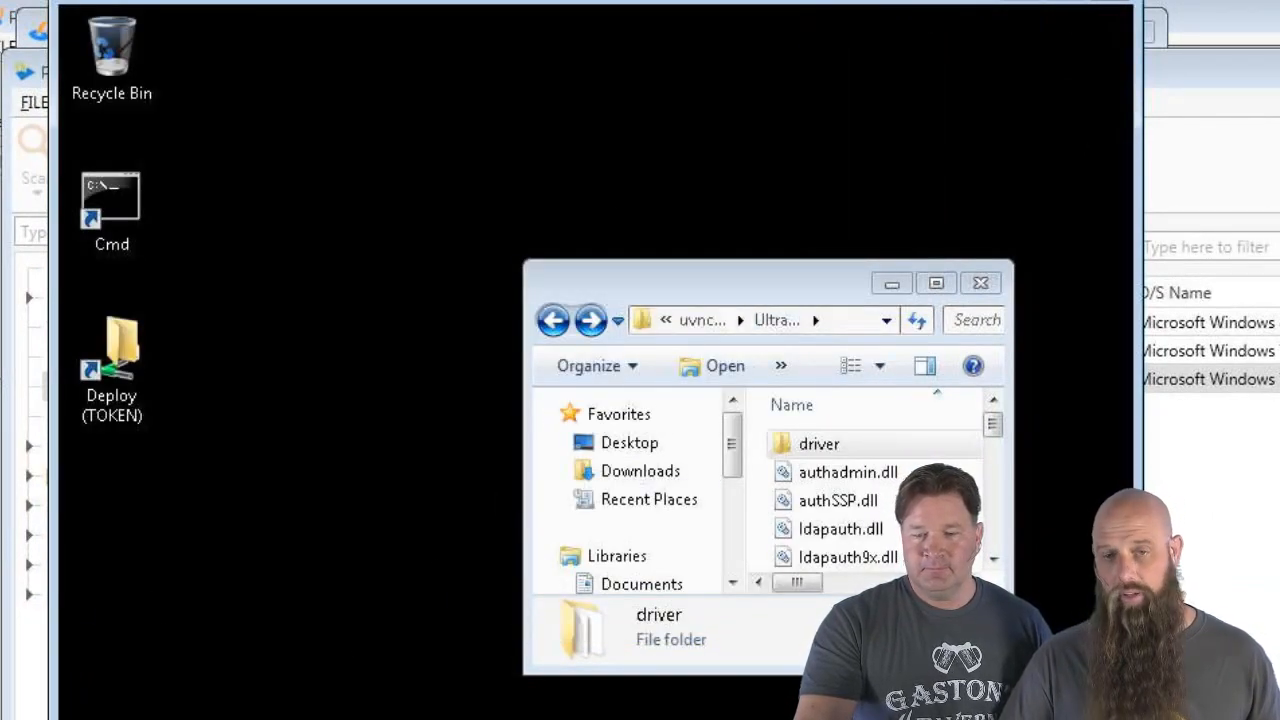
pyautogui.click(197, 690)
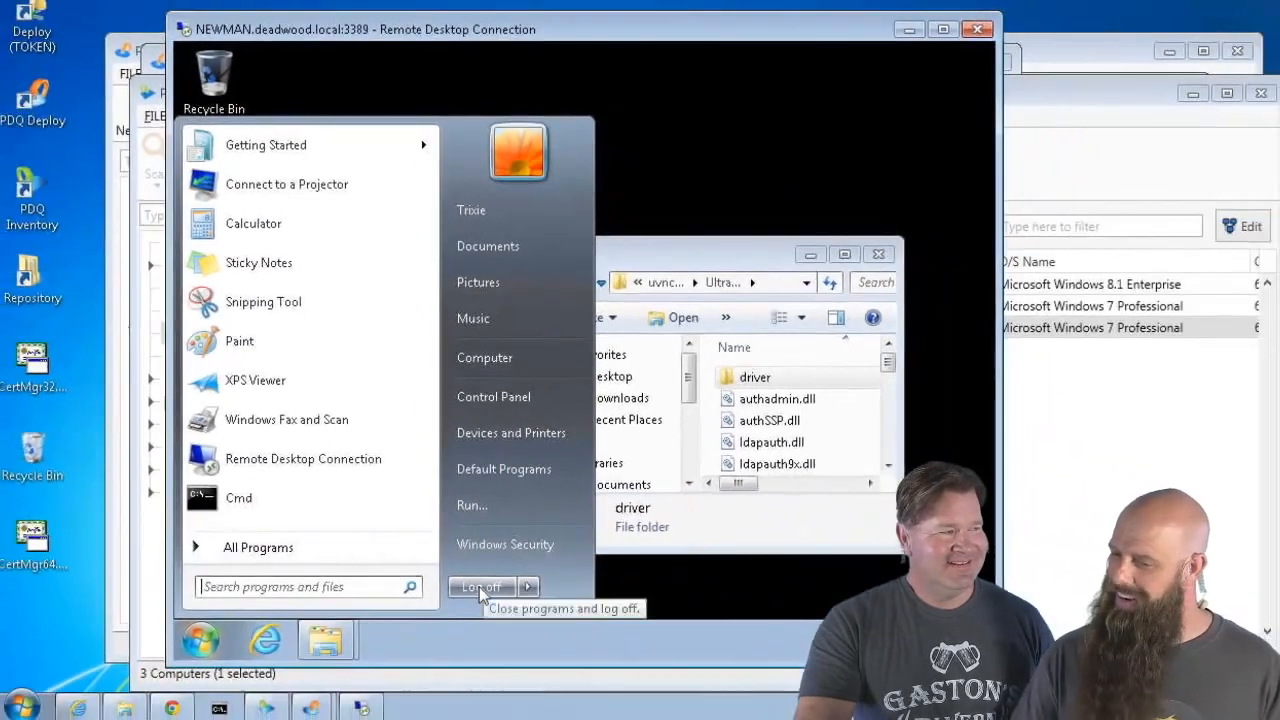
# Add a File Copy step after the Install Addons (64-bit) step in the package editor
pyautogui.click(480, 588)
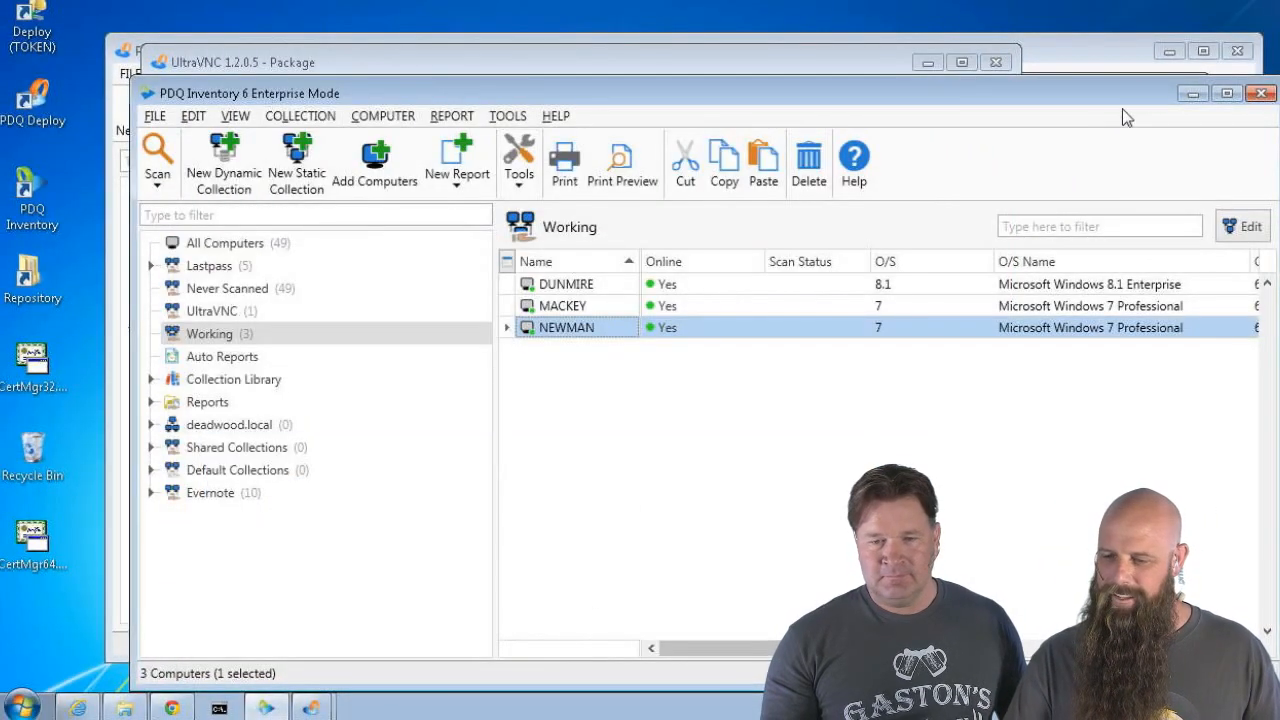
pyautogui.click(1192, 93)
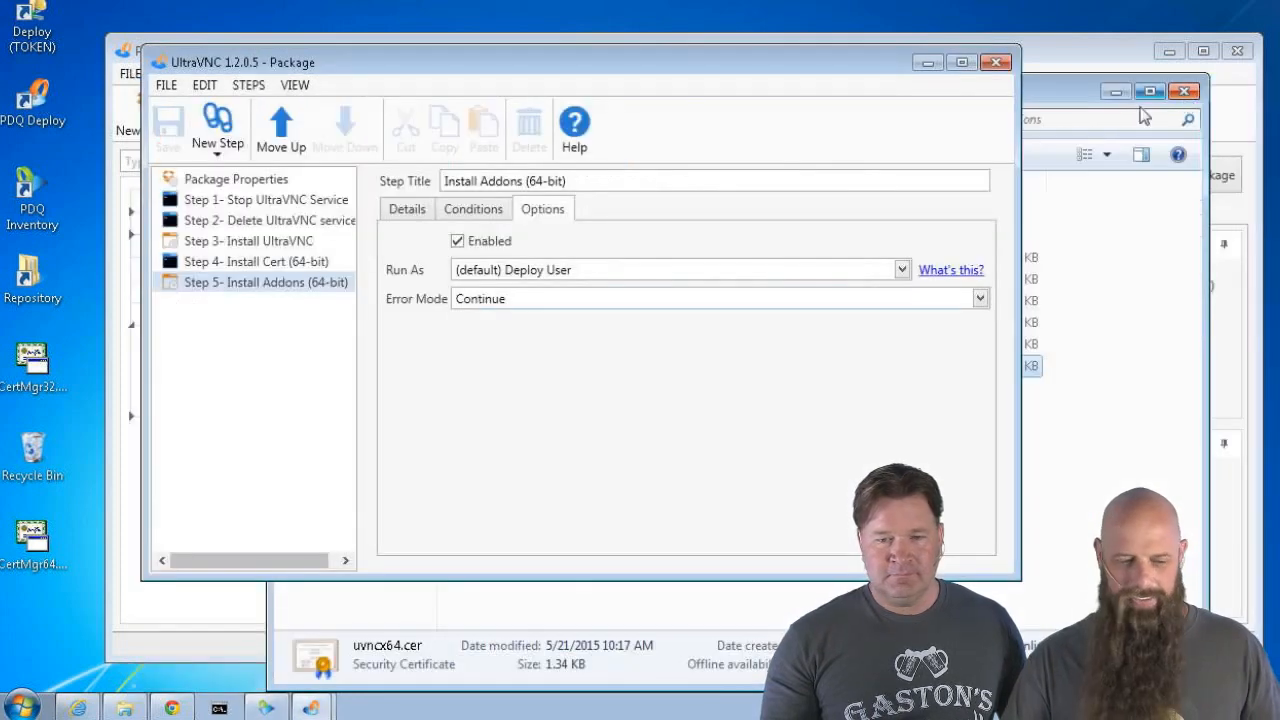
pyautogui.click(258, 284)
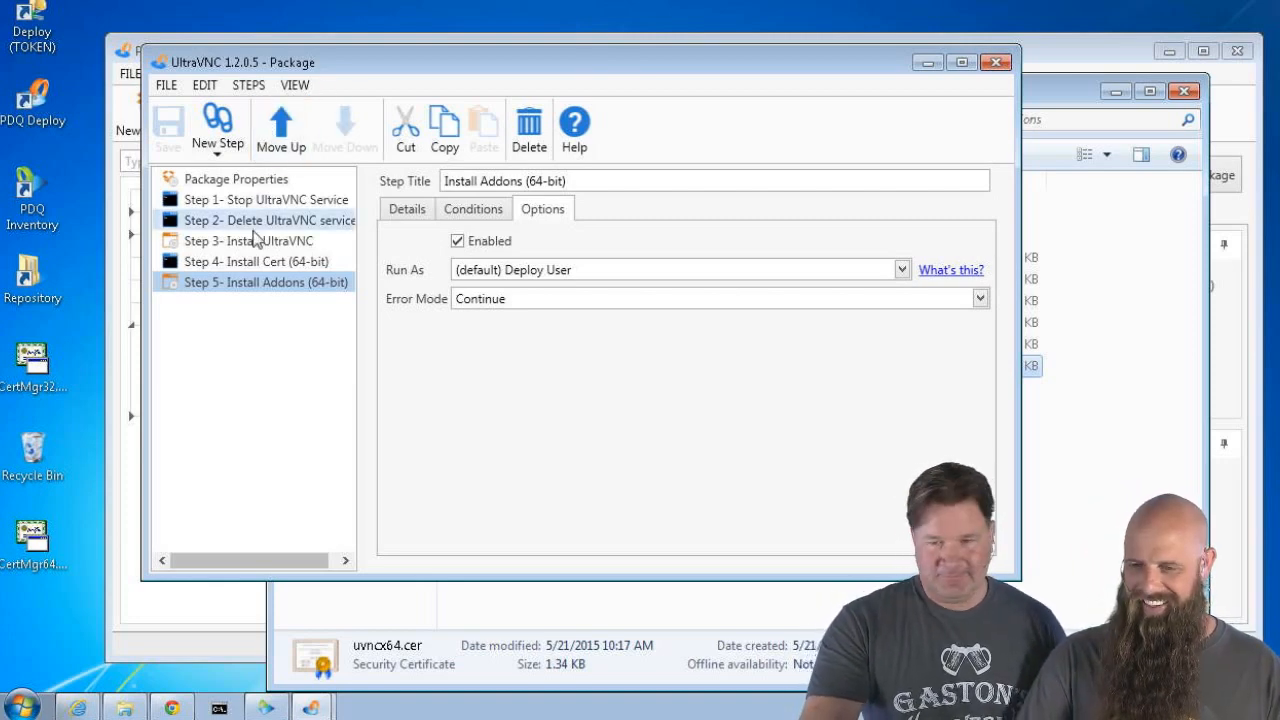
pyautogui.click(227, 157)
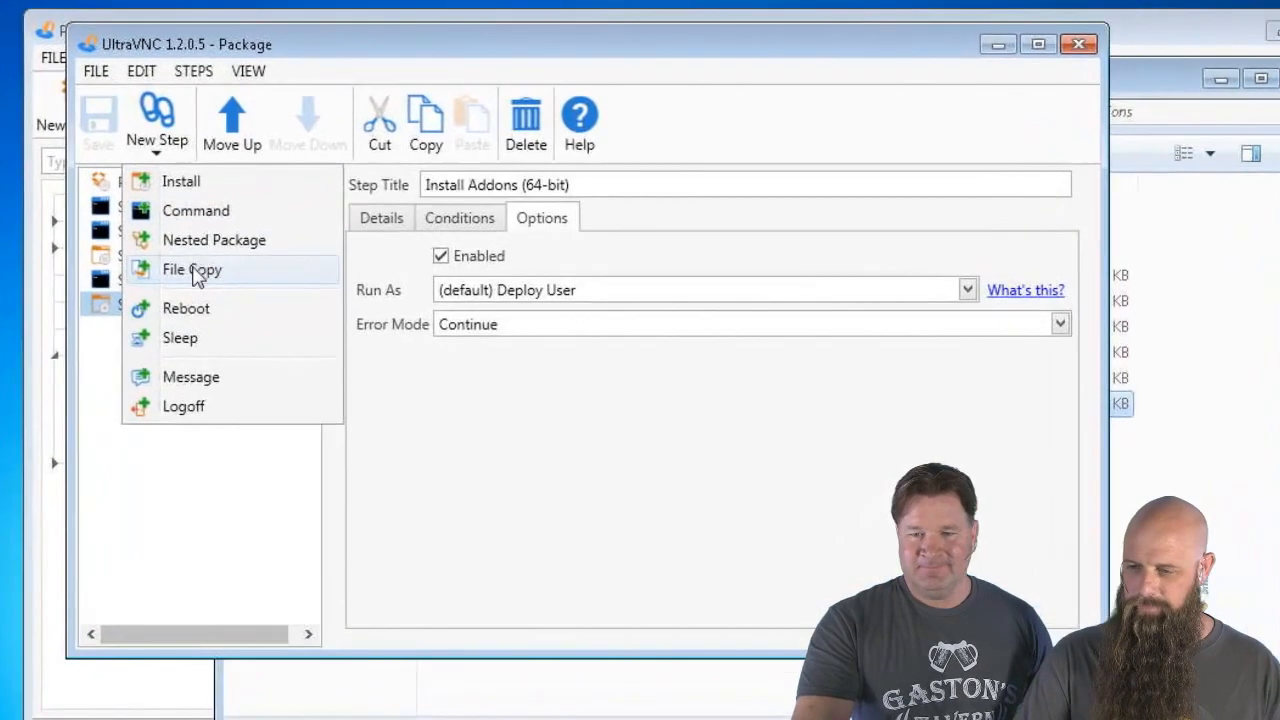
pyautogui.click(245, 251)
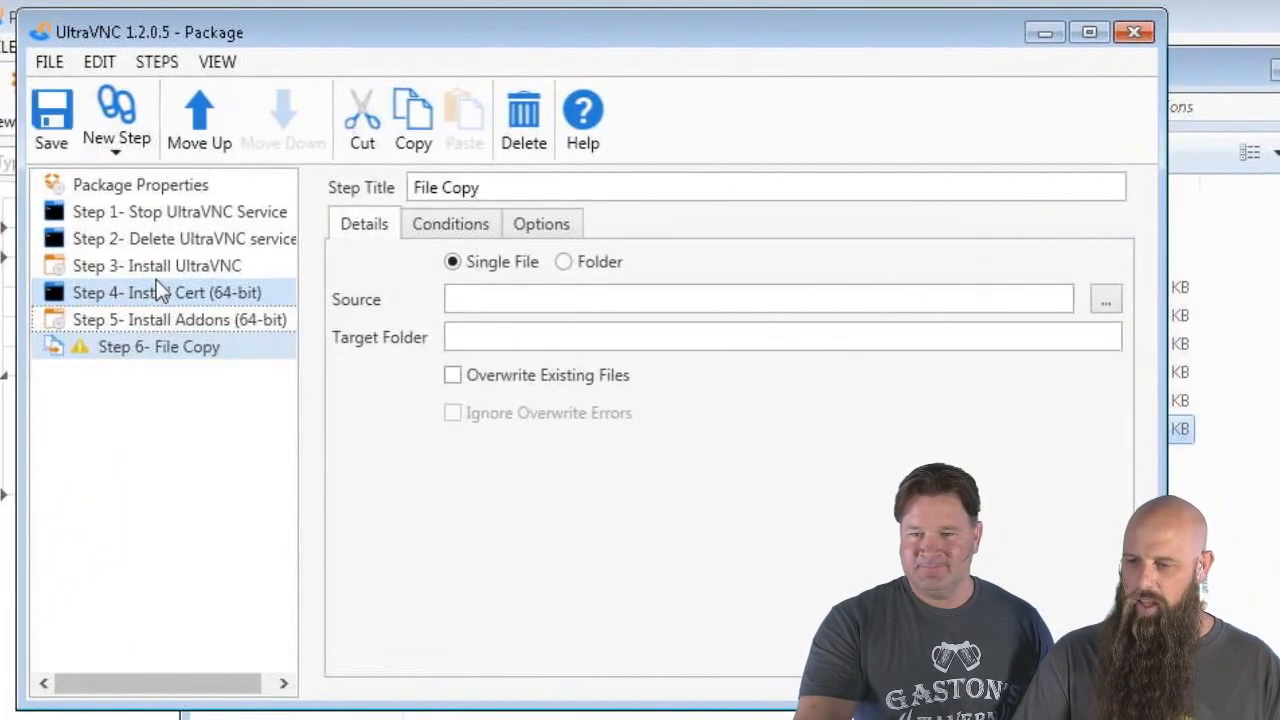
# Title Step 6 'Copy Drivers Win8.x (64-bit)' and limit it to 64-bit architecture
pyautogui.click(173, 345)
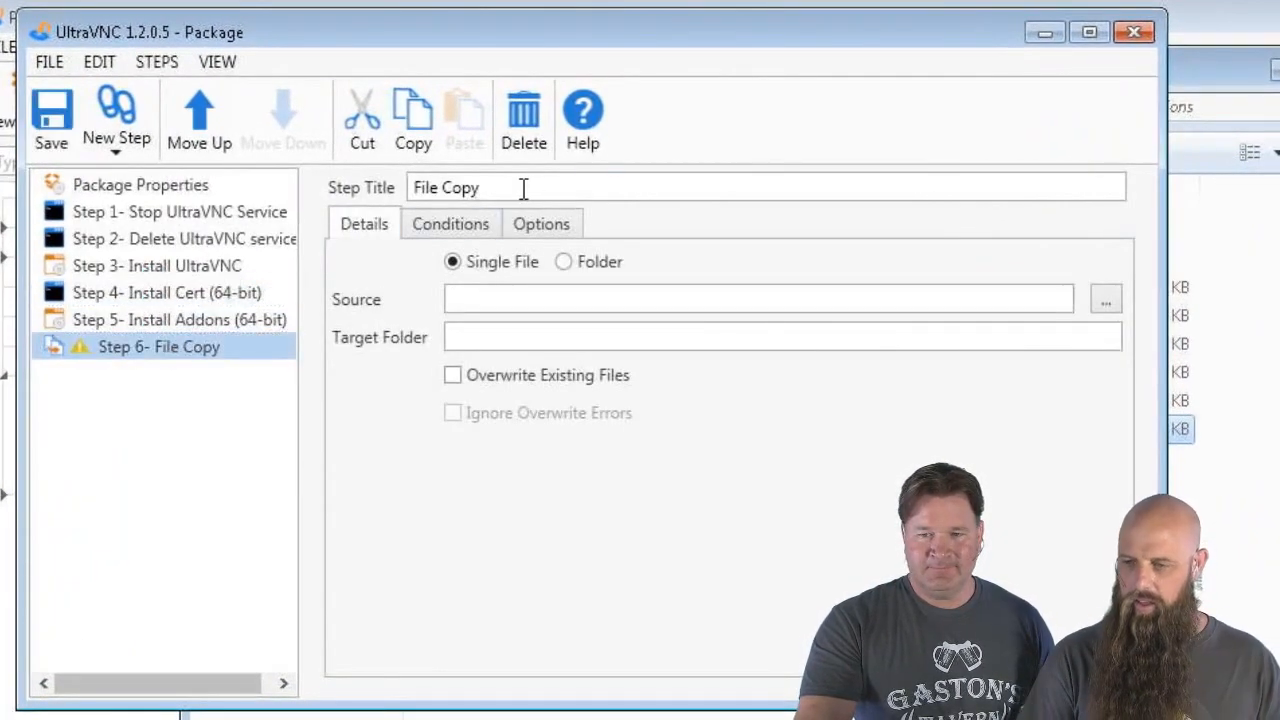
pyautogui.moveTo(523, 188); pyautogui.dragTo(291, 180)
pyautogui.write('Copy')
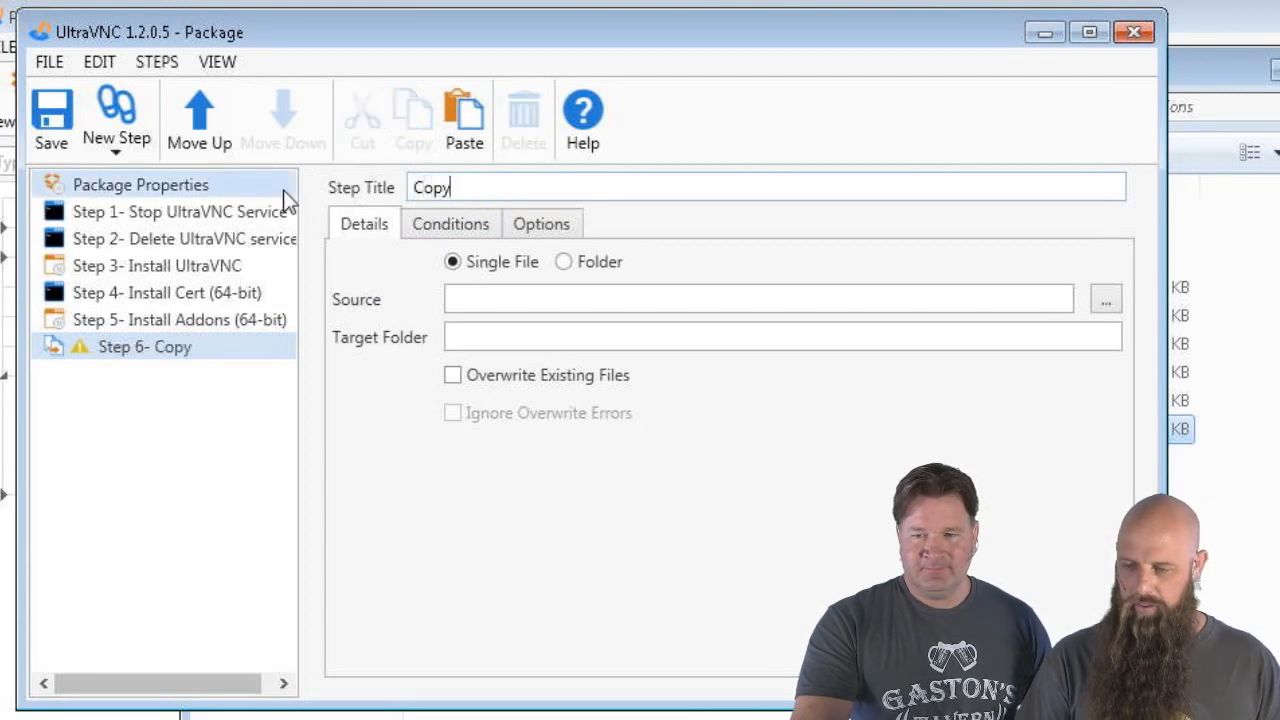
pyautogui.write(' Drivers')
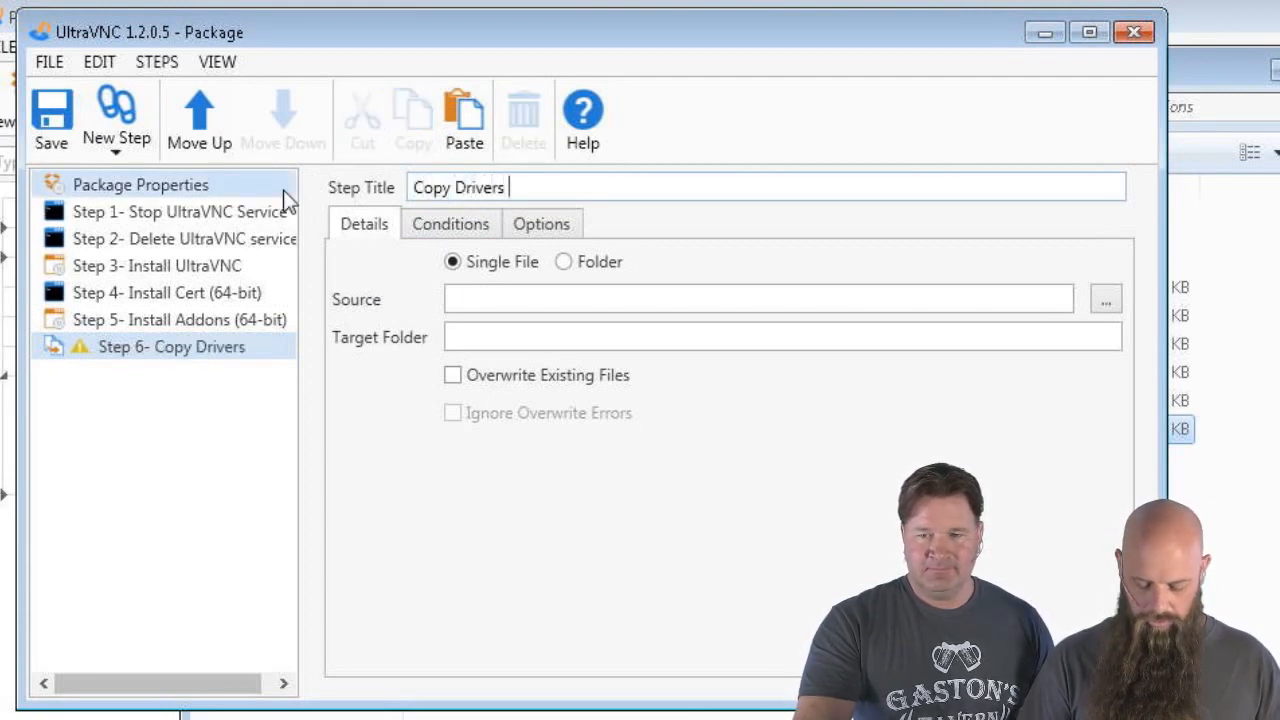
pyautogui.write(' Win')
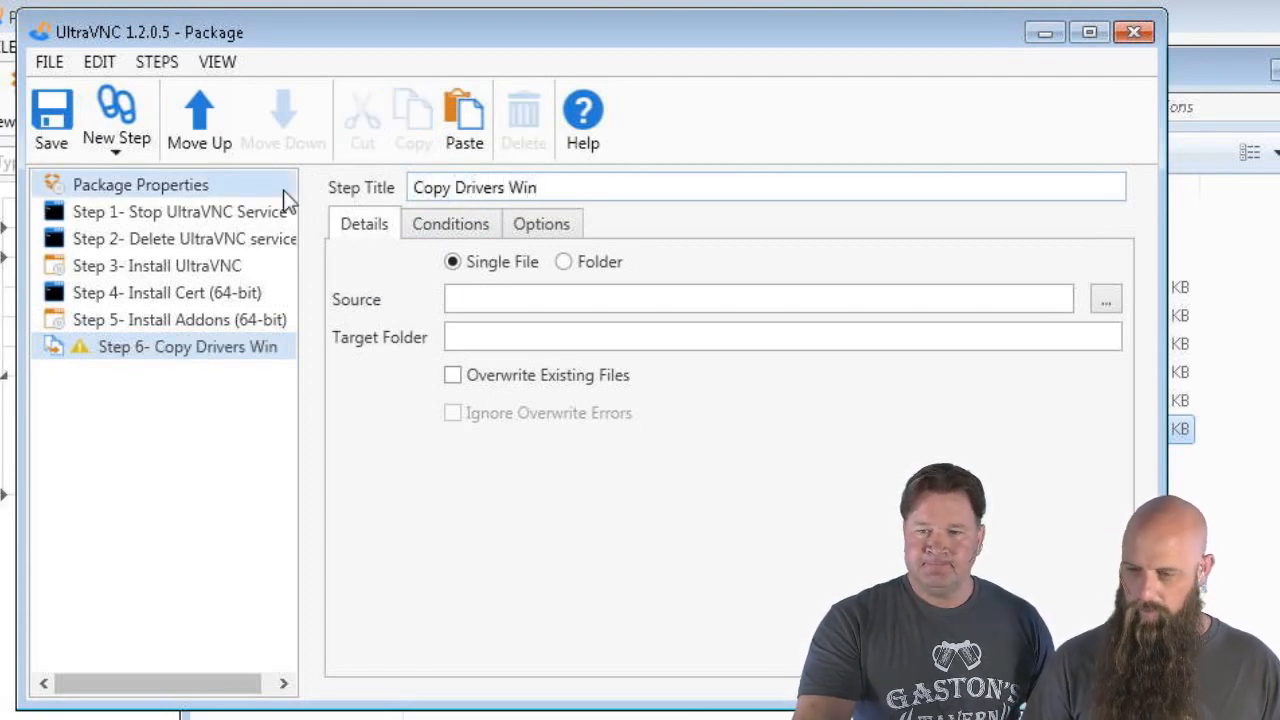
pyautogui.write('8.x')
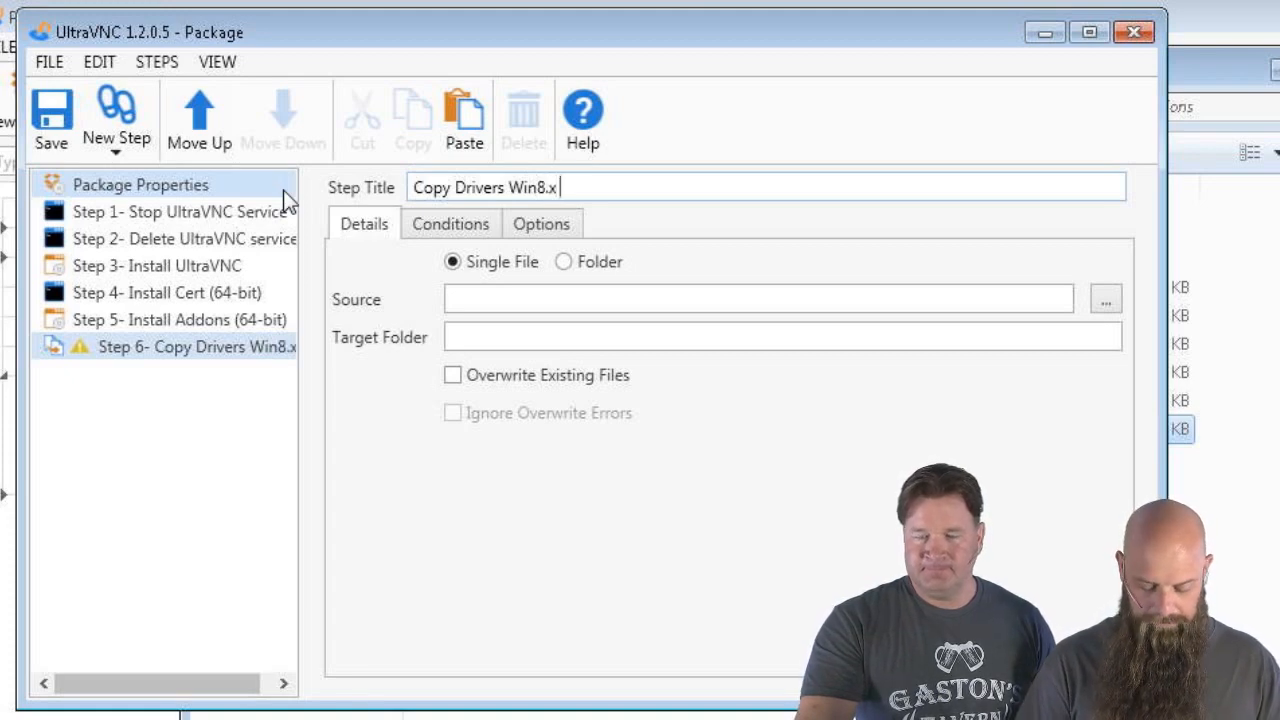
pyautogui.write(' (64-bit')
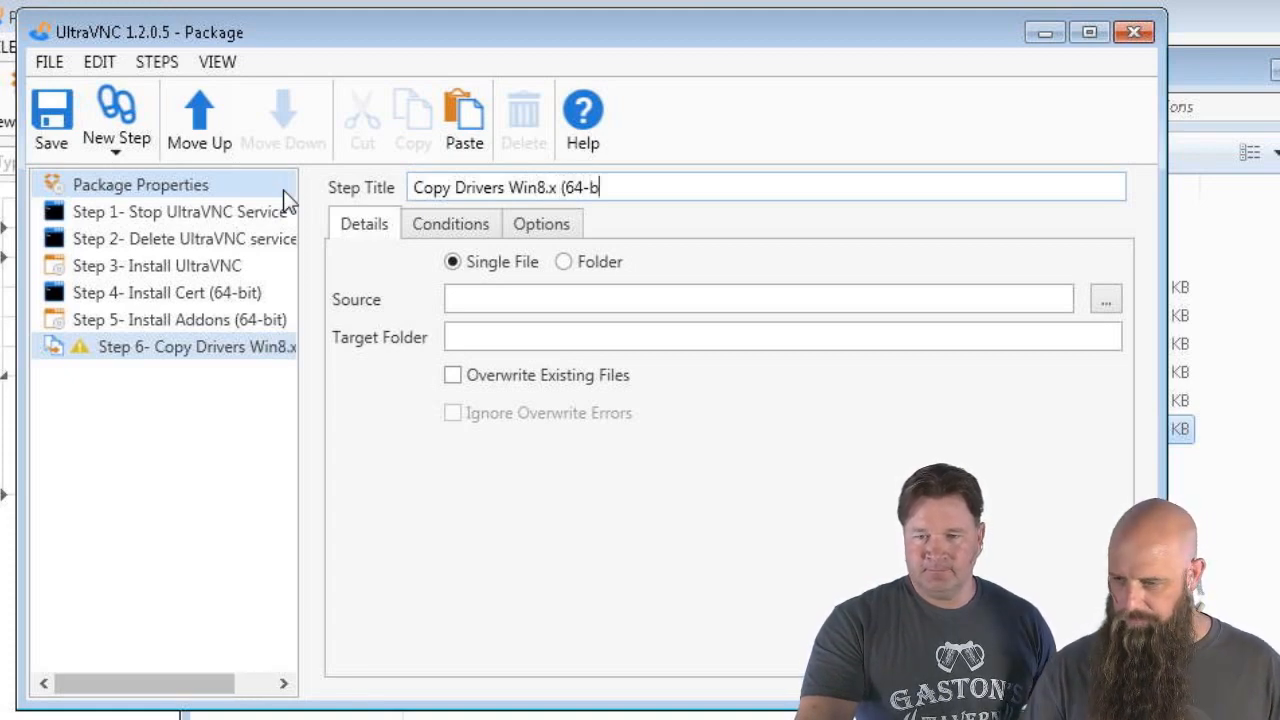
pyautogui.click(448, 226)
pyautogui.click(519, 308)
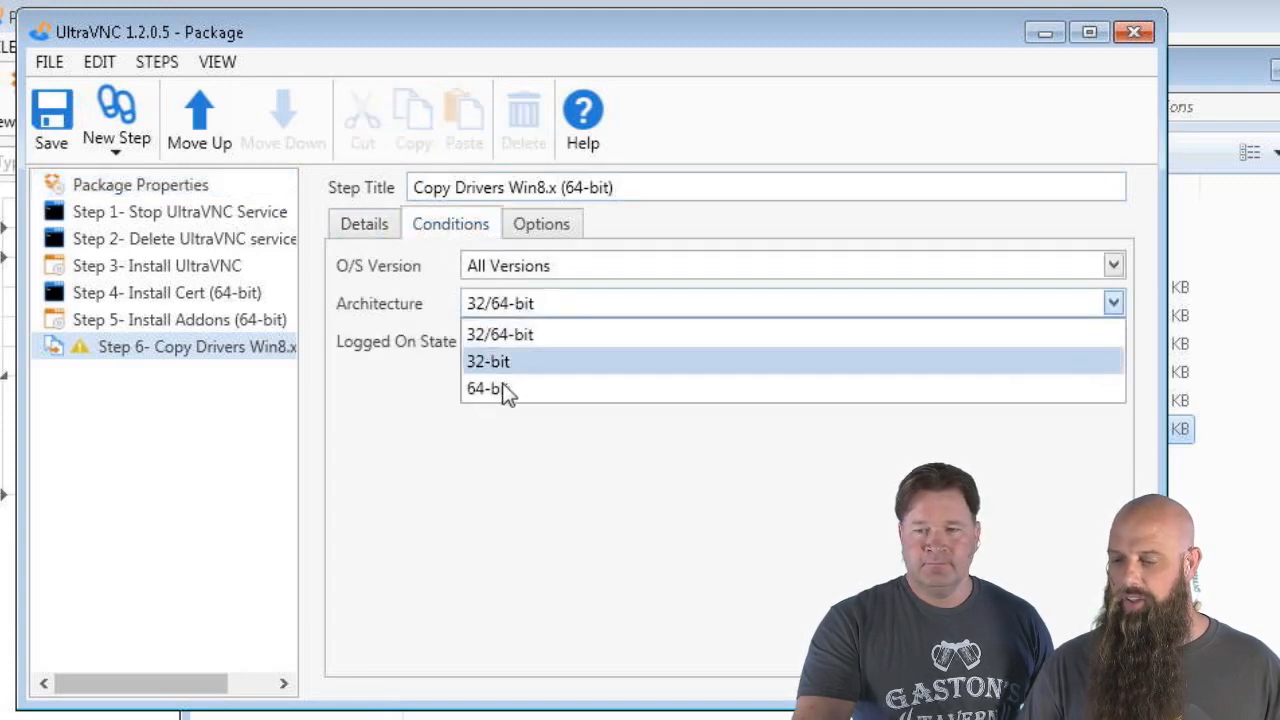
pyautogui.click(503, 386)
# Limit Step 6's O/S versions to Windows 8.1, Windows 8, Server 2012 R2 and Server 2012
pyautogui.click(520, 270)
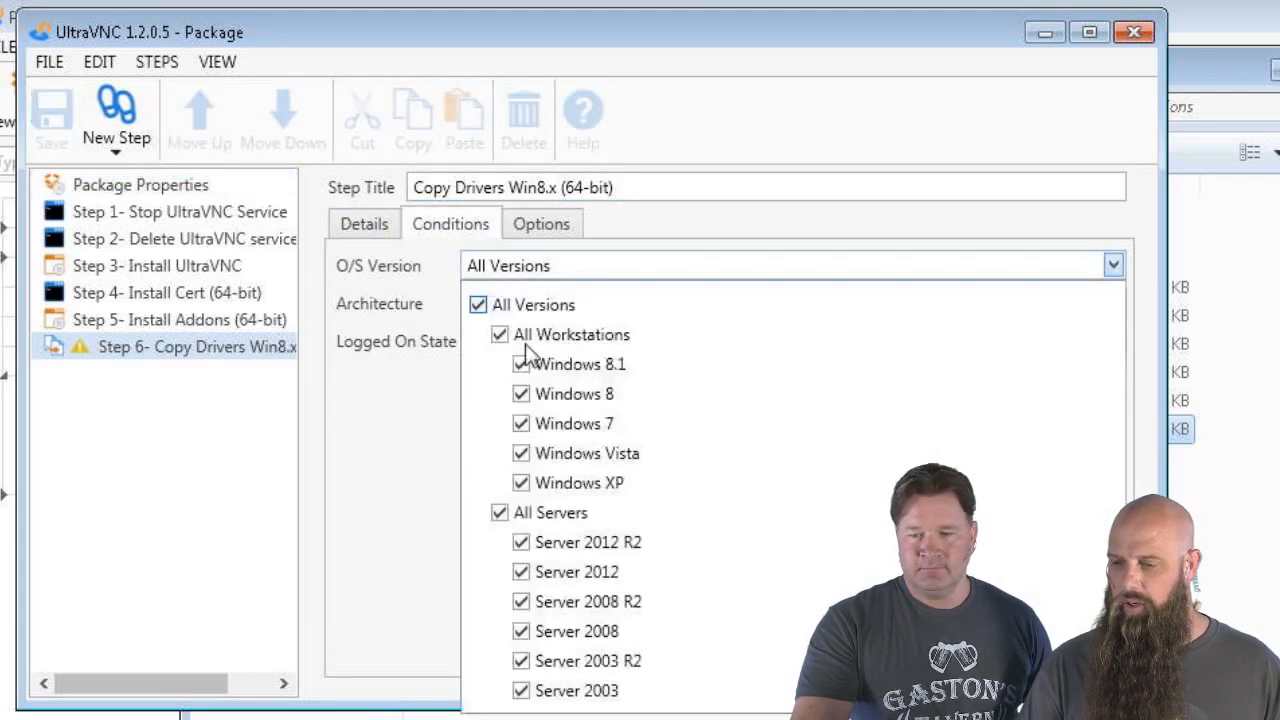
pyautogui.click(479, 305)
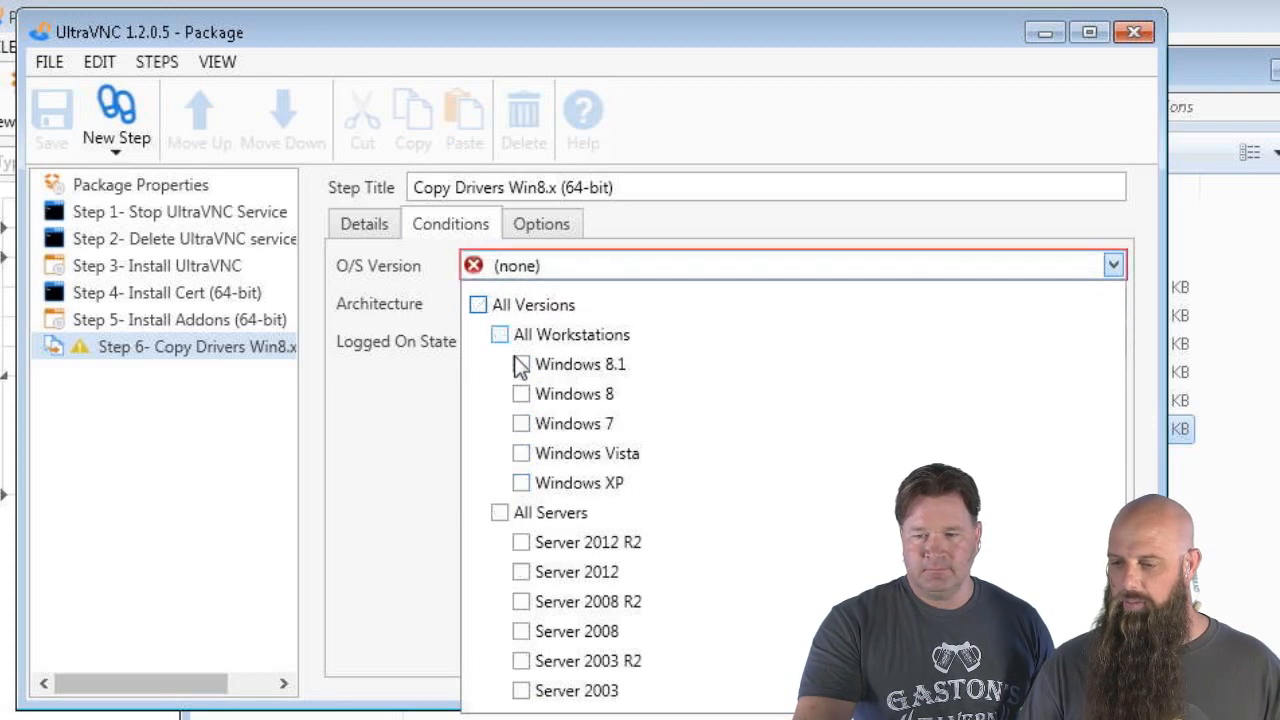
pyautogui.click(521, 364)
pyautogui.click(521, 394)
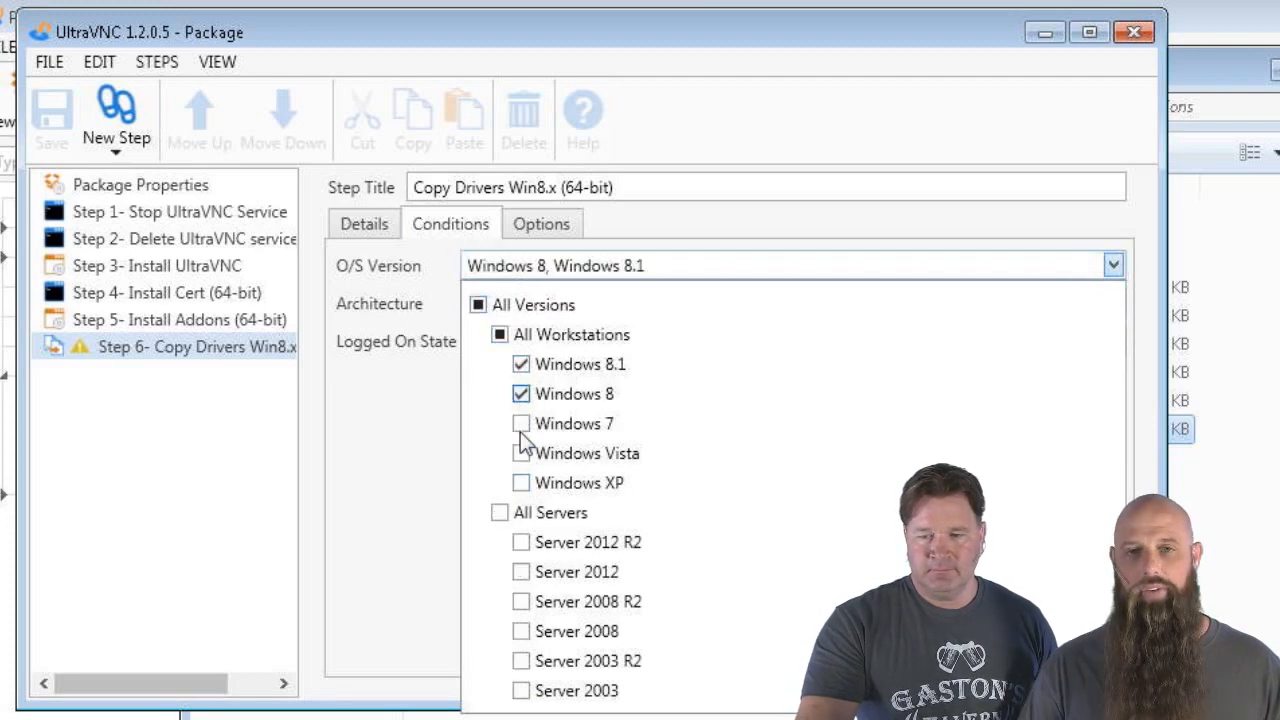
pyautogui.click(521, 542)
pyautogui.click(521, 572)
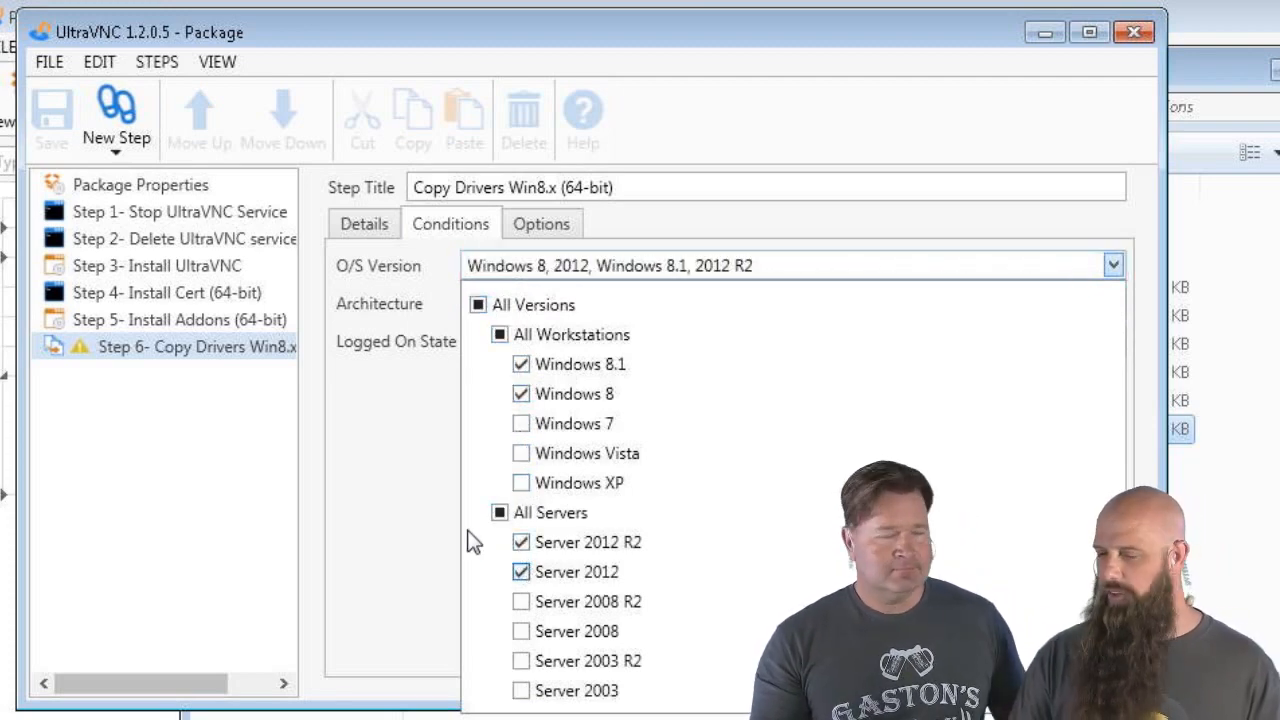
pyautogui.click(360, 466)
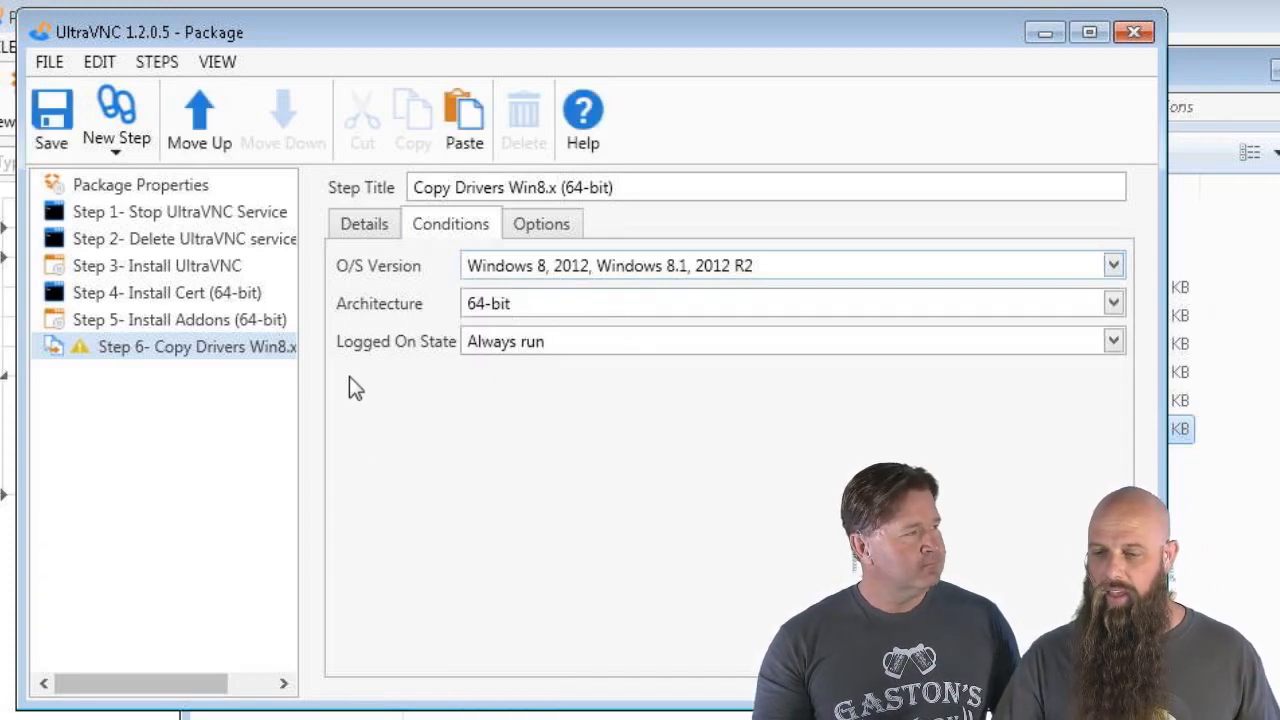
# Untick Windows 8.1, Windows 8, Server 2012 R2 and Server 2012 for Install Addons (64-bit)
pyautogui.click(194, 331)
pyautogui.click(499, 272)
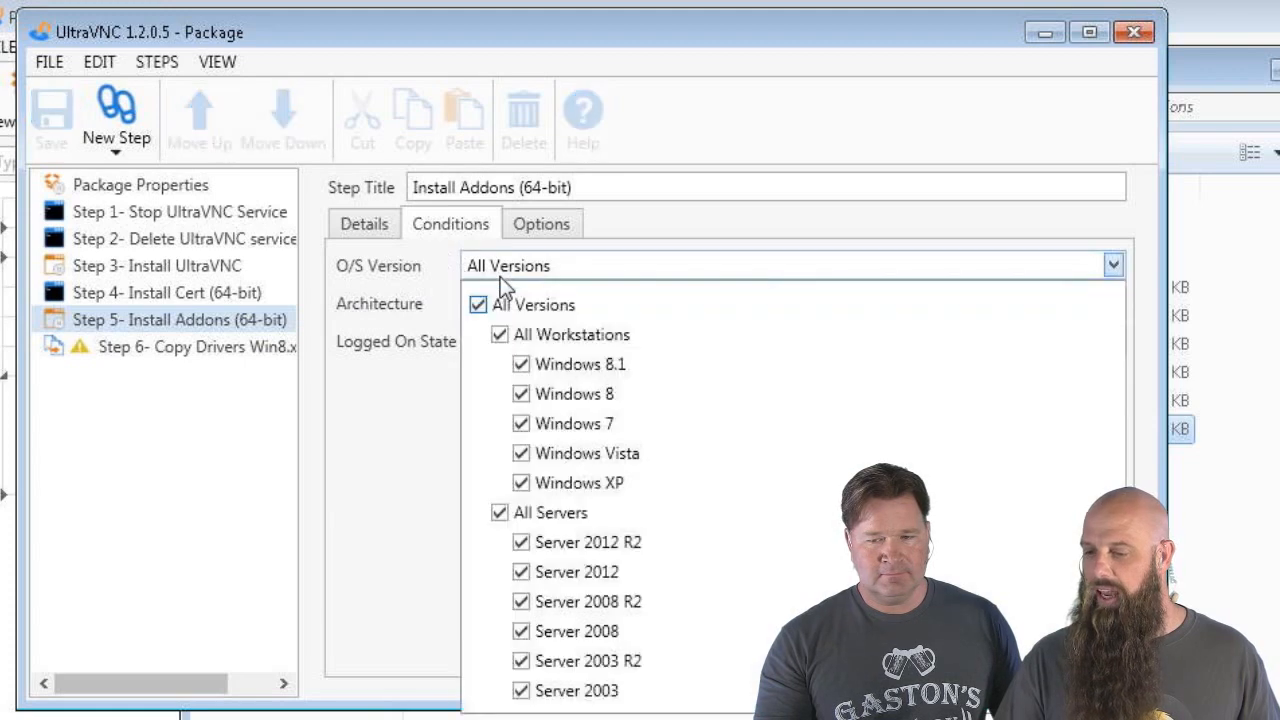
pyautogui.click(521, 364)
pyautogui.click(521, 394)
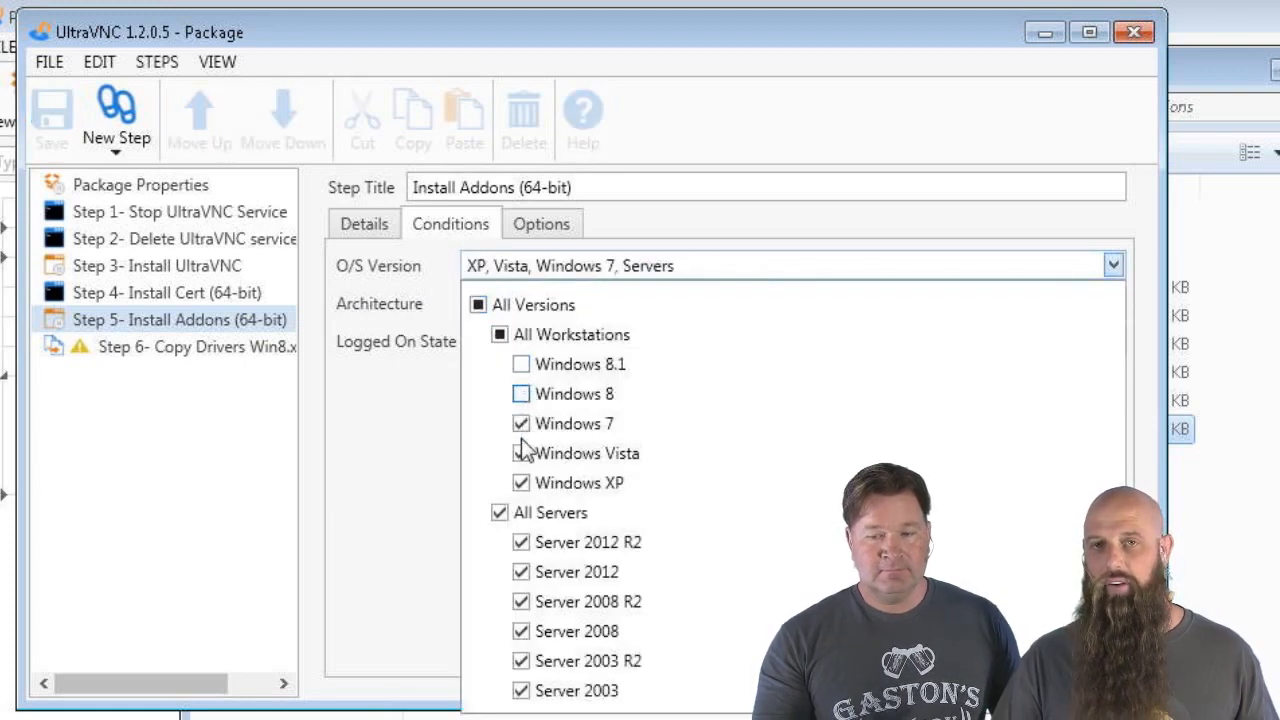
pyautogui.click(521, 542)
pyautogui.click(521, 572)
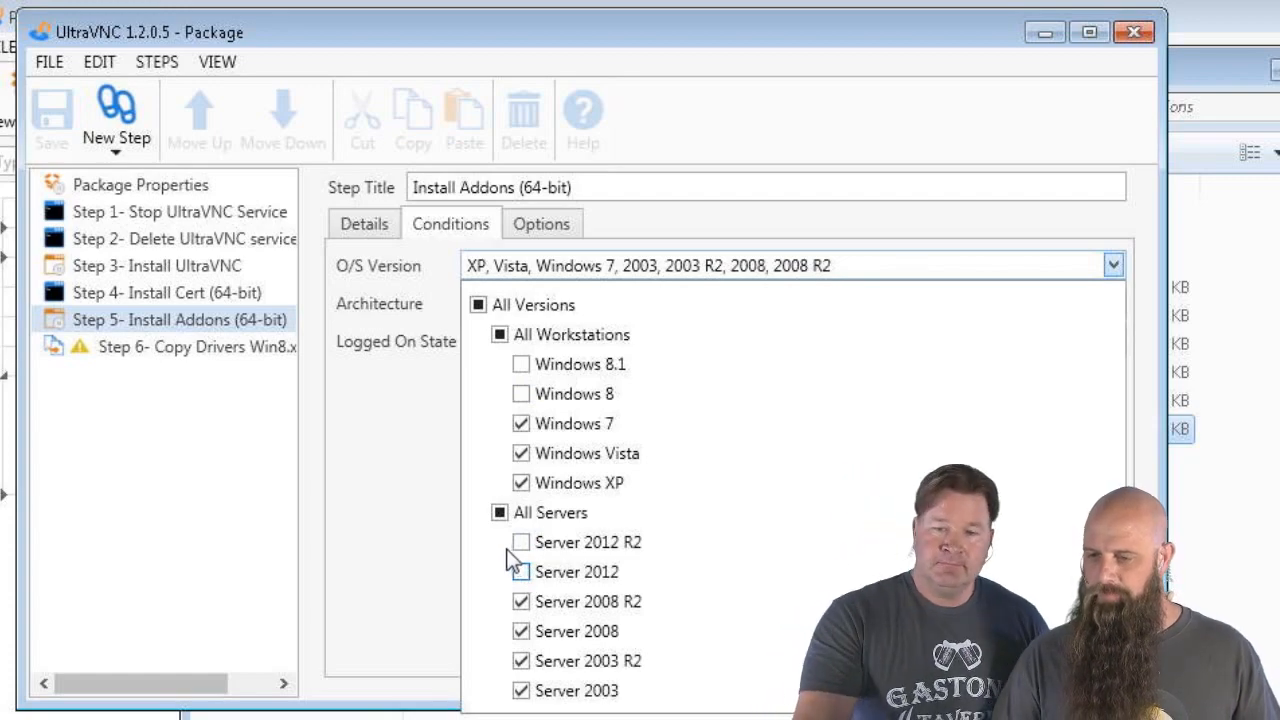
pyautogui.click(400, 451)
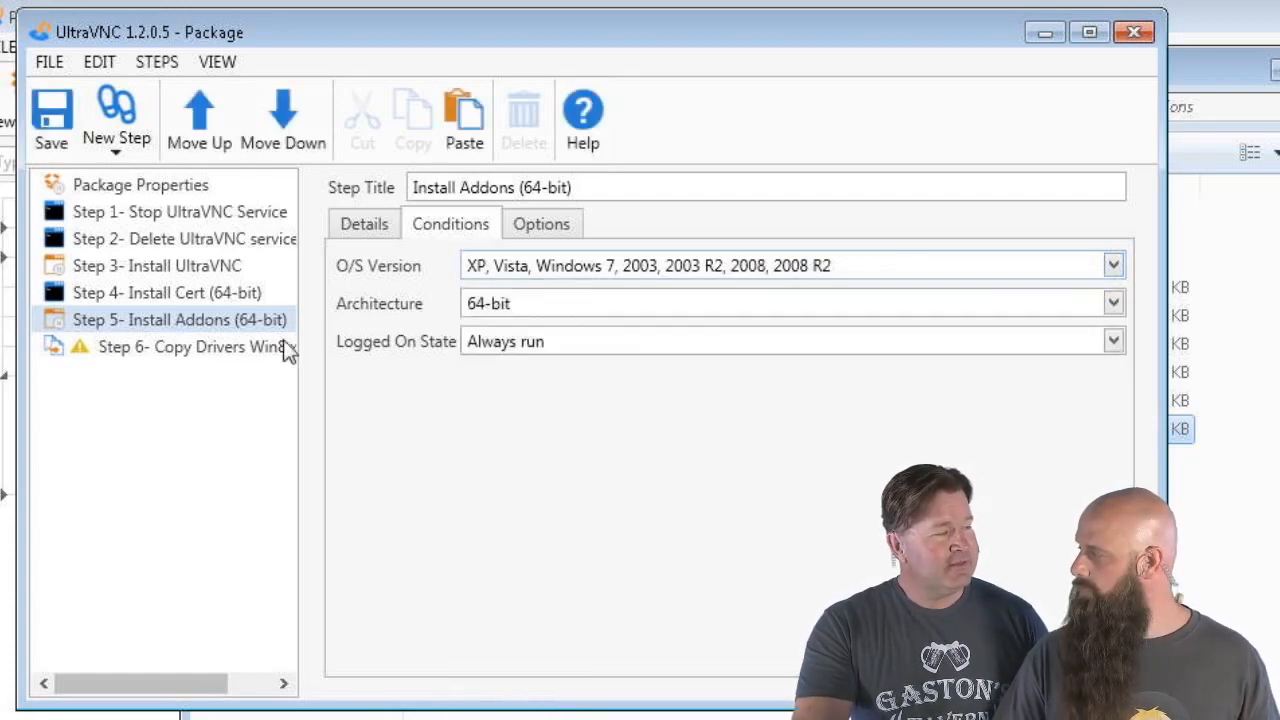
pyautogui.click(220, 326)
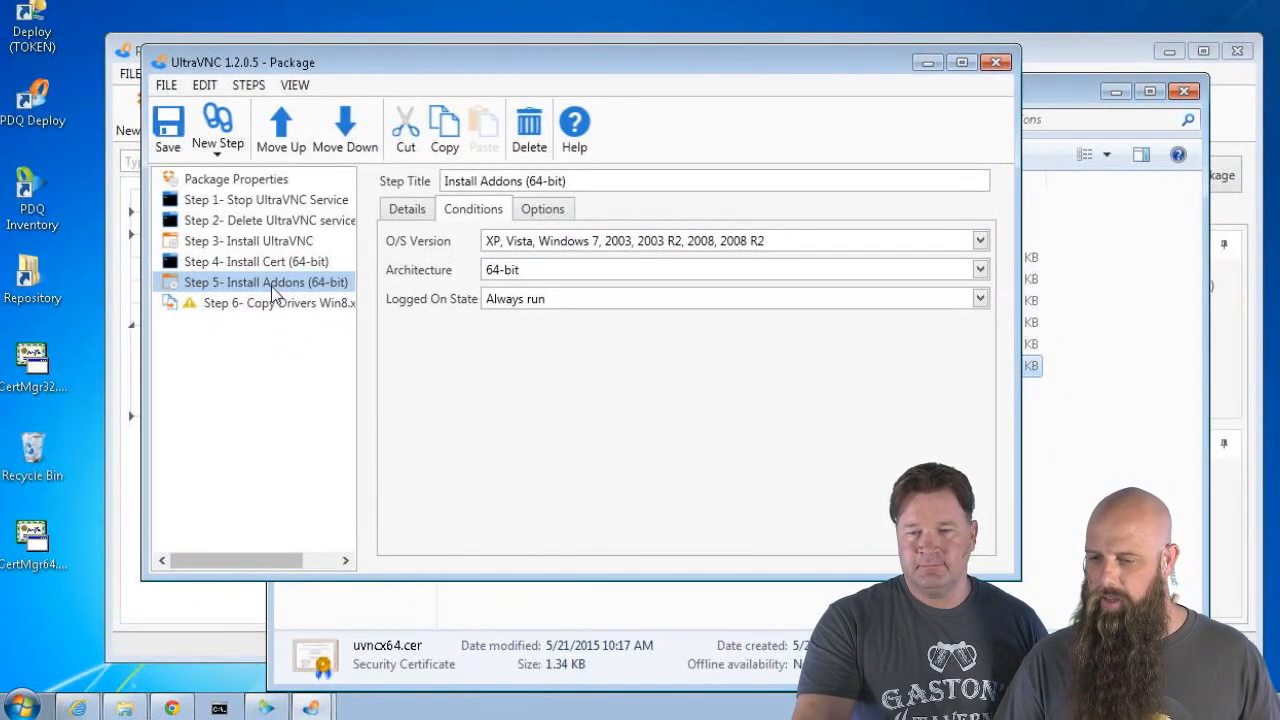
pyautogui.click(278, 305)
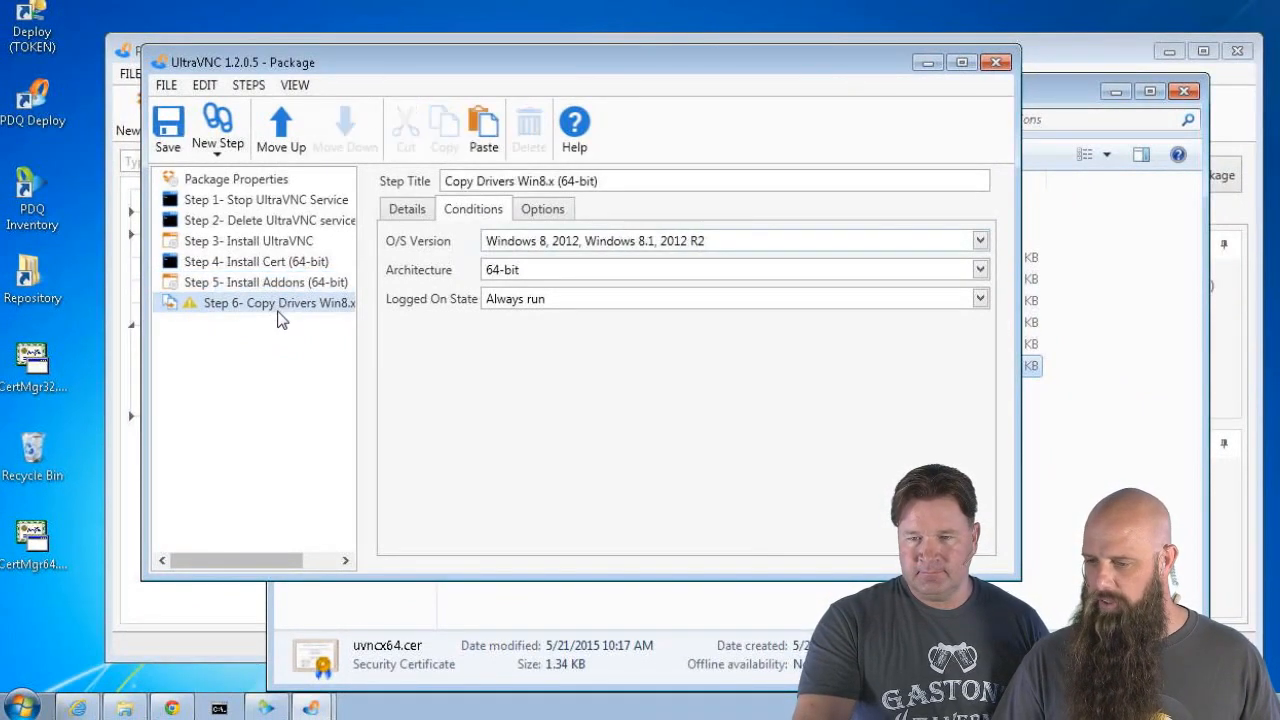
# Set Step 6 to copy the folder \\token\deploy\UltraVNC\Addons\64\driver
pyautogui.click(410, 208)
pyautogui.click(560, 238)
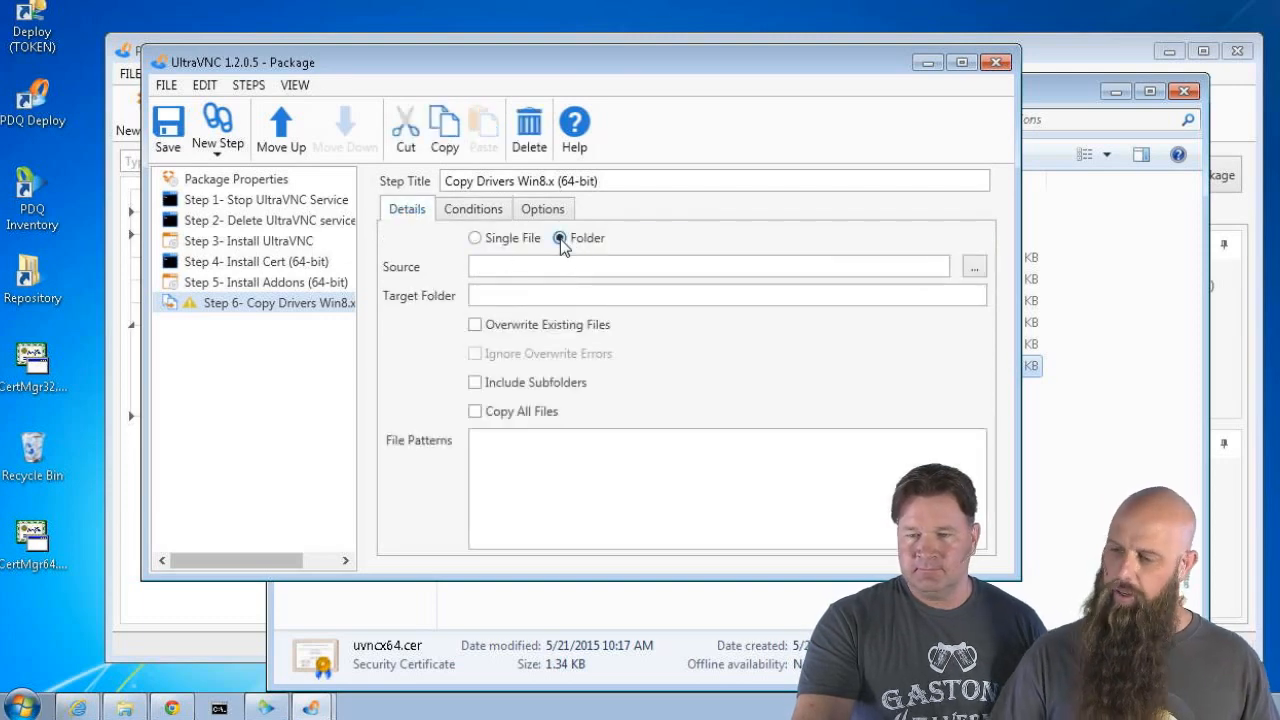
pyautogui.click(974, 266)
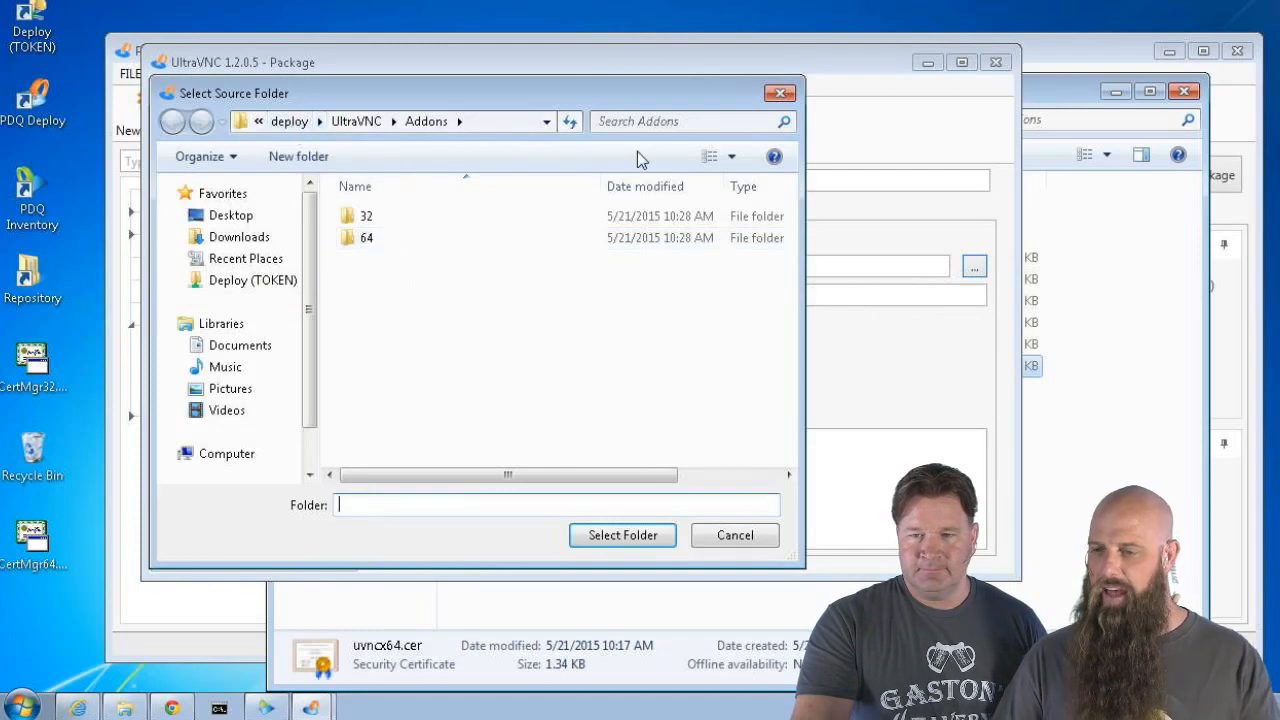
pyautogui.click(459, 121)
pyautogui.click(487, 124)
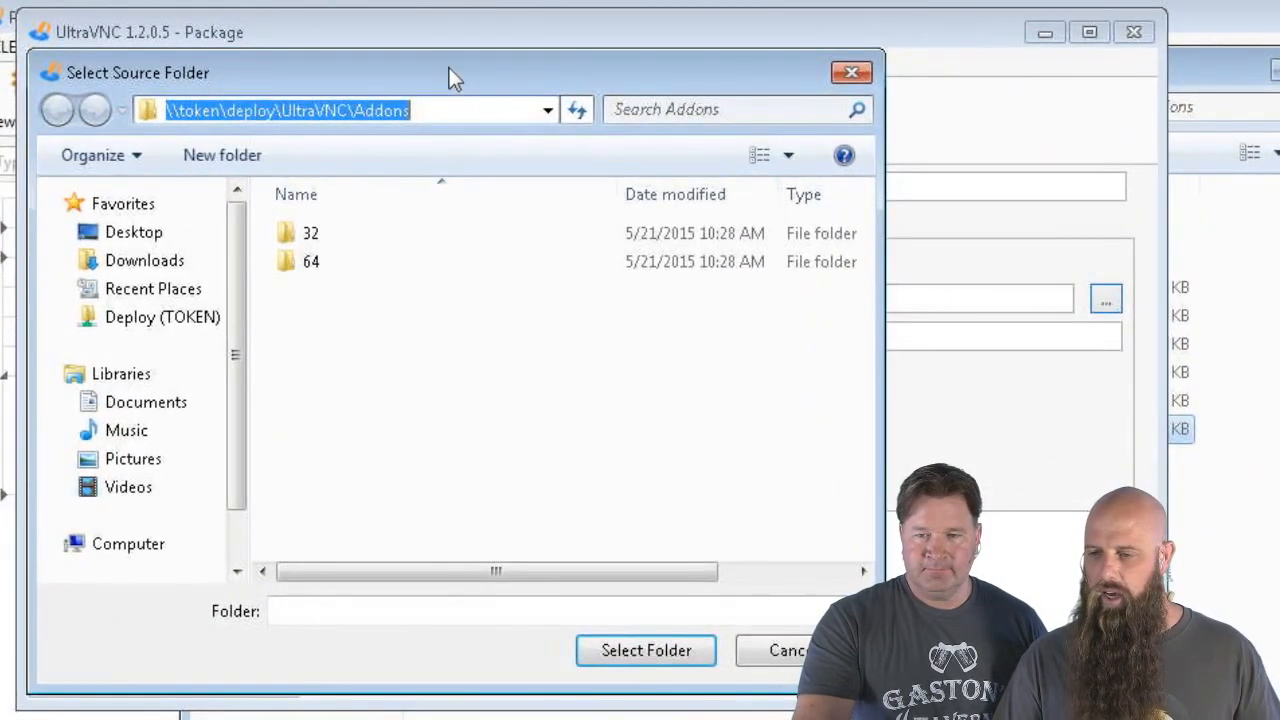
pyautogui.click(337, 309)
pyautogui.doubleClick(293, 262)
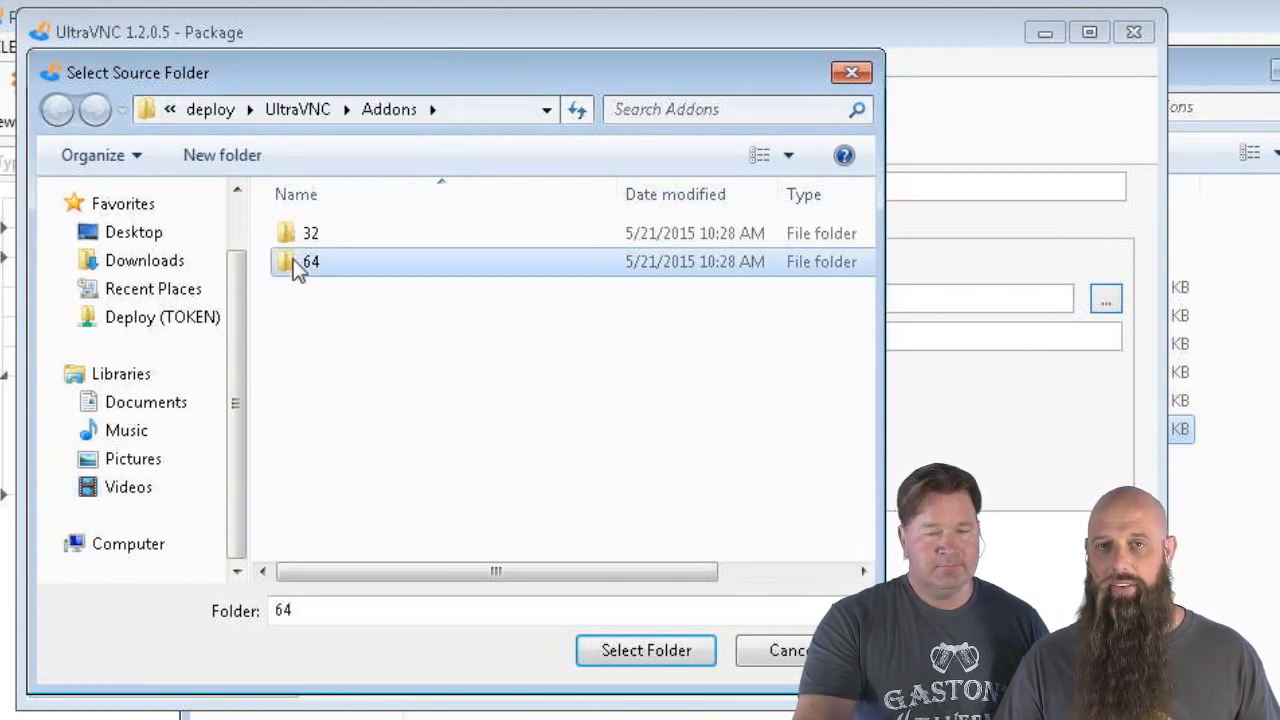
pyautogui.click(294, 238)
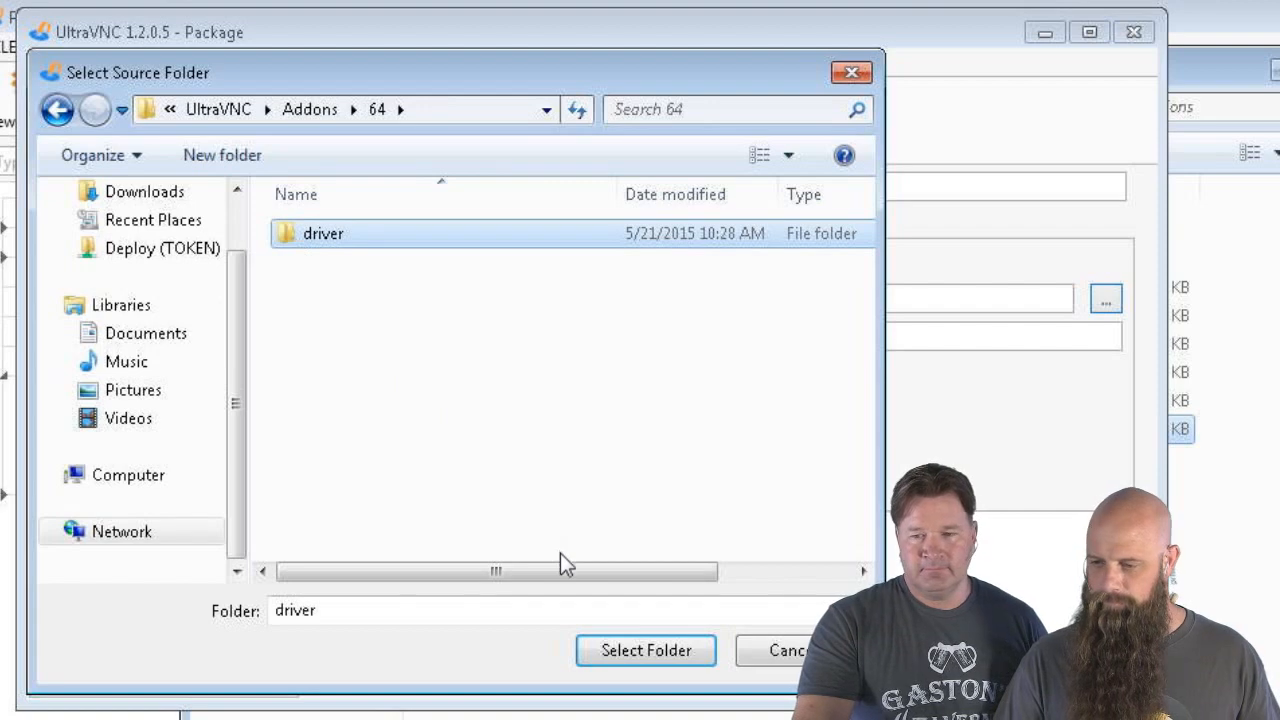
pyautogui.click(669, 656)
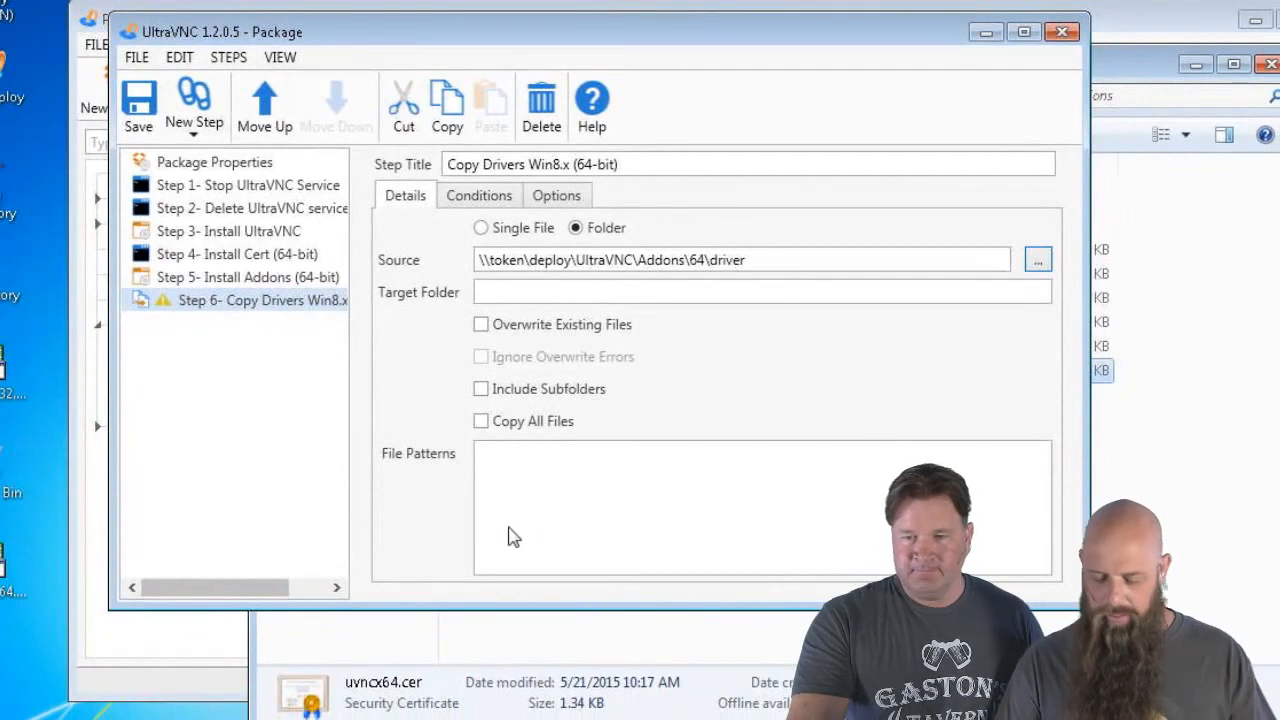
# Begin entering the target folder path starting with C:\Program Files
pyautogui.click(524, 291)
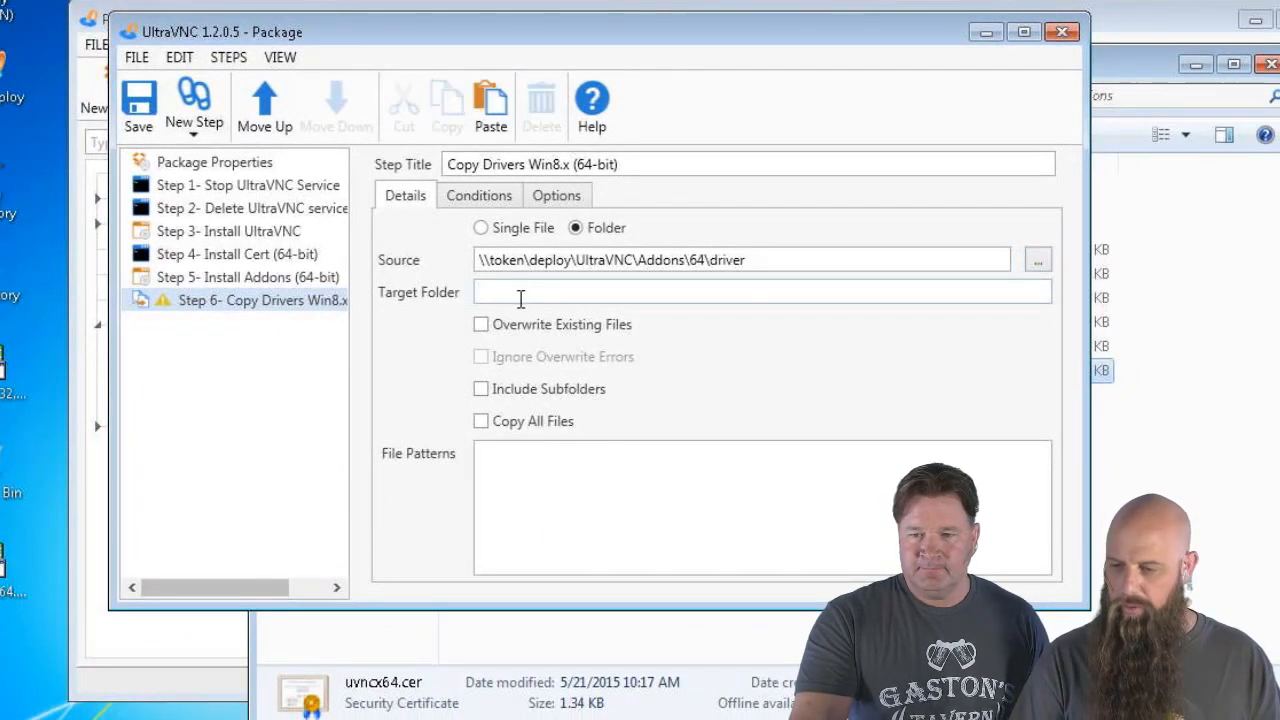
pyautogui.write('C:\\')
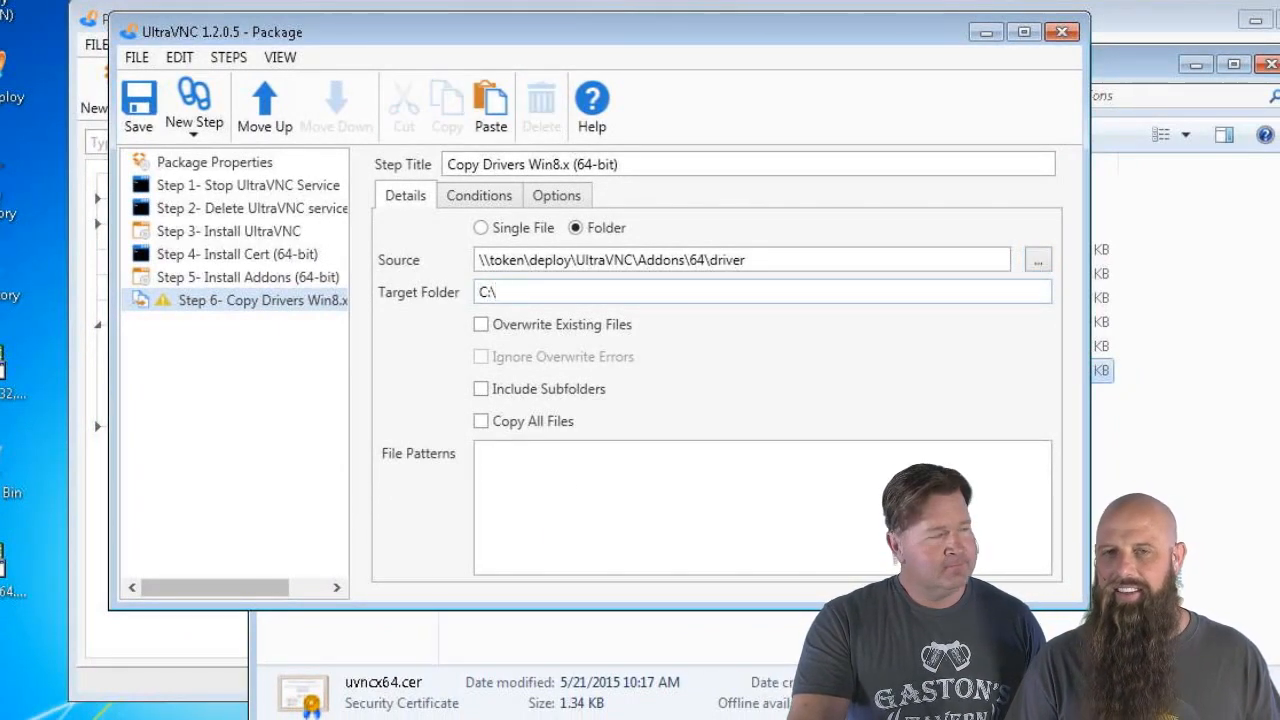
pyautogui.write('Progra')
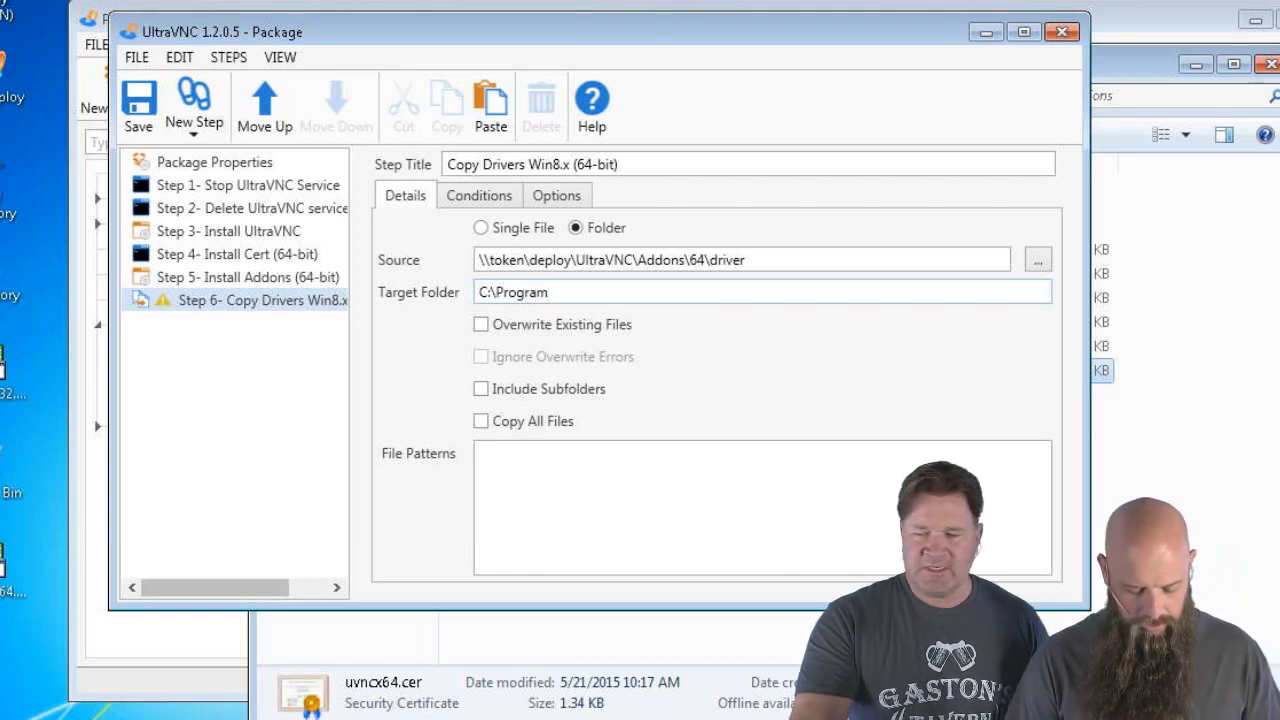
pyautogui.write('m F')
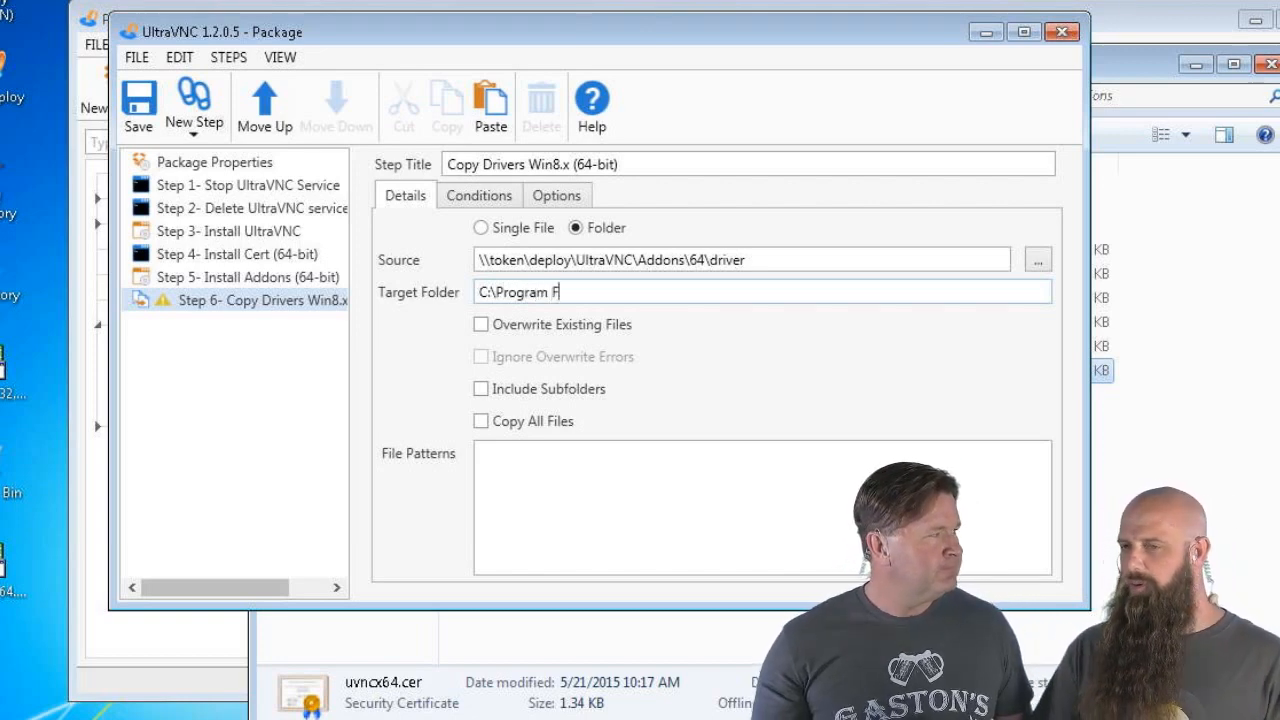
pyautogui.write('iles\\uvnc v')
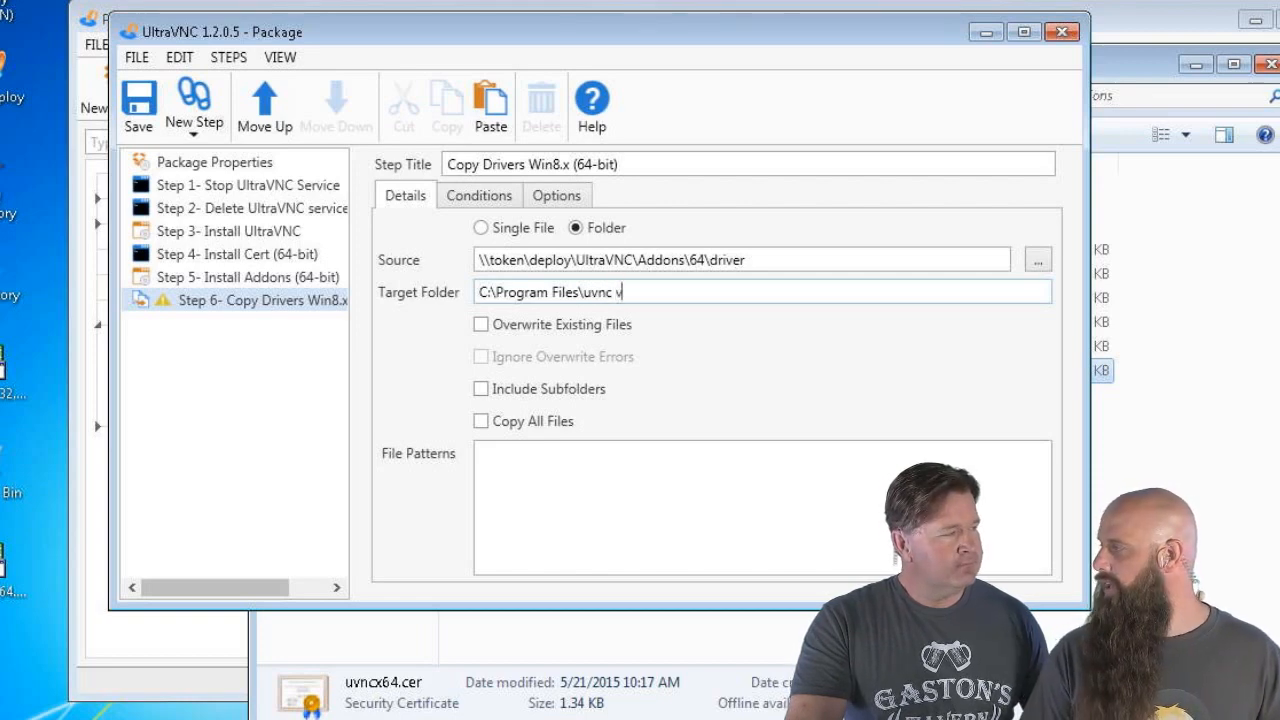
pyautogui.write('b')
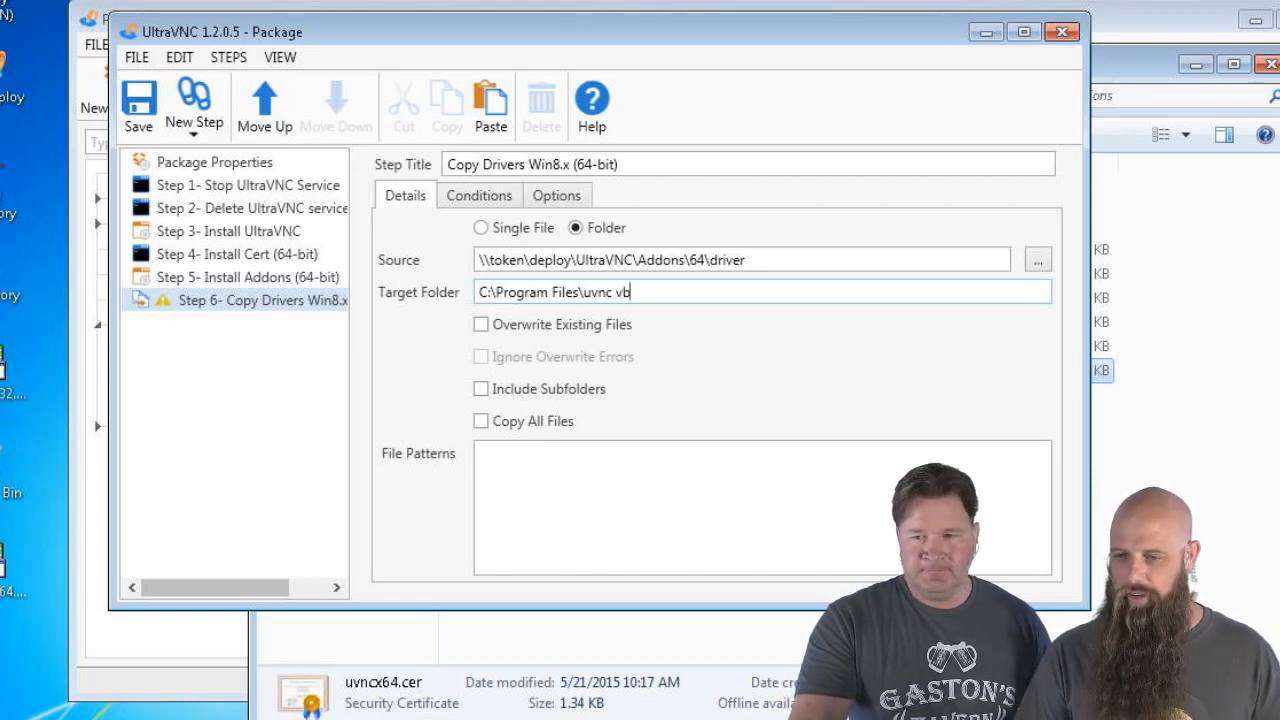
pyautogui.write('na')
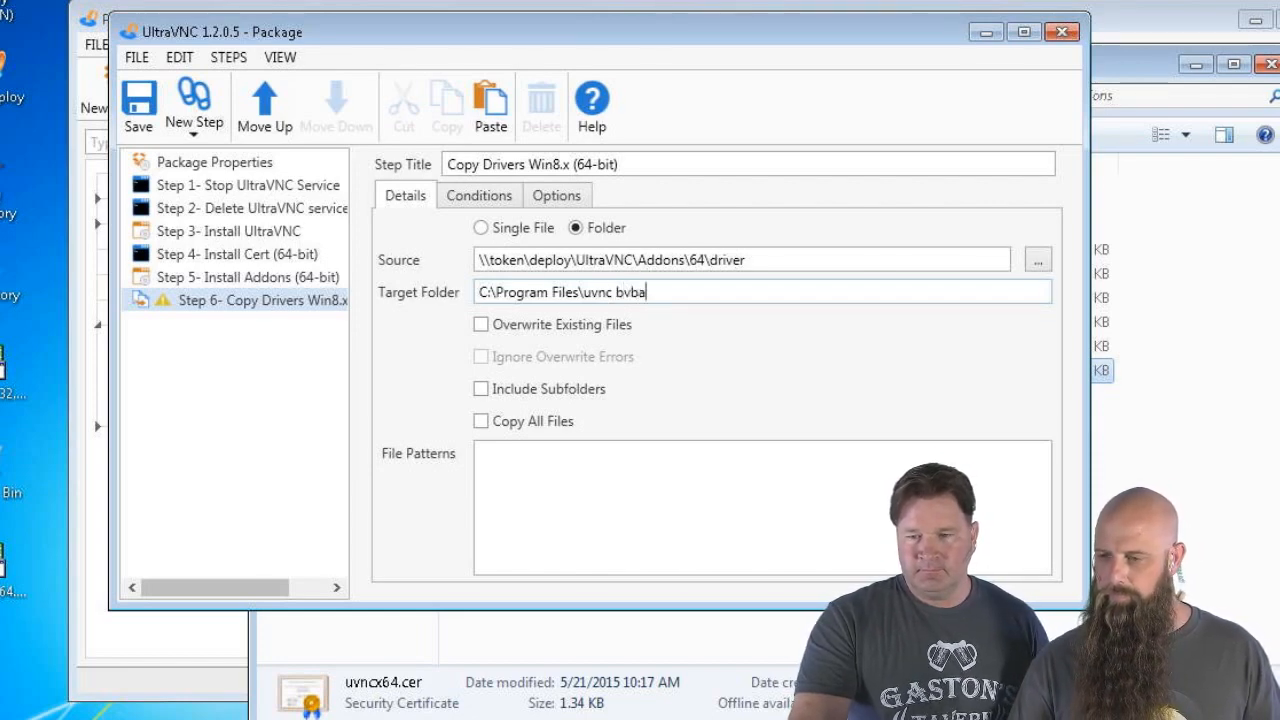
pyautogui.hotkey('alt', 'Tab')
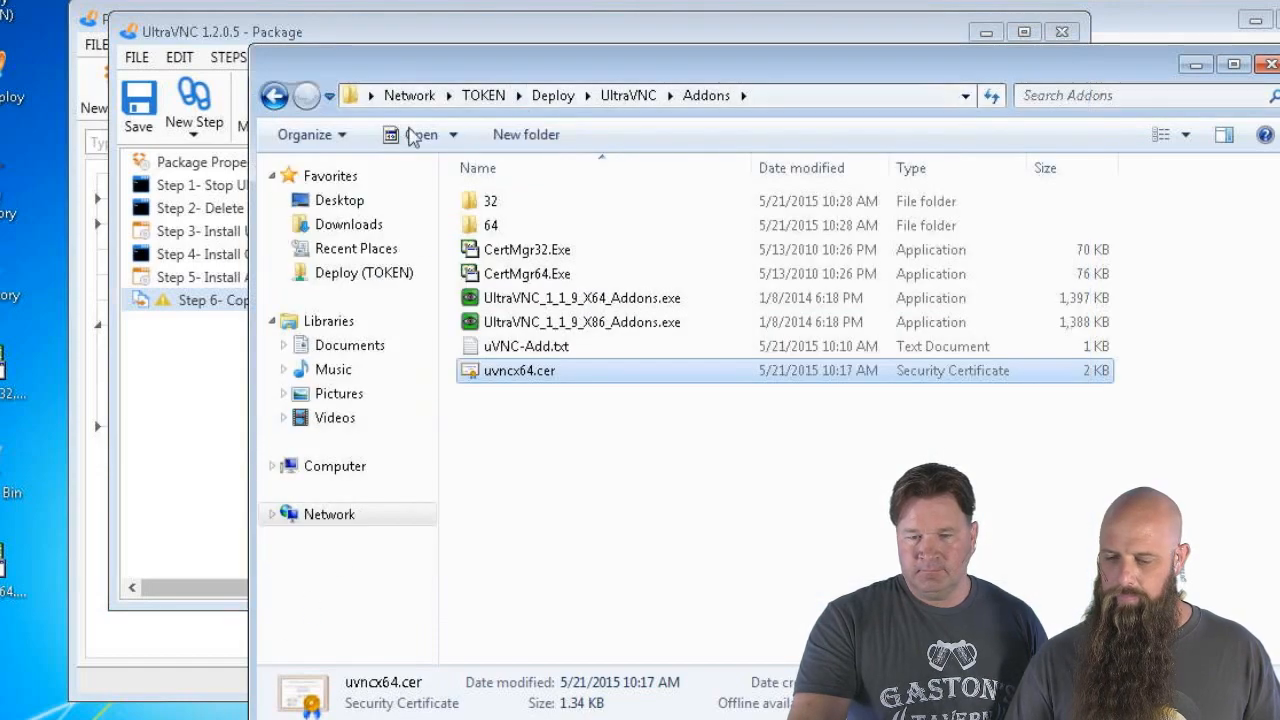
# Open C:\Program Files\uvnc bvba in Explorer to confirm its UltraVNC subfolder, then return to the package
pyautogui.press('super')
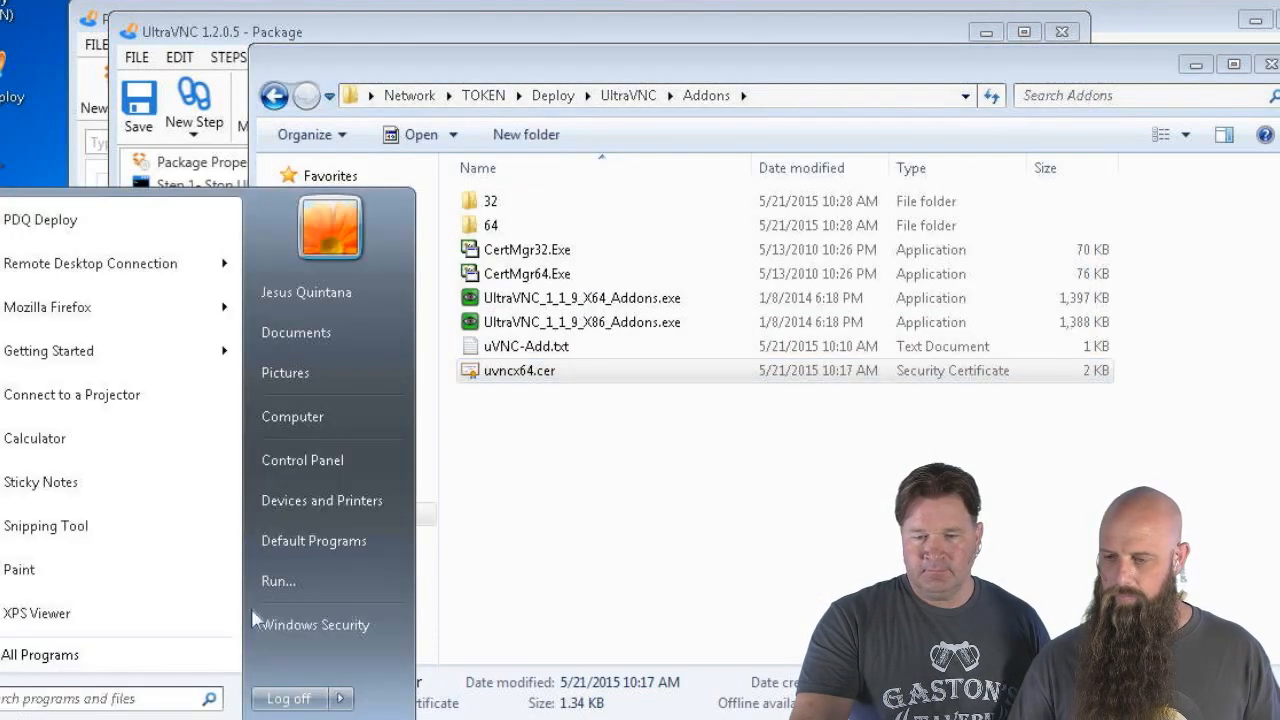
pyautogui.click(272, 583)
pyautogui.click(145, 688)
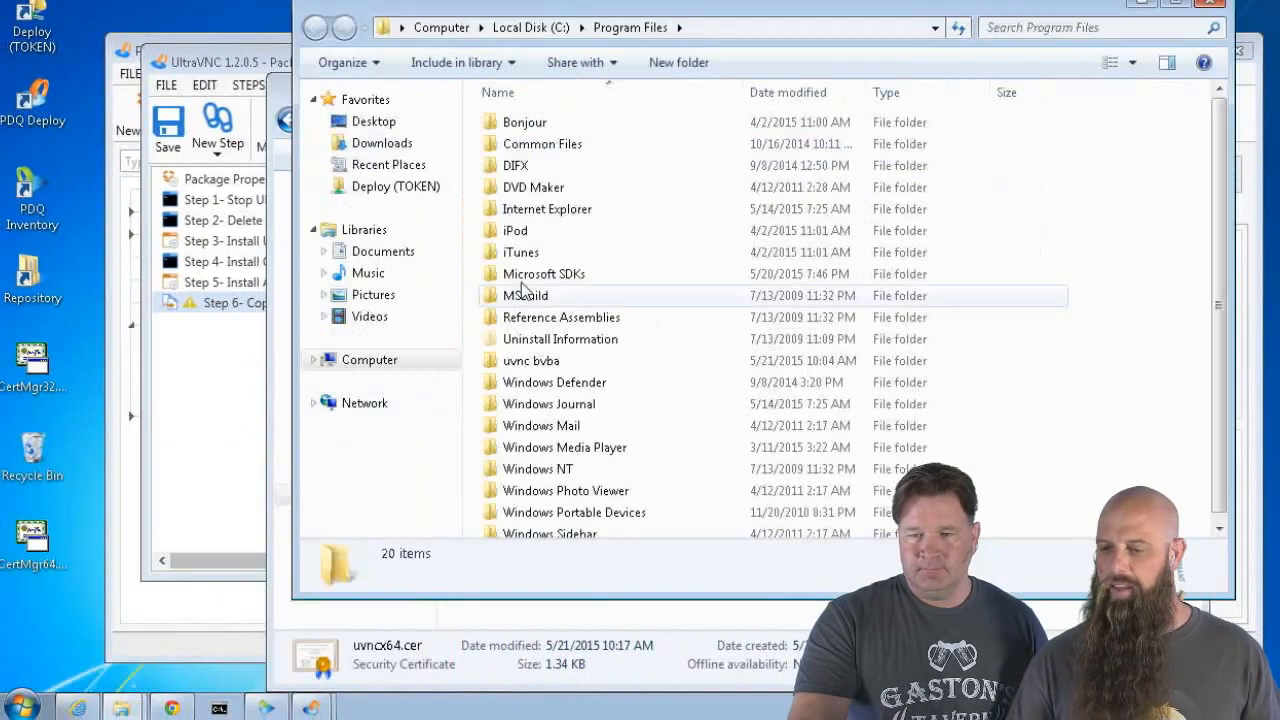
pyautogui.doubleClick(525, 361)
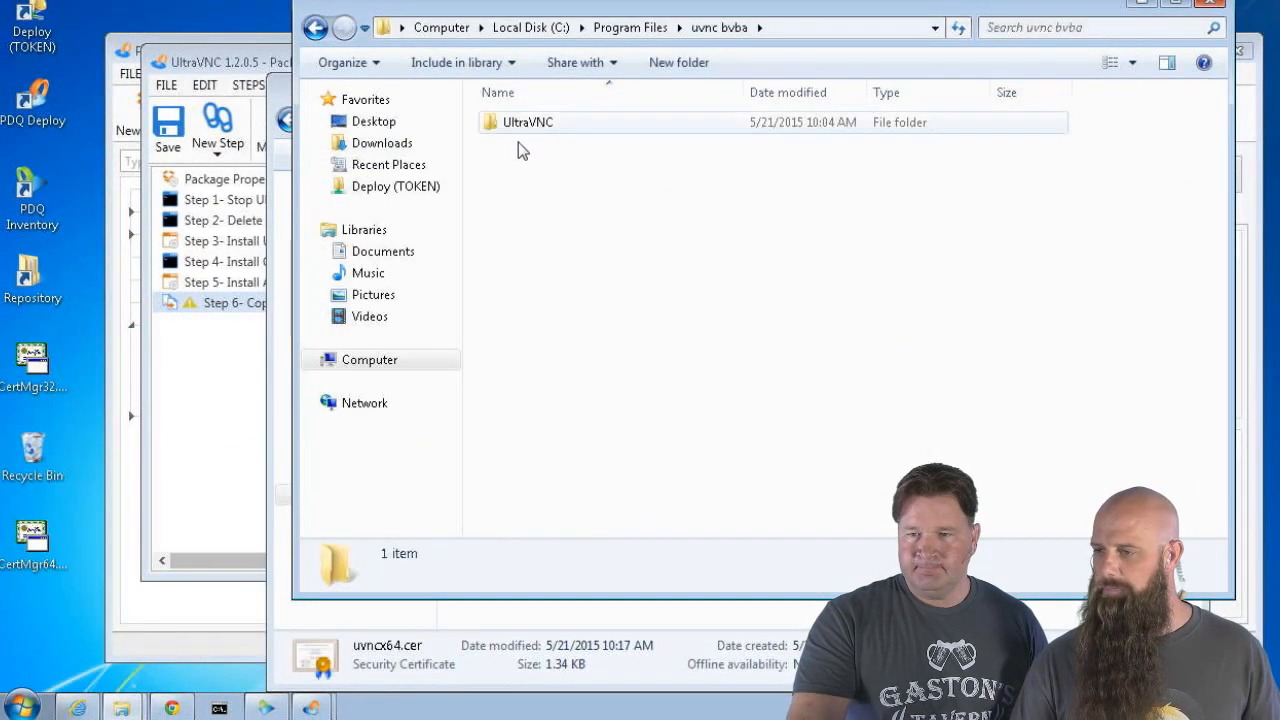
pyautogui.click(515, 129)
pyautogui.doubleClick(515, 129)
pyautogui.click(1141, 3)
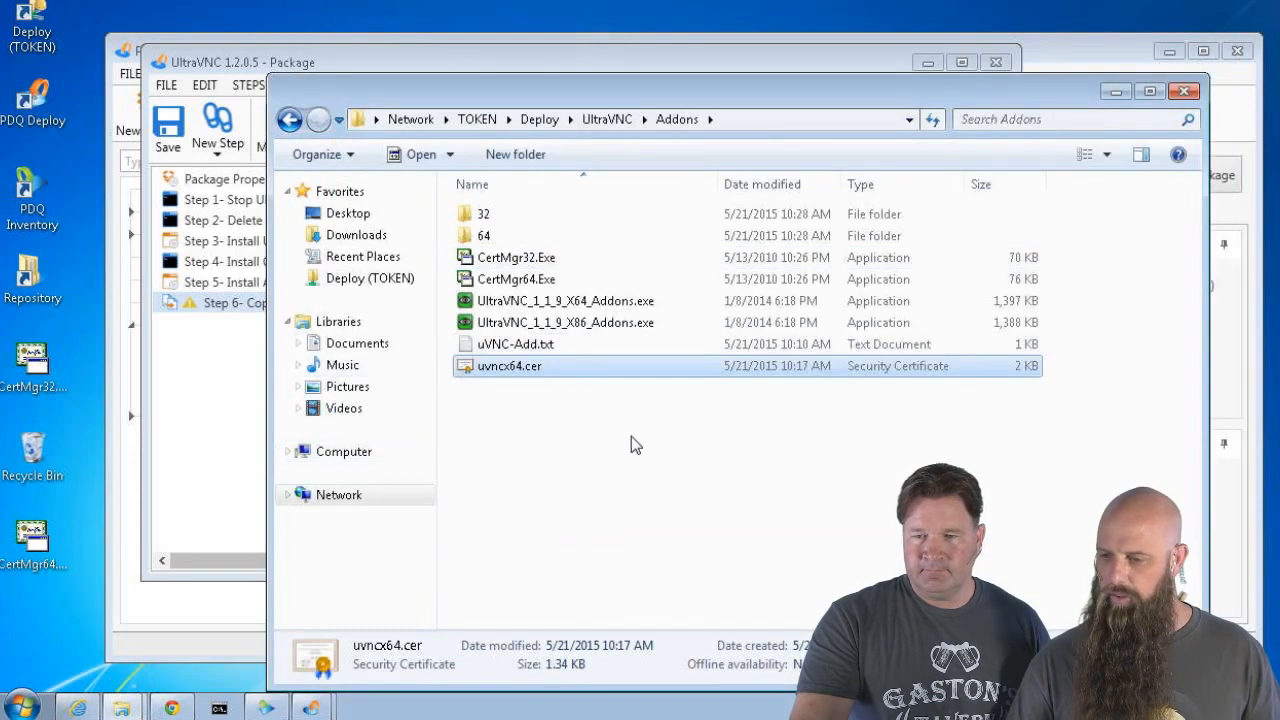
pyautogui.click(246, 391)
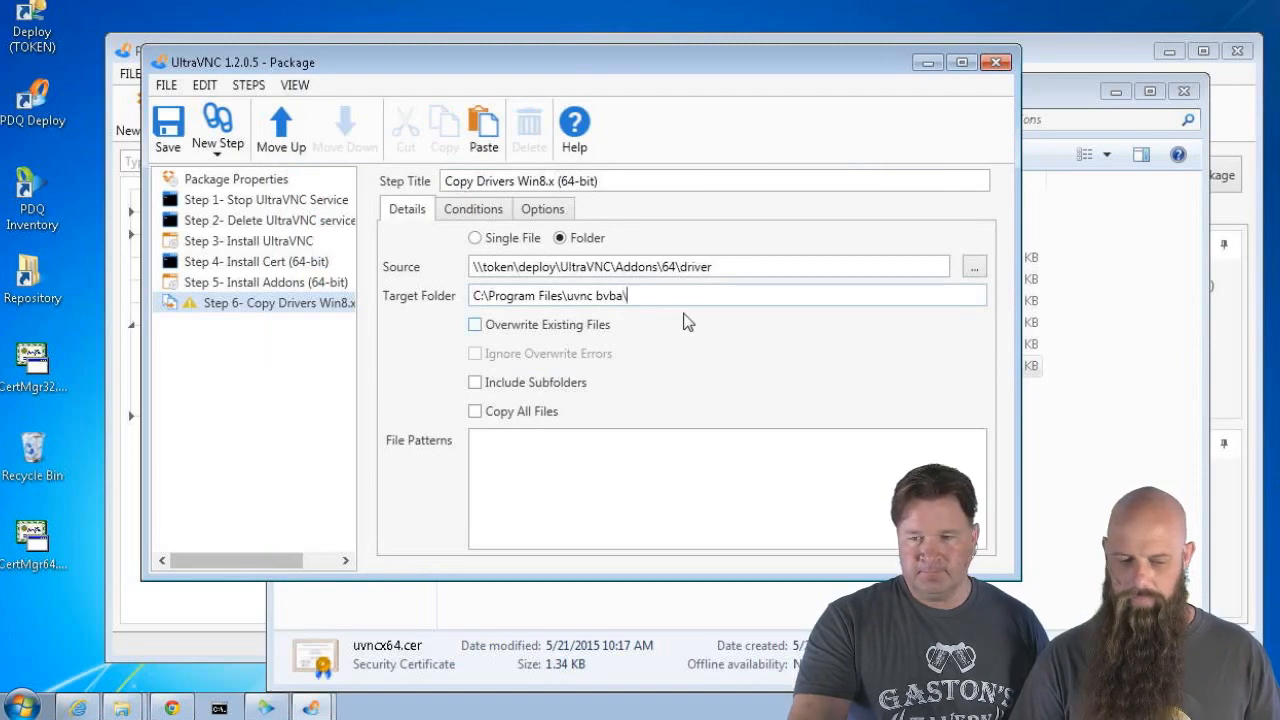
# Target C:\Program Files\uvnc bvba\UltraVNC\driver; tick Overwrite, Ignore Overwrite Errors, Include Subfolders, Copy All Files
pyautogui.write('VNC\\dr')
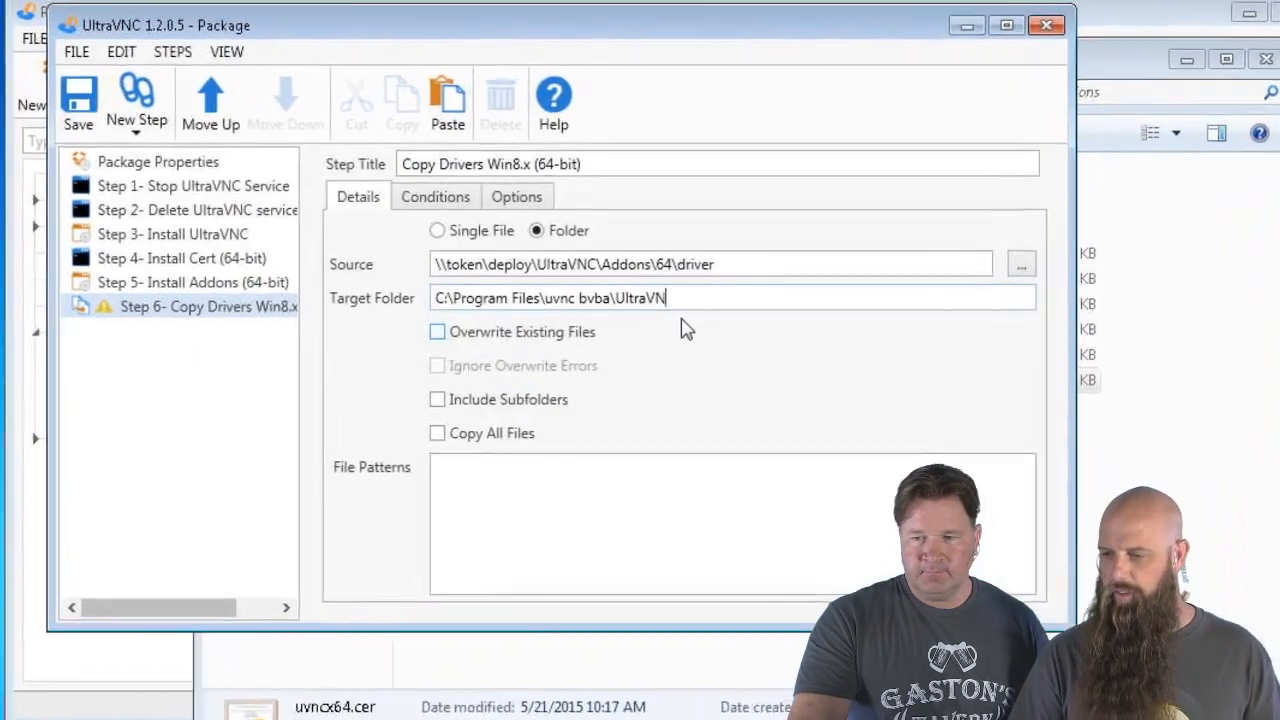
pyautogui.write('iver')
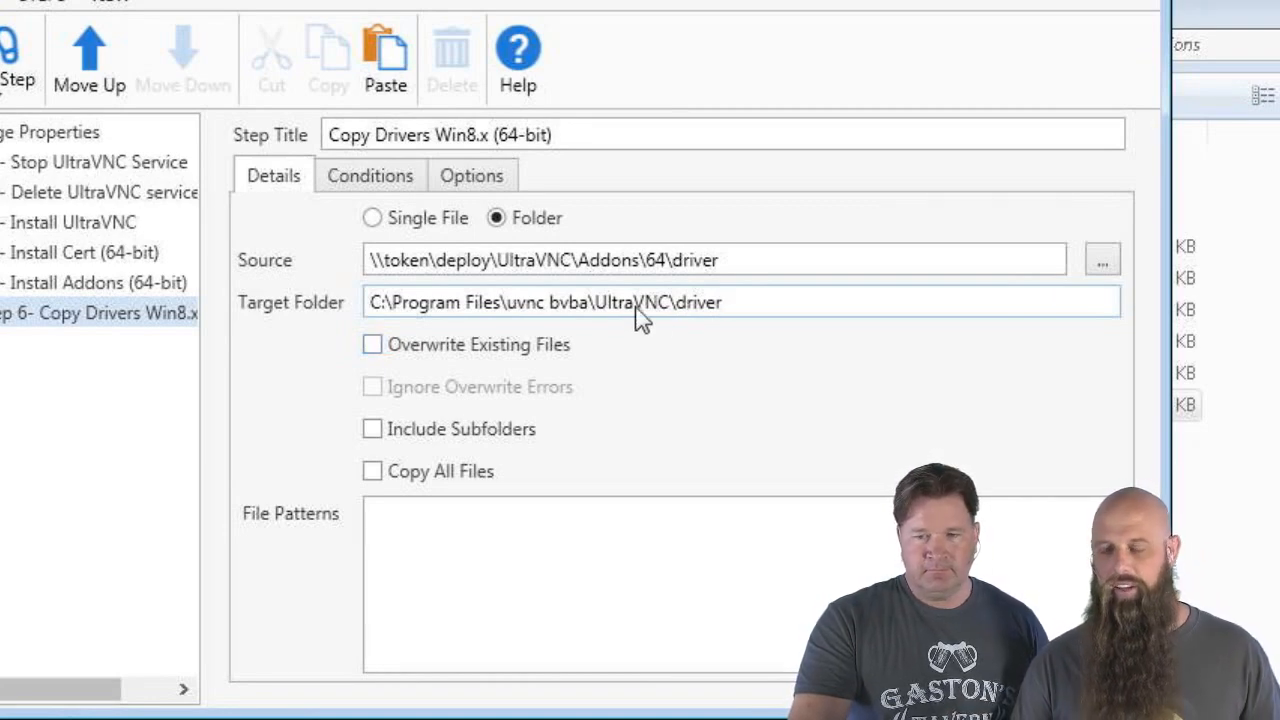
pyautogui.click(398, 344)
pyautogui.click(415, 388)
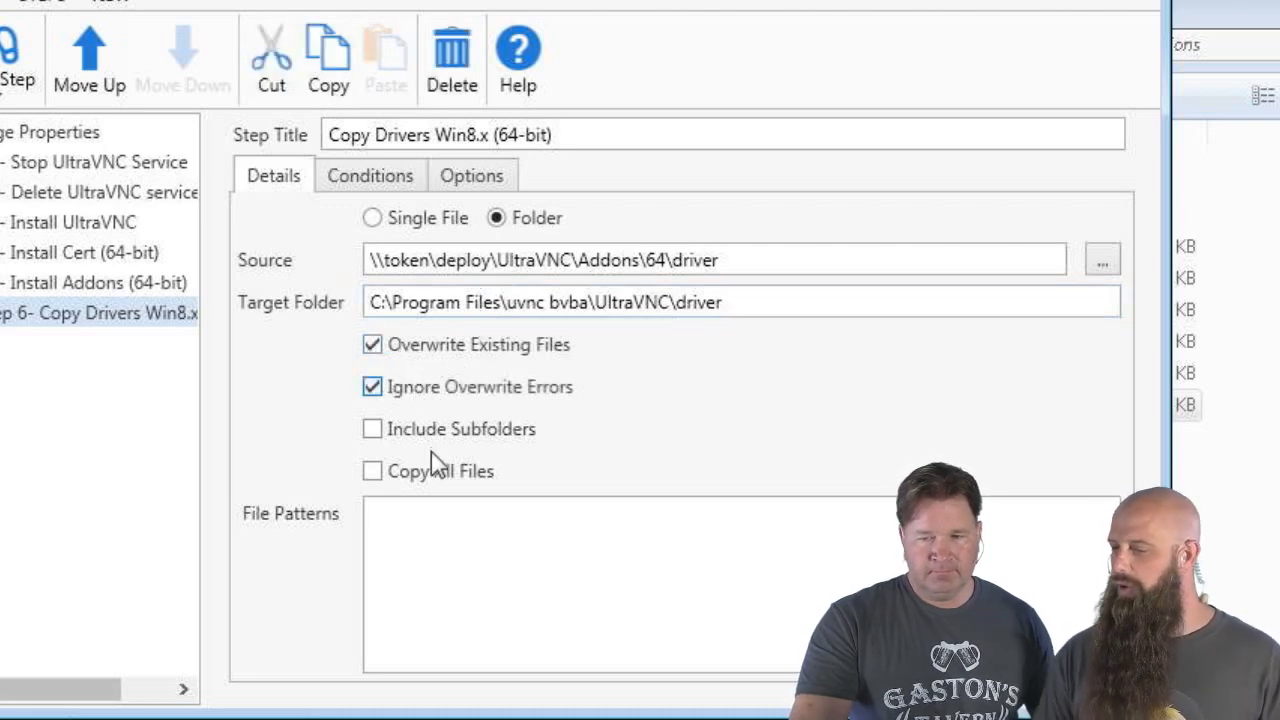
pyautogui.click(431, 430)
pyautogui.click(424, 472)
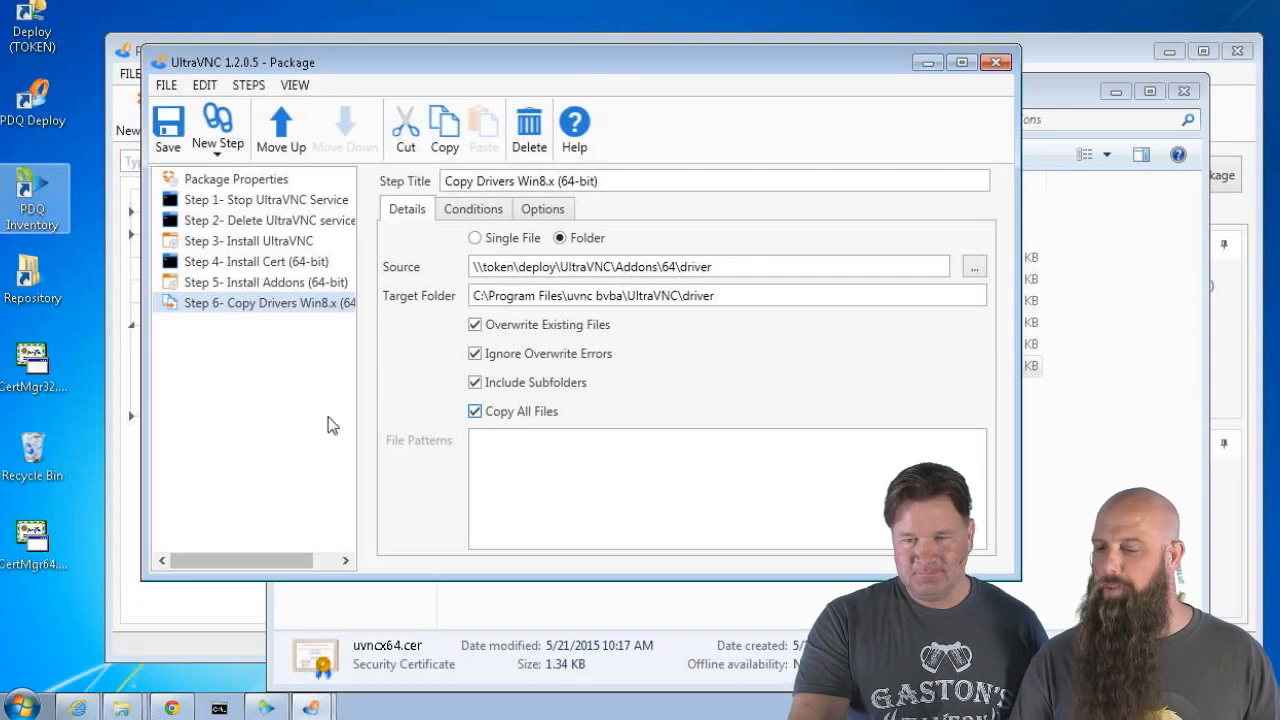
pyautogui.click(268, 284)
# Duplicate Install Addons (64-bit), move it below Copy Drivers, and add 'Win8x' to its title
pyautogui.rightClick(268, 288)
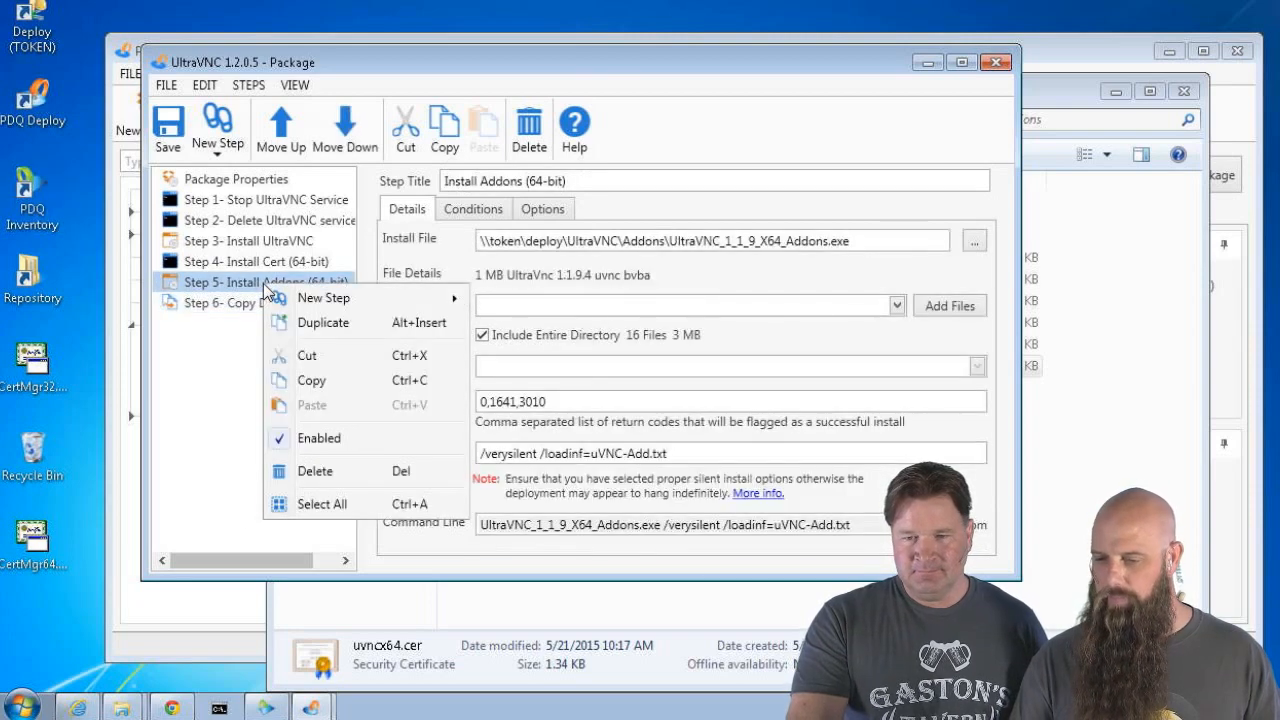
pyautogui.click(290, 323)
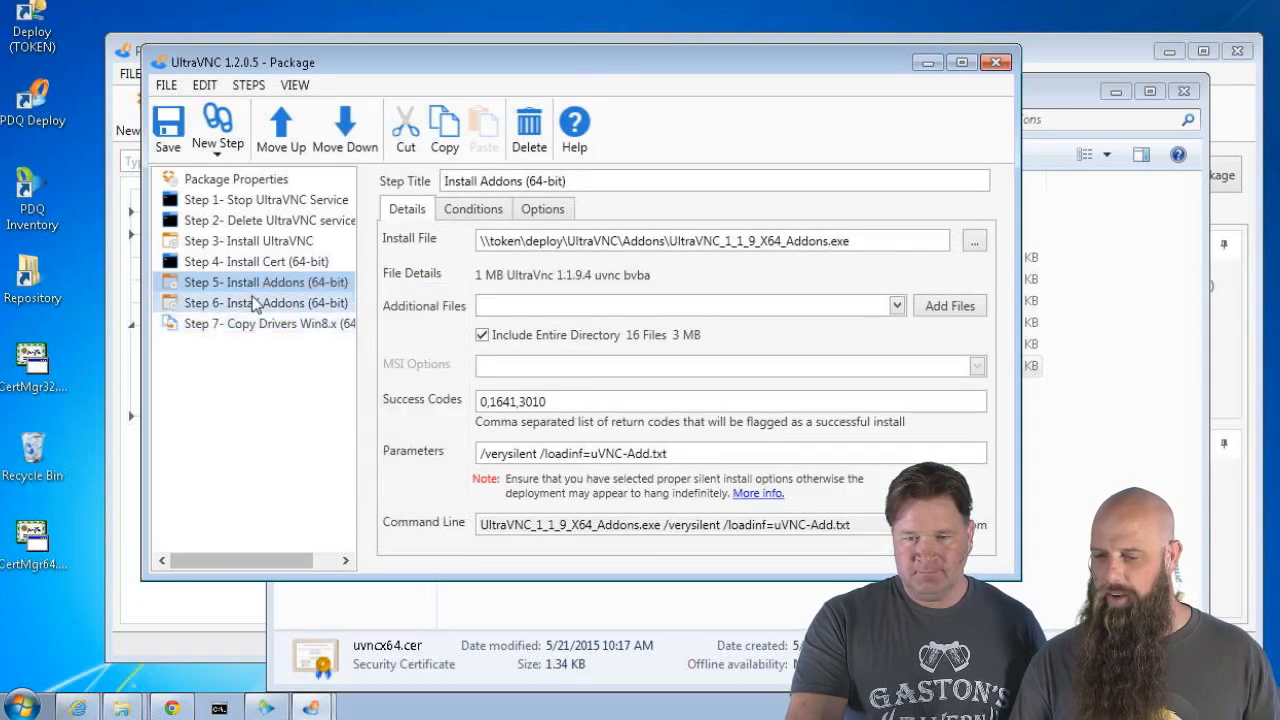
pyautogui.click(255, 303)
pyautogui.click(343, 132)
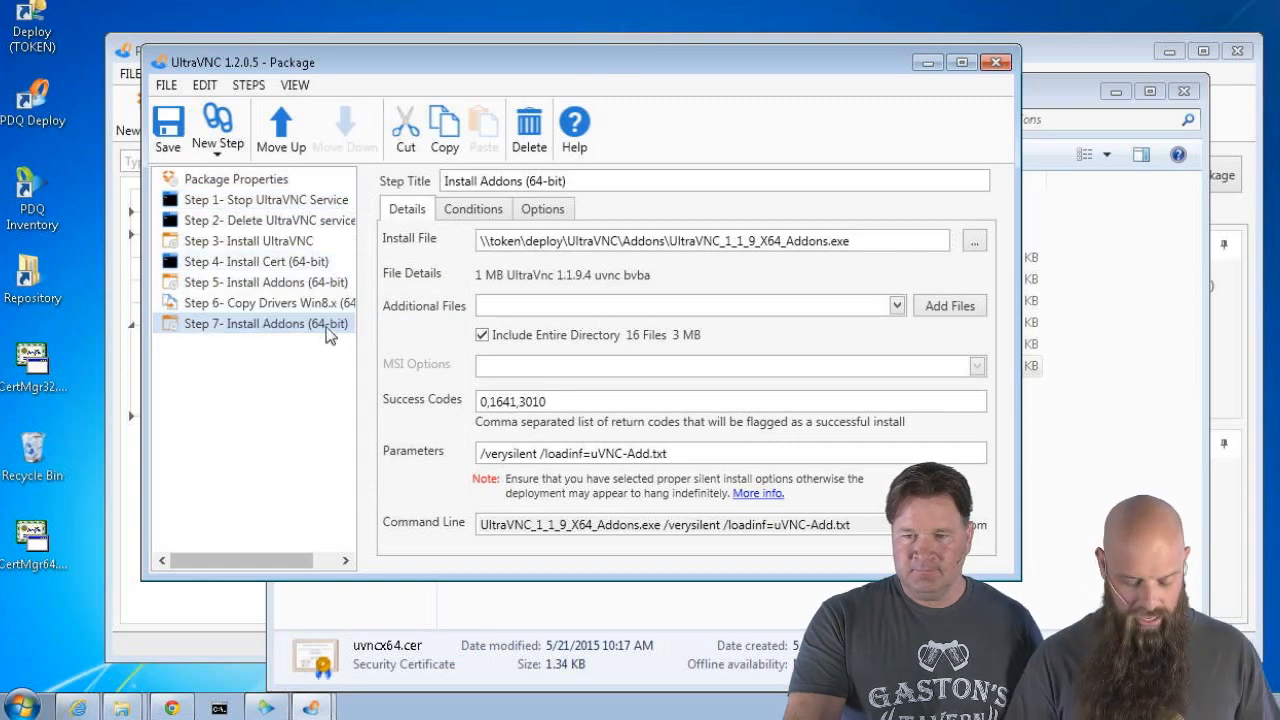
pyautogui.click(523, 182)
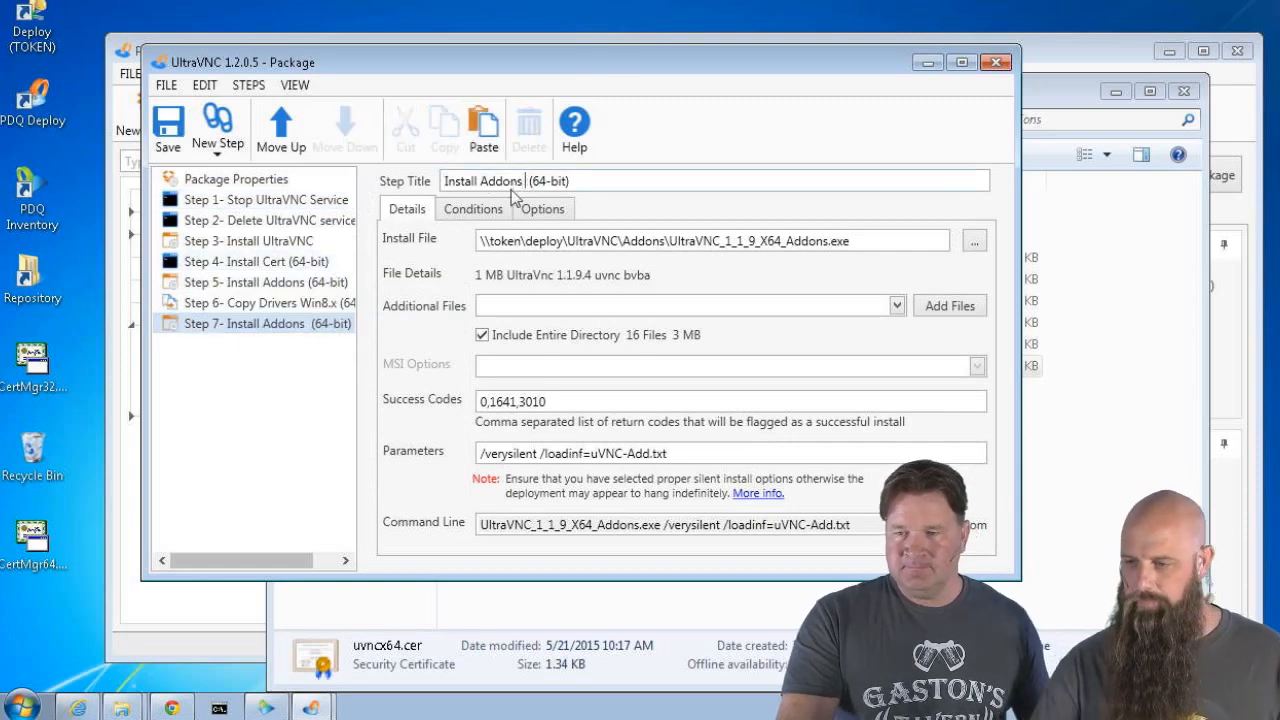
pyautogui.write('Win8')
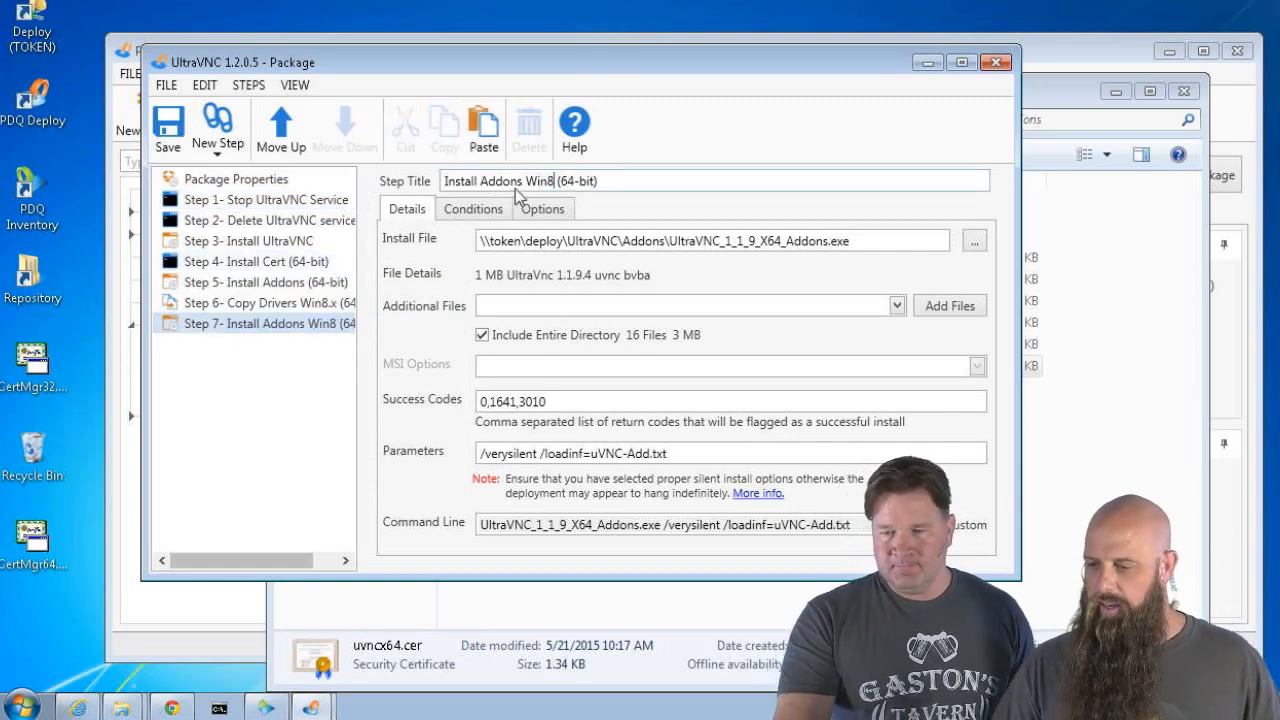
pyautogui.write('x')
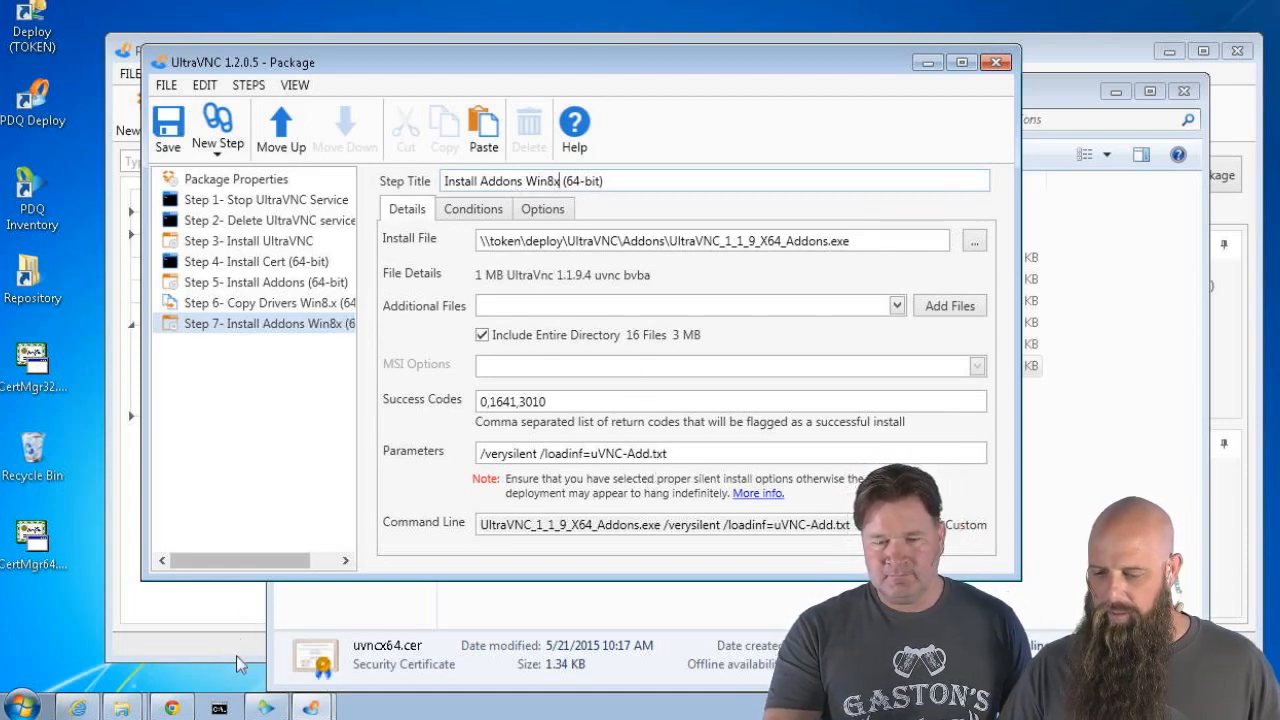
# Switch to the Addons folder window and review uVNC-Add.txt in Notepad
pyautogui.moveTo(121, 708)
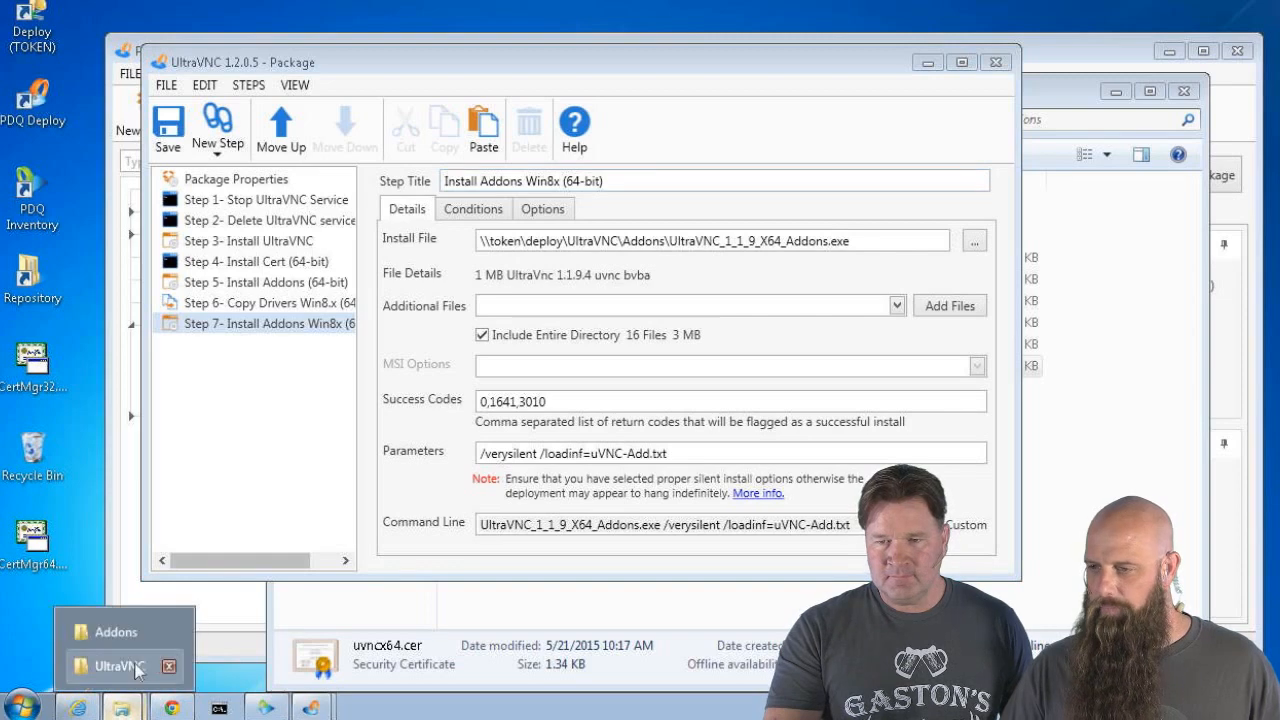
pyautogui.click(120, 666)
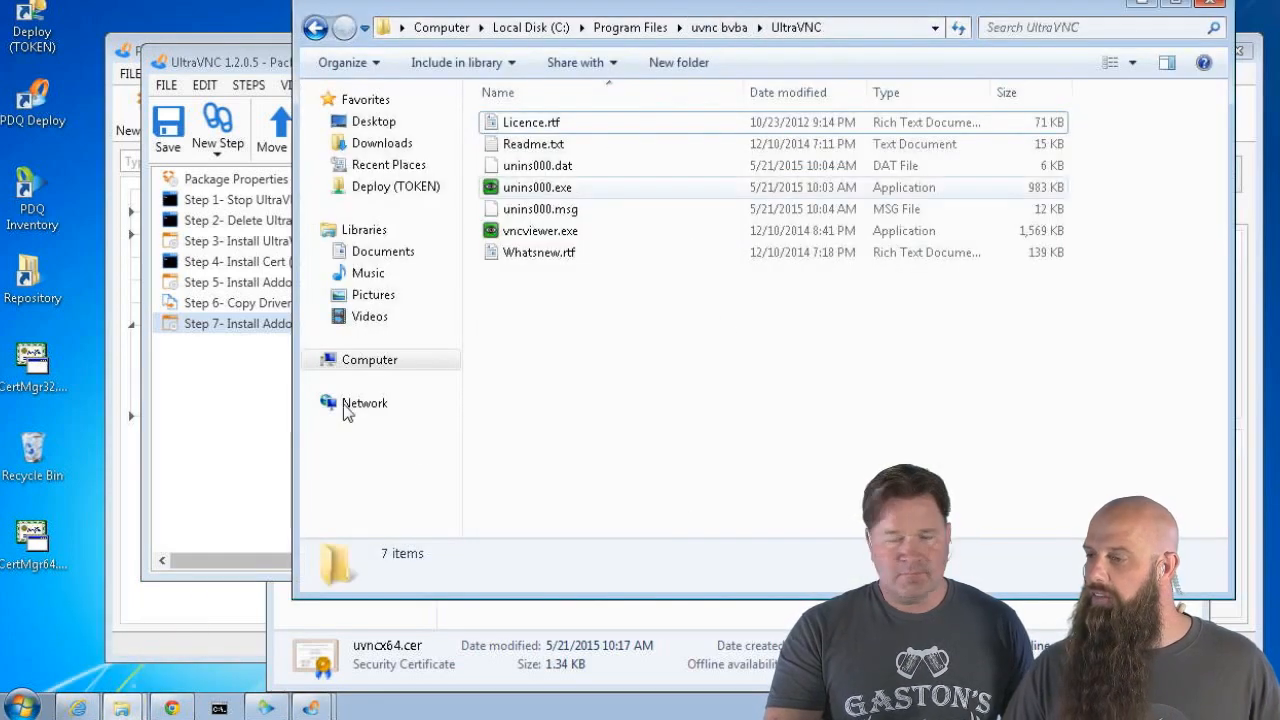
pyautogui.click(1150, 5)
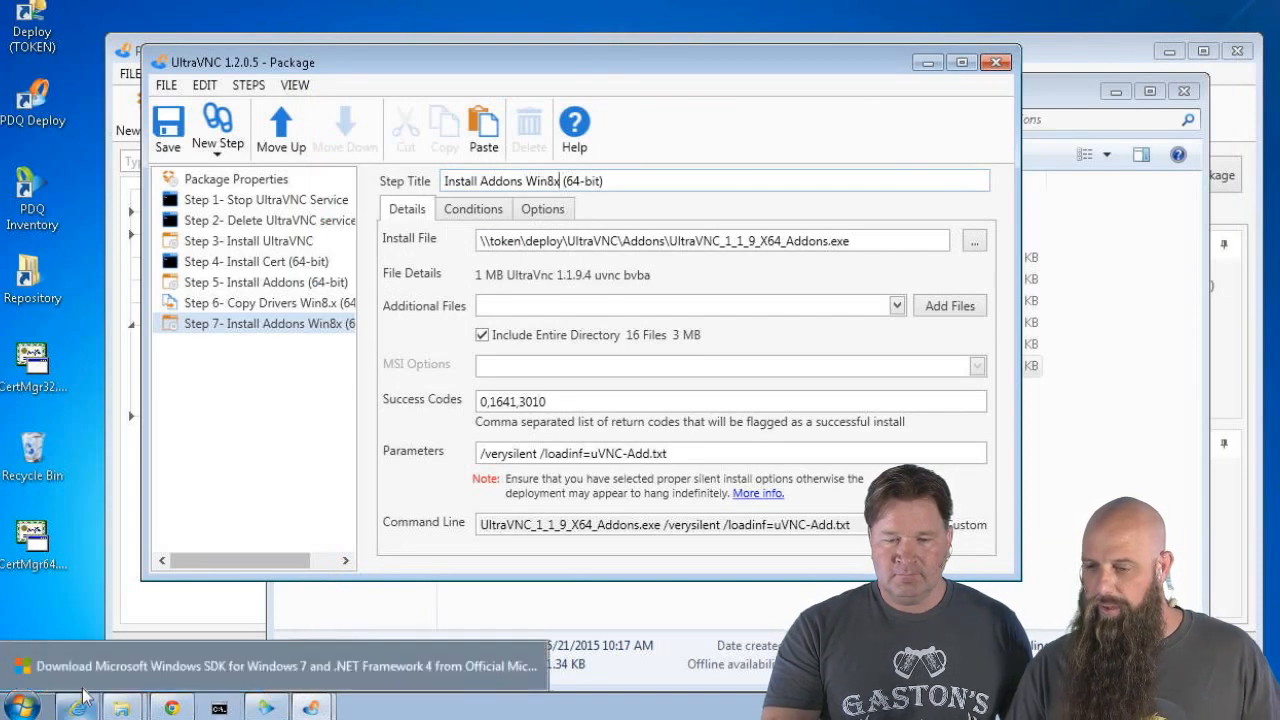
pyautogui.moveTo(121, 708)
pyautogui.click(117, 627)
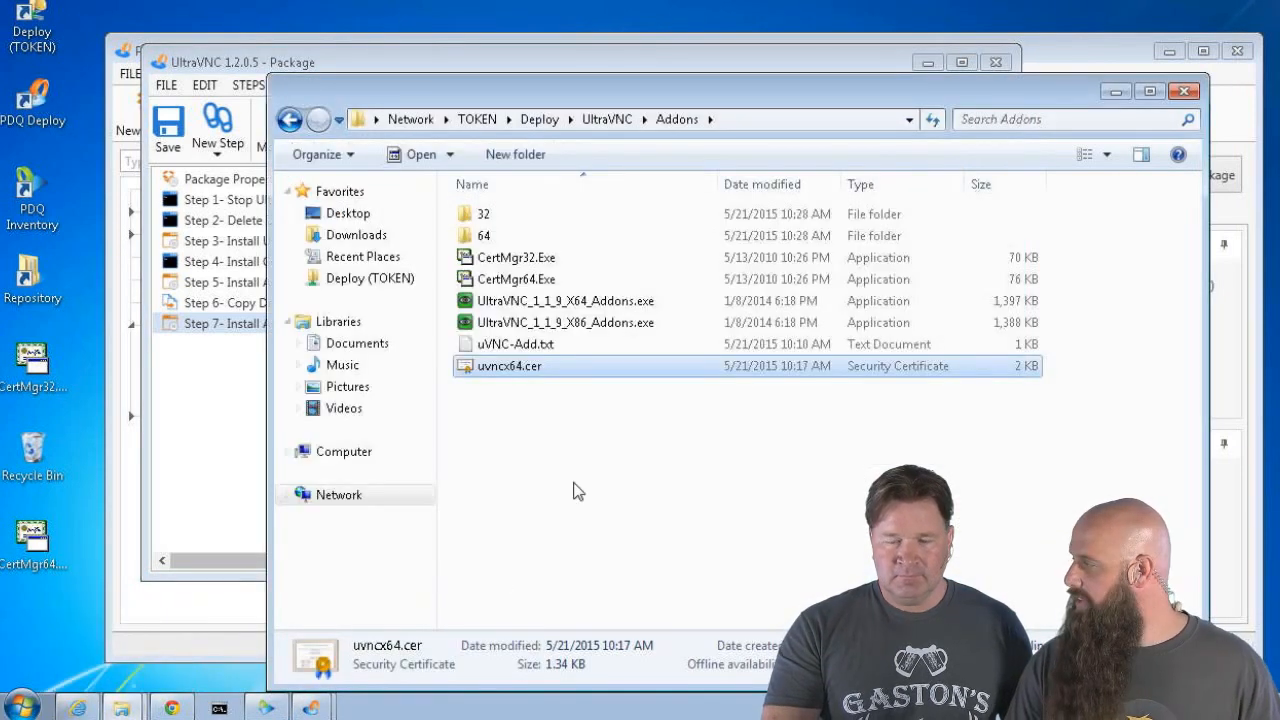
pyautogui.click(519, 345)
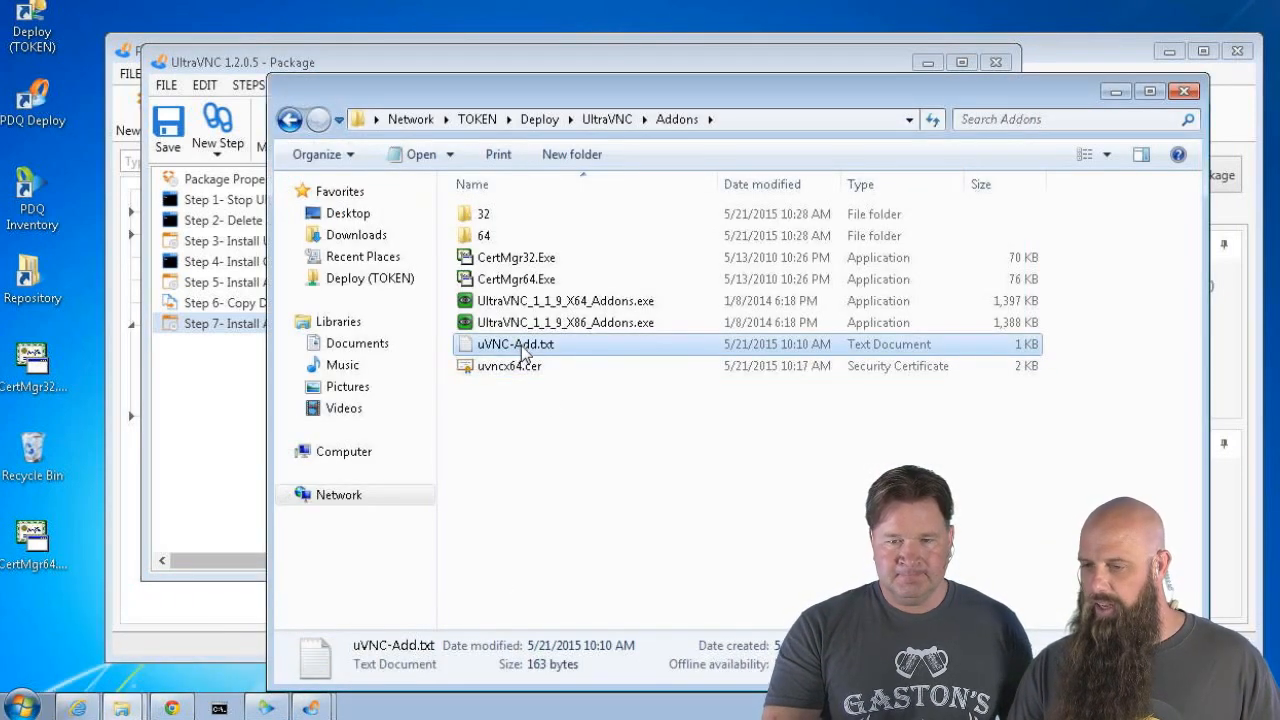
pyautogui.doubleClick(519, 345)
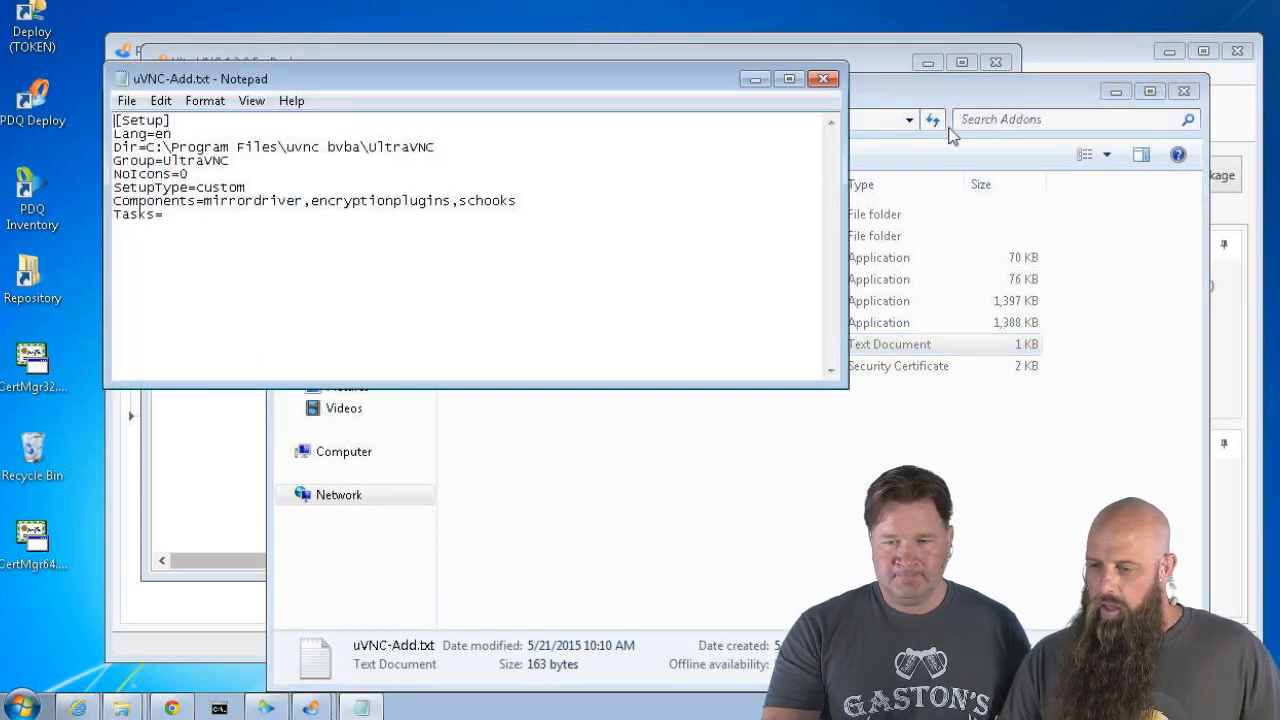
pyautogui.click(823, 79)
# Duplicate uVNC-Add.txt, rename the copy 'uVNC-Add -Win8.txt', and open it
pyautogui.rightClick(511, 342)
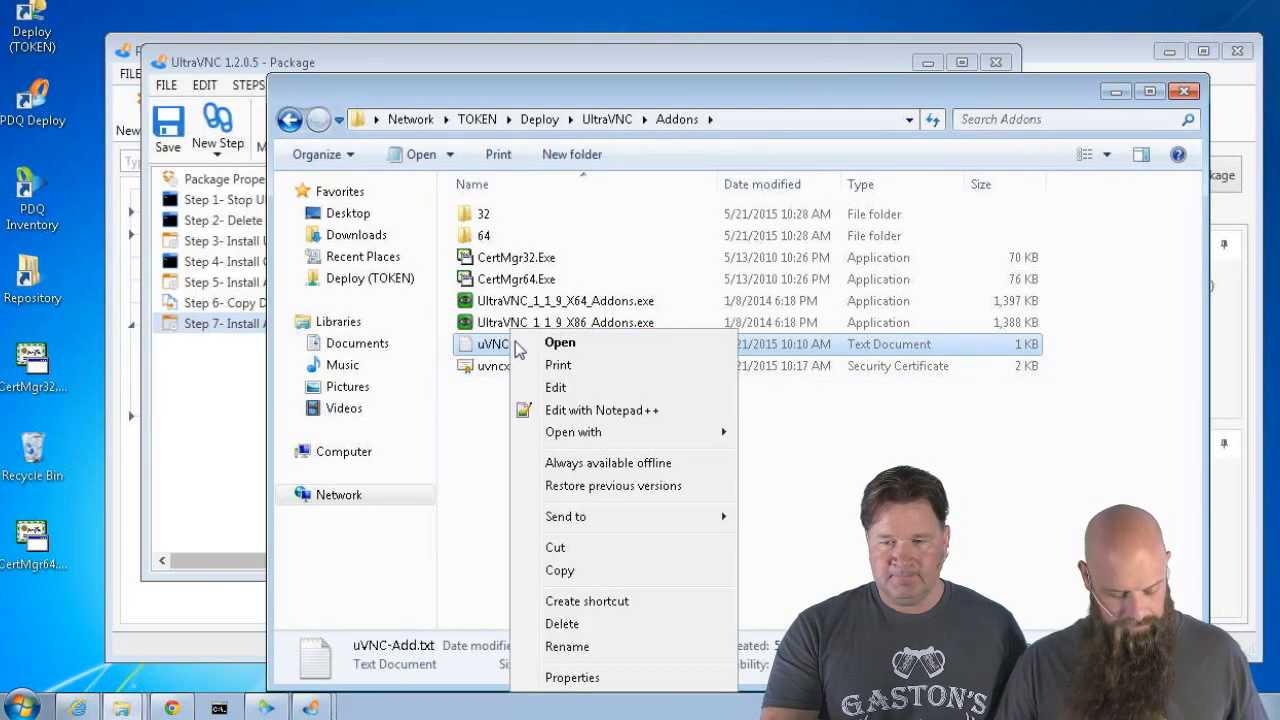
pyautogui.click(556, 560)
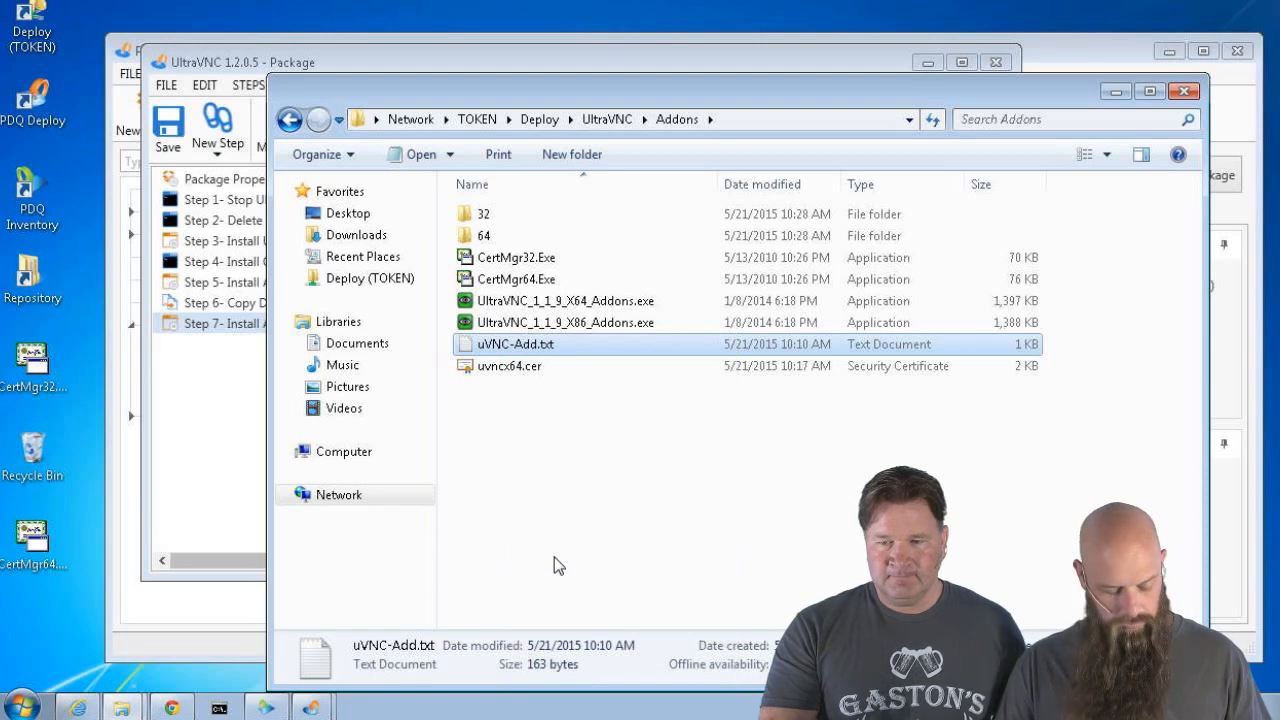
pyautogui.hotkey('ctrl', 'v')
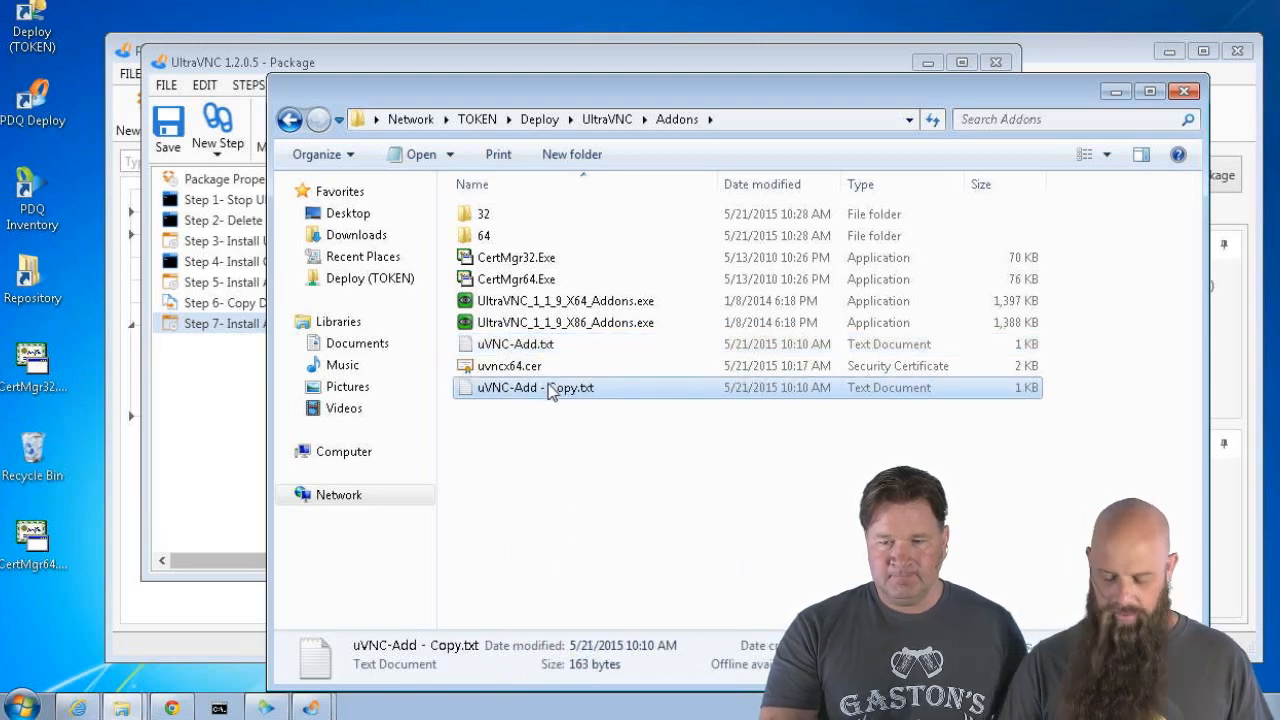
pyautogui.click(549, 390)
pyautogui.click(578, 389)
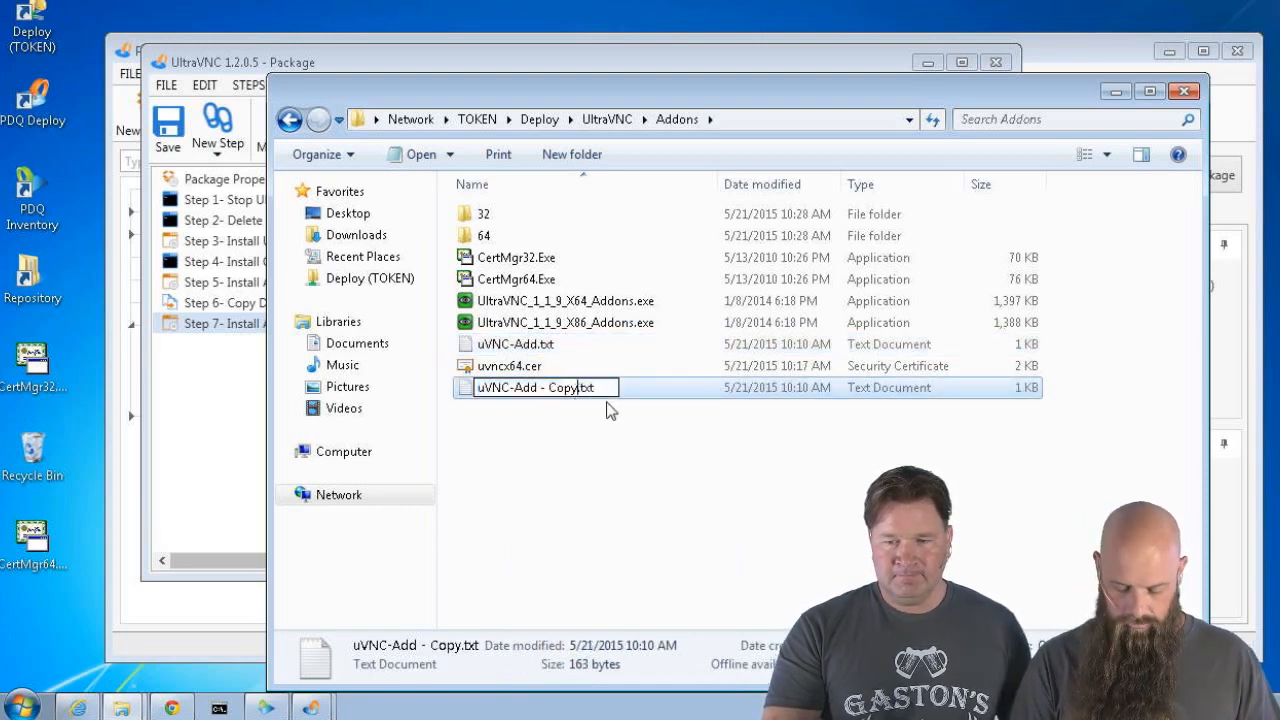
pyautogui.press('BackSpace')
pyautogui.press('BackSpace')
pyautogui.press('BackSpace')
pyautogui.press('BackSpace')
pyautogui.press('BackSpace')
pyautogui.press('BackSpace')
pyautogui.write('-Win8')
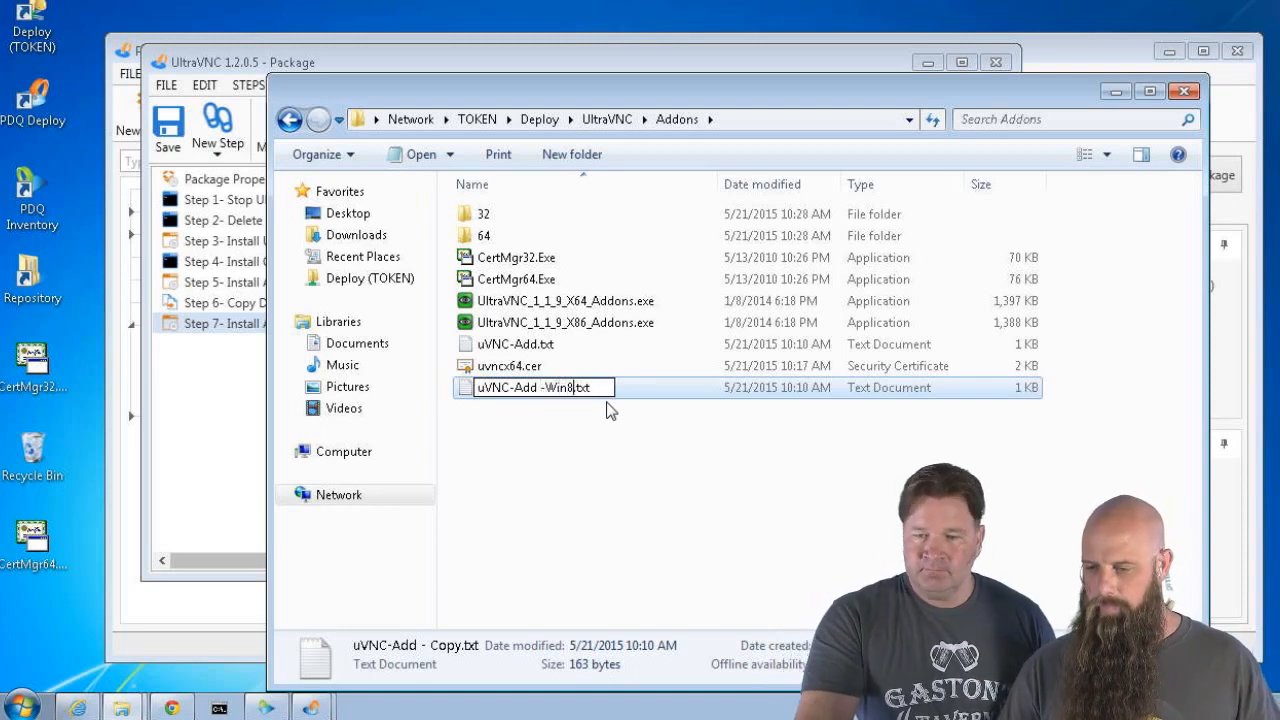
pyautogui.press('Return')
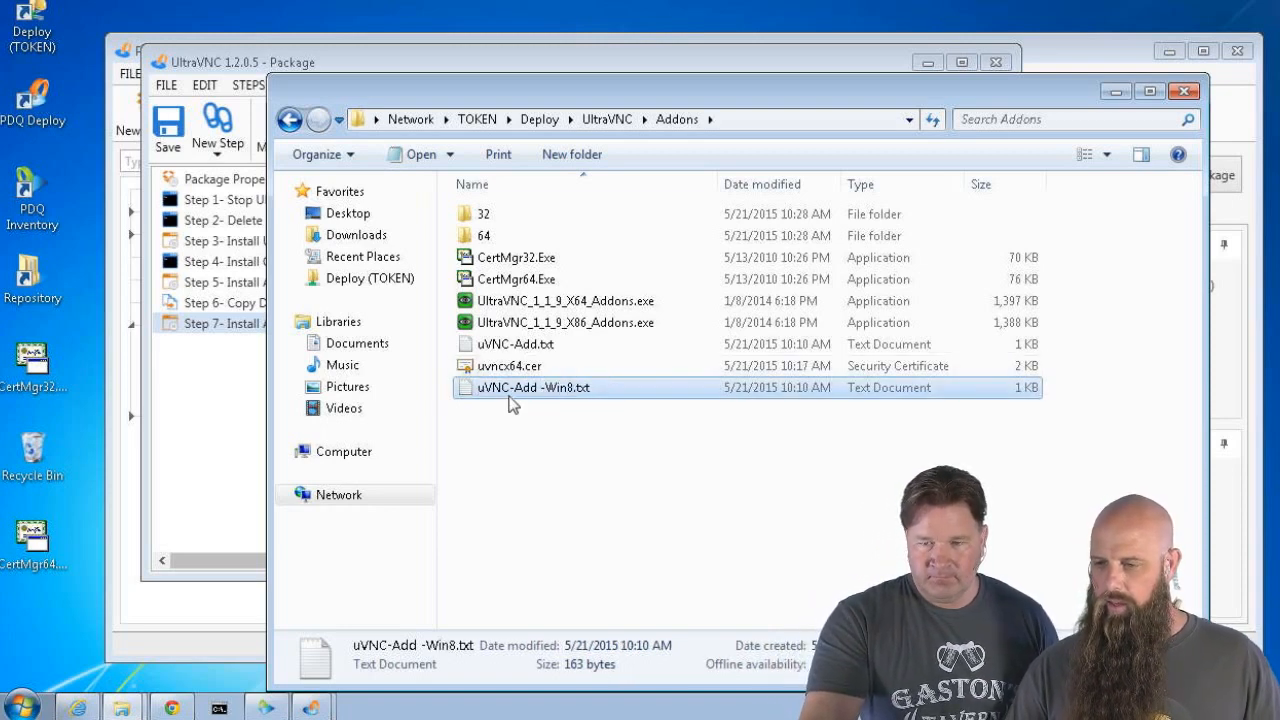
pyautogui.doubleClick(510, 394)
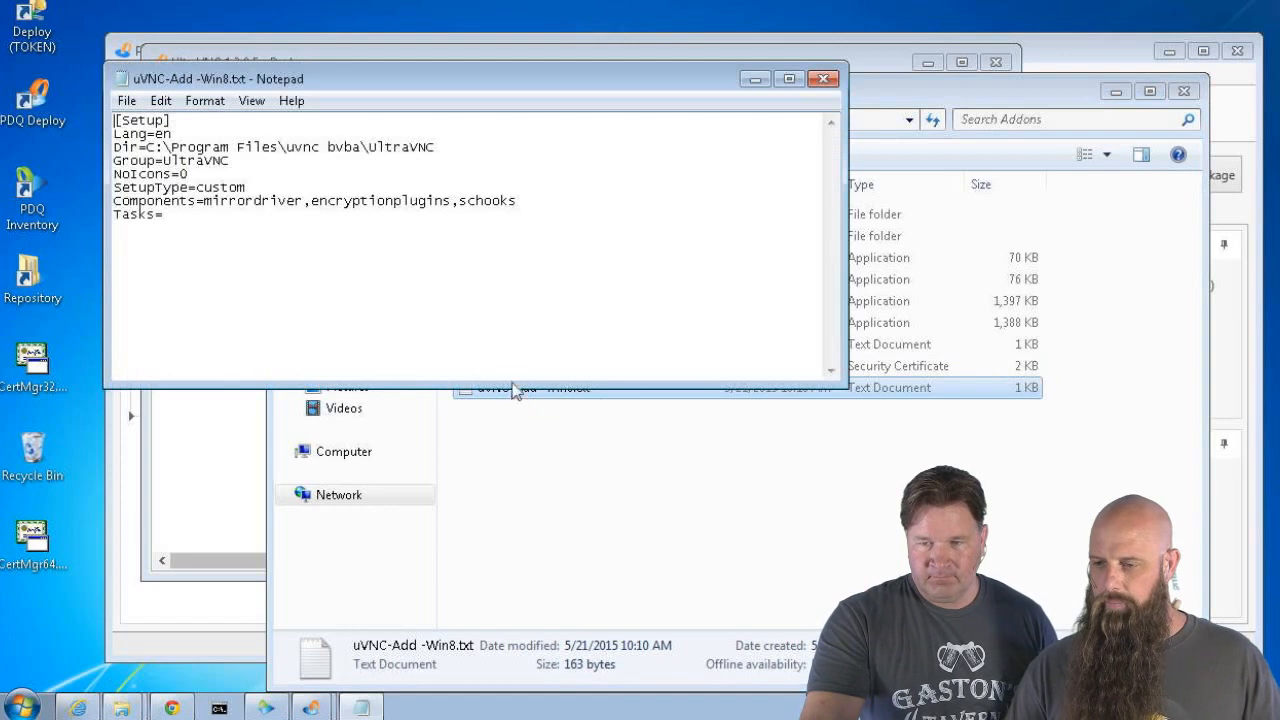
# Append ',w8hook,w8keys' to the Components line of uVNC-Add -Win8.txt, then save and close Notepad
pyautogui.click(563, 239)
pyautogui.click(551, 205)
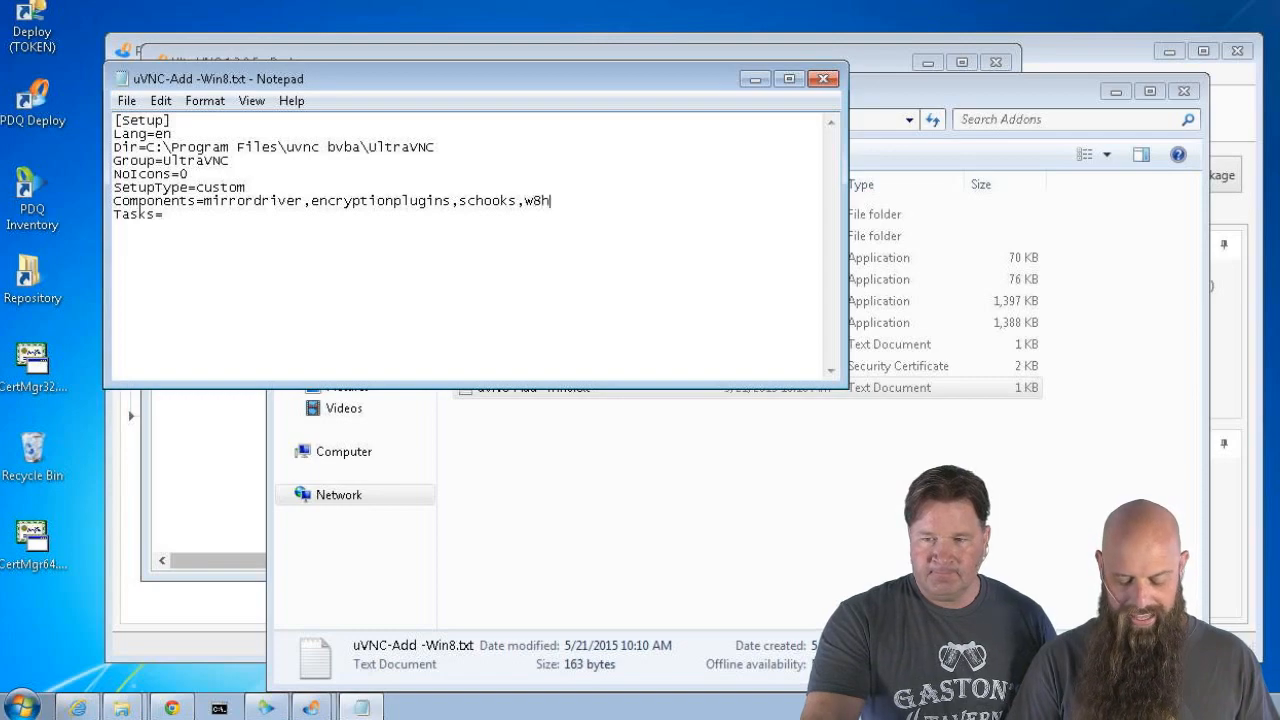
pyautogui.write(',w8hook,w8')
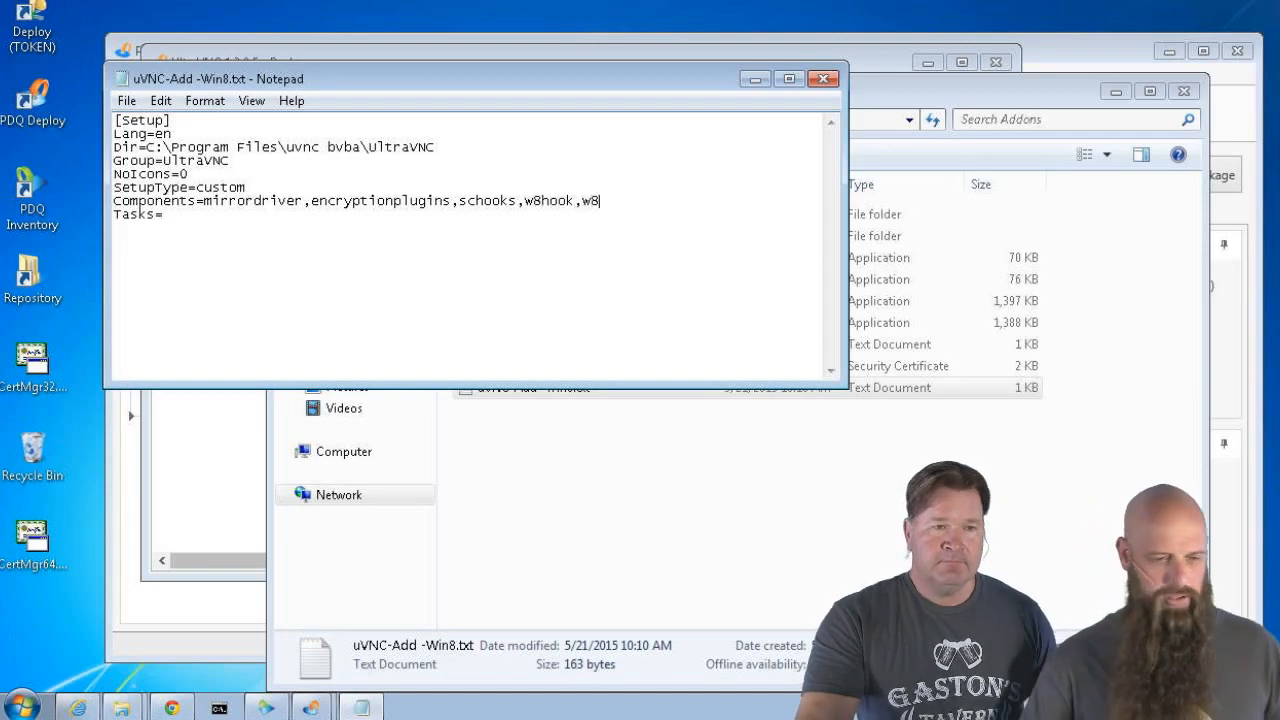
pyautogui.write('keys')
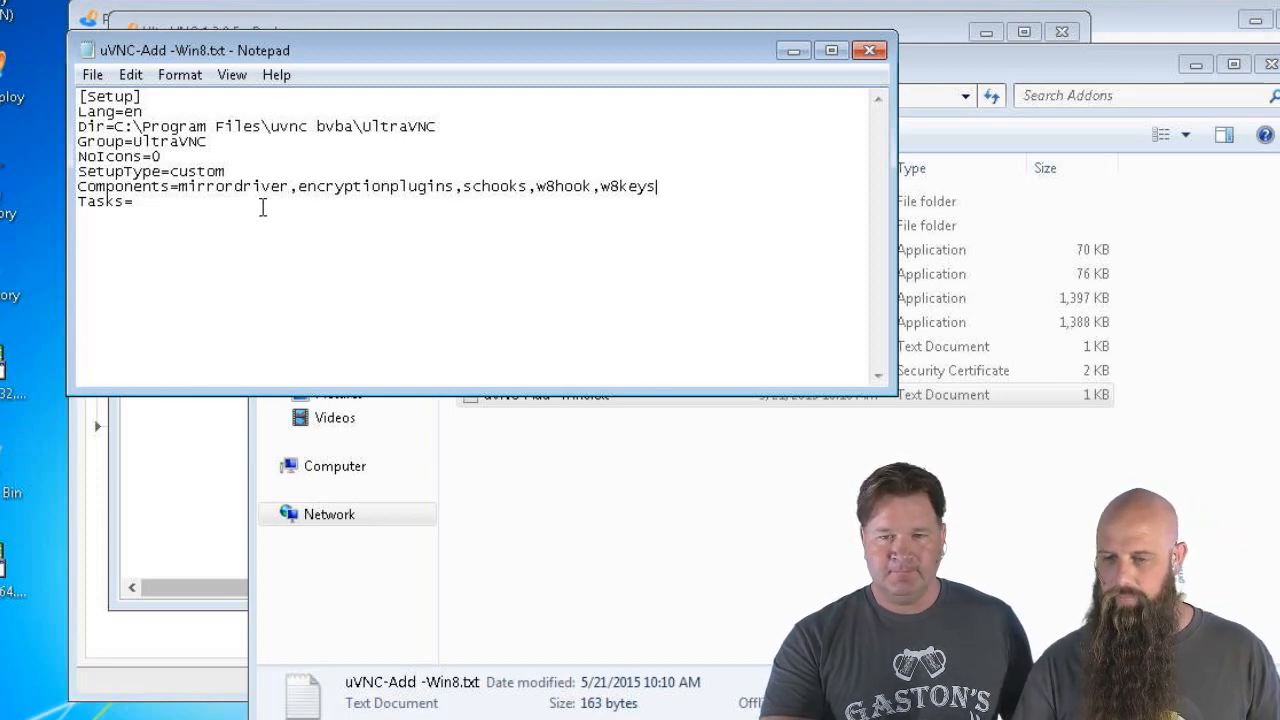
pyautogui.click(92, 74)
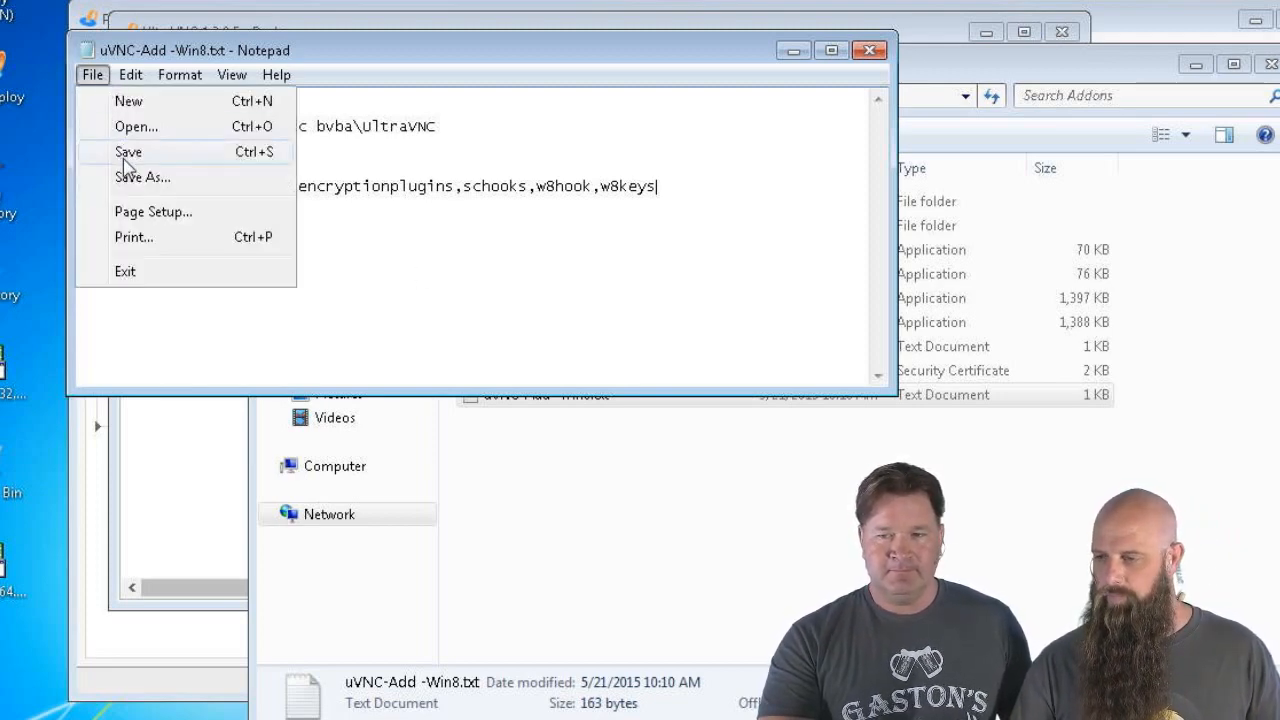
pyautogui.click(157, 152)
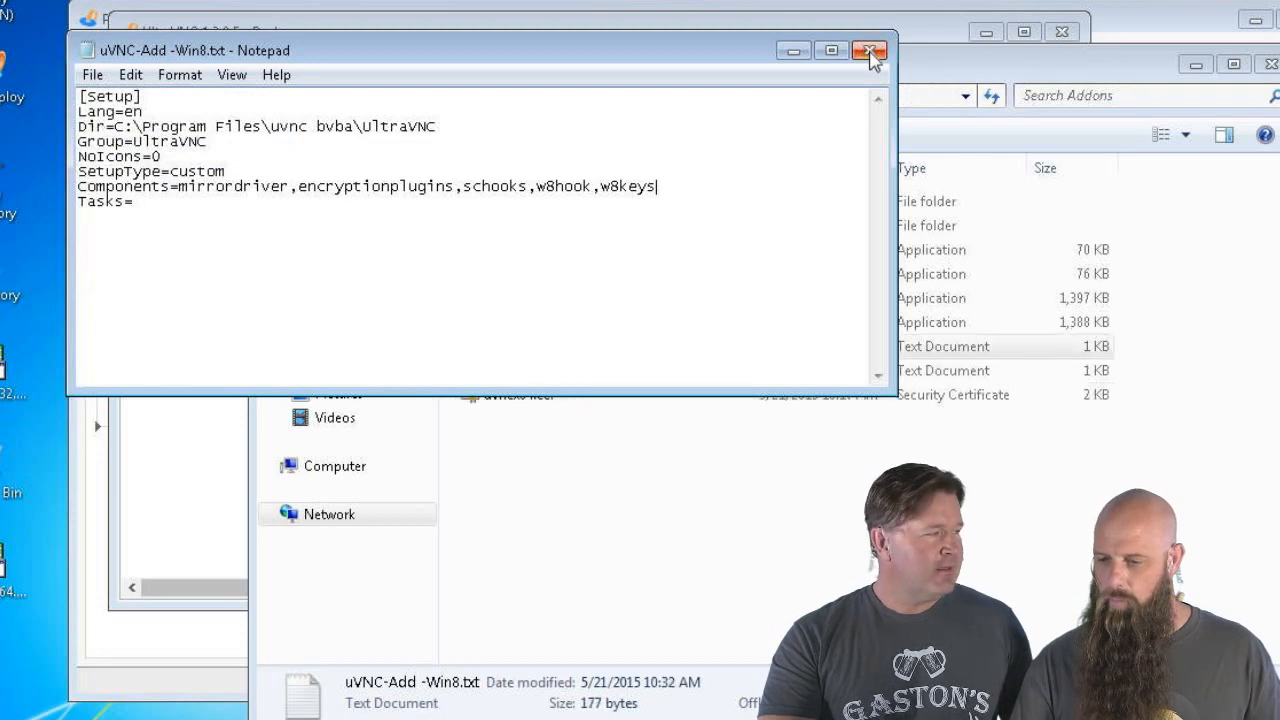
pyautogui.click(869, 50)
# Insert '-Win8' before '.txt' in Step 7's Parameters so it loads uVNC-Add-Win8.txt, and save the package
pyautogui.click(208, 448)
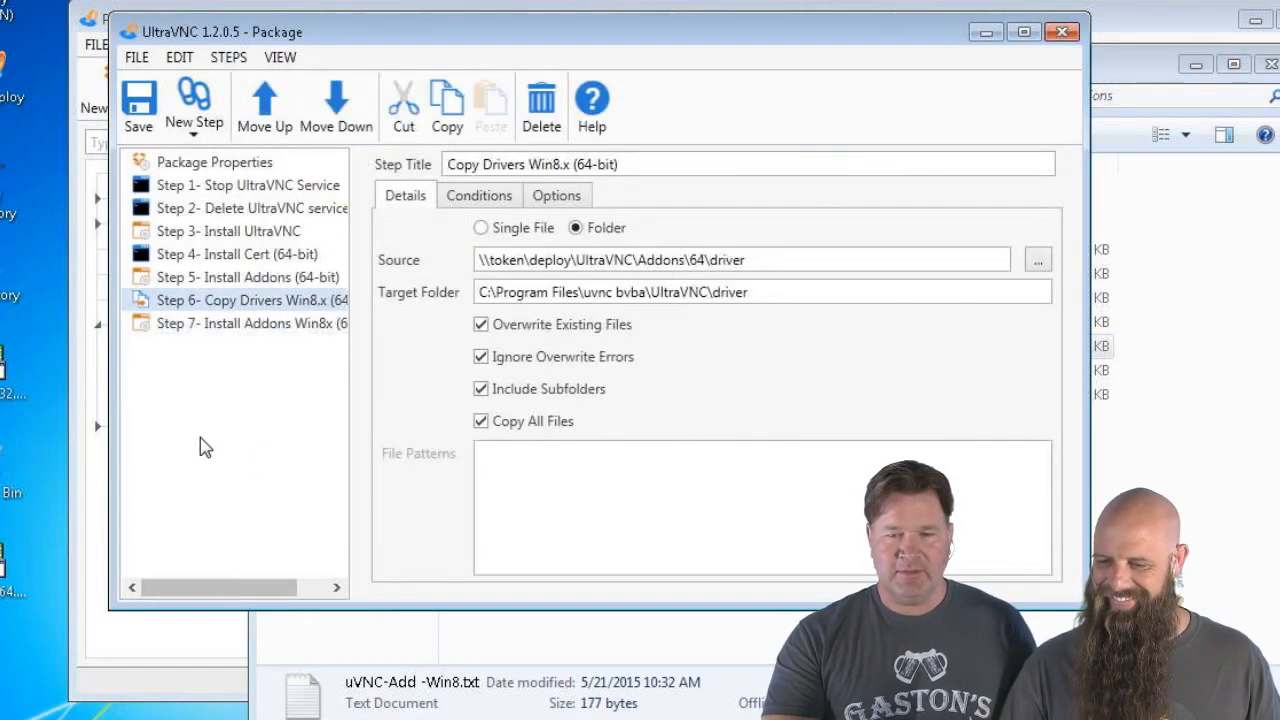
pyautogui.click(212, 325)
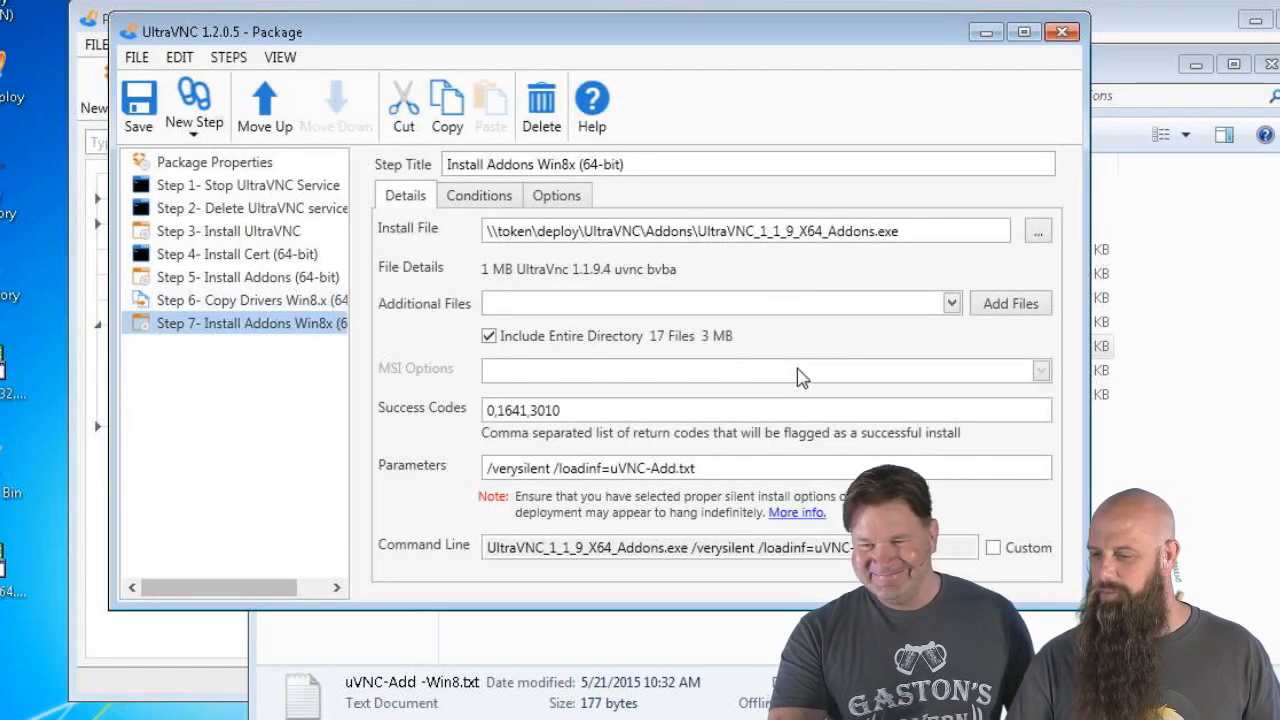
pyautogui.click(703, 468)
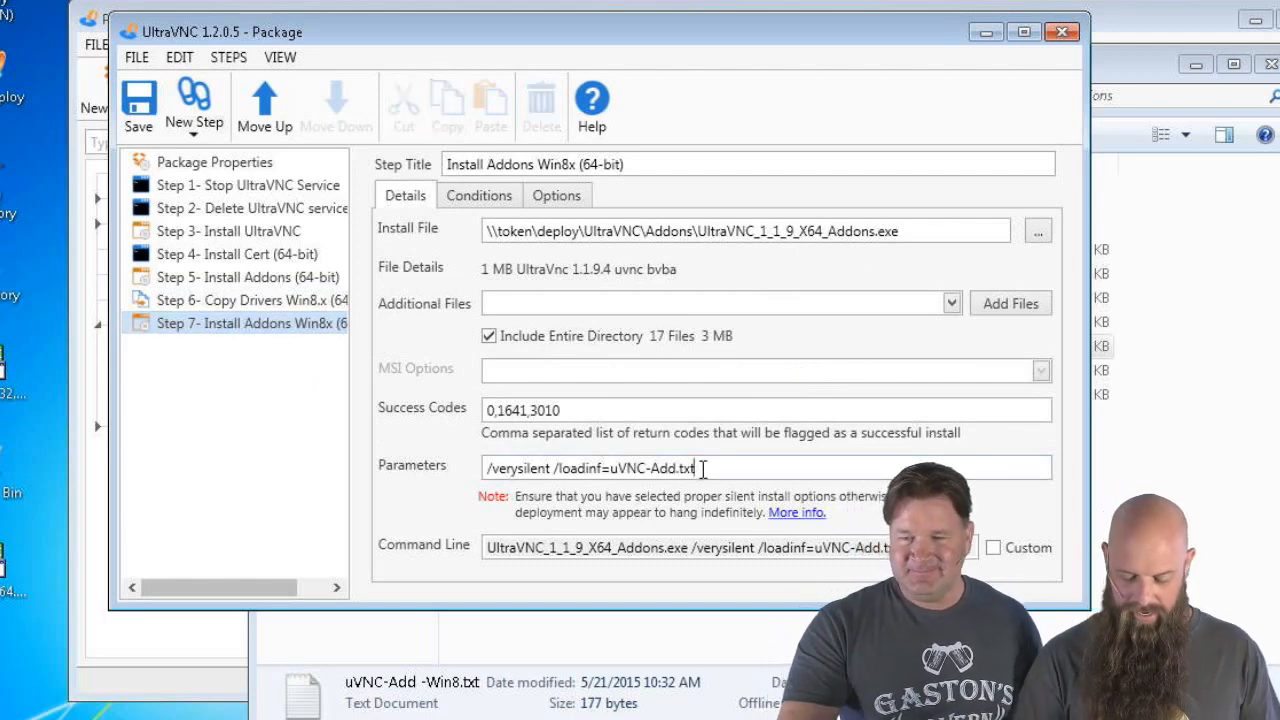
pyautogui.click(679, 468)
pyautogui.write('-W')
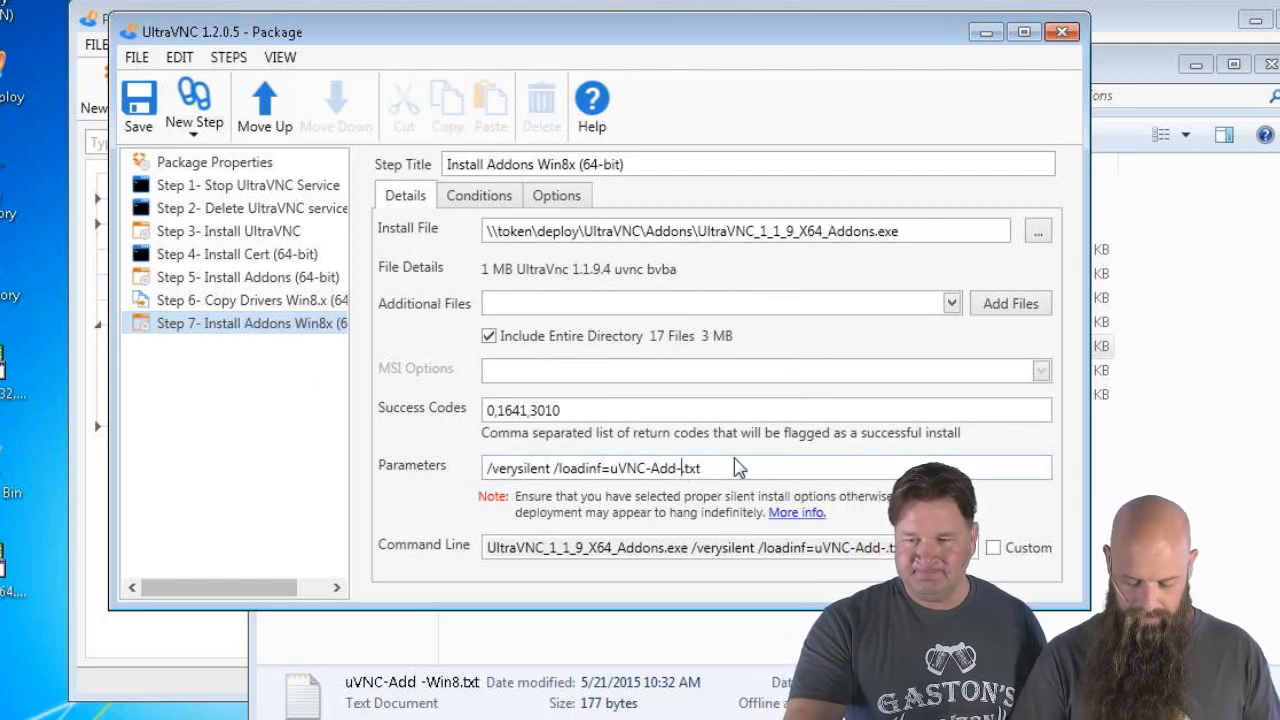
pyautogui.write('in8')
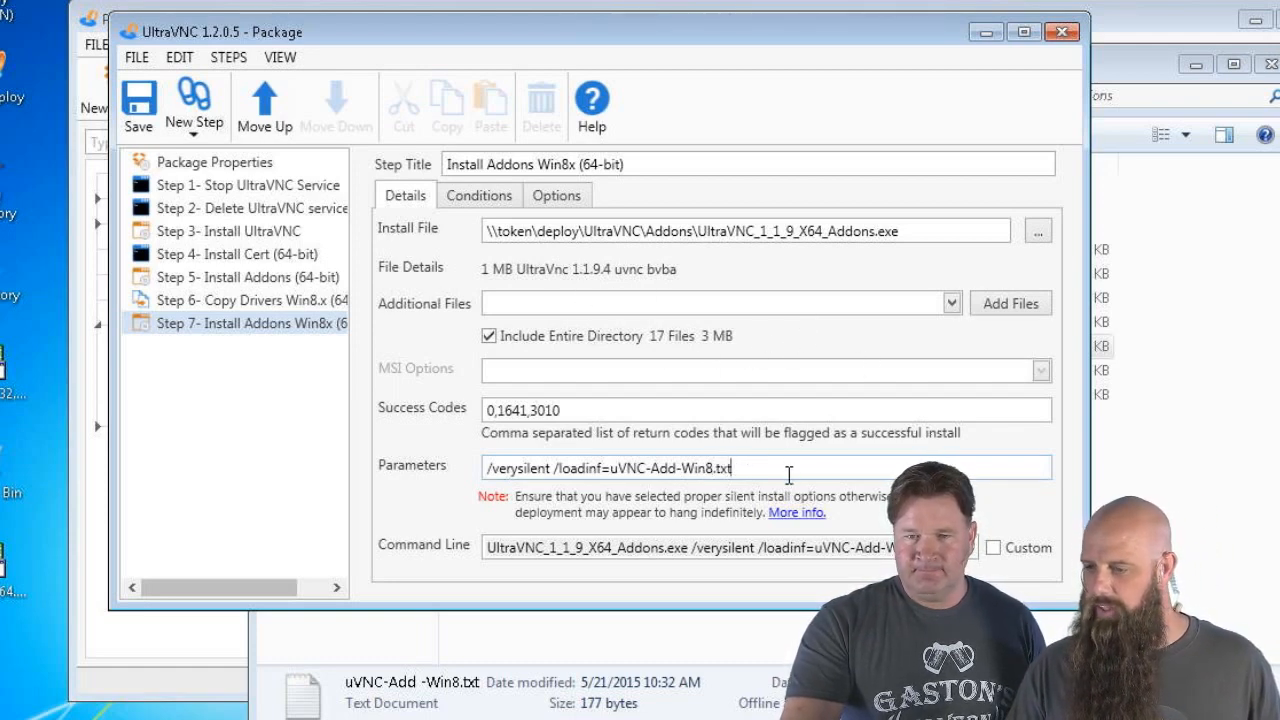
pyautogui.click(139, 104)
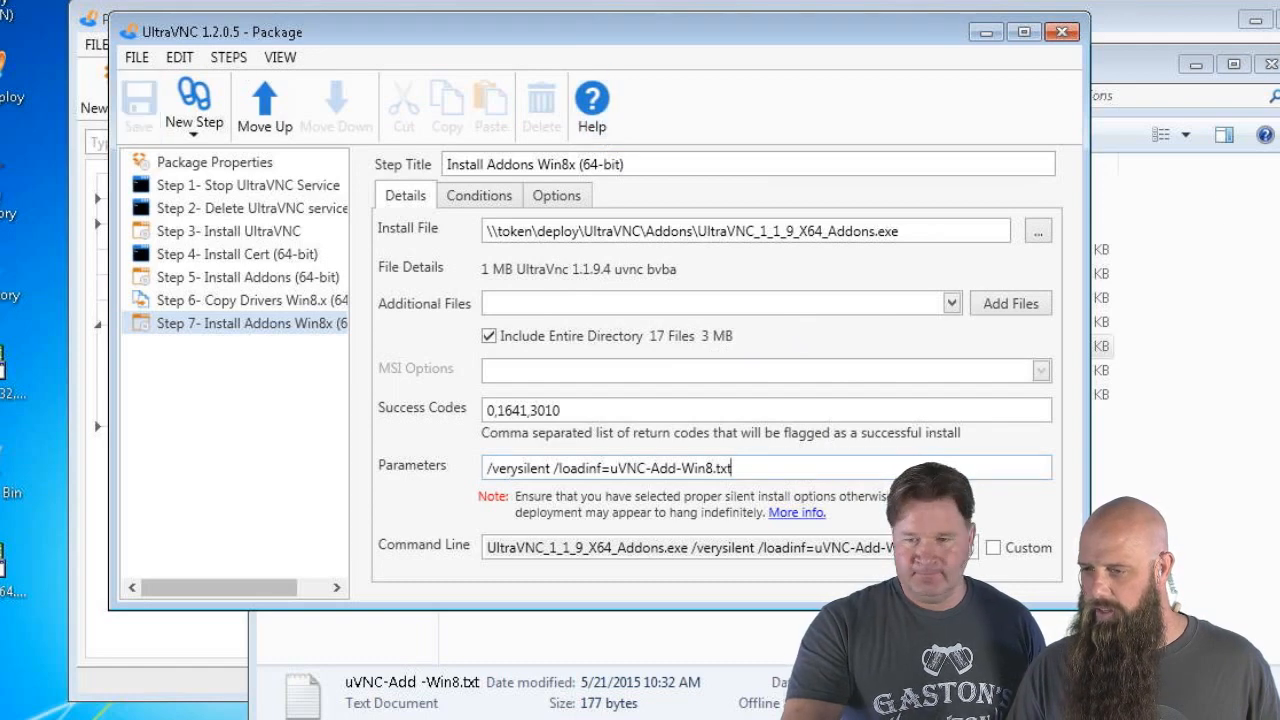
pyautogui.click(1218, 192)
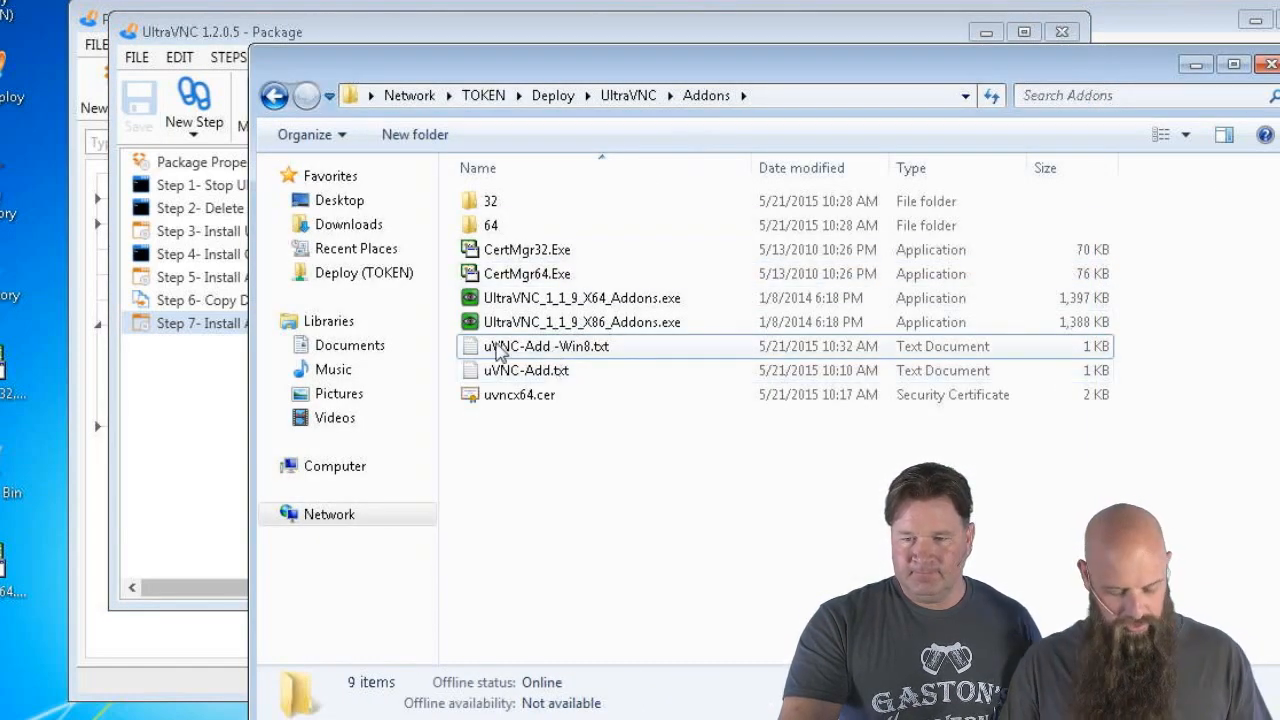
# Copy the text file's name from Explorer into Step 7's loadinf parameter, remove the extra space, and save
pyautogui.click(535, 355)
pyautogui.click(543, 354)
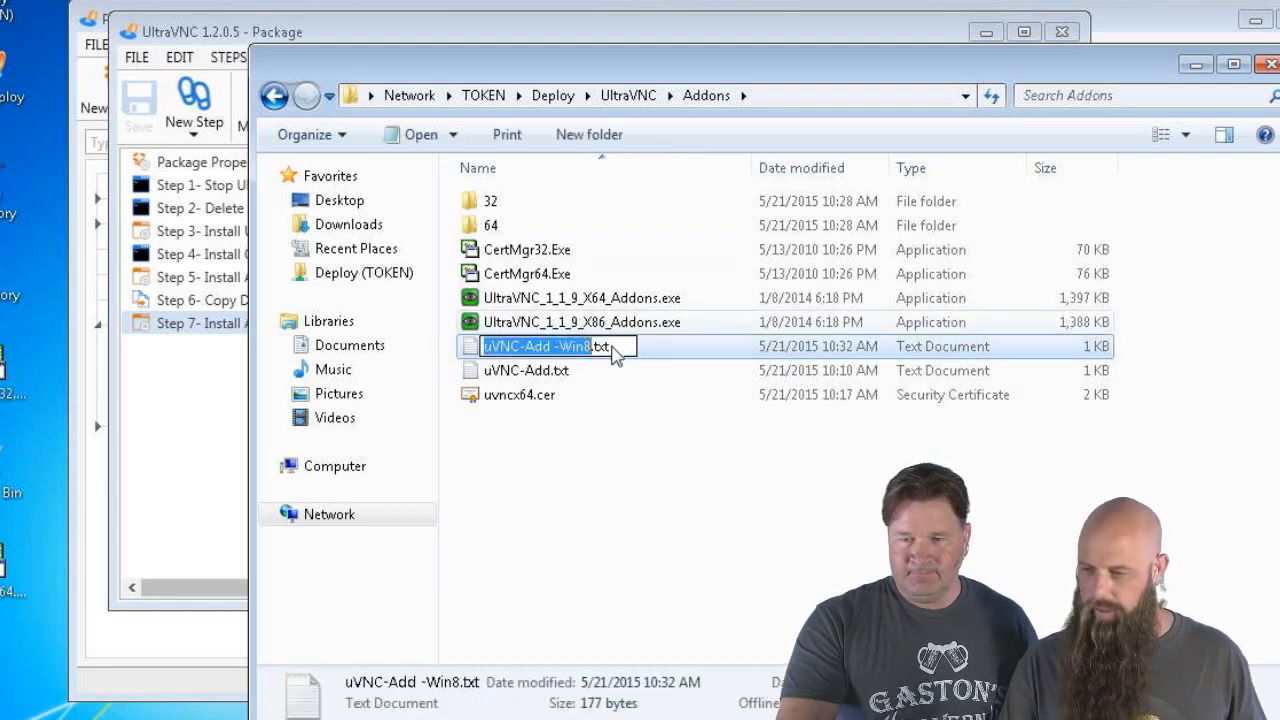
pyautogui.hotkey('shift', 'End')
pyautogui.hotkey('ctrl', 'c')
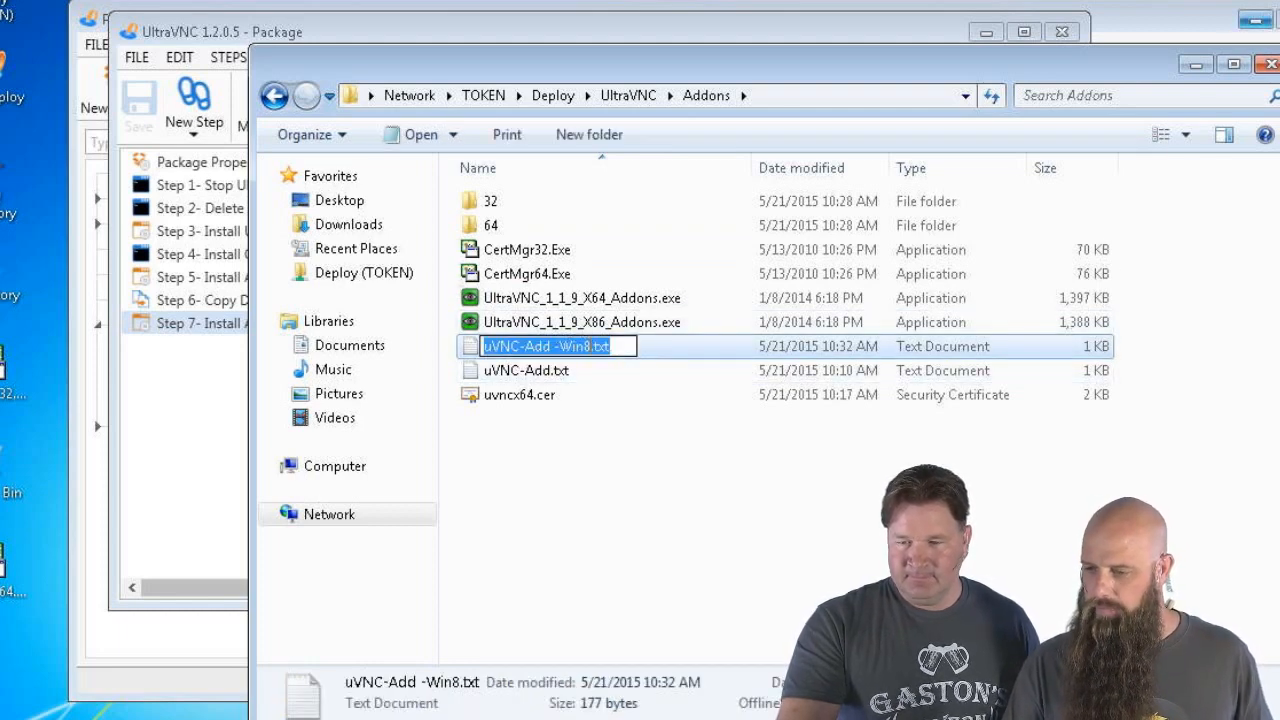
pyautogui.click(1270, 64)
pyautogui.moveTo(760, 474); pyautogui.dragTo(610, 470)
pyautogui.hotkey('ctrl', 'v')
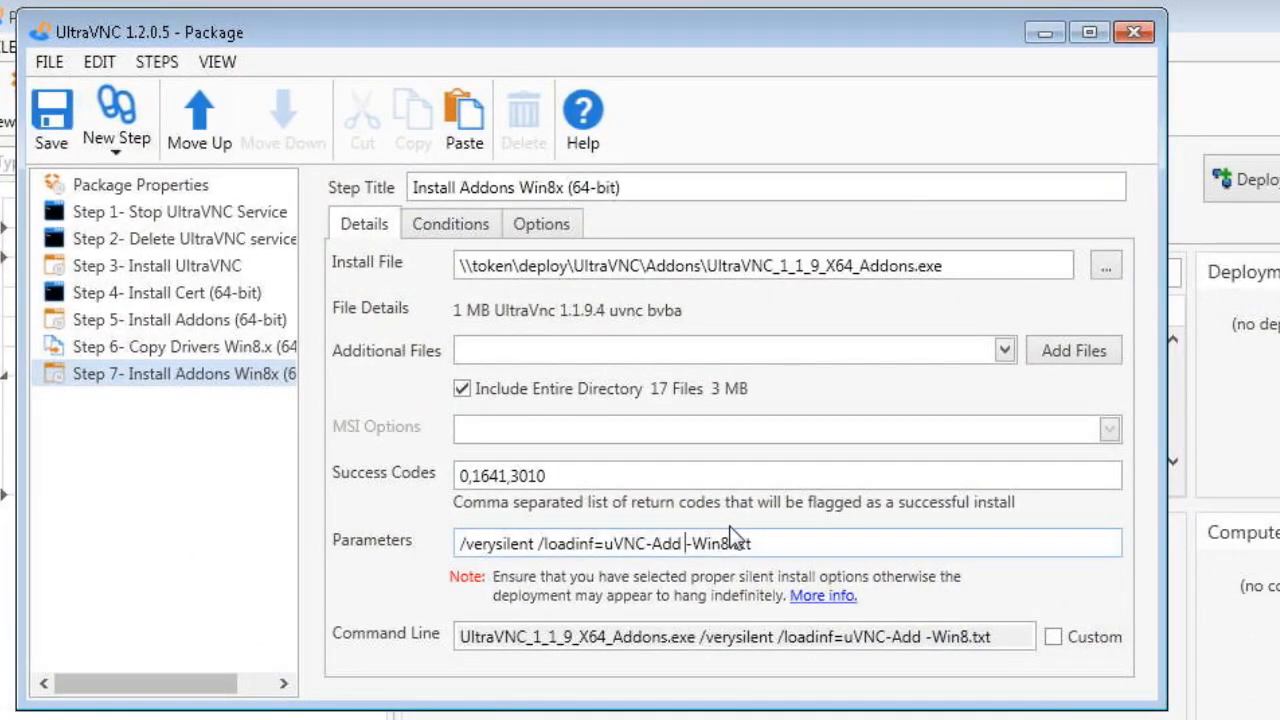
pyautogui.press('BackSpace')
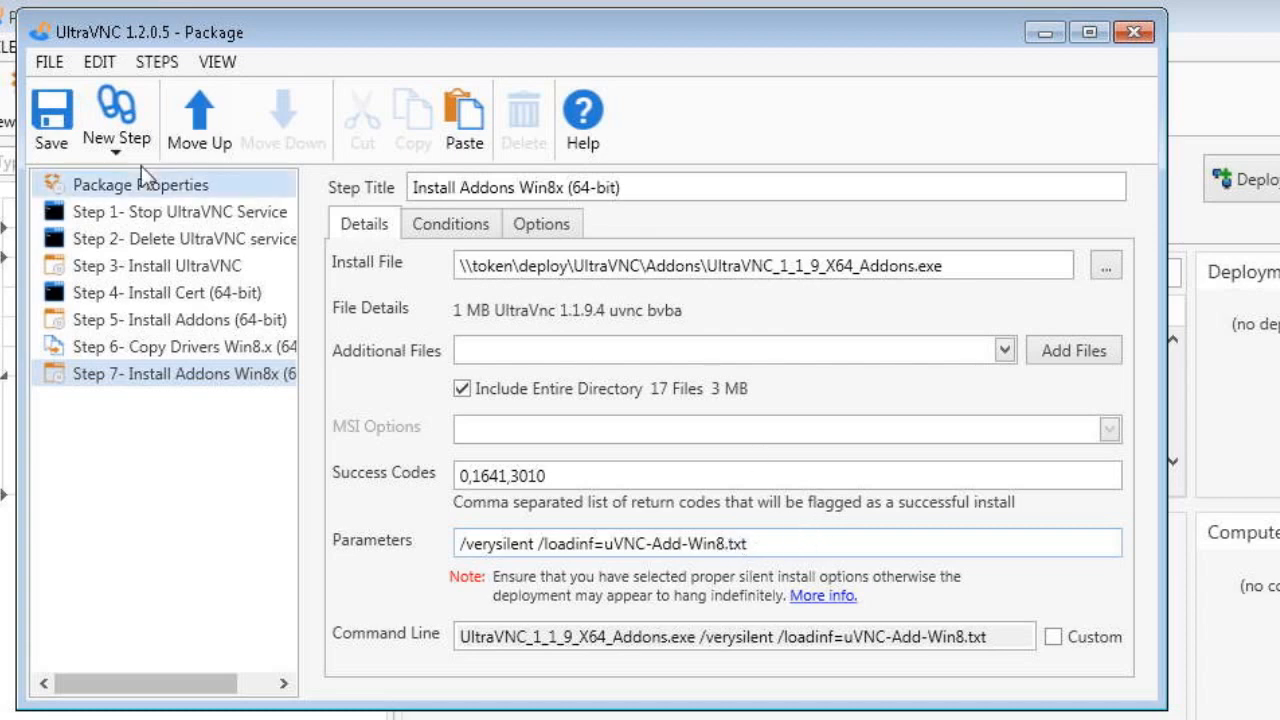
pyautogui.click(52, 115)
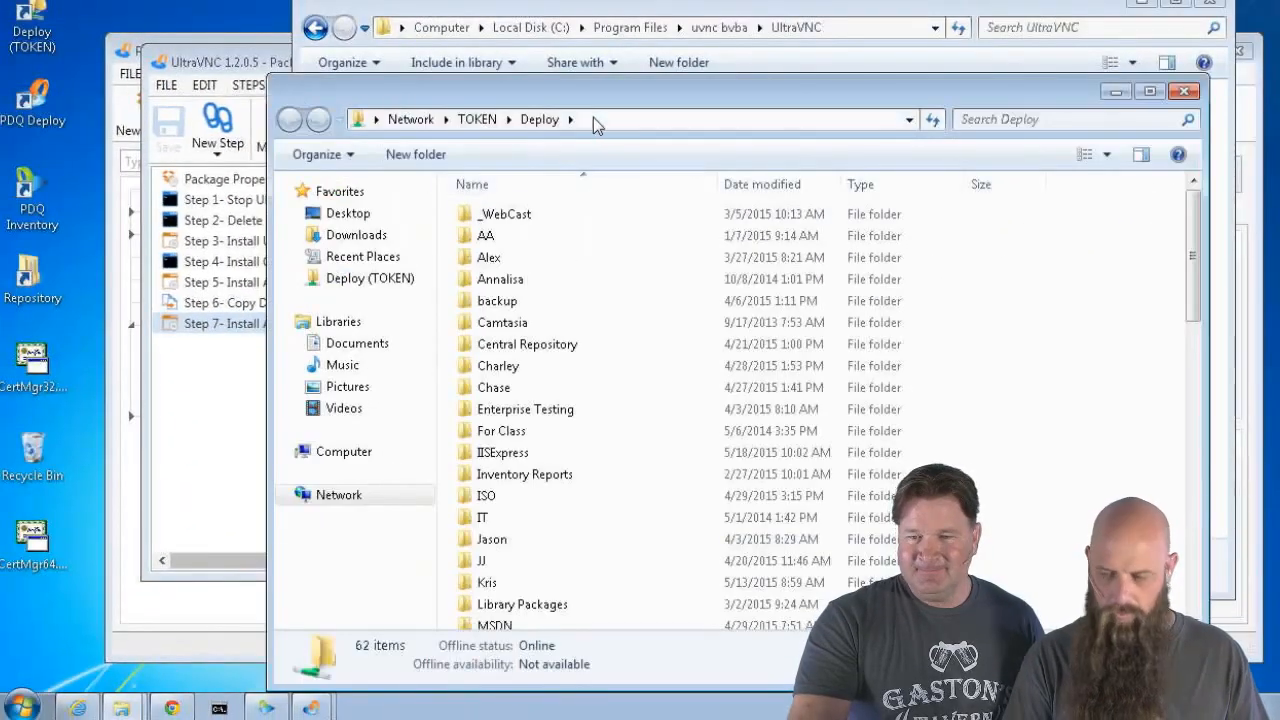
# In the Deploy share's UltraVNC\Addons folder, rename uVNC-Add -Win8.txt to uVNC-Add-Win8.txt
pyautogui.click(466, 257)
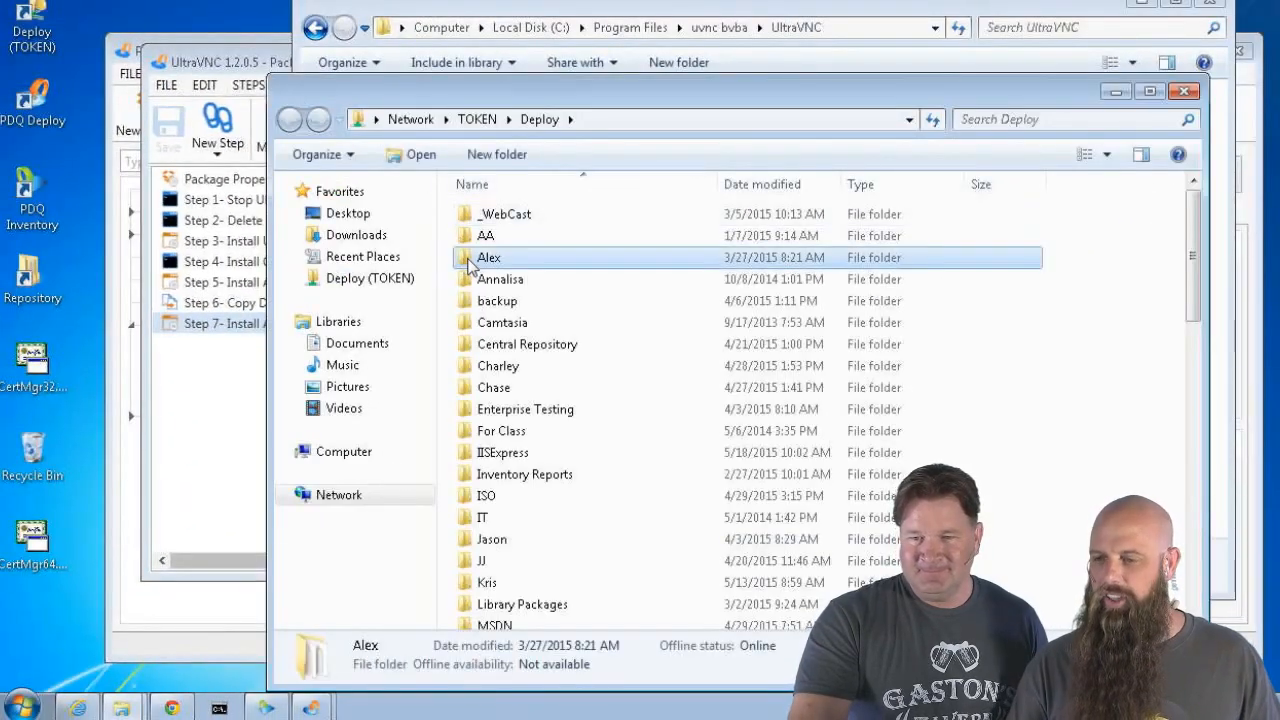
pyautogui.press('u')
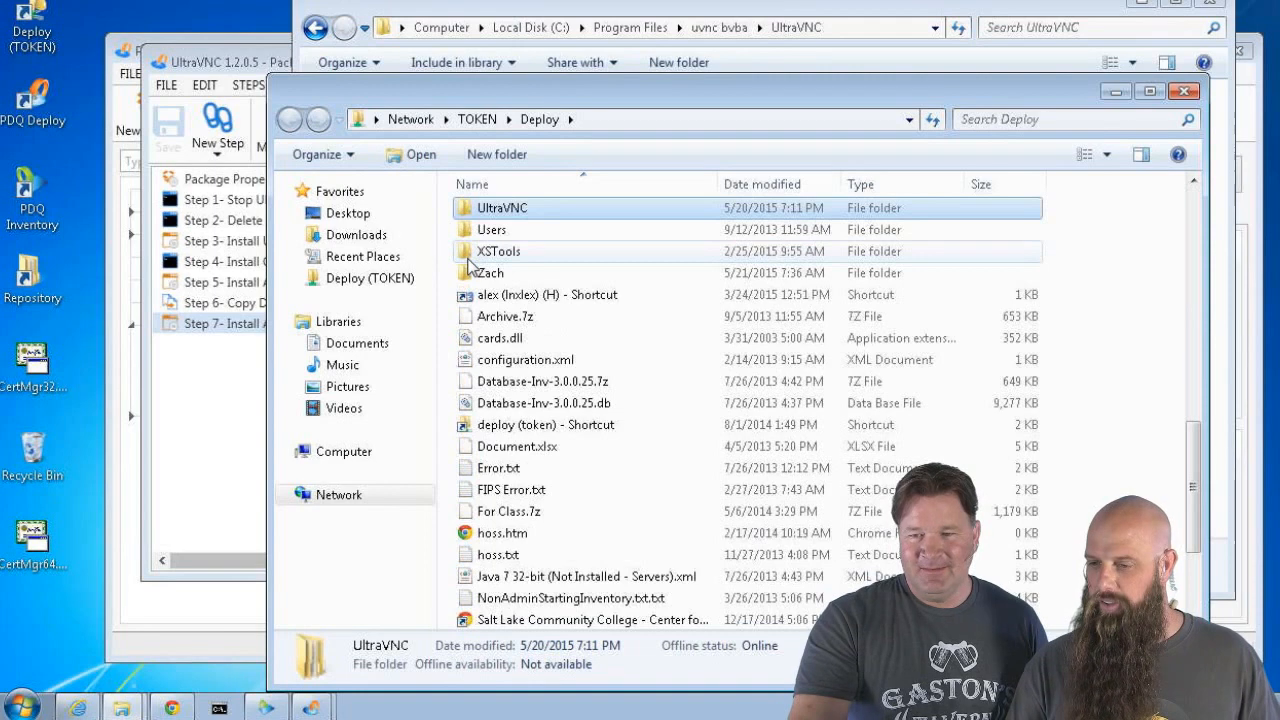
pyautogui.doubleClick(492, 210)
pyautogui.doubleClick(488, 240)
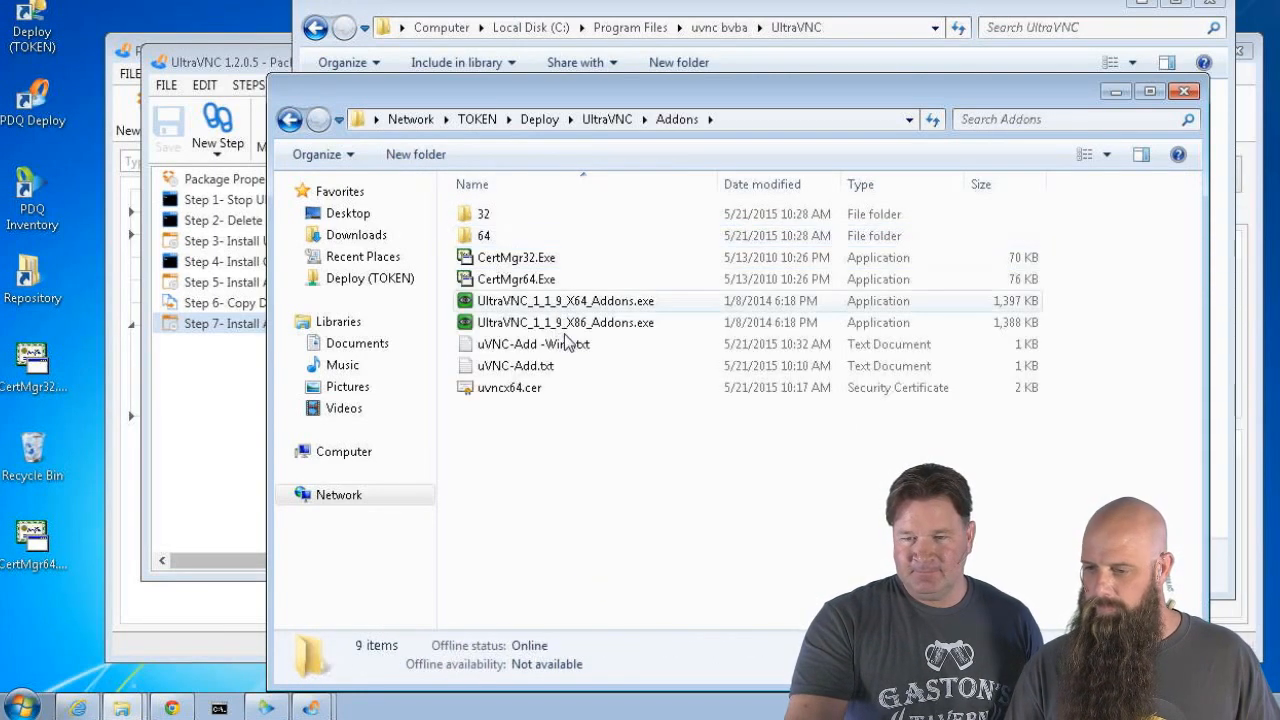
pyautogui.click(552, 362)
pyautogui.click(546, 345)
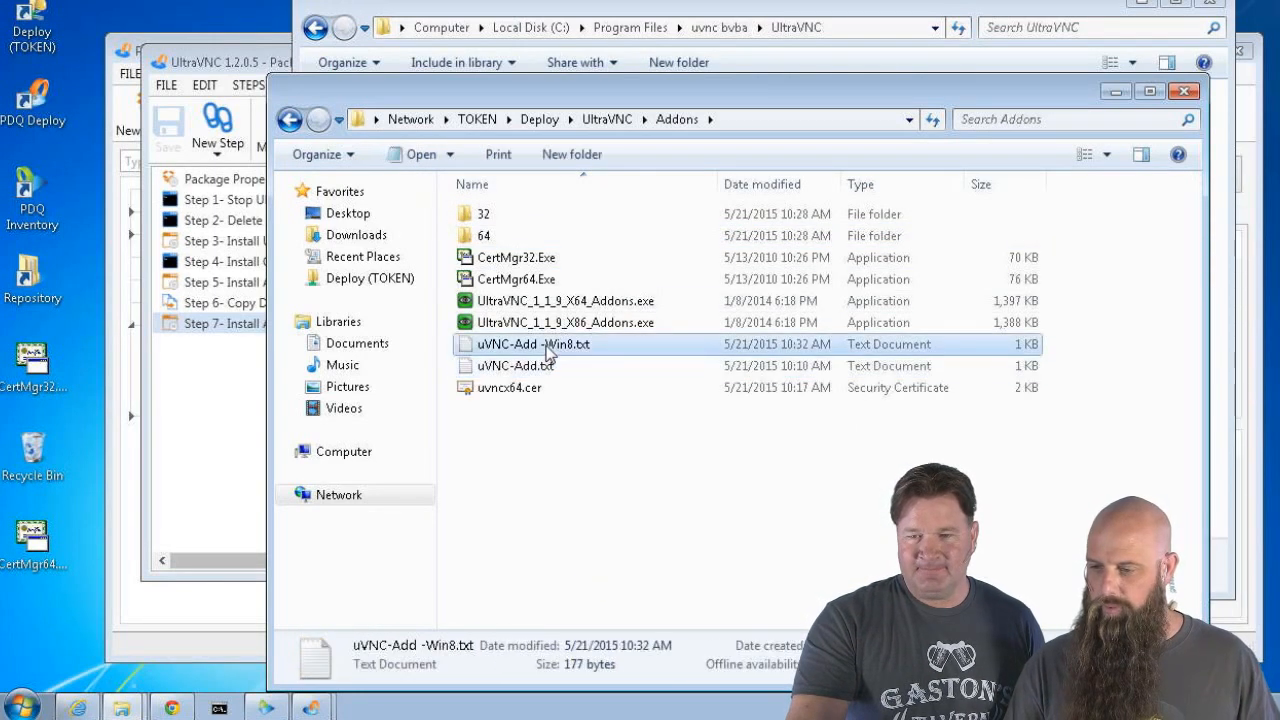
pyautogui.click(546, 345)
pyautogui.click(543, 343)
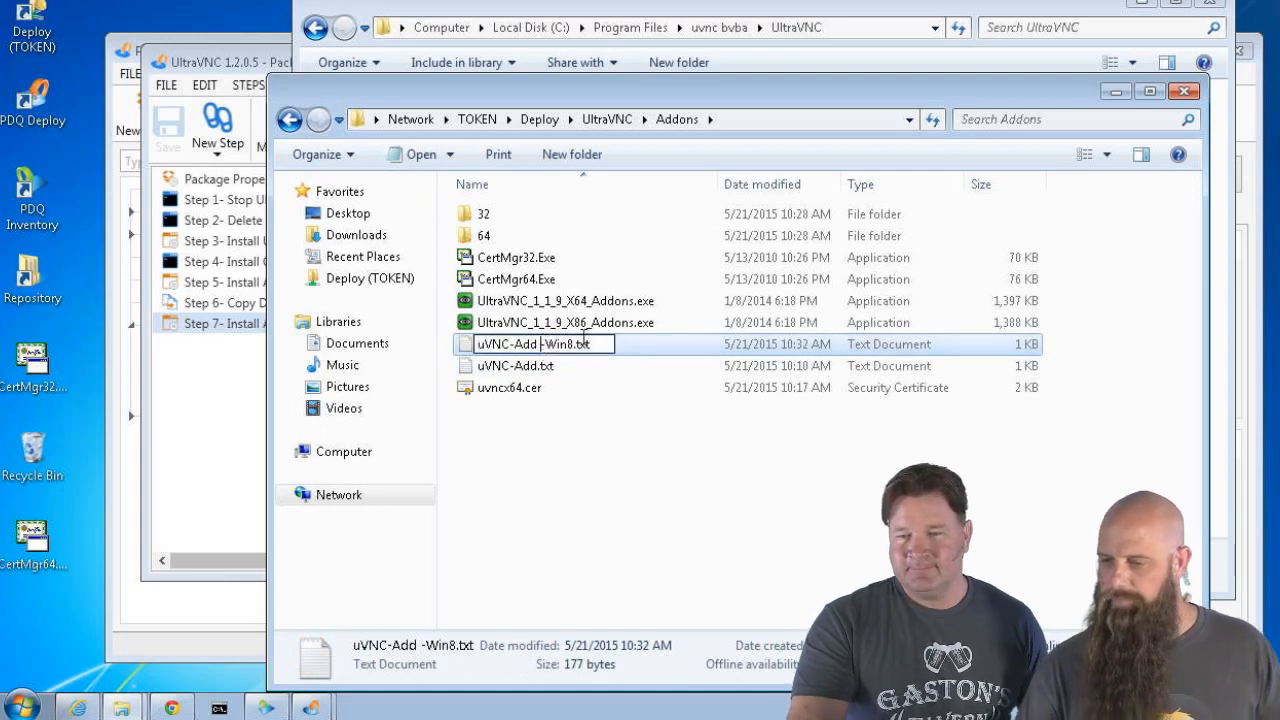
pyautogui.press('BackSpace')
pyautogui.press('Return')
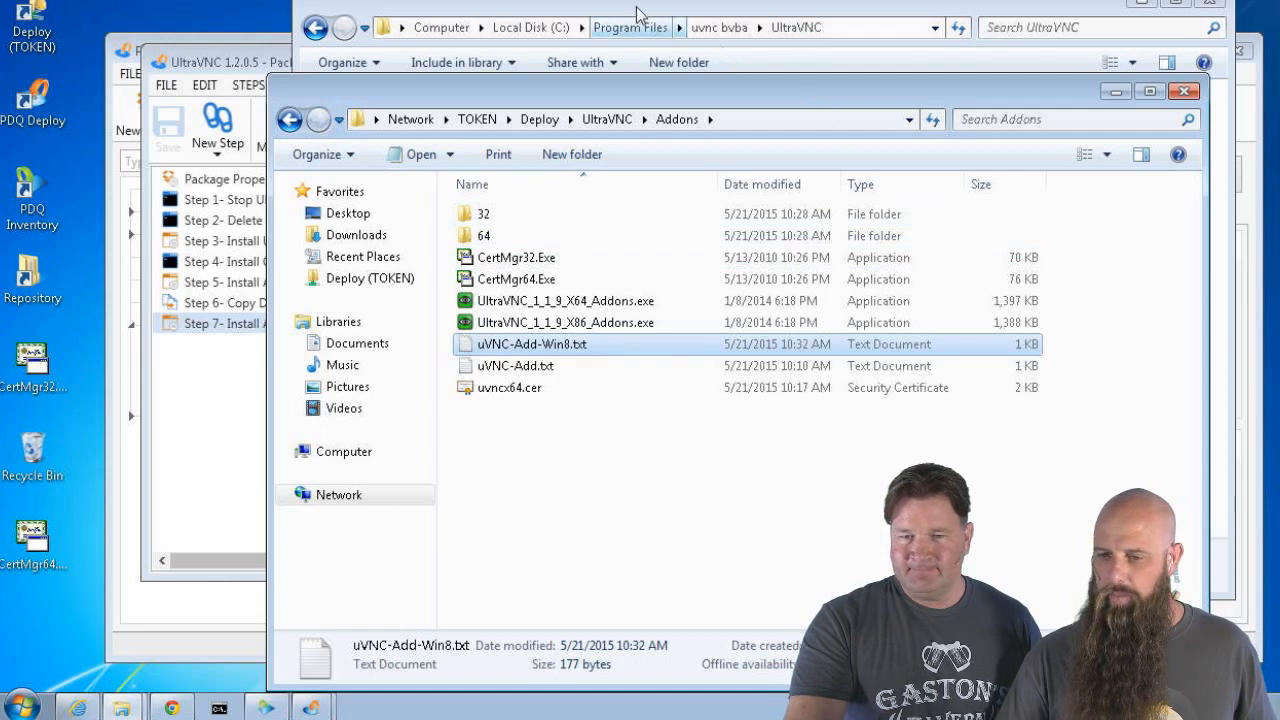
pyautogui.click(246, 68)
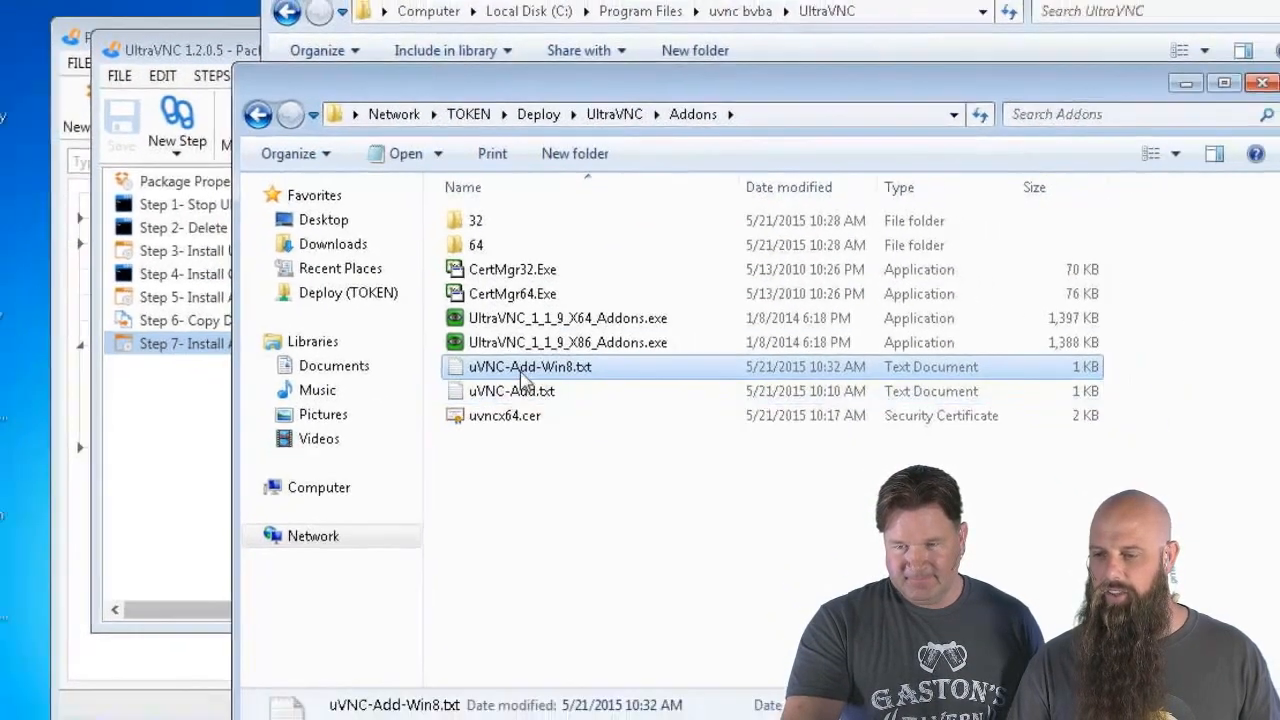
# Change w8hook to w8hooks in uVNC-Add-Win8.txt's Components line, then save and close Notepad
pyautogui.doubleClick(524, 348)
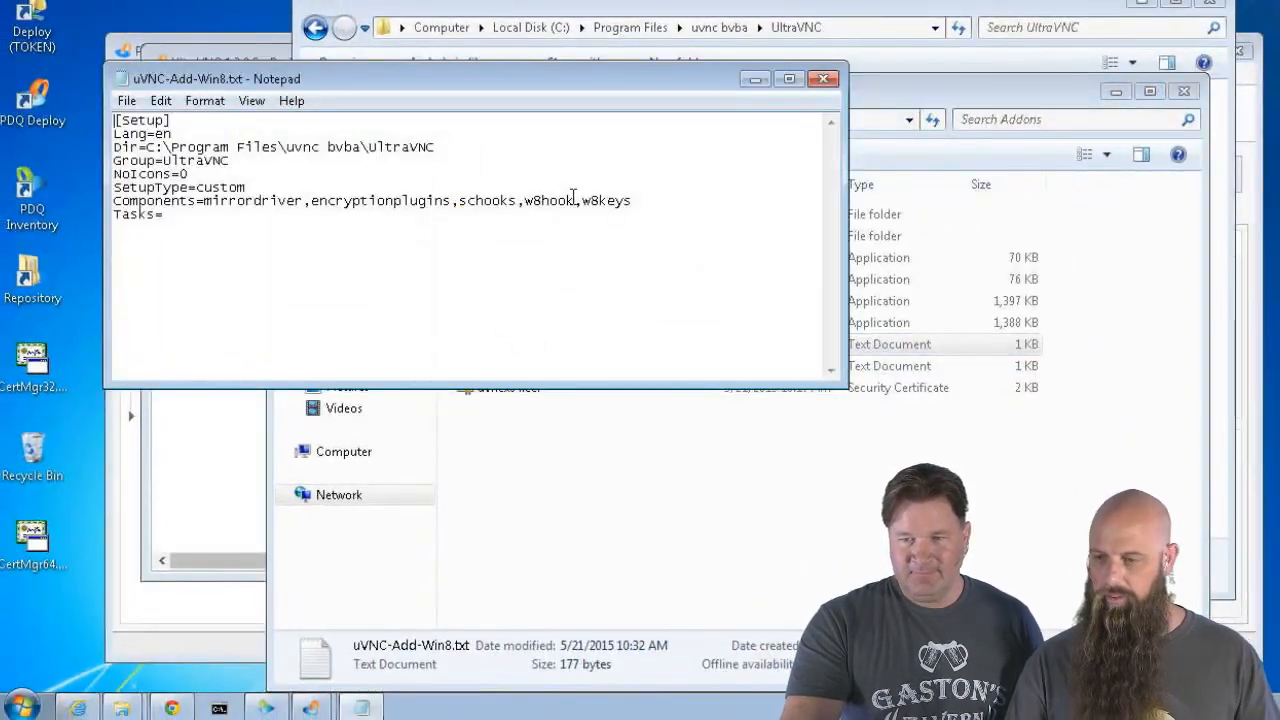
pyautogui.write('s')
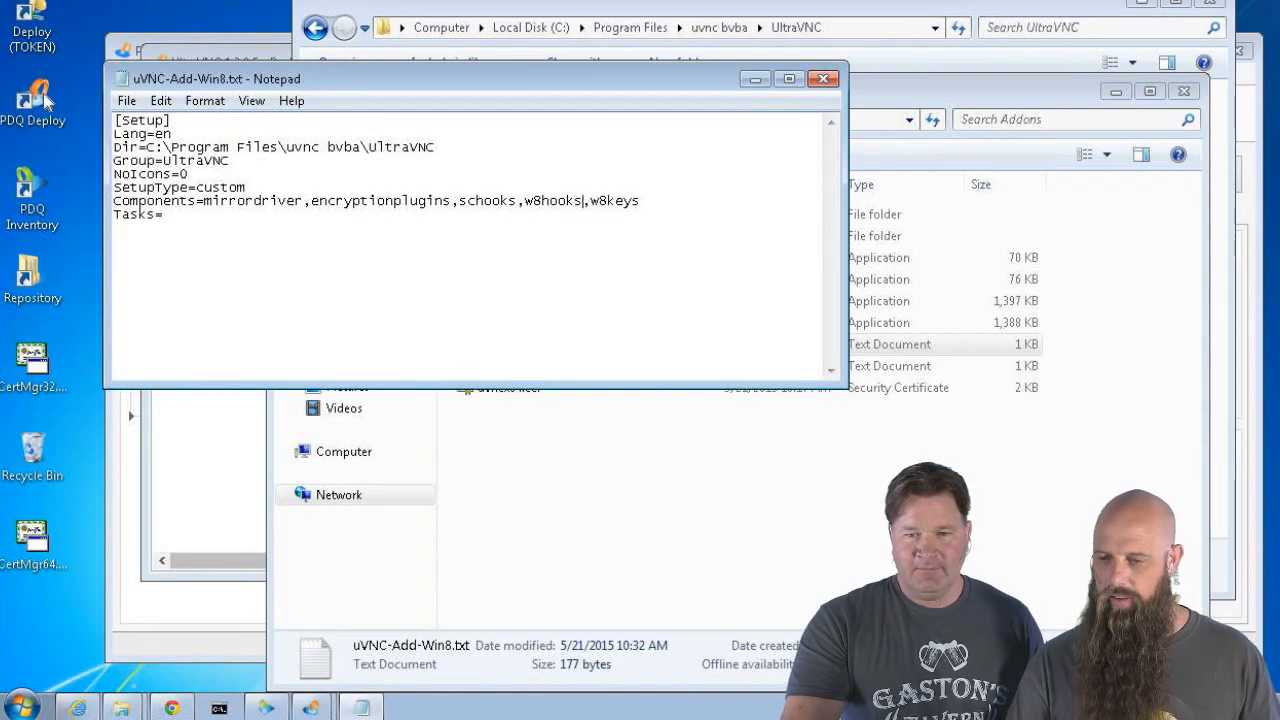
pyautogui.click(127, 100)
pyautogui.click(170, 170)
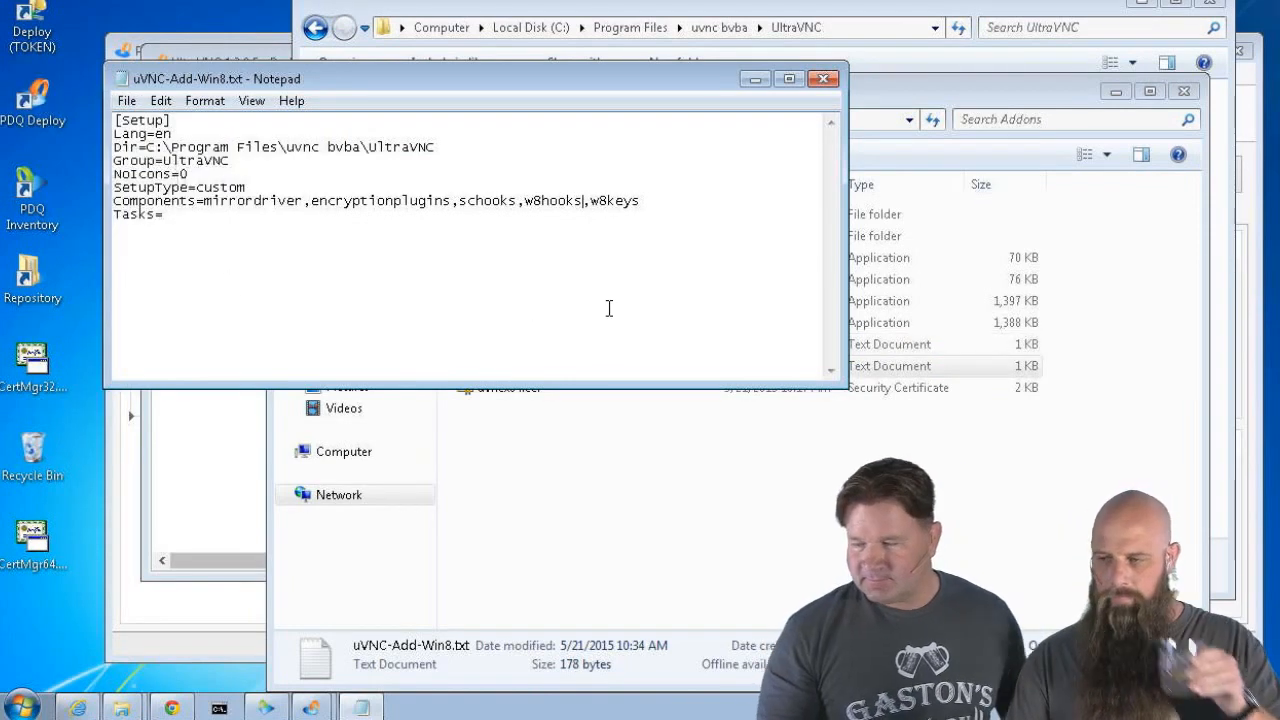
pyautogui.click(823, 79)
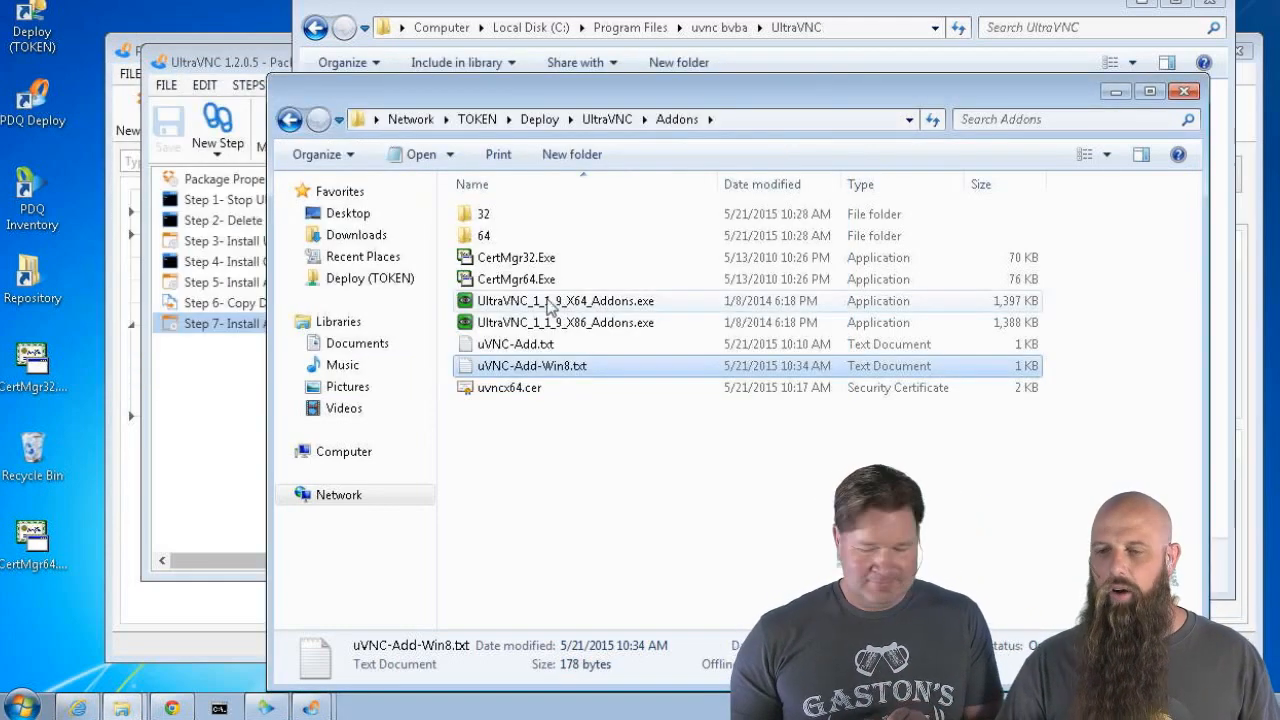
# Add a blank Command step as Step 8 and review Step 7's conditions and options
pyautogui.click(252, 66)
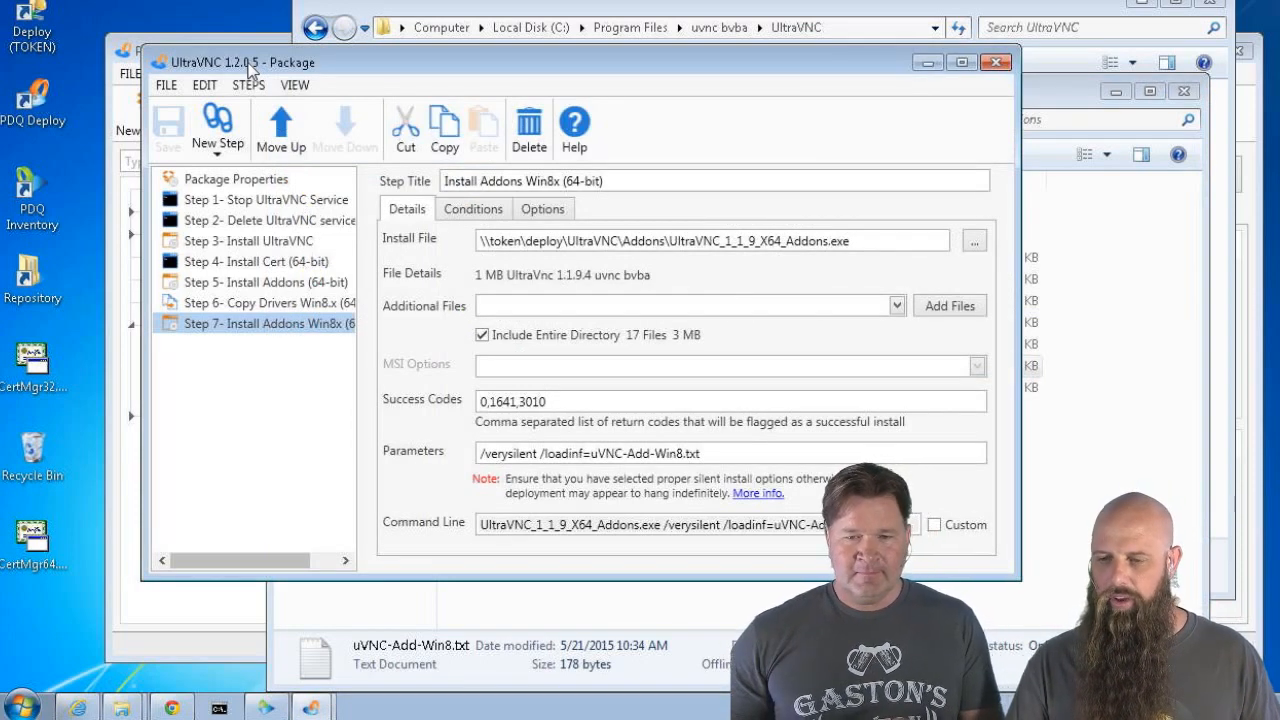
pyautogui.click(216, 135)
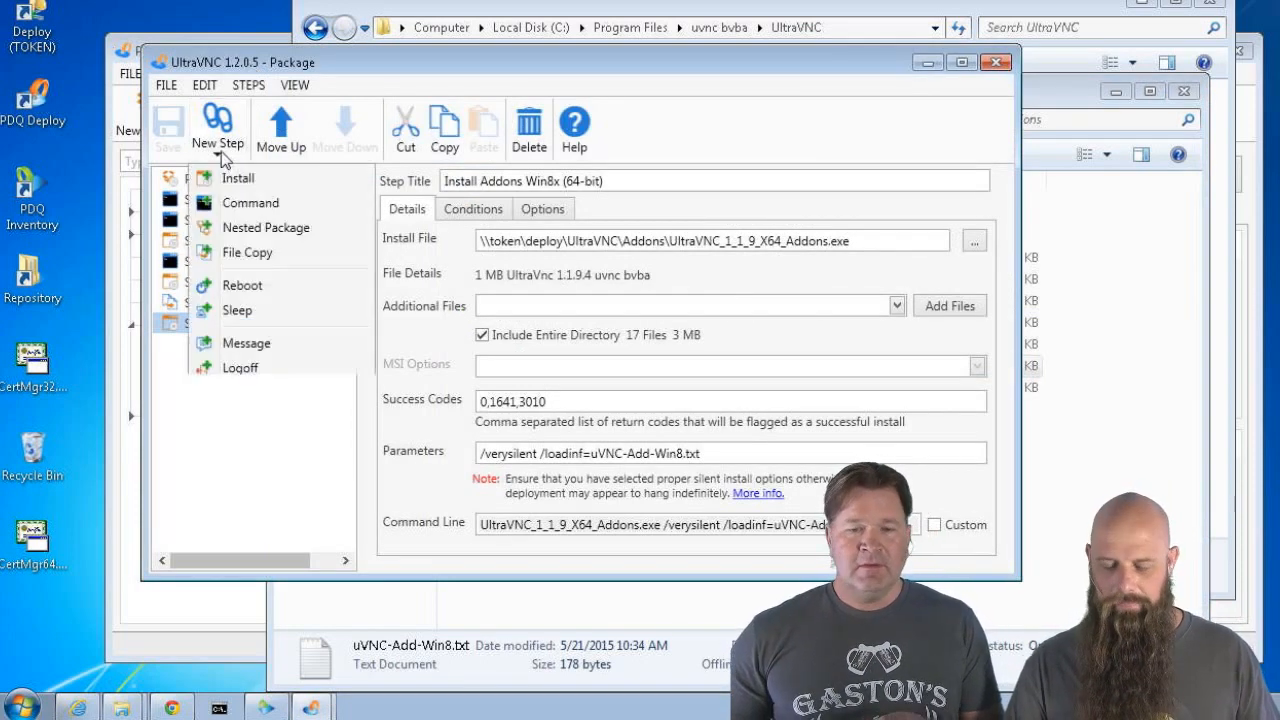
pyautogui.click(226, 201)
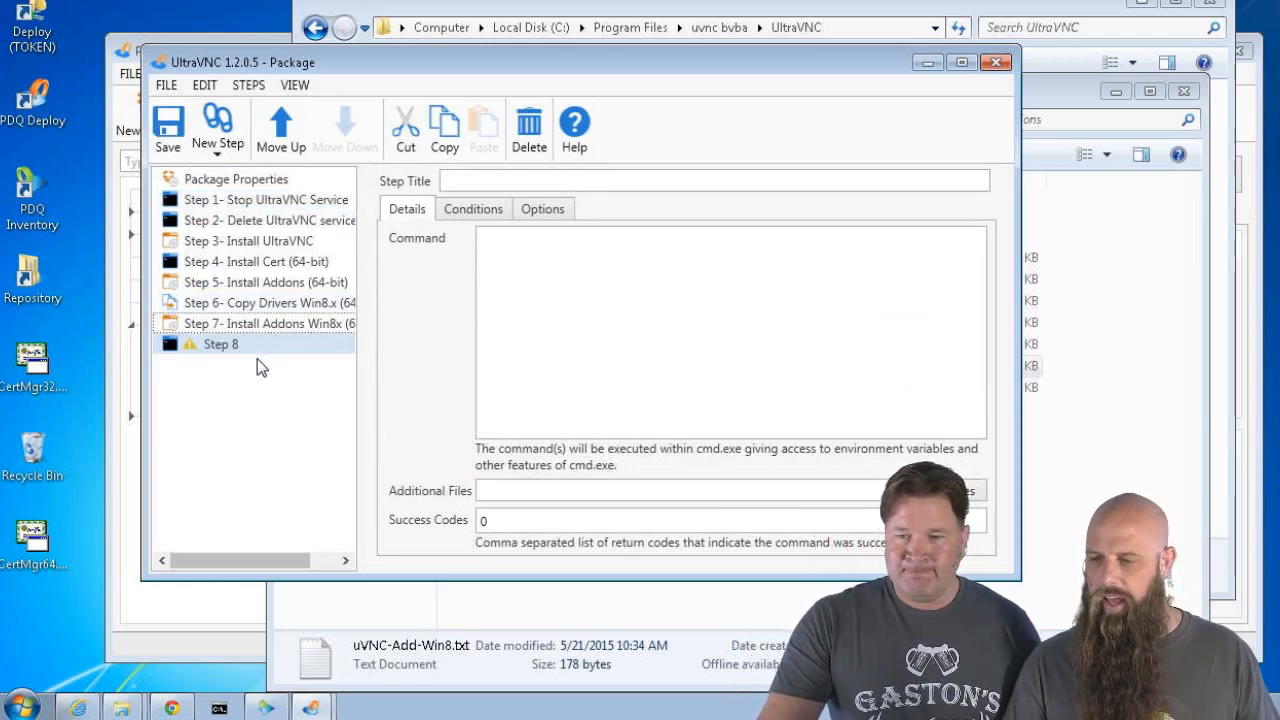
pyautogui.click(266, 325)
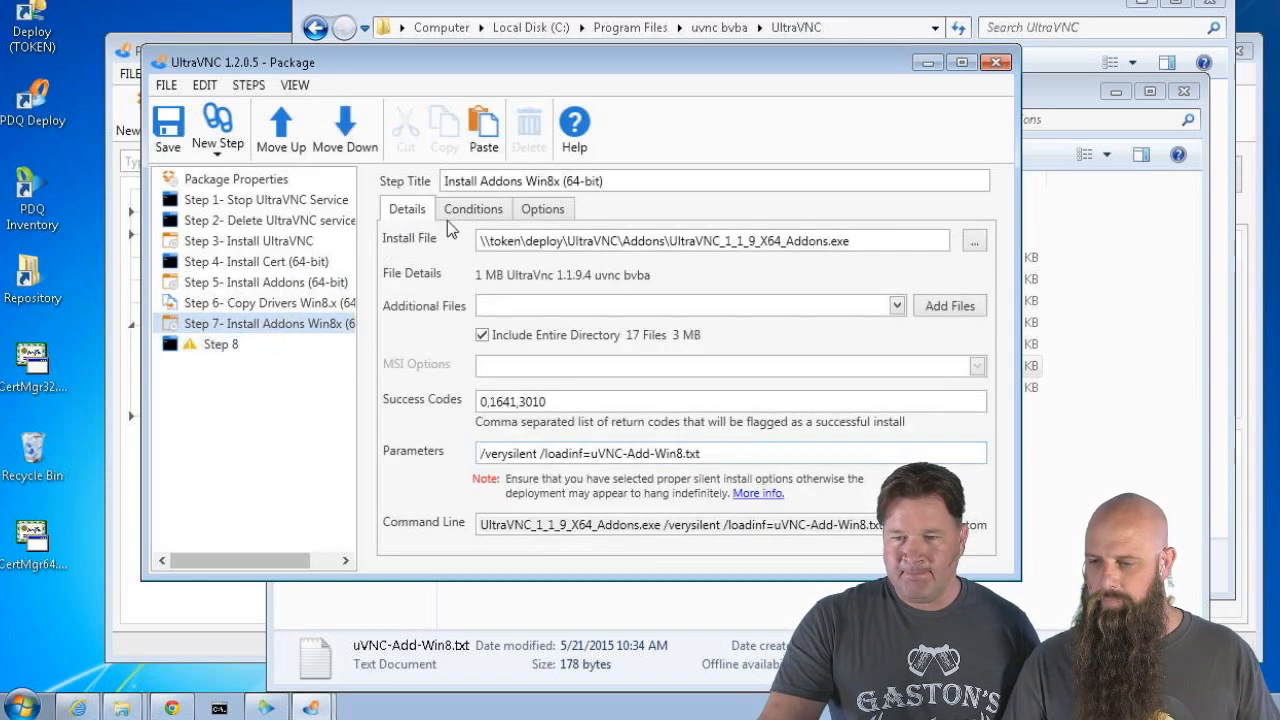
pyautogui.click(453, 212)
pyautogui.click(533, 210)
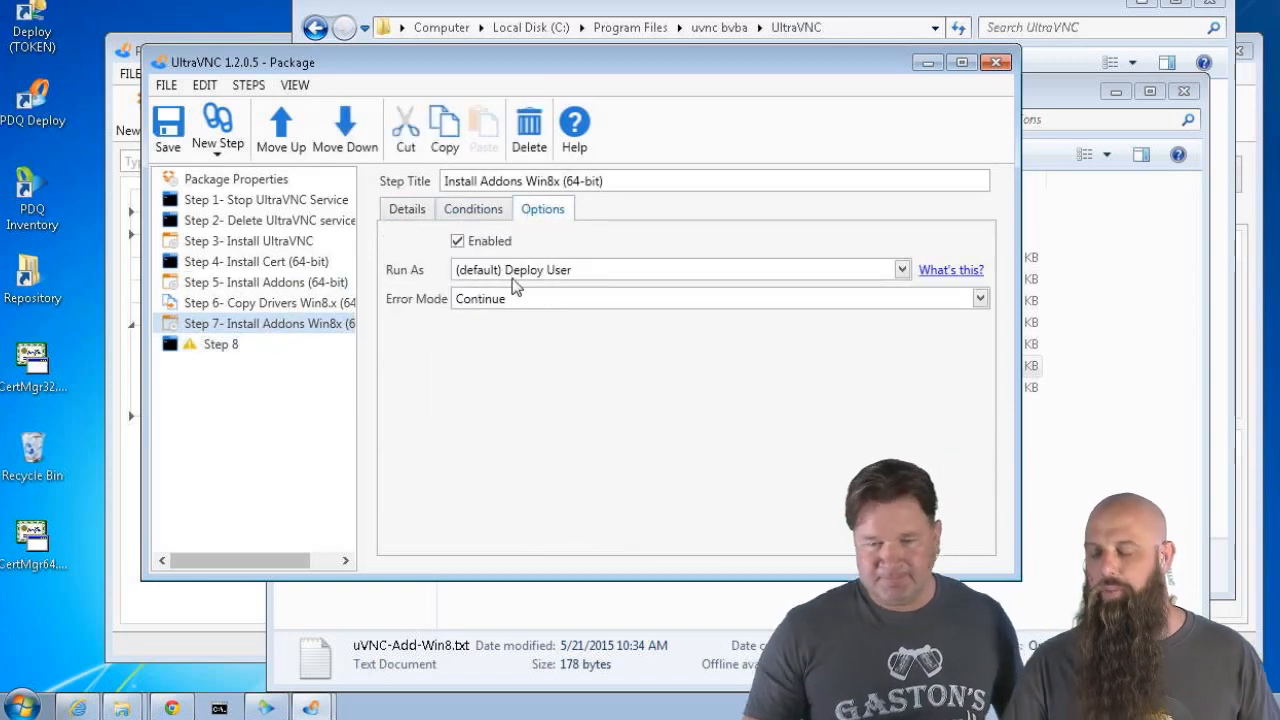
# Pick the Stop UltraVNC Service step to copy and delete the blank Step 8
pyautogui.click(229, 350)
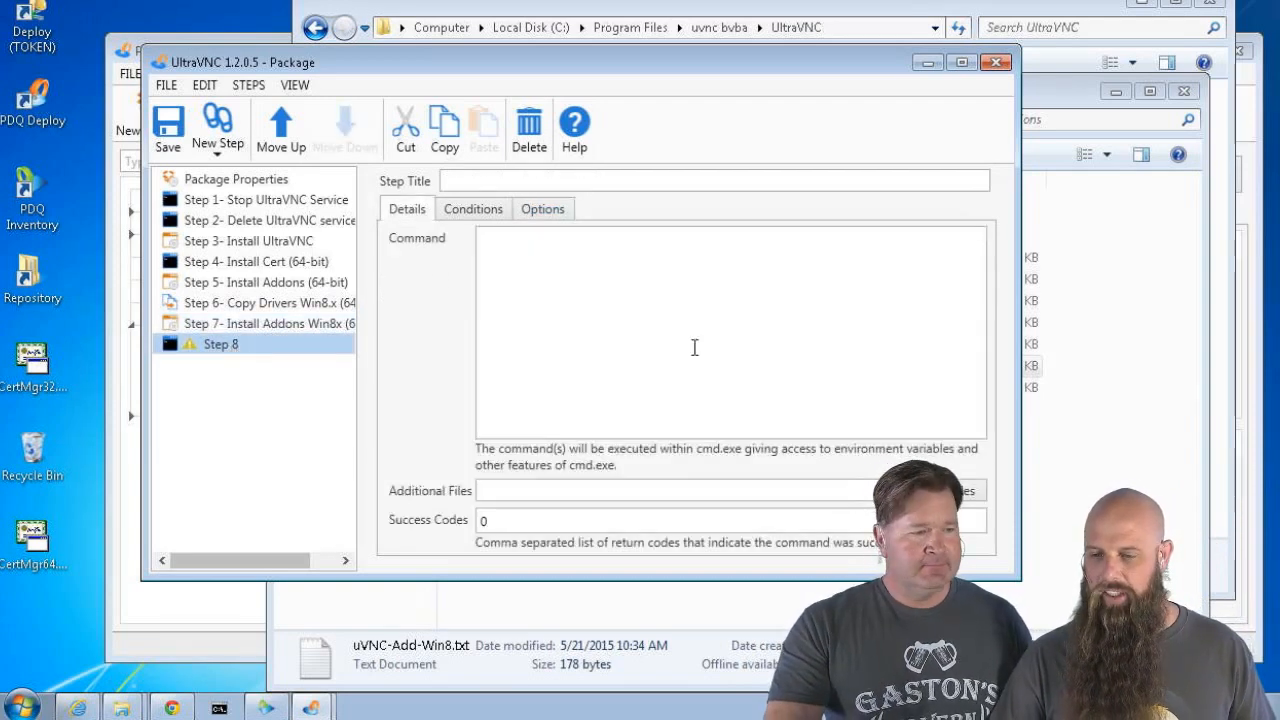
pyautogui.click(220, 202)
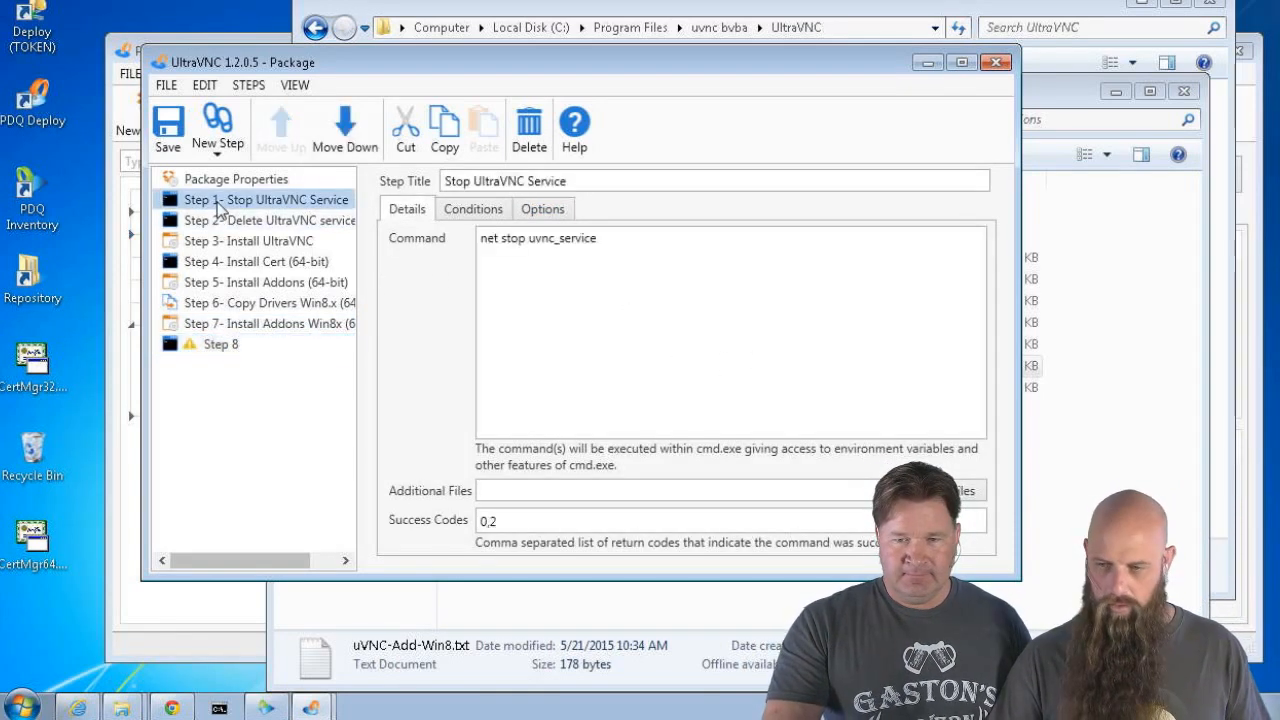
pyautogui.click(192, 350)
pyautogui.press('Delete')
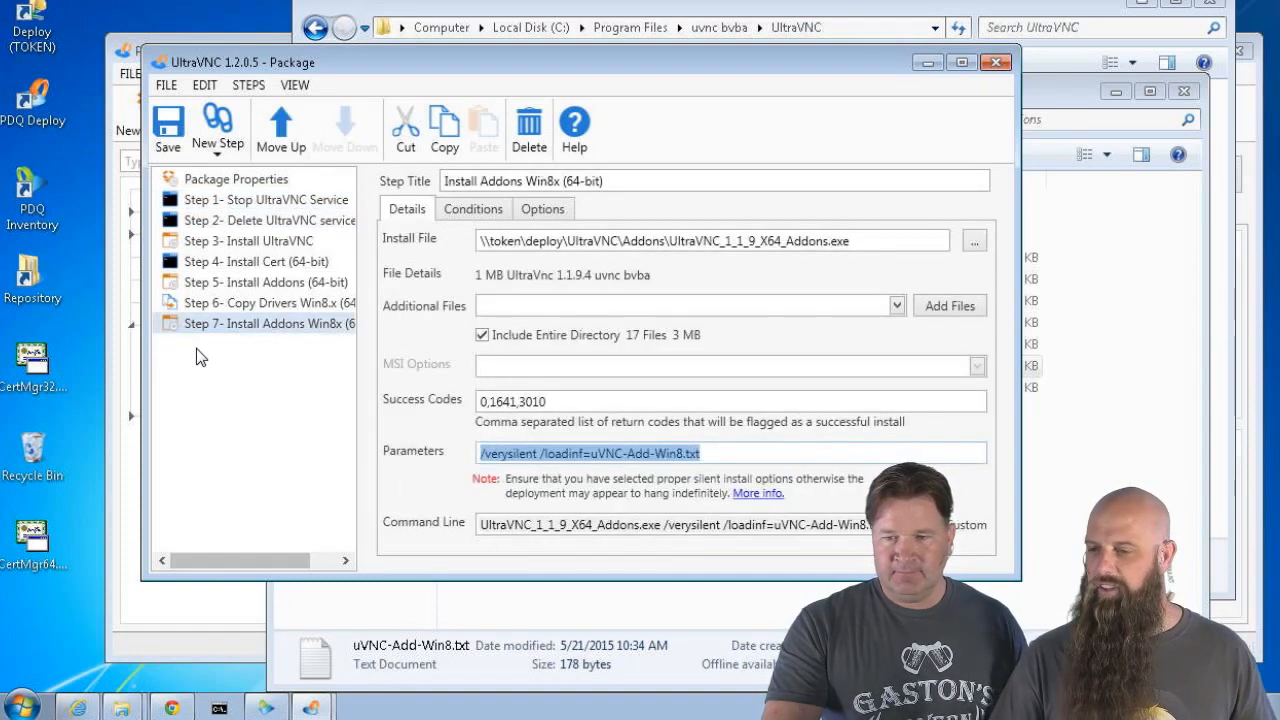
pyautogui.hotkey('ctrl', 'z')
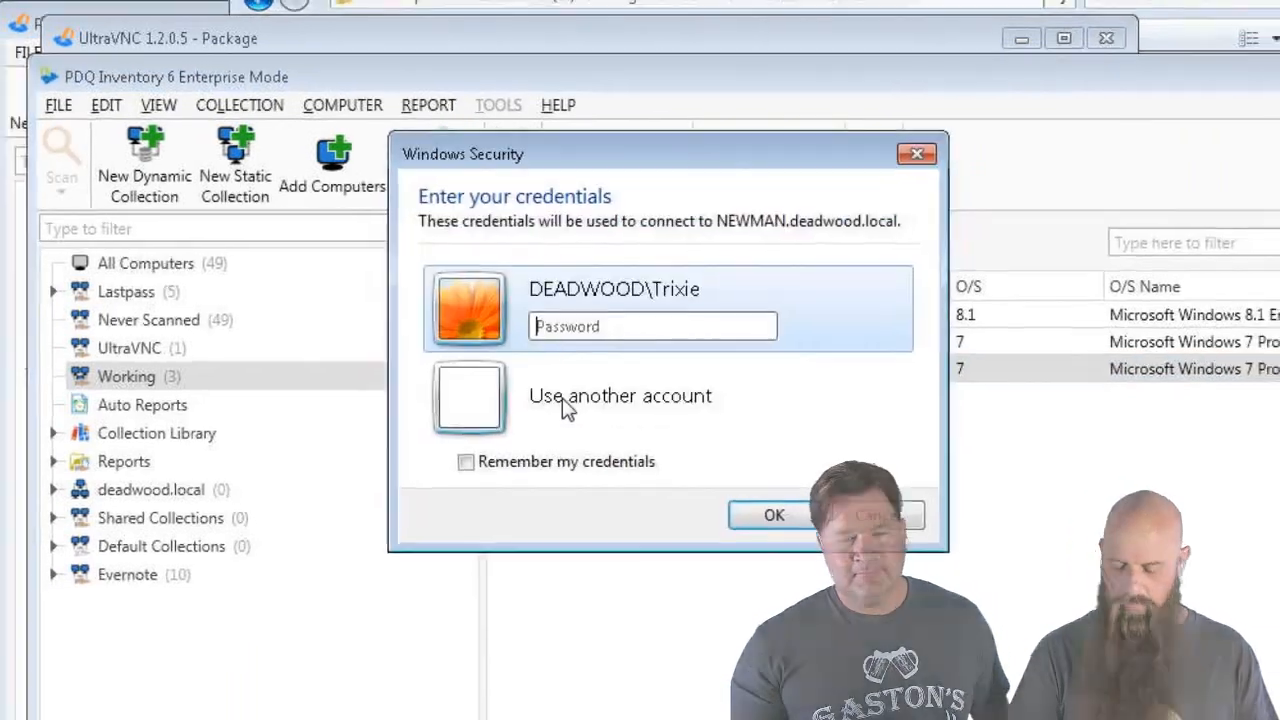
# Sign in to the remote computer with the account password and launch UltraVNC Edit Settings from All Programs
pyautogui.write('•••••••')
pyautogui.press('Return')
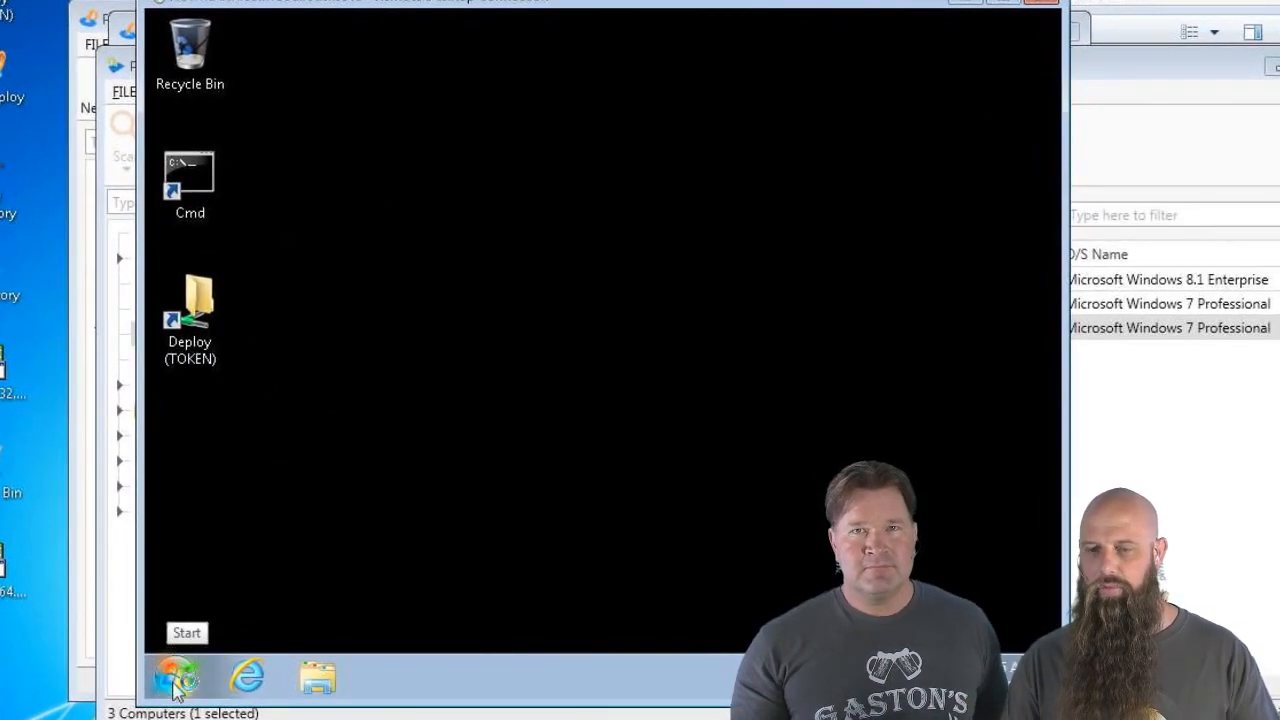
pyautogui.click(175, 680)
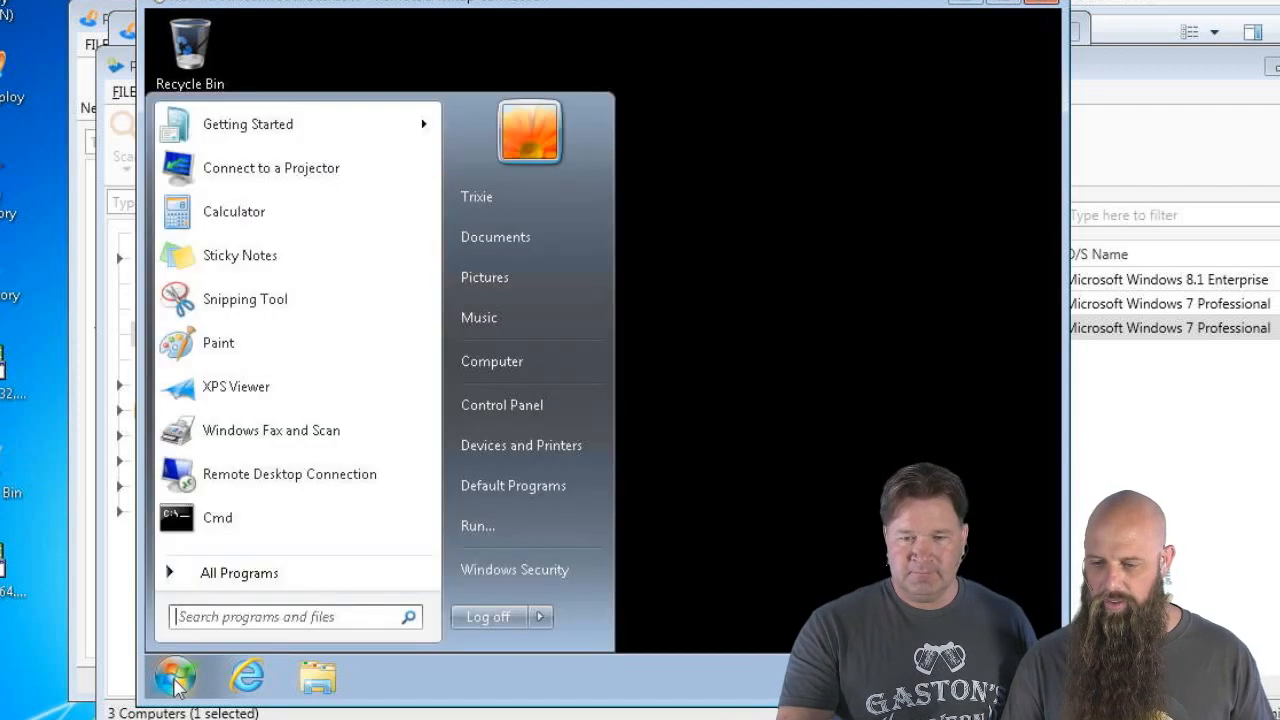
pyautogui.click(224, 576)
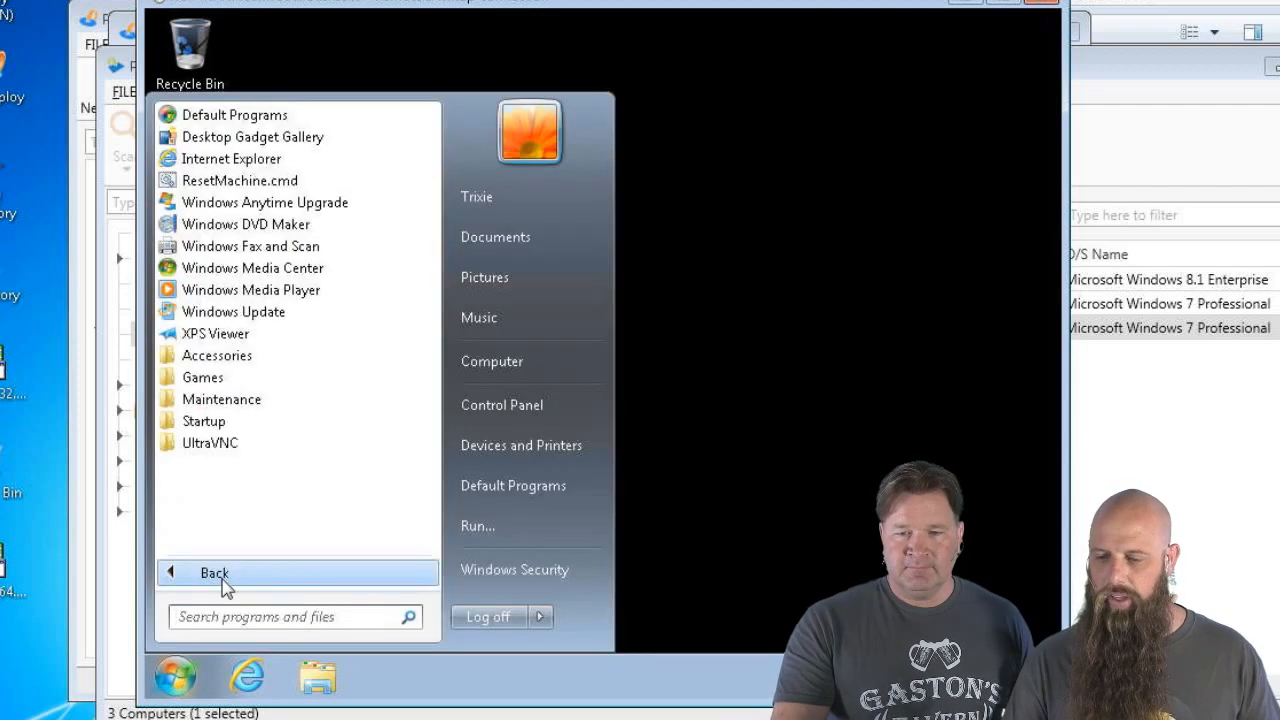
pyautogui.click(218, 445)
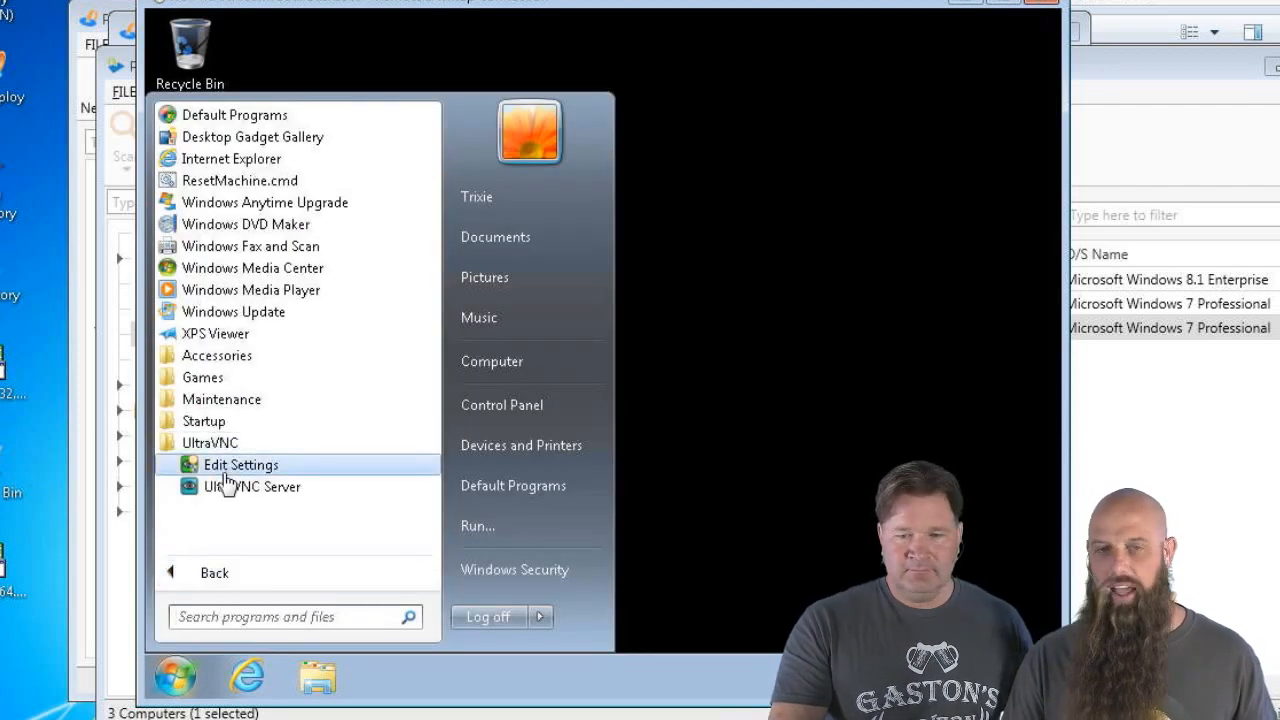
pyautogui.click(225, 476)
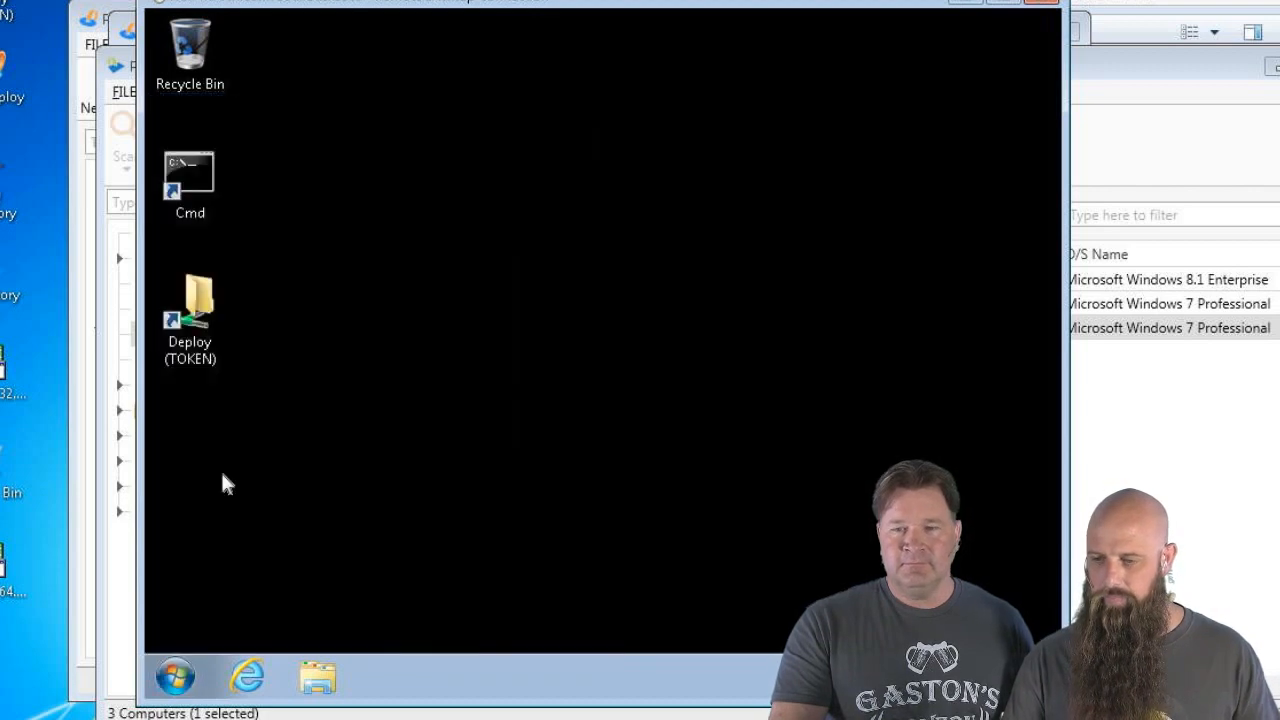
# Allow Edit Settings to run as administrator and re-enter the VNC and view-only passwords on the Security tab
pyautogui.click(523, 409)
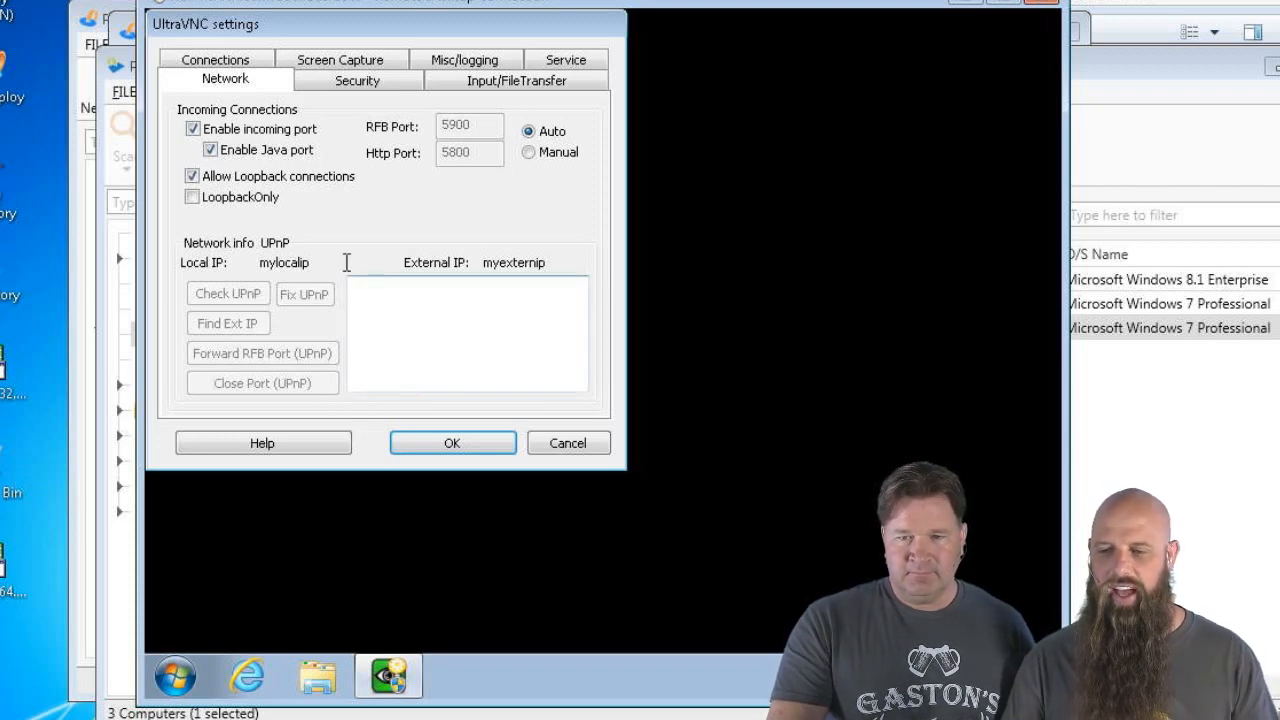
pyautogui.click(318, 84)
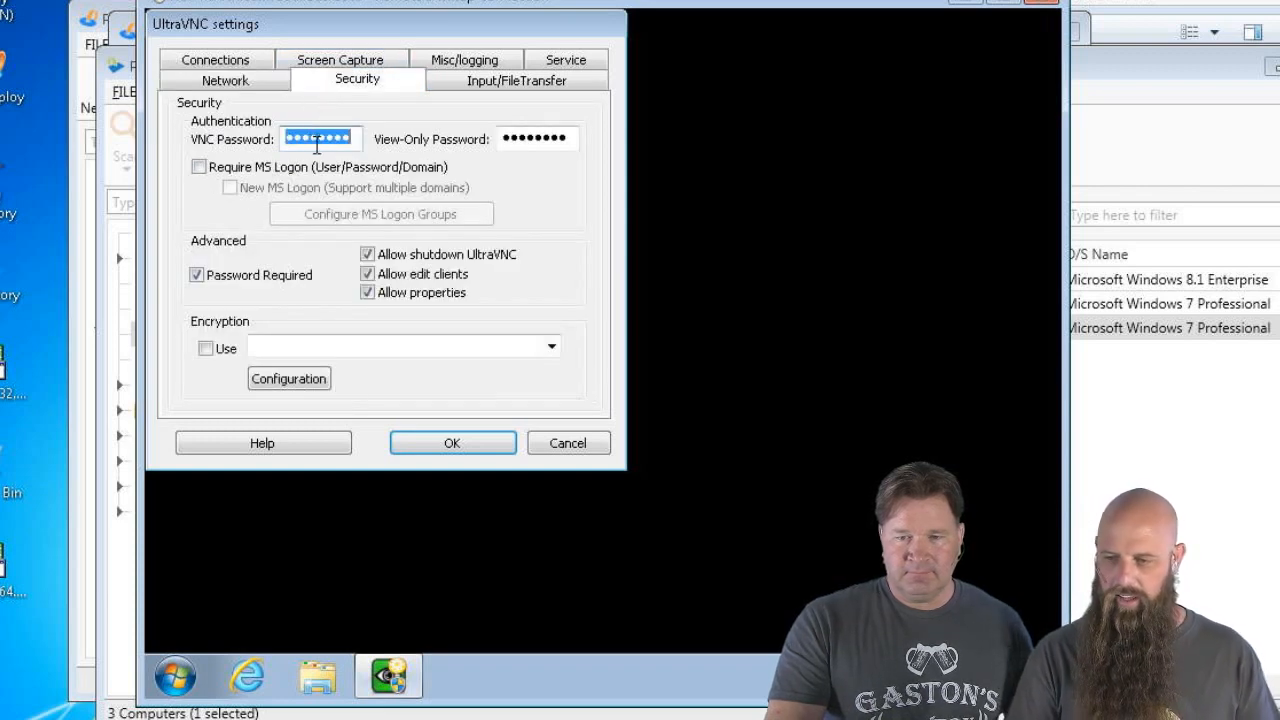
pyautogui.write('pa')
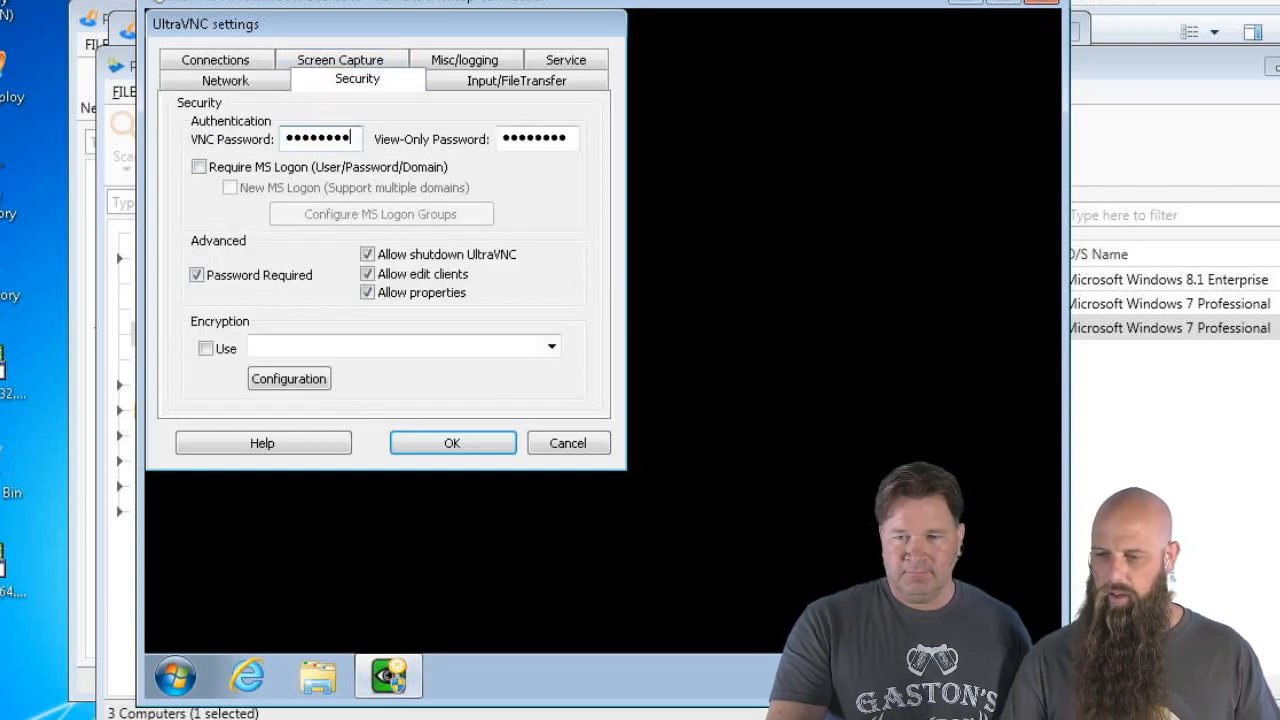
pyautogui.click(519, 135)
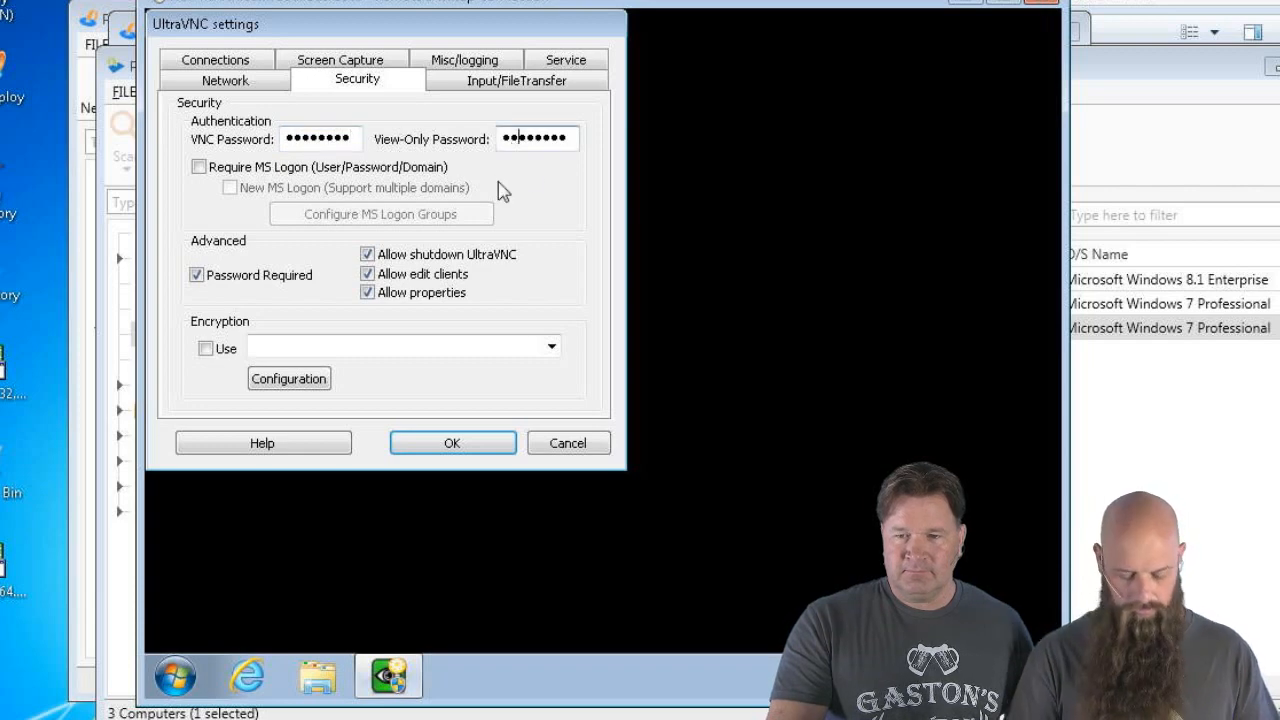
pyautogui.hotkey('ctrl', 'a')
pyautogui.press('BackSpace')
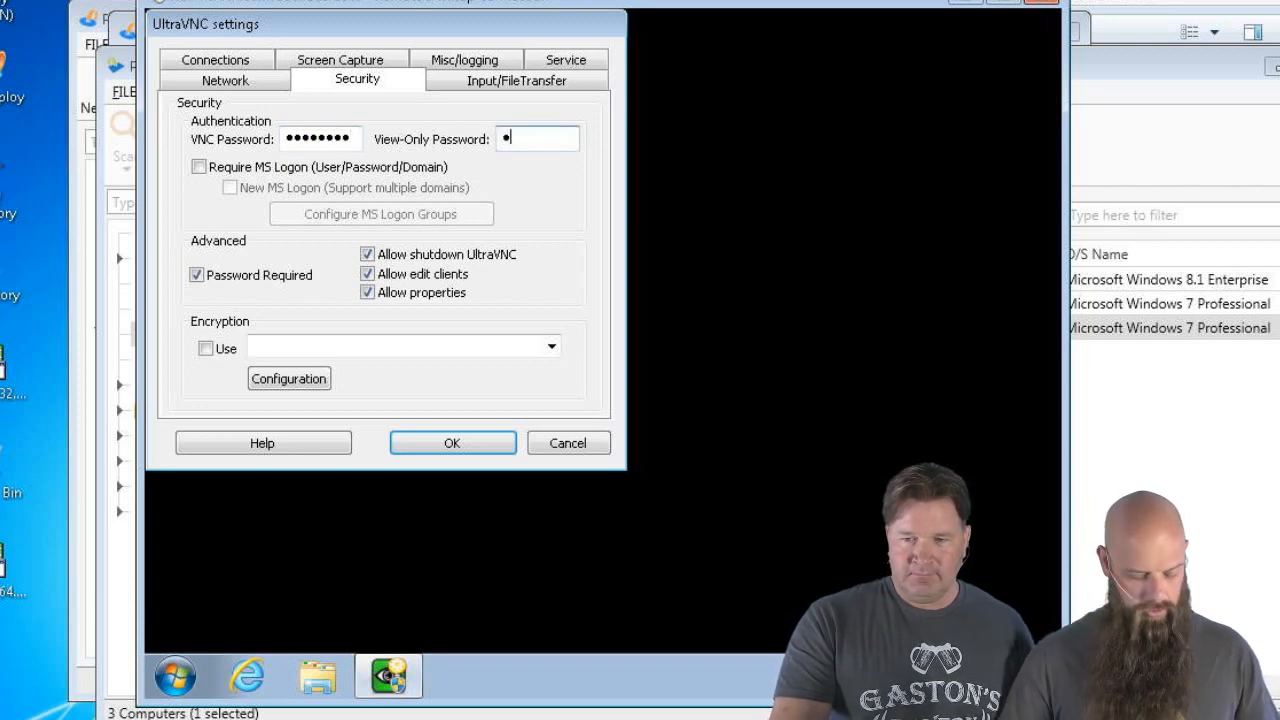
pyautogui.hotkey('shift', 'Tab')
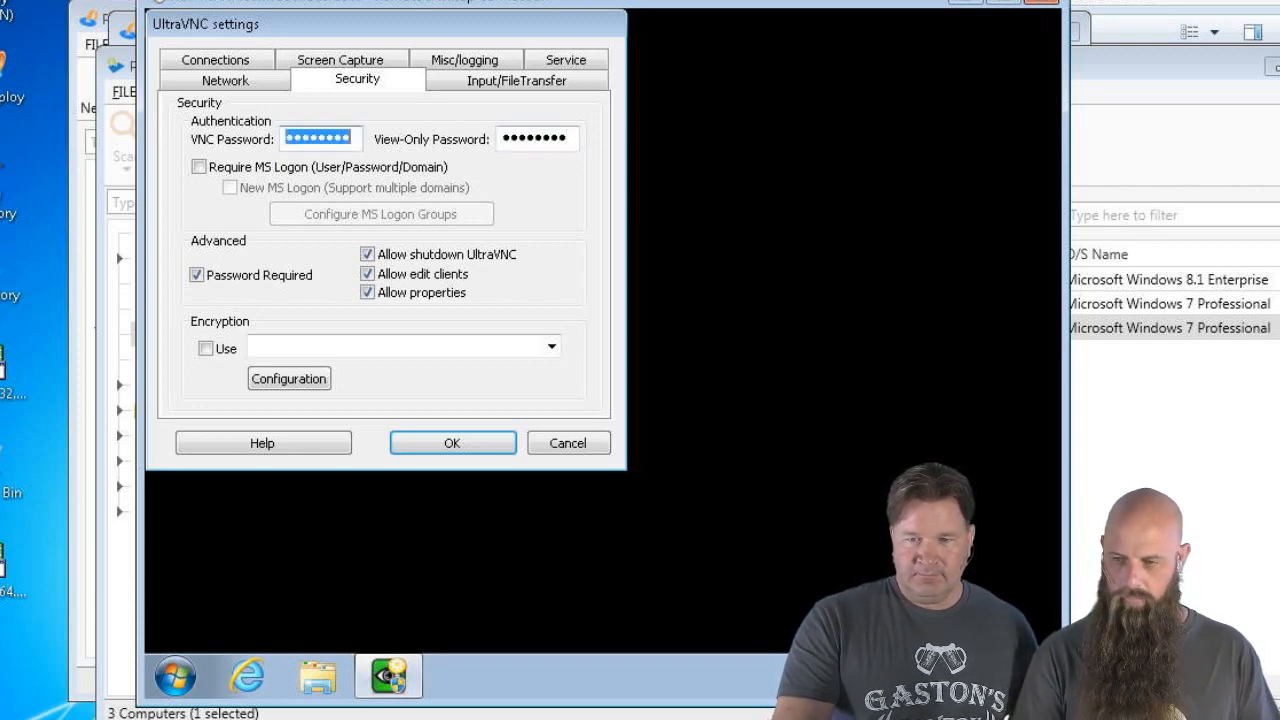
pyautogui.write('••')
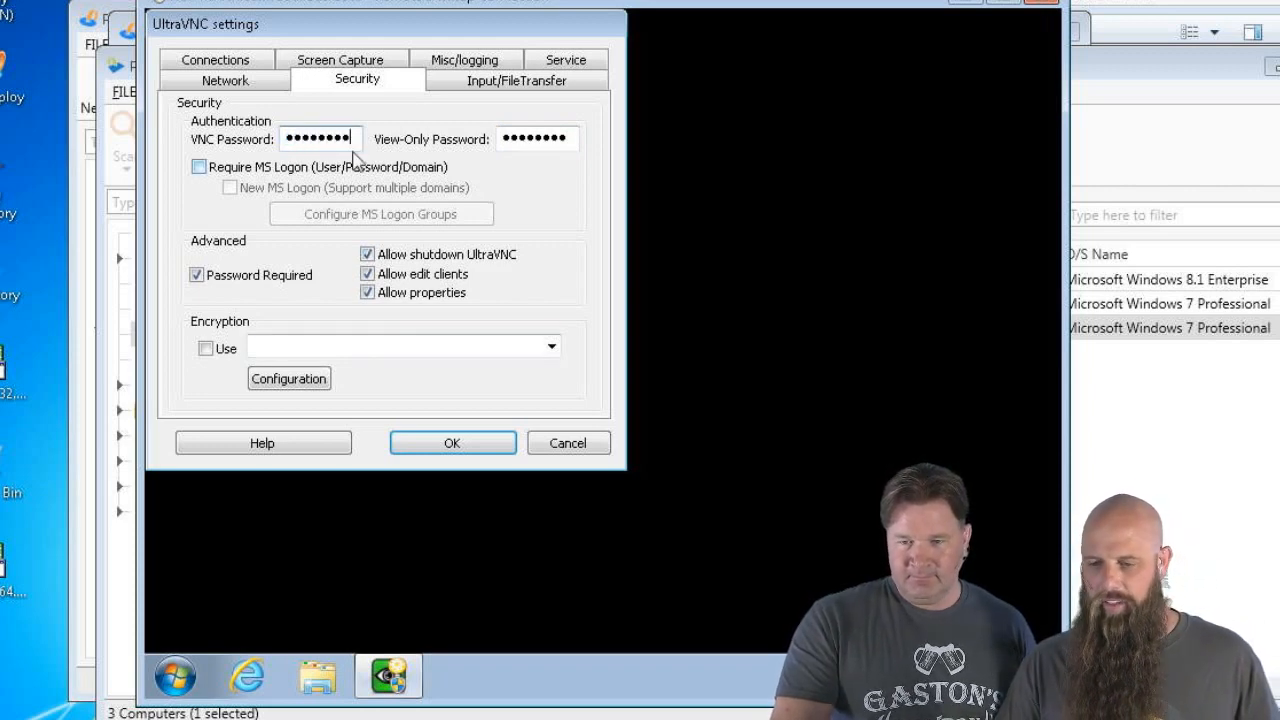
# Review the Input/File Transfer and Connections settings, then apply with OK
pyautogui.click(482, 93)
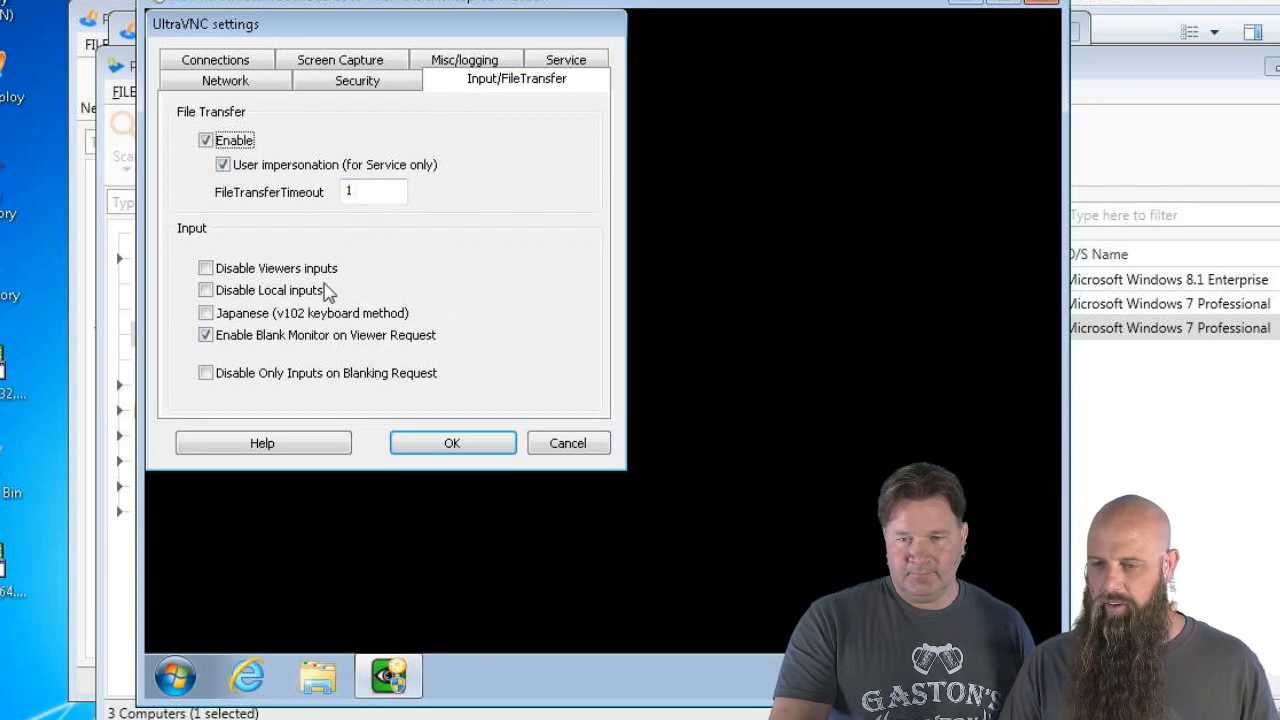
pyautogui.click(215, 62)
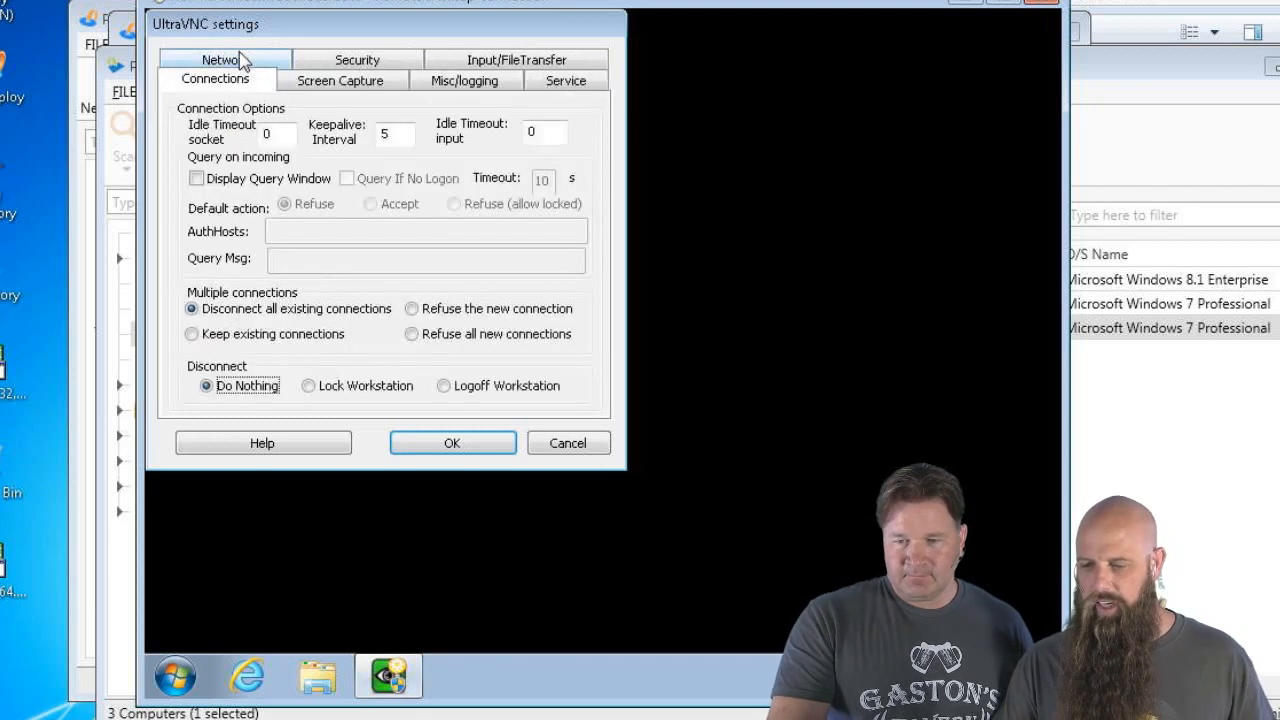
pyautogui.click(422, 447)
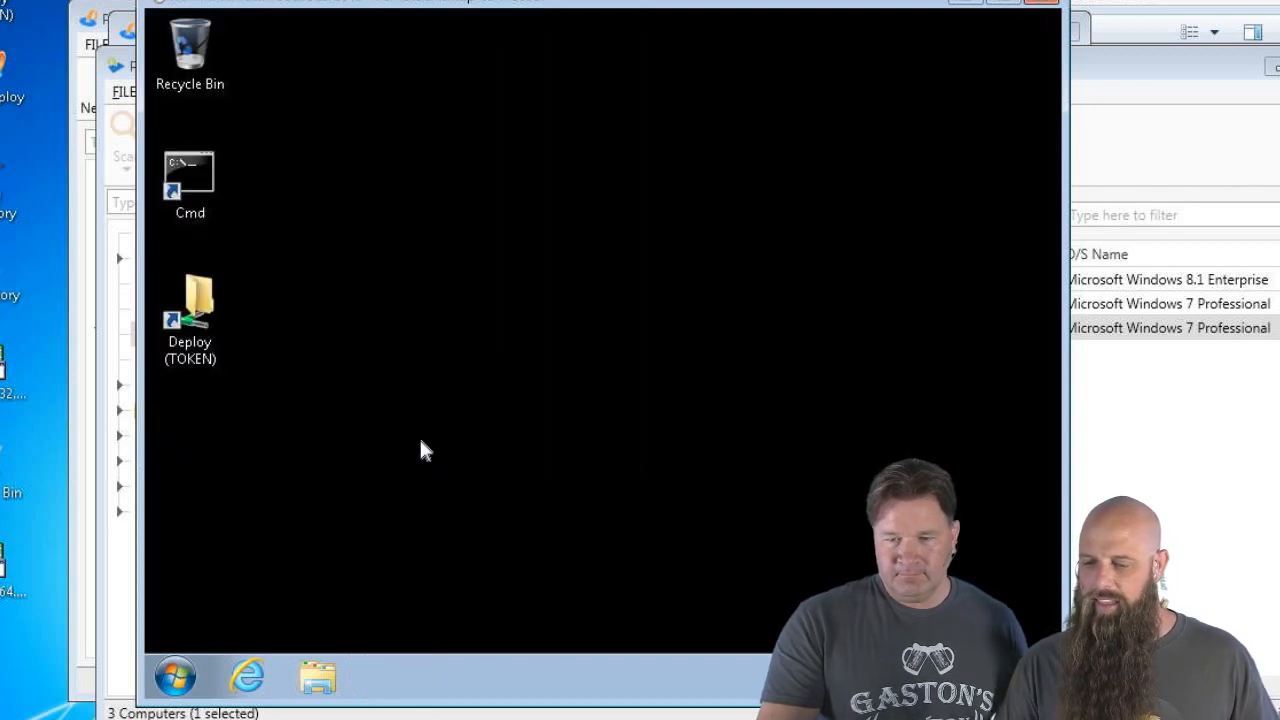
# Open C:\Program Files\uvnc bvba\UltraVNC on the remote computer and select ultravnc.ini
pyautogui.click(163, 660)
pyautogui.click(477, 525)
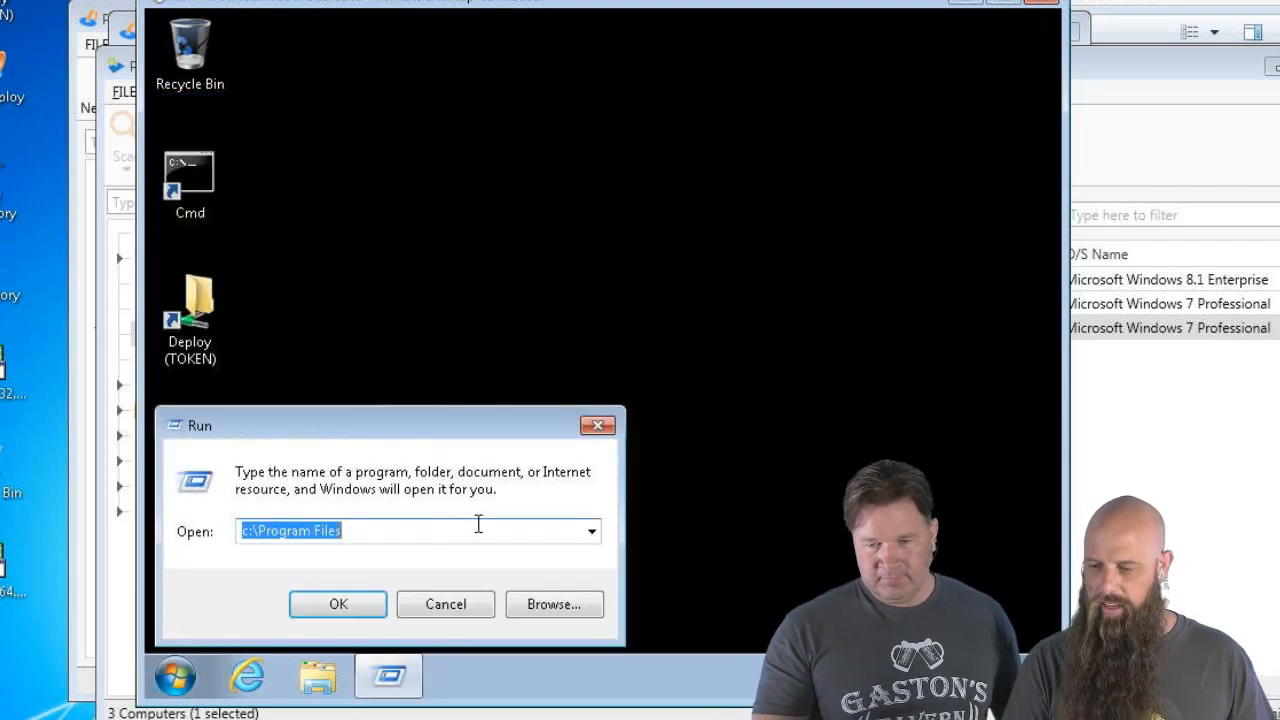
pyautogui.write('c:\\')
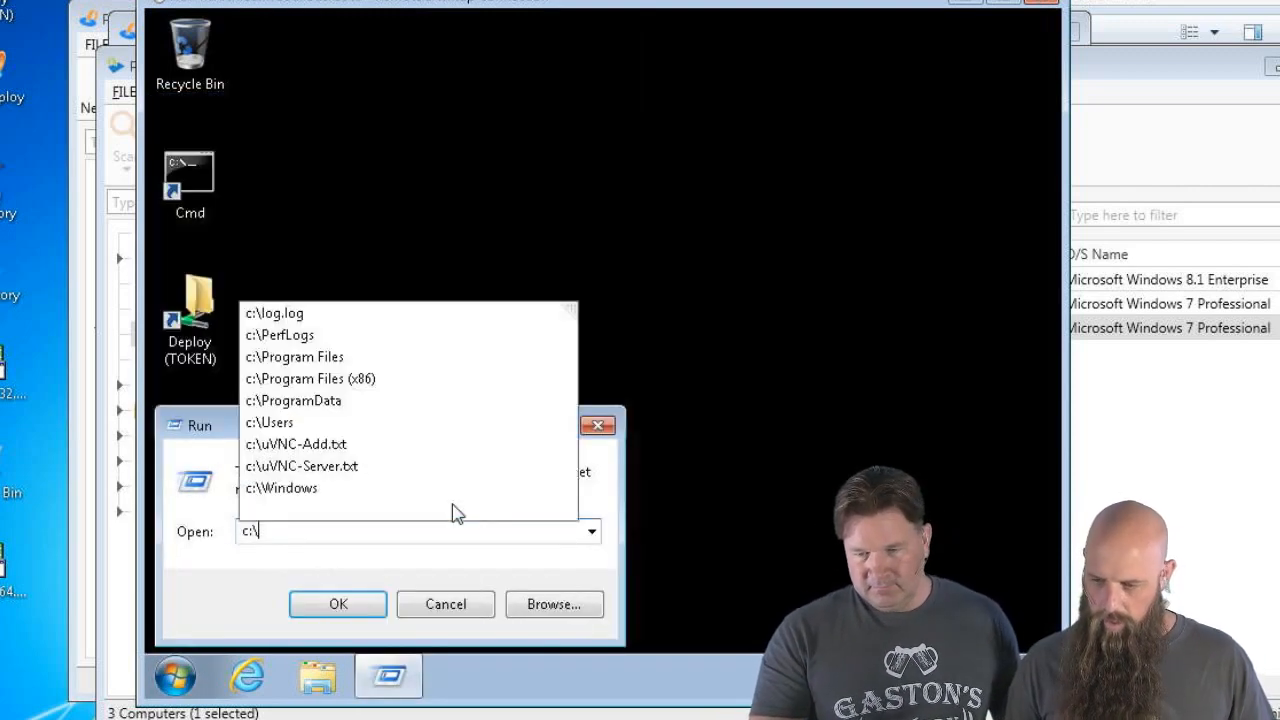
pyautogui.write('pr')
pyautogui.press('Down')
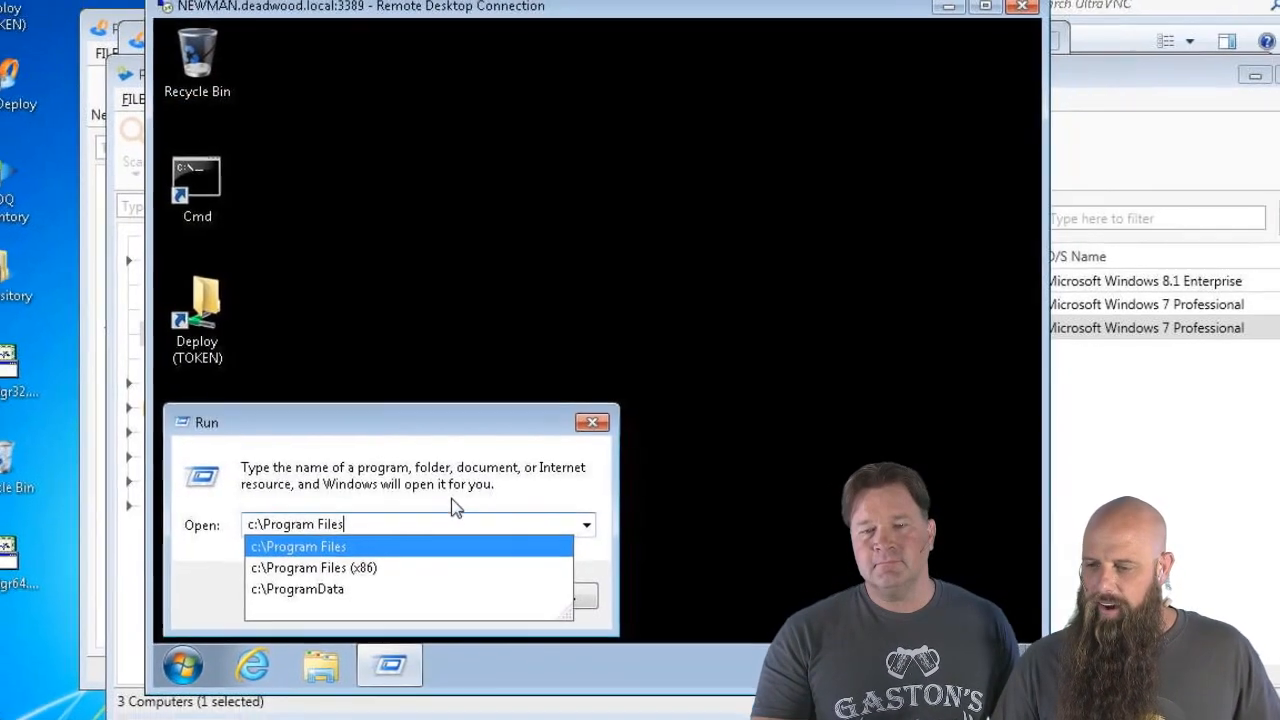
pyautogui.press('Return')
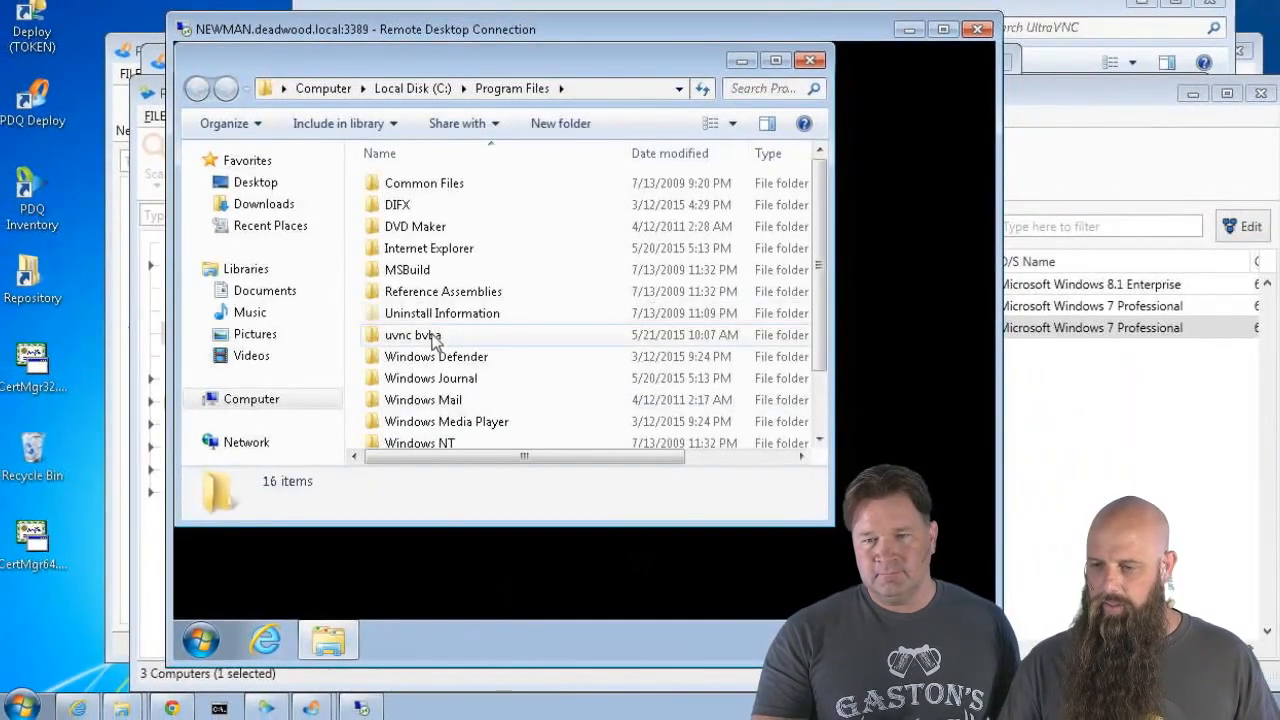
pyautogui.doubleClick(434, 338)
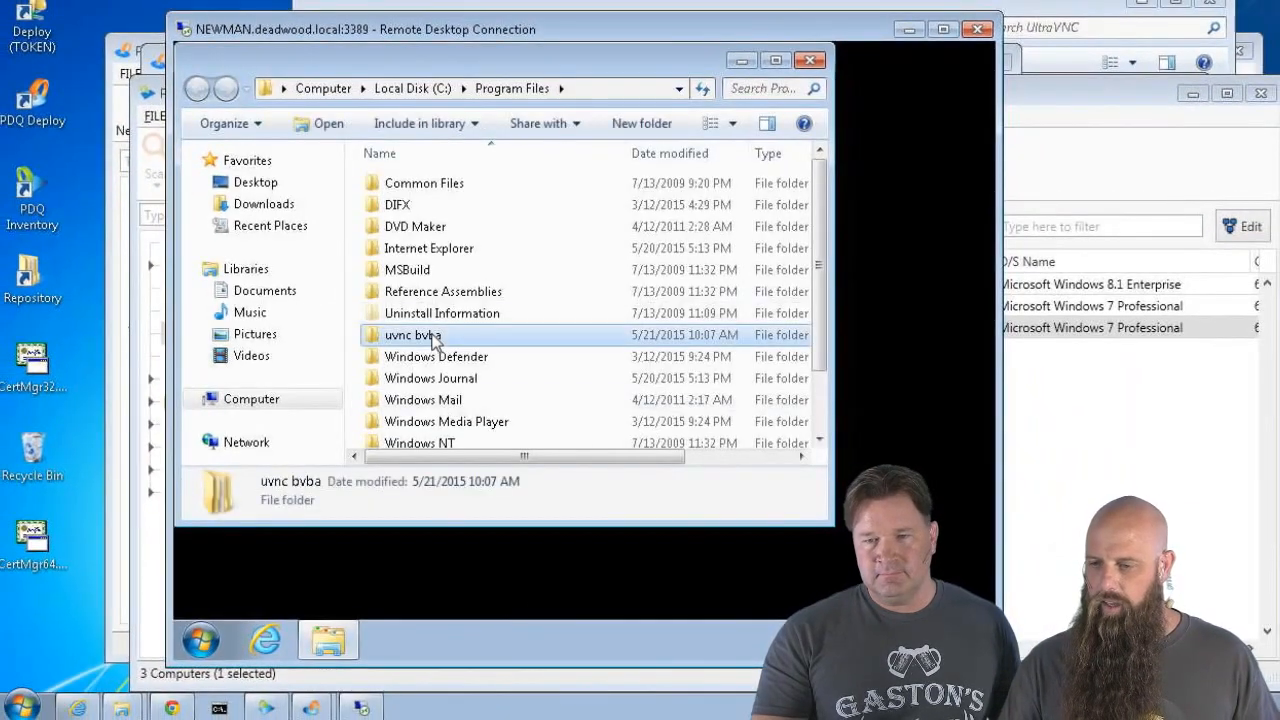
pyautogui.doubleClick(391, 186)
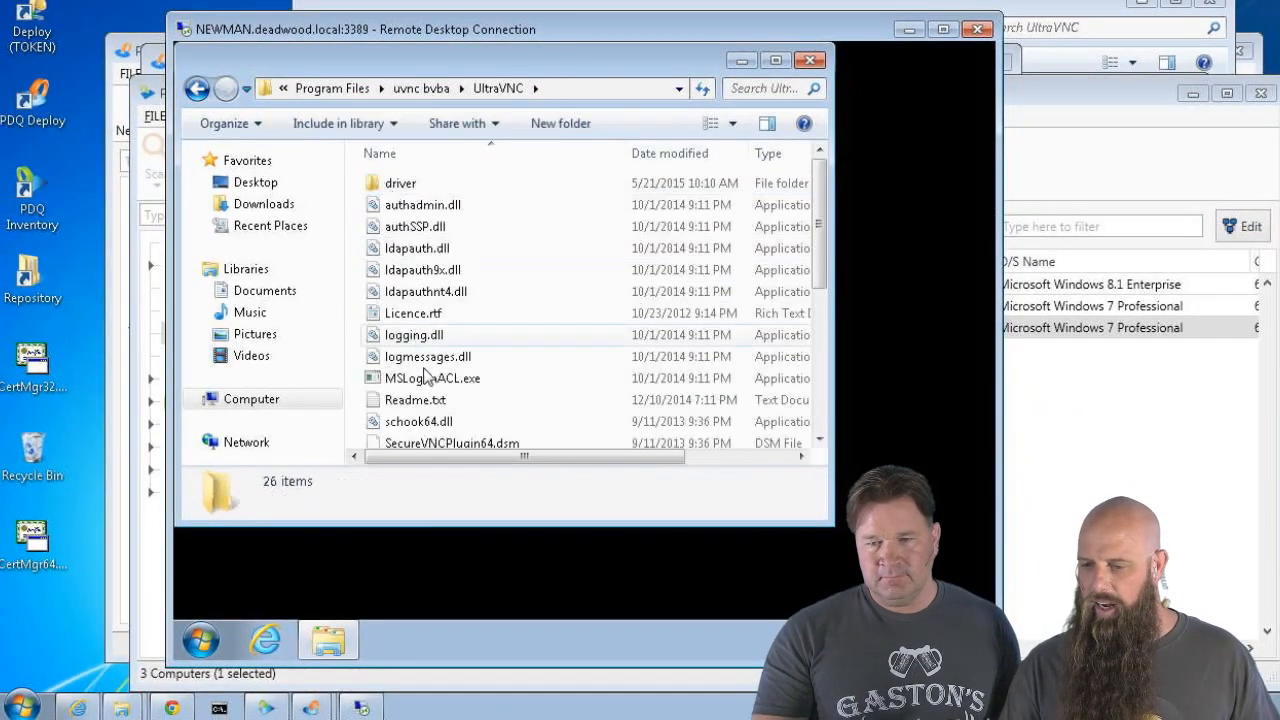
pyautogui.scroll(-2, 435, 400)
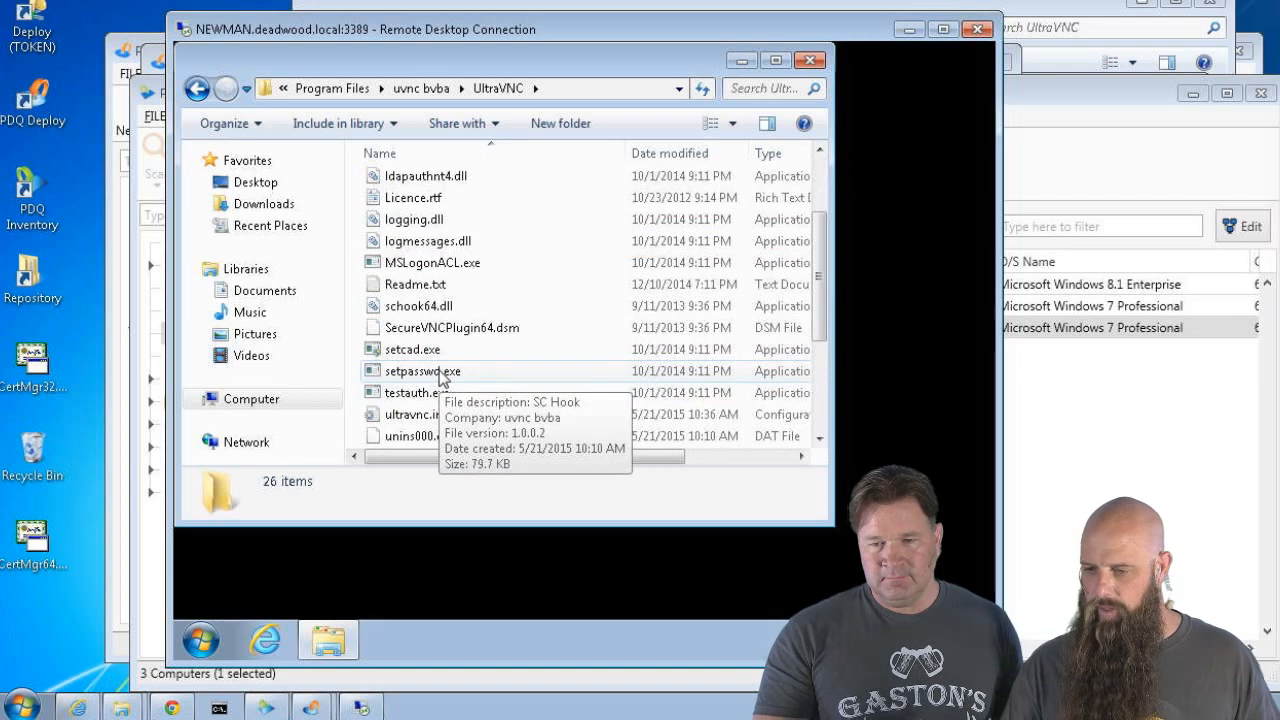
pyautogui.scroll(-1, 440, 375)
pyautogui.click(422, 349)
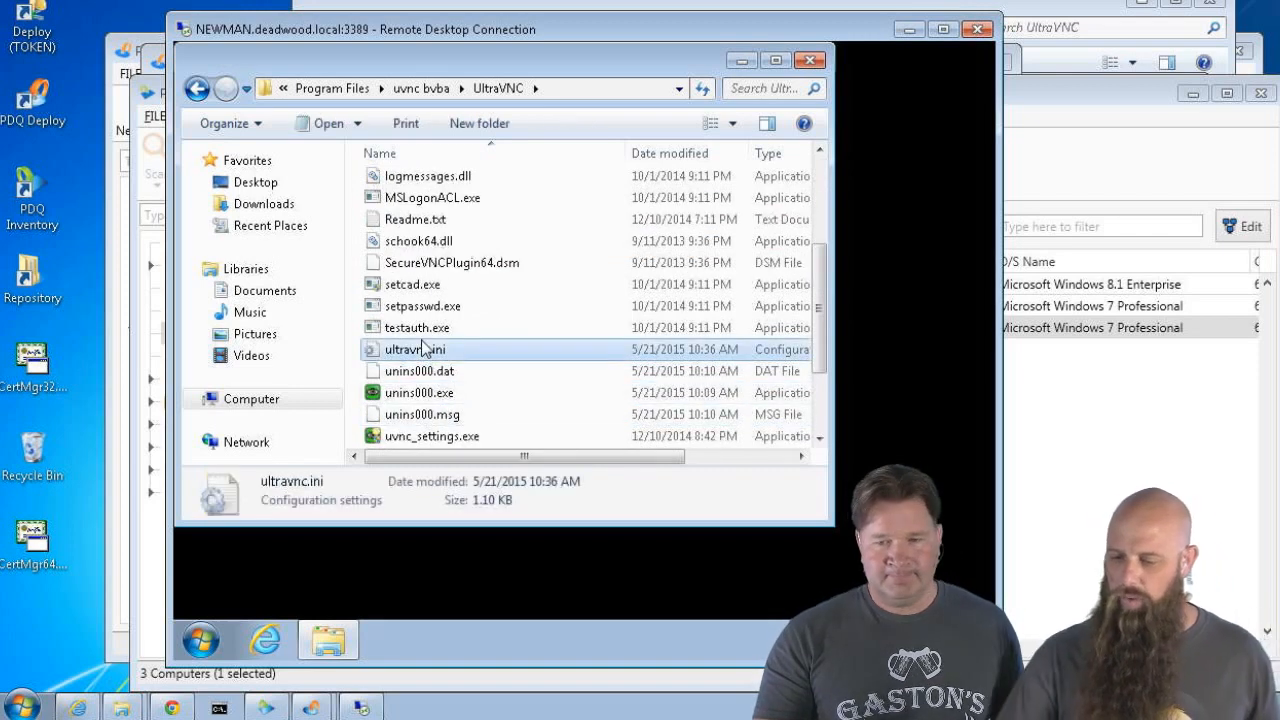
# Start a Run path to \\token\deploy\ultra on the remote computer
pyautogui.click(200, 645)
pyautogui.click(466, 504)
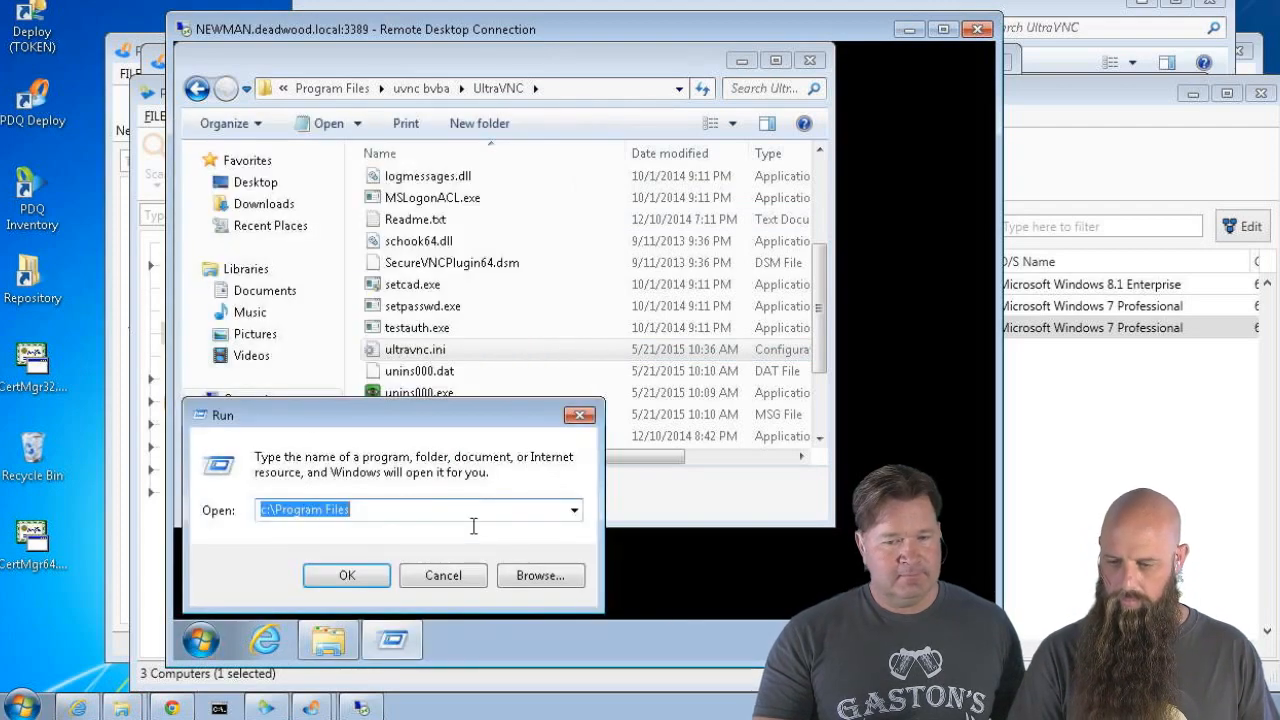
pyautogui.write('\\token')
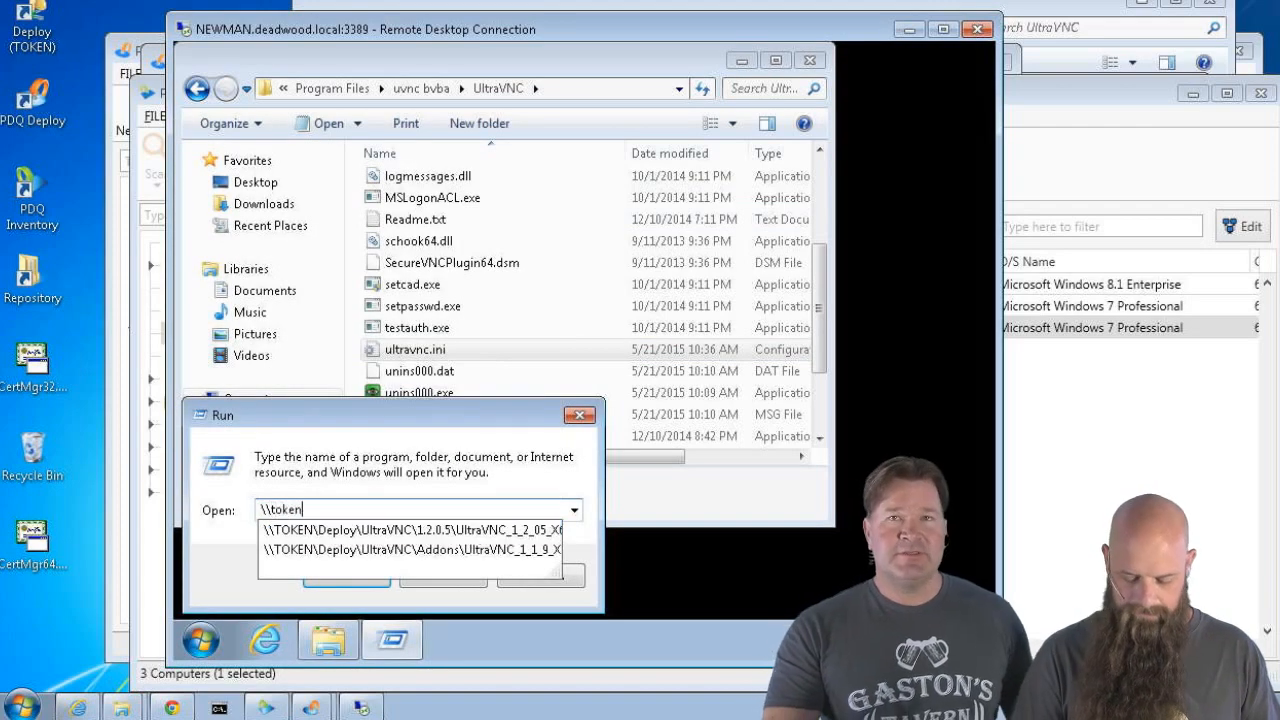
pyautogui.write('\\deploy\\u')
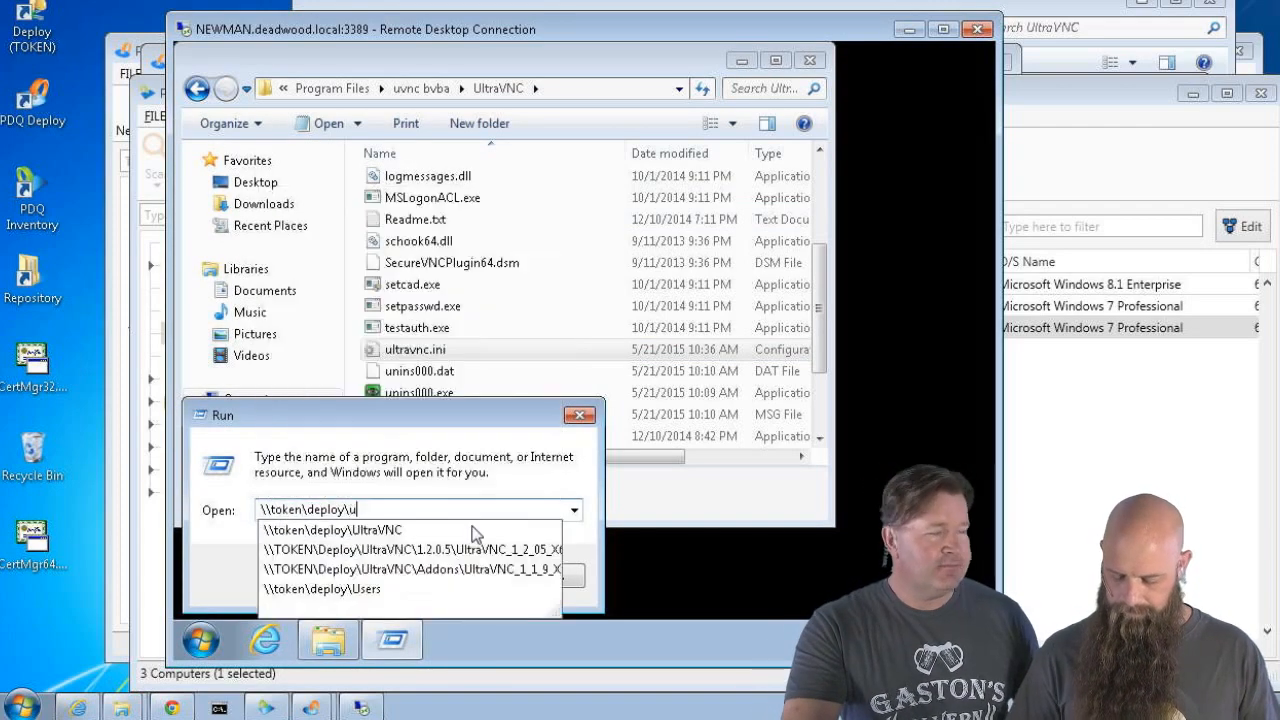
pyautogui.write('ltra')
# Open \\token\deploy\UltraVNC\1.2.0.5 and drag ultravnc.ini into it from the installed UltraVNC folder
pyautogui.press('Down')
pyautogui.press('Return')
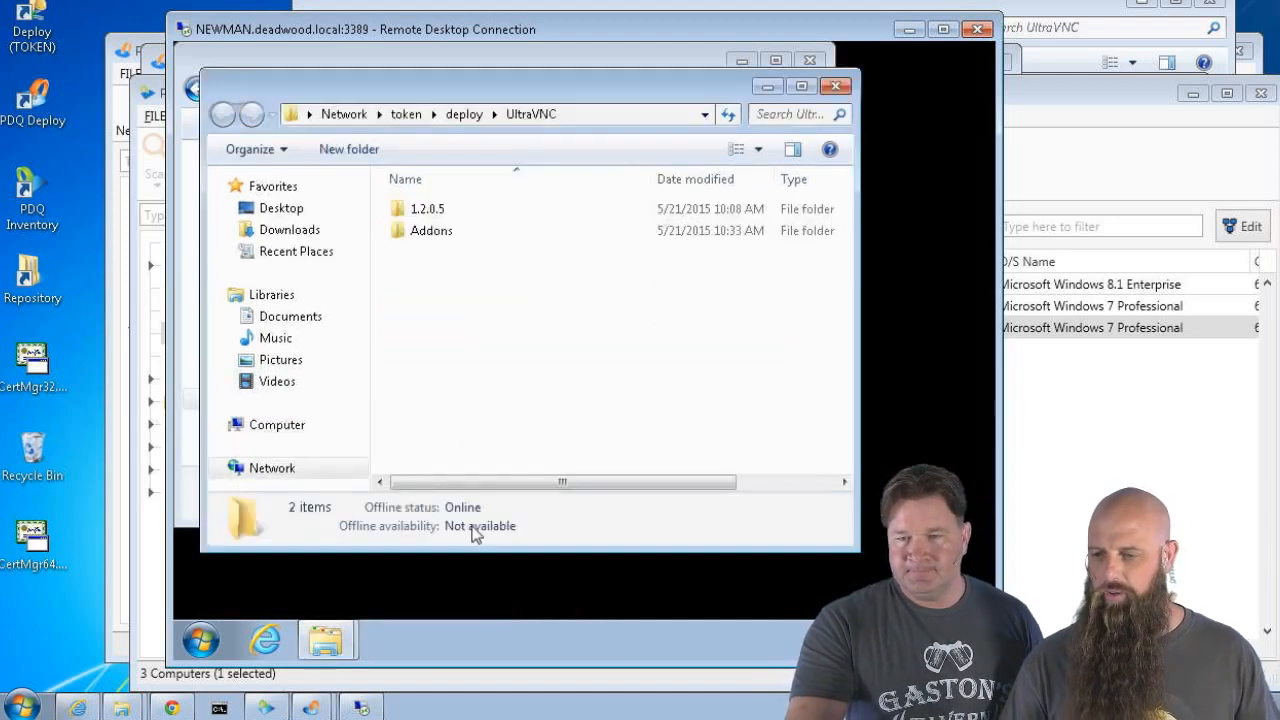
pyautogui.doubleClick(425, 211)
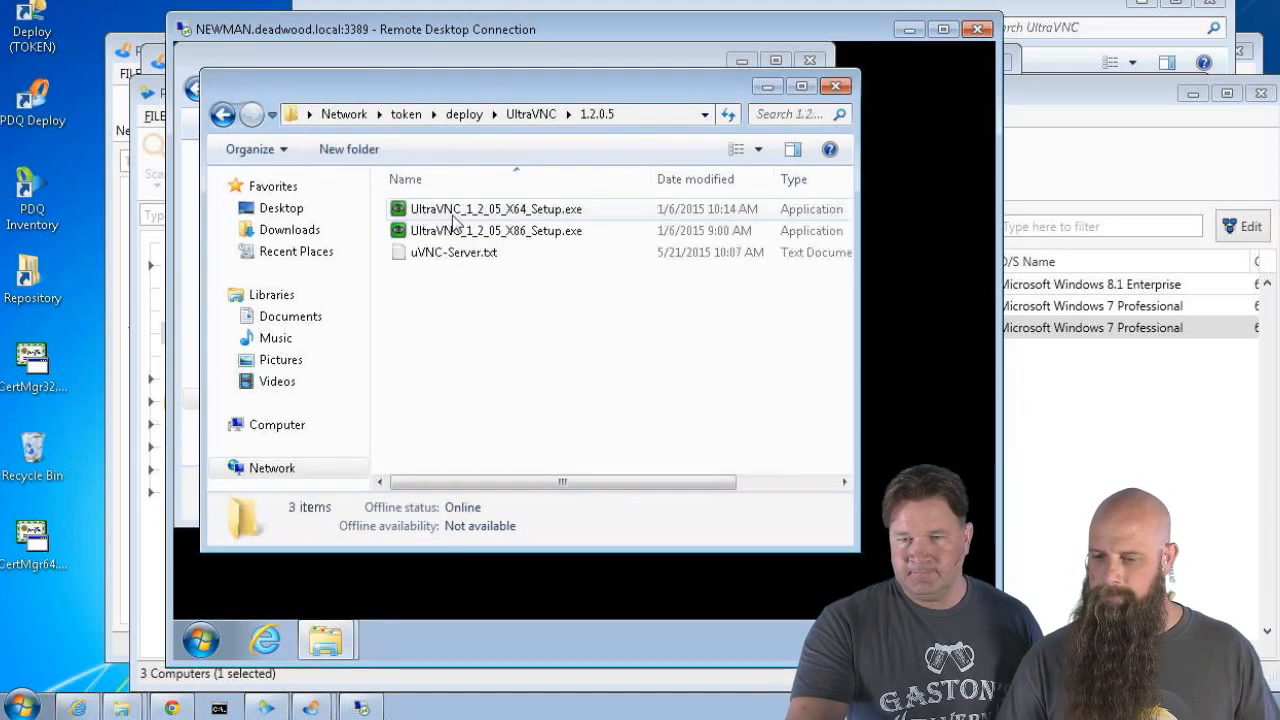
pyautogui.moveTo(530, 88); pyautogui.dragTo(675, 148)
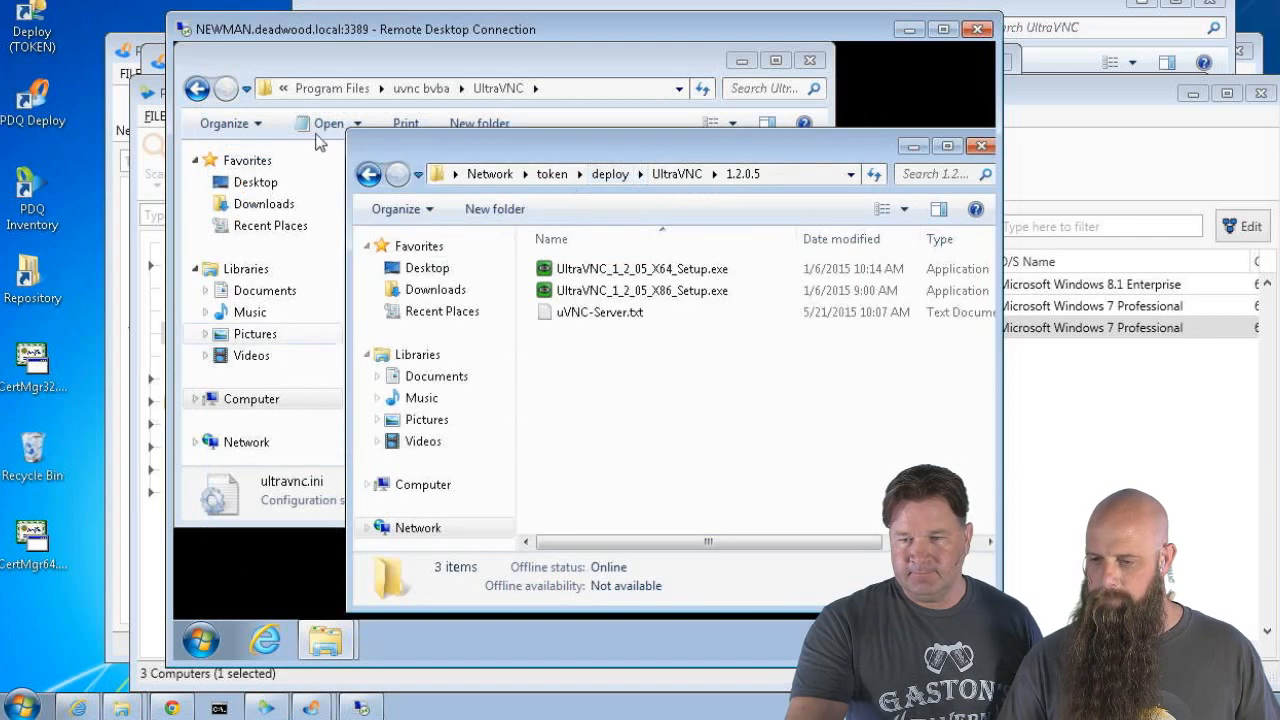
pyautogui.click(338, 62)
pyautogui.moveTo(435, 355); pyautogui.dragTo(901, 416)
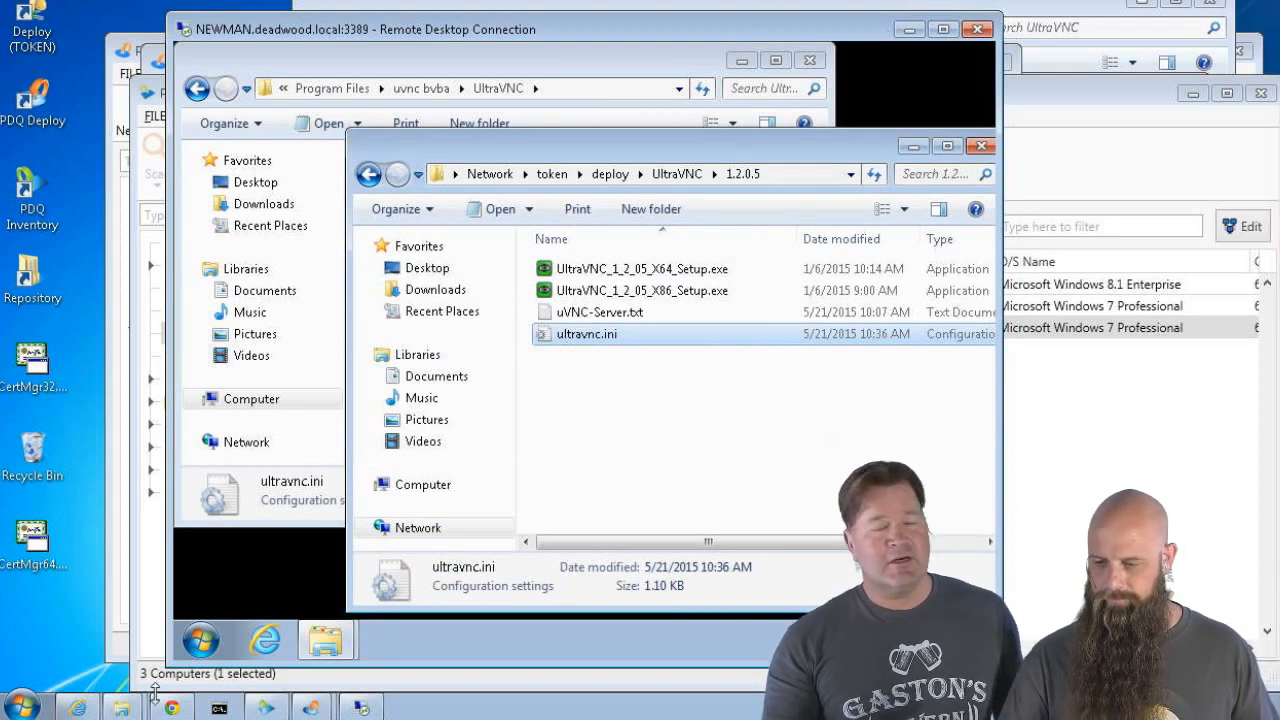
pyautogui.click(200, 640)
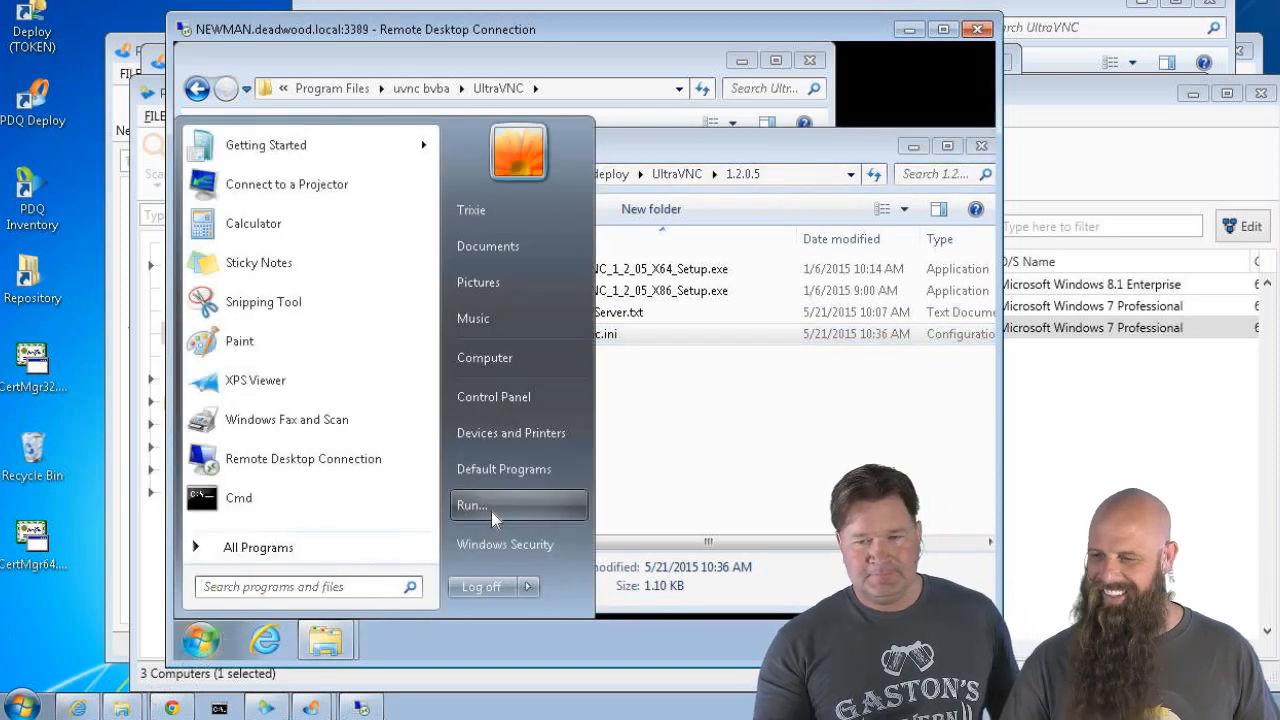
# Log off the remote session and add a File Copy step to the UltraVNC 1.2.0.5 package
pyautogui.click(485, 587)
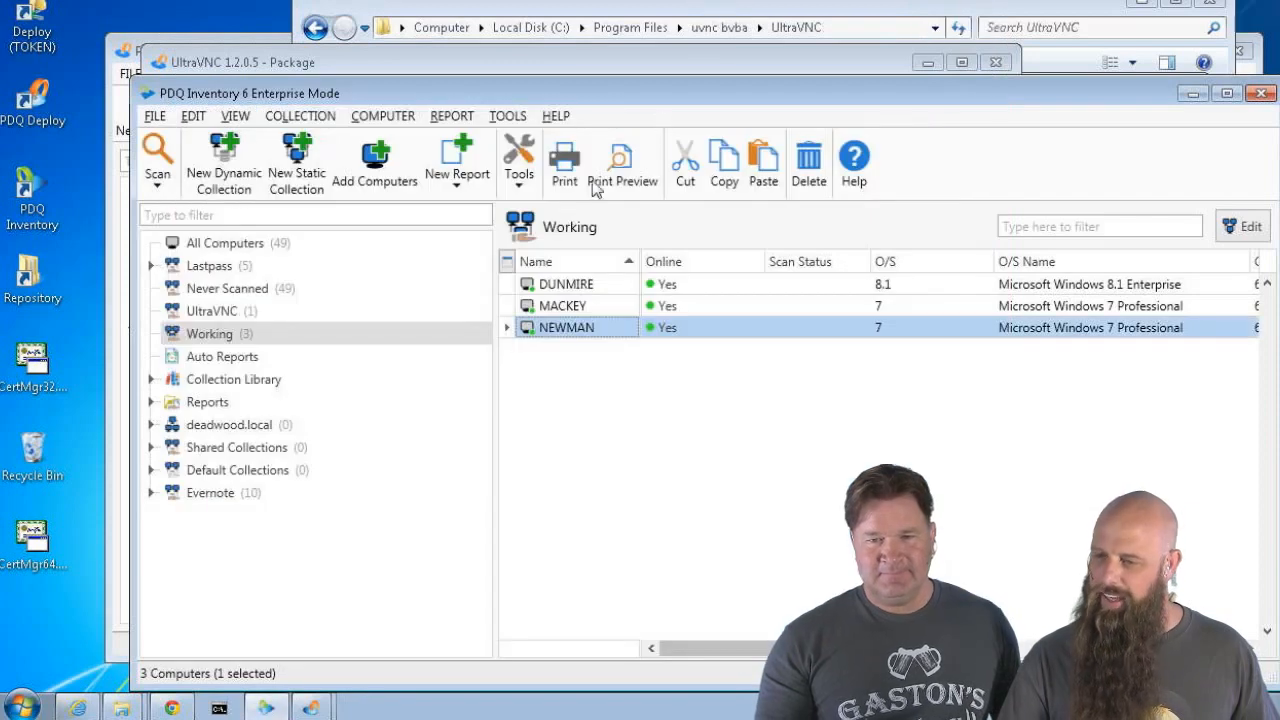
pyautogui.click(294, 64)
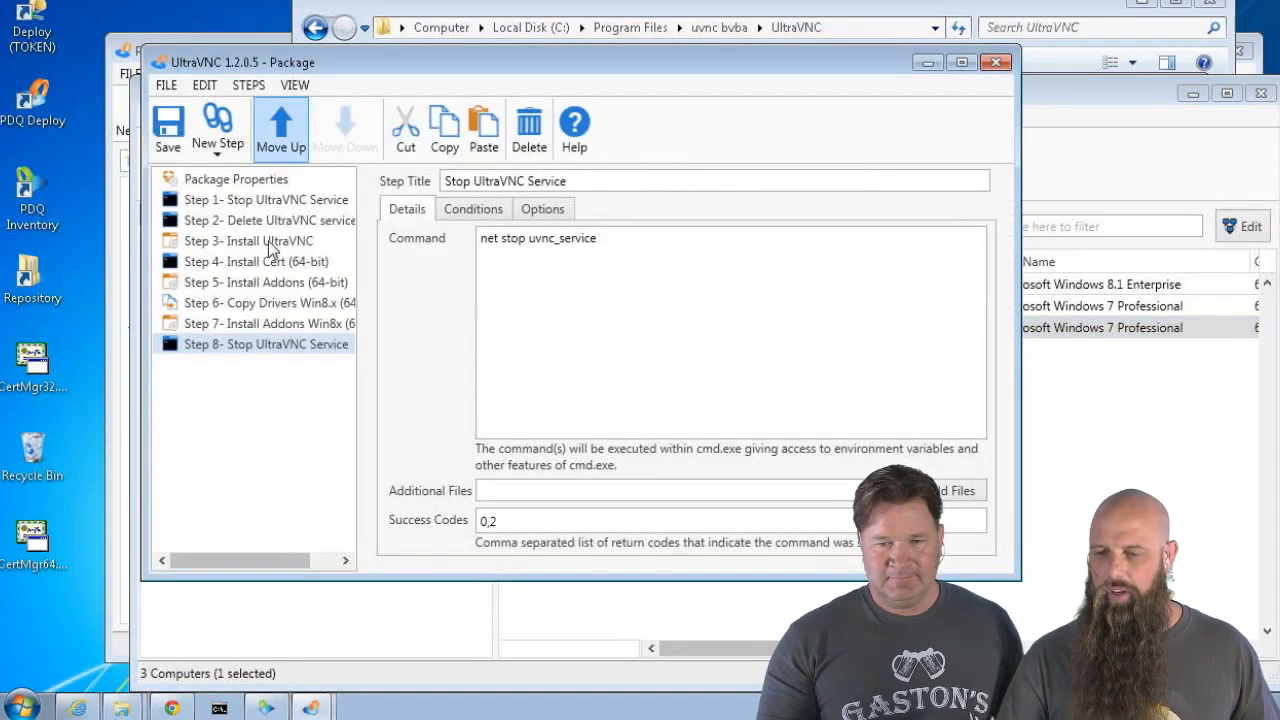
pyautogui.click(210, 145)
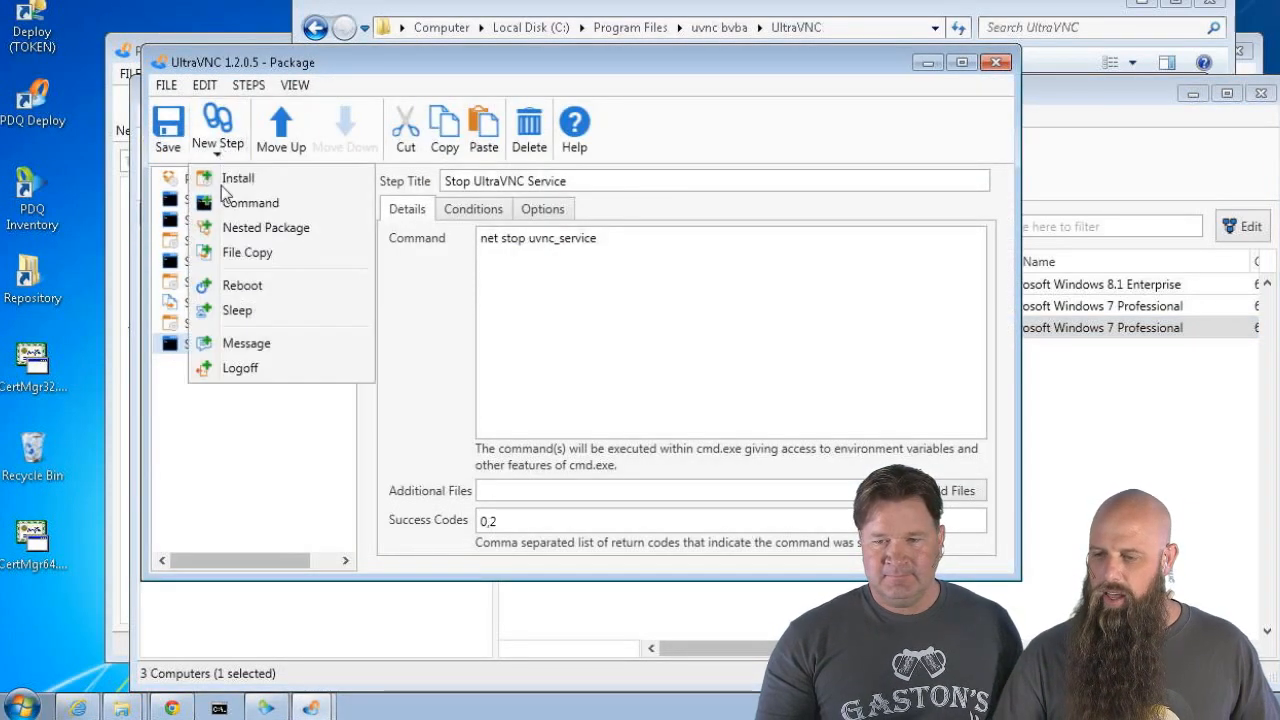
pyautogui.click(245, 254)
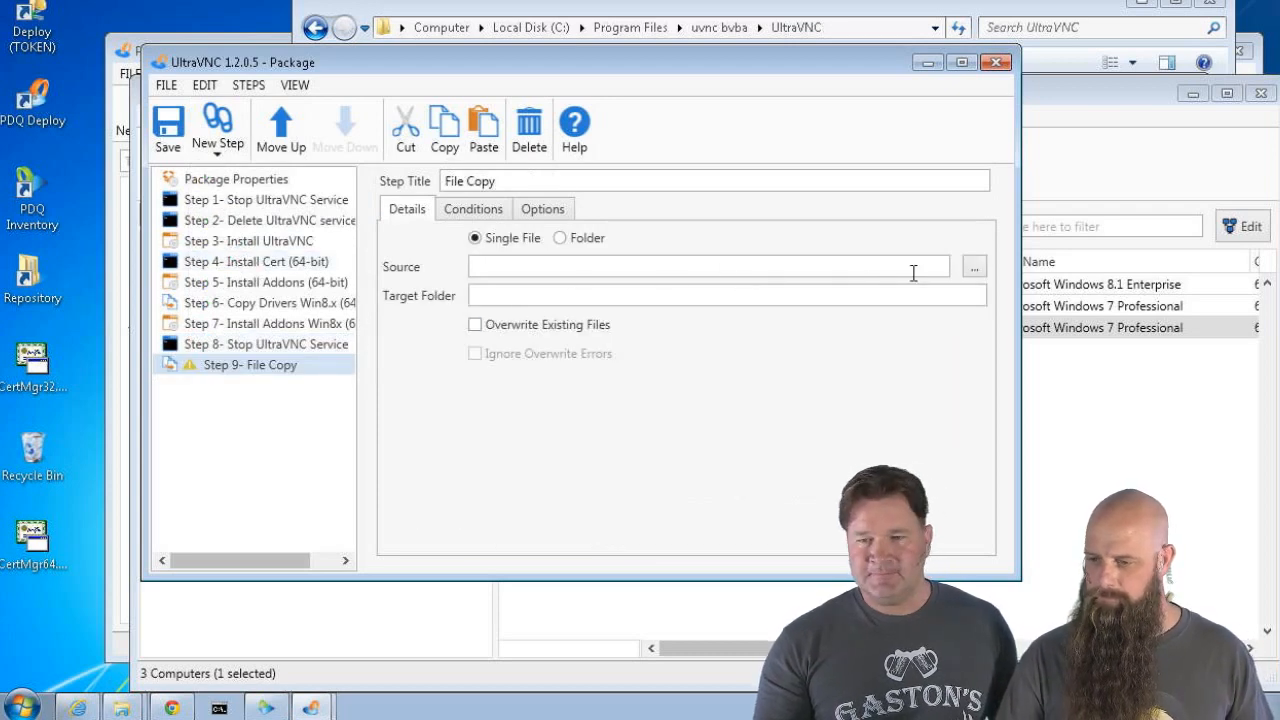
# Copy ultravnc.ini to C:\Program Files\uvnc bvba\UltraVNC, overwriting existing files
pyautogui.click(970, 267)
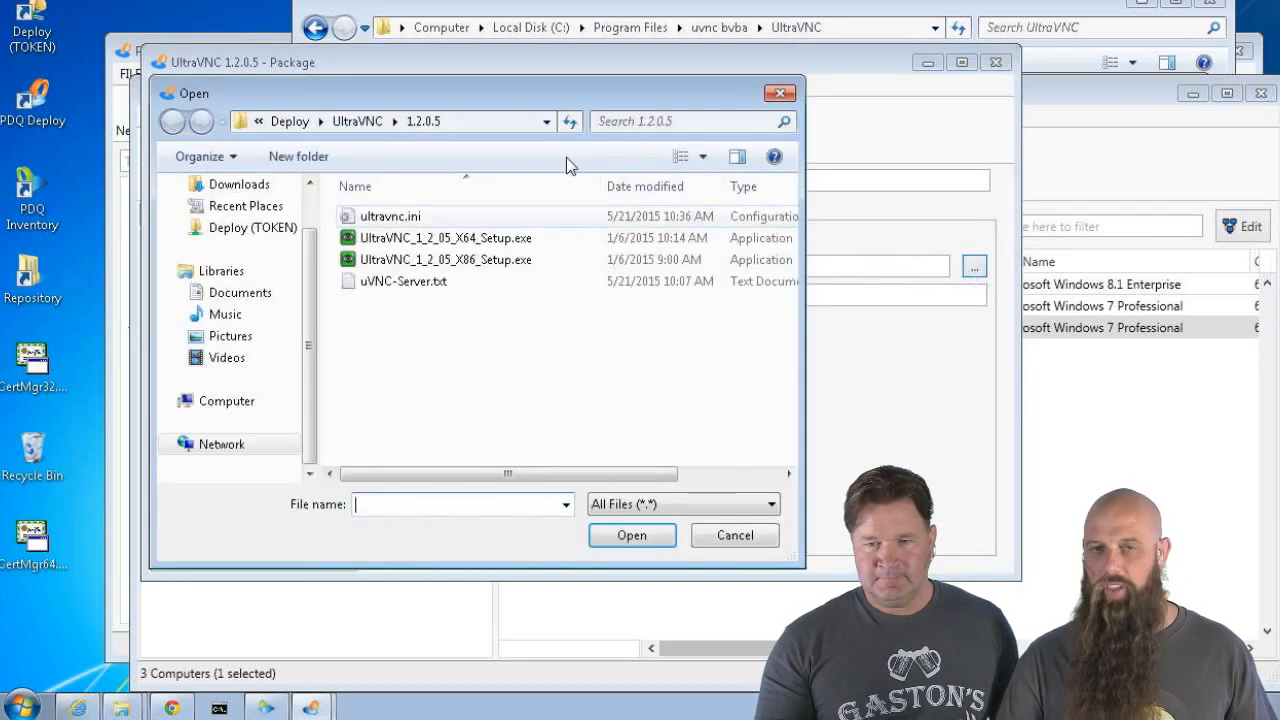
pyautogui.click(405, 221)
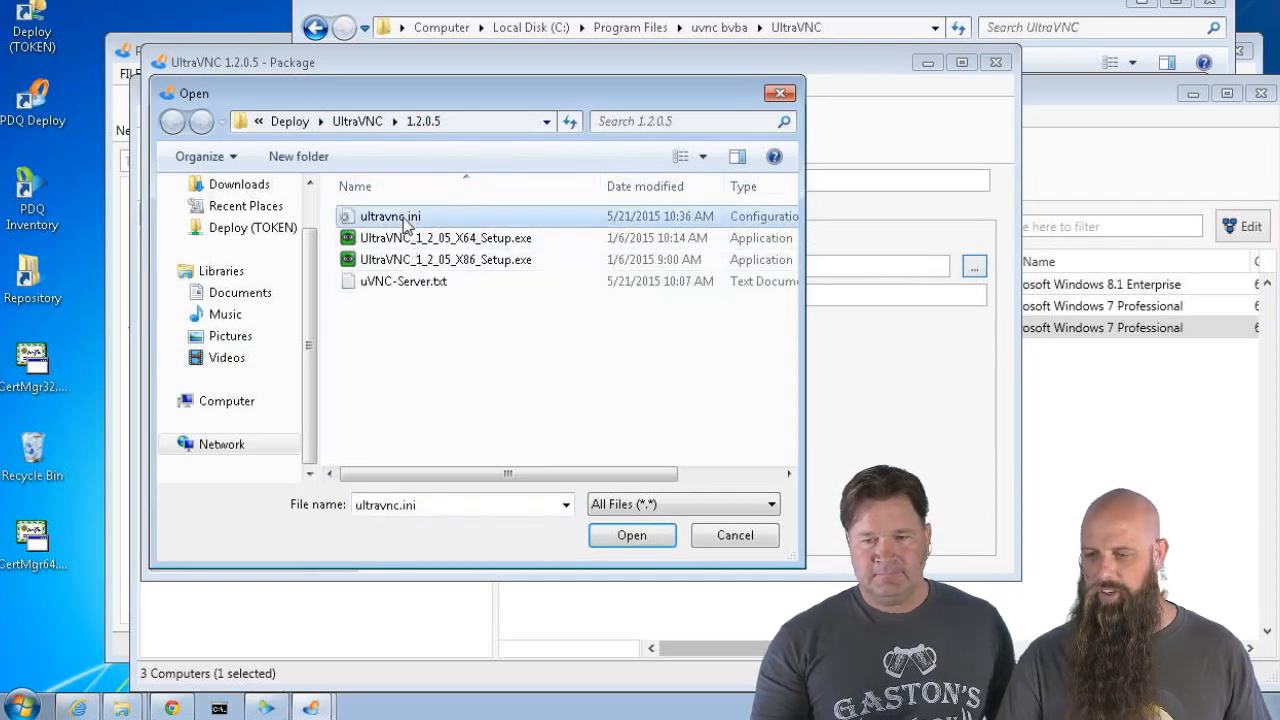
pyautogui.doubleClick(405, 221)
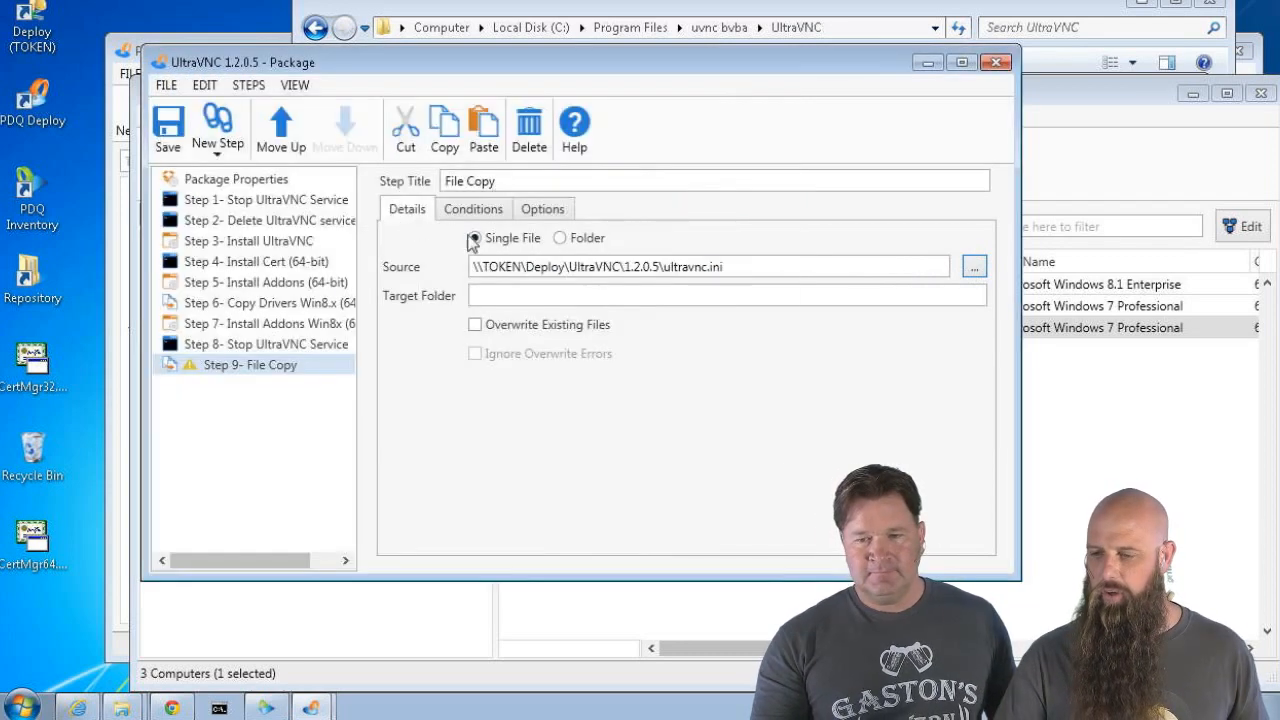
pyautogui.click(493, 325)
pyautogui.click(508, 354)
pyautogui.click(567, 296)
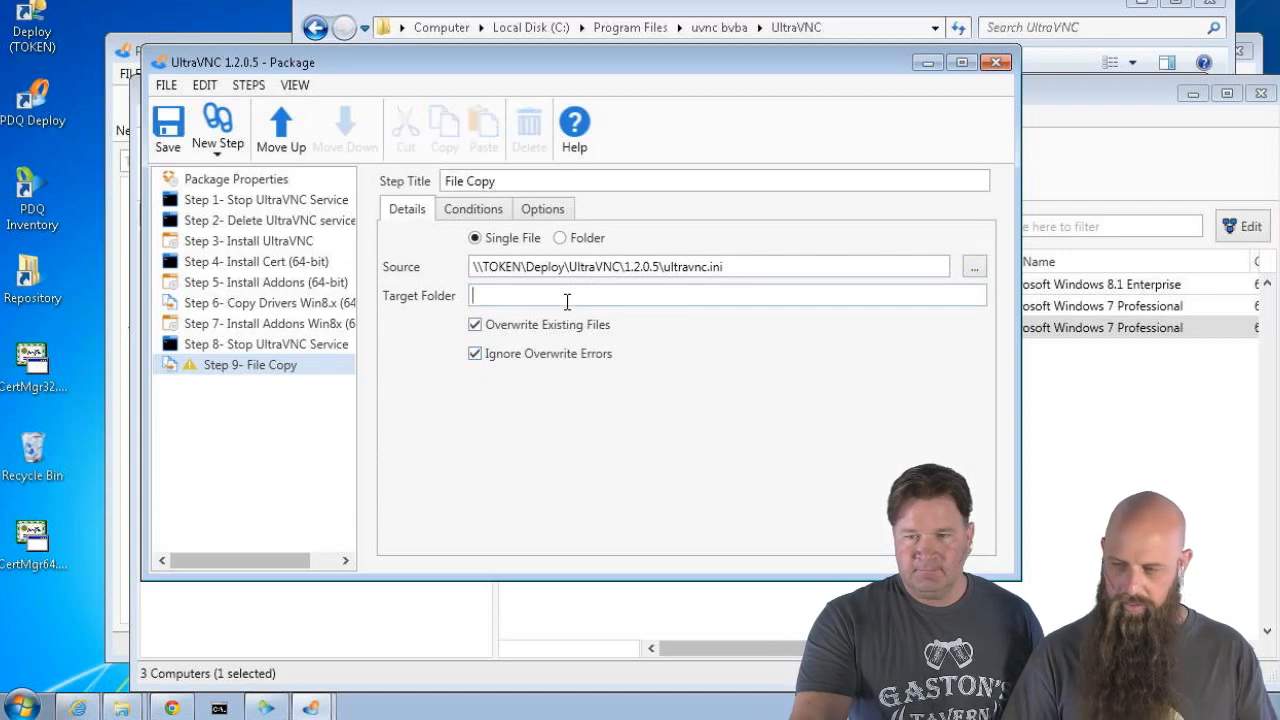
pyautogui.write('C:\\Program Files\\uvnc bvba\\U')
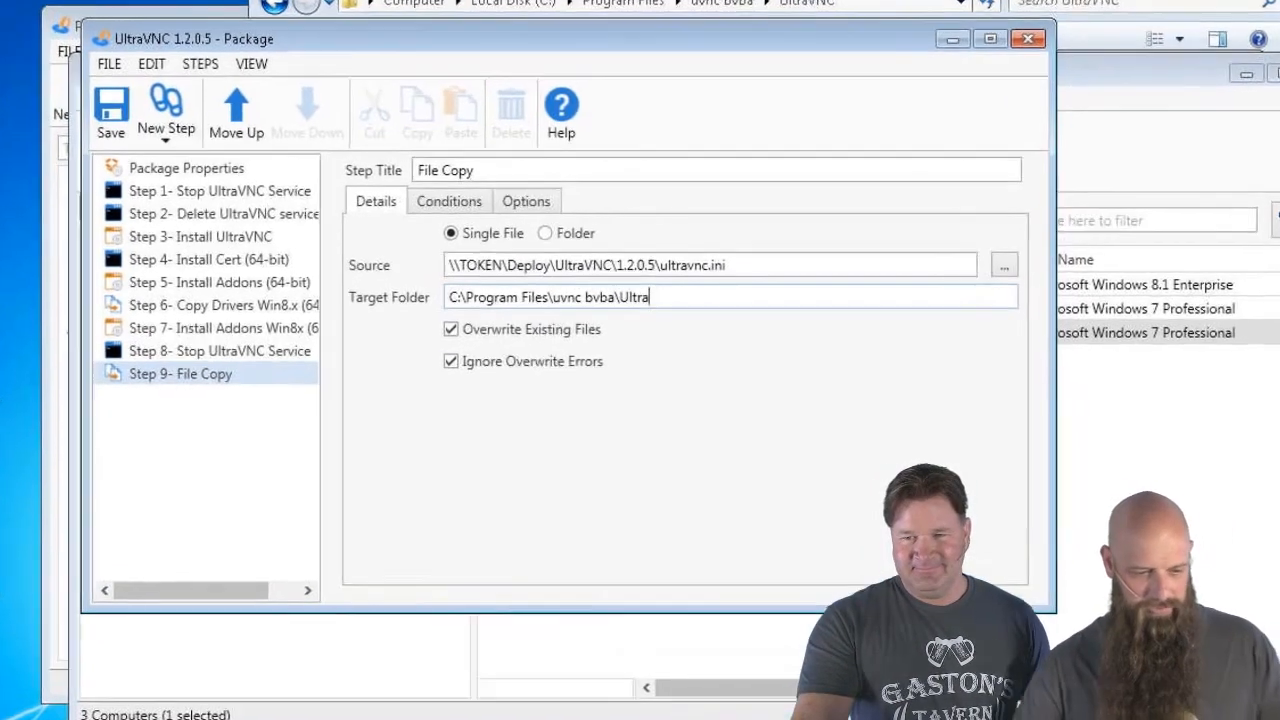
pyautogui.write('VNC')
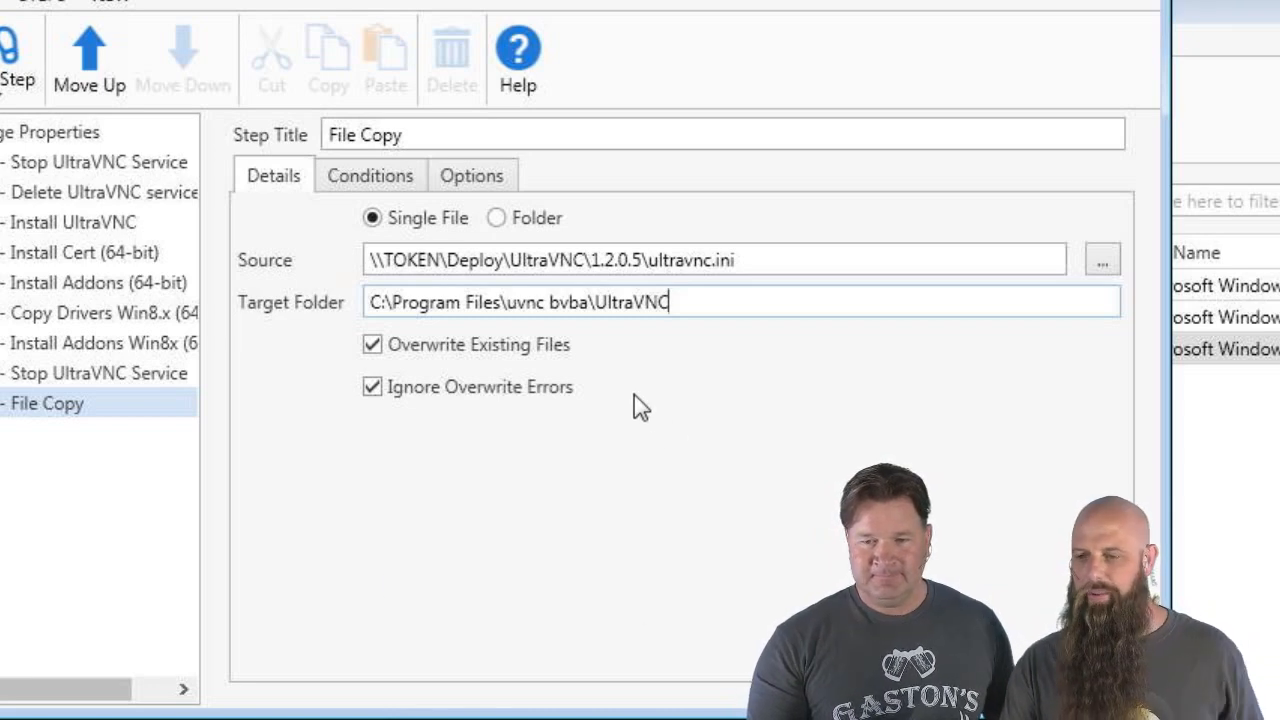
# Set the File Copy step's Error Mode to Continue
pyautogui.click(367, 182)
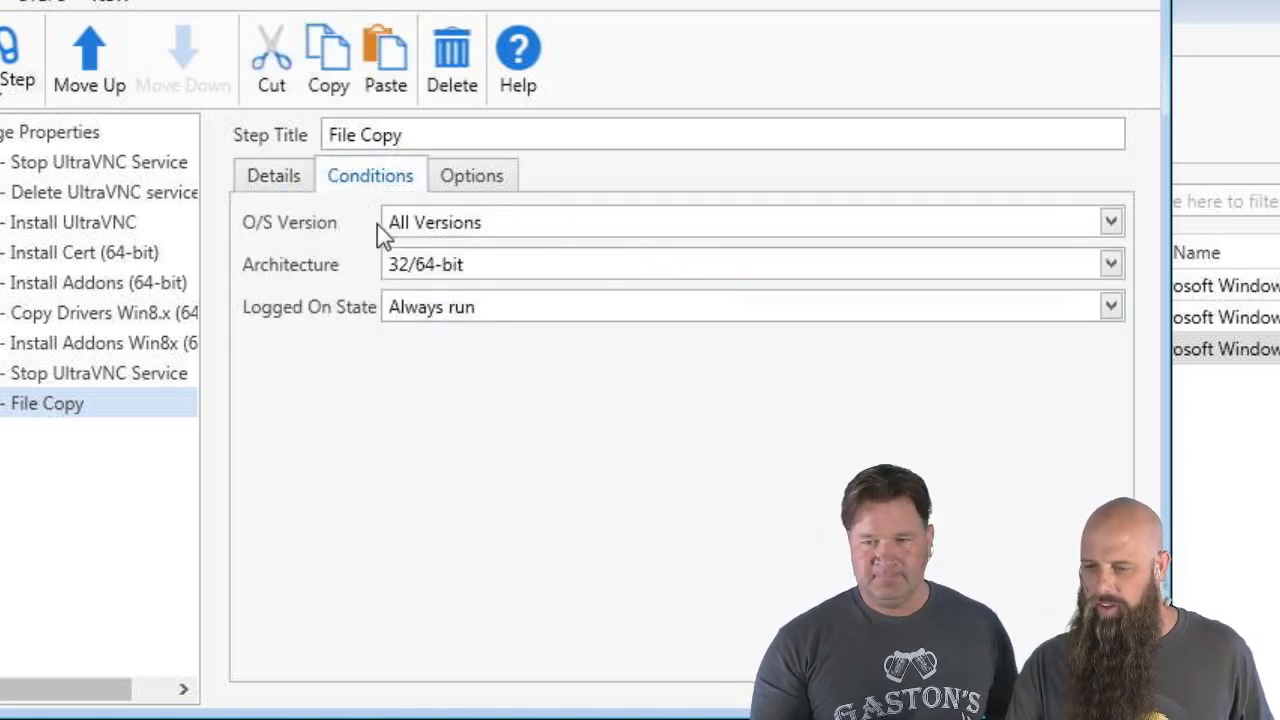
pyautogui.click(464, 186)
pyautogui.click(457, 314)
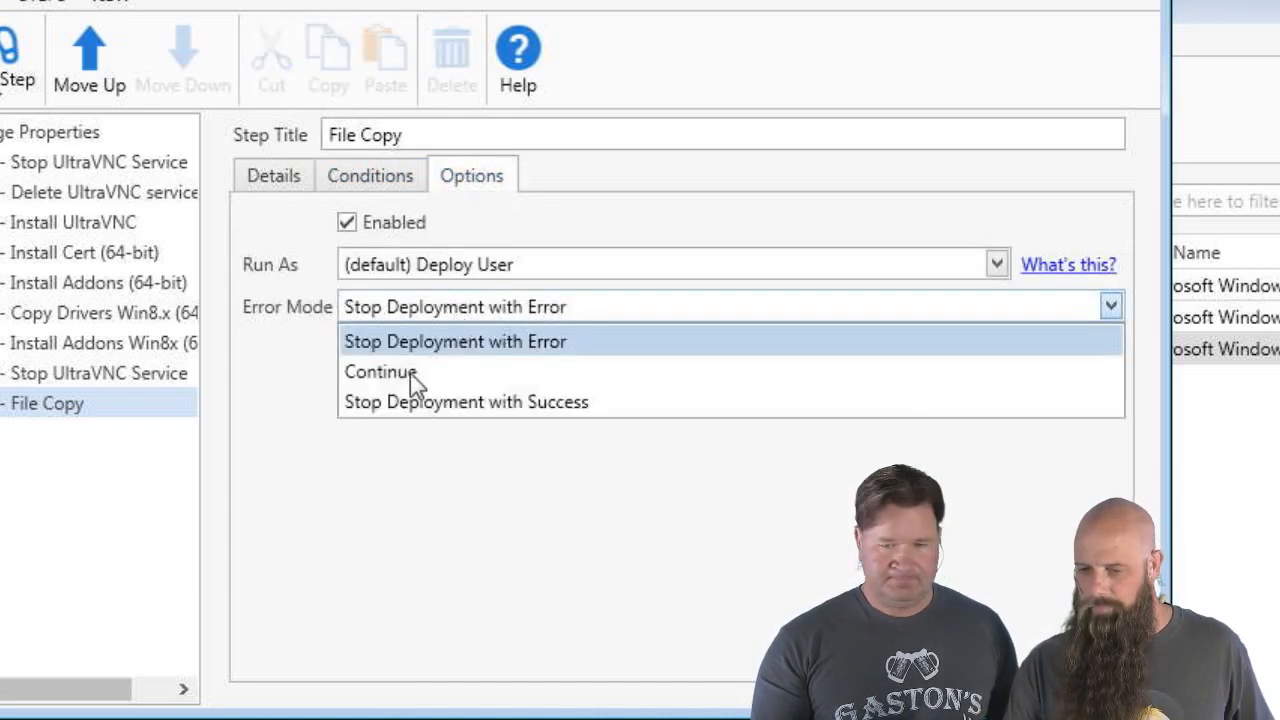
pyautogui.click(410, 373)
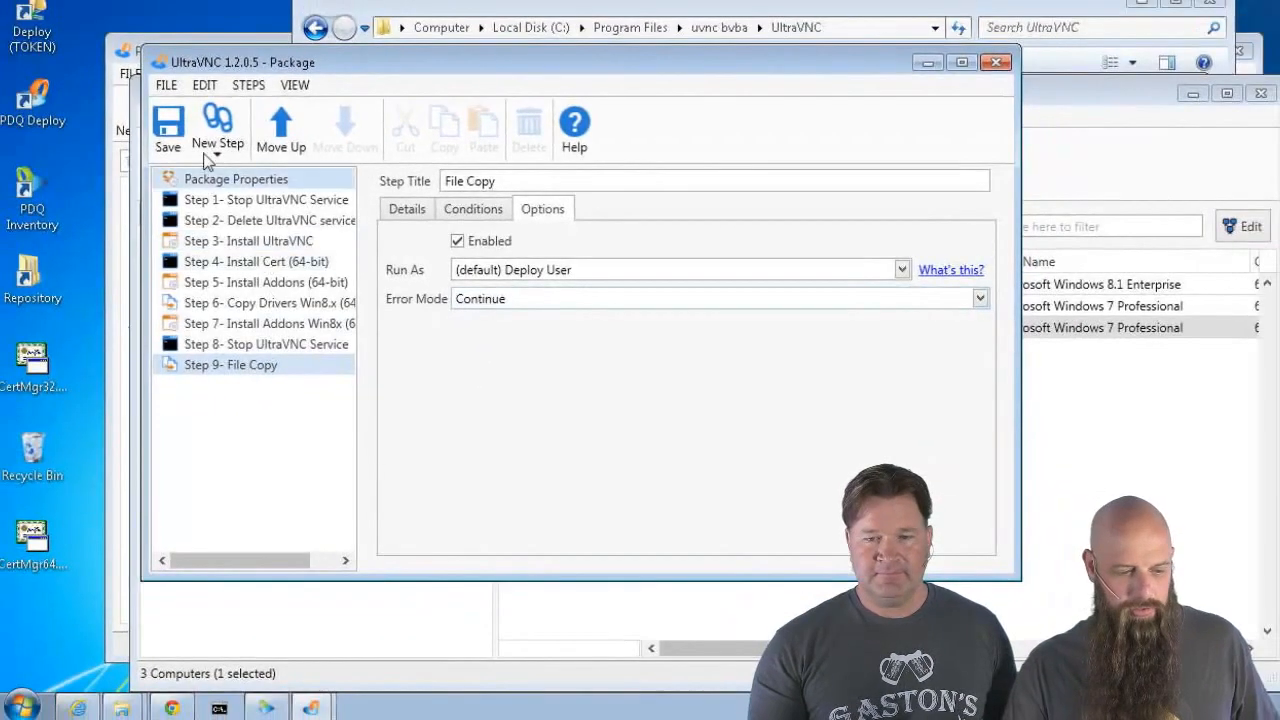
pyautogui.click(184, 145)
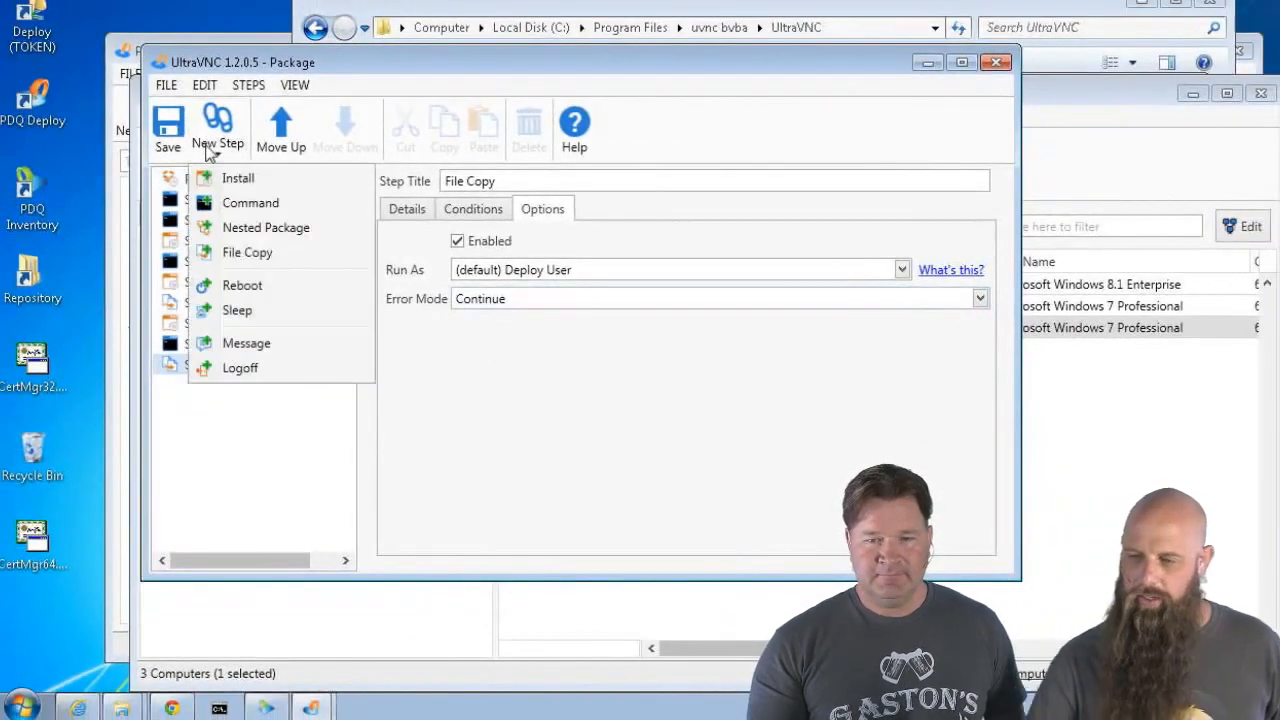
# Add a 'Start Service' Command step running SC START uvnc_service, success codes 0,2,1056
pyautogui.click(182, 202)
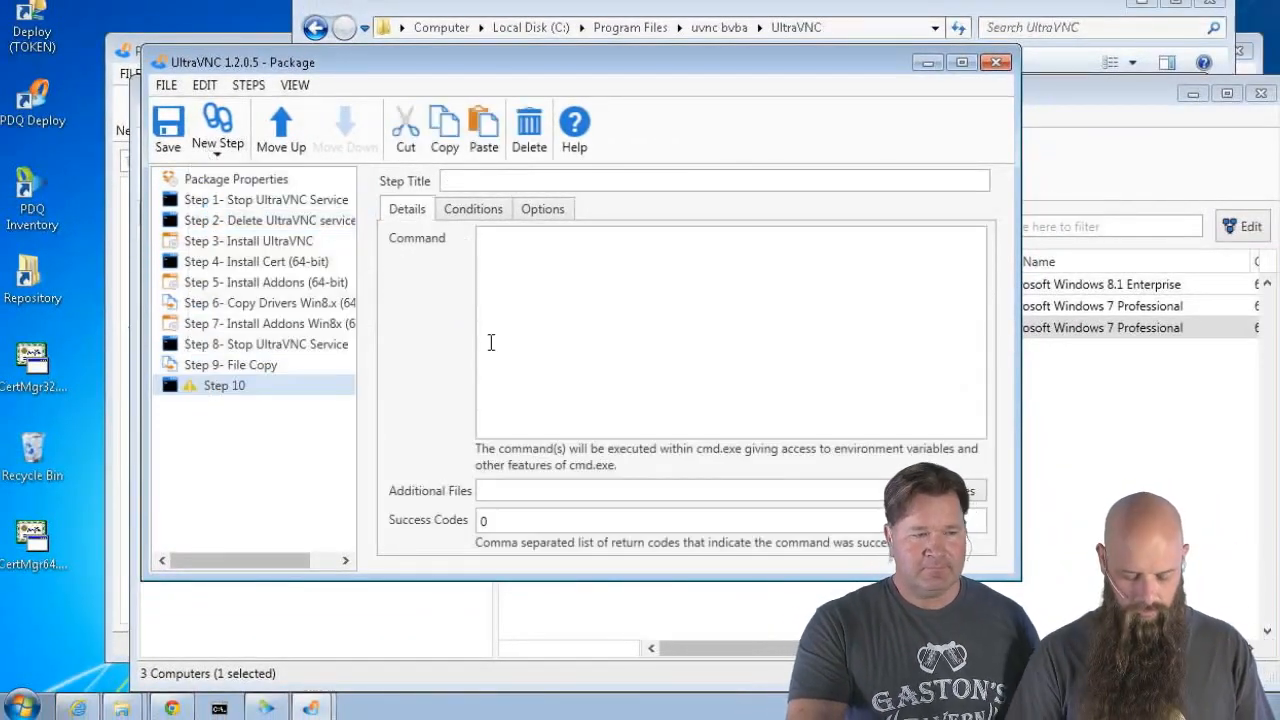
pyautogui.click(491, 182)
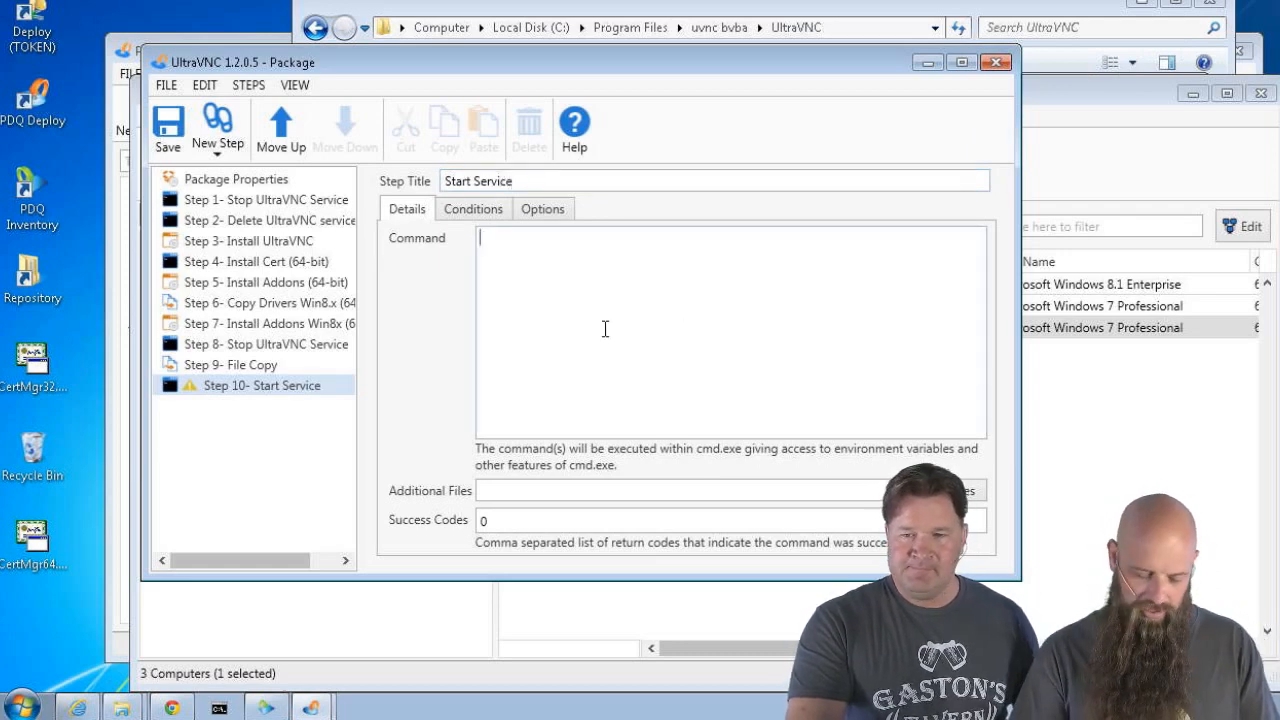
pyautogui.write('SC')
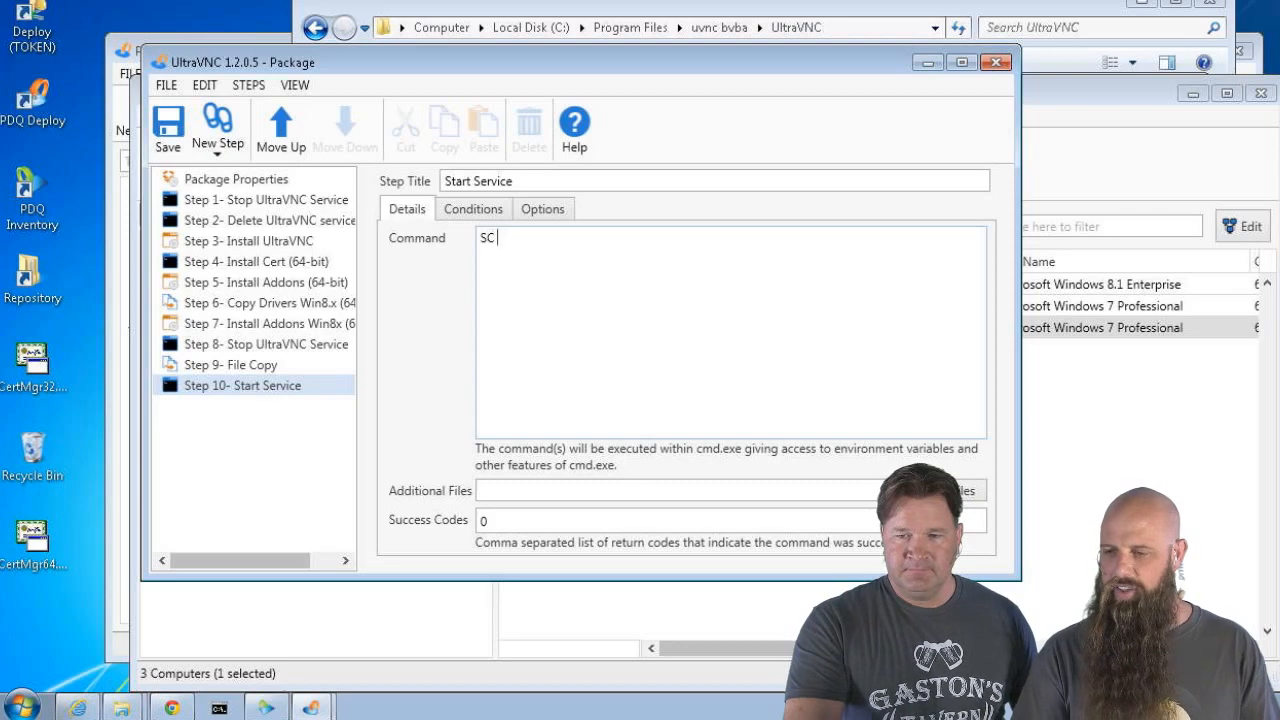
pyautogui.write(' START ')
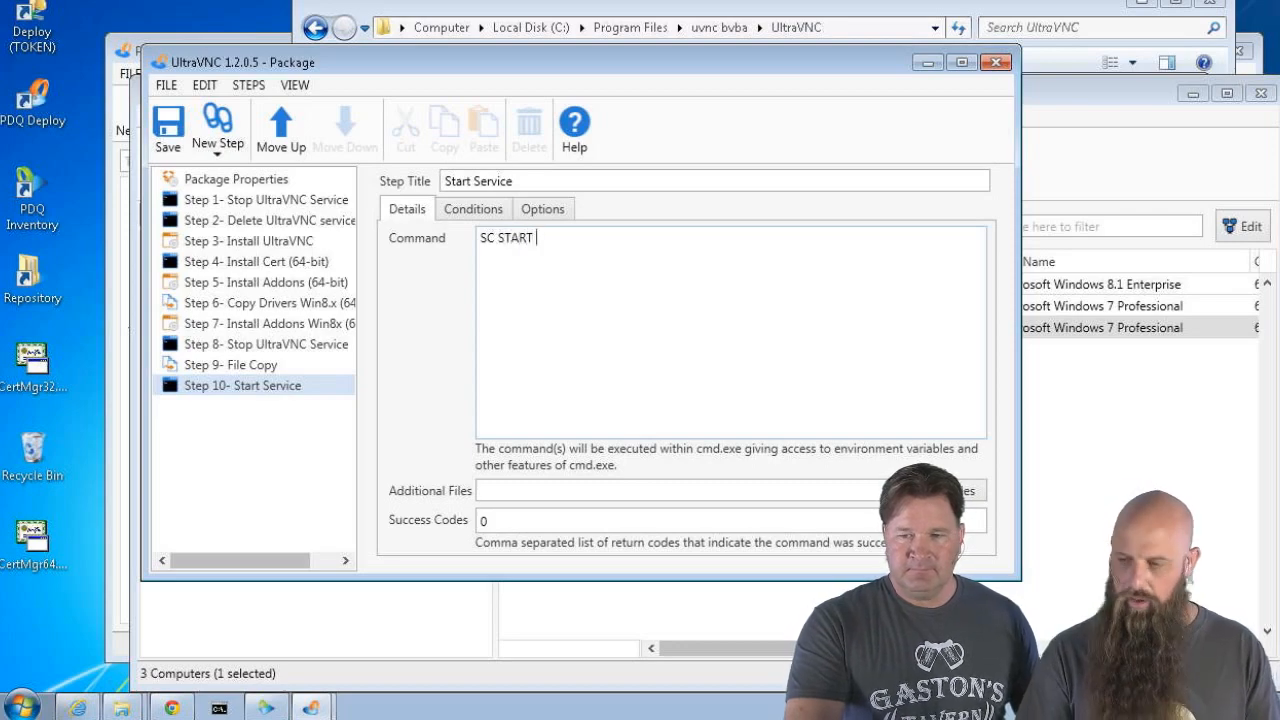
pyautogui.write('uvnc_service')
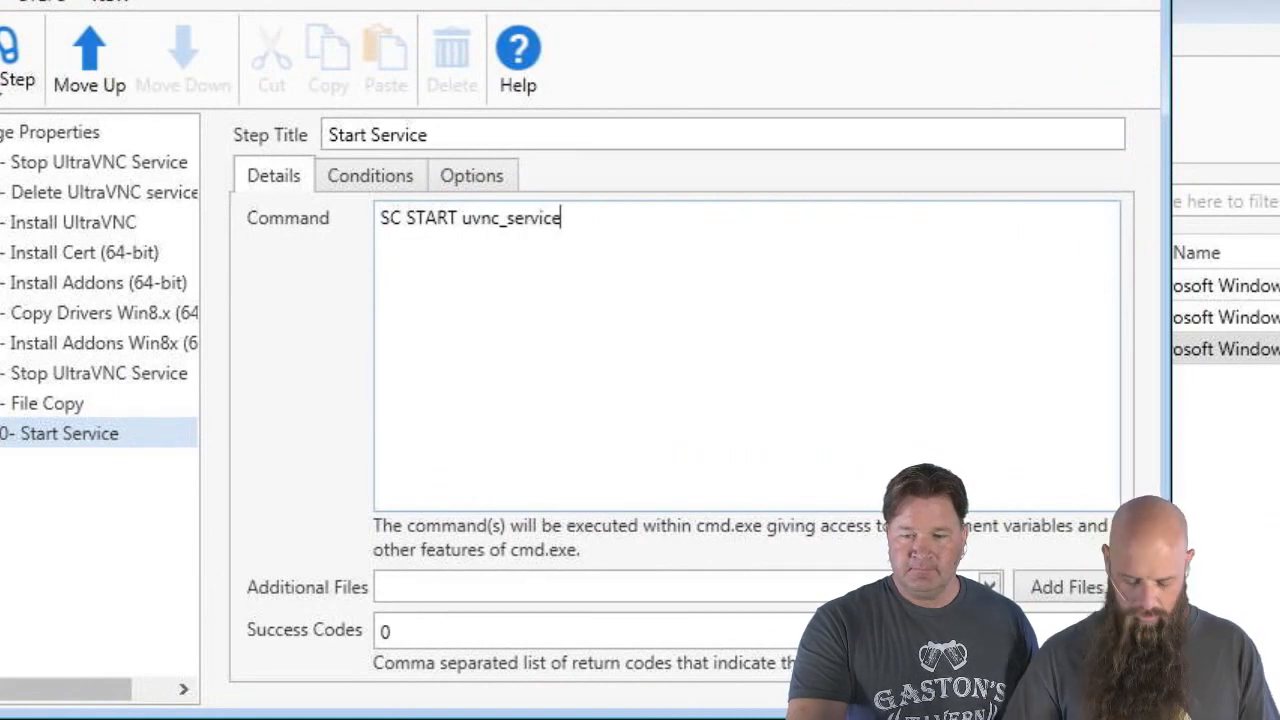
pyautogui.click(414, 631)
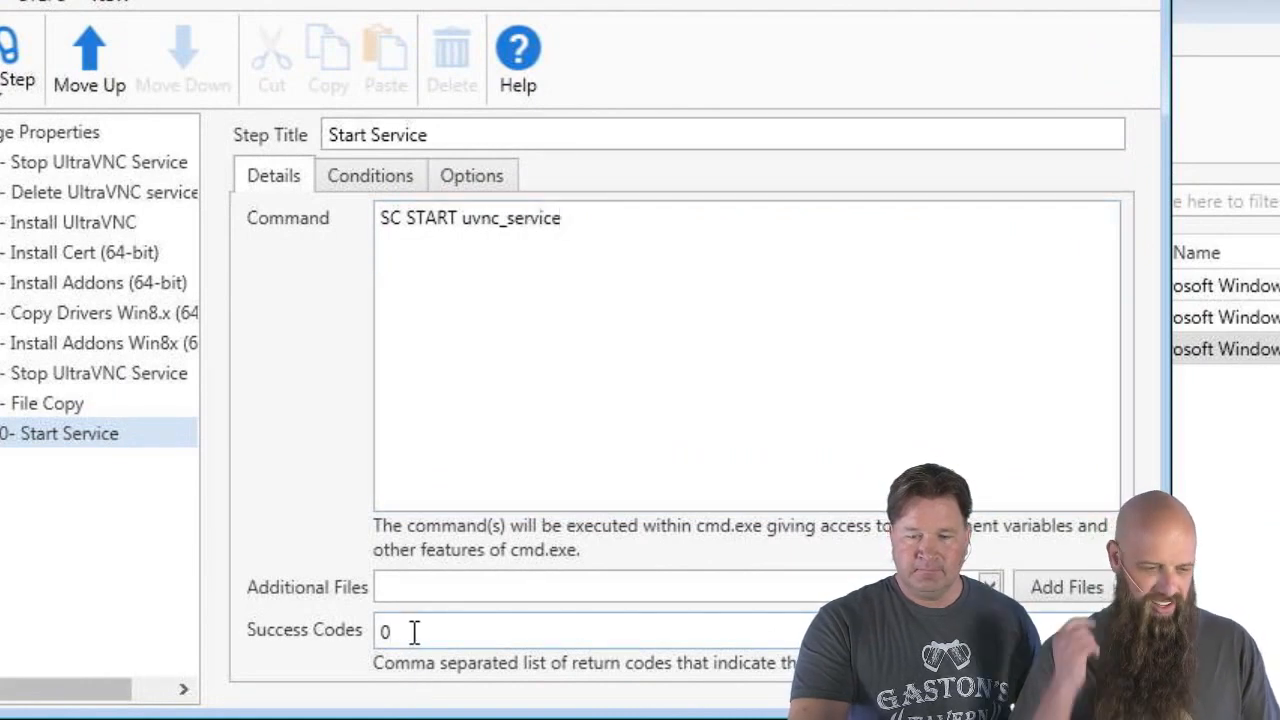
pyautogui.write(',2,')
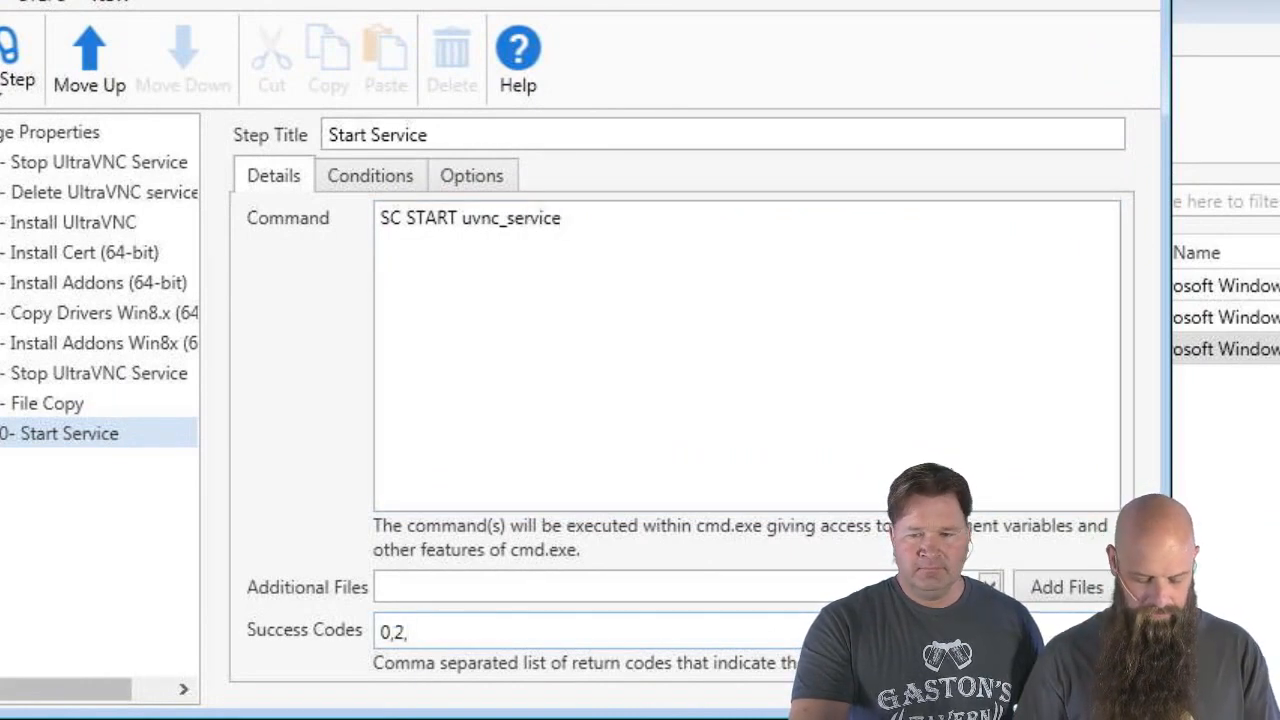
pyautogui.write('105')
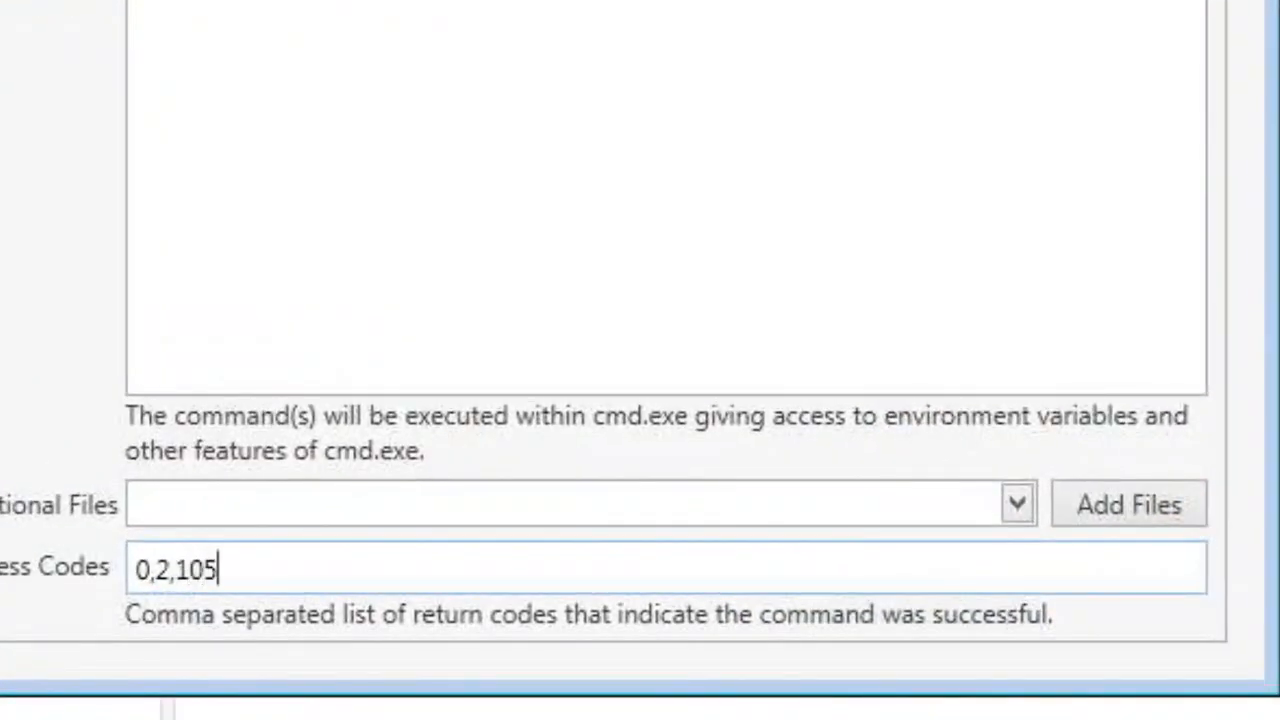
pyautogui.write('6')
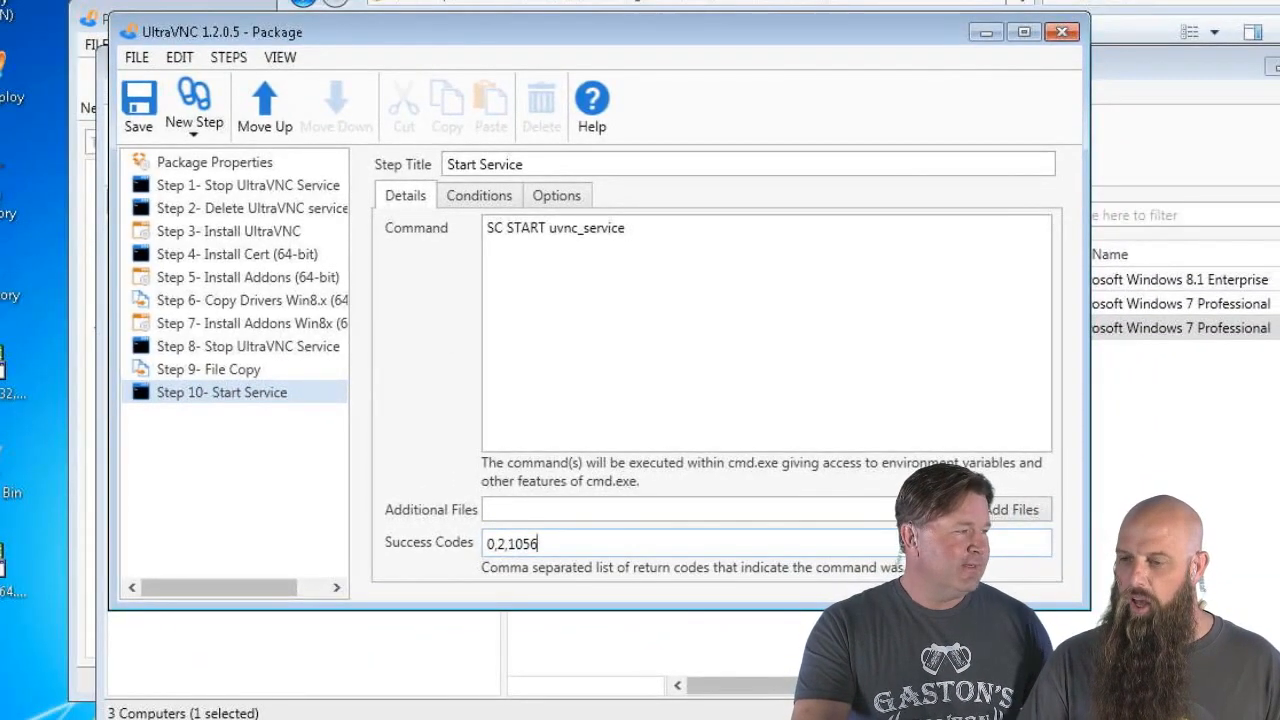
# Set the Start Service step's Error Mode to Continue
pyautogui.click(553, 203)
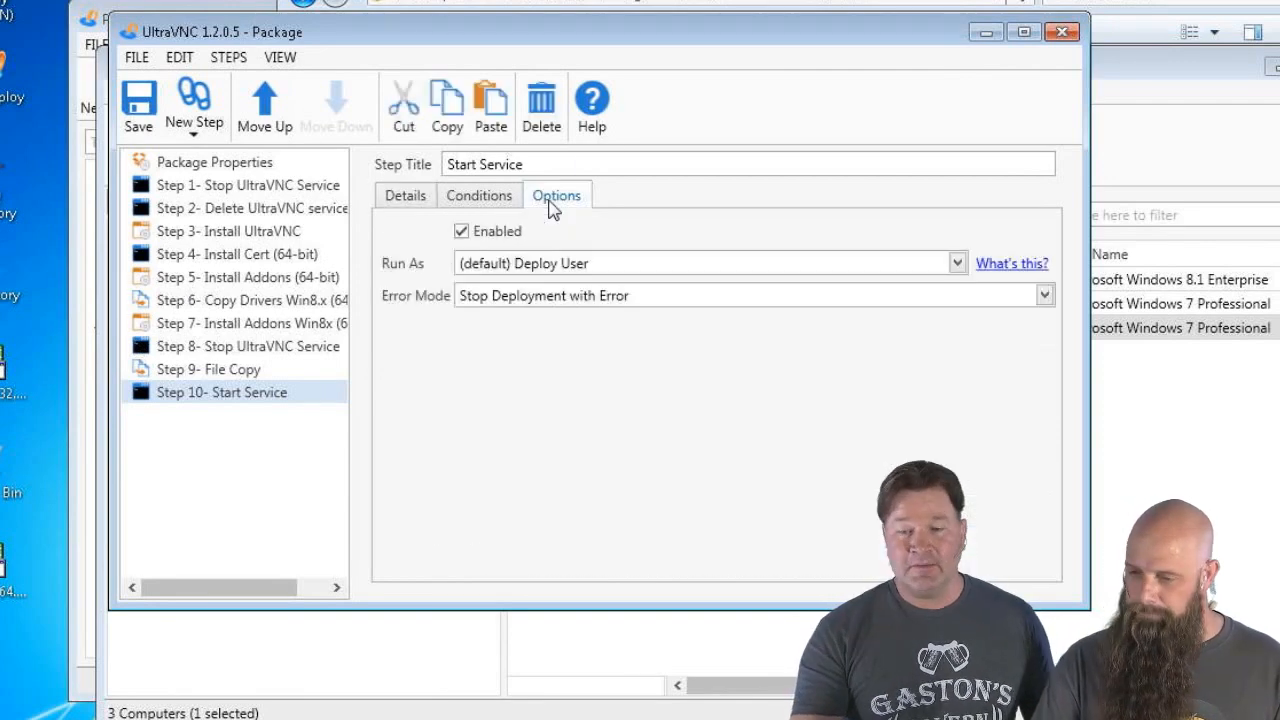
pyautogui.click(548, 300)
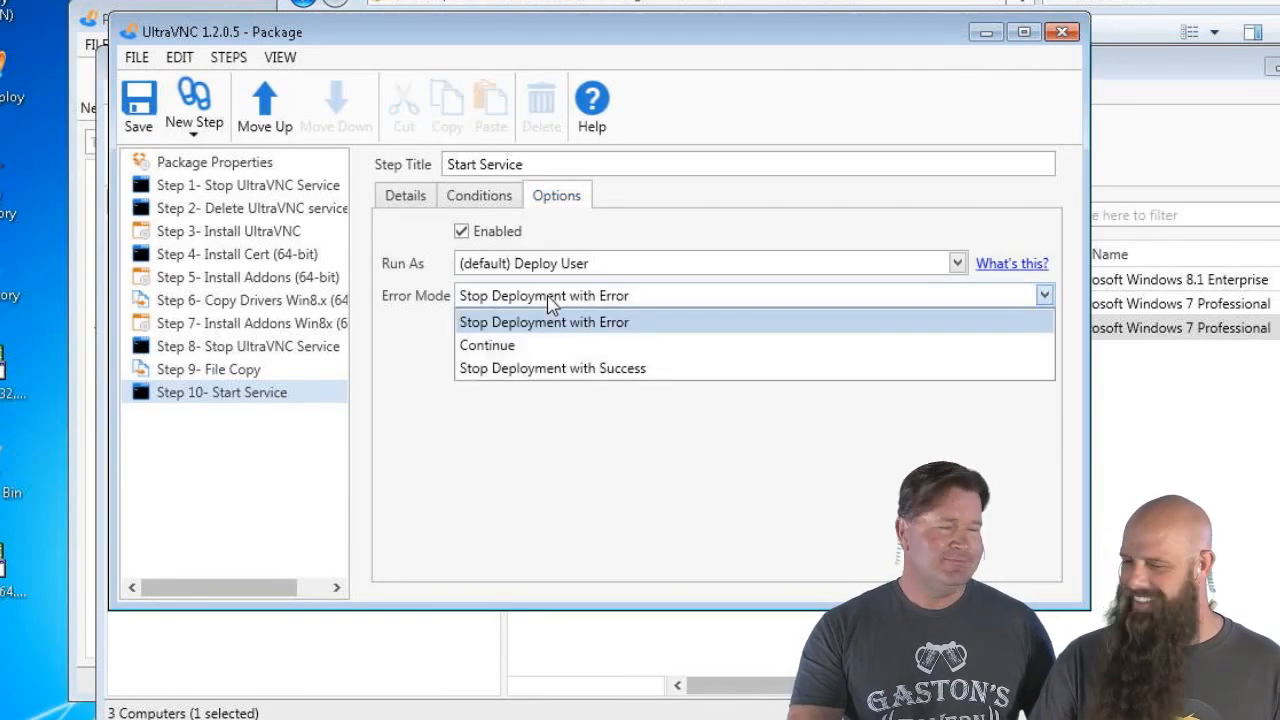
pyautogui.click(505, 346)
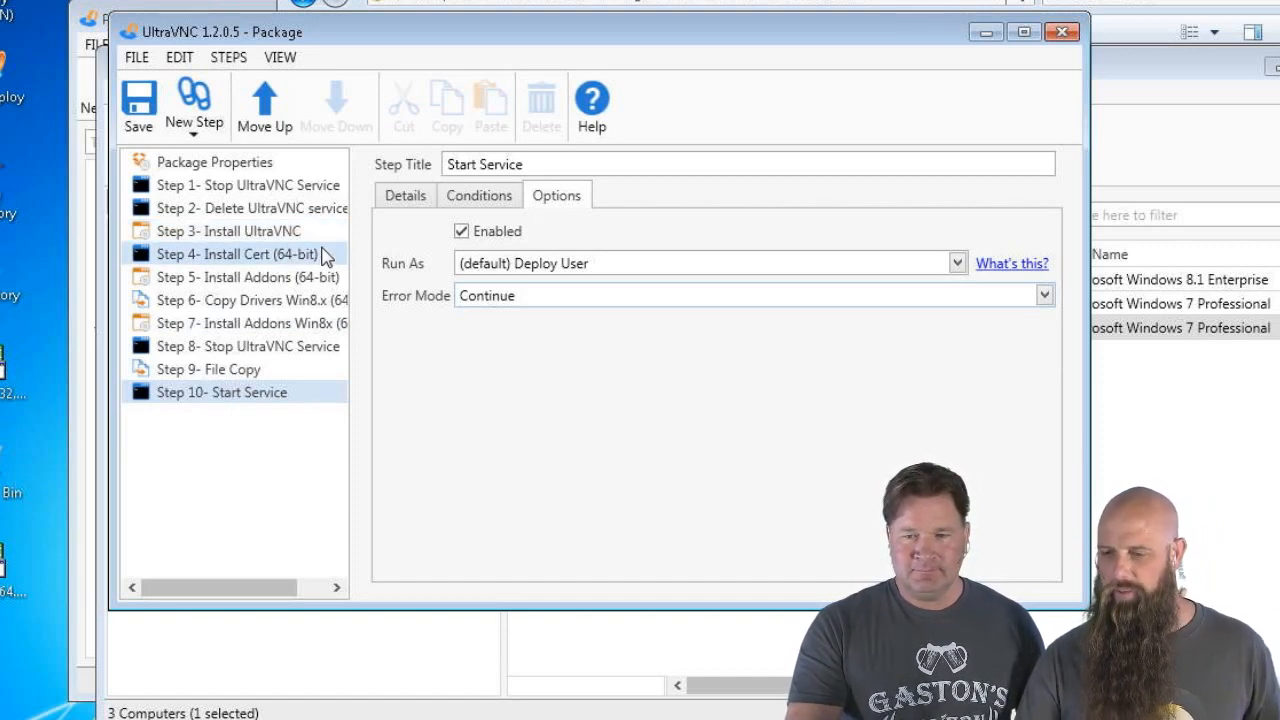
pyautogui.click(493, 203)
pyautogui.click(400, 200)
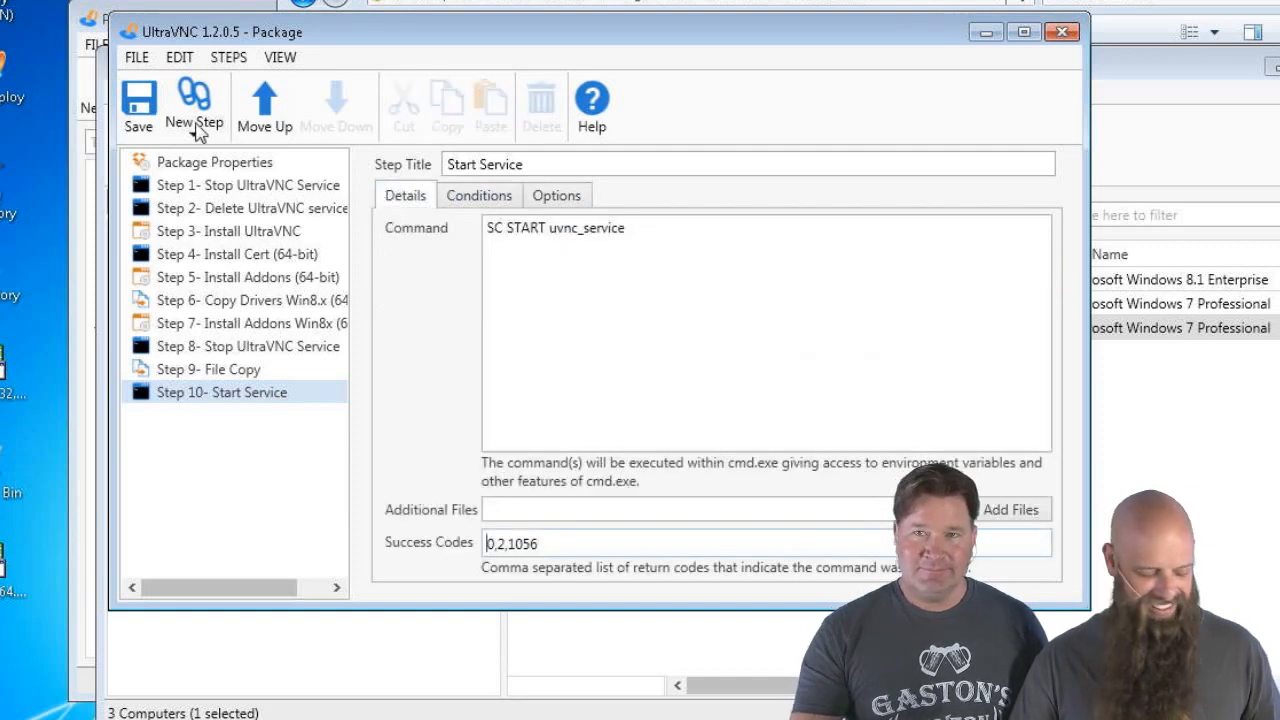
# Save and close the package, check NEWMAN in the UltraVNC and Working collections, then return to PDQ Deploy
pyautogui.click(139, 100)
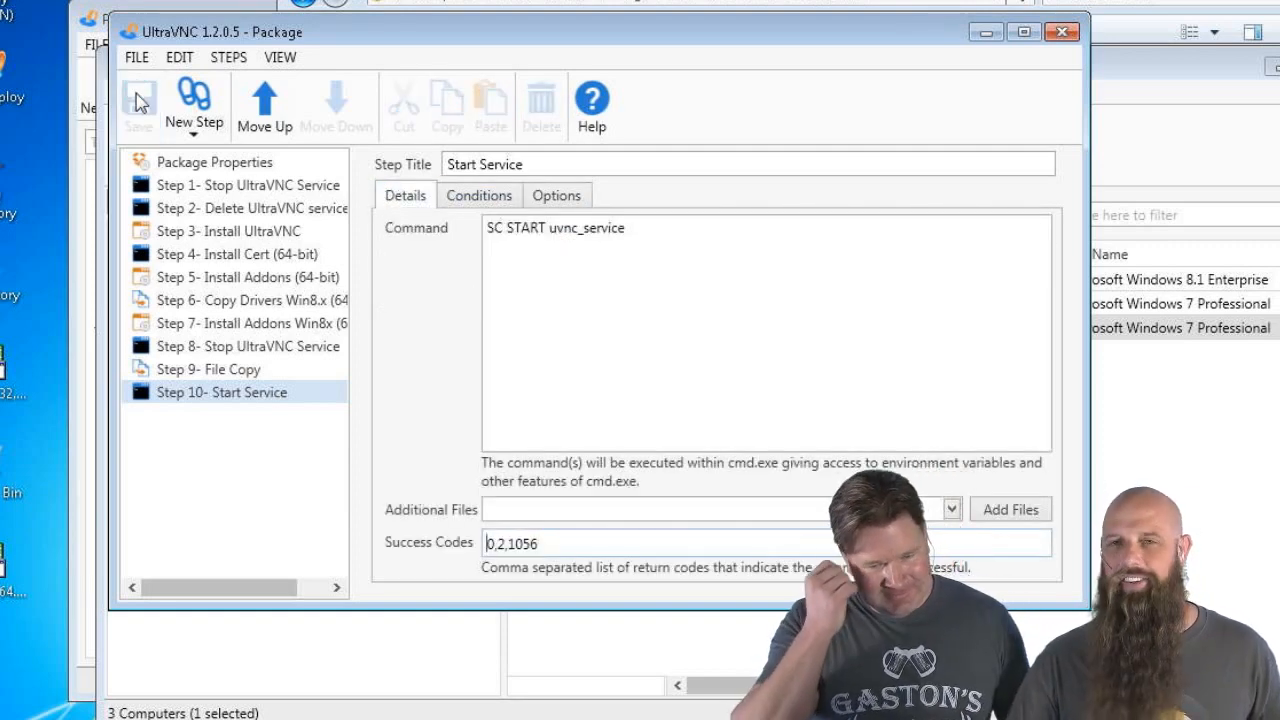
pyautogui.click(1062, 33)
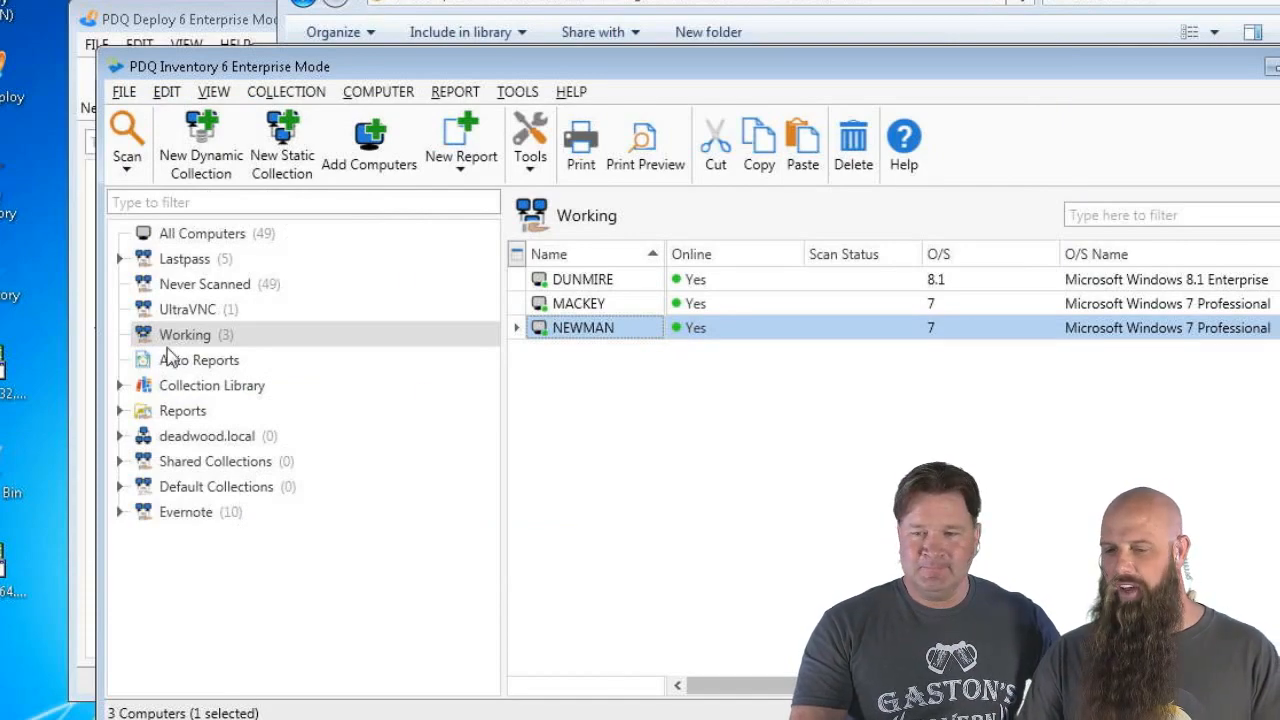
pyautogui.click(182, 313)
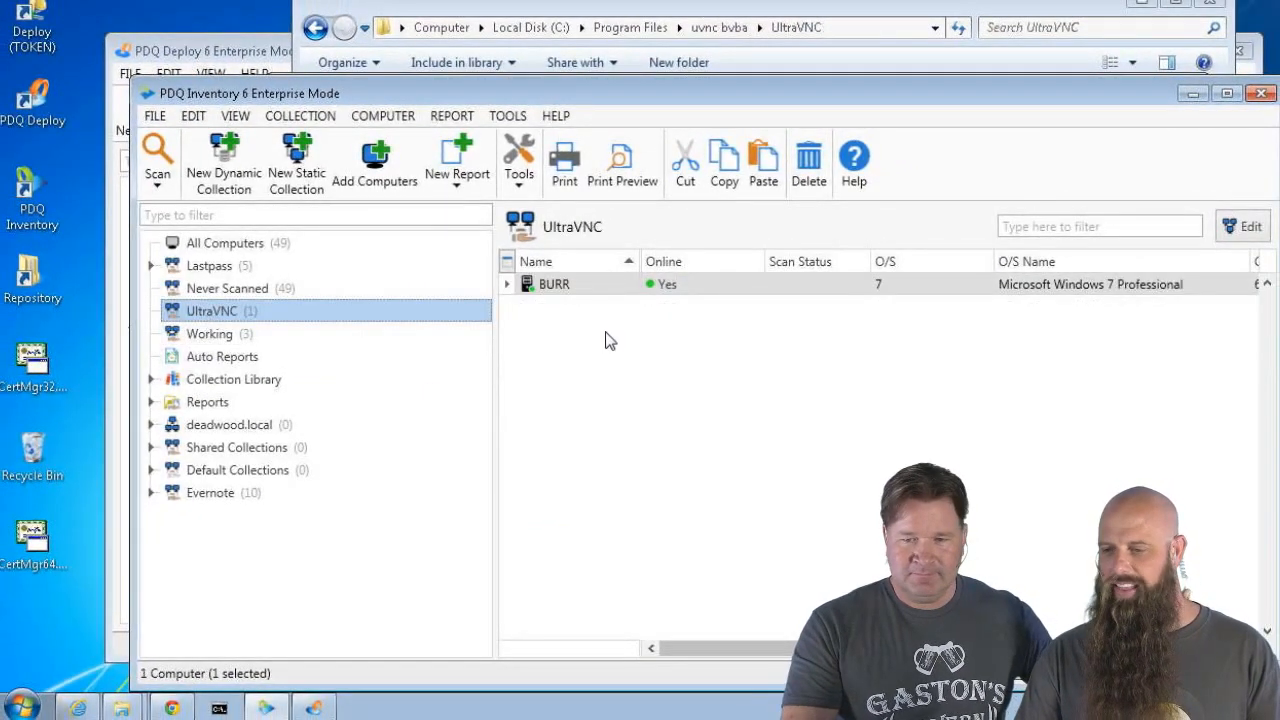
pyautogui.click(300, 333)
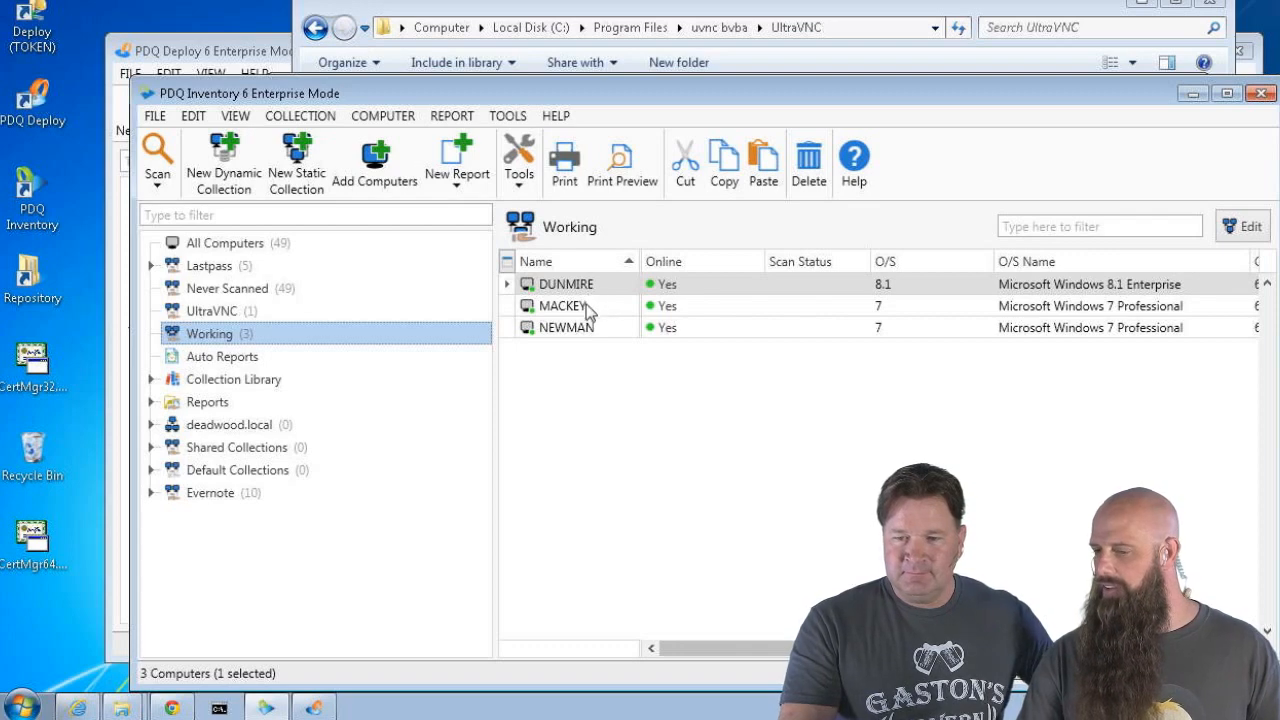
pyautogui.click(570, 333)
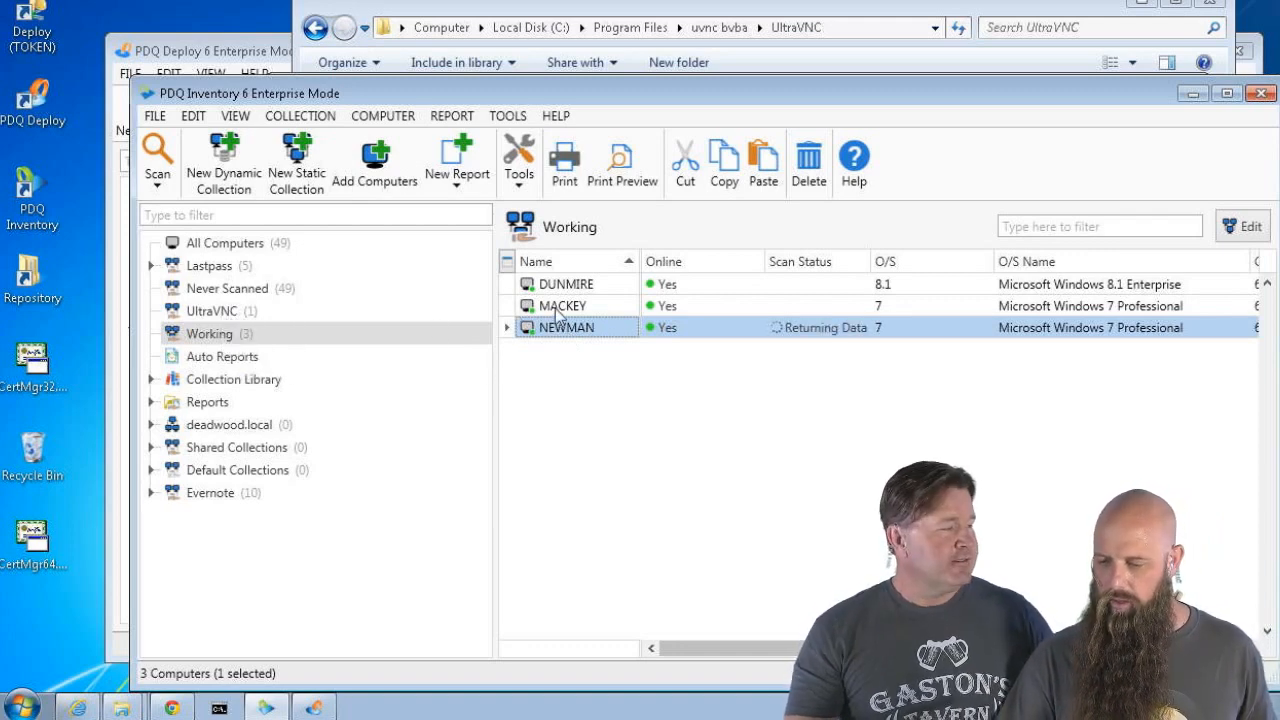
pyautogui.click(313, 708)
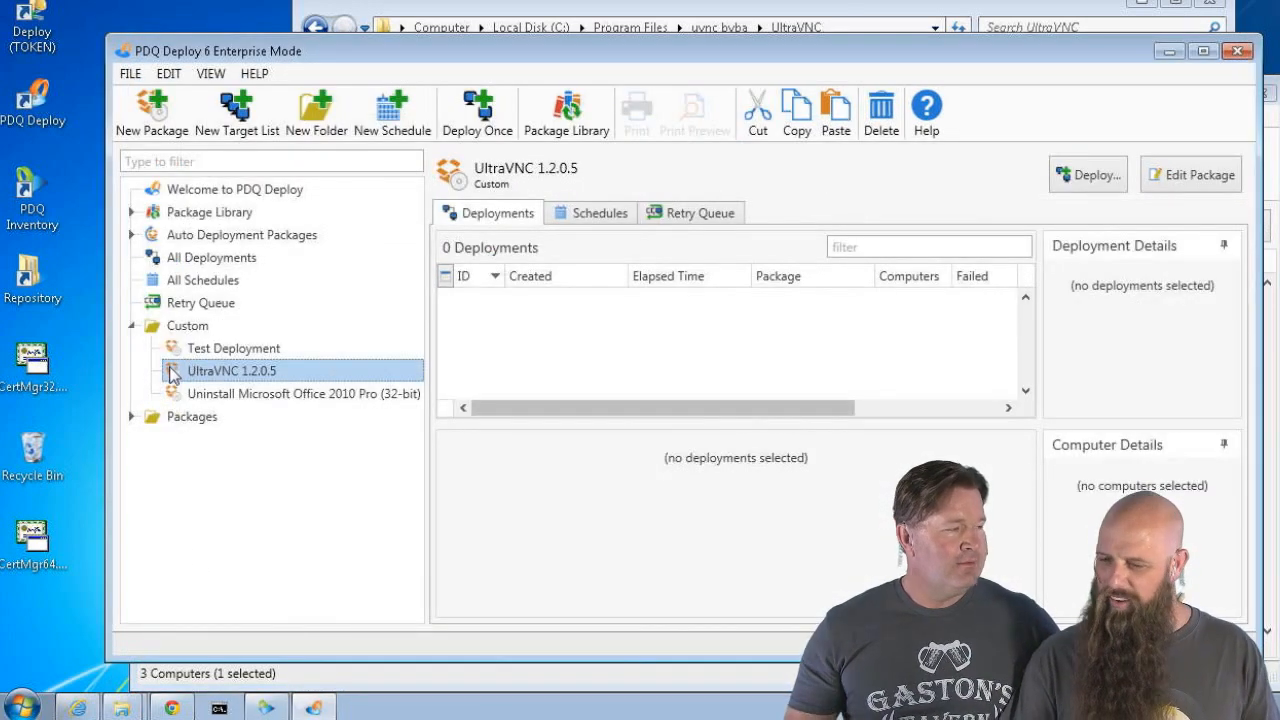
# Deploy UltraVNC 1.2.0.5 once to mackey and dunmire immediately
pyautogui.hotkey('ctrl', 'd')
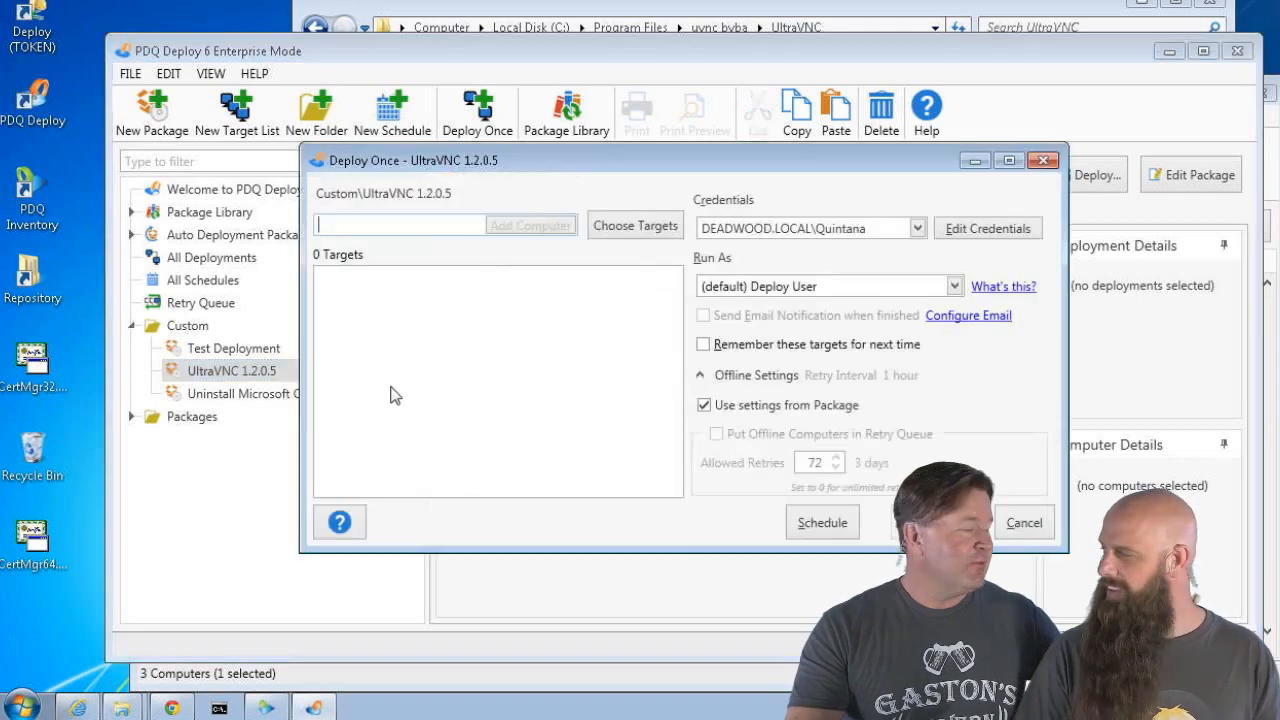
pyautogui.write('mackey')
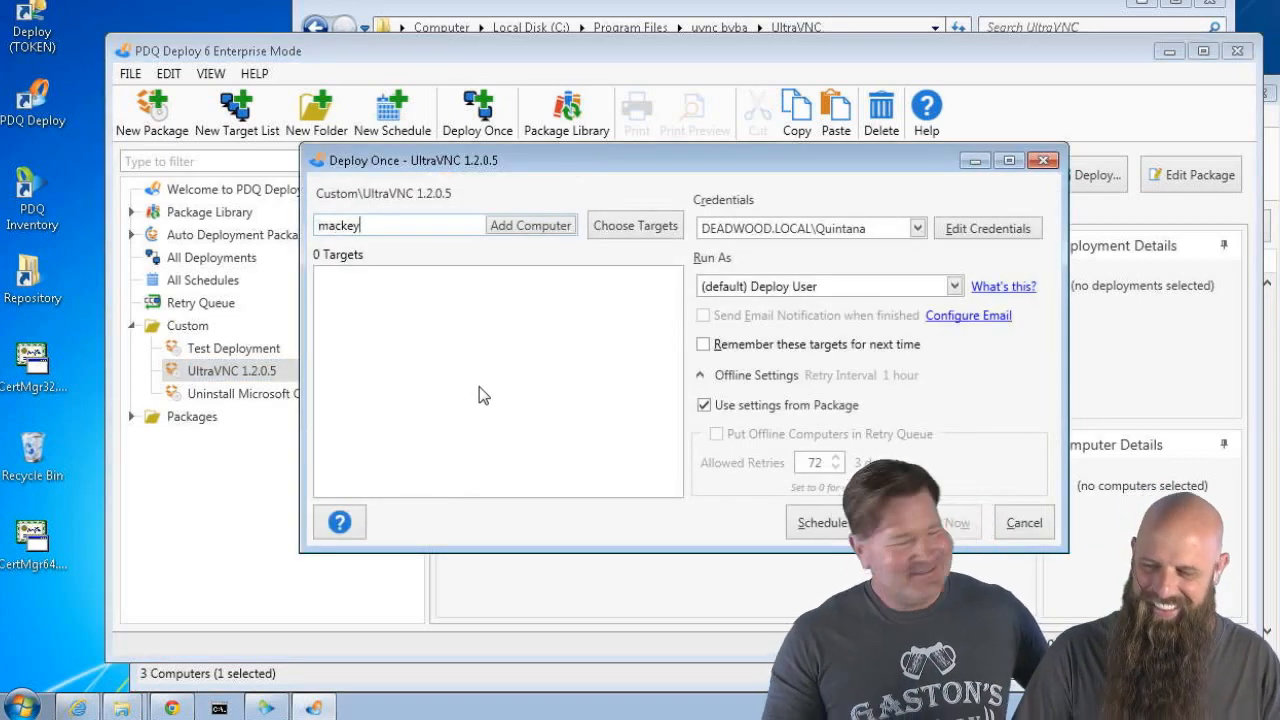
pyautogui.press('Return')
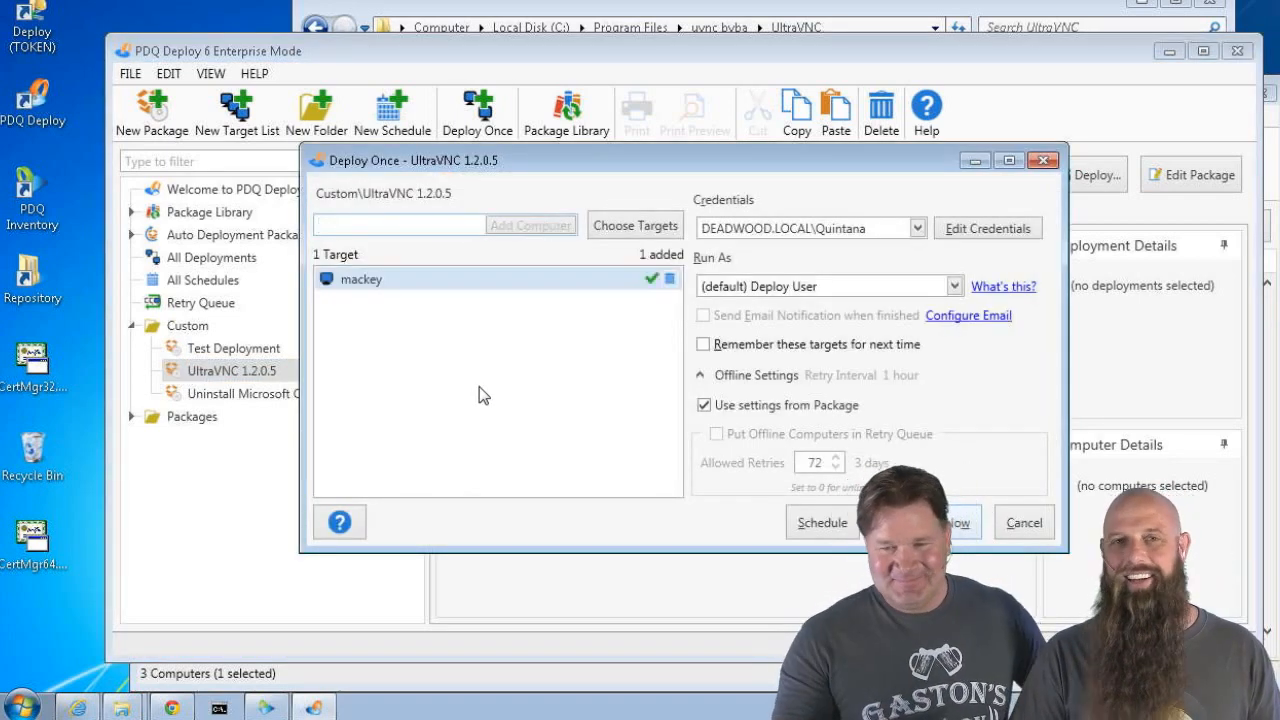
pyautogui.write('dunmire')
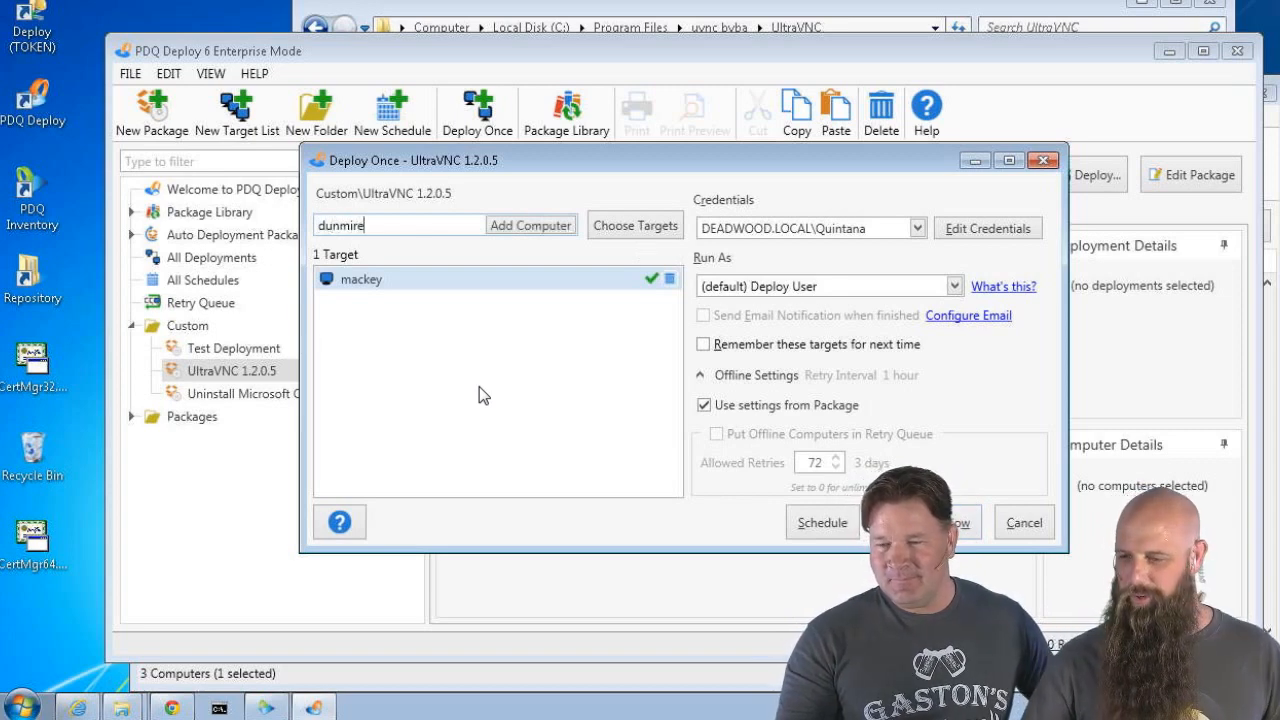
pyautogui.press('Return')
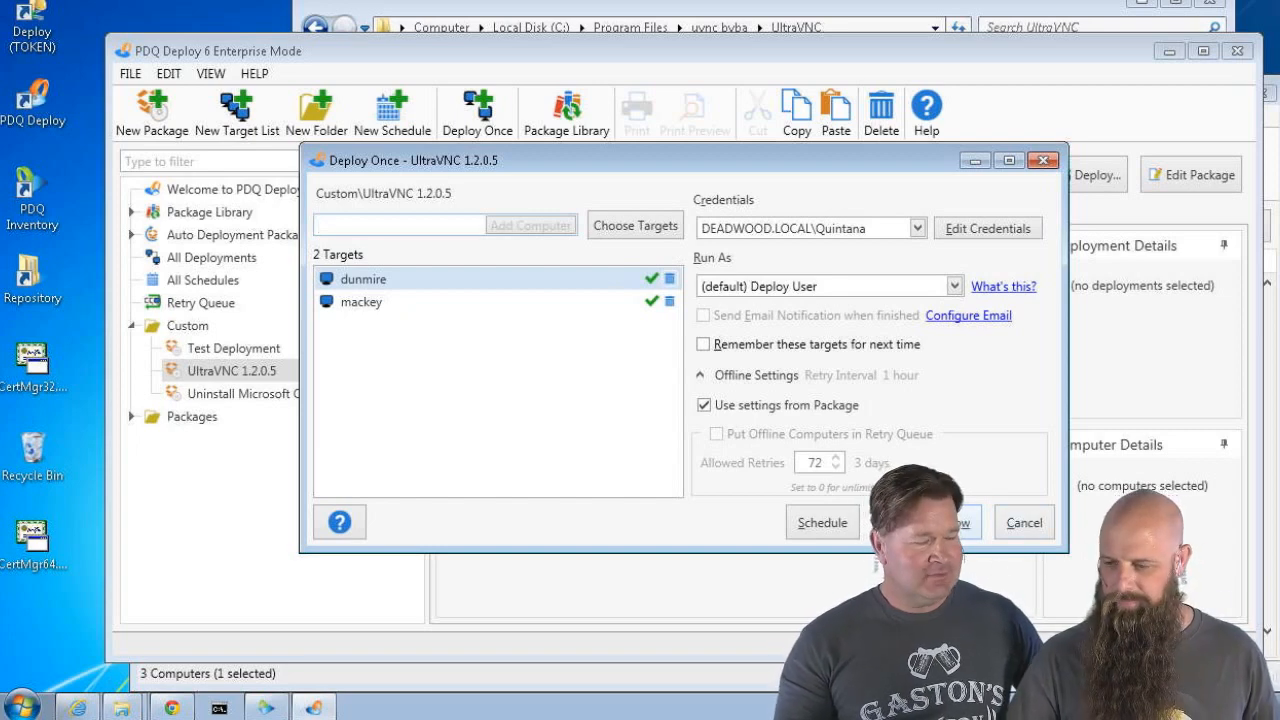
pyautogui.click(930, 522)
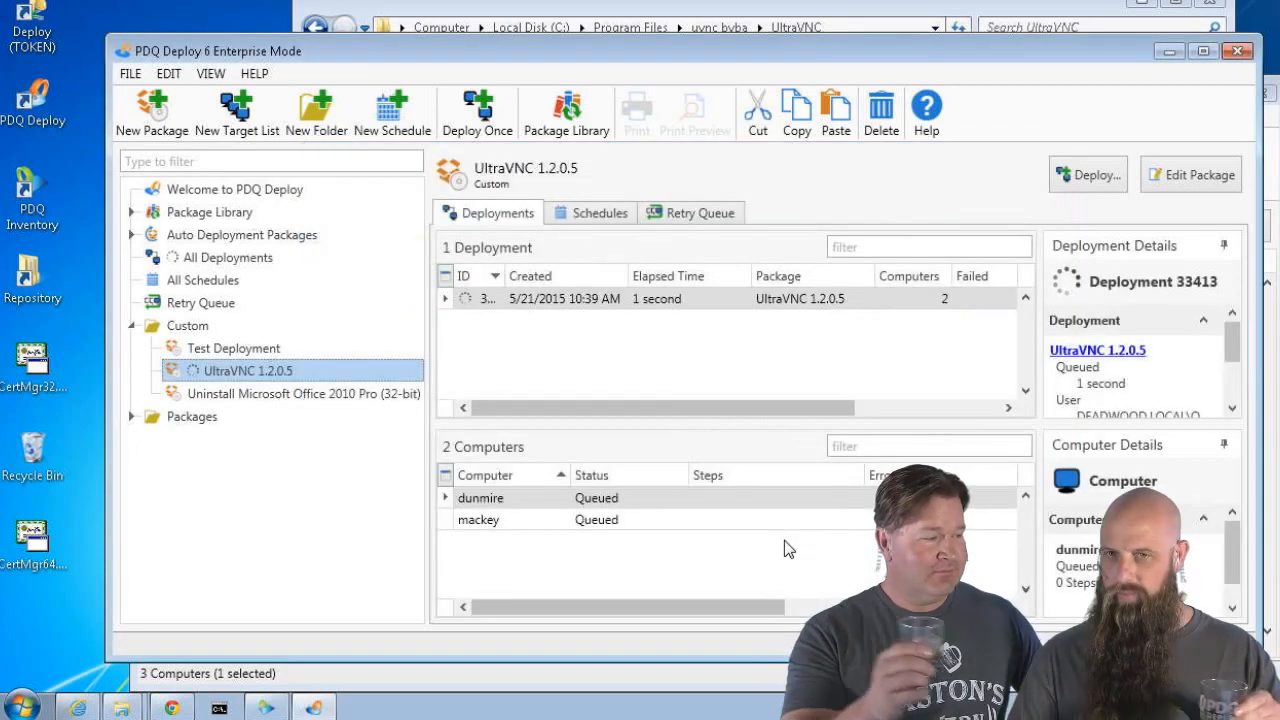
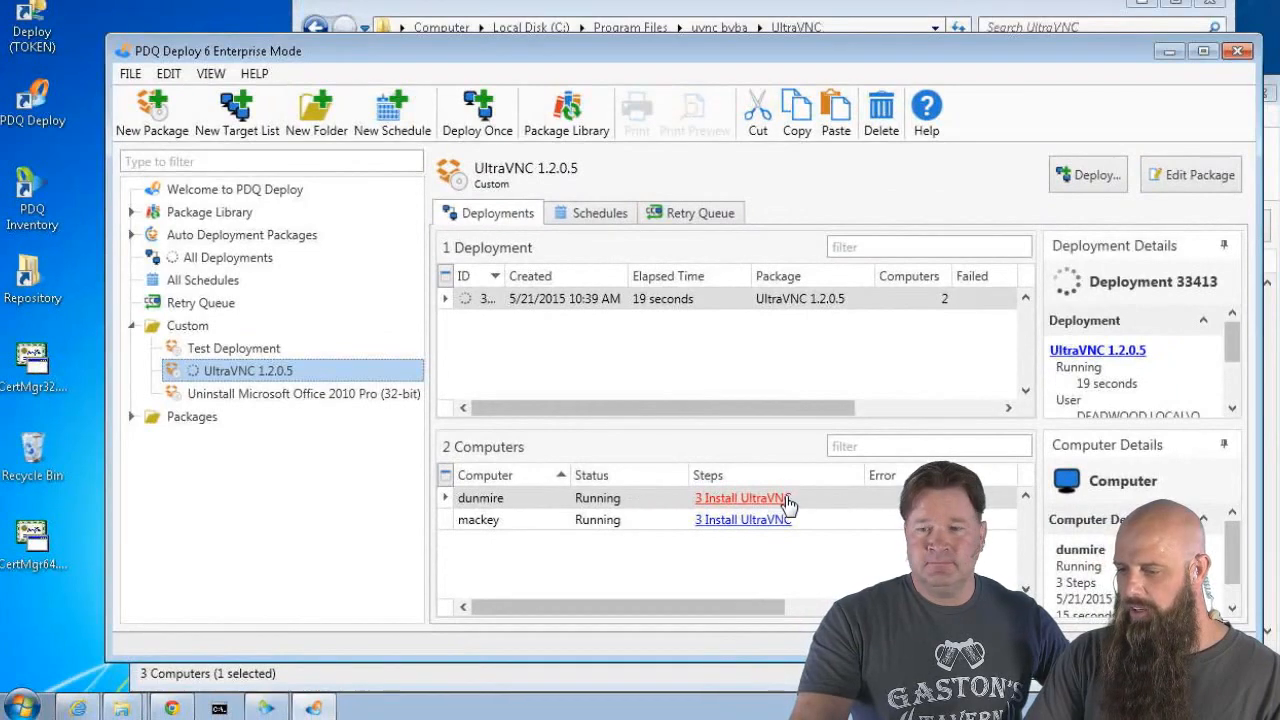
# Review the Install Cert step's output log in dunmire's deployment step details
pyautogui.click(786, 499)
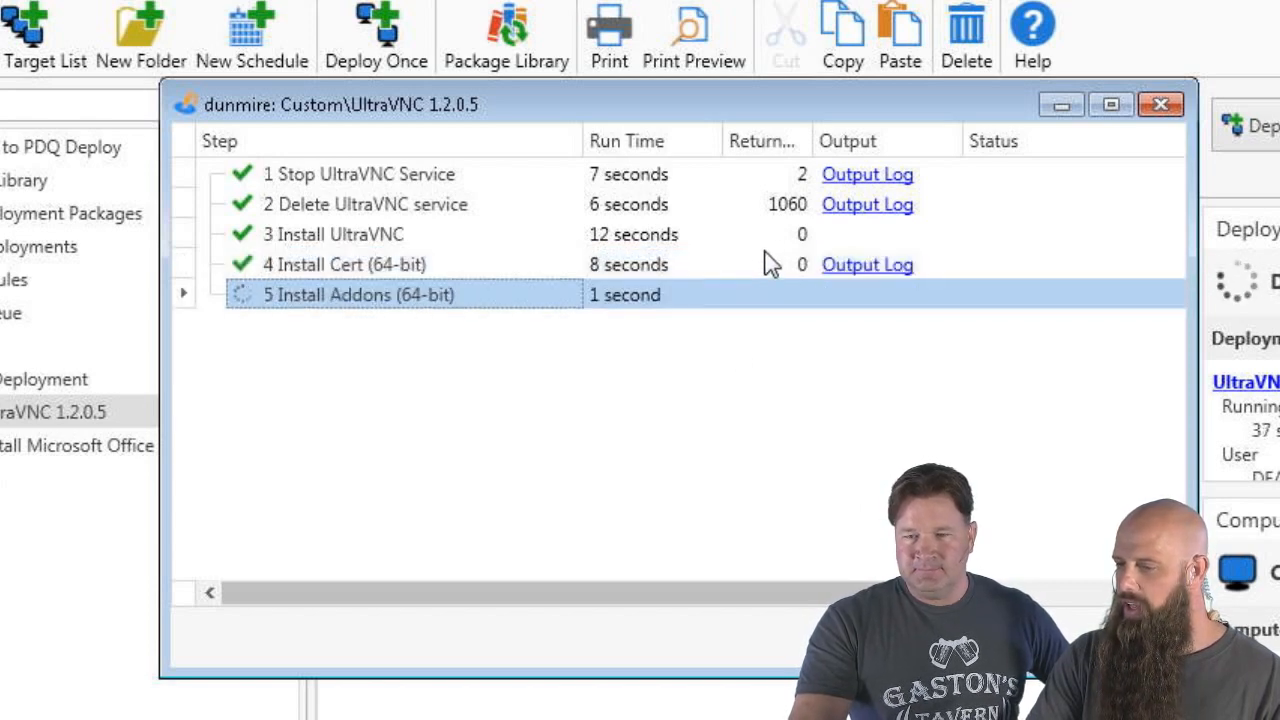
pyautogui.click(858, 268)
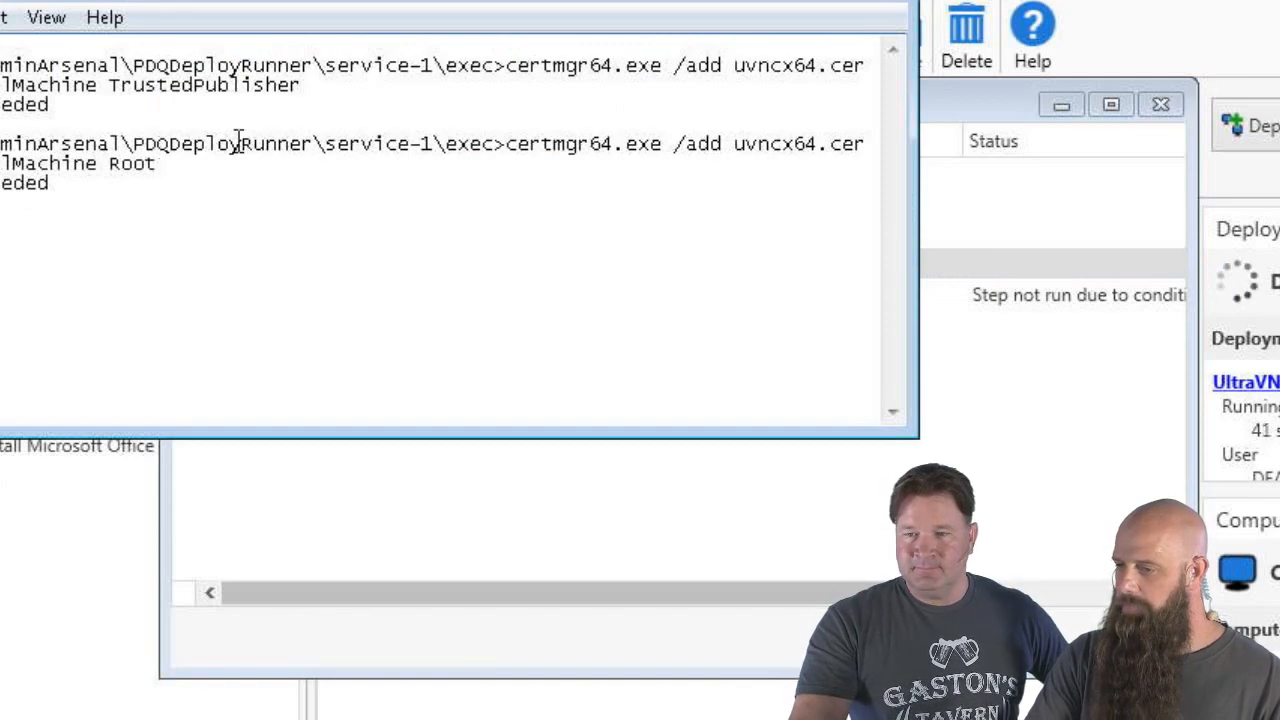
pyautogui.click(877, 18)
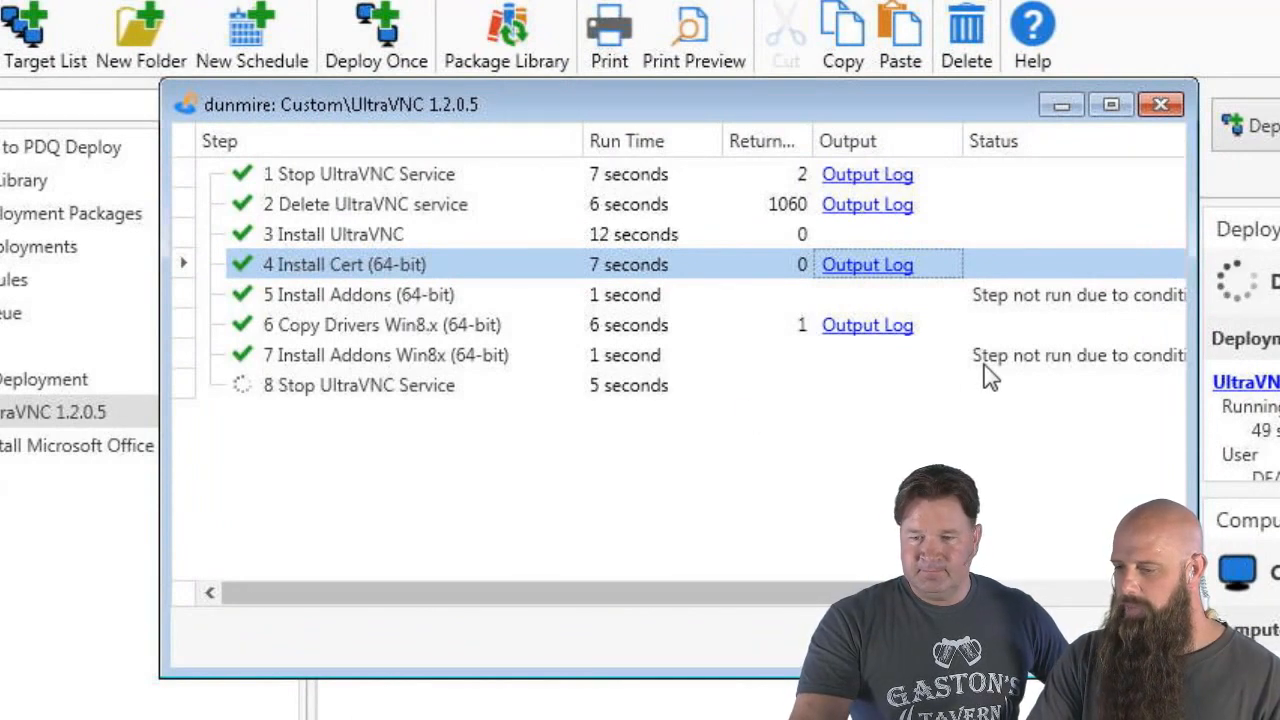
pyautogui.click(1132, 637)
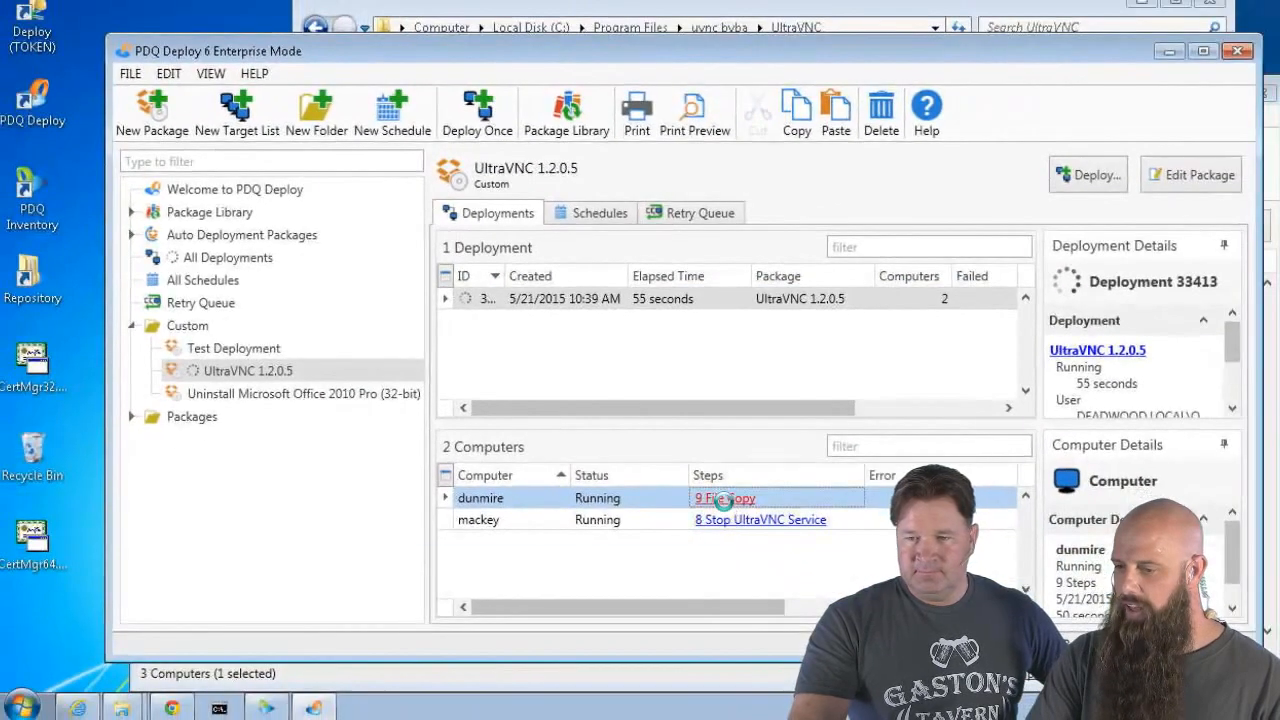
# Review the Copy Drivers Win8.x step's output log for dunmire, then close the details
pyautogui.click(740, 598)
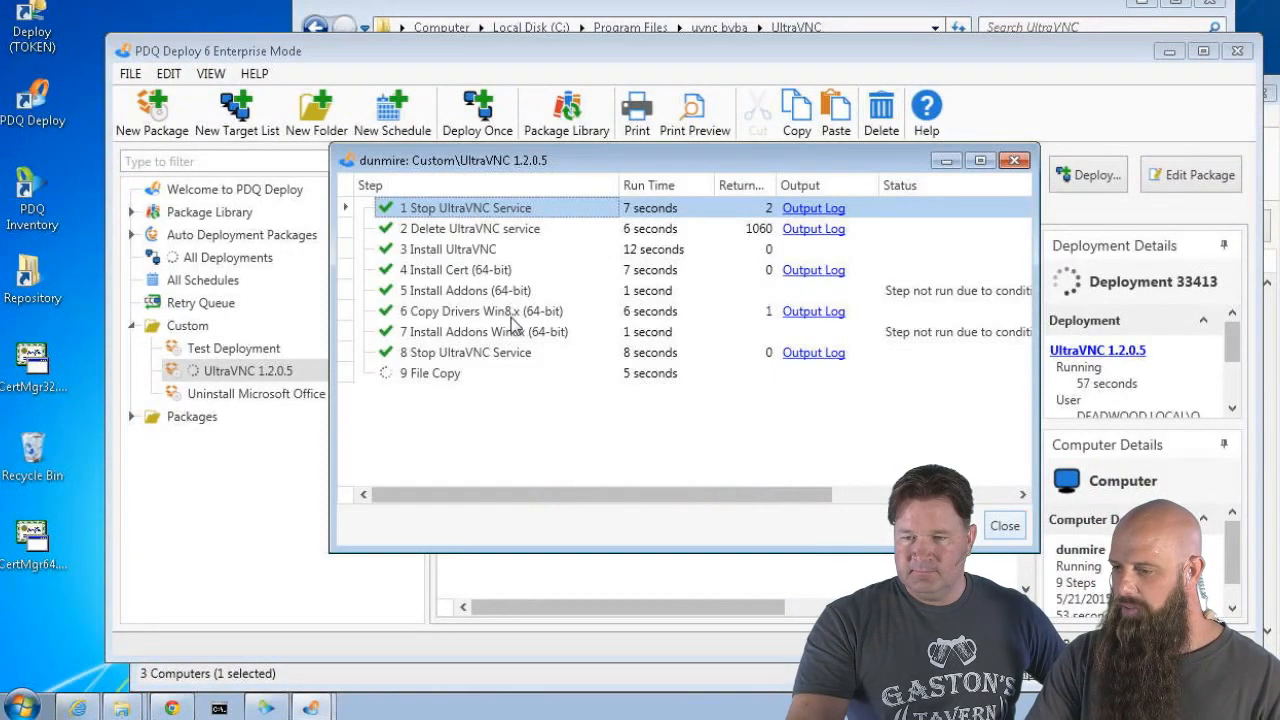
pyautogui.click(813, 311)
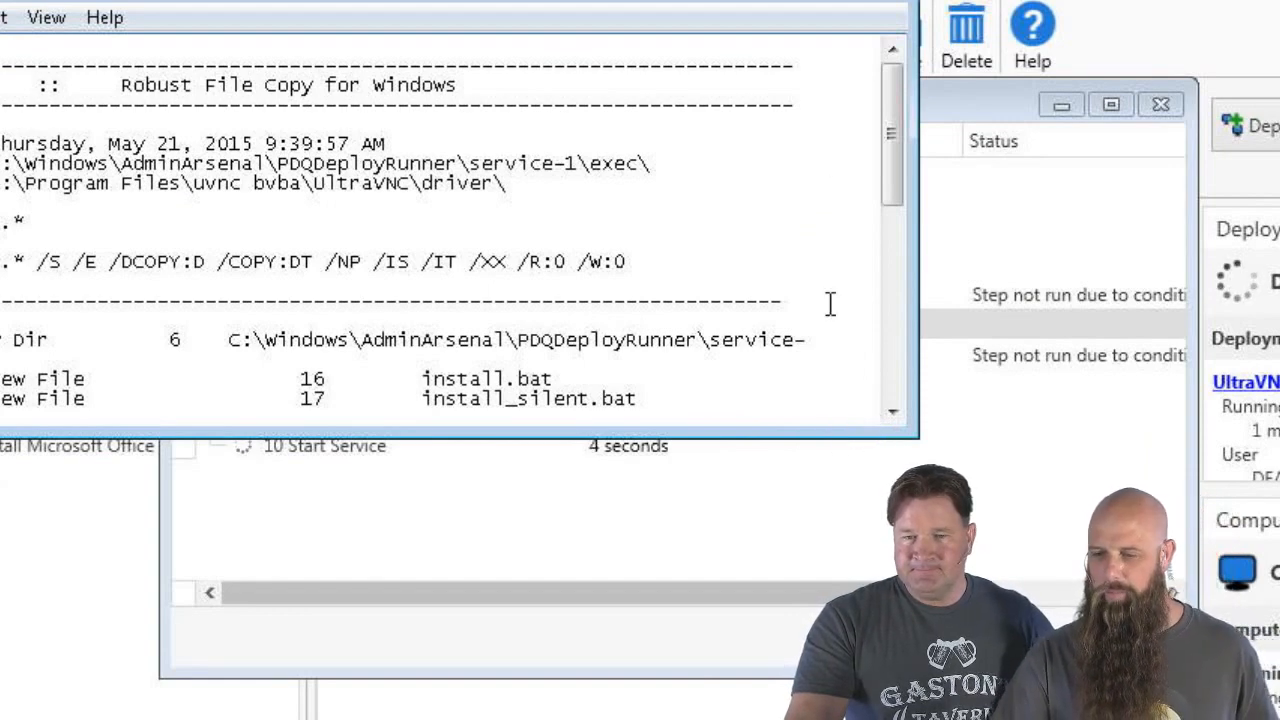
pyautogui.moveTo(895, 204); pyautogui.dragTo(897, 276)
pyautogui.click(886, 3)
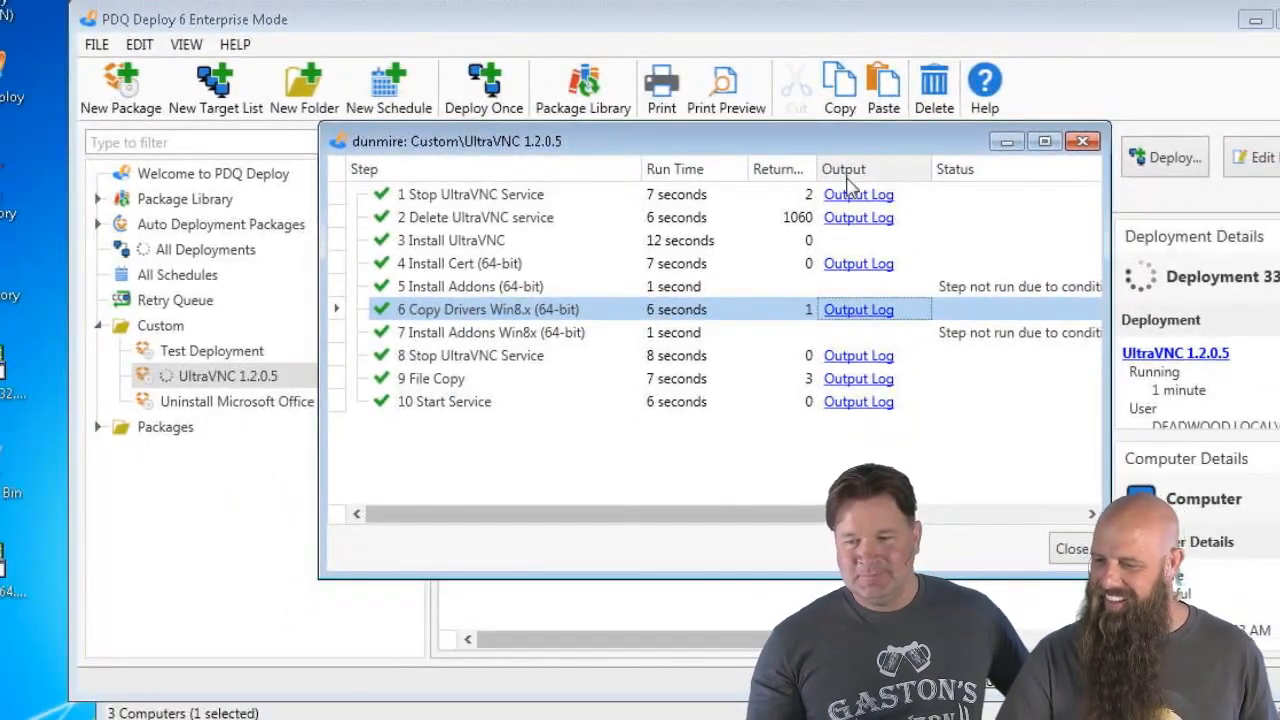
pyautogui.click(1071, 548)
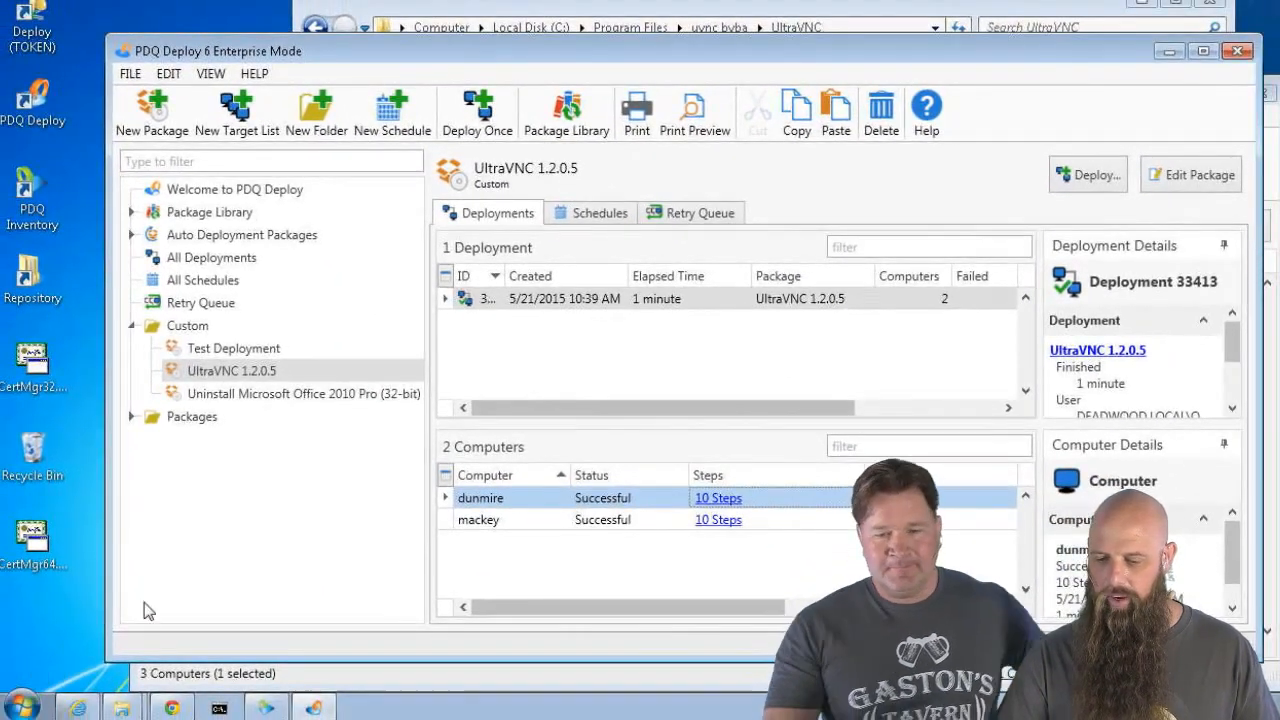
# Confirm the UltraVNC program group appears under All Programs in the Start menu
pyautogui.click(22, 707)
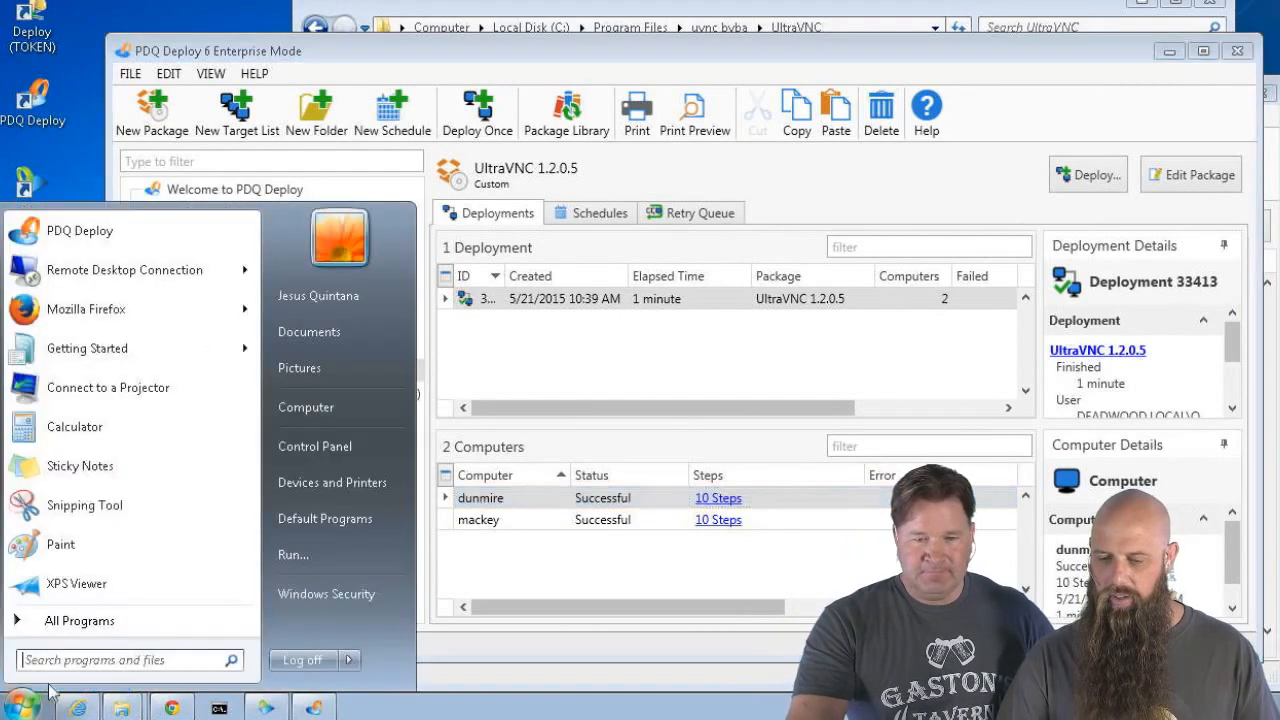
pyautogui.click(79, 621)
pyautogui.scroll(-3, 66, 585)
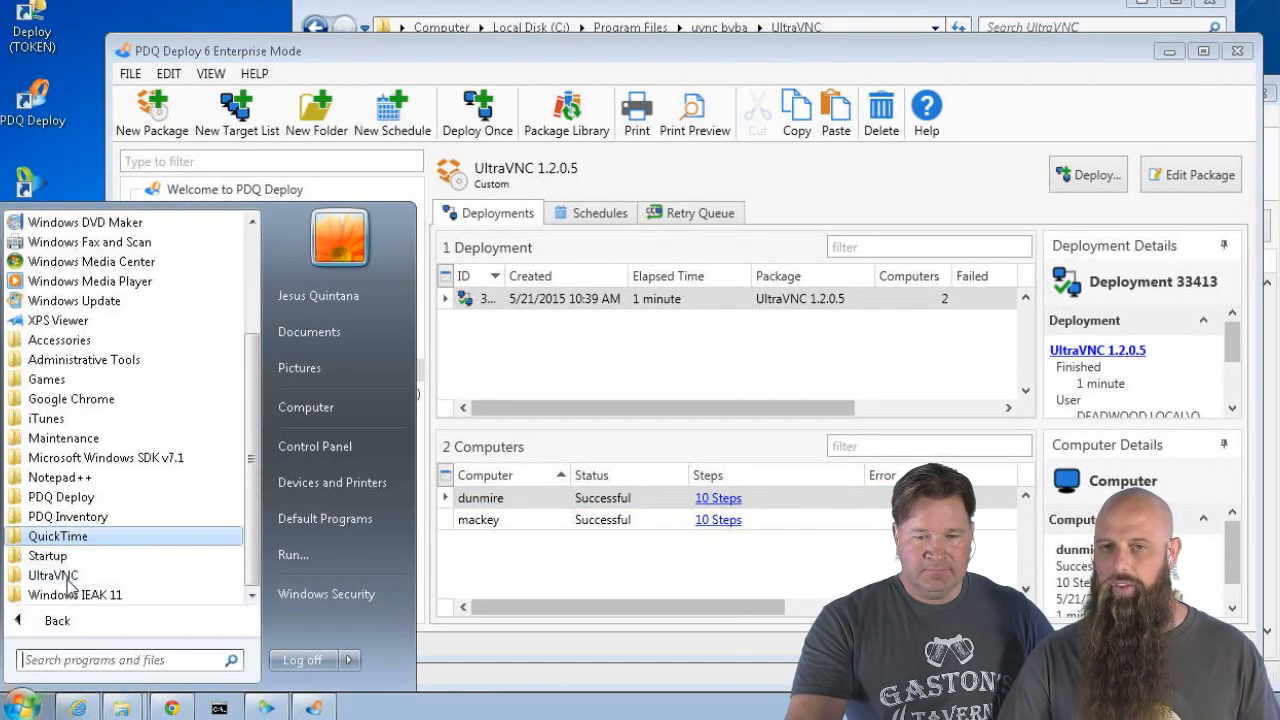
pyautogui.click(68, 578)
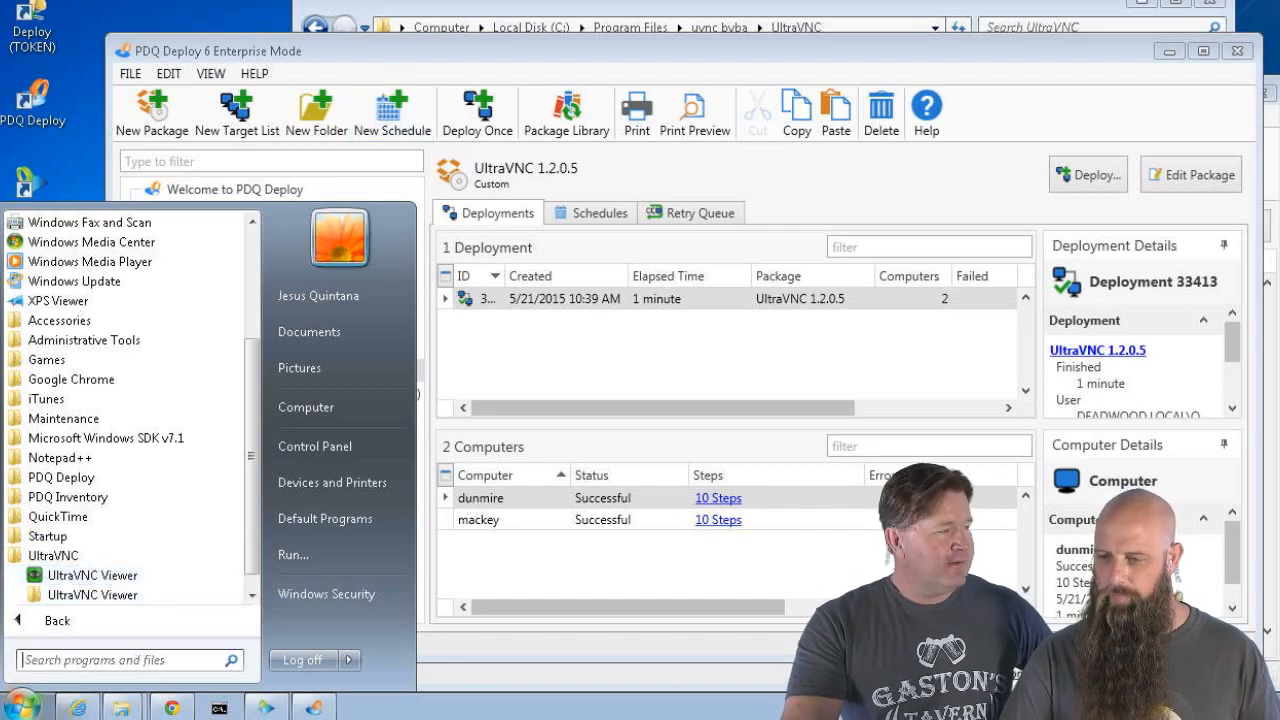
pyautogui.click(520, 51)
# Bring PDQ Inventory to the front and open its FILE menu
pyautogui.moveTo(266, 708)
pyautogui.click(271, 677)
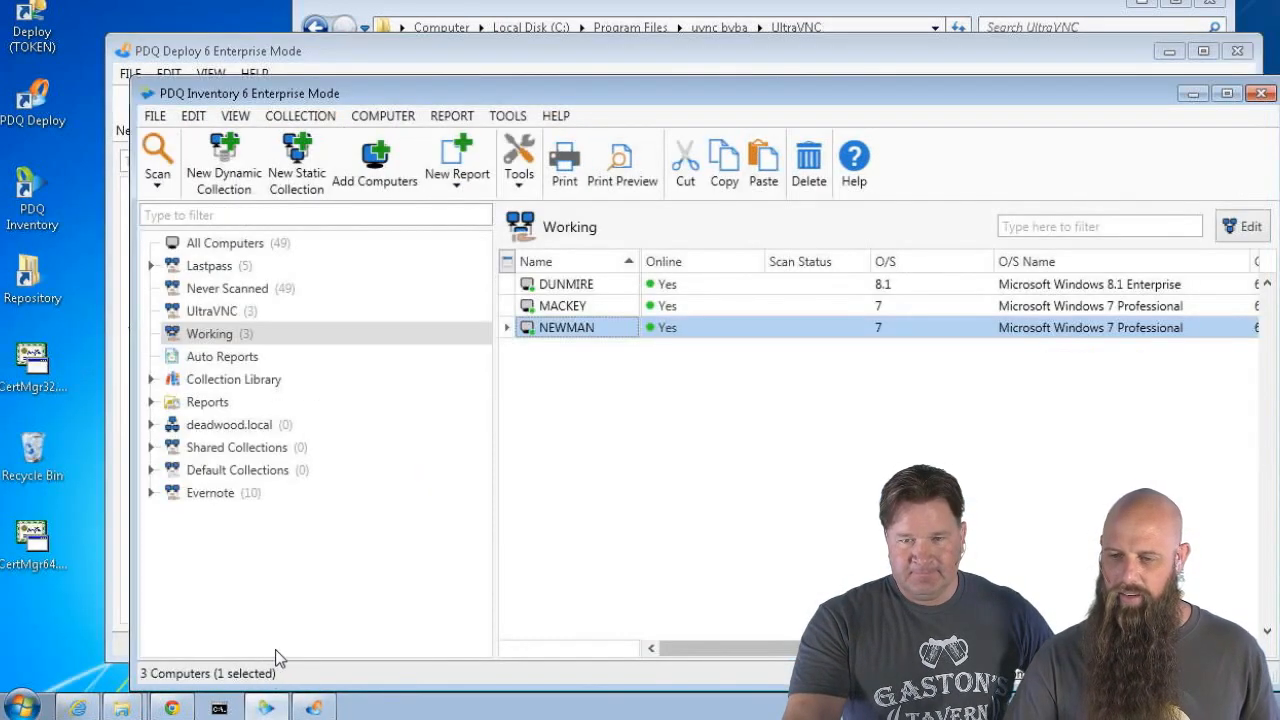
pyautogui.click(157, 115)
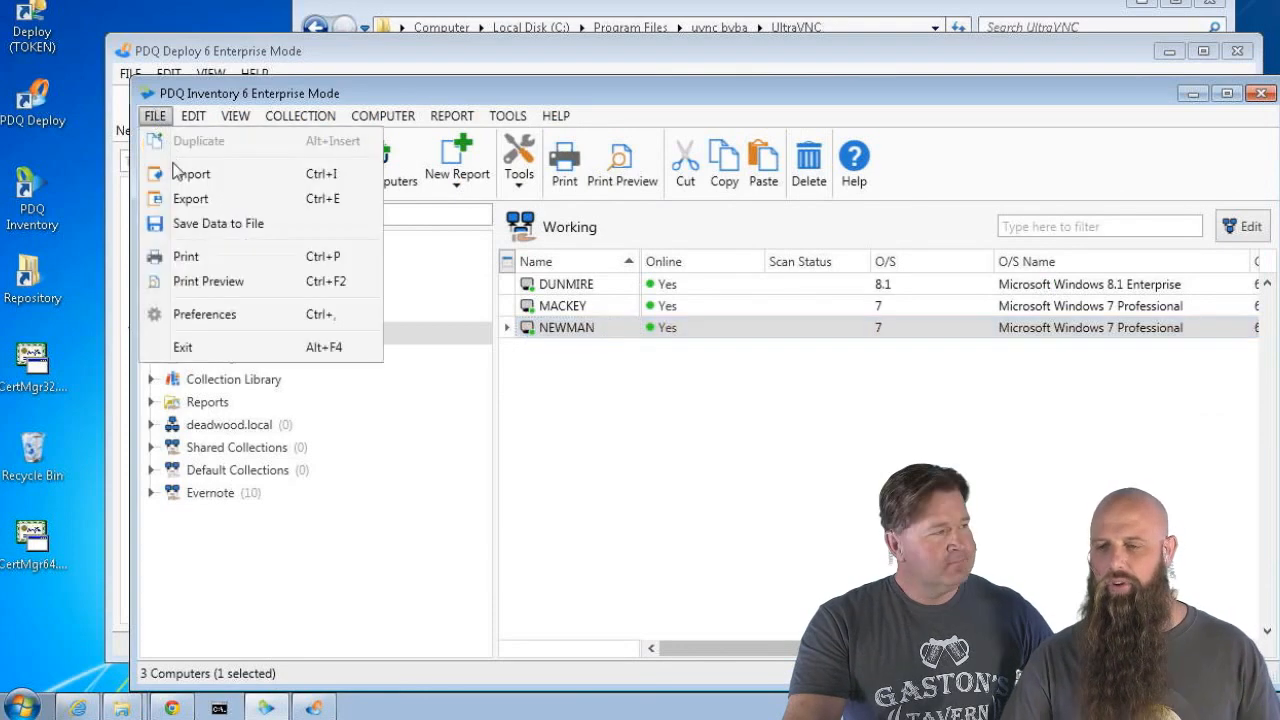
pyautogui.click(199, 318)
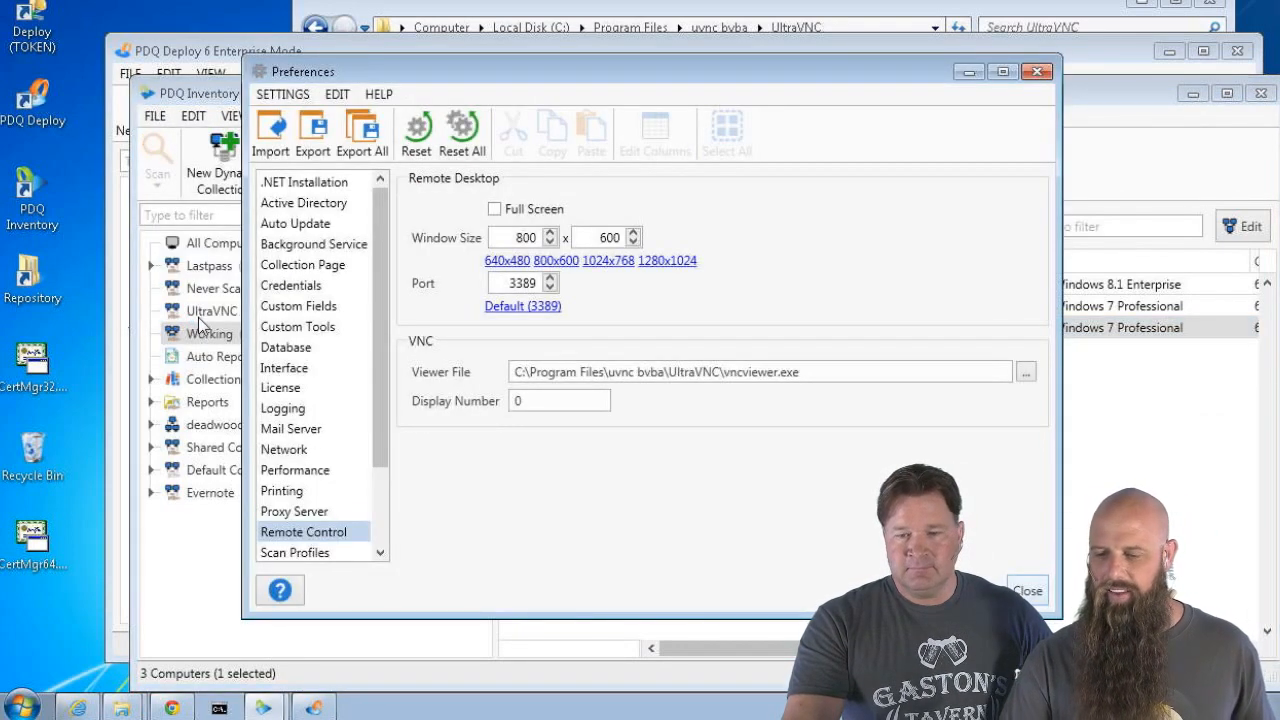
pyautogui.click(286, 450)
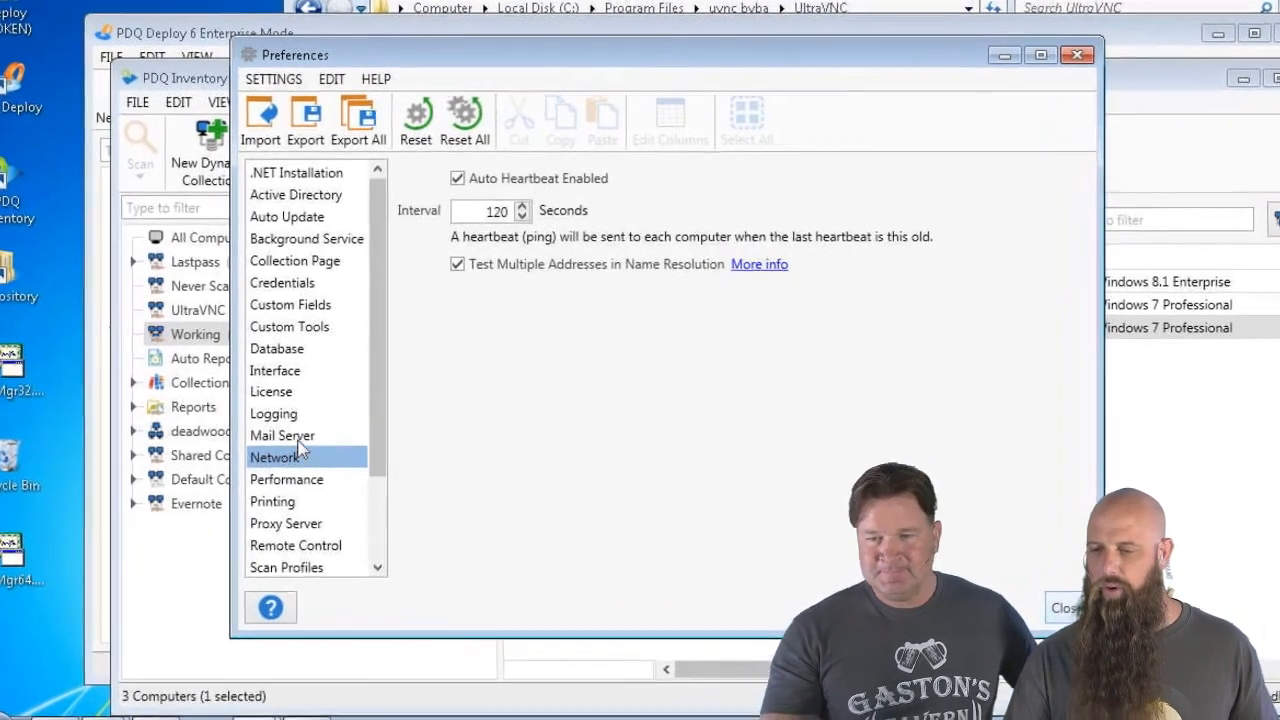
pyautogui.click(281, 557)
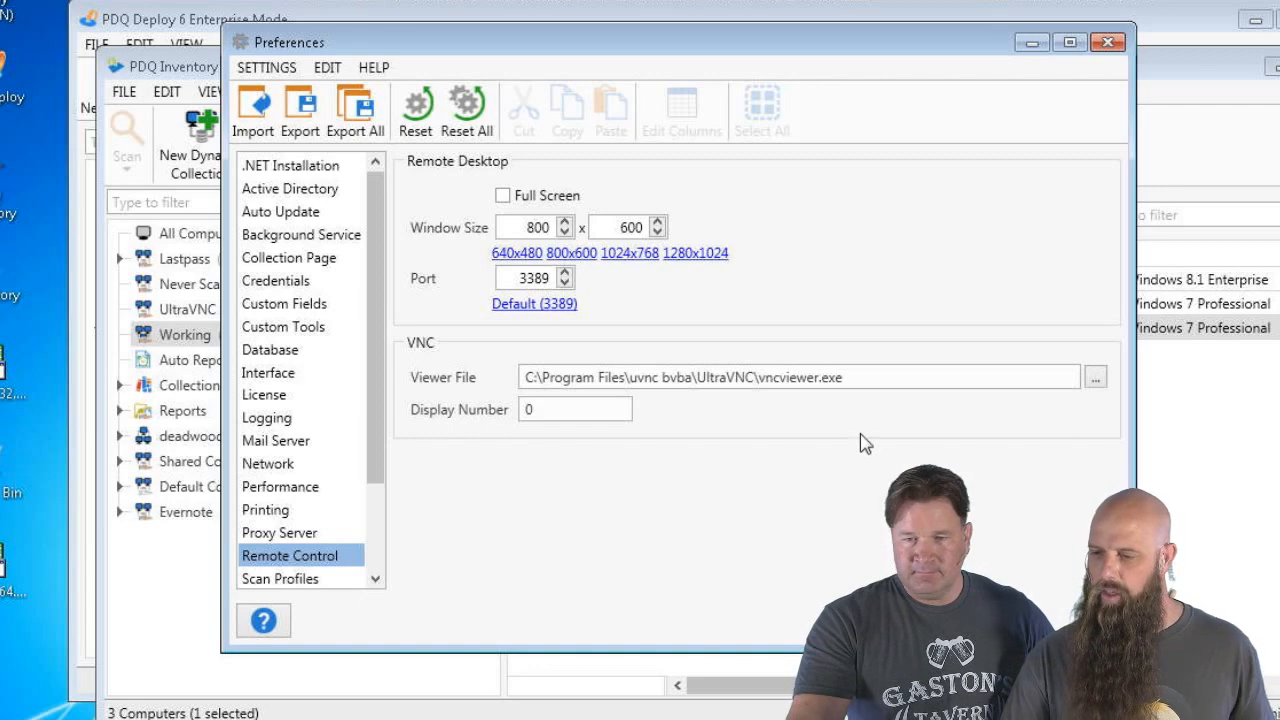
pyautogui.click(880, 668)
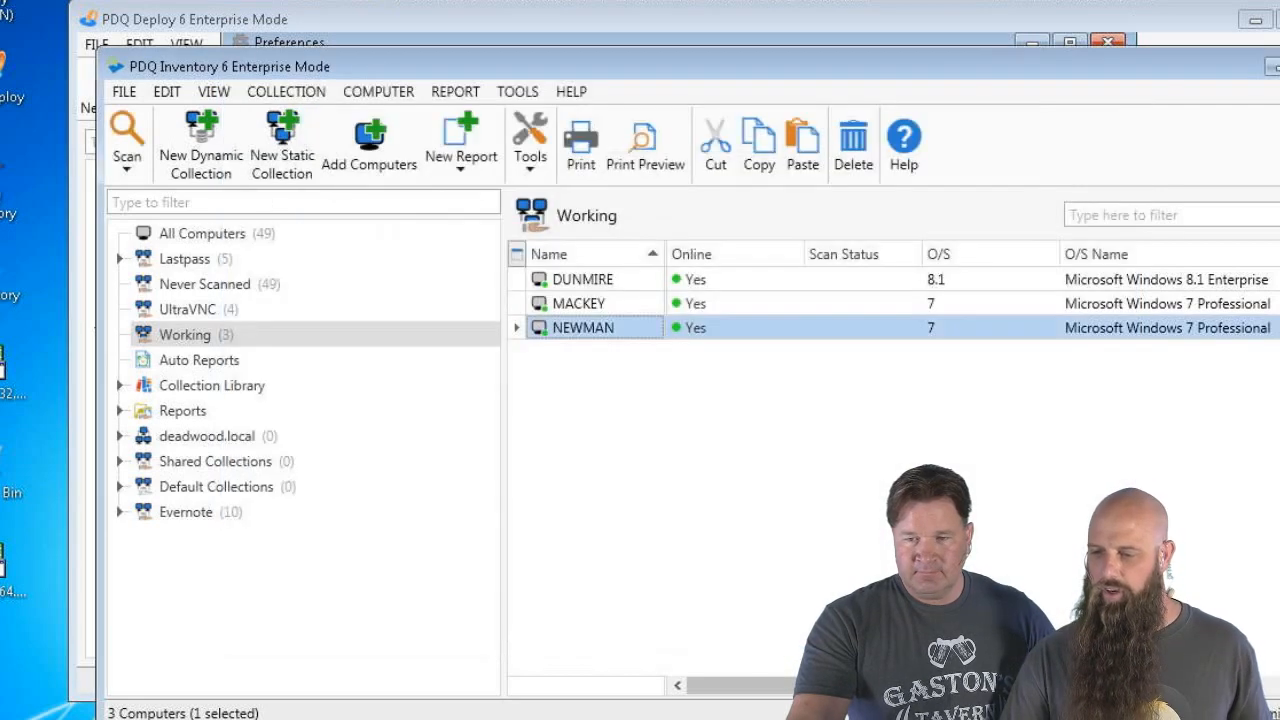
# From the UltraVNC collection, start a VNC session to MACKEY using the VNC password
pyautogui.click(585, 305)
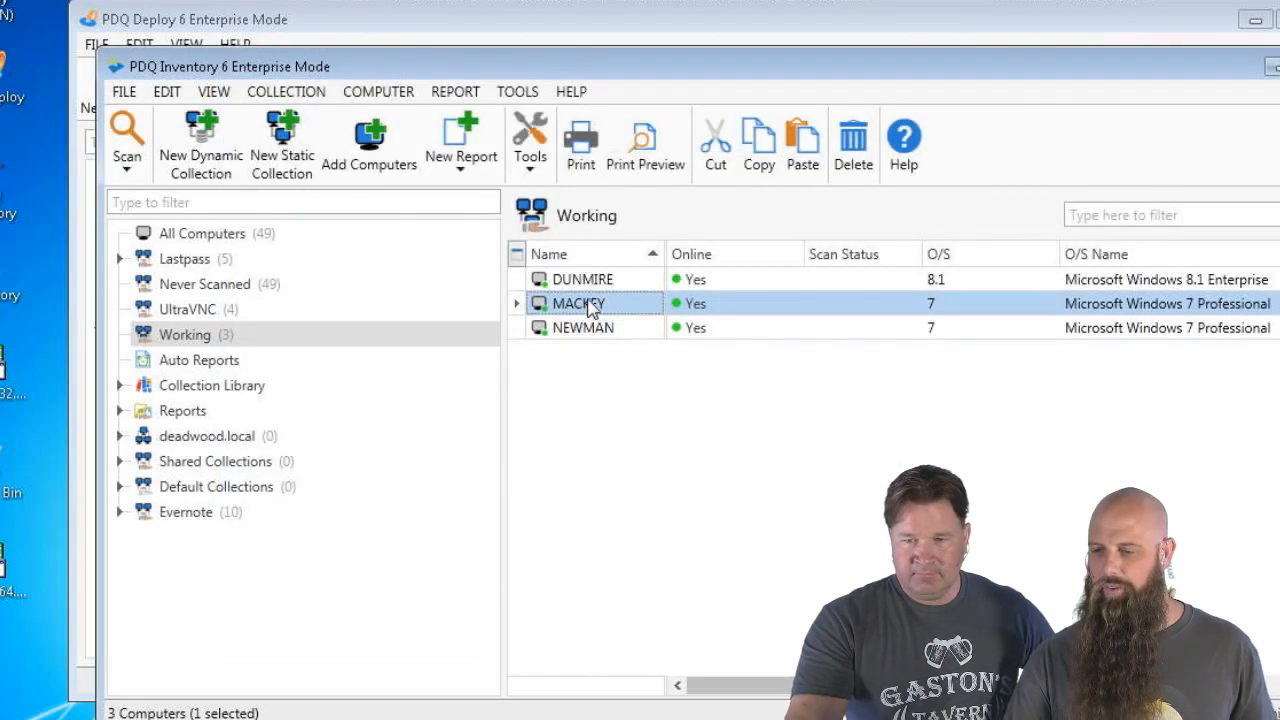
pyautogui.click(208, 312)
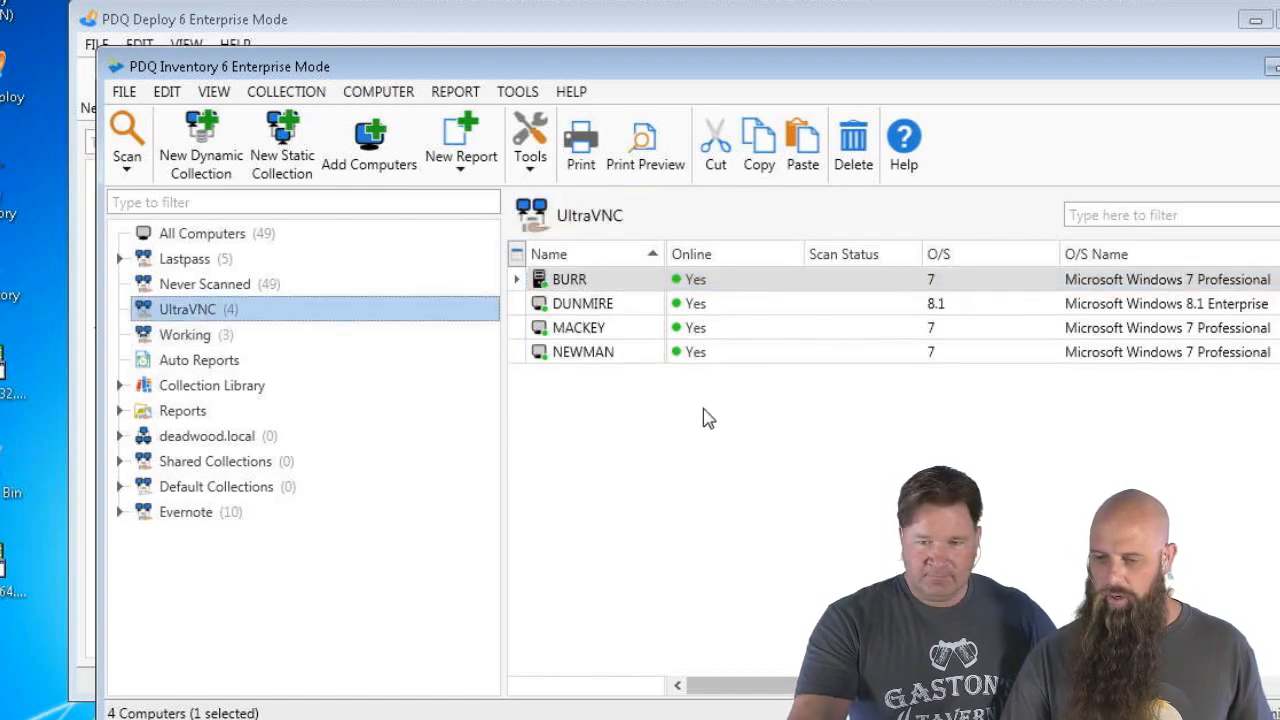
pyautogui.click(588, 330)
pyautogui.rightClick(590, 332)
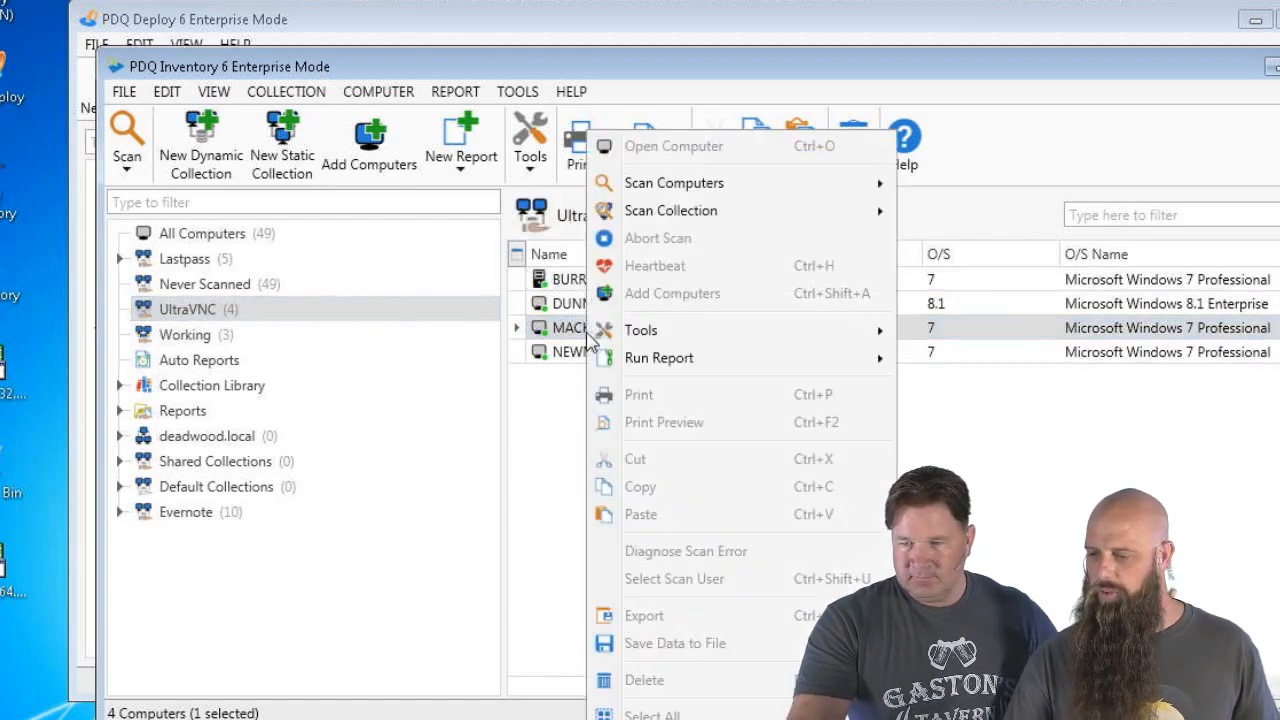
pyautogui.moveTo(653, 335)
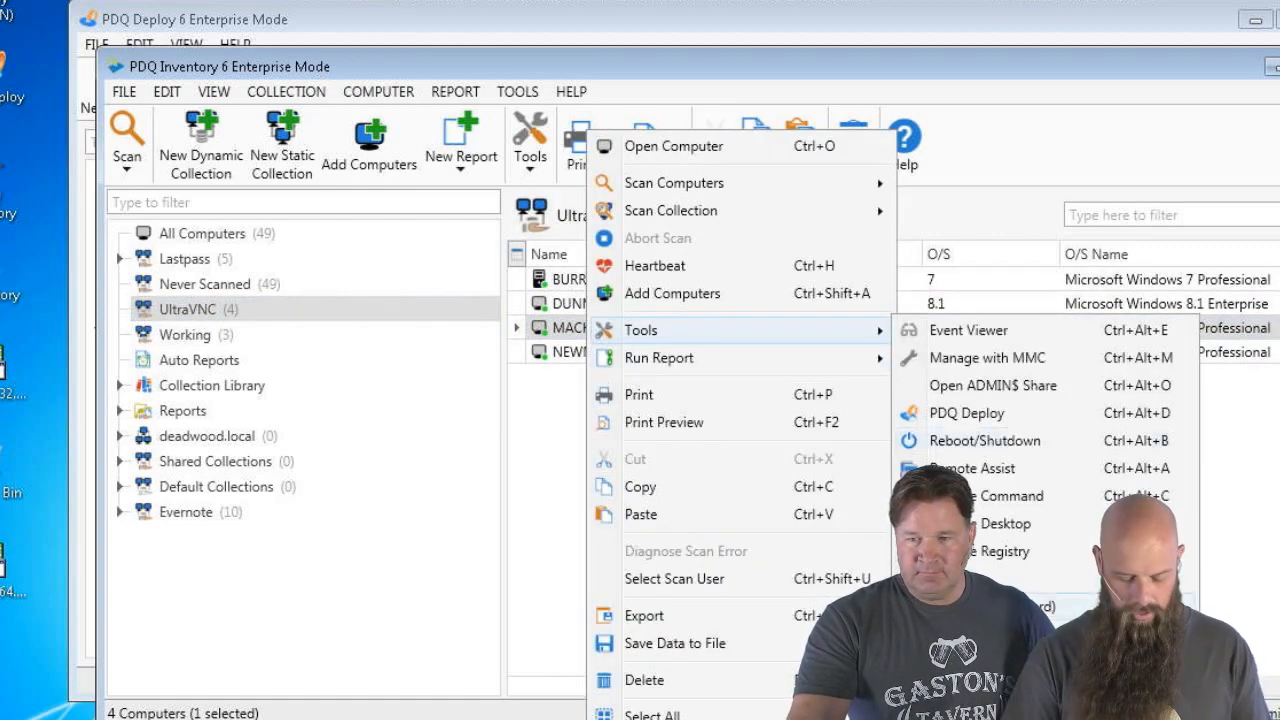
pyautogui.click(960, 606)
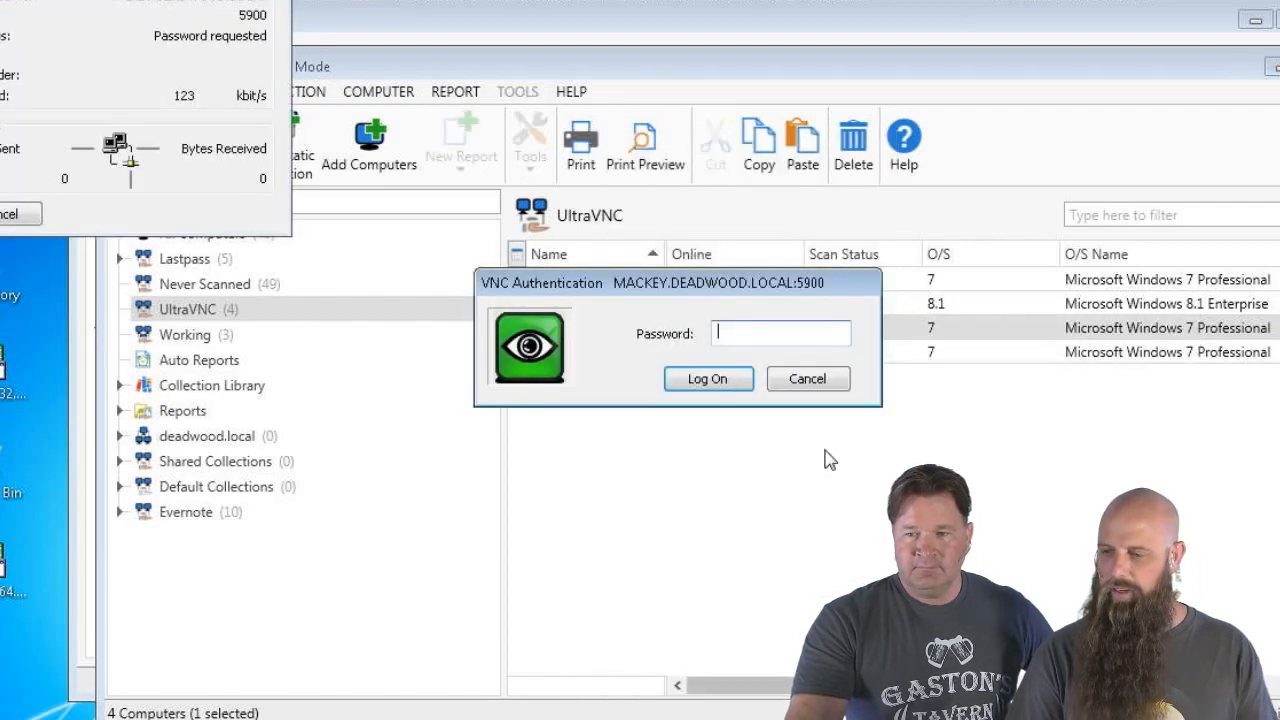
pyautogui.write('•••••')
pyautogui.press('Return')
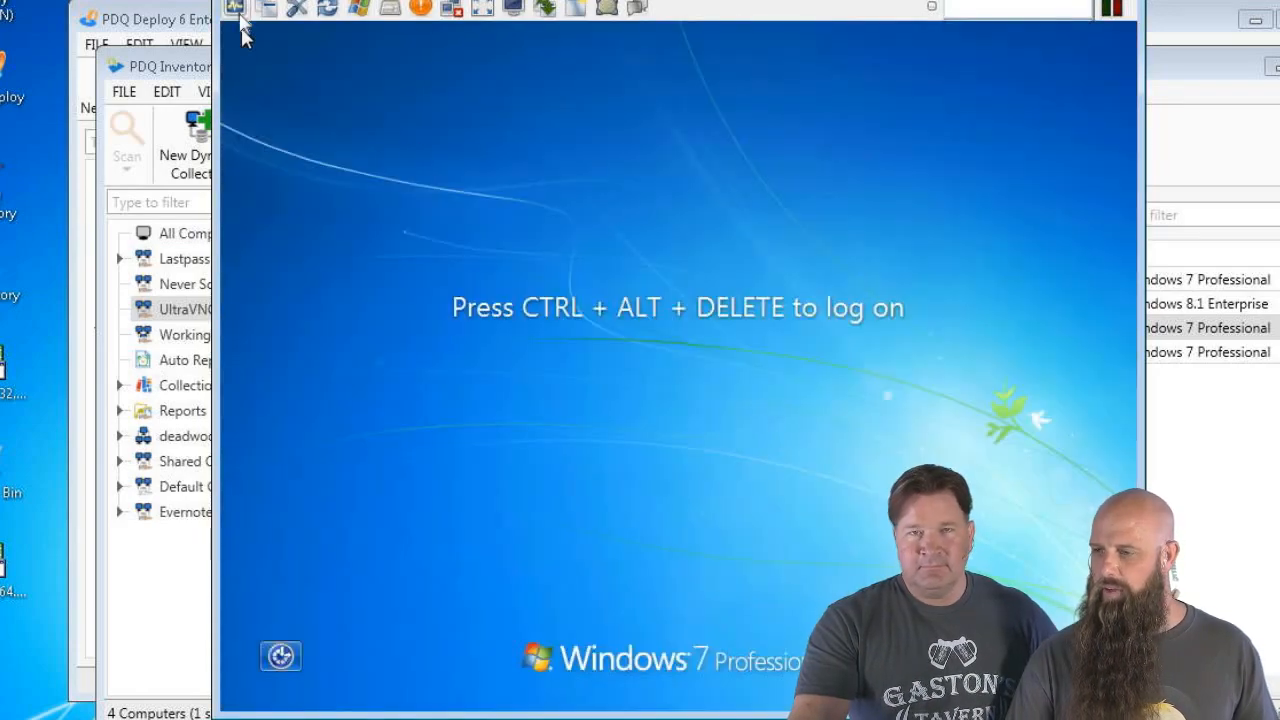
pyautogui.click(236, 8)
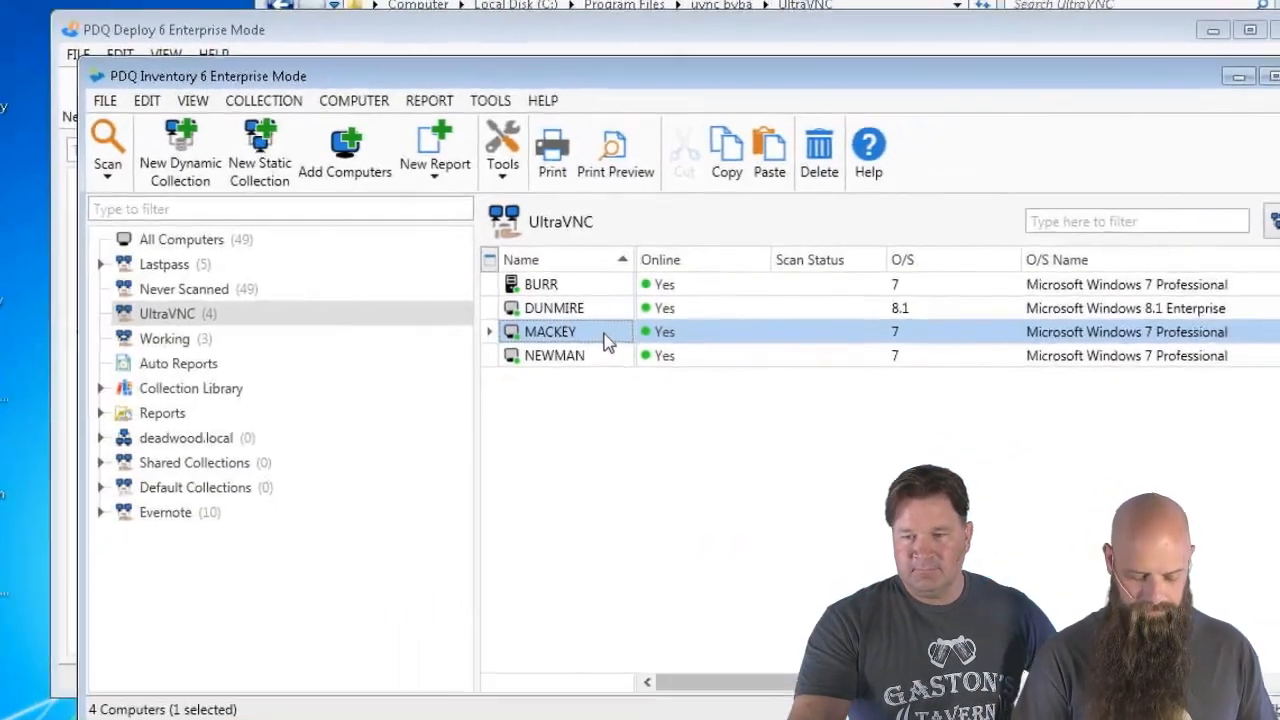
# Start a VNC session to DUNMIRE with Ctrl+Alt+V and enter the VNC password
pyautogui.click(524, 322)
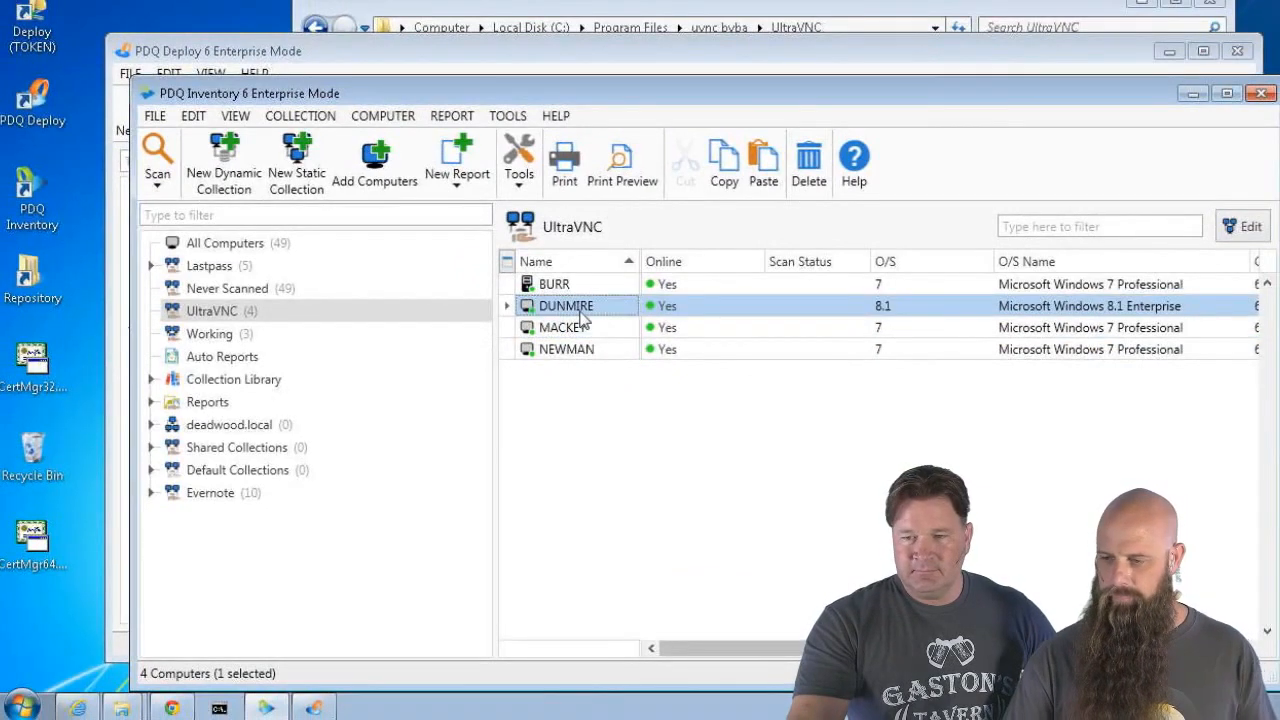
pyautogui.hotkey('ctrl', 'alt', 'r')
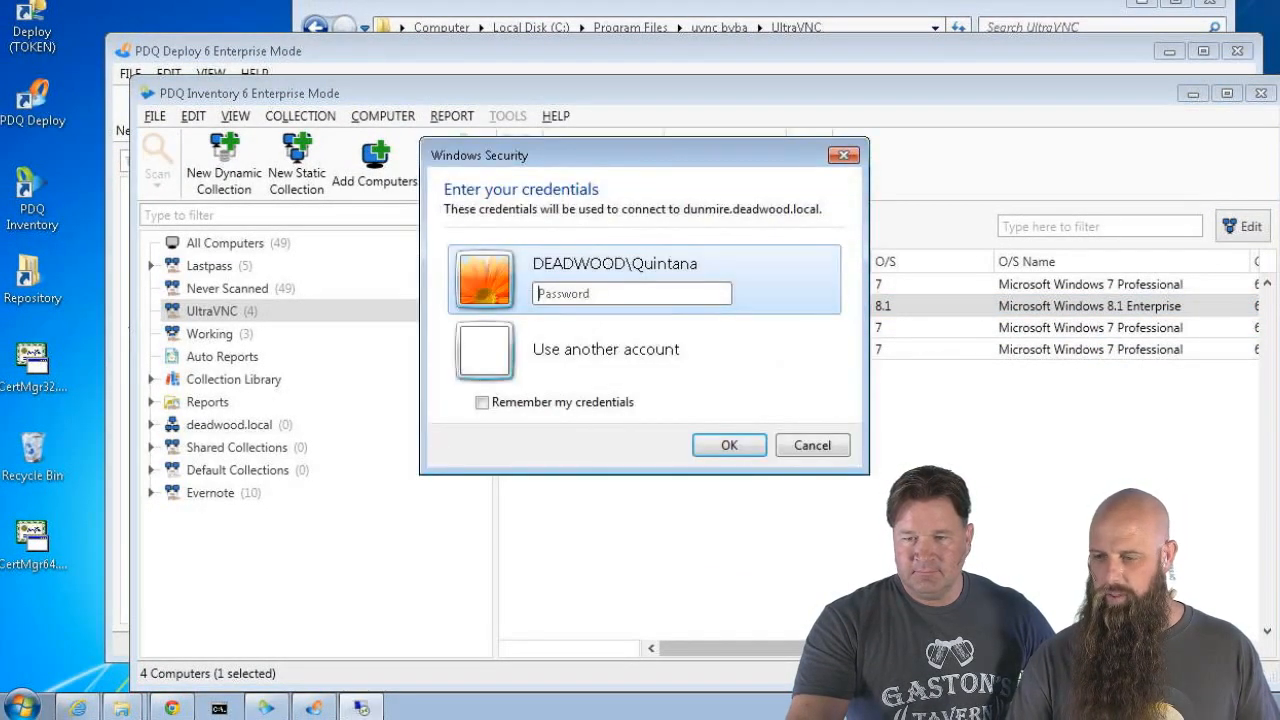
pyautogui.click(812, 445)
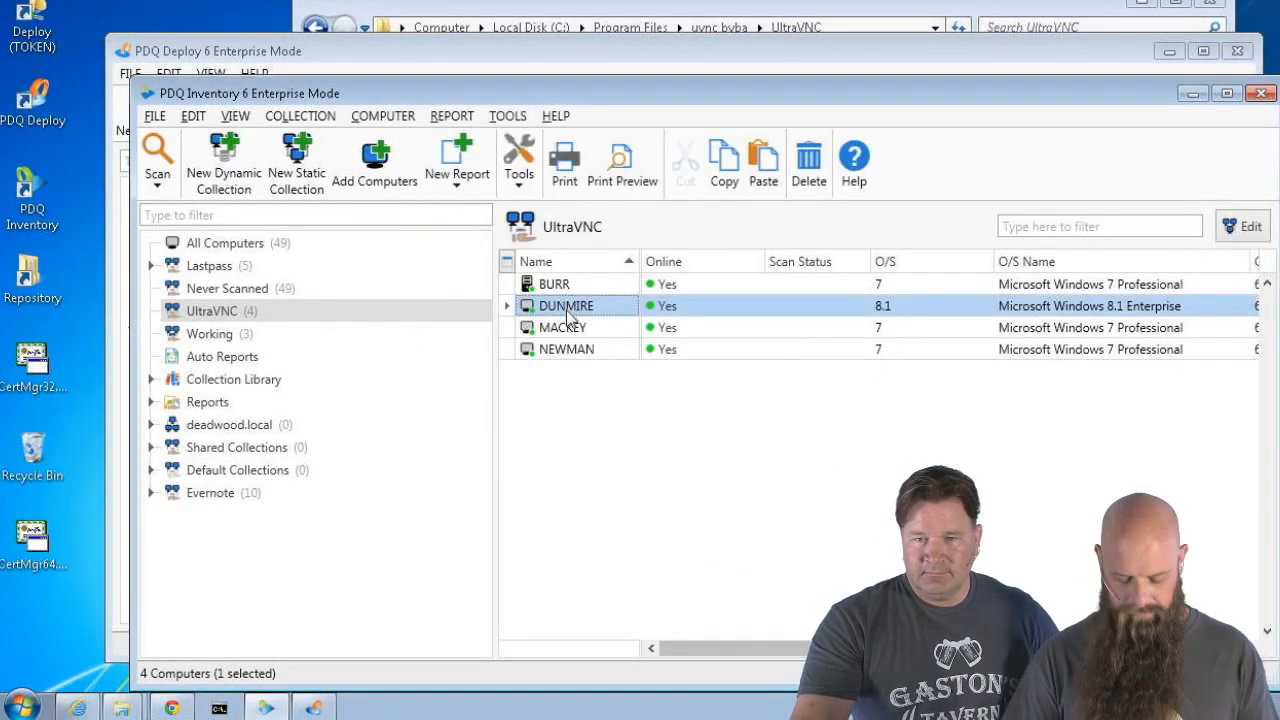
pyautogui.hotkey('ctrl', 'alt', 'v')
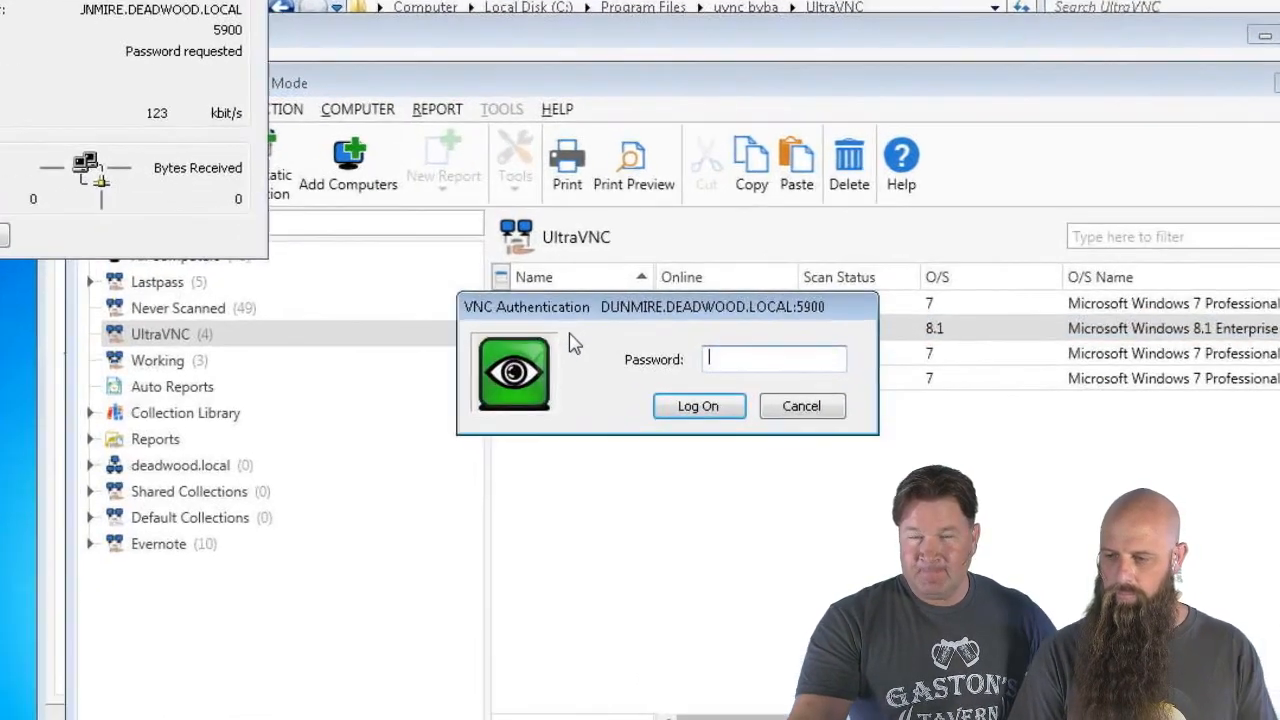
pyautogui.write('********')
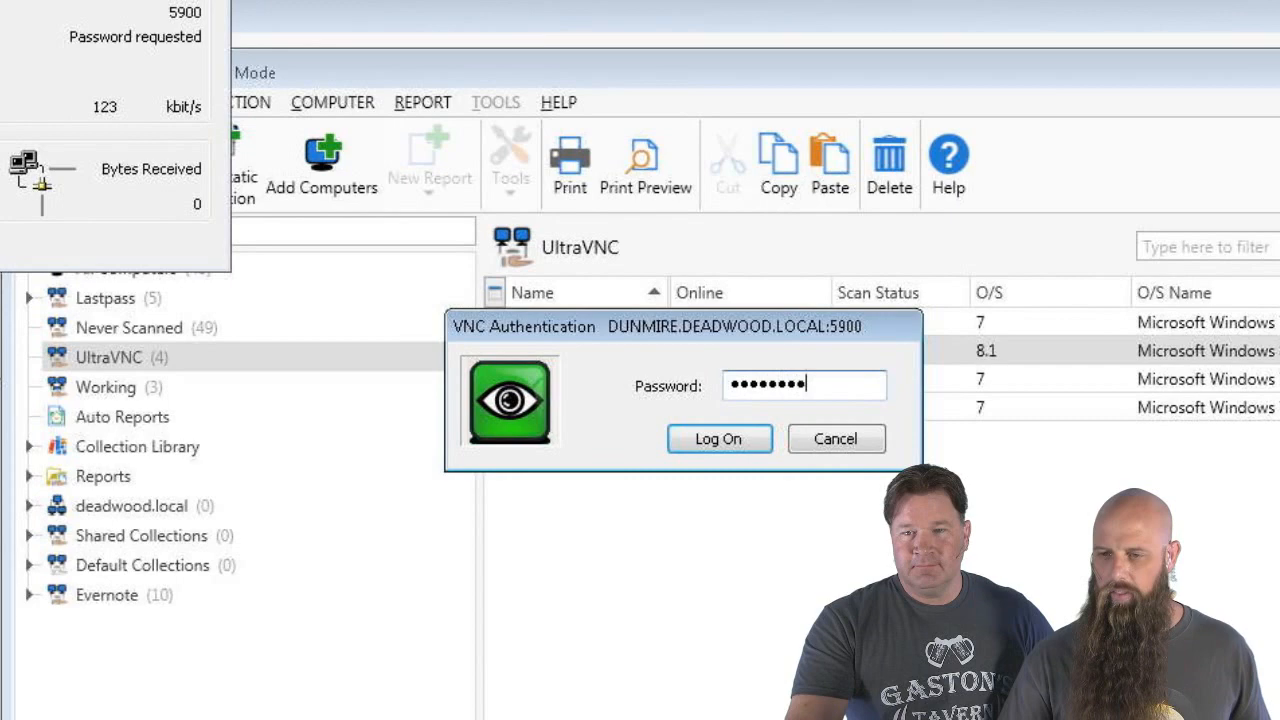
pyautogui.press('Return')
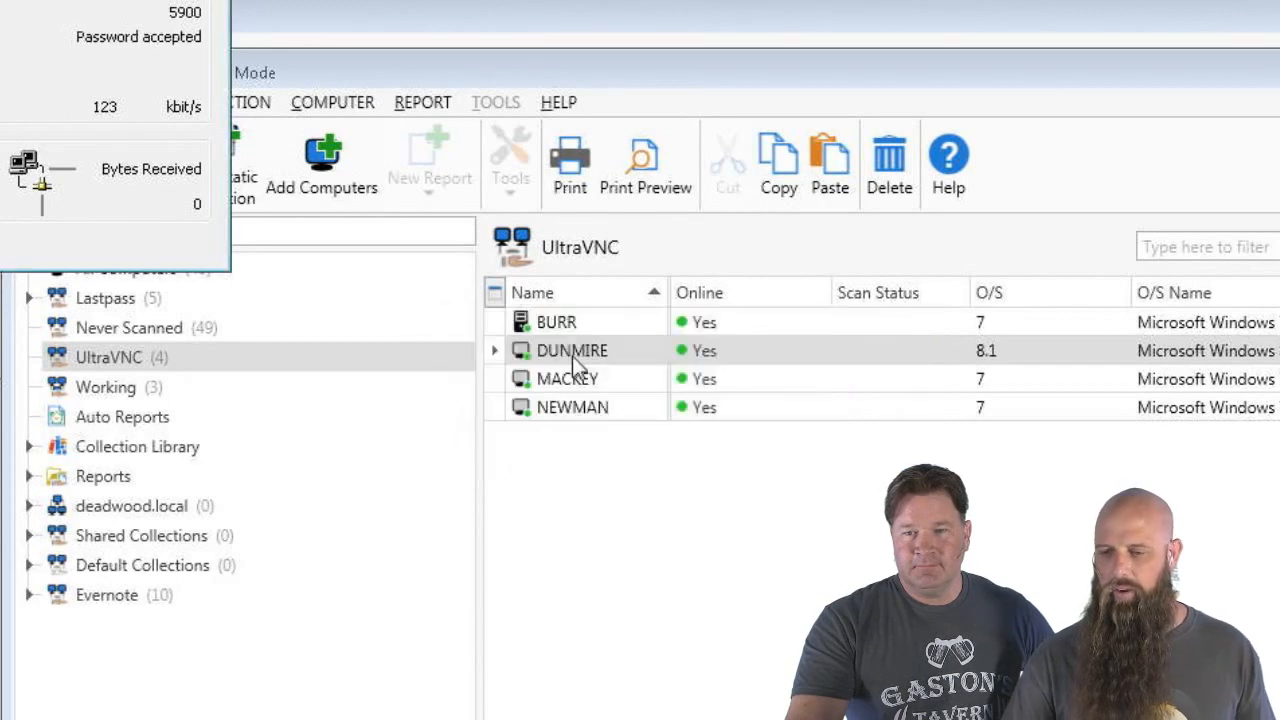